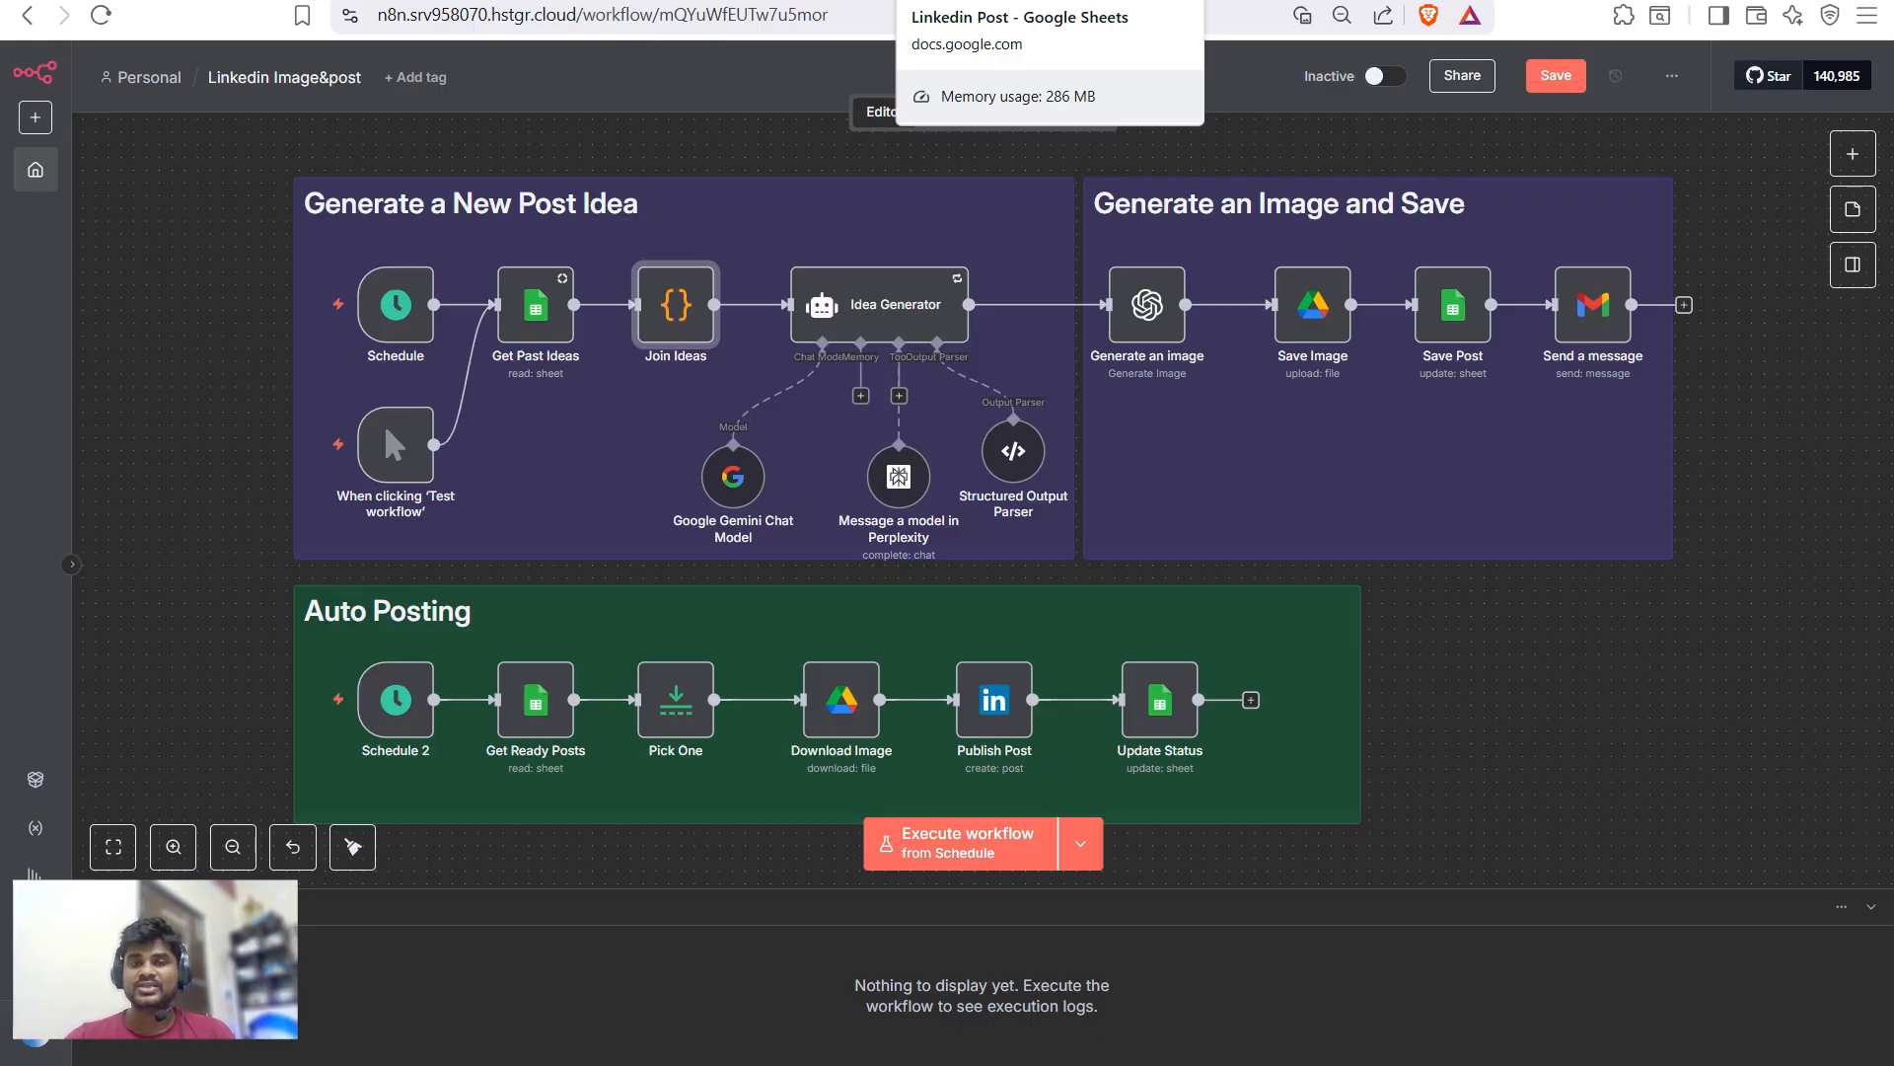
# - Widen the Name and Idea columns so row 4's name and idea are fully readable
pyautogui.click(987, 3)
pyautogui.hscroll(-10, 947, 592)
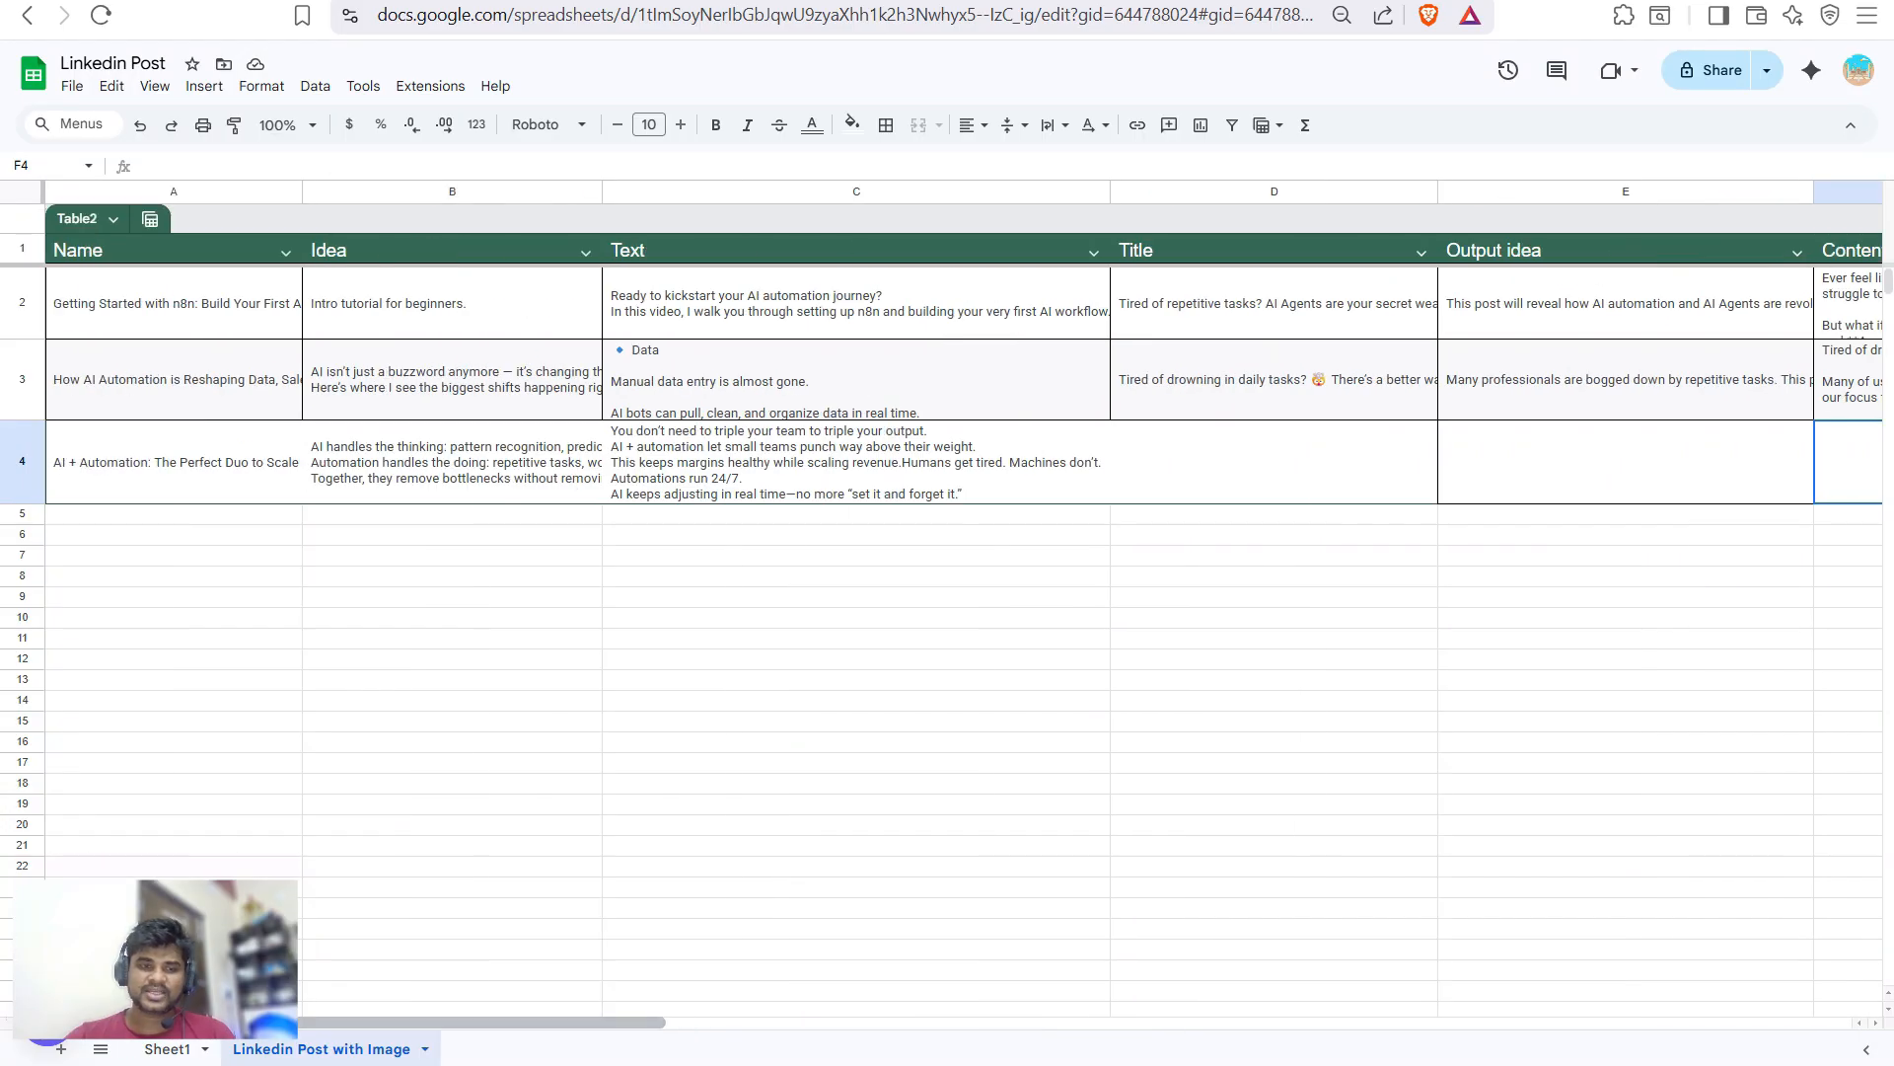
pyautogui.click(174, 462)
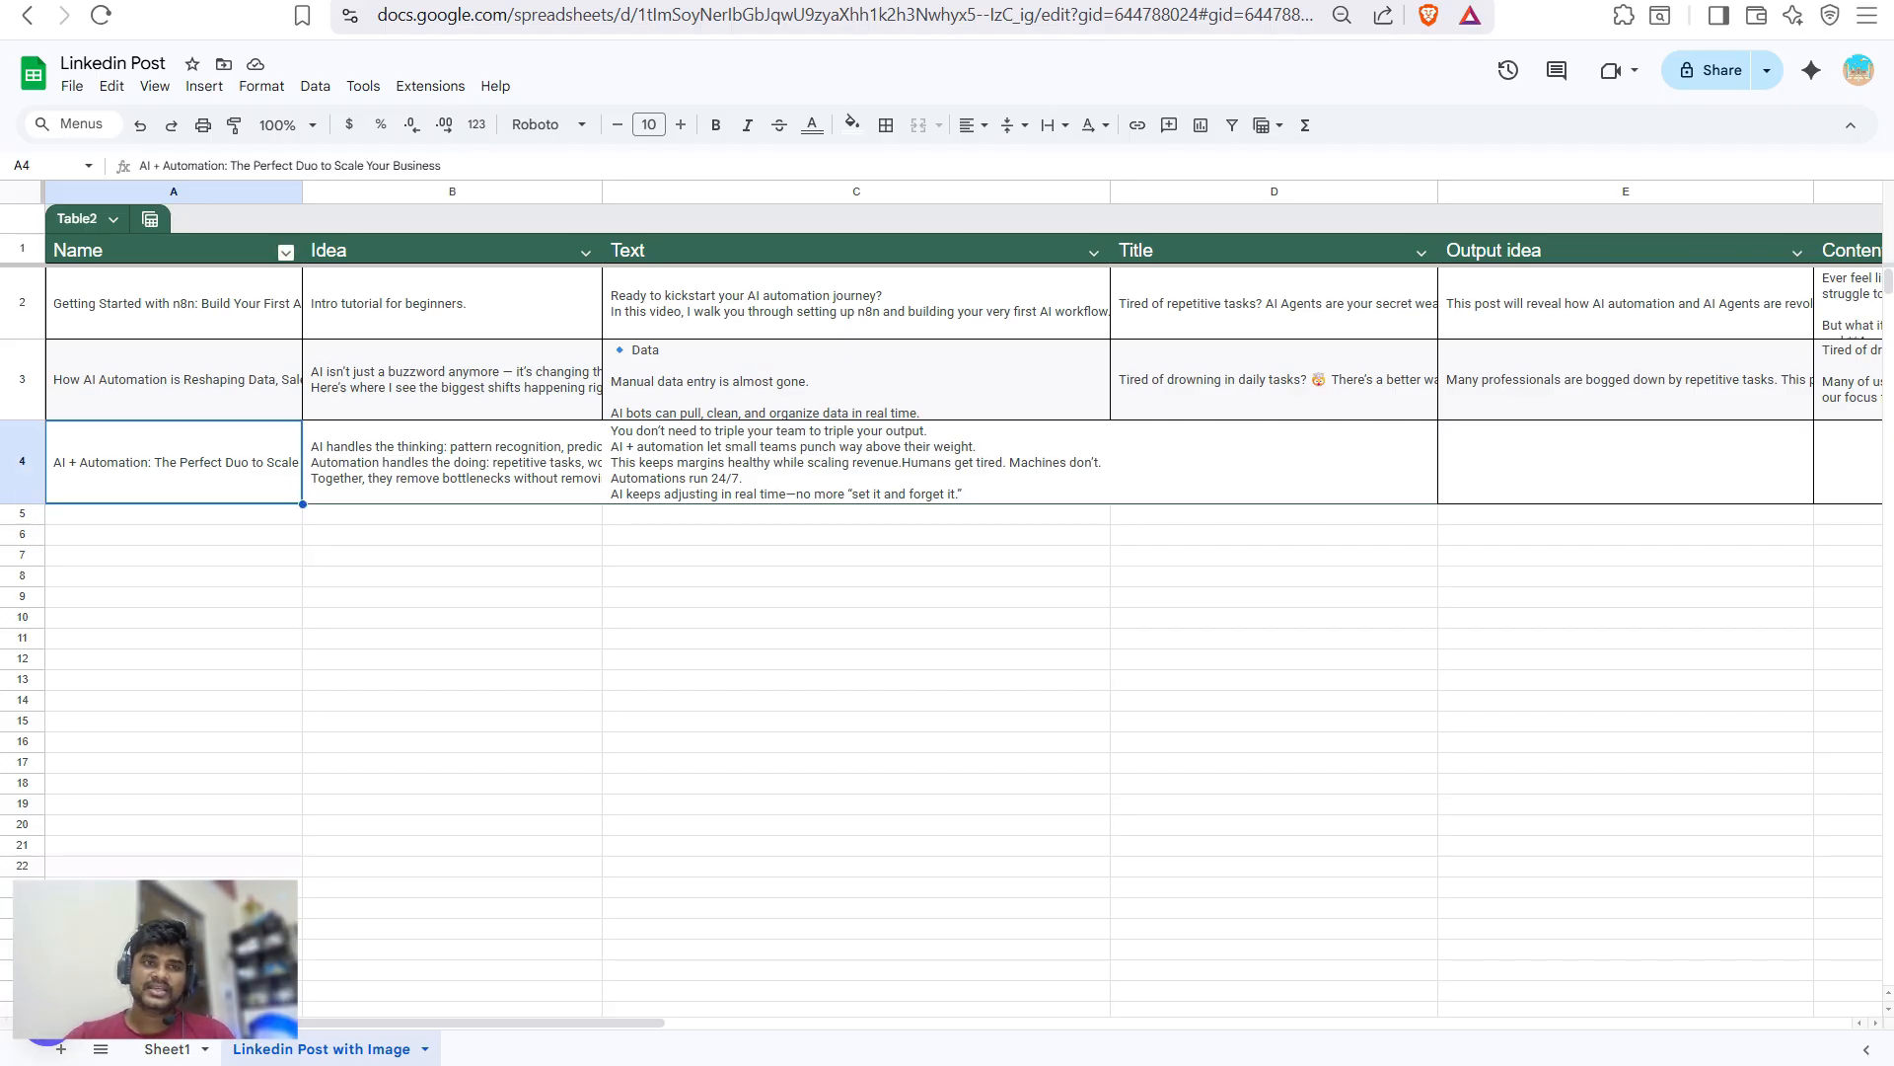
pyautogui.moveTo(302, 191); pyautogui.dragTo(433, 191)
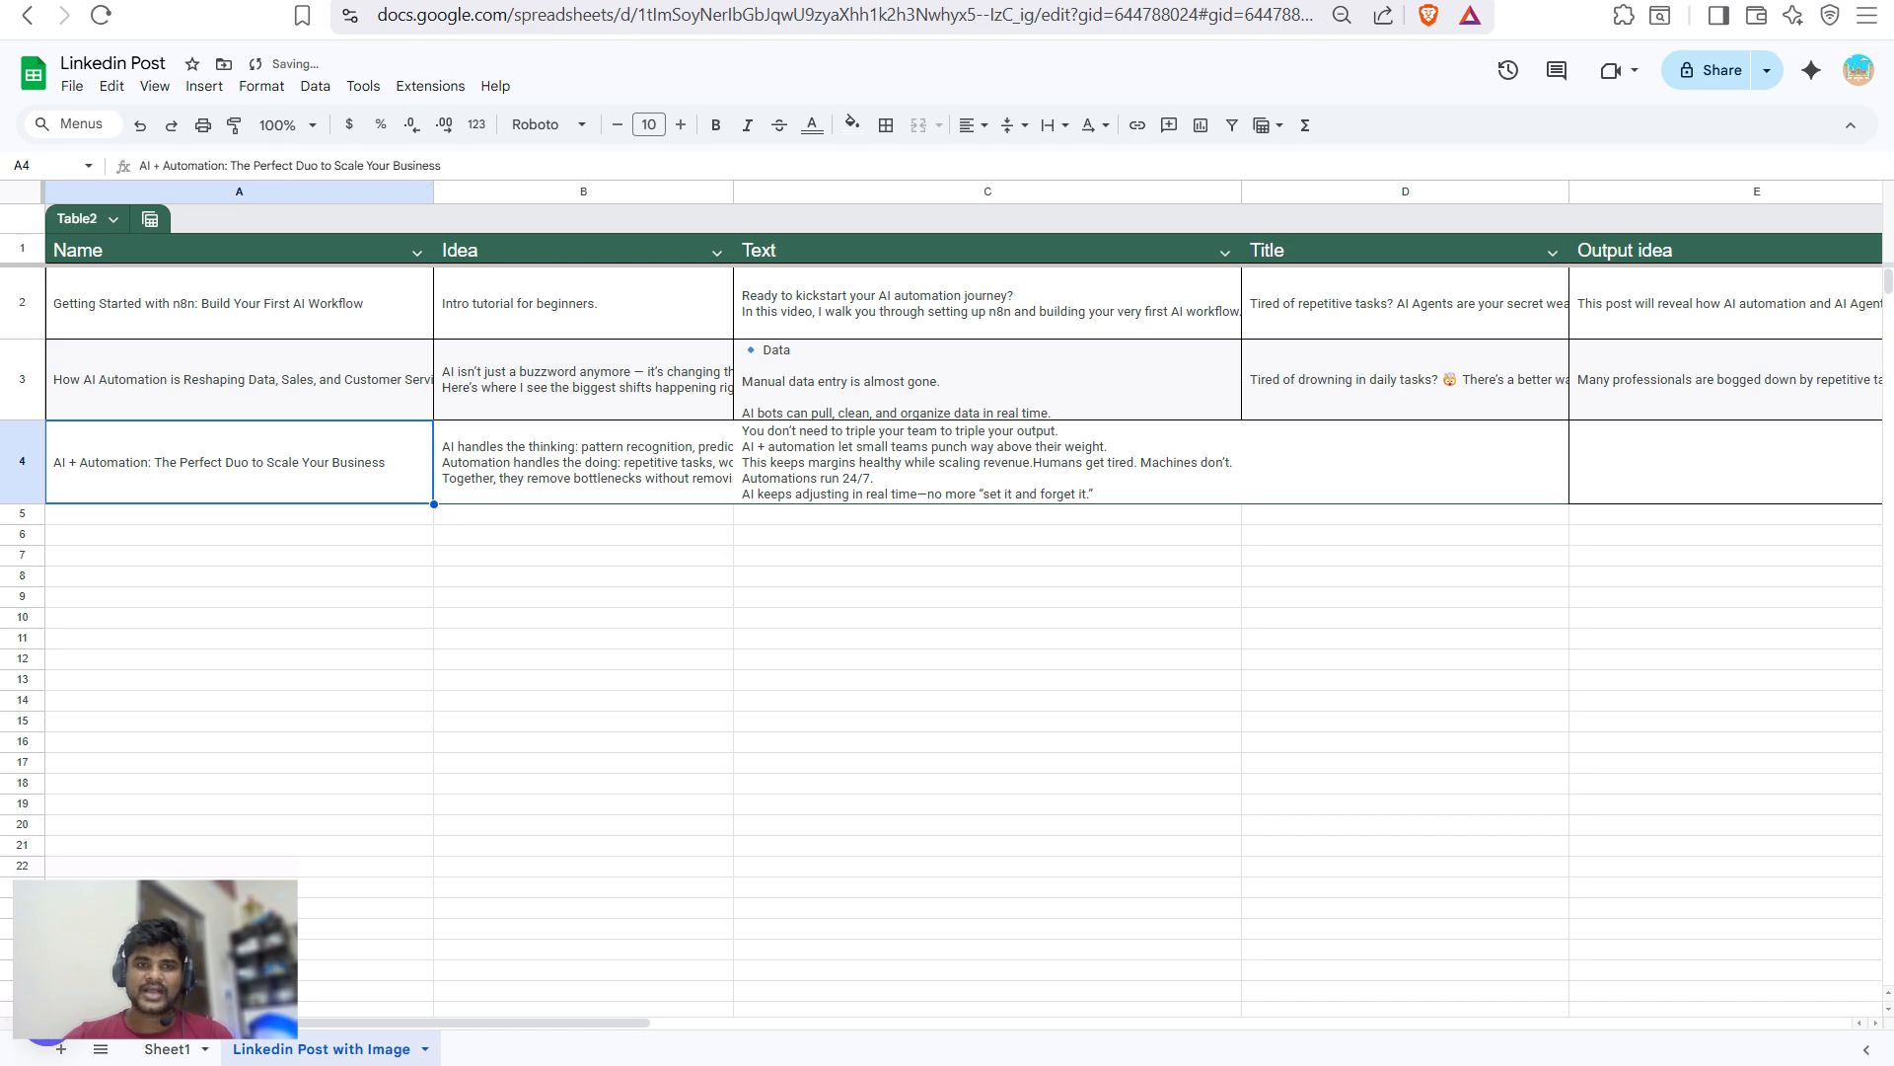
pyautogui.click(583, 462)
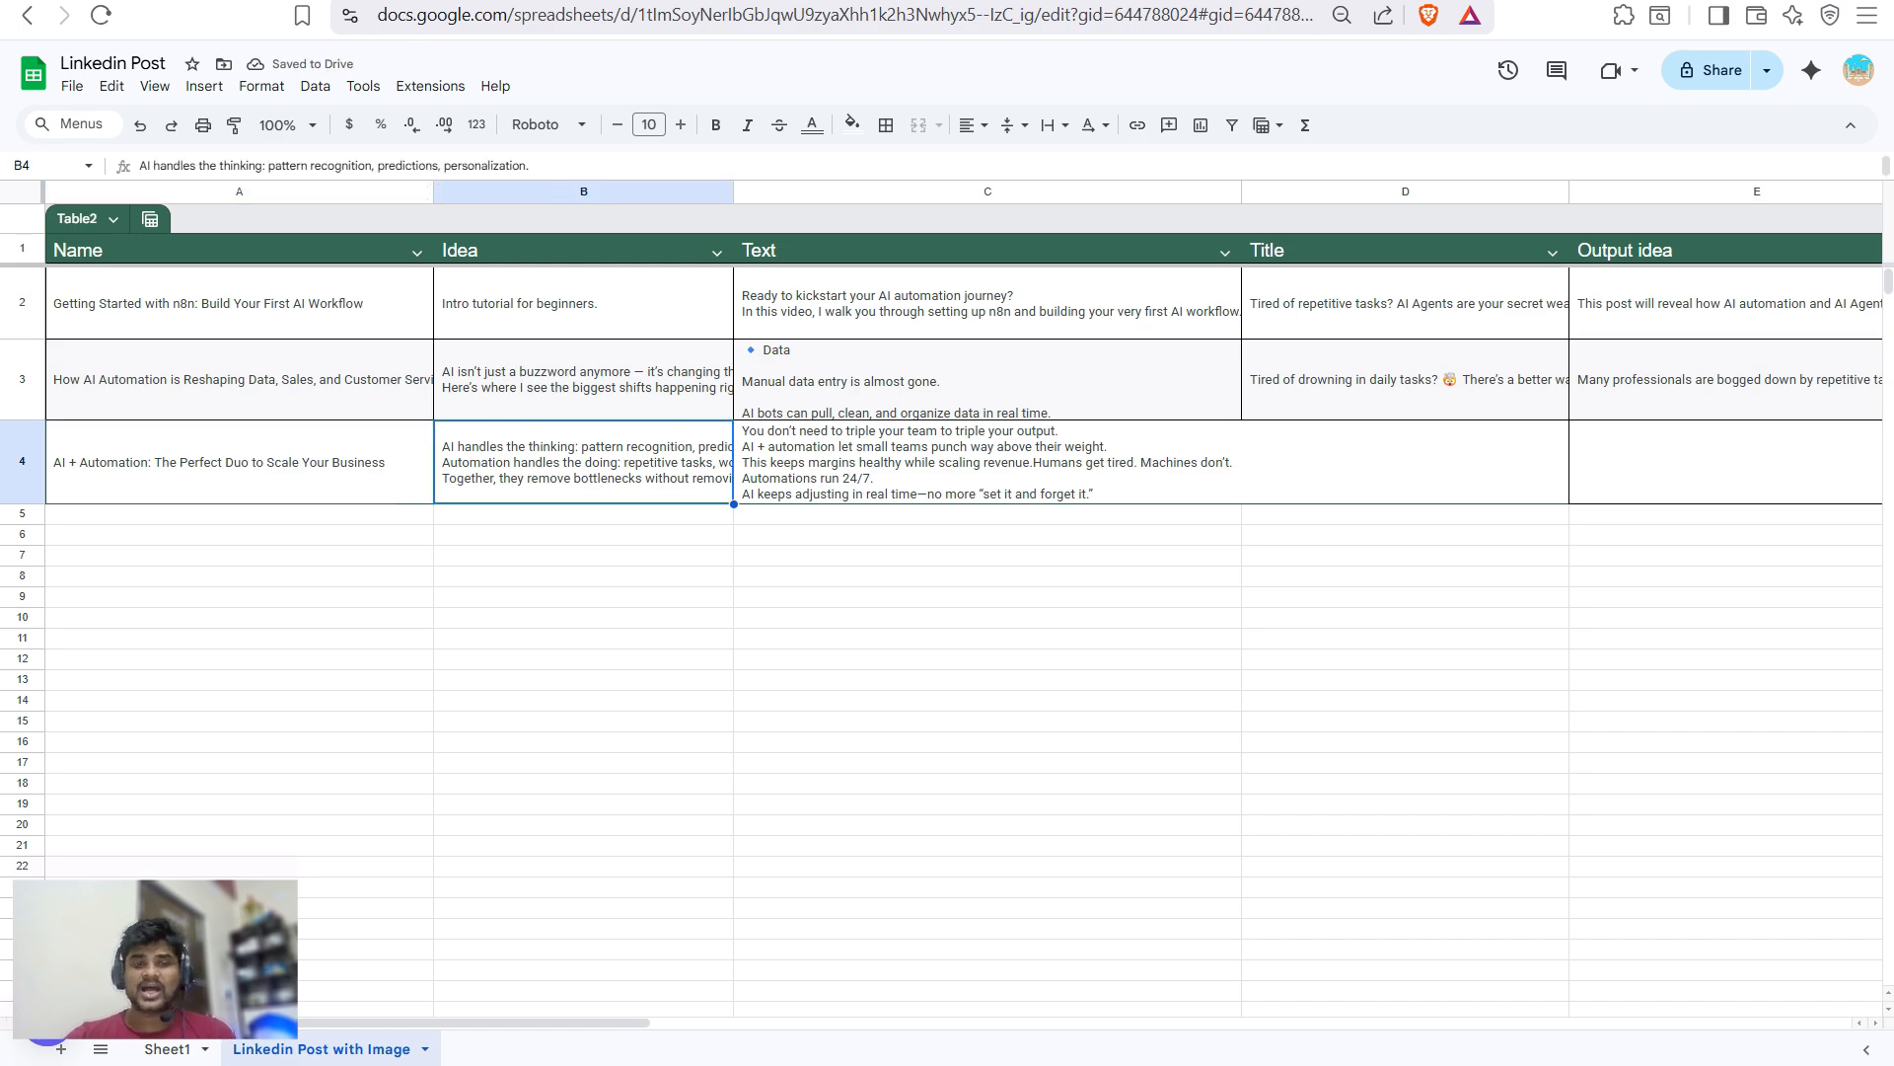
pyautogui.moveTo(733, 192); pyautogui.dragTo(855, 191)
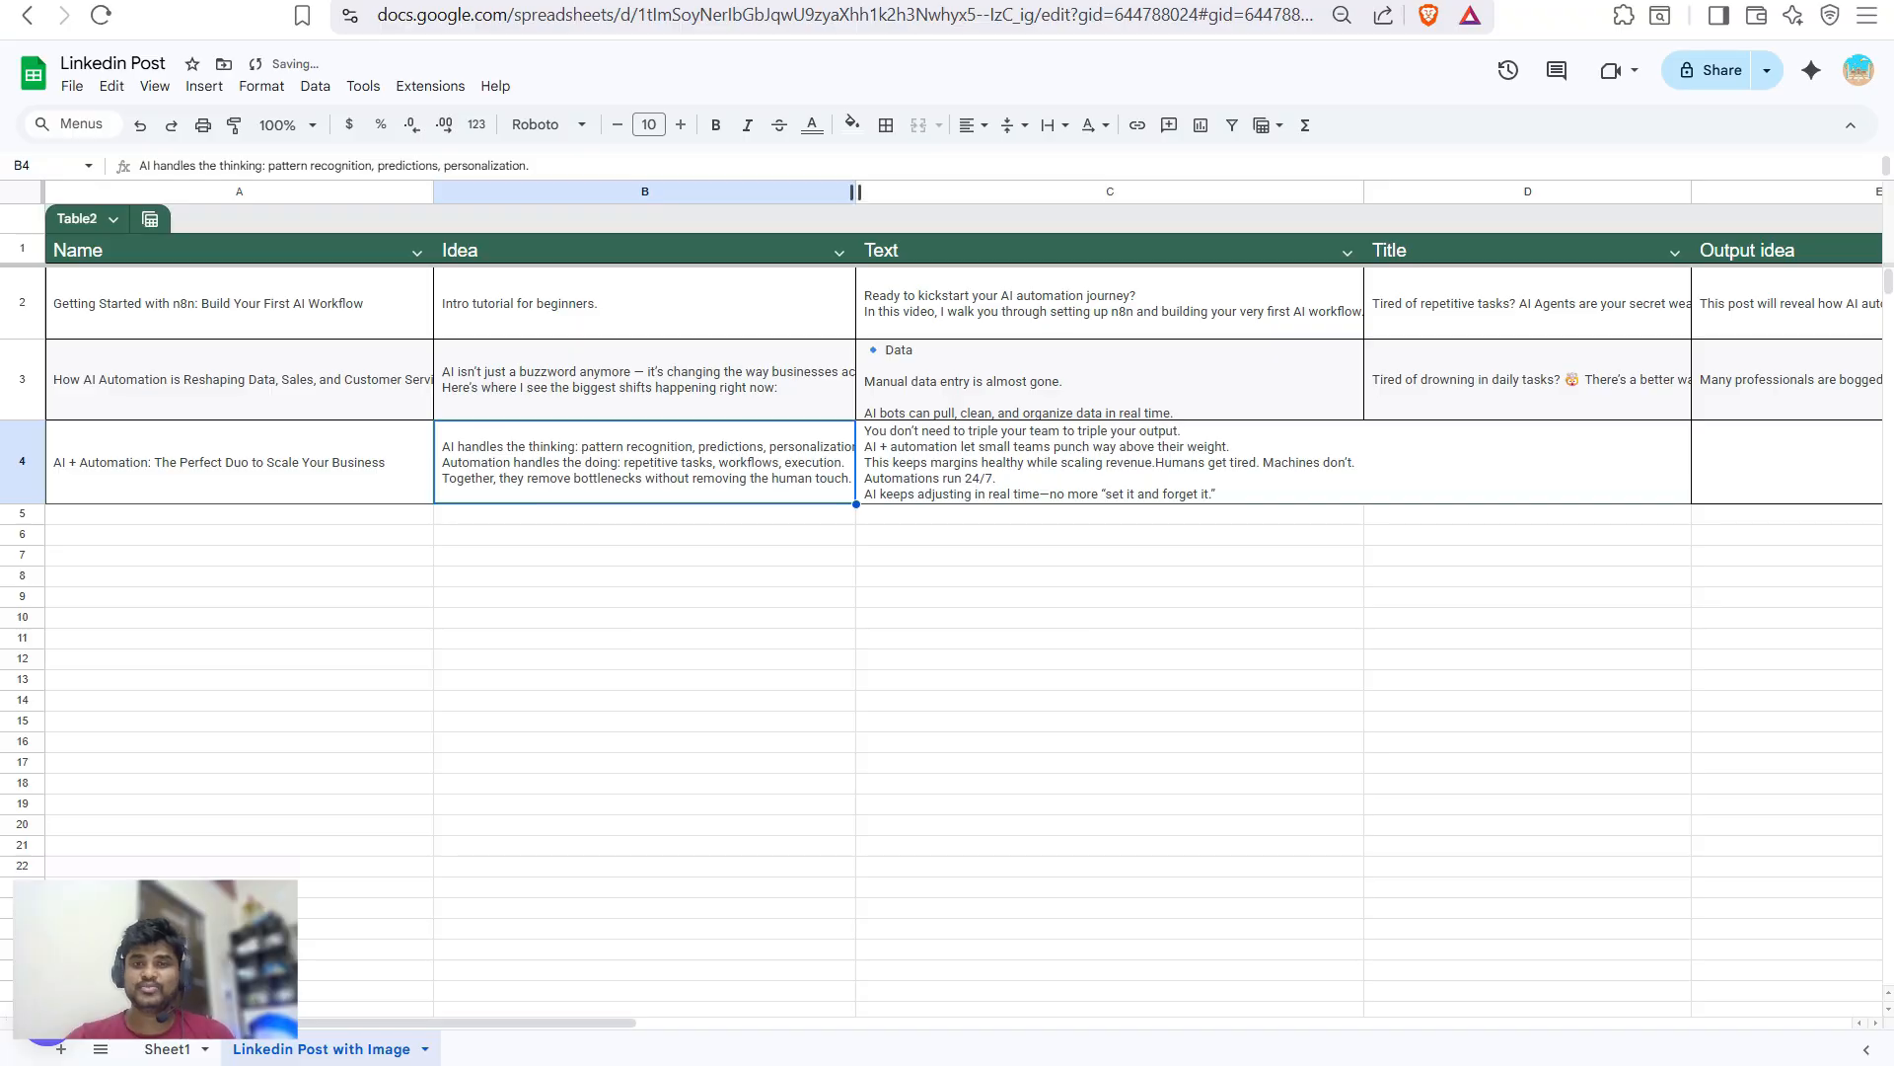
pyautogui.moveTo(855, 191); pyautogui.dragTo(836, 191)
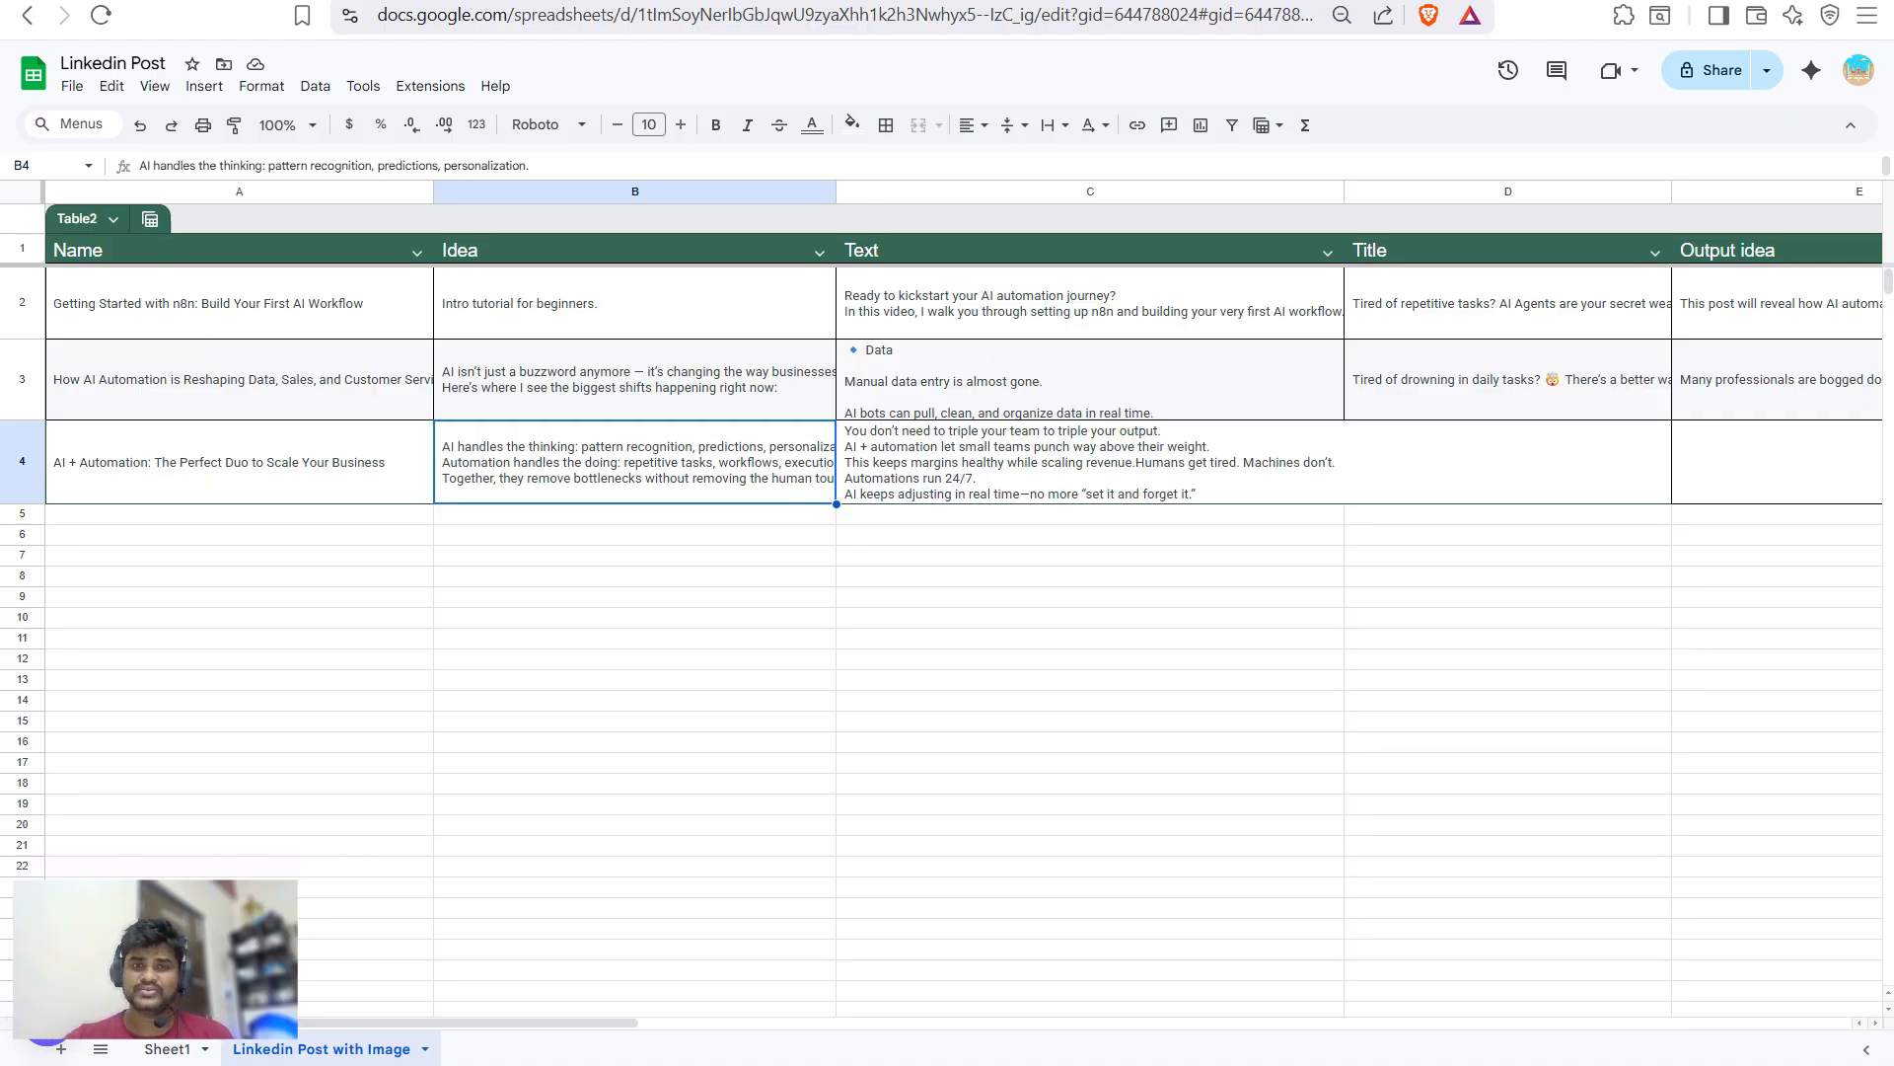
# - Review row 4's text, title, image and Pending status, then return to n8n
pyautogui.click(1090, 462)
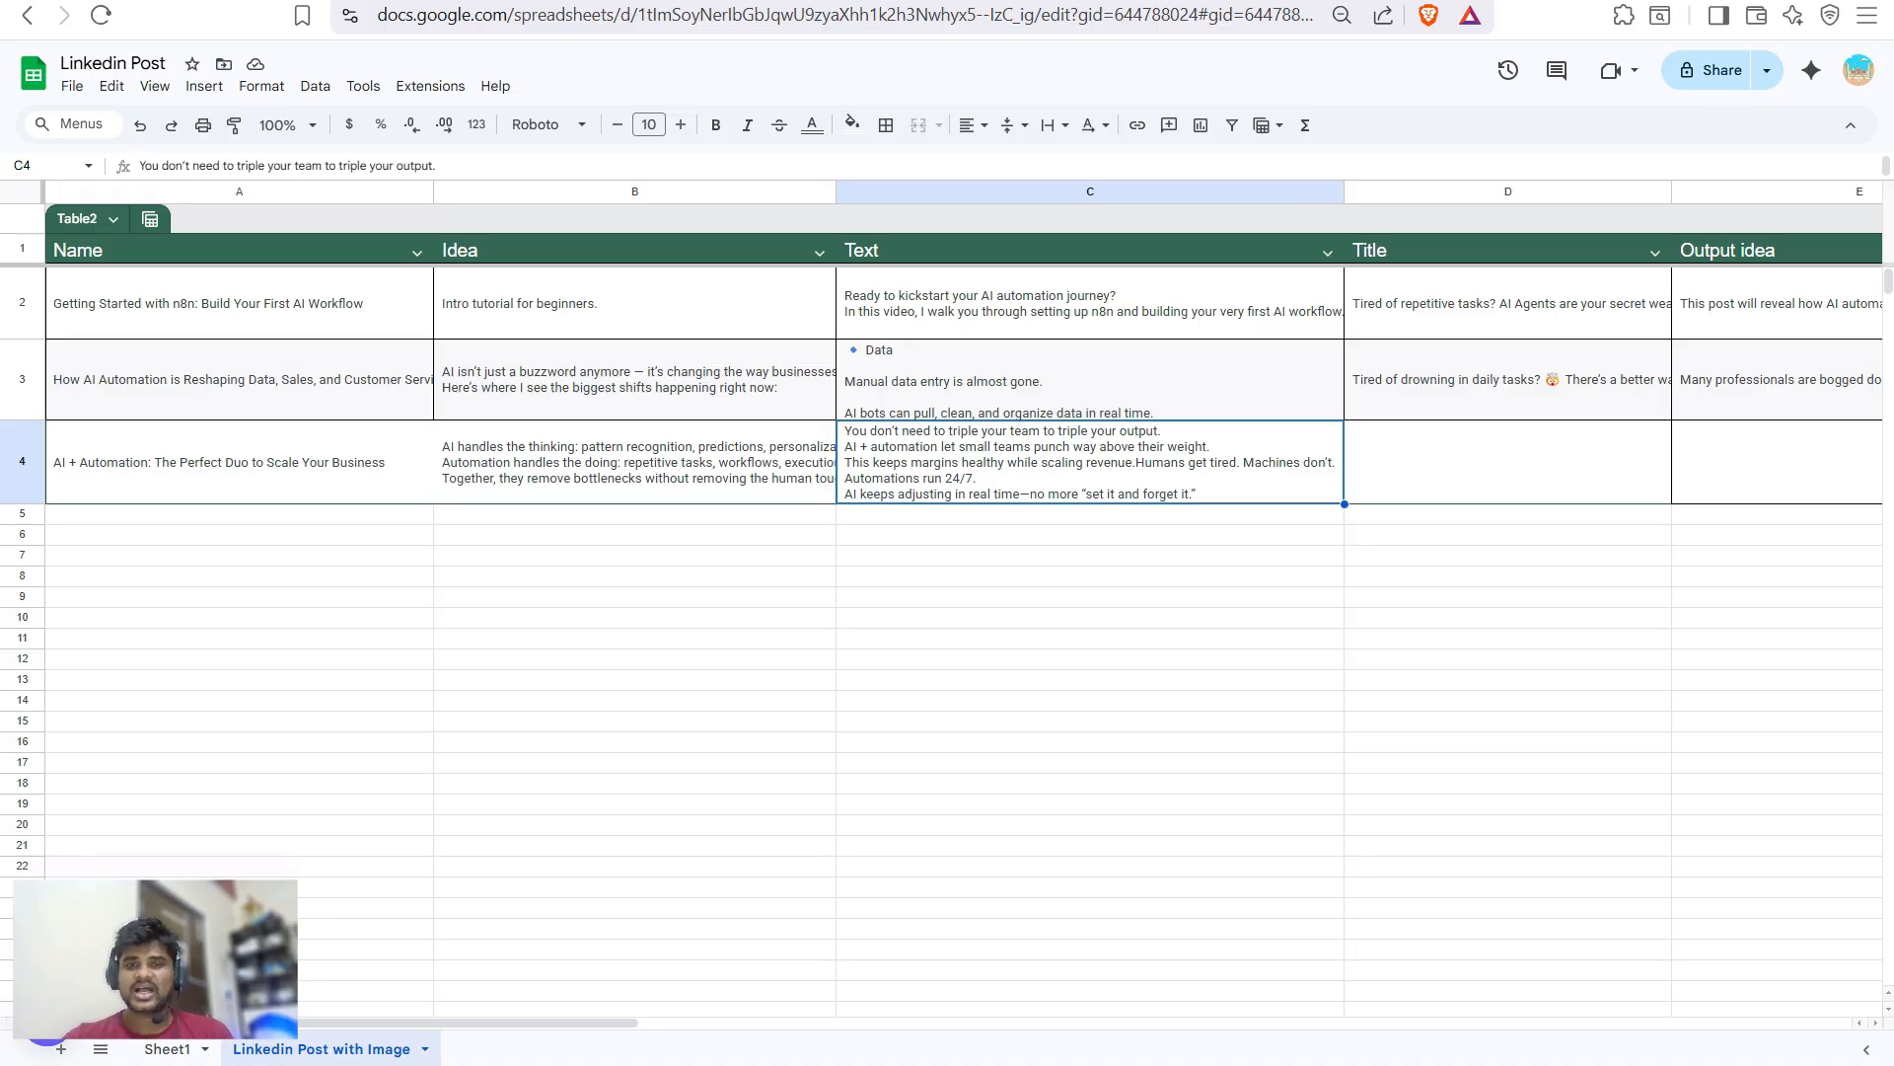
pyautogui.moveTo(845, 430); pyautogui.dragTo(1187, 489)
pyautogui.press('Return')
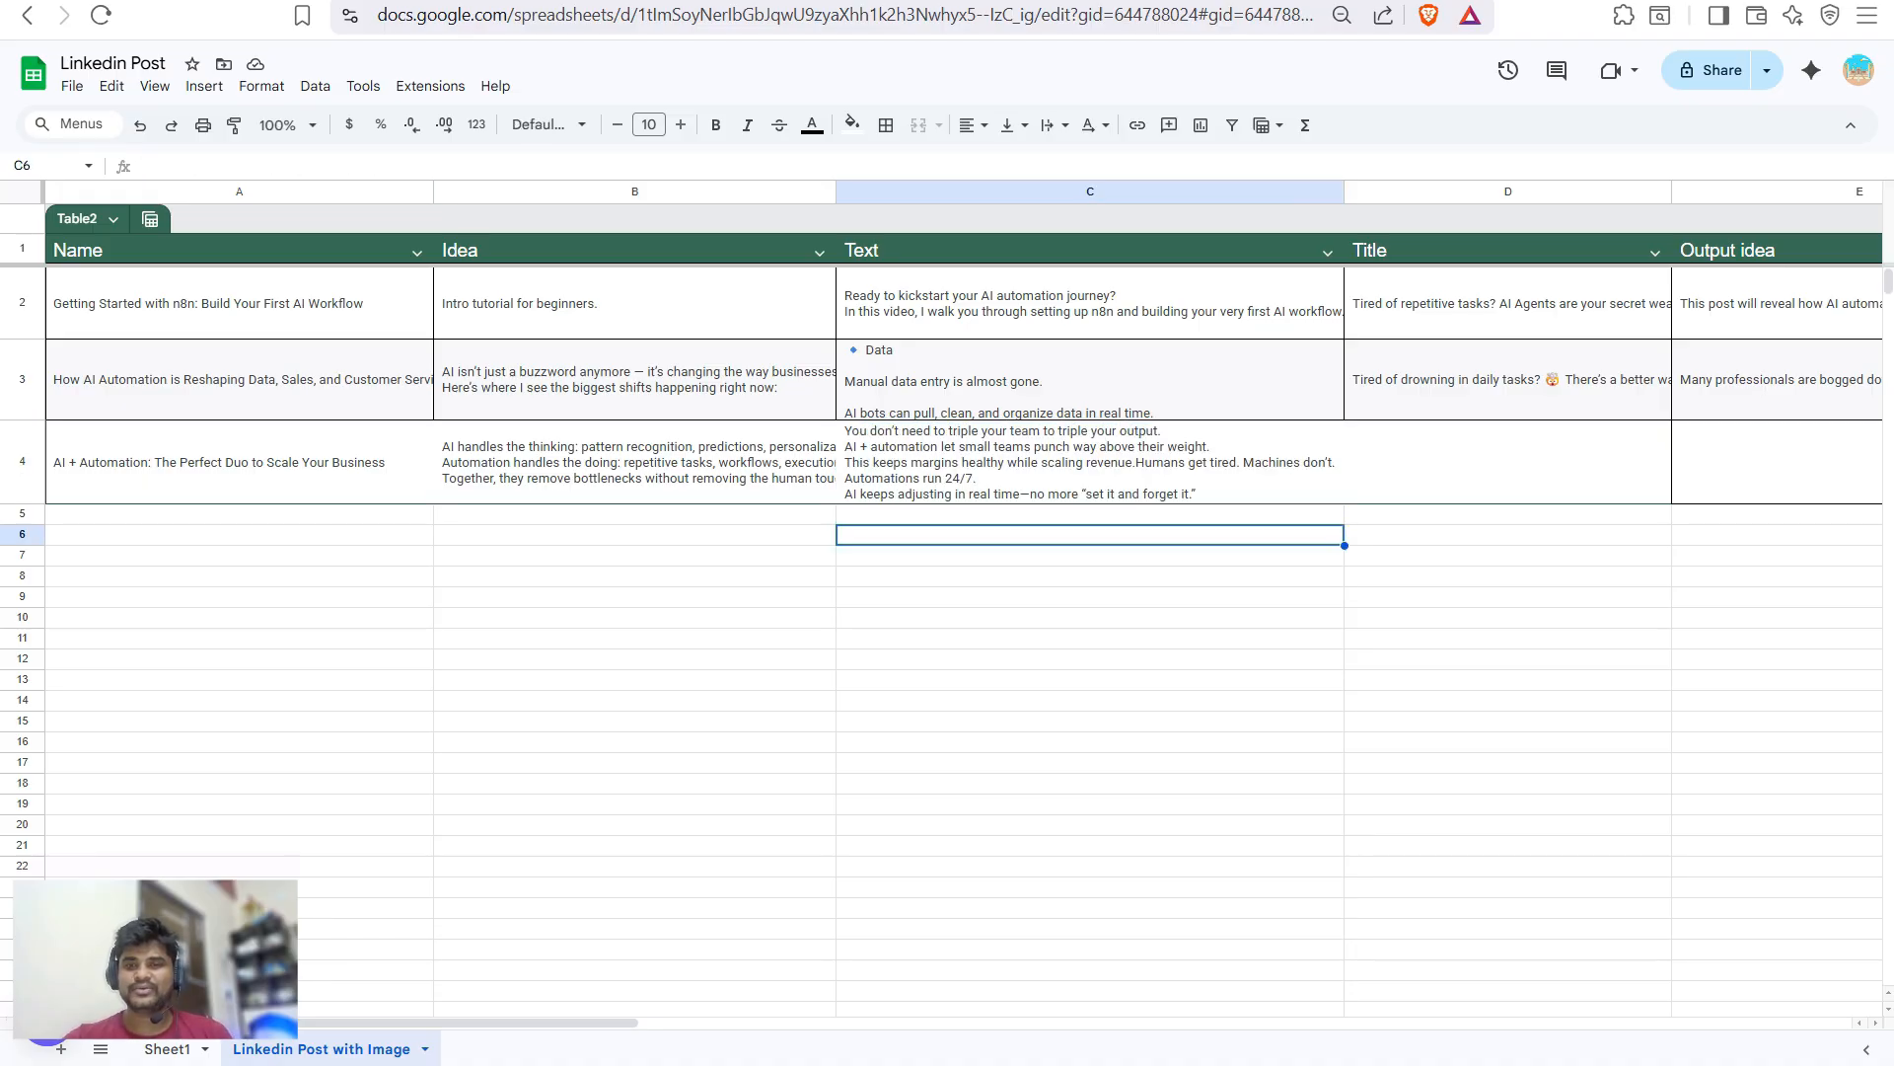
pyautogui.press('Up')
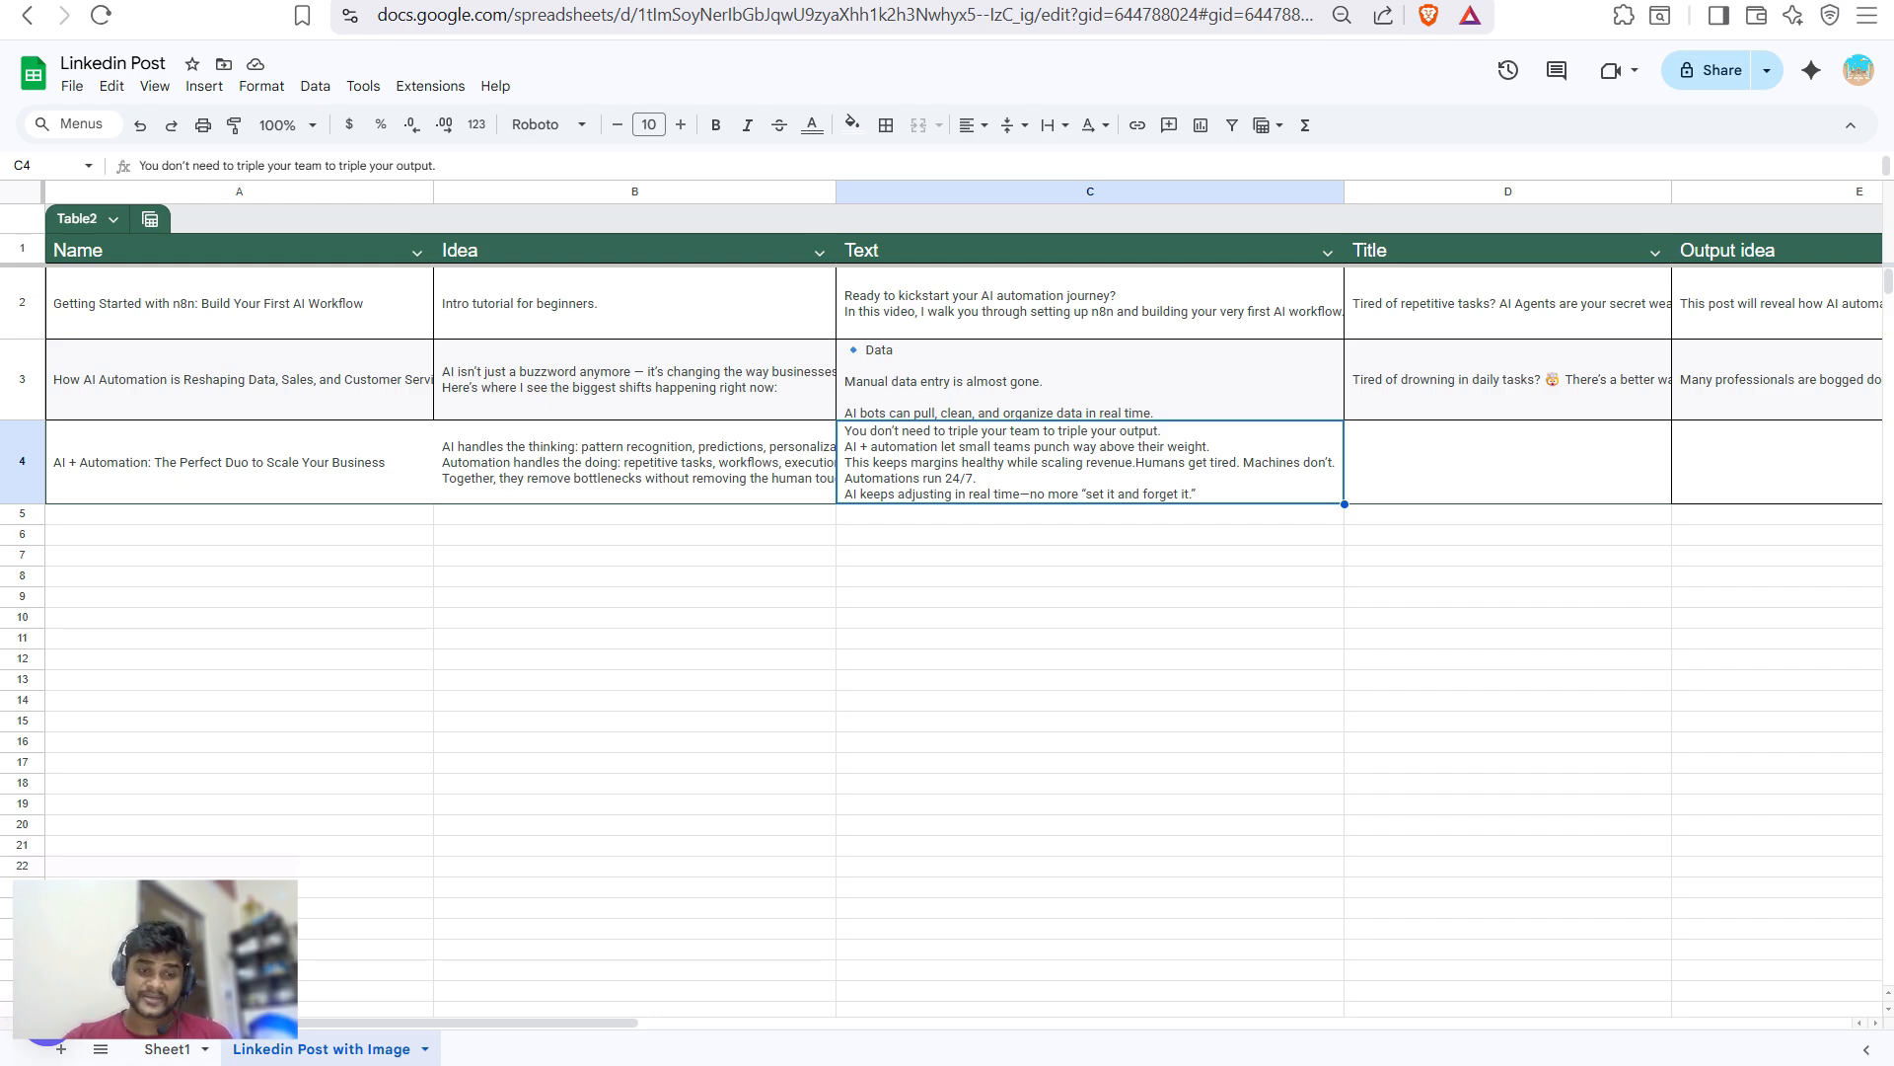
pyautogui.hscroll(10, 962, 592)
pyautogui.press('Right')
pyautogui.press('Right')
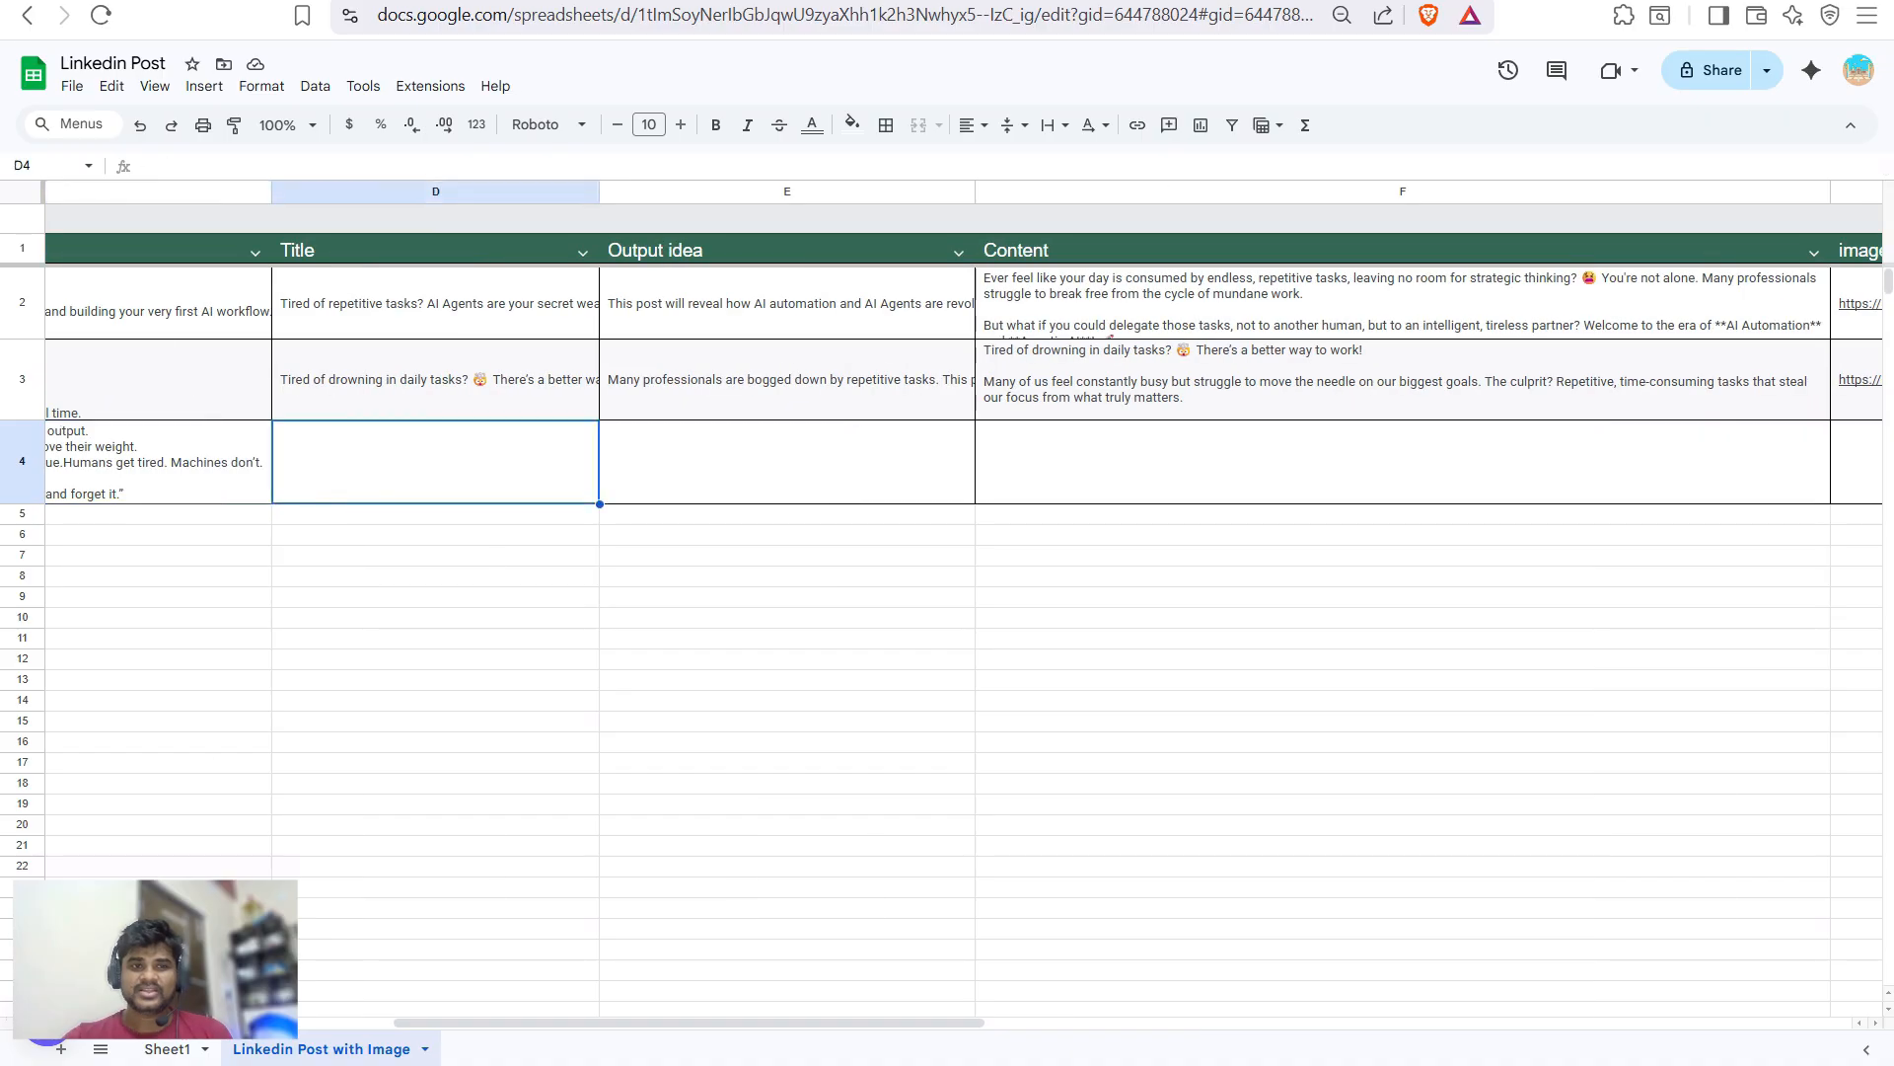
pyautogui.press('Right')
pyautogui.press('Right')
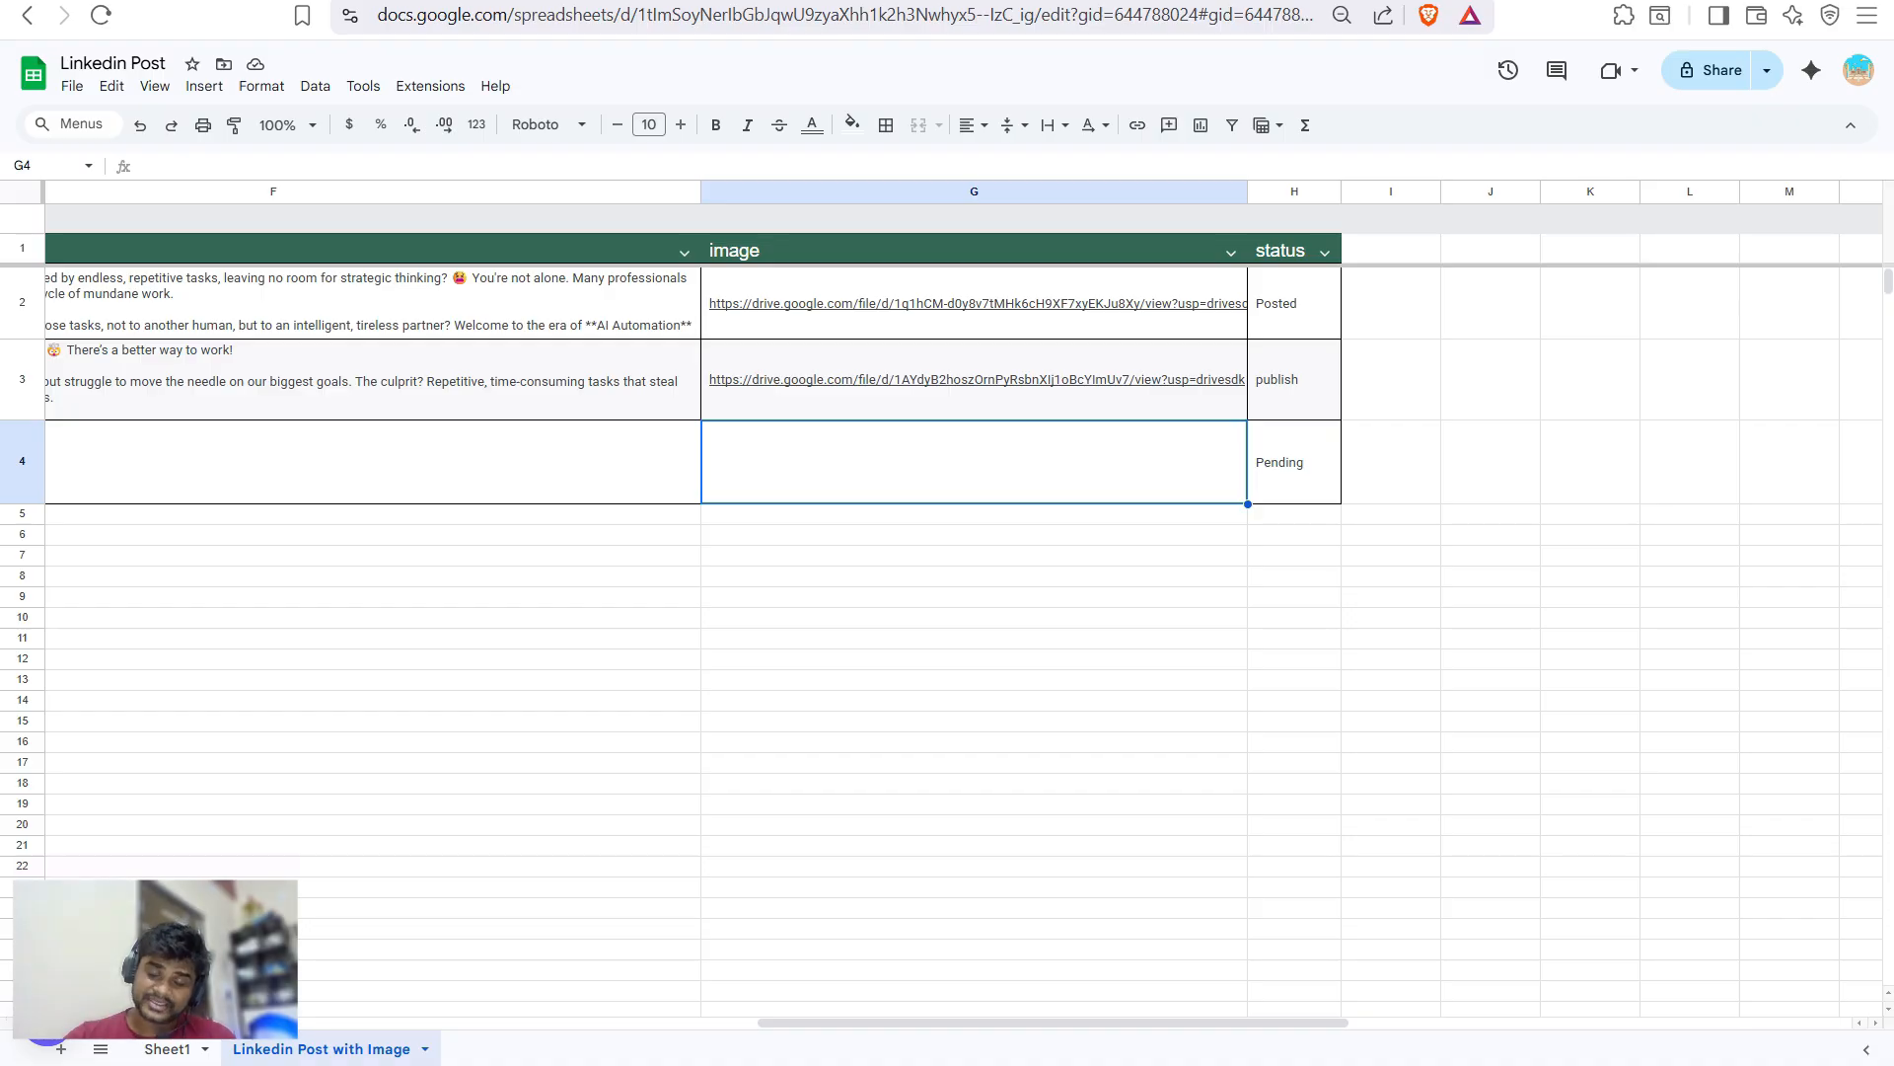
pyautogui.press('Right')
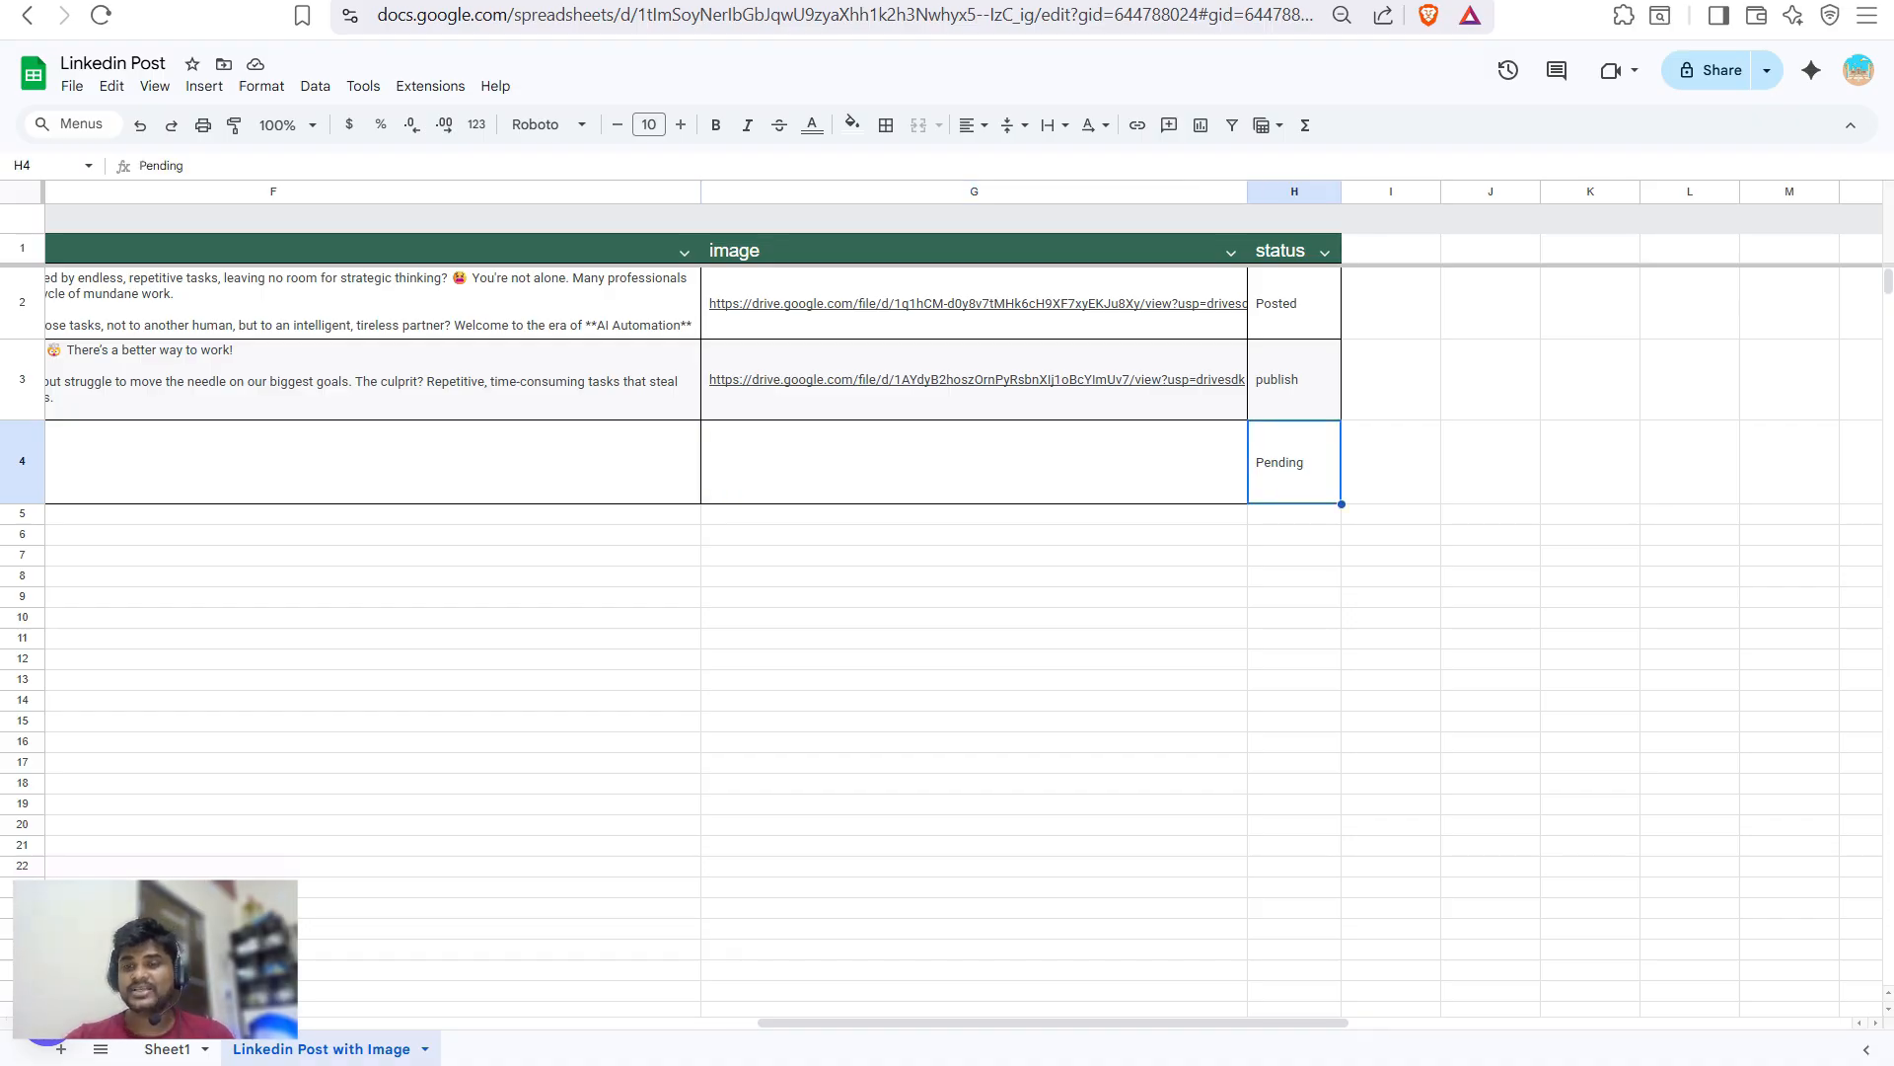
pyautogui.hotkey('ctrl', 'Tab')
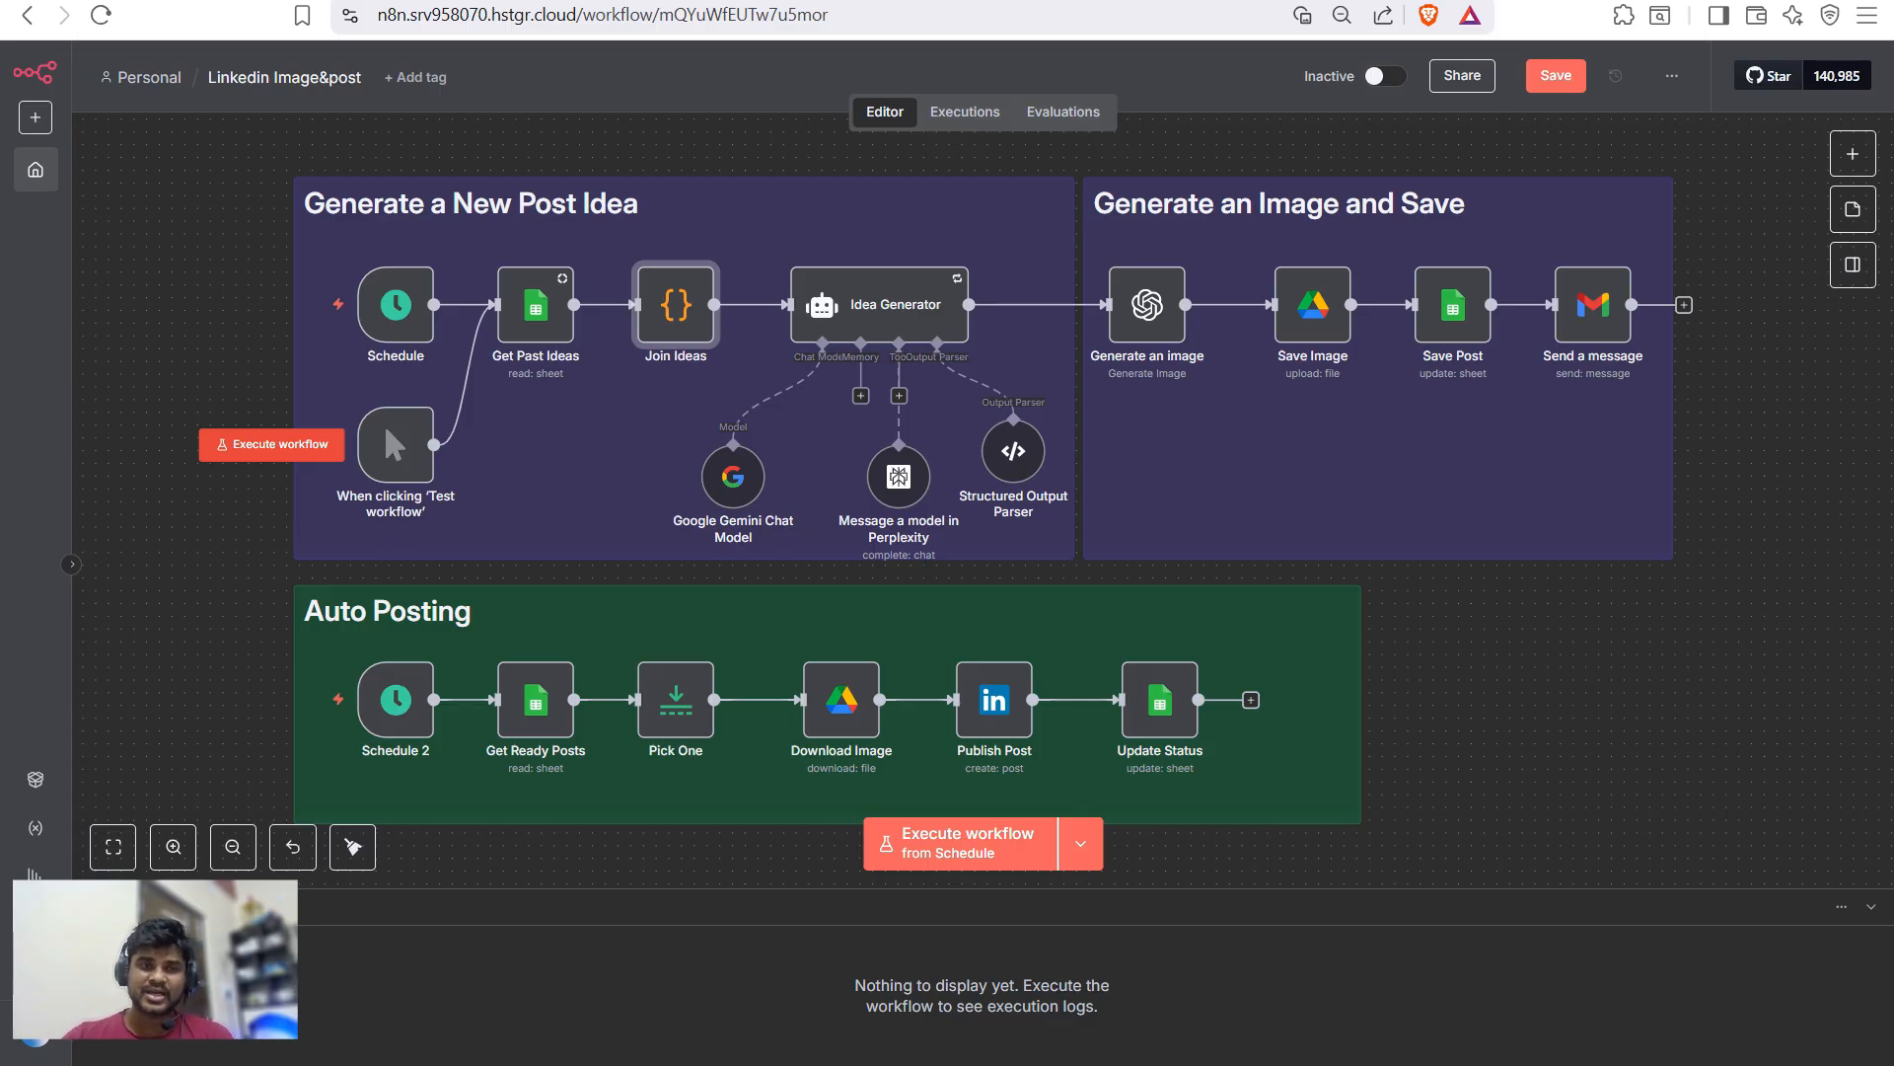
# - Run the workflow from the 'When clicking Test workflow' trigger, then view the Linkedin Post sheet
pyautogui.click(271, 444)
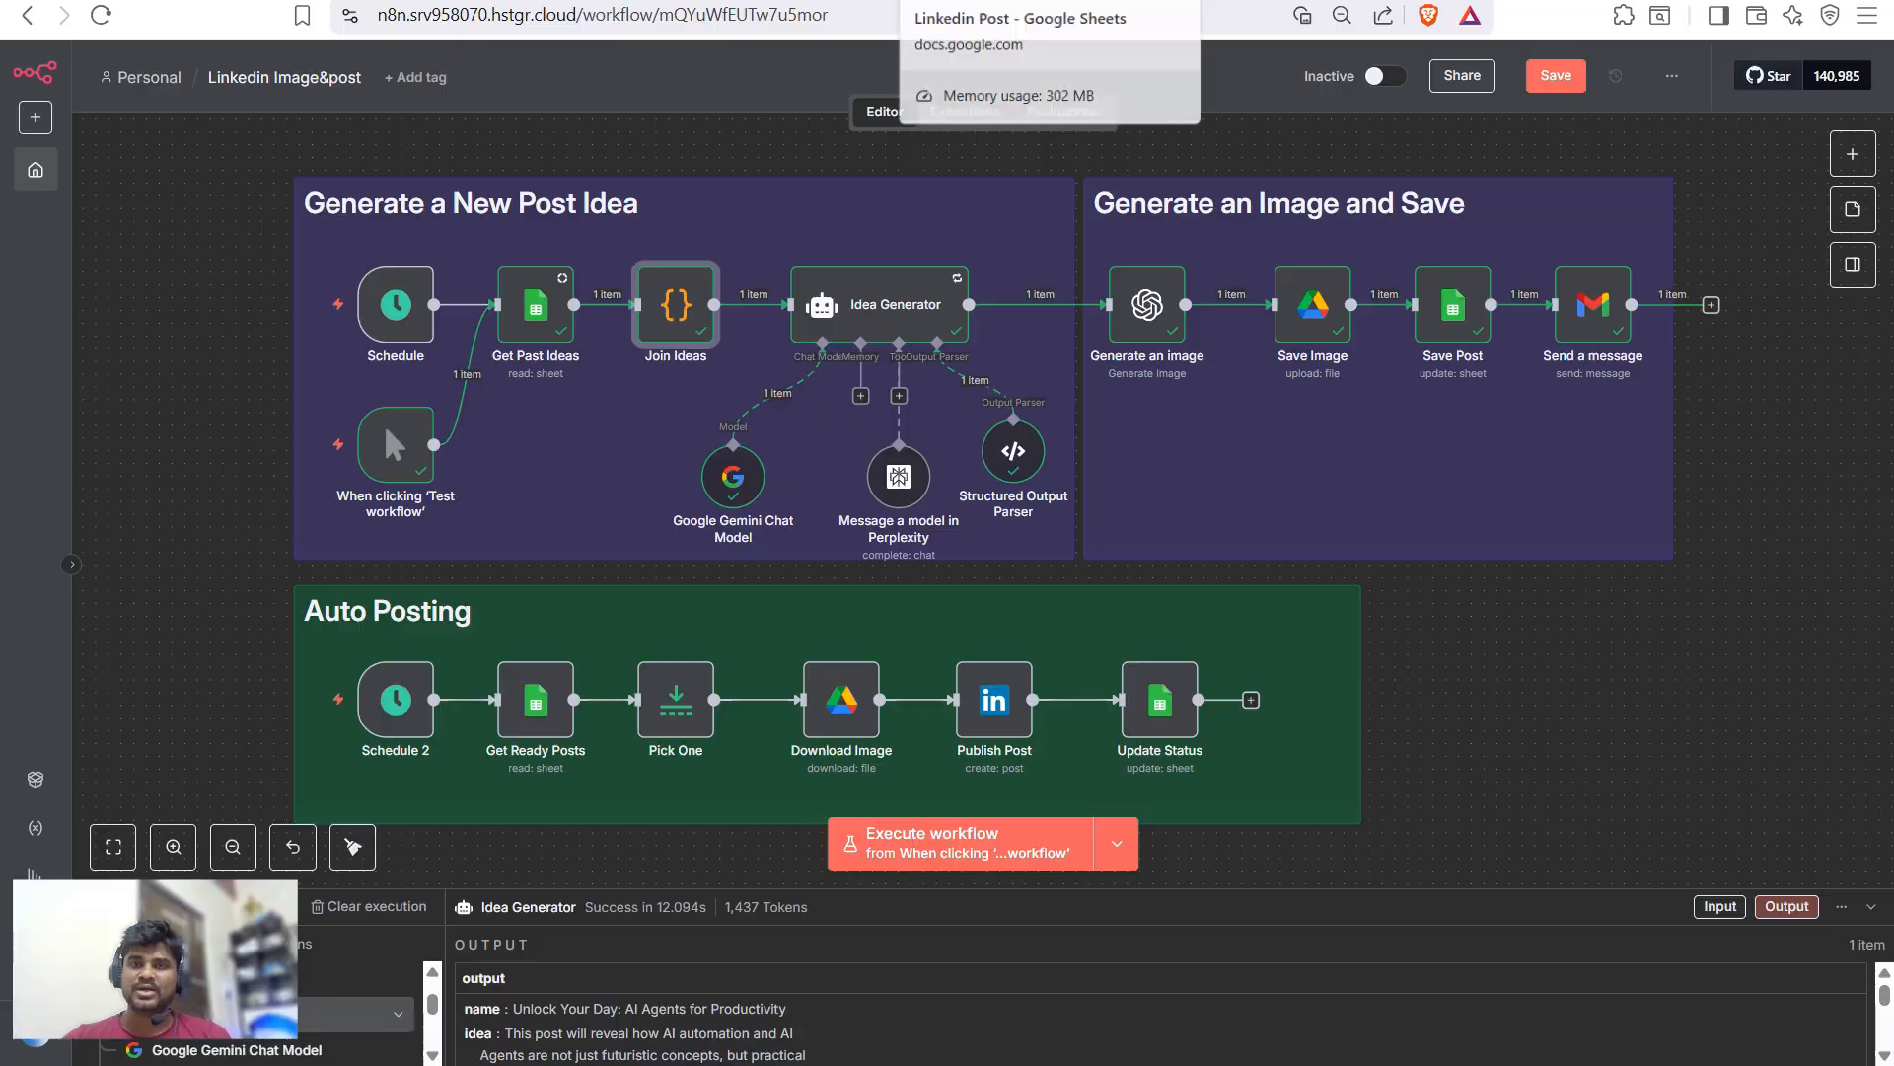
pyautogui.hotkey('ctrl', 'Tab')
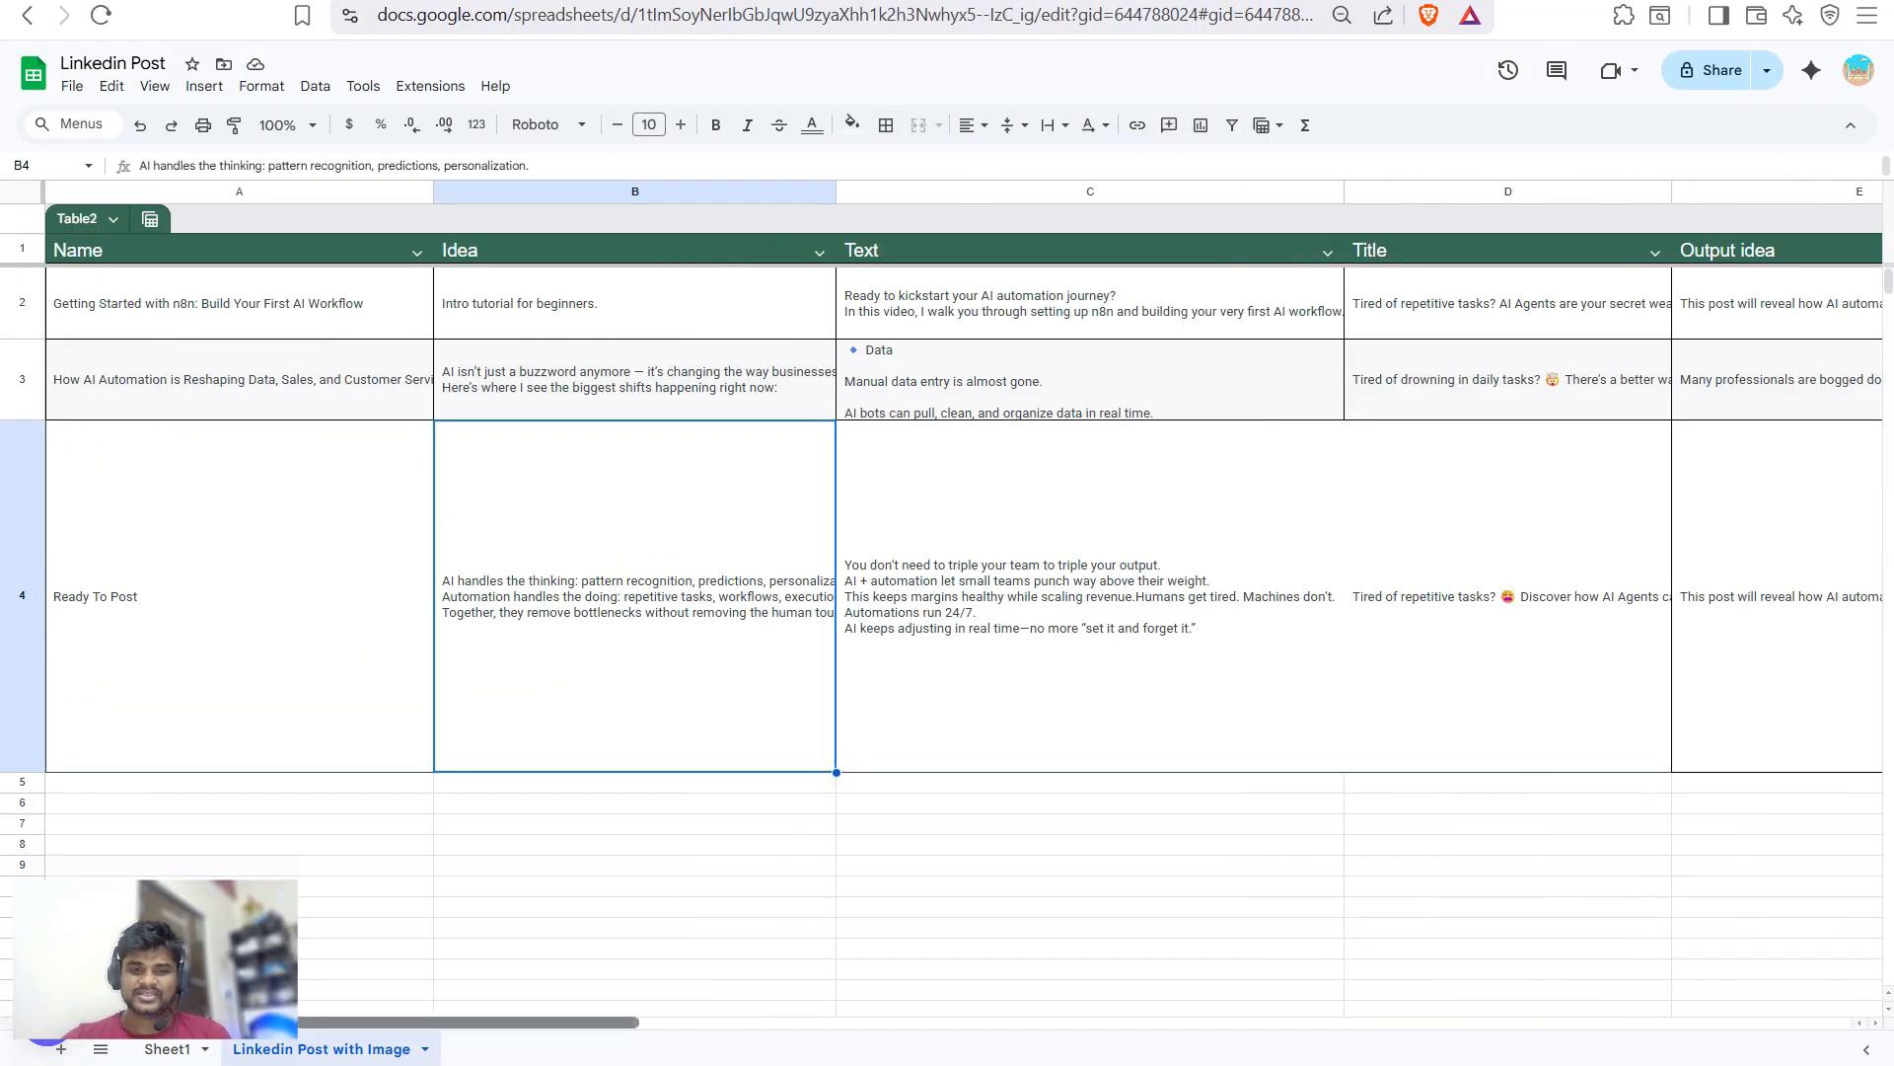
# - Read row 4's new title, output idea and post content, and preview G4's image link
pyautogui.hscroll(5, 963, 592)
pyautogui.click(863, 596)
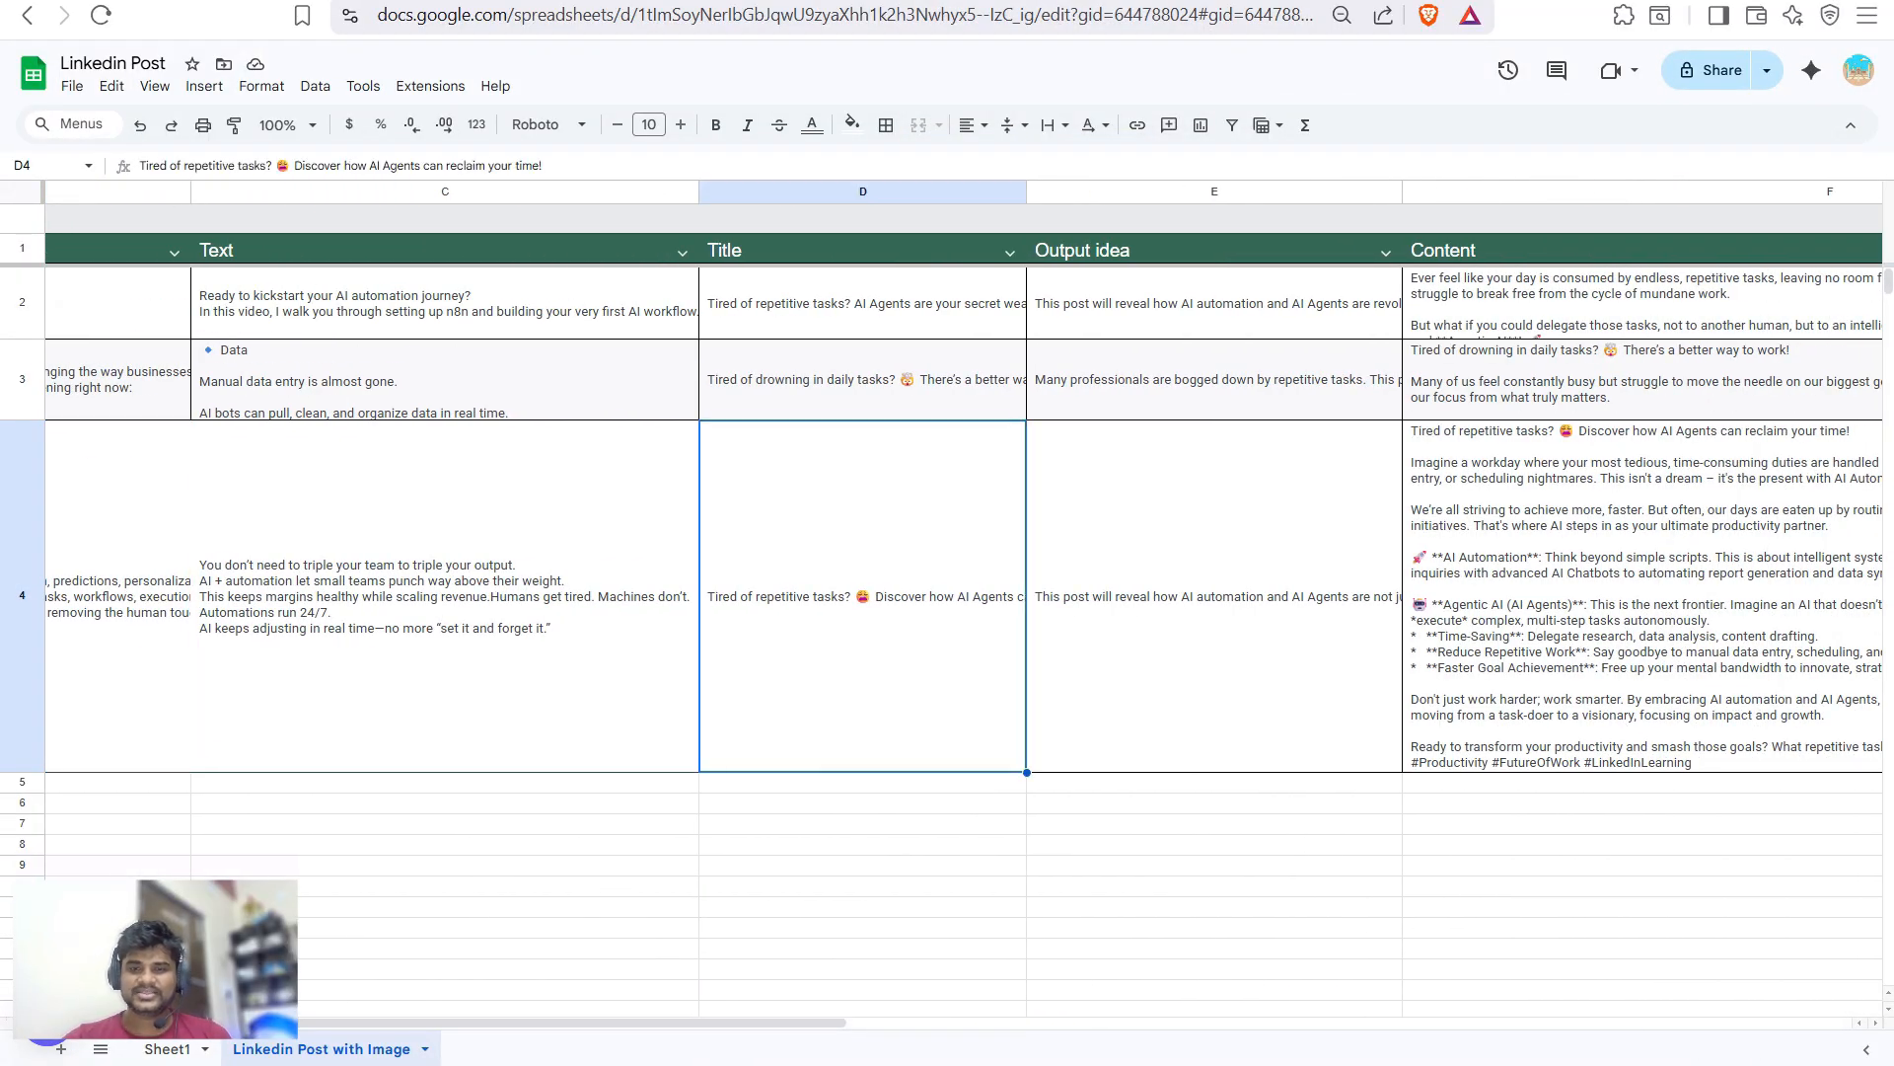
pyautogui.click(1213, 596)
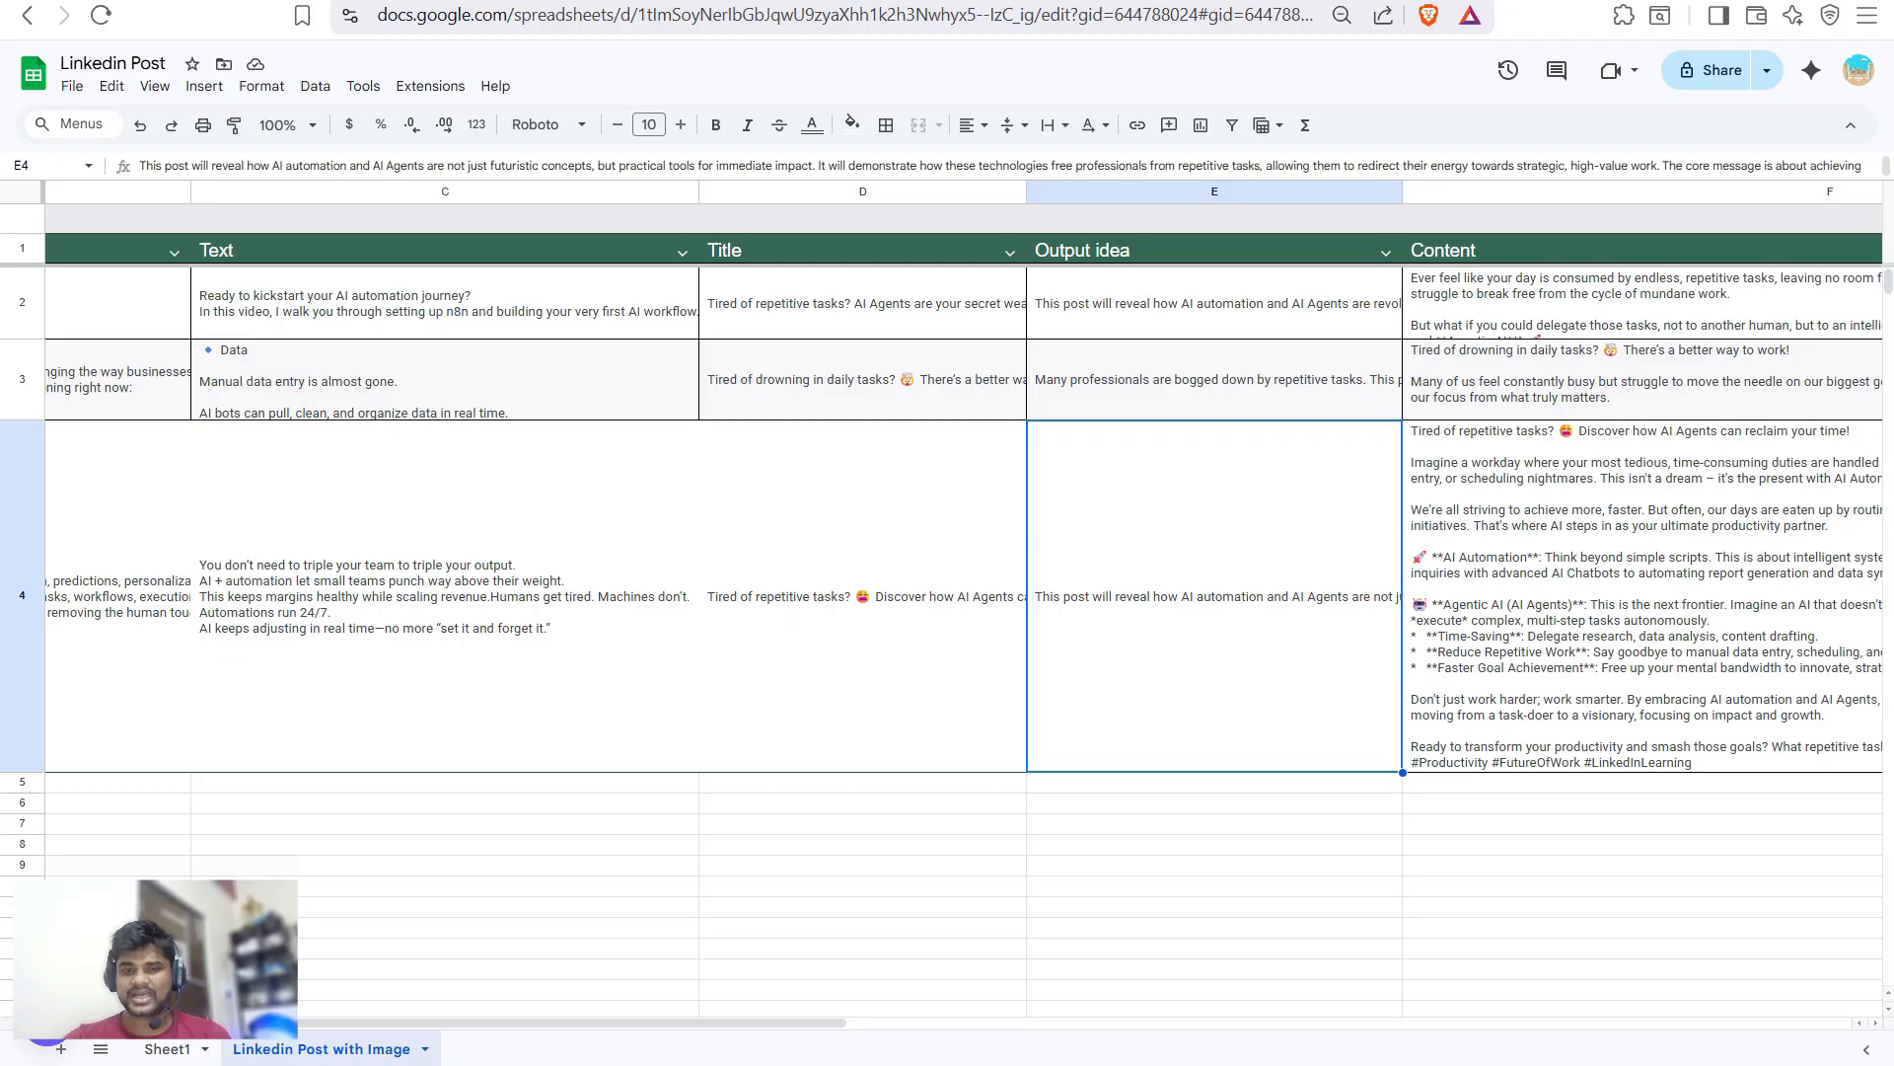
pyautogui.hscroll(5, 963, 592)
pyautogui.click(1159, 596)
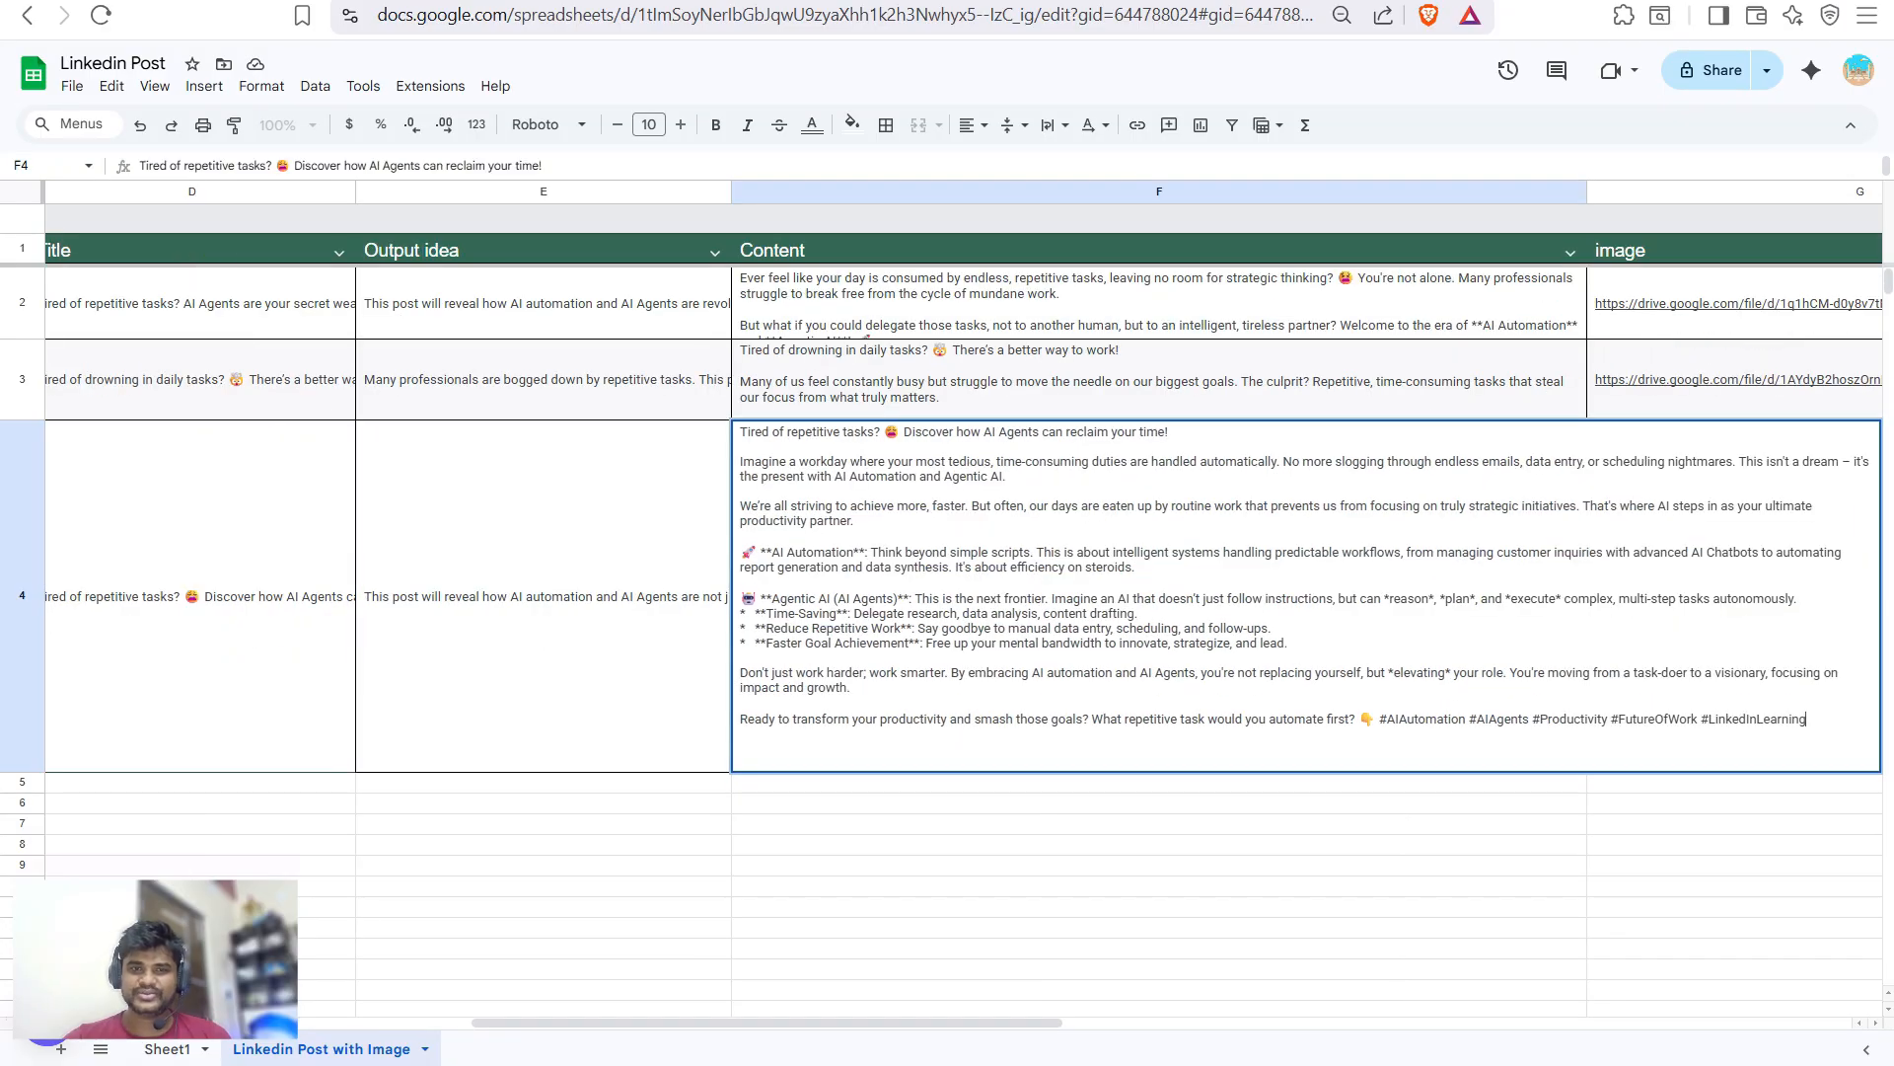
pyautogui.click(1159, 886)
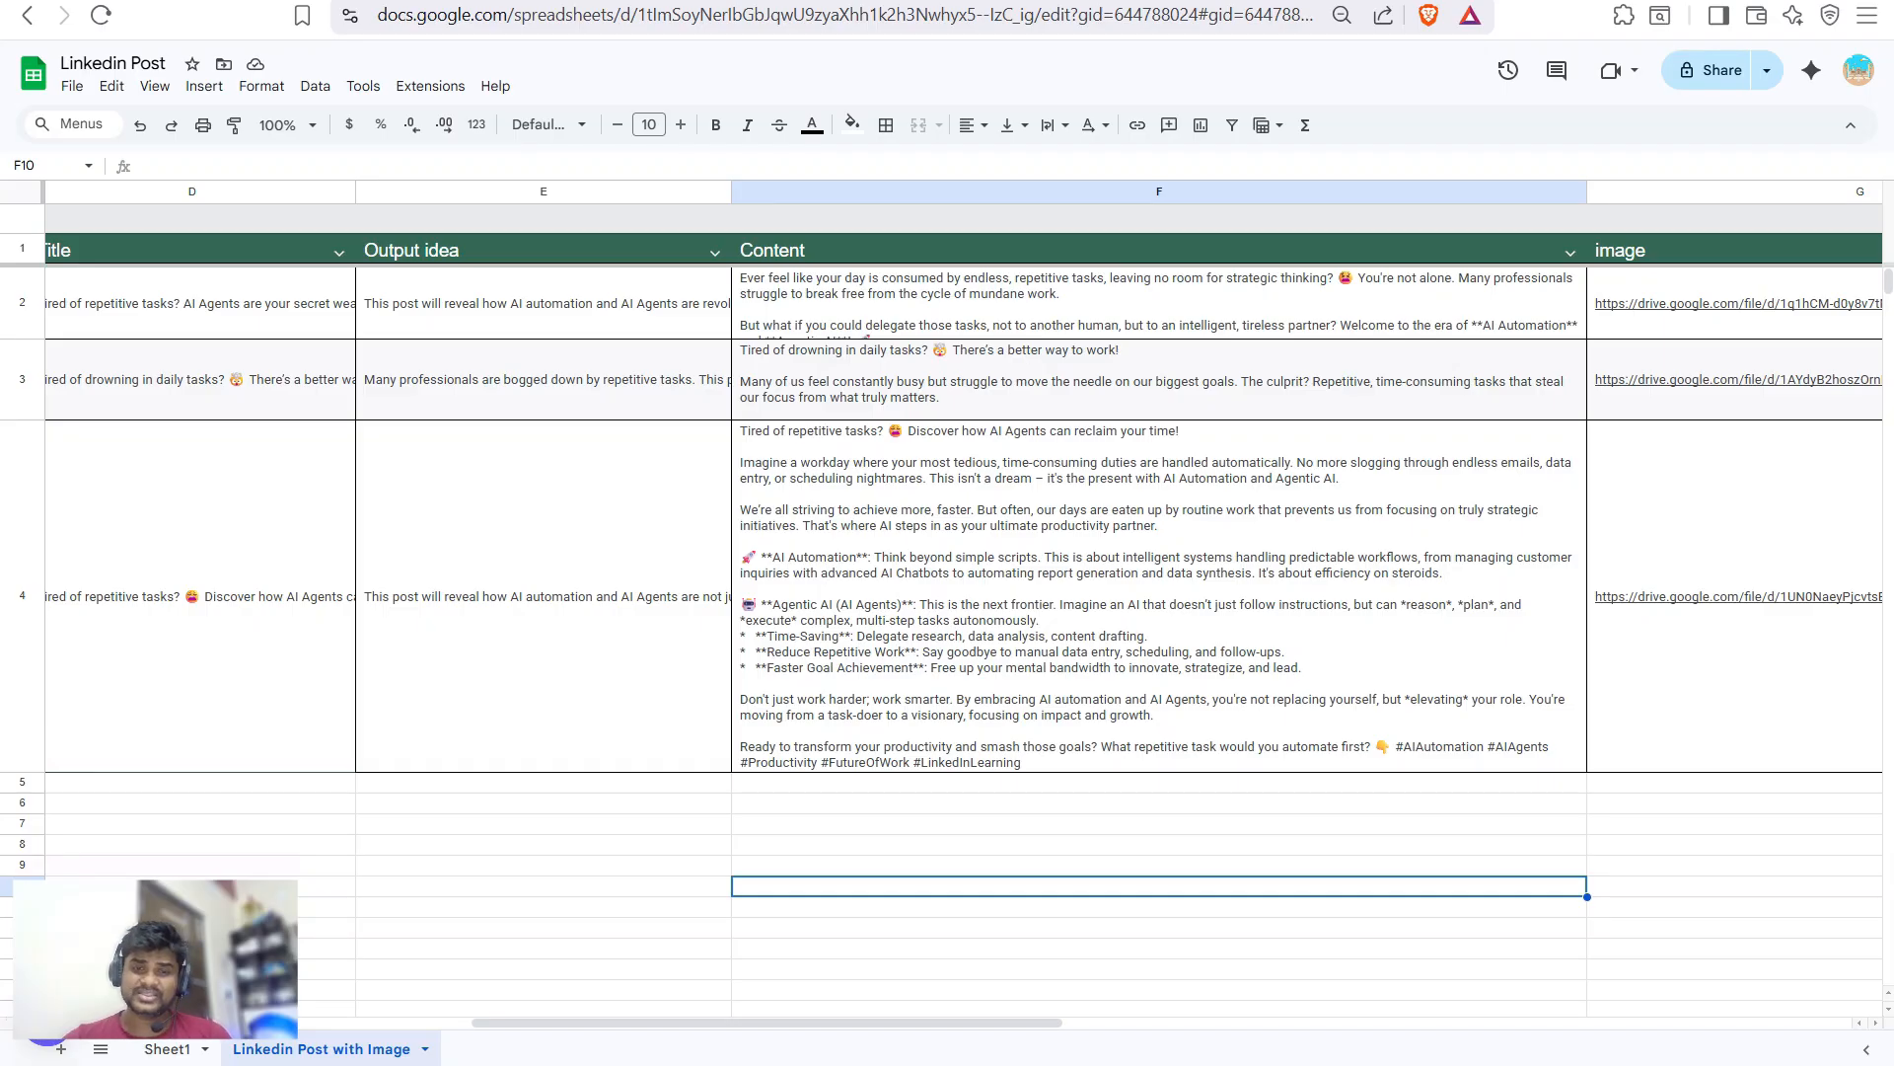
pyautogui.click(1736, 596)
pyautogui.hscroll(4, 963, 591)
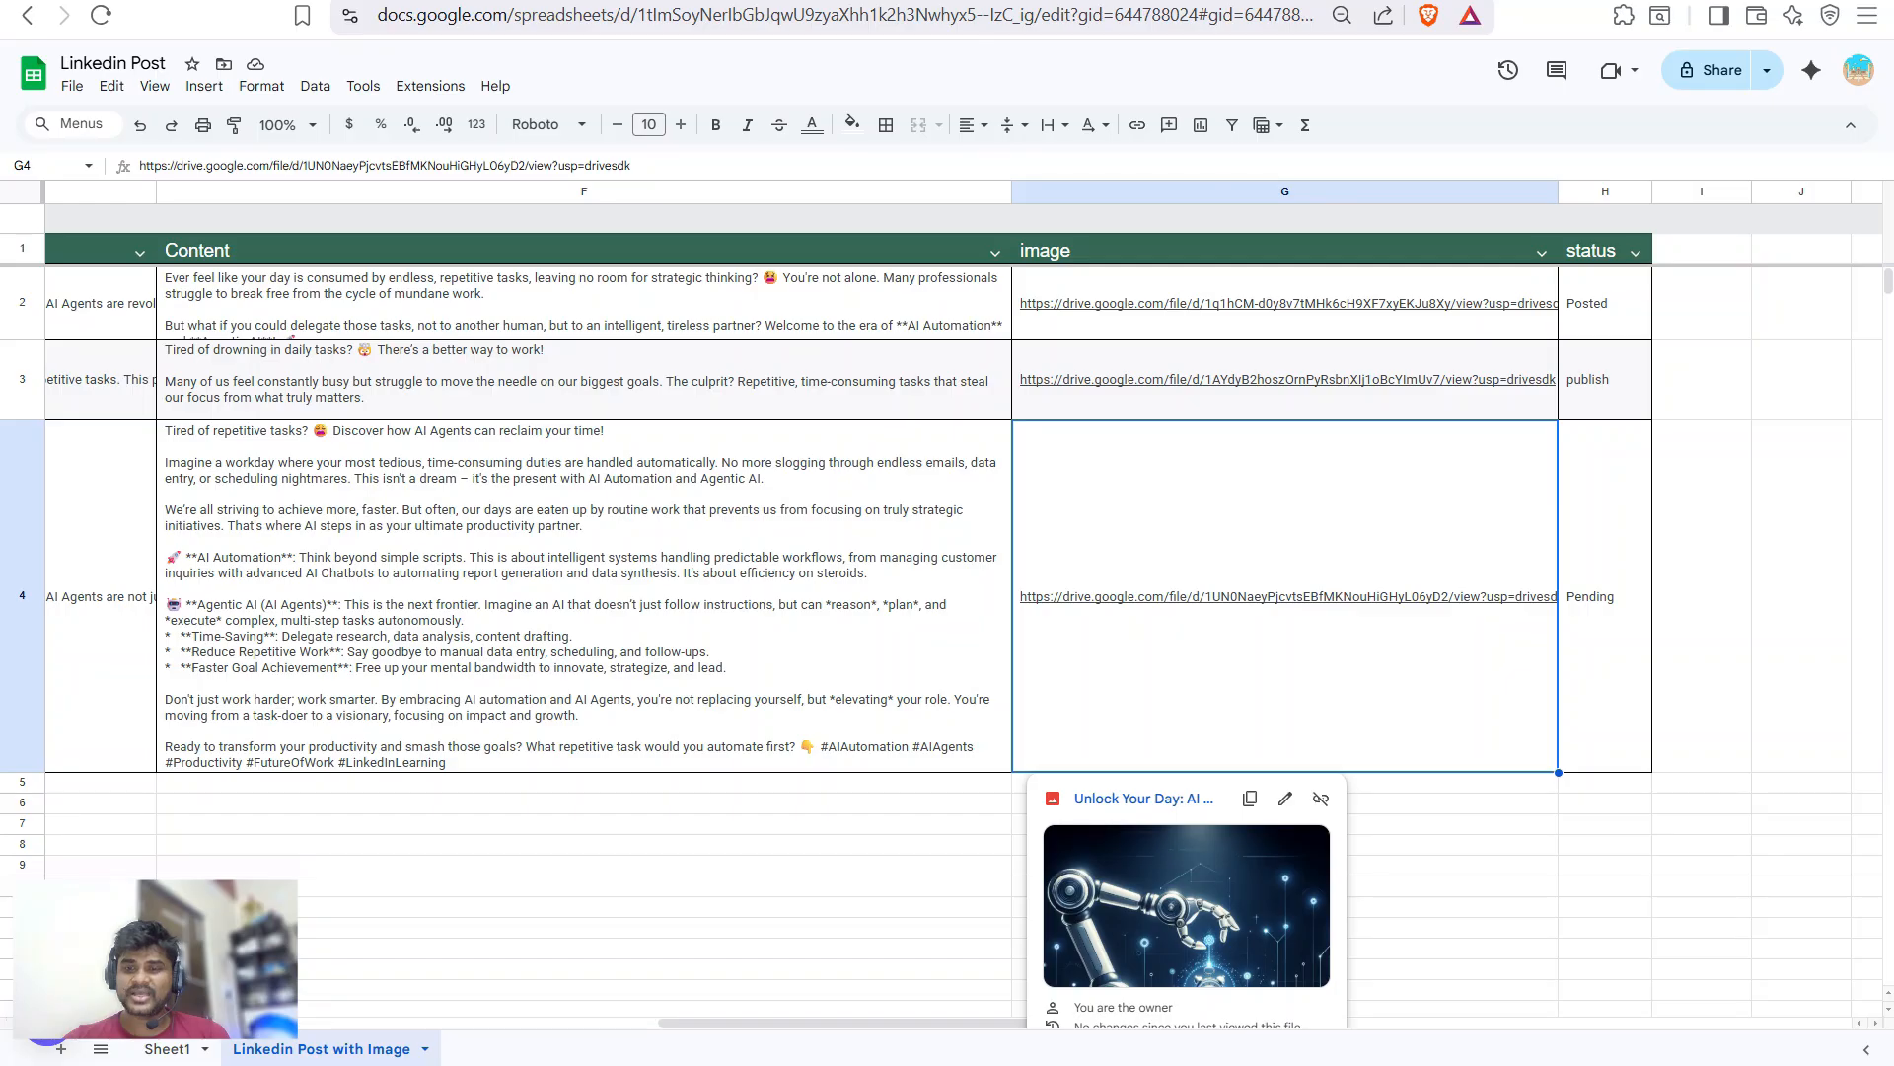
# - View the 'Unlock Your Day: AI Agents for Productivity' image in Drive, then return to n8n
pyautogui.click(1143, 799)
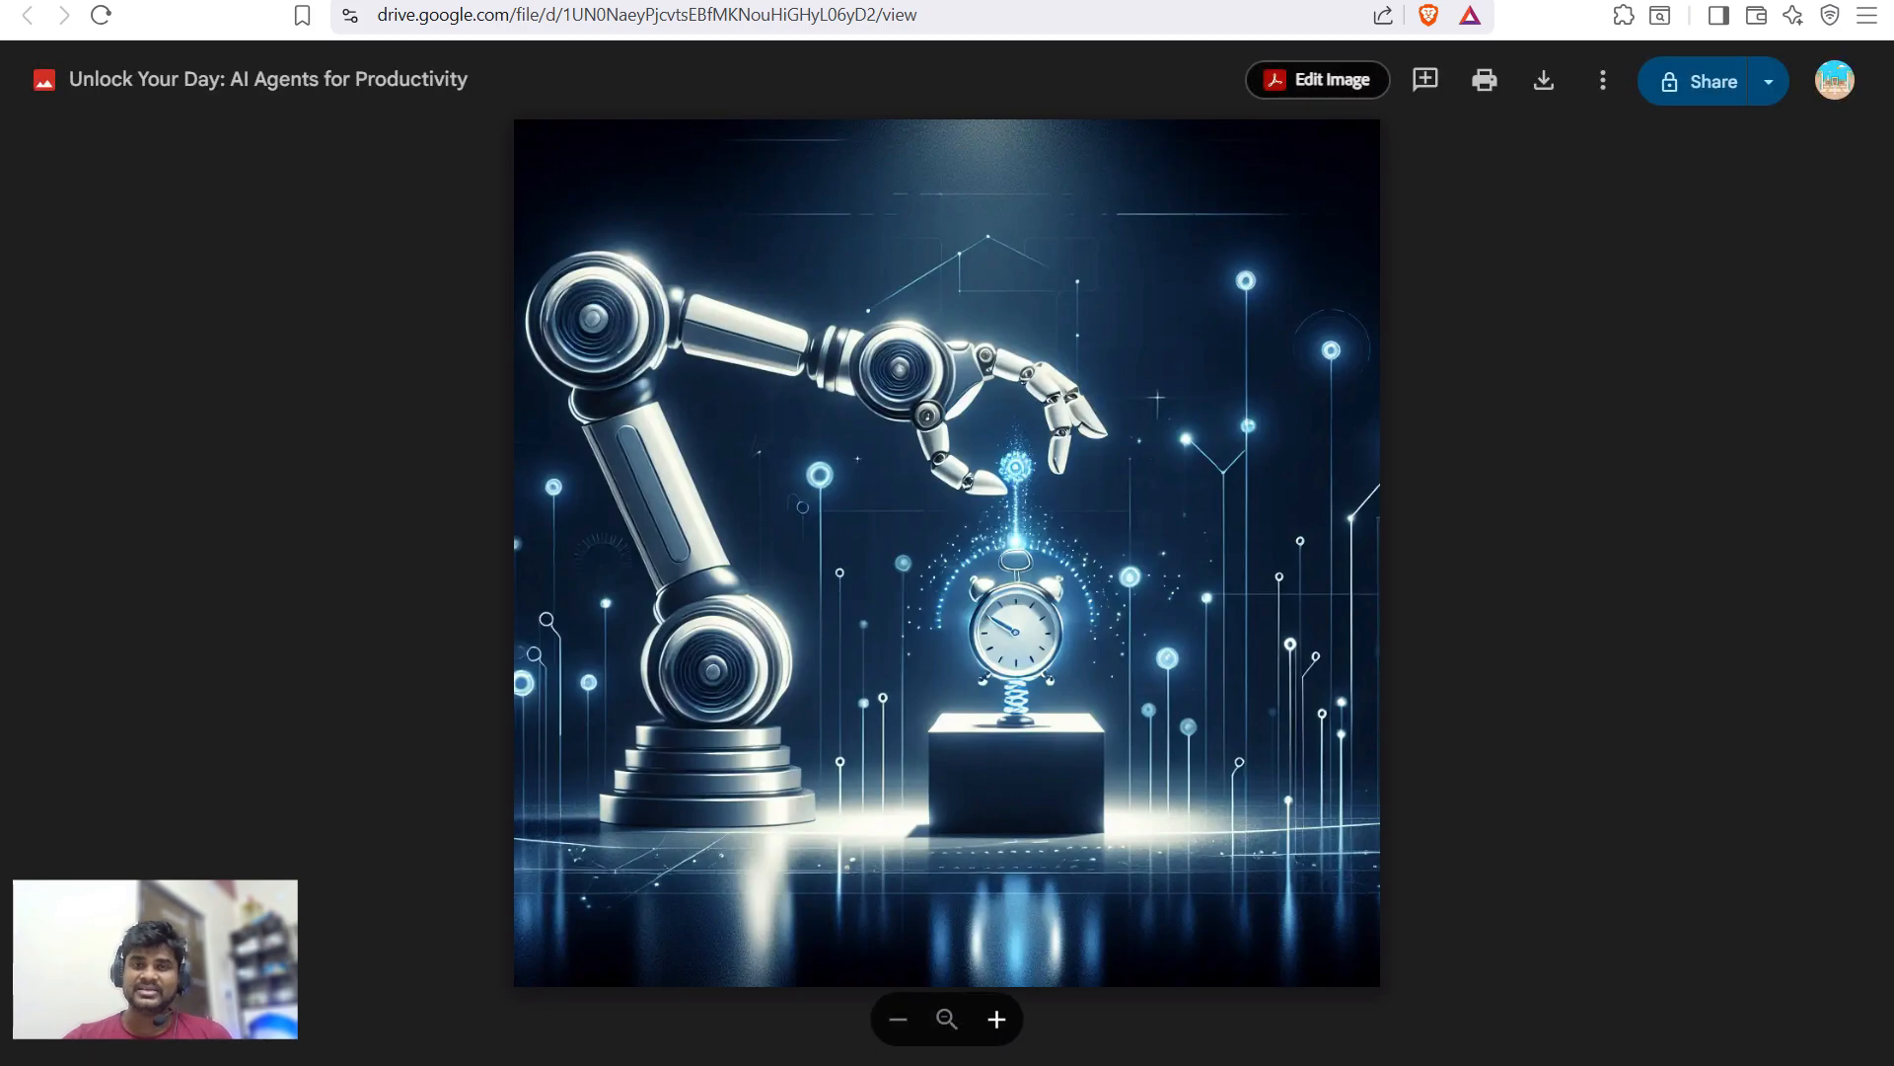
pyautogui.hotkey('ctrl', 'w')
pyautogui.hotkey('ctrl', 'Tab')
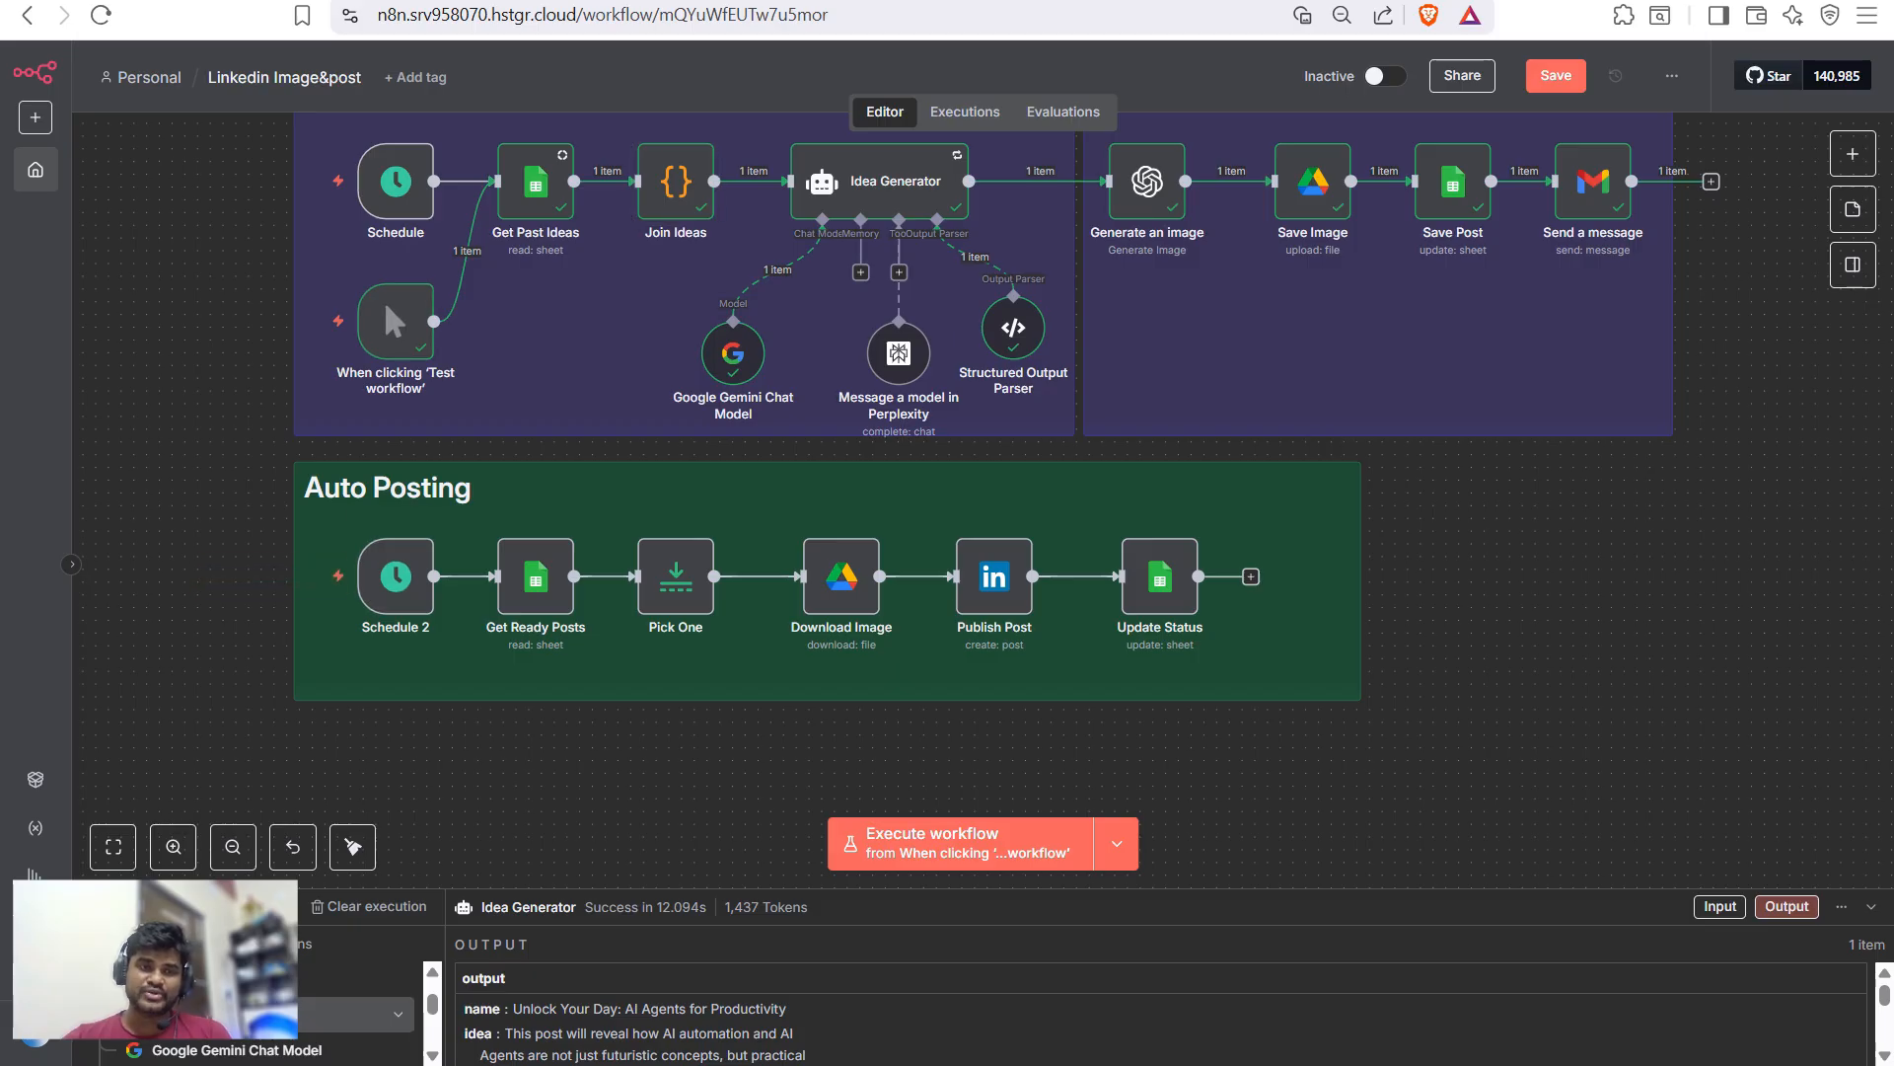
# - Inspect Get Ready Posts, Download Image and Update Status settings, then run Auto Posting from Schedule 2
pyautogui.moveTo(394, 577)
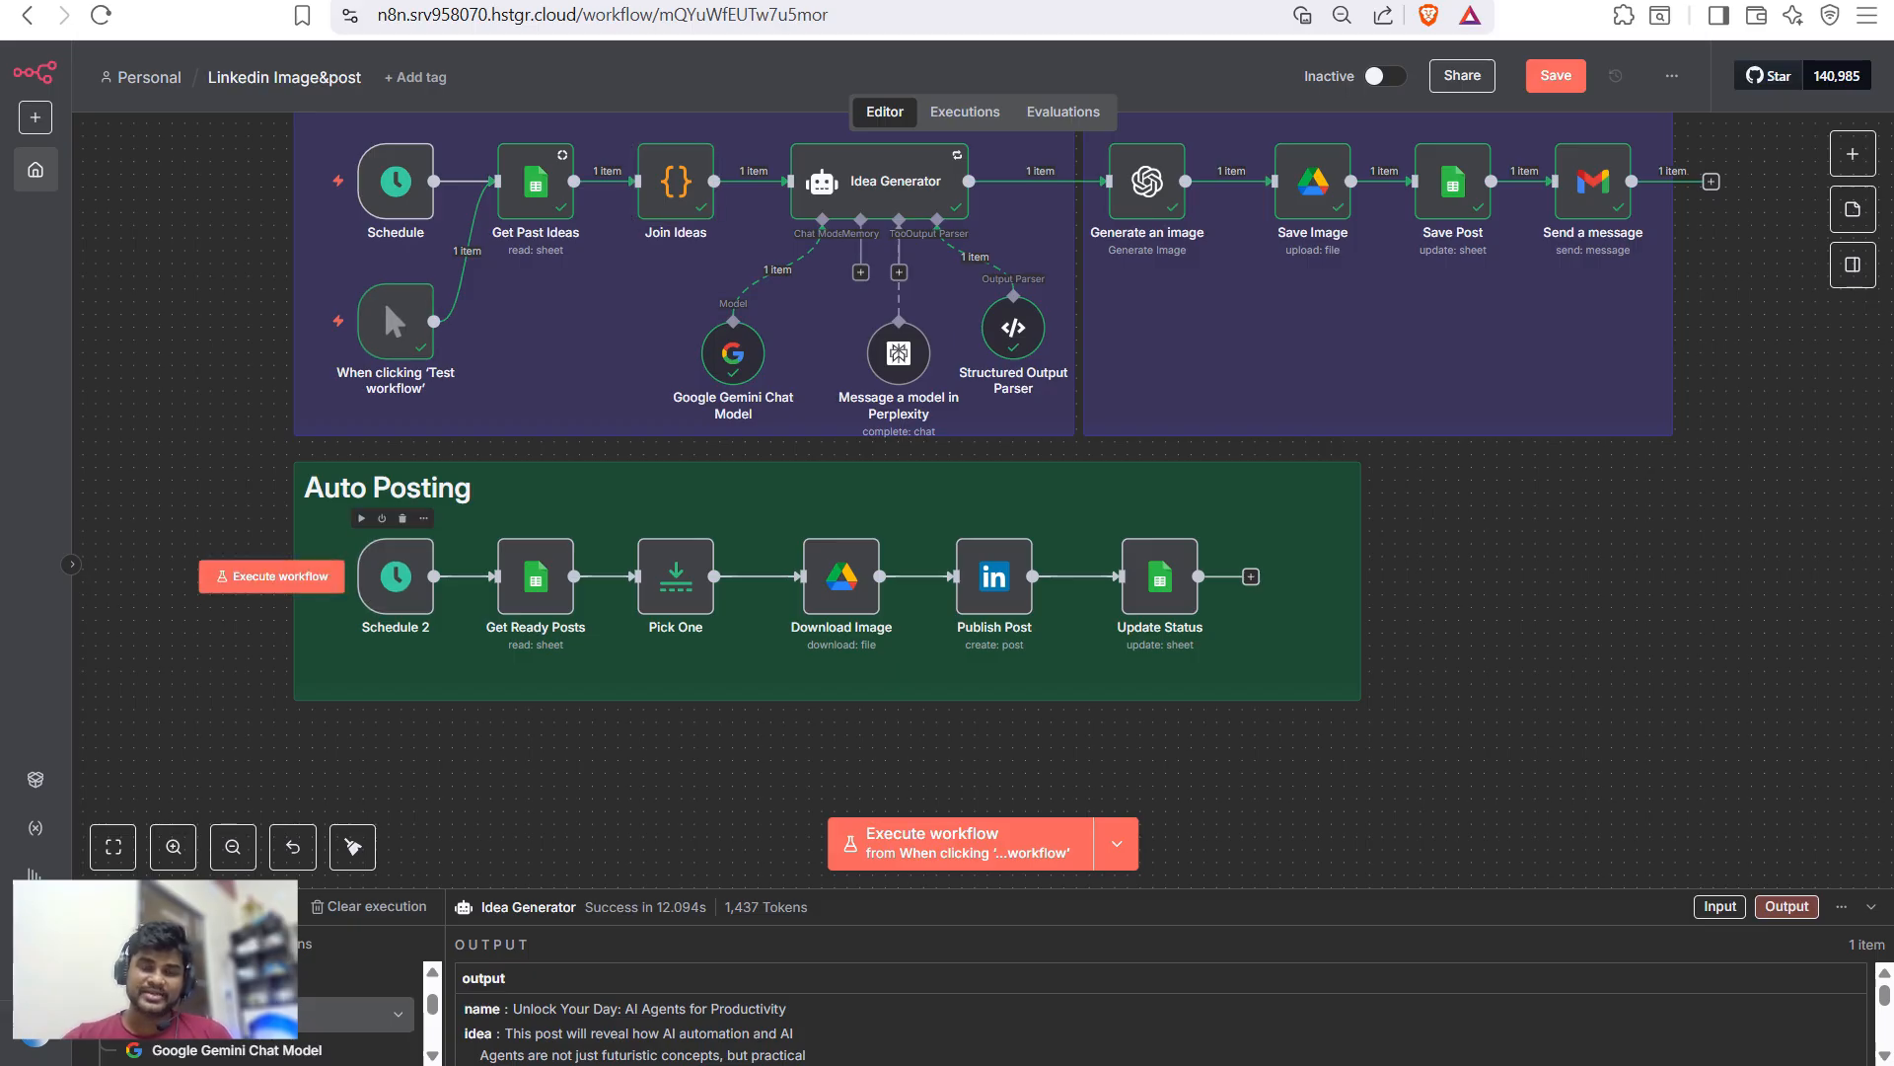
pyautogui.doubleClick(536, 576)
pyautogui.press('Escape')
pyautogui.moveTo(536, 576)
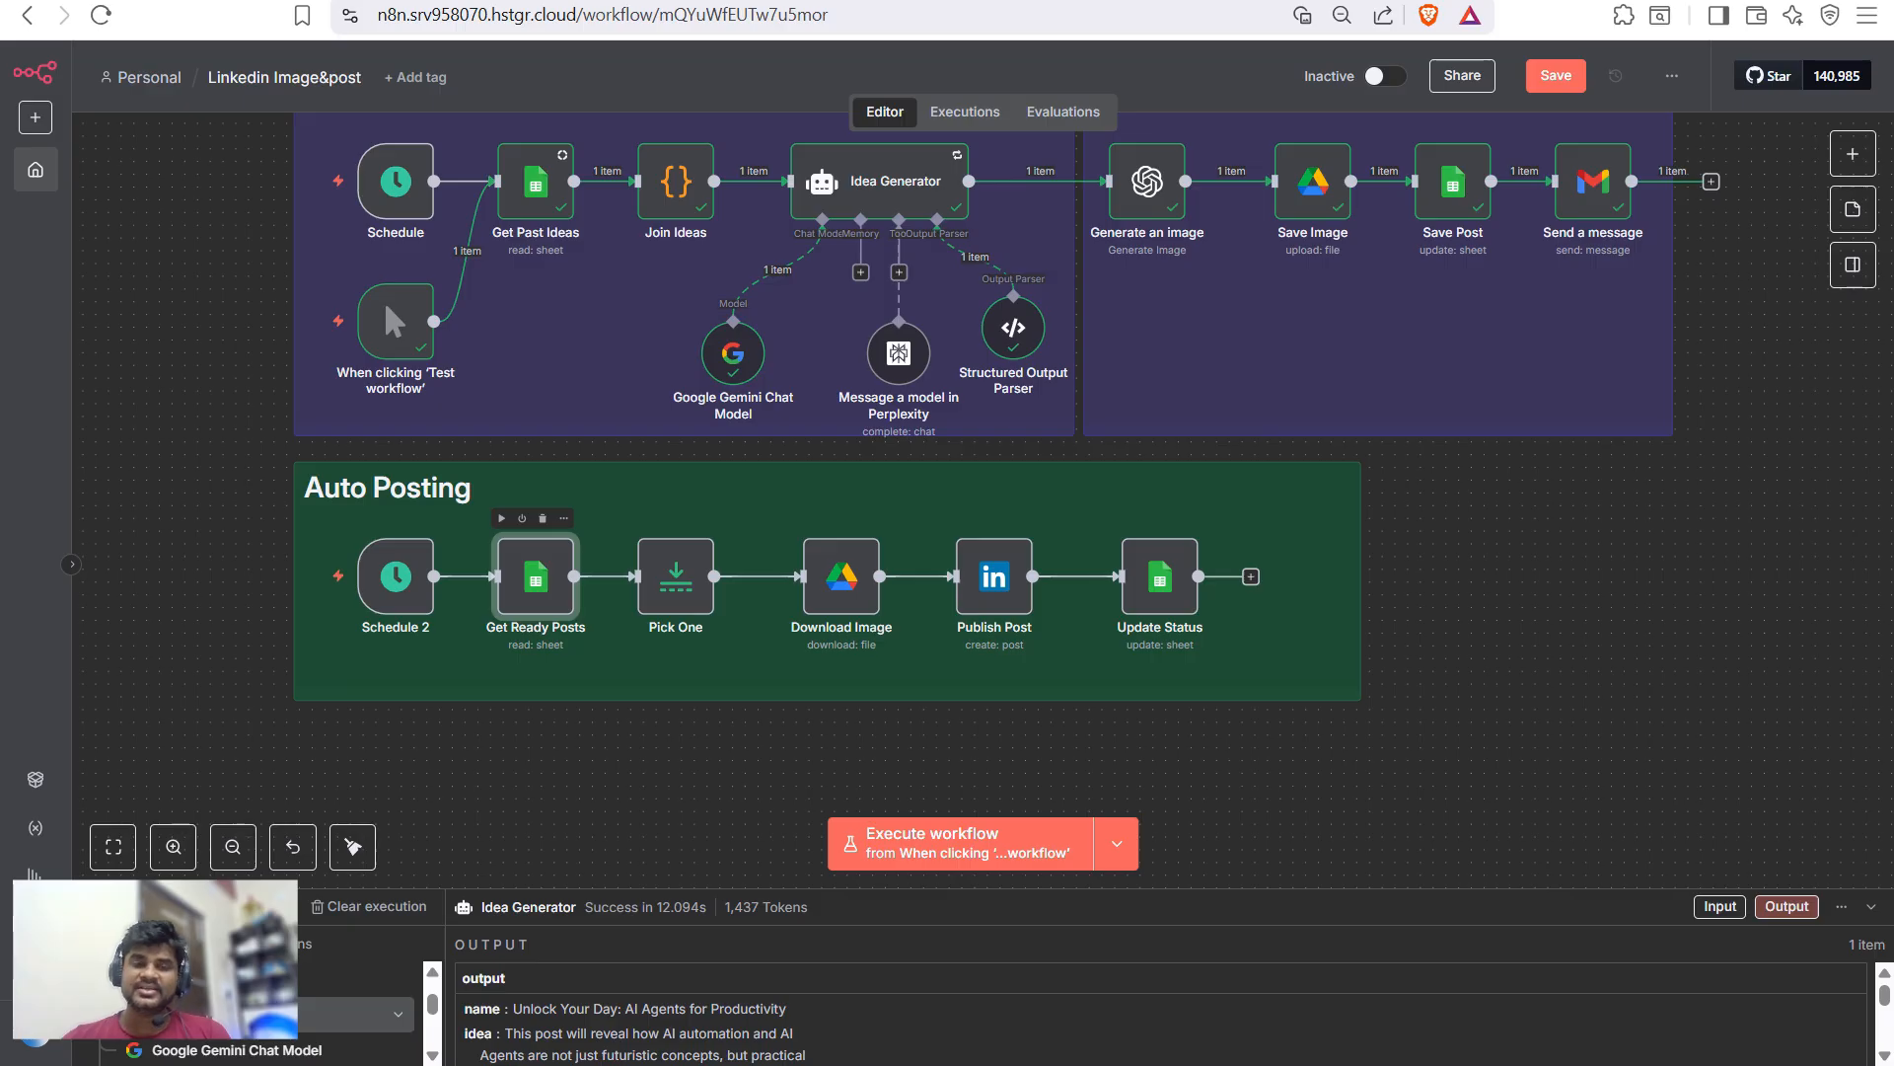
pyautogui.doubleClick(842, 576)
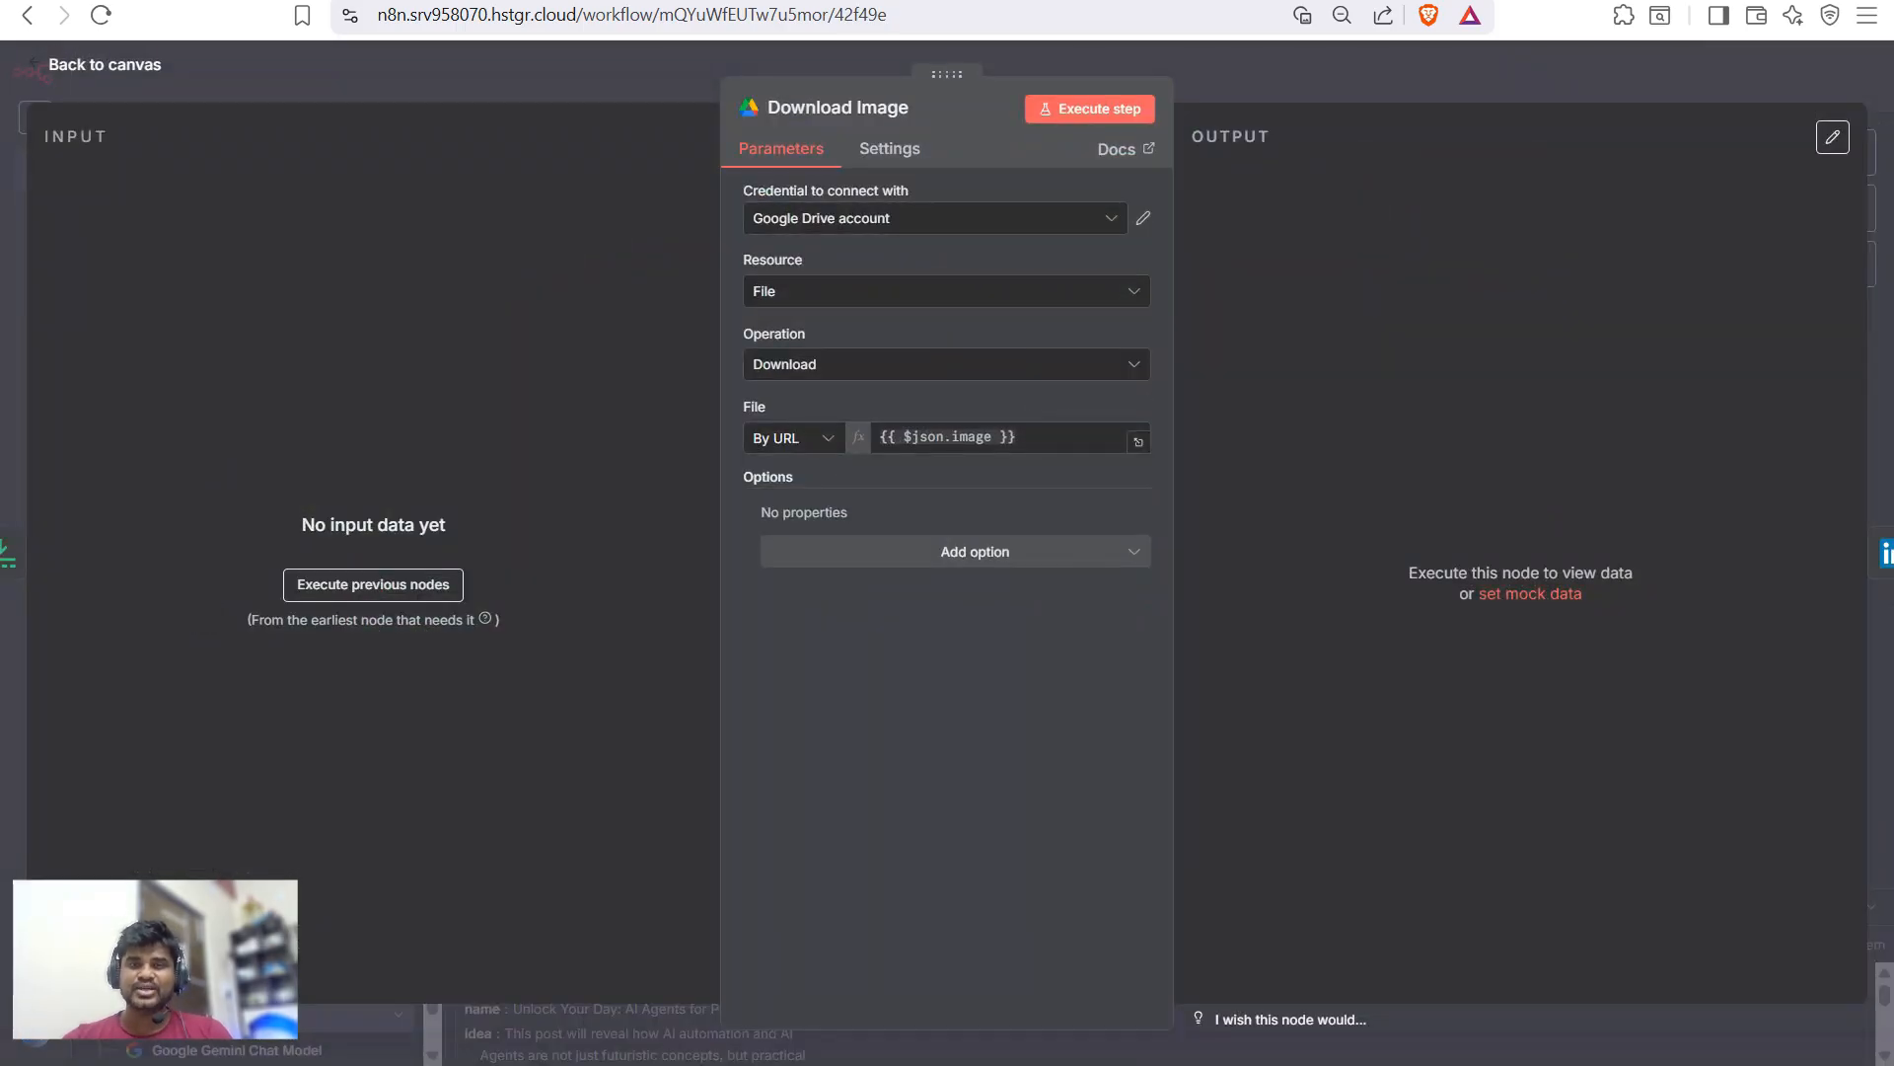
pyautogui.press('Escape')
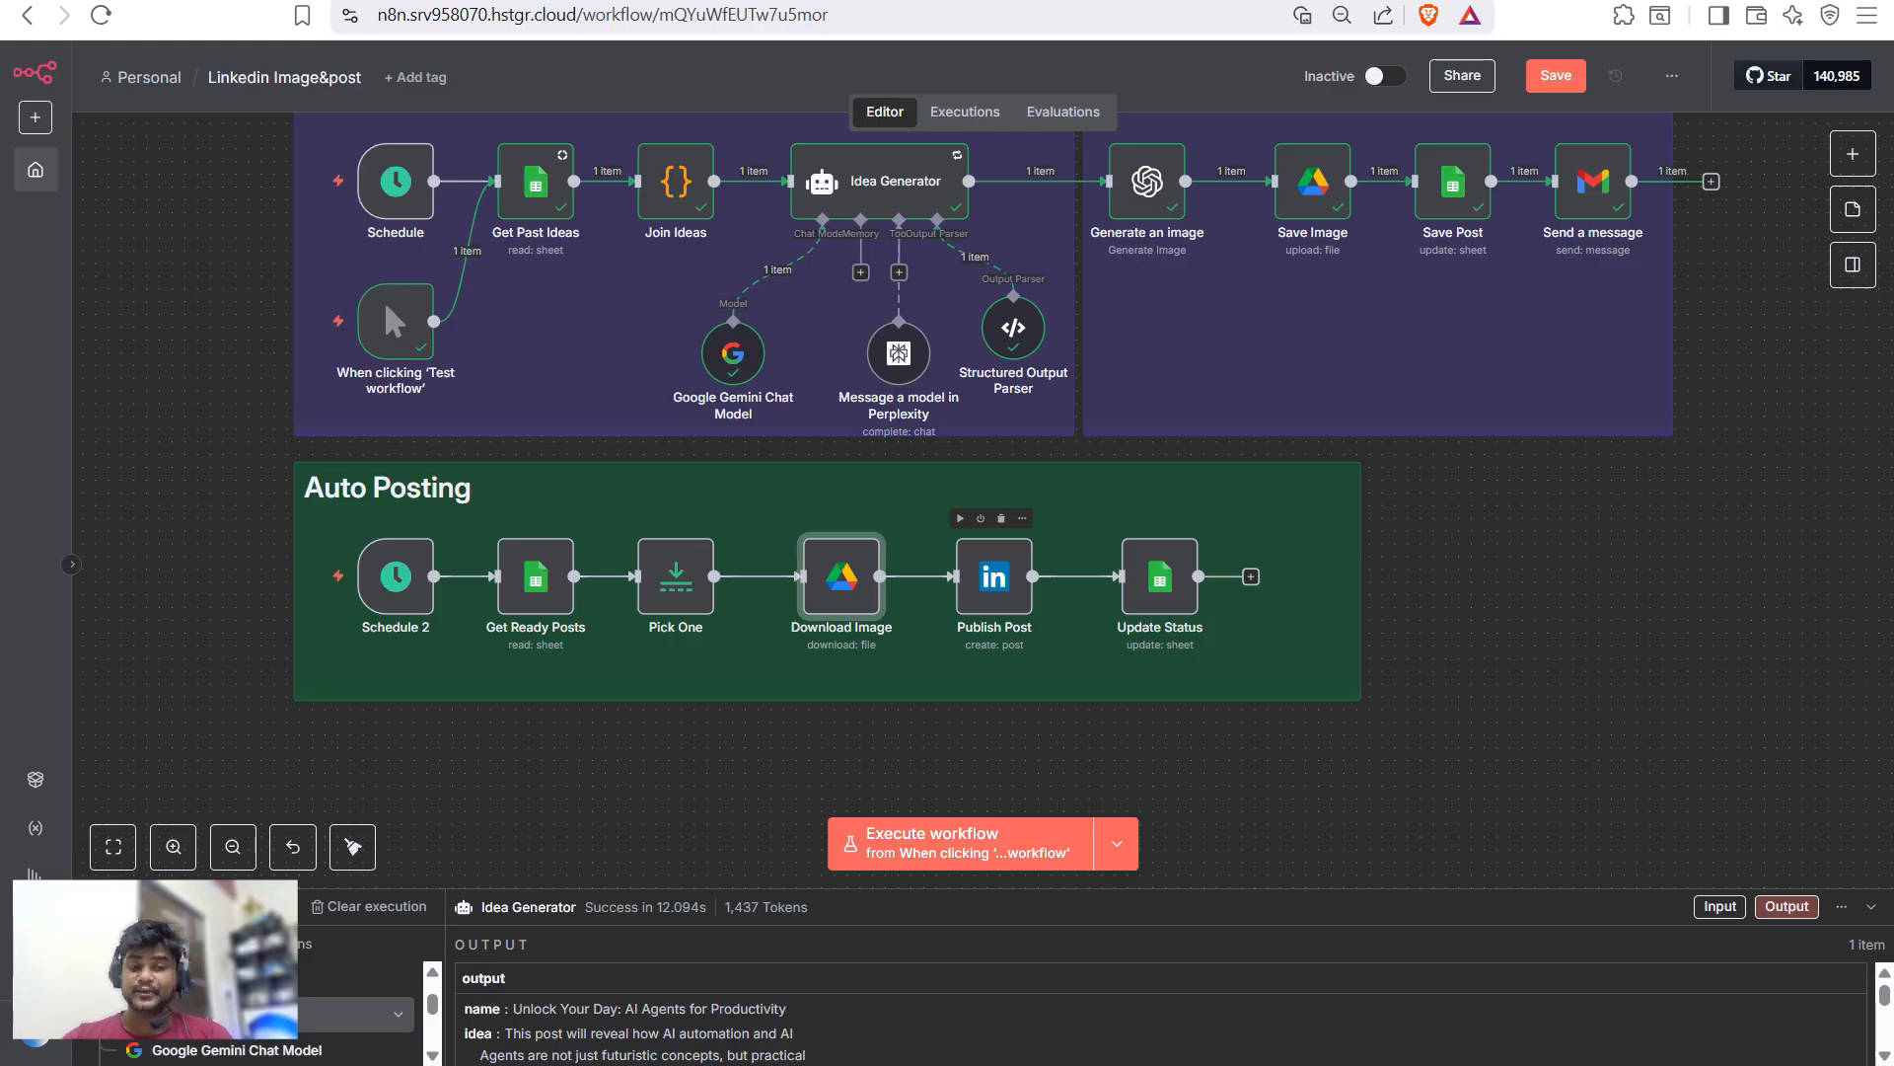
pyautogui.doubleClick(1160, 576)
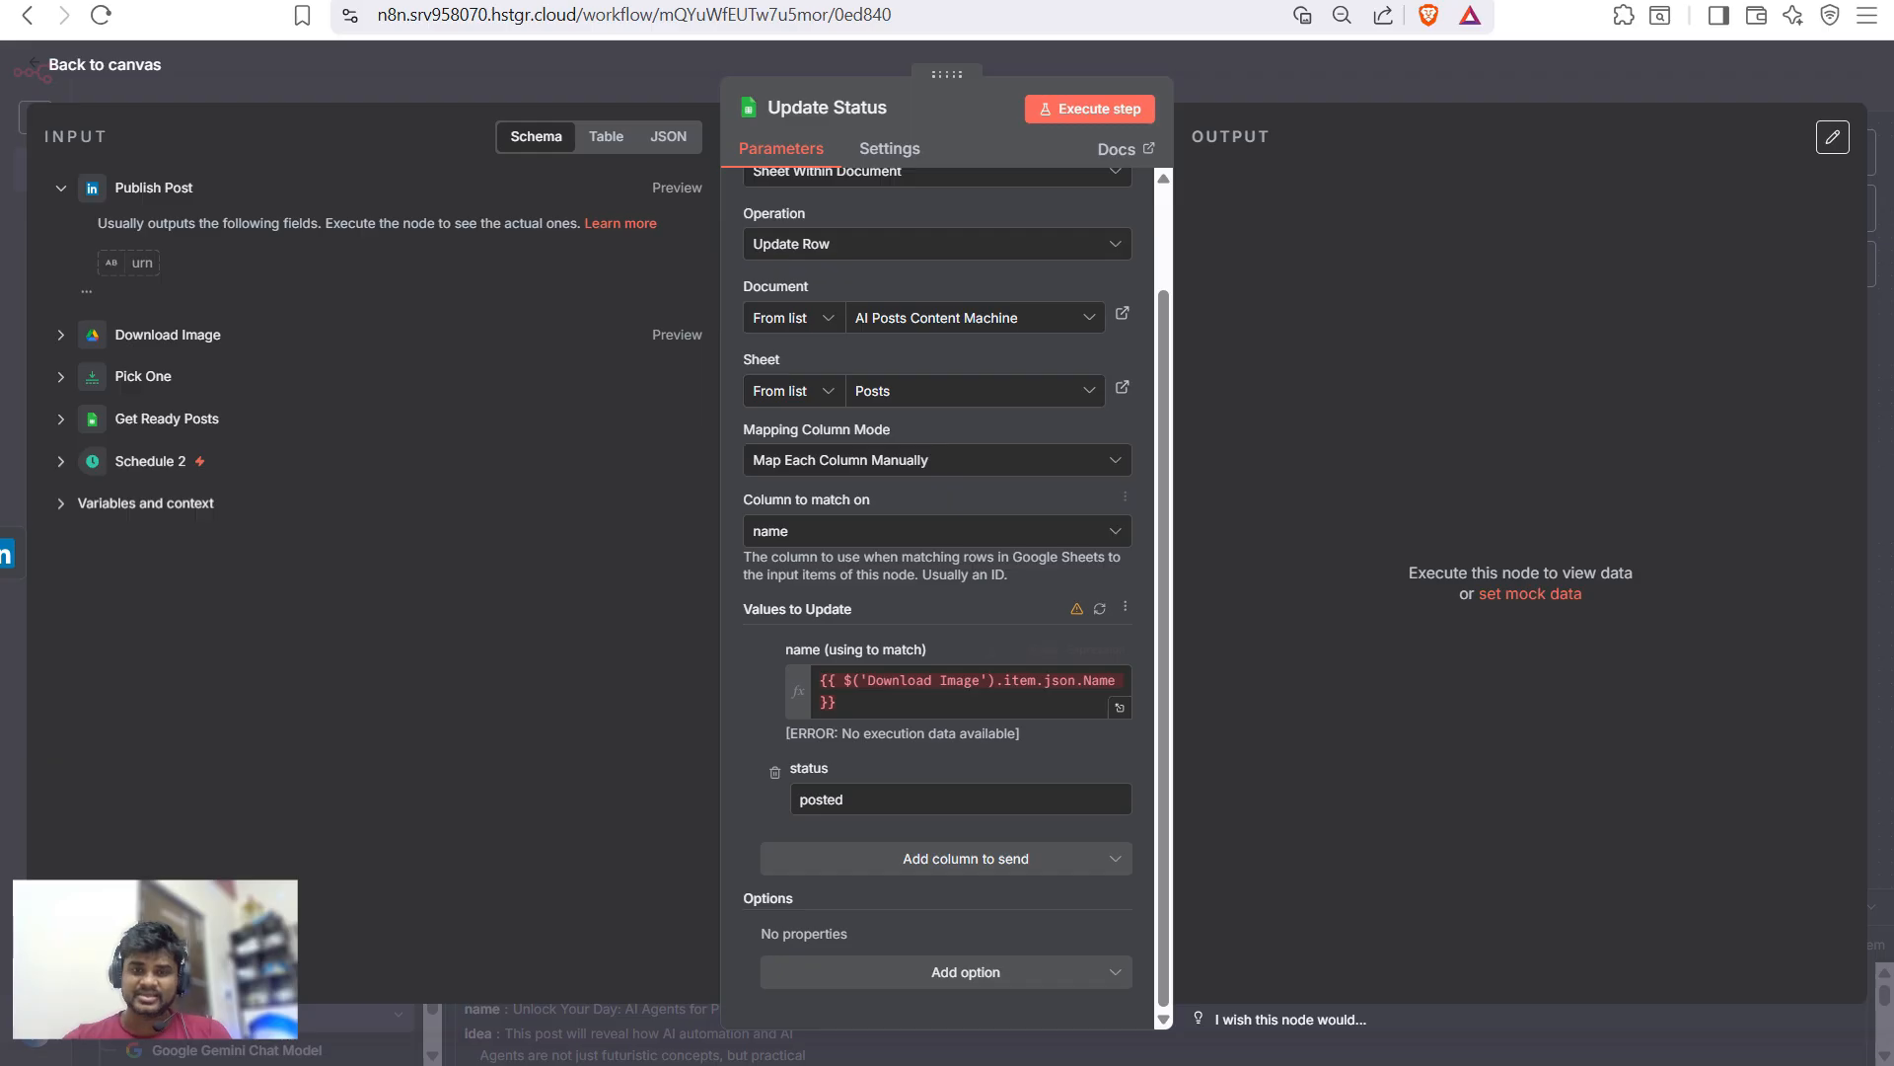
pyautogui.press('Escape')
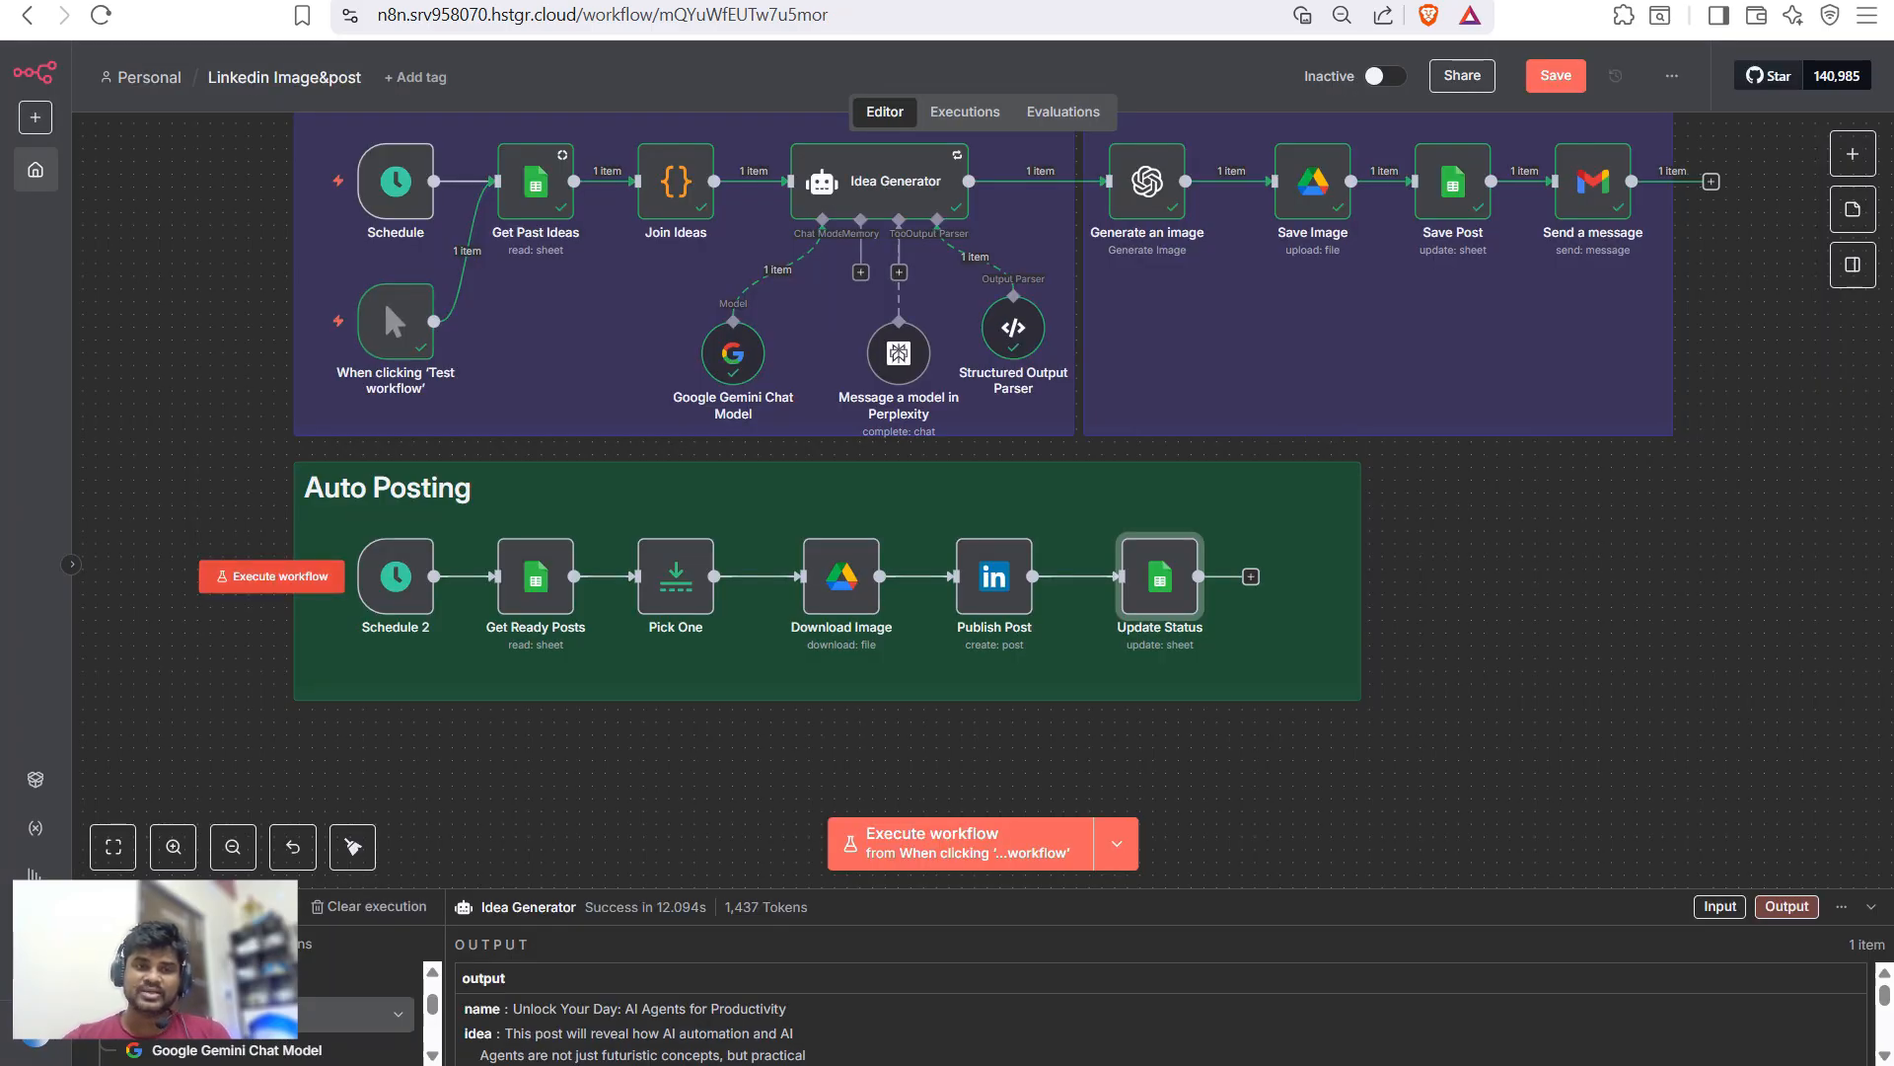
pyautogui.click(271, 576)
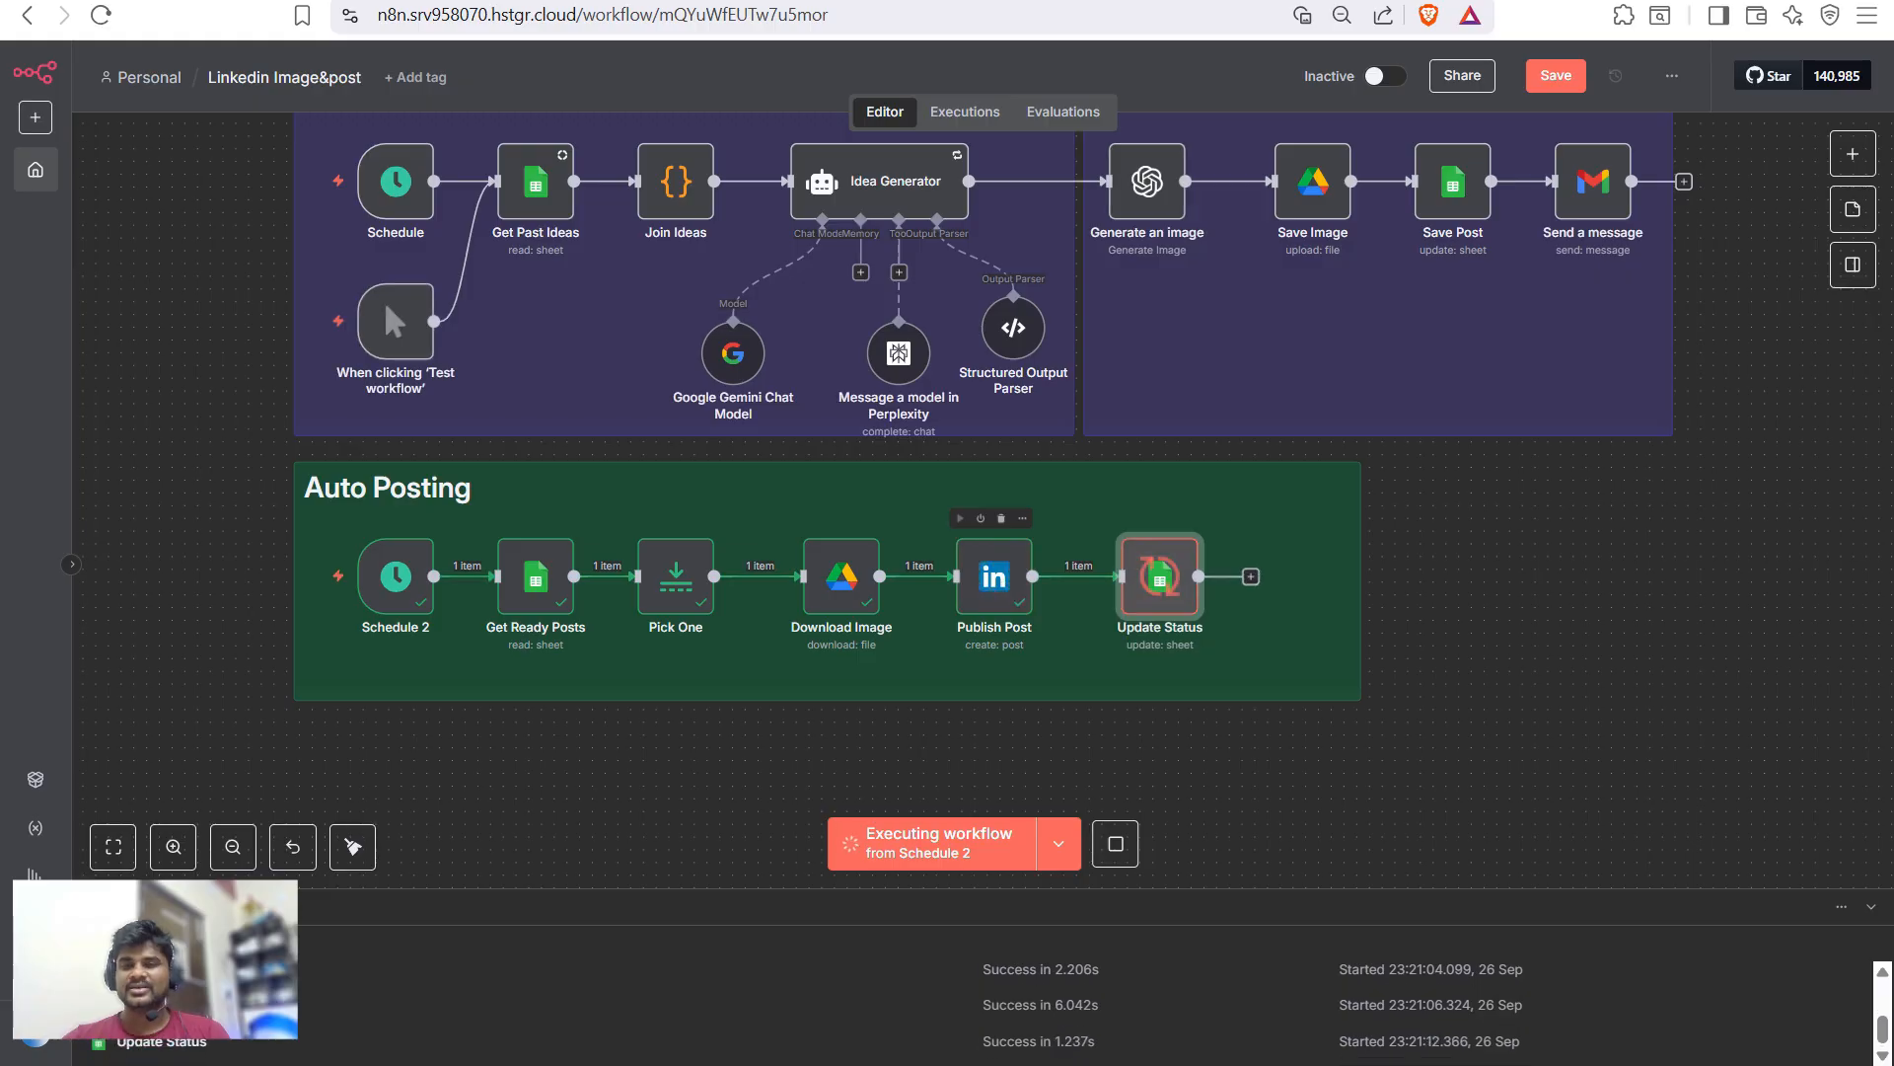
# - Confirm row 4's status now reads posted, then open a new browser tab
pyautogui.hotkey('ctrl', 'Tab')
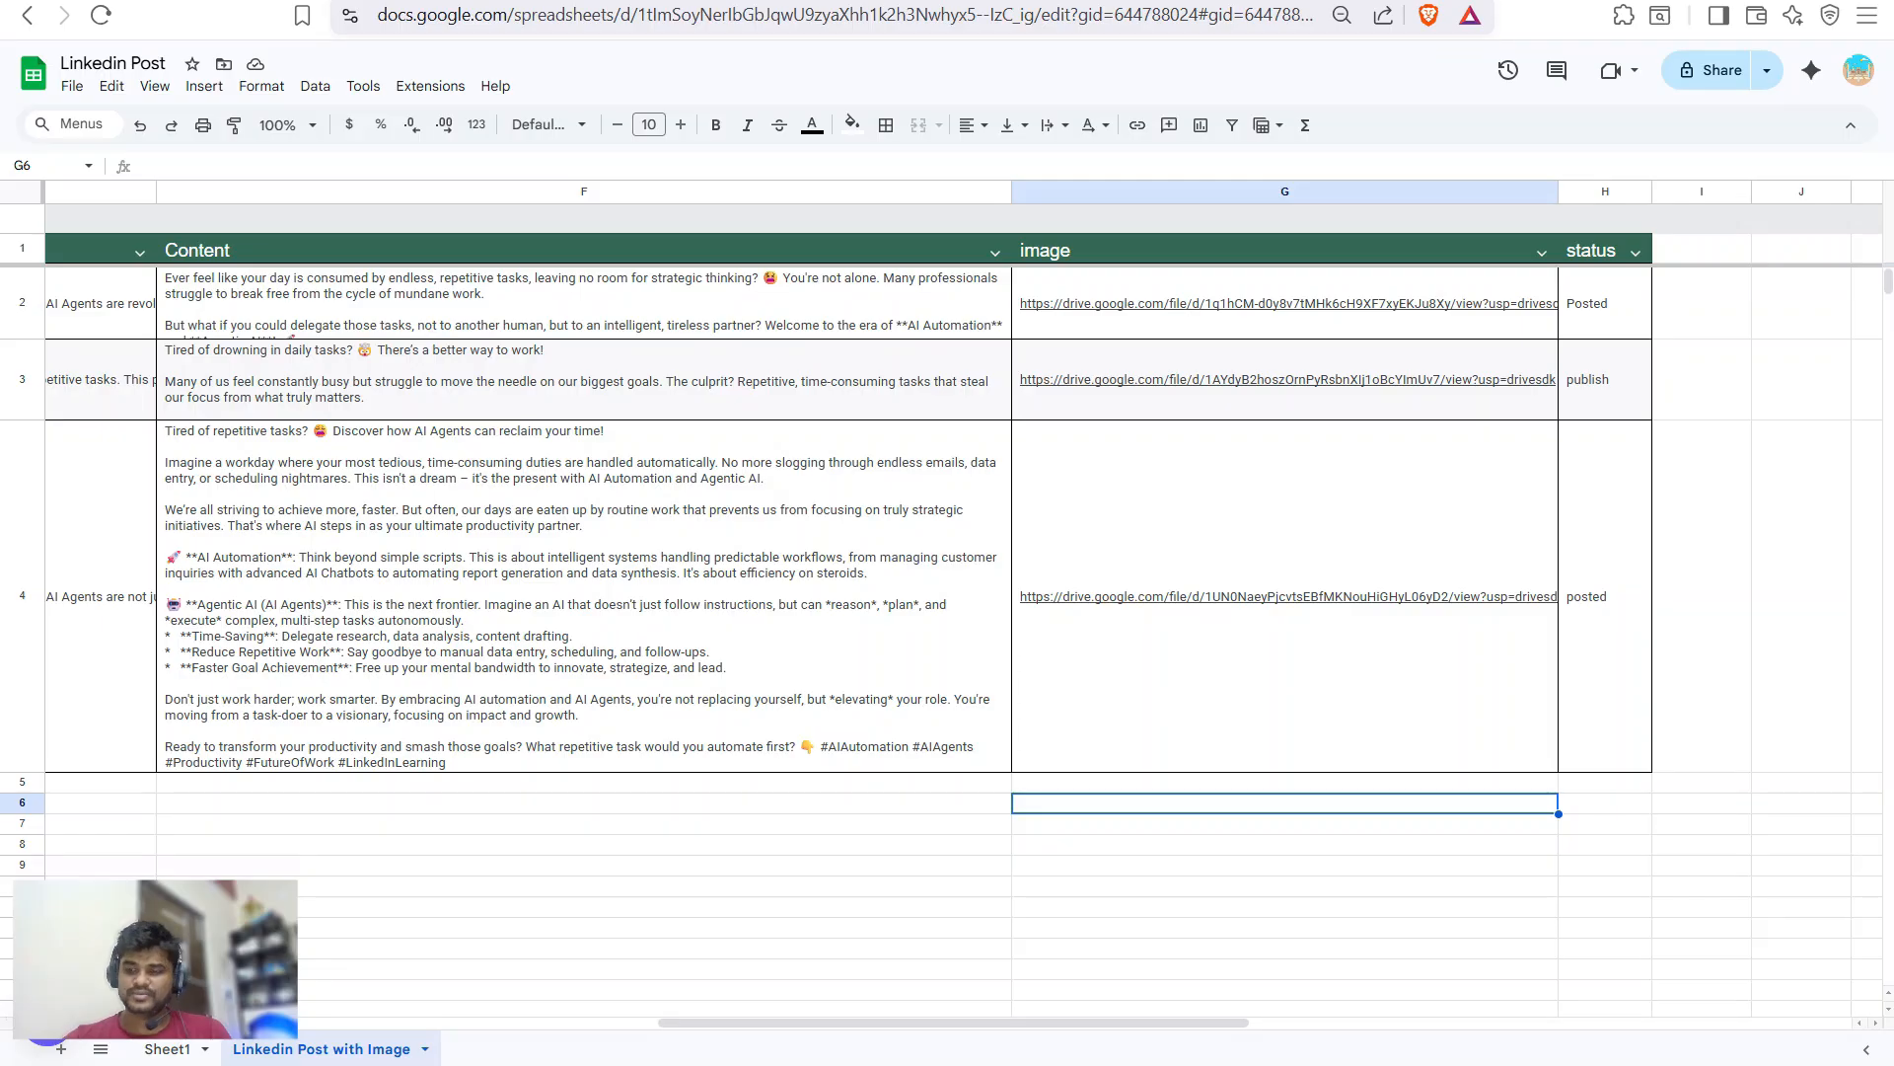
pyautogui.click(1283, 865)
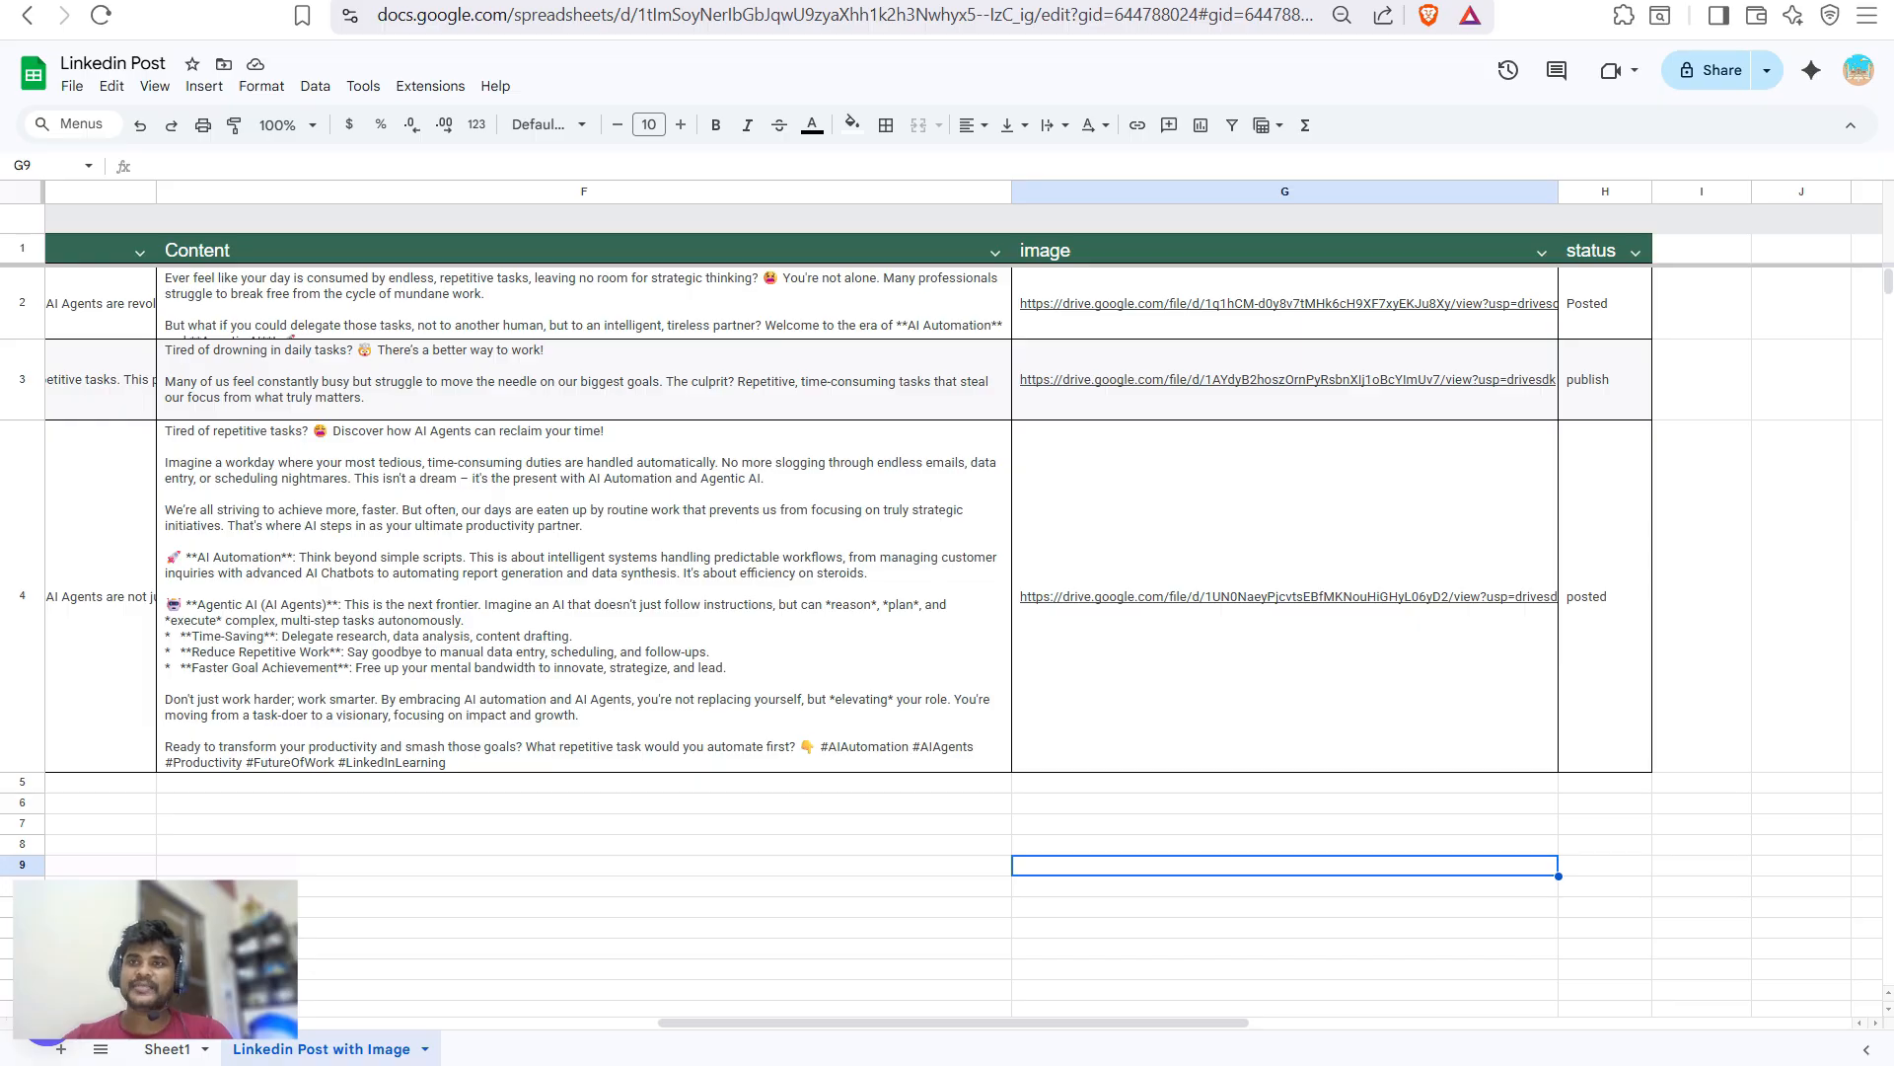
pyautogui.hotkey('ctrl', 't')
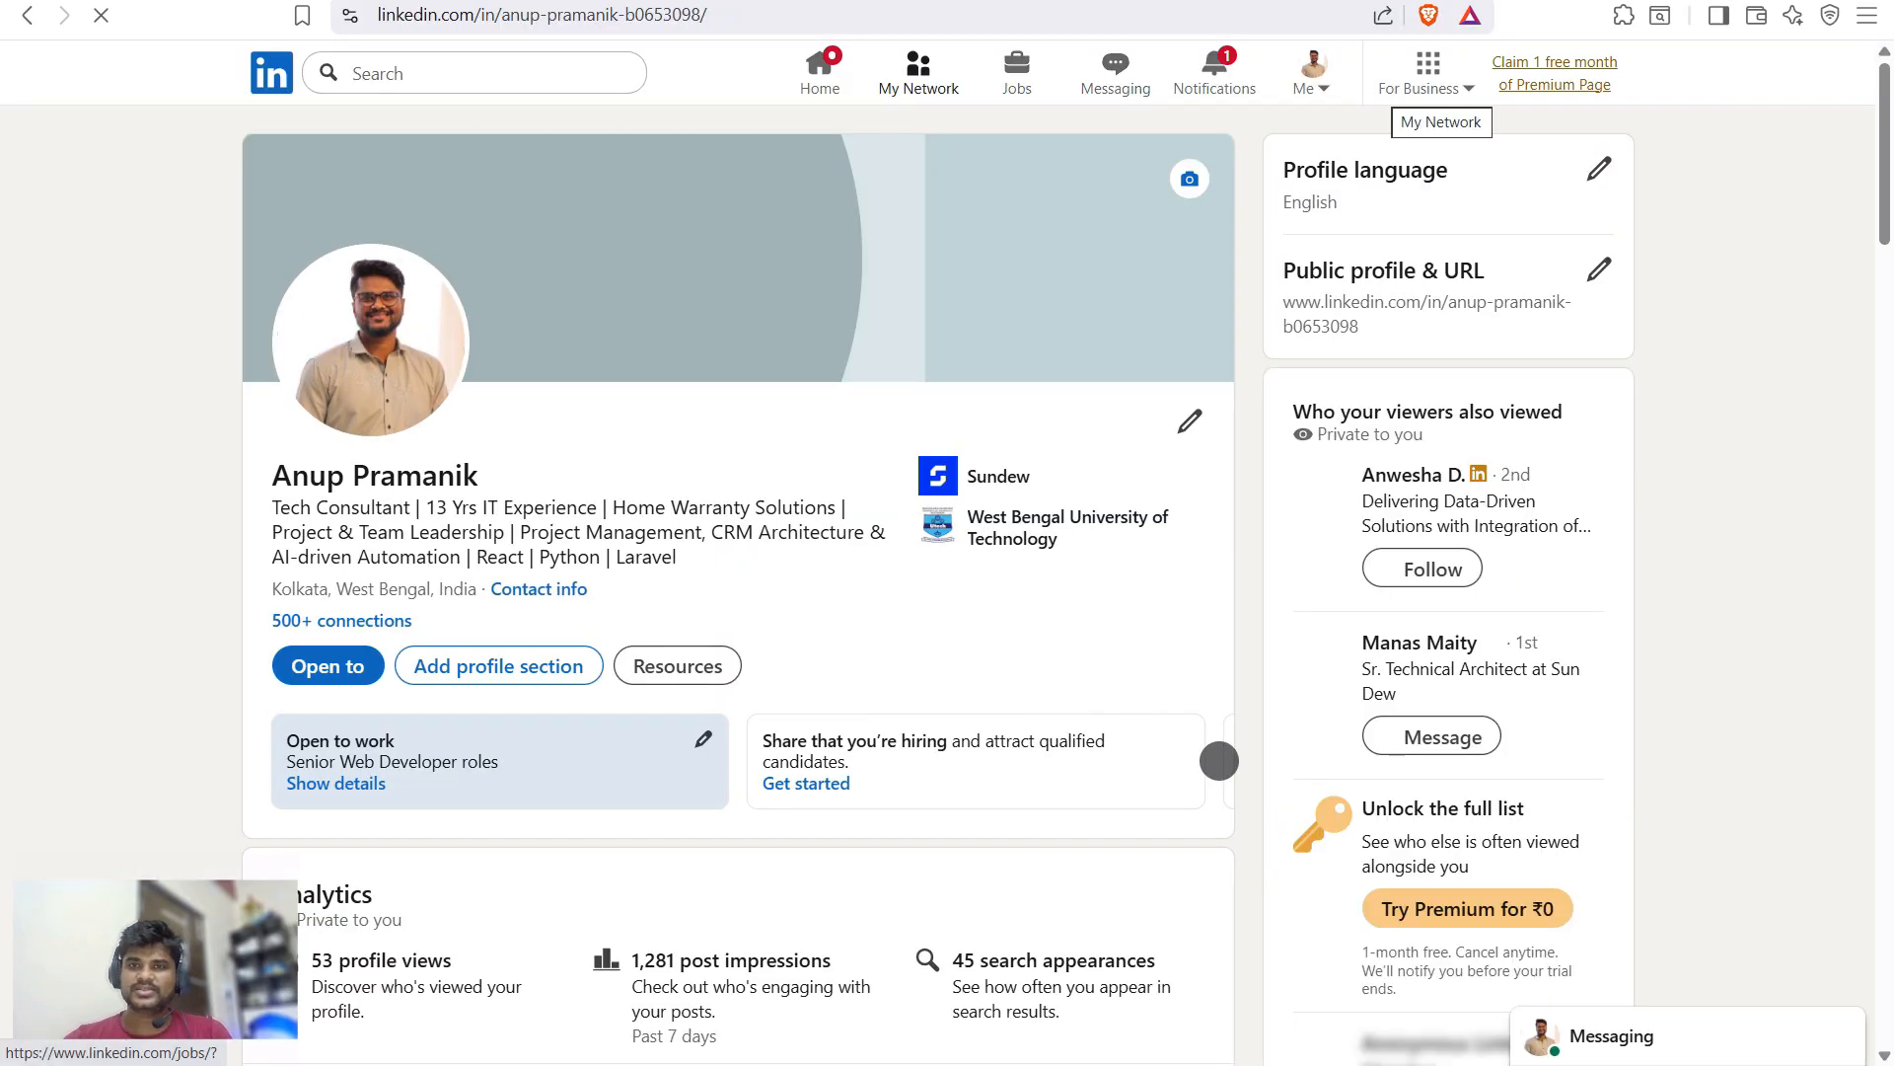
# - Open your LinkedIn recent posts and expand the newest post's full text
pyautogui.click(1312, 74)
pyautogui.click(1095, 651)
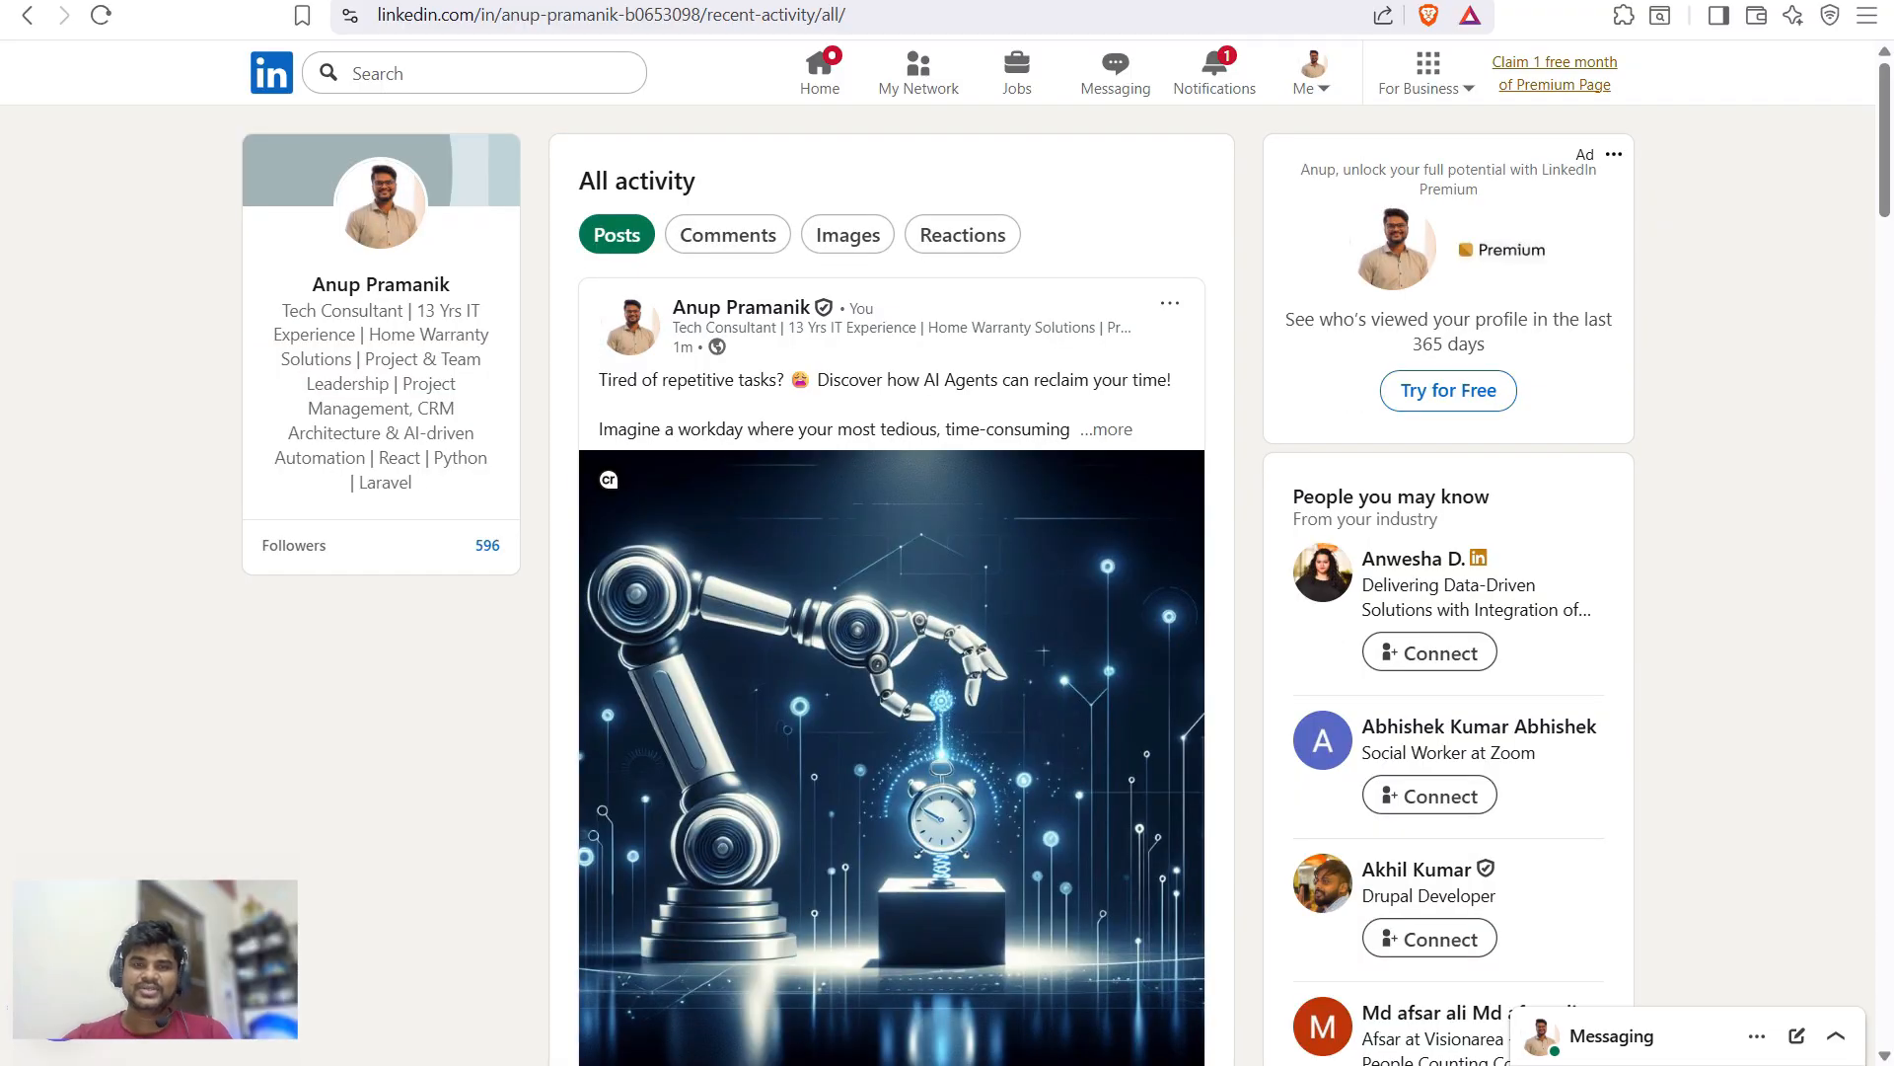
pyautogui.scroll(-3, 892, 592)
pyautogui.scroll(3, 892, 592)
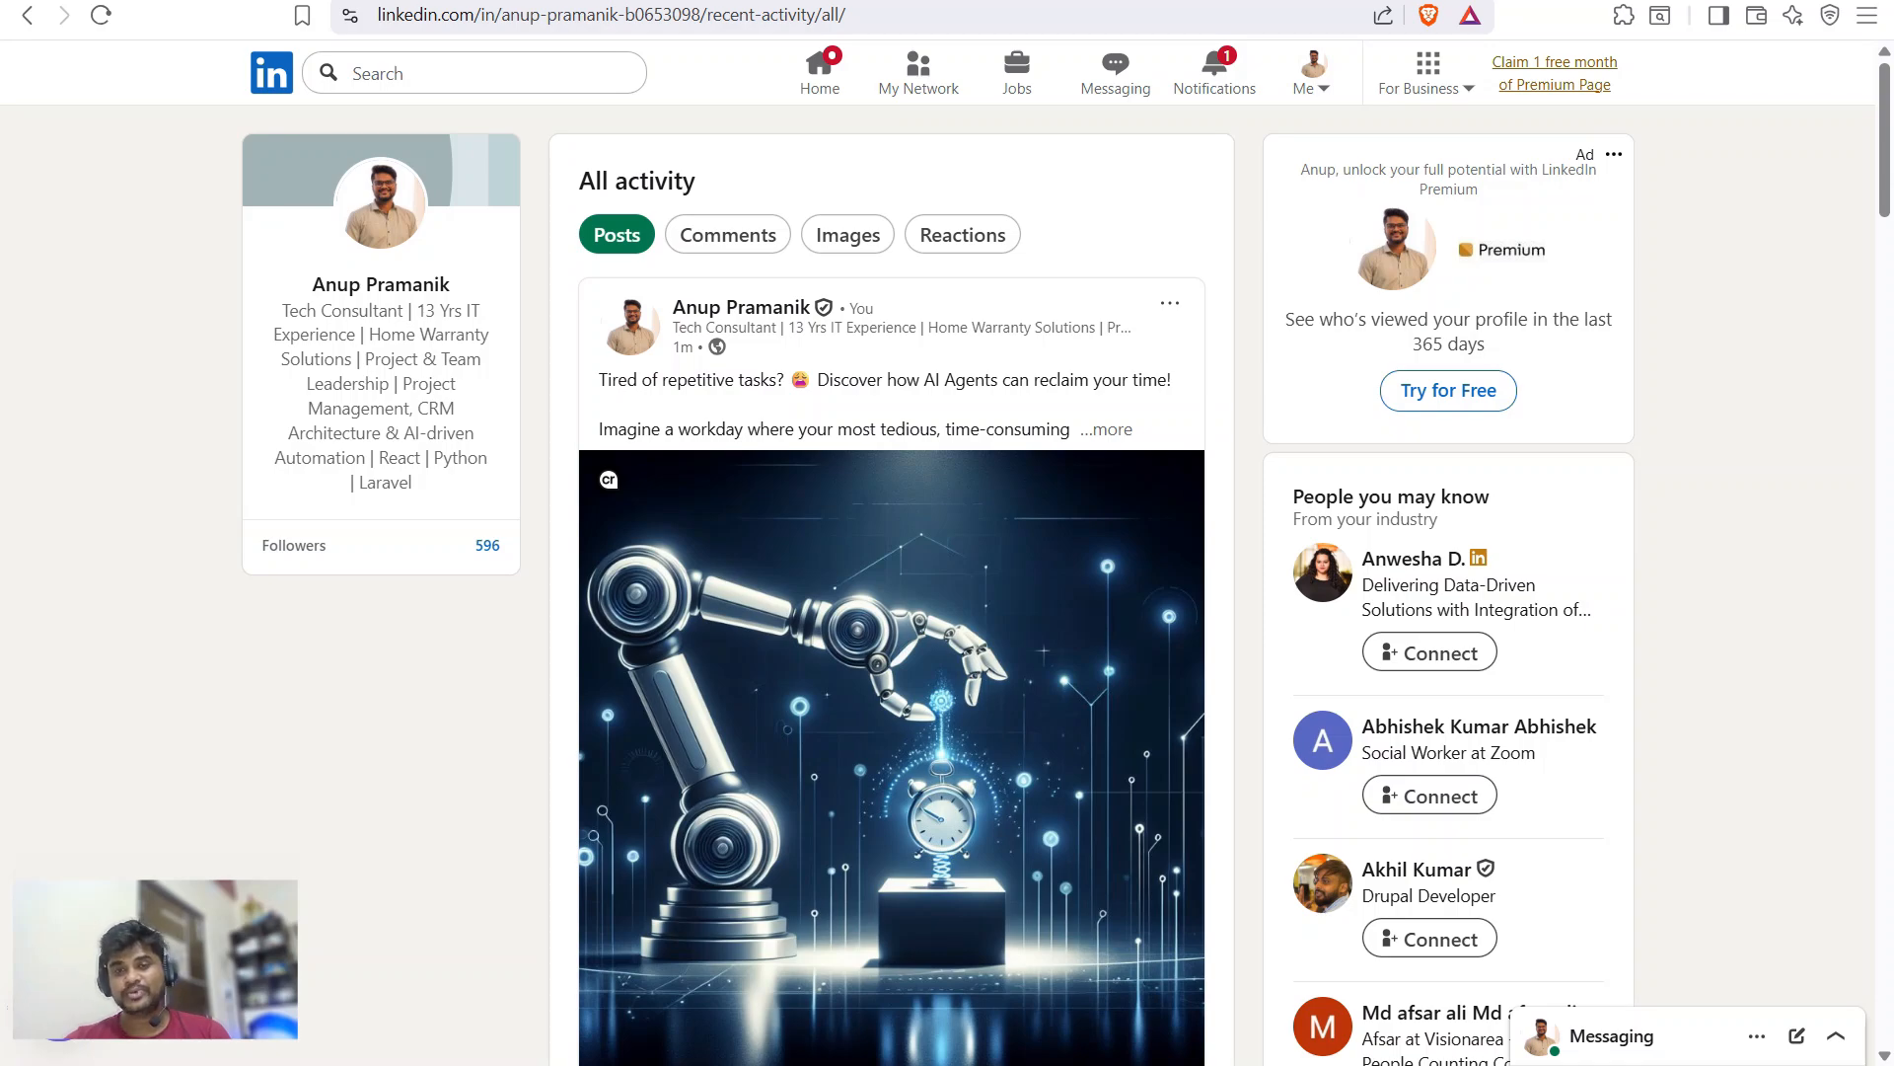
pyautogui.click(1106, 429)
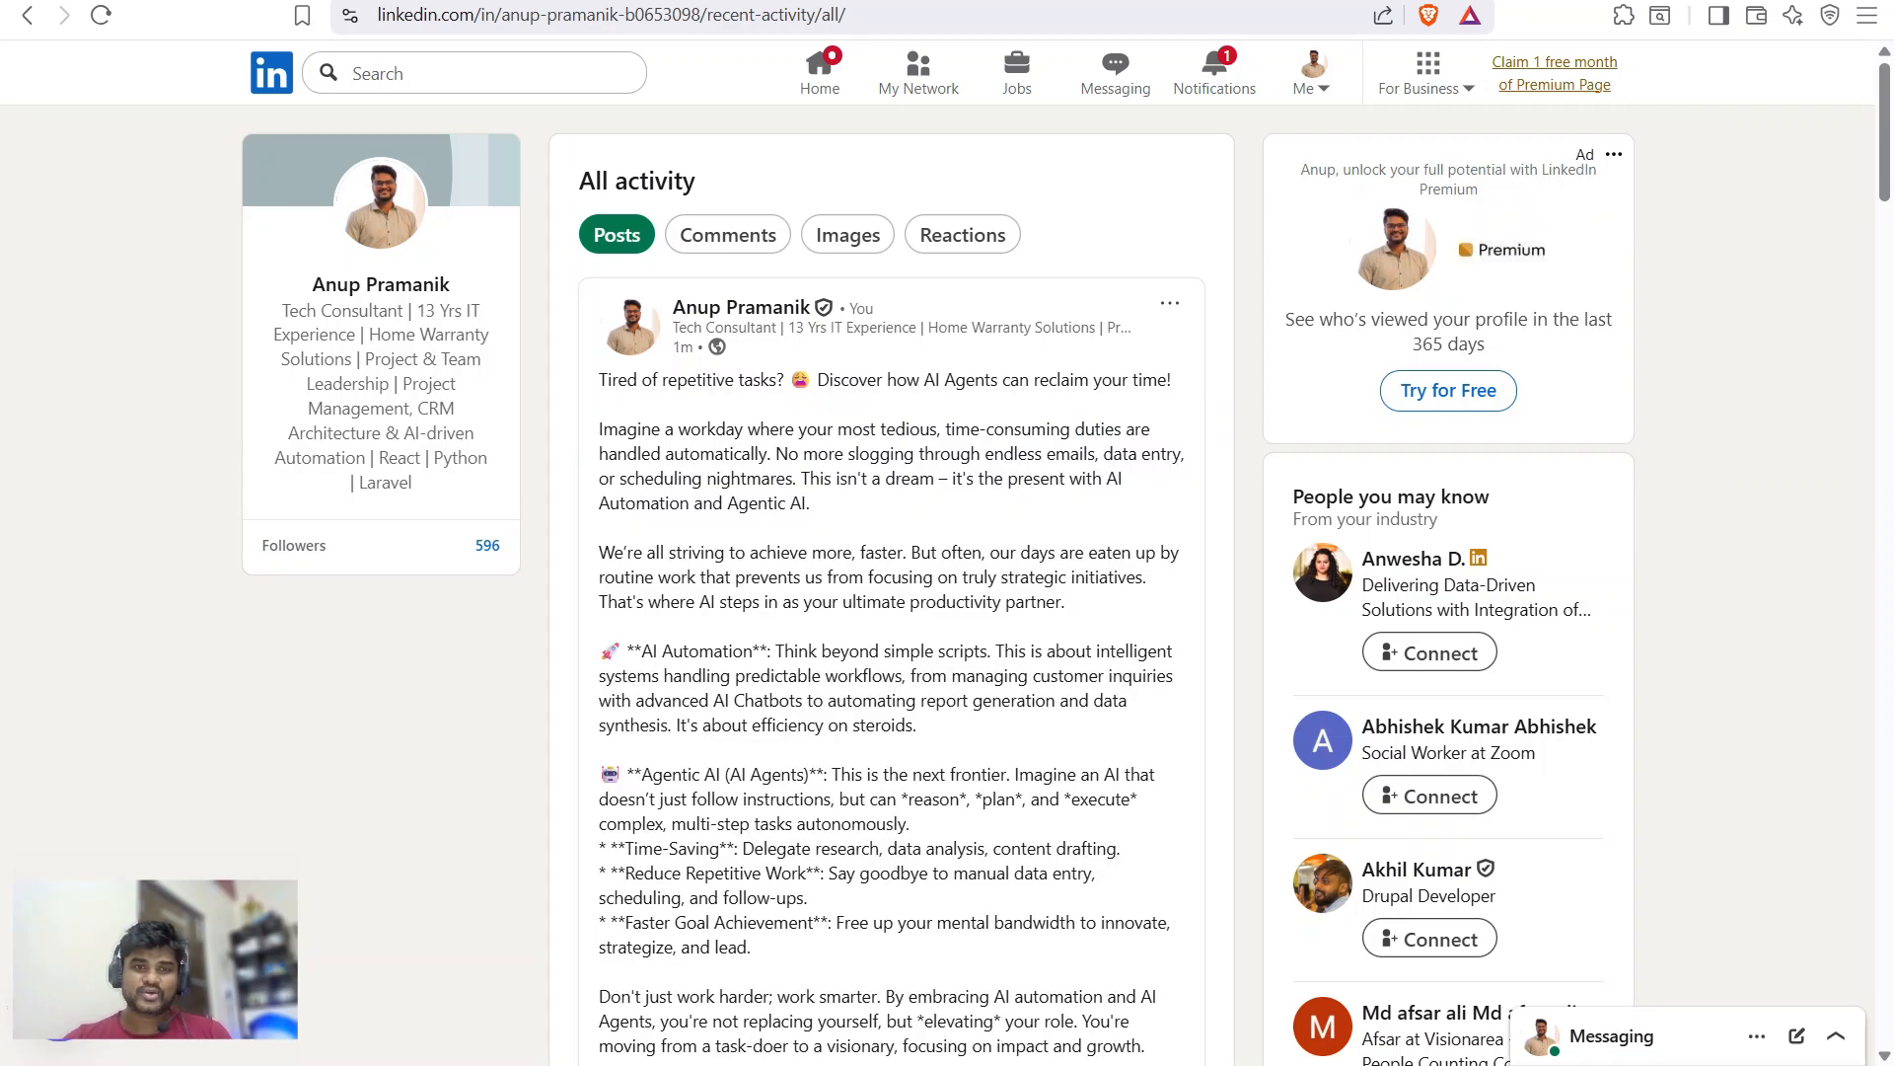
pyautogui.moveTo(599, 379); pyautogui.dragTo(1172, 379)
pyautogui.click(937, 379)
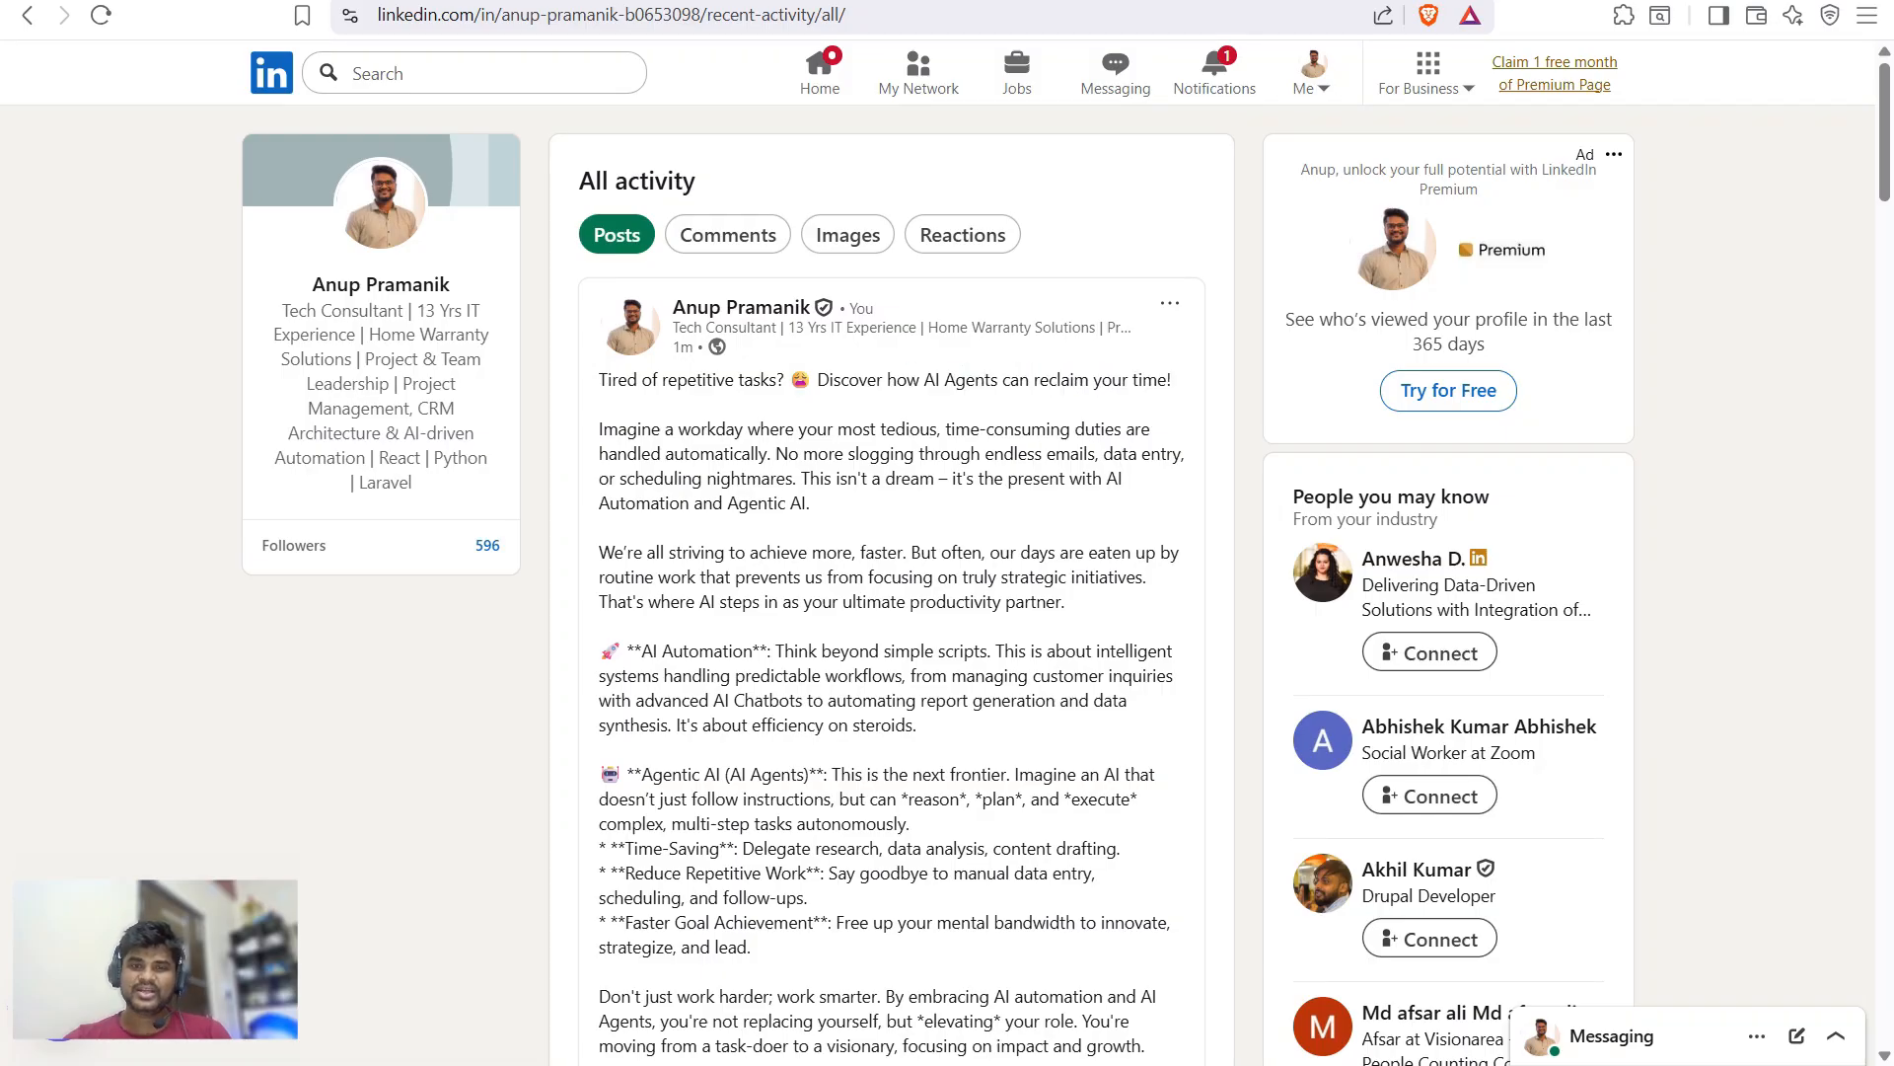
# - Find F4's opening line in the LinkedIn post, scroll to its robot image, then return to n8n
pyautogui.hotkey('ctrl', 'Tab')
pyautogui.click(584, 592)
pyautogui.tripleClick(378, 431)
pyautogui.hotkey('ctrl', 'c')
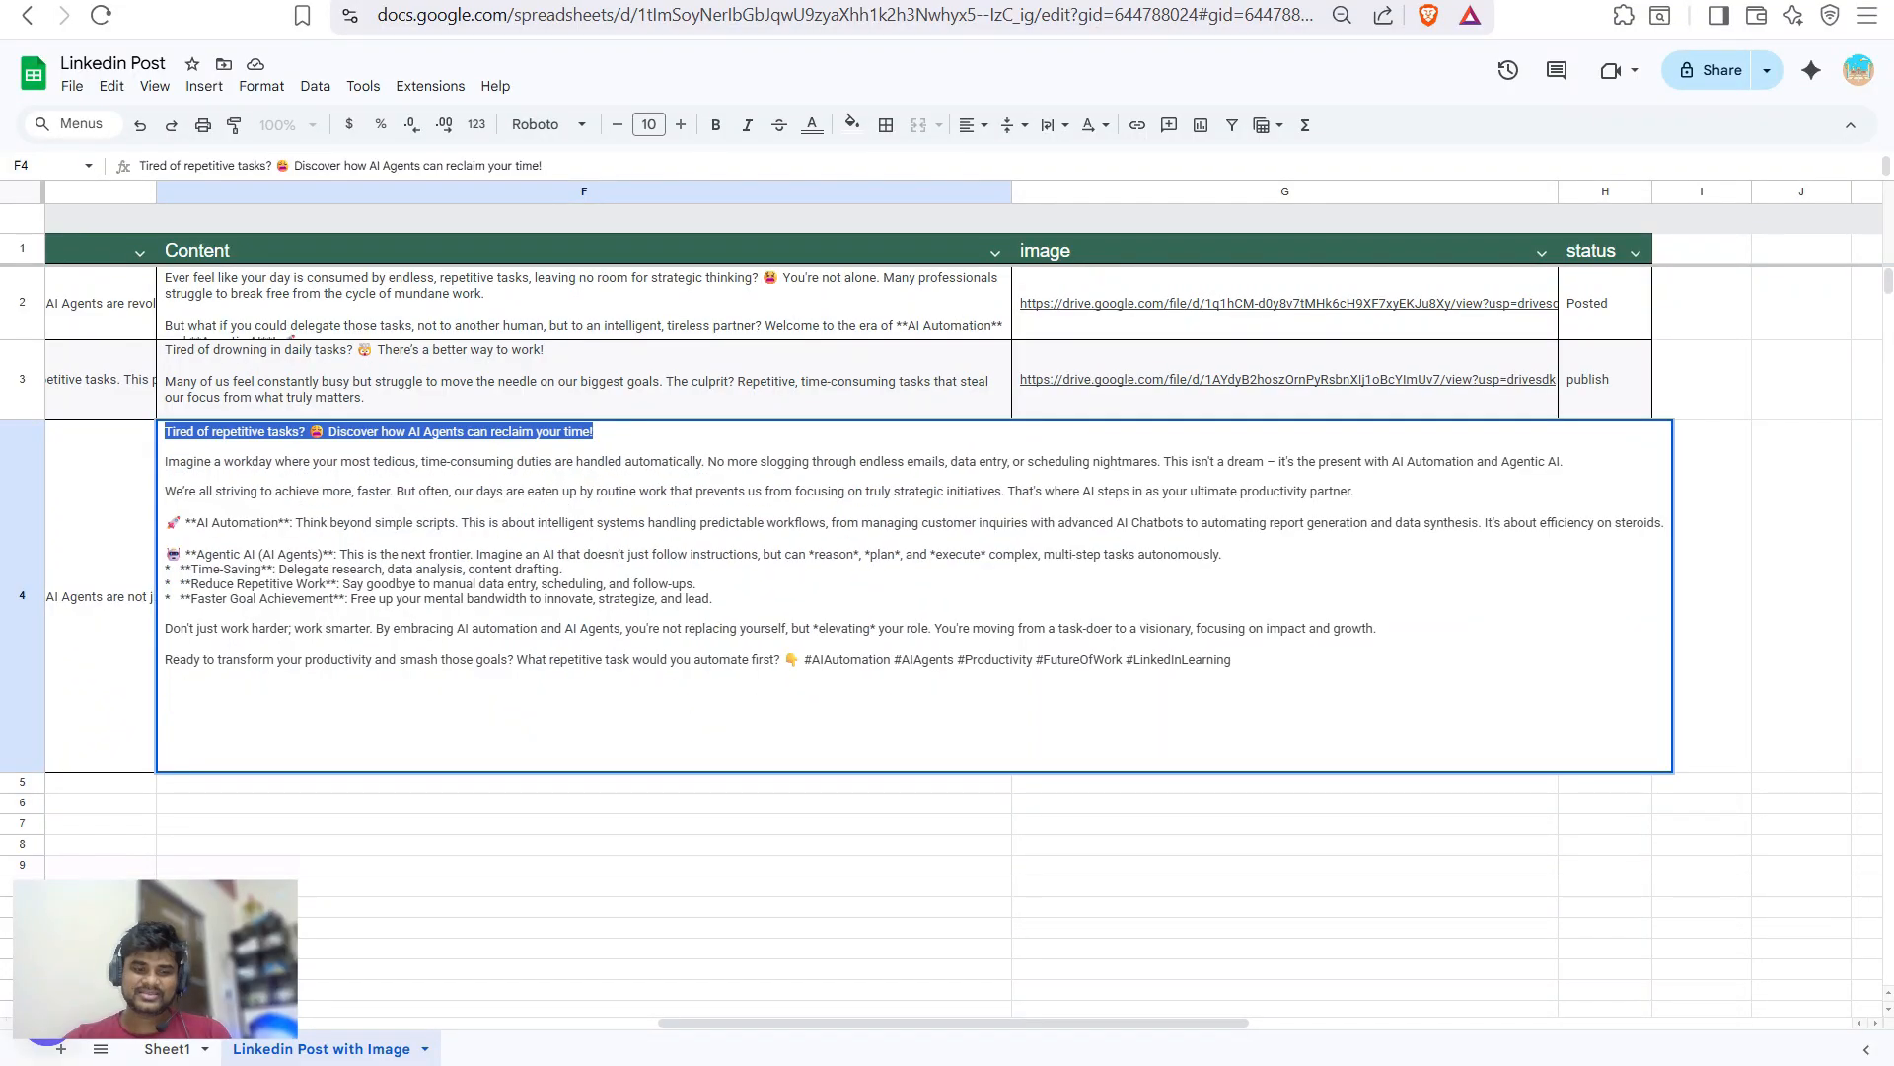
pyautogui.hotkey('ctrl', 'Tab')
pyautogui.hotkey('ctrl', 'Tab')
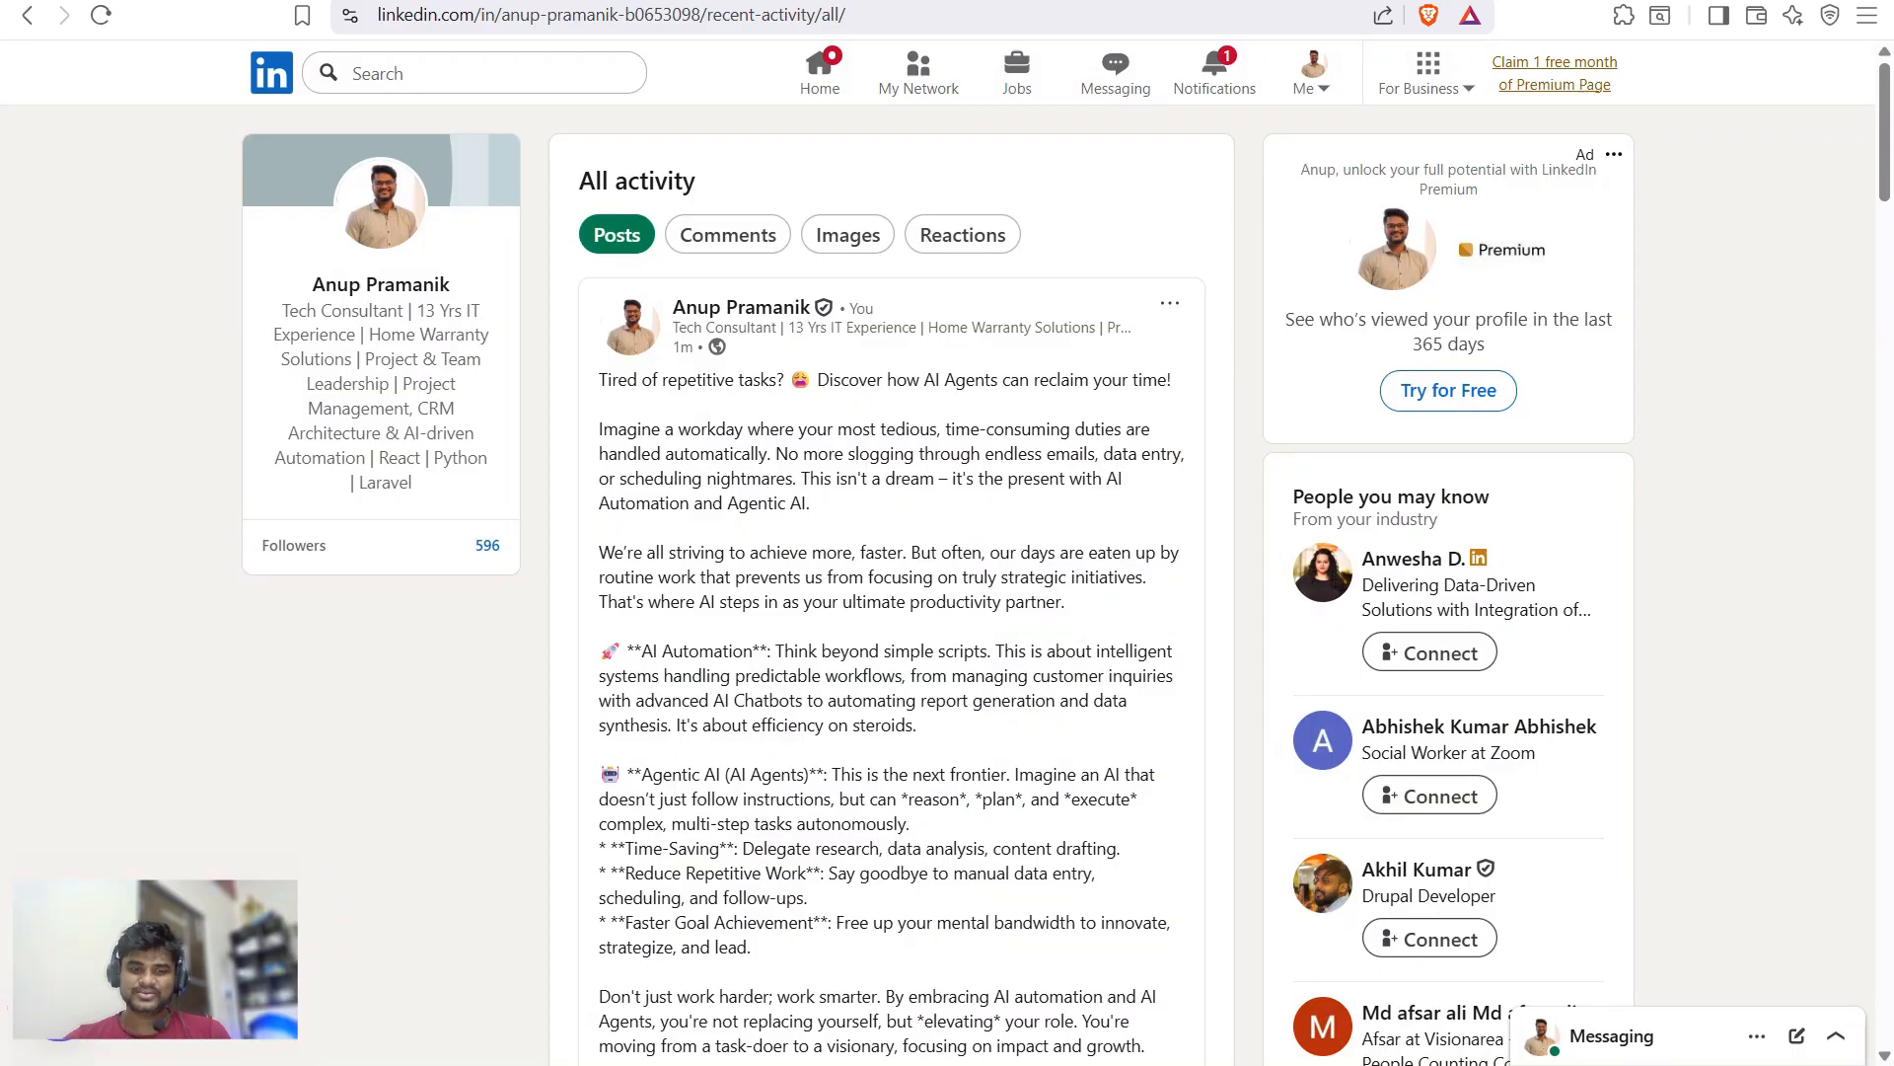
pyautogui.hotkey('ctrl', 'f')
pyautogui.hotkey('ctrl', 'v')
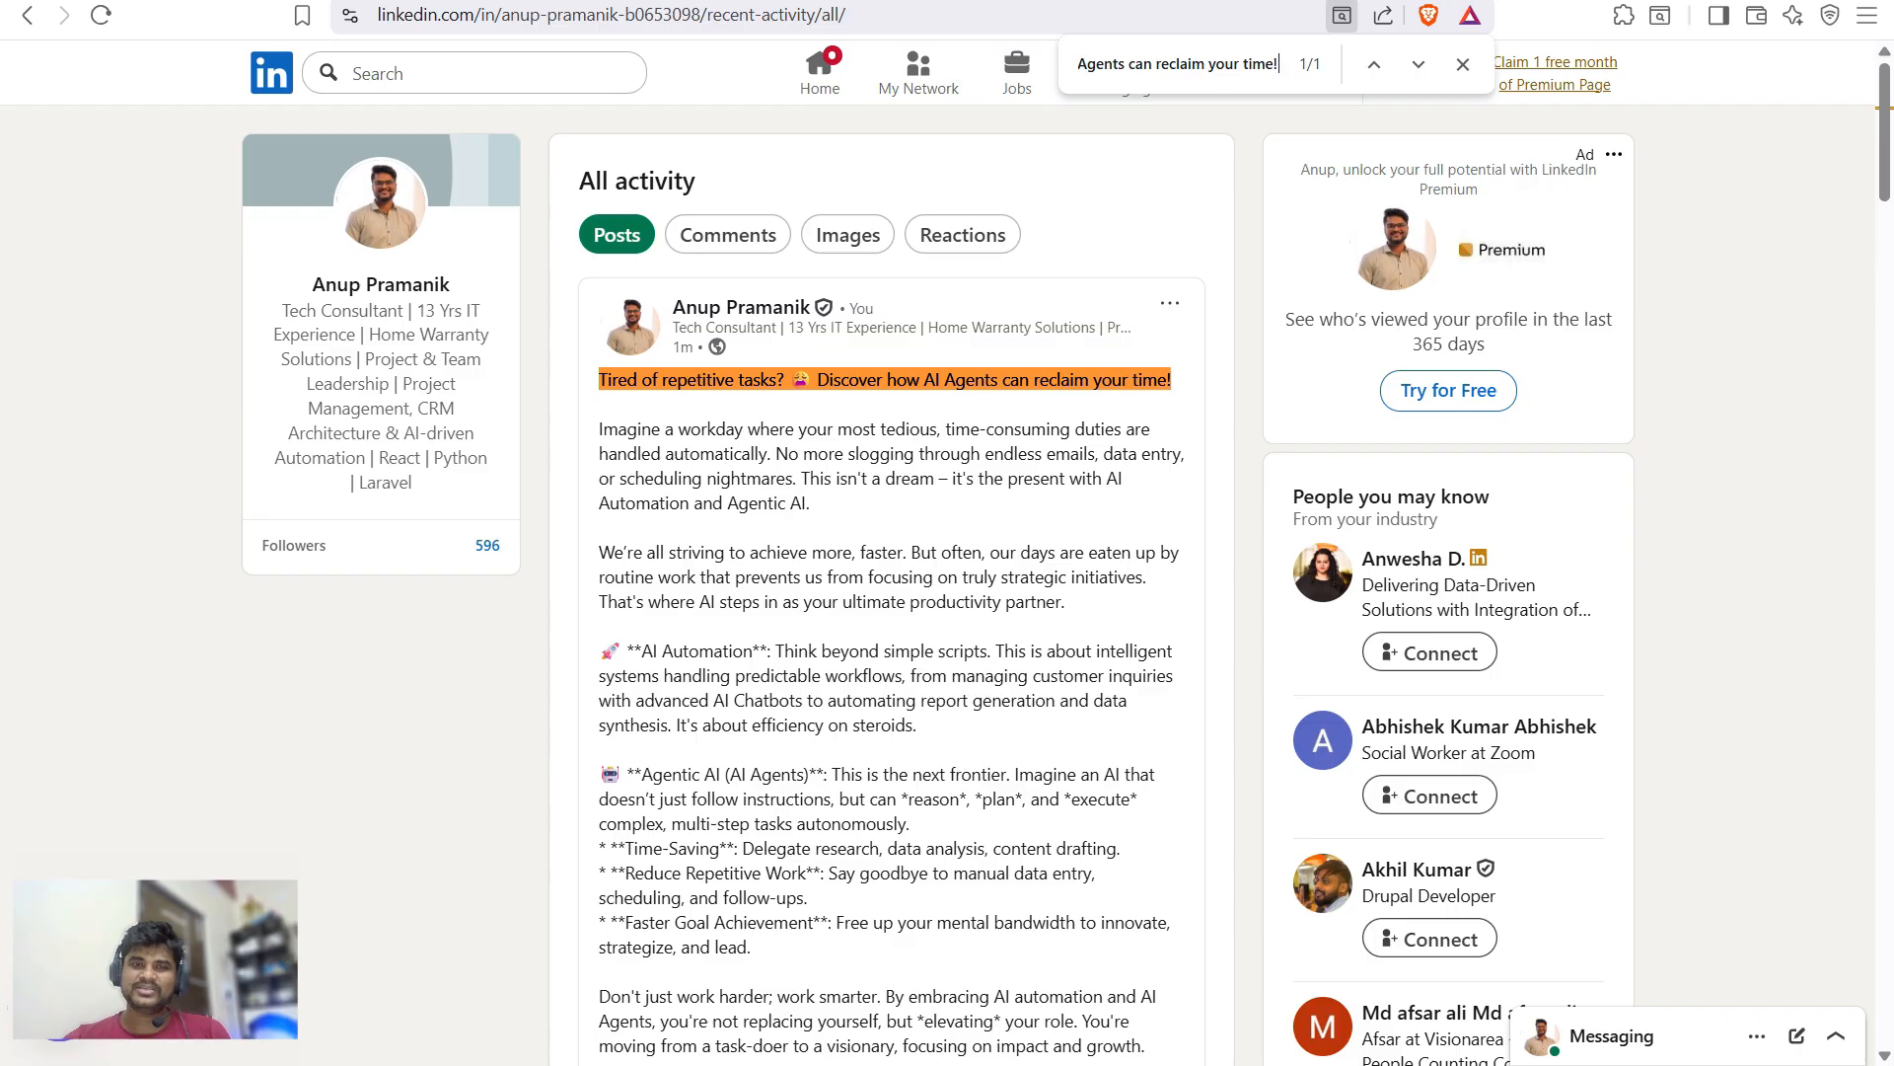
pyautogui.scroll(-3, 891, 582)
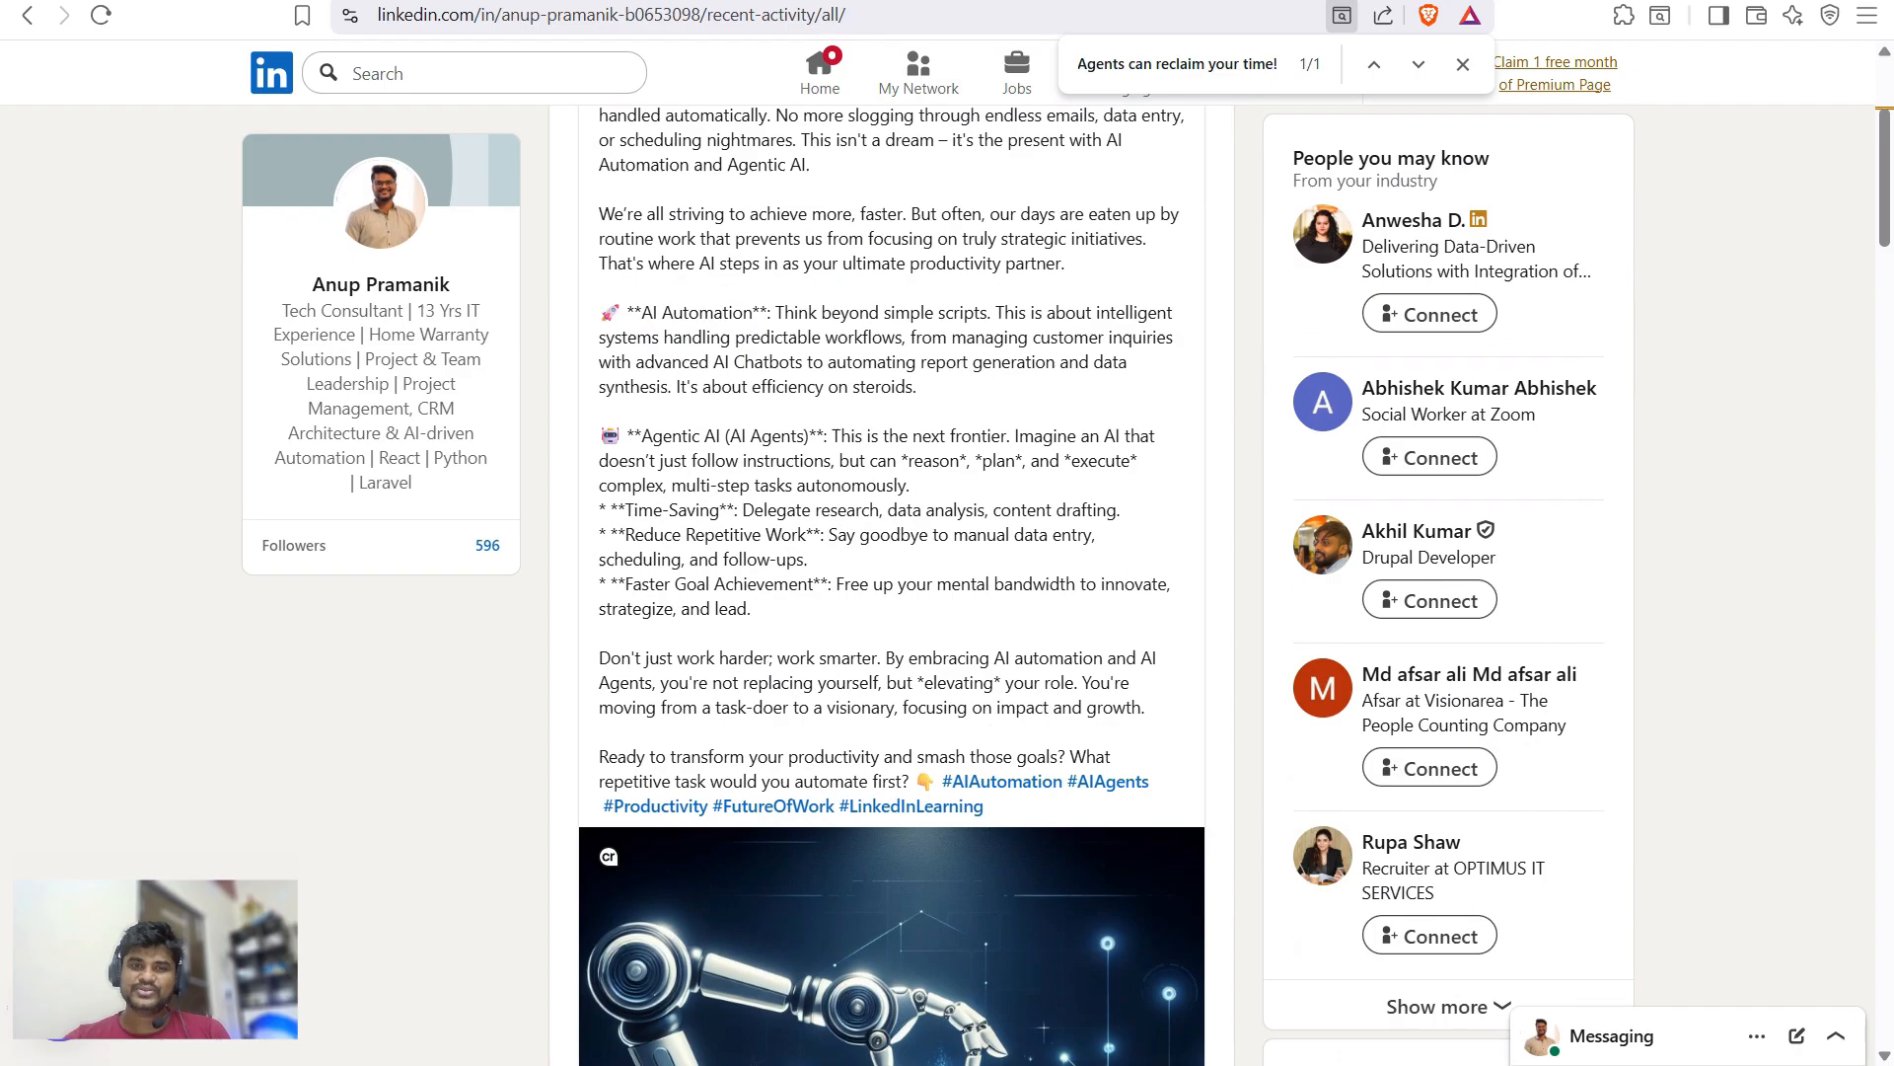
pyautogui.scroll(-5, 891, 582)
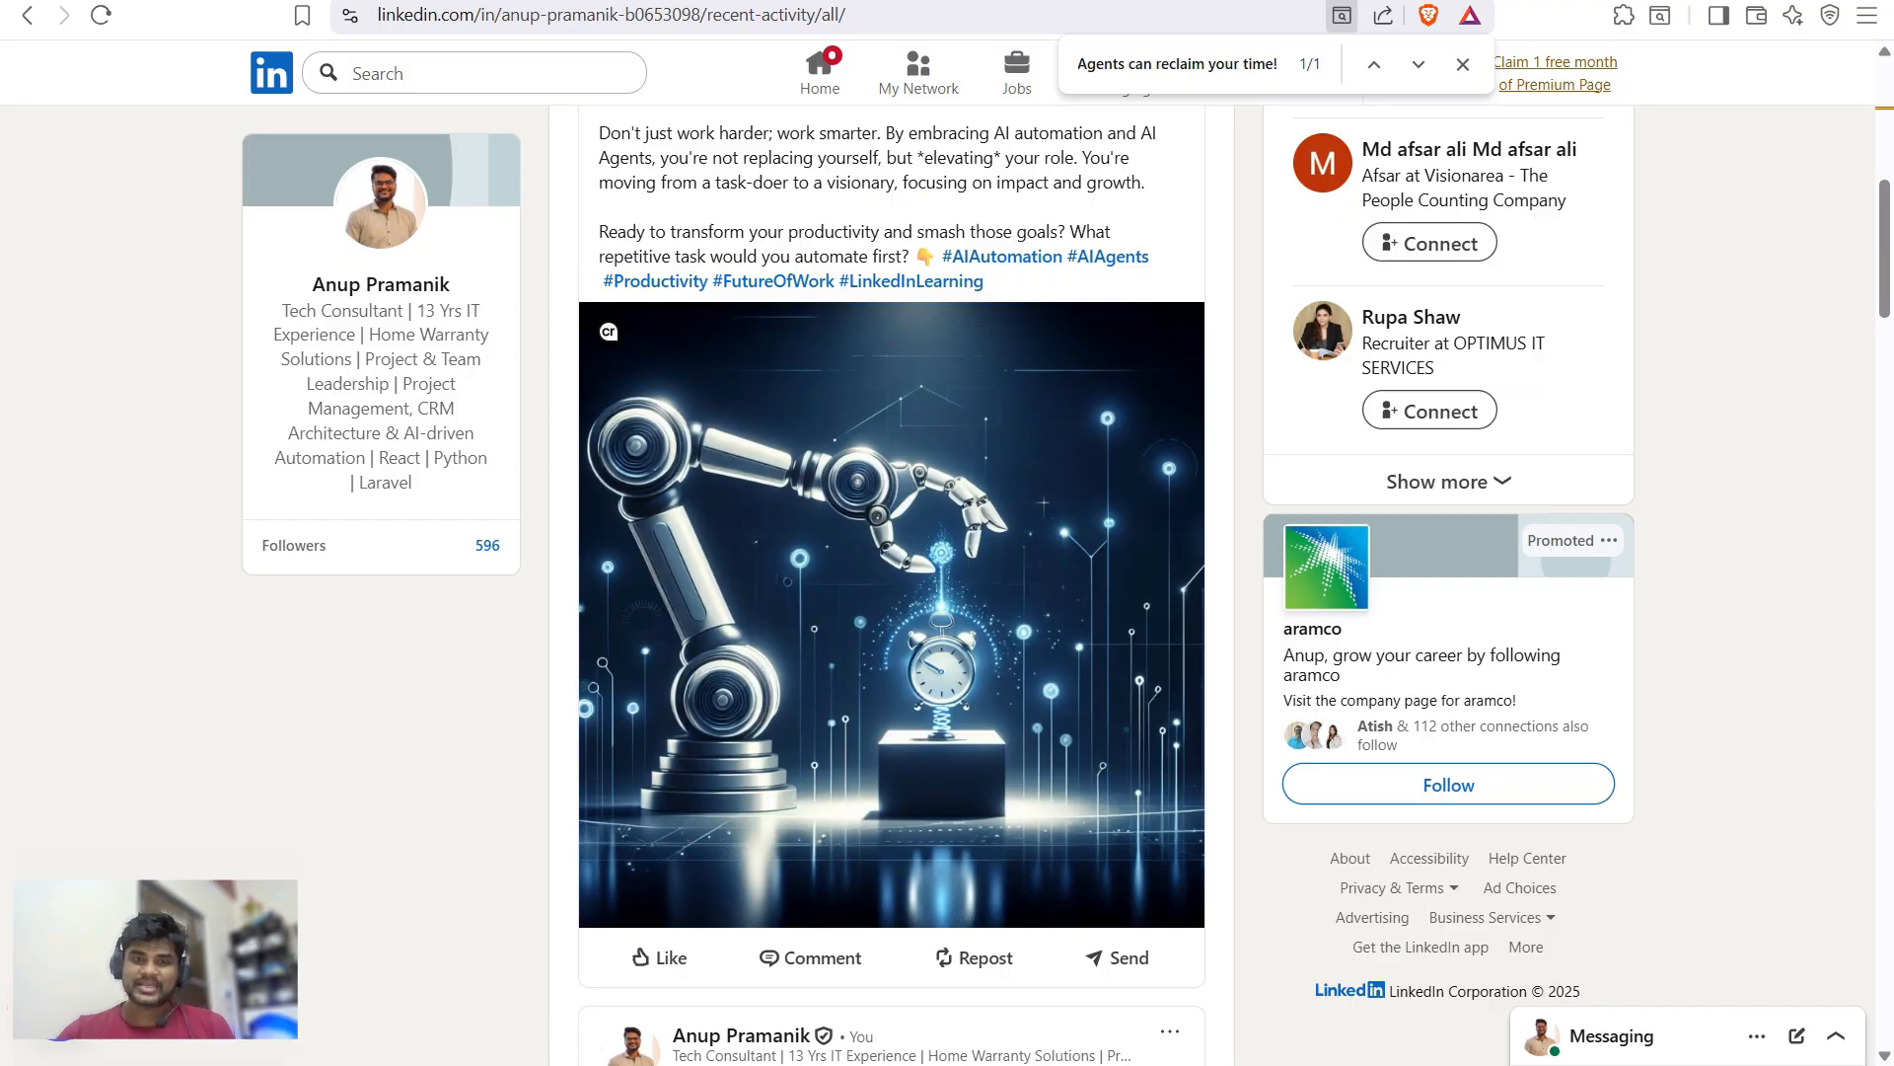
pyautogui.hotkey('ctrl', 'Tab')
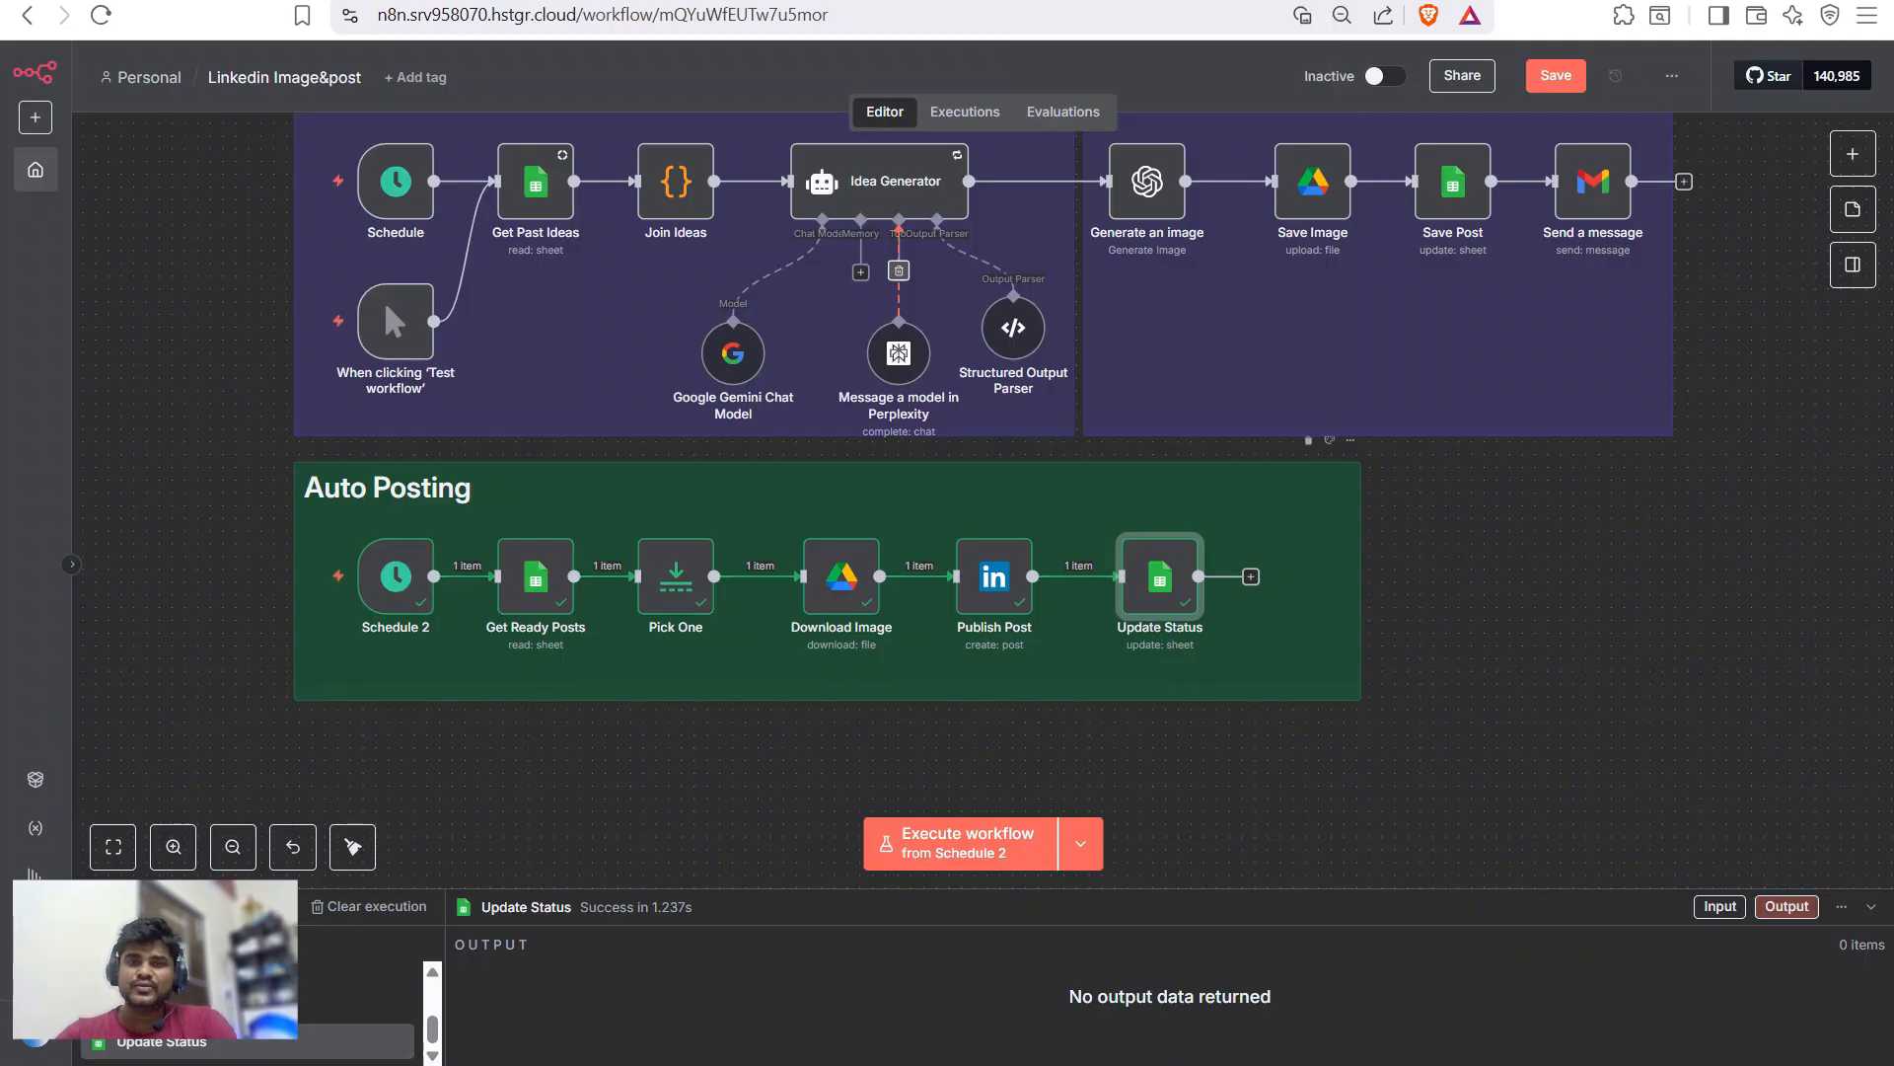
# - Add a Schedule Trigger node via 'sch' and place it below the Auto Posting group
pyautogui.scroll(1, 934, 494)
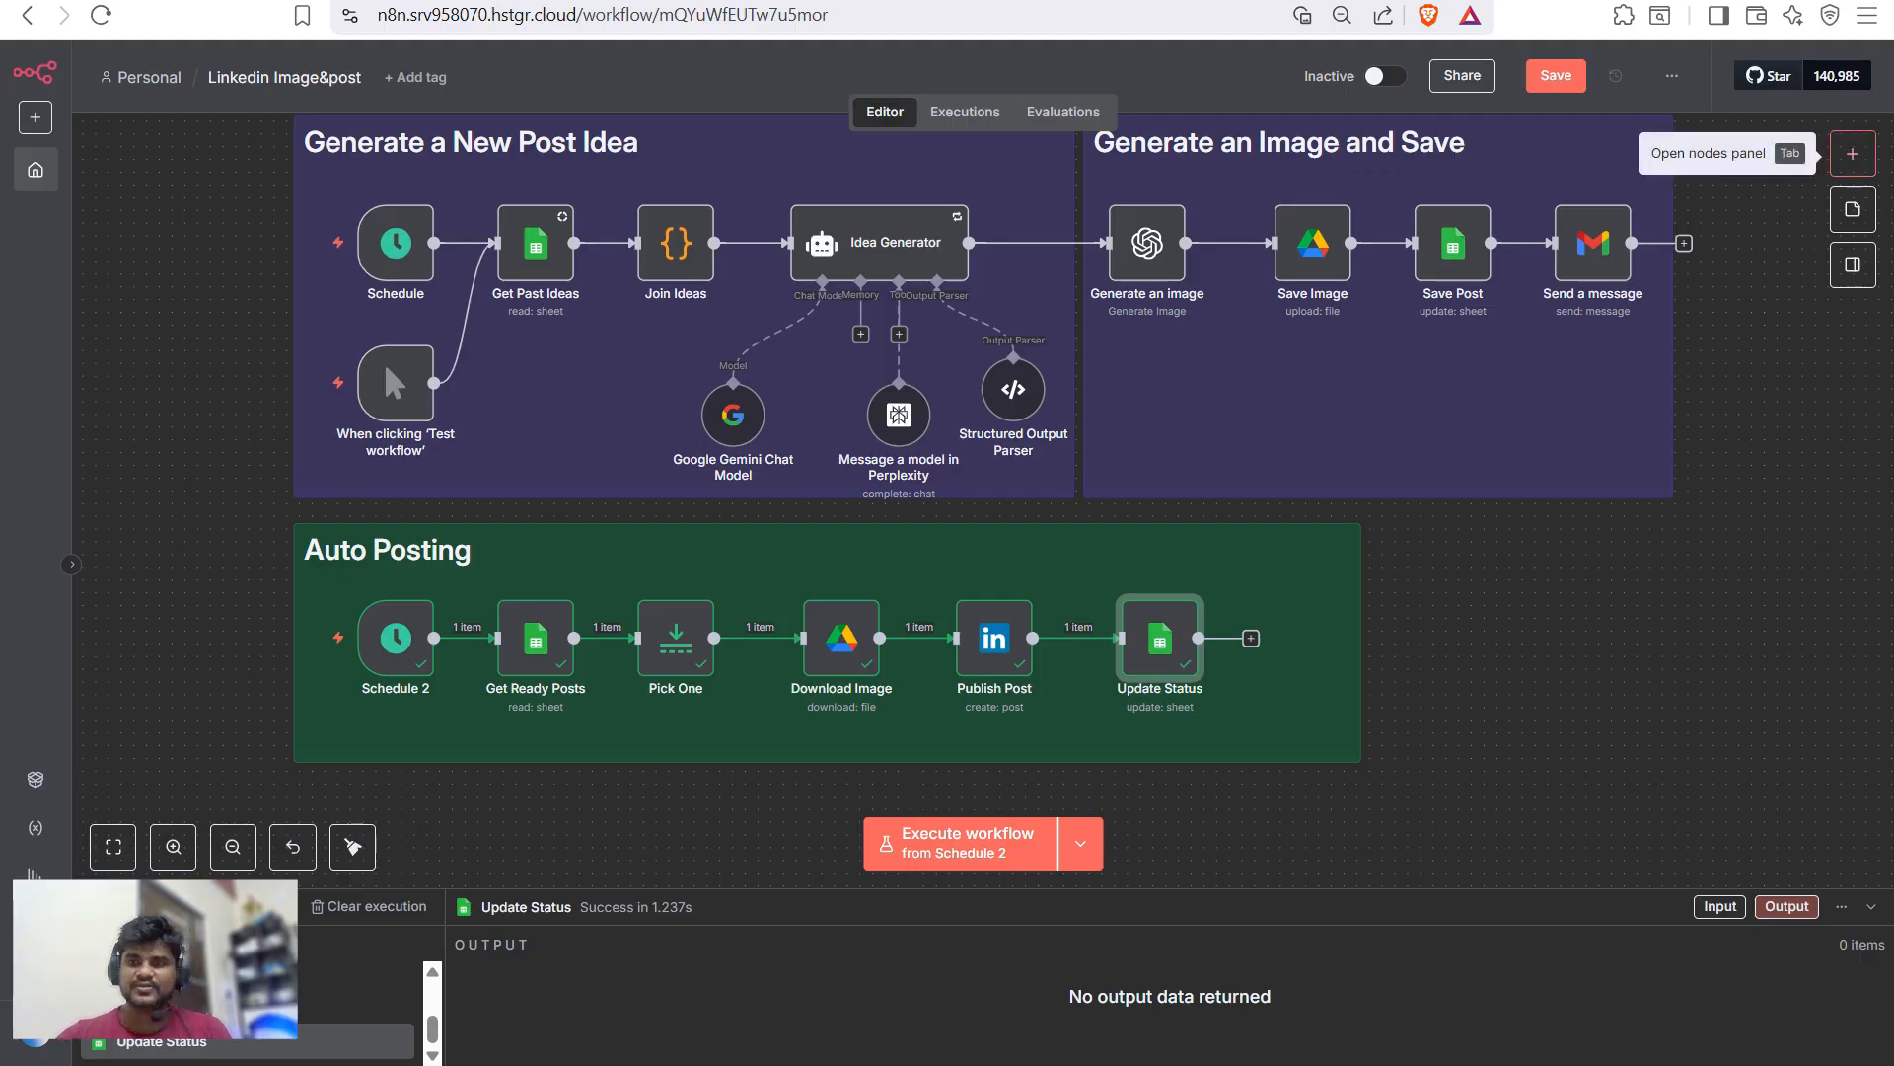
pyautogui.click(1853, 153)
pyautogui.write('sch')
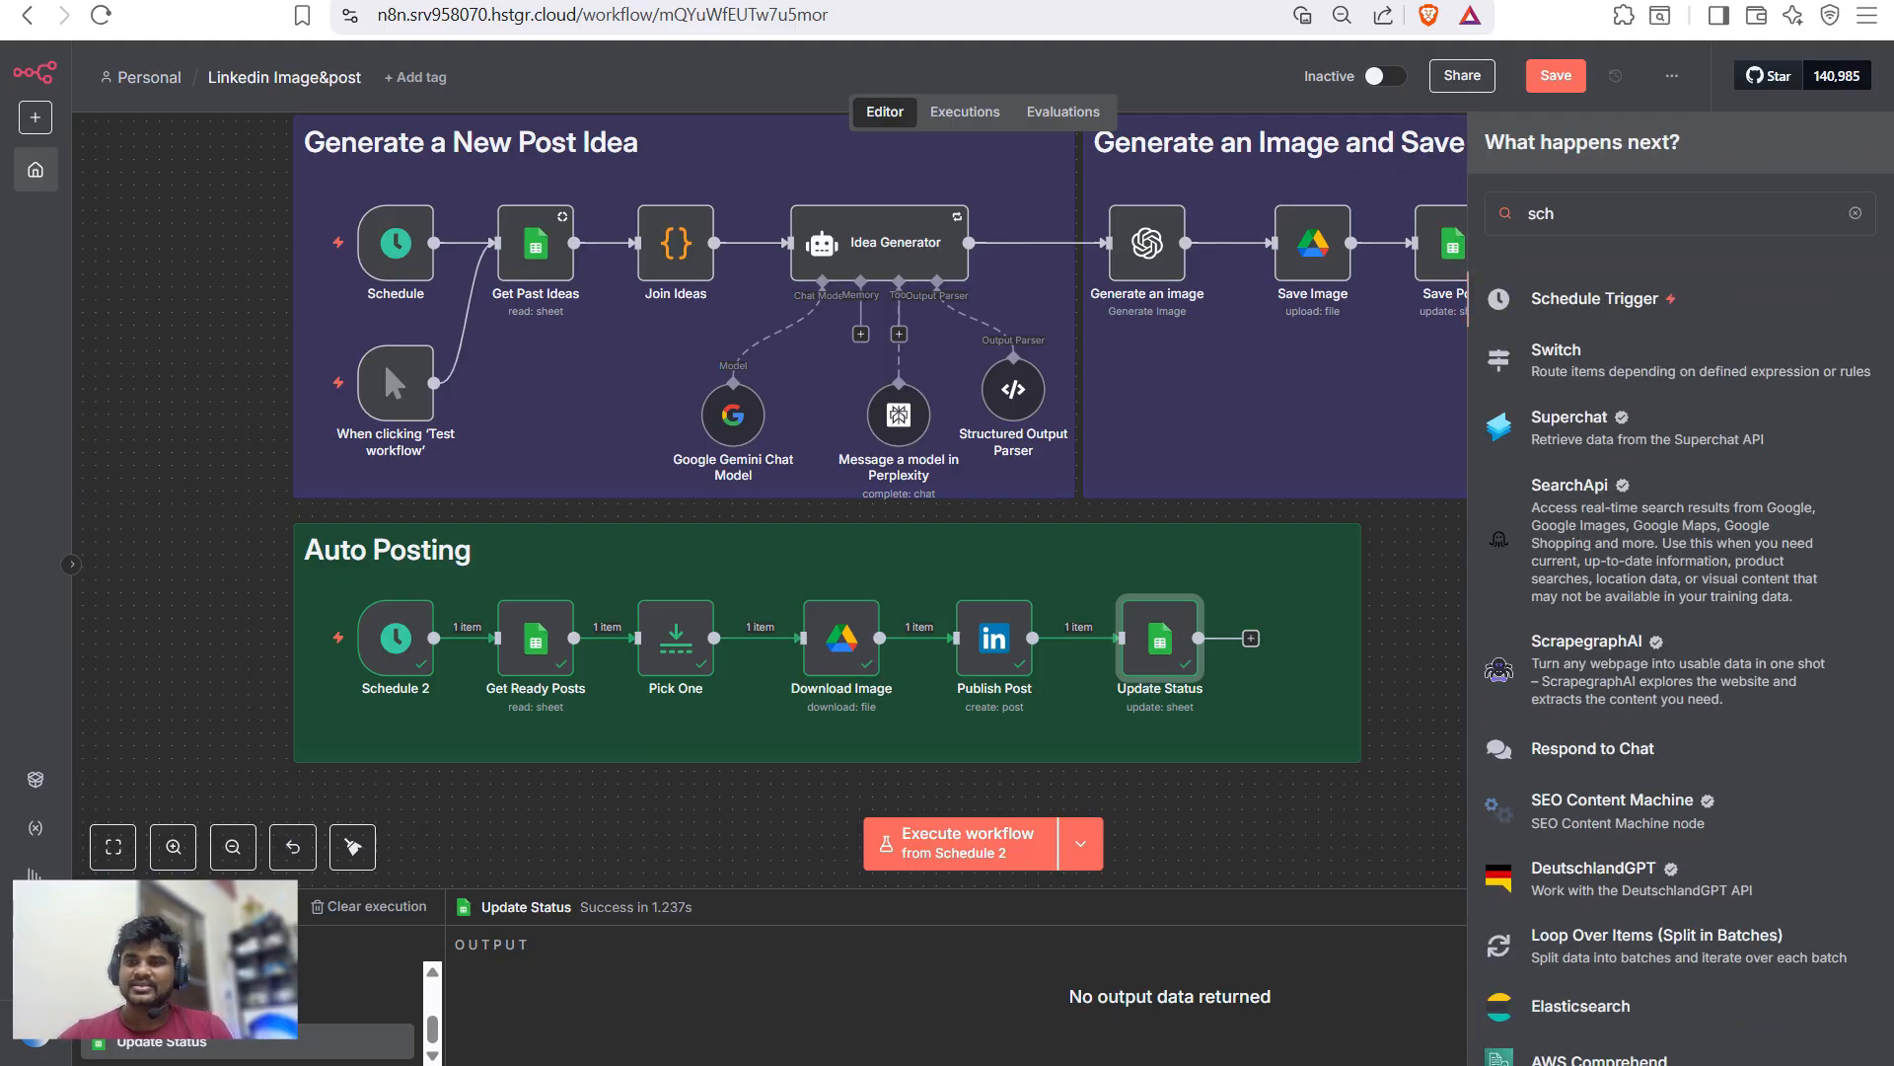
pyautogui.press('Return')
pyautogui.press('Escape')
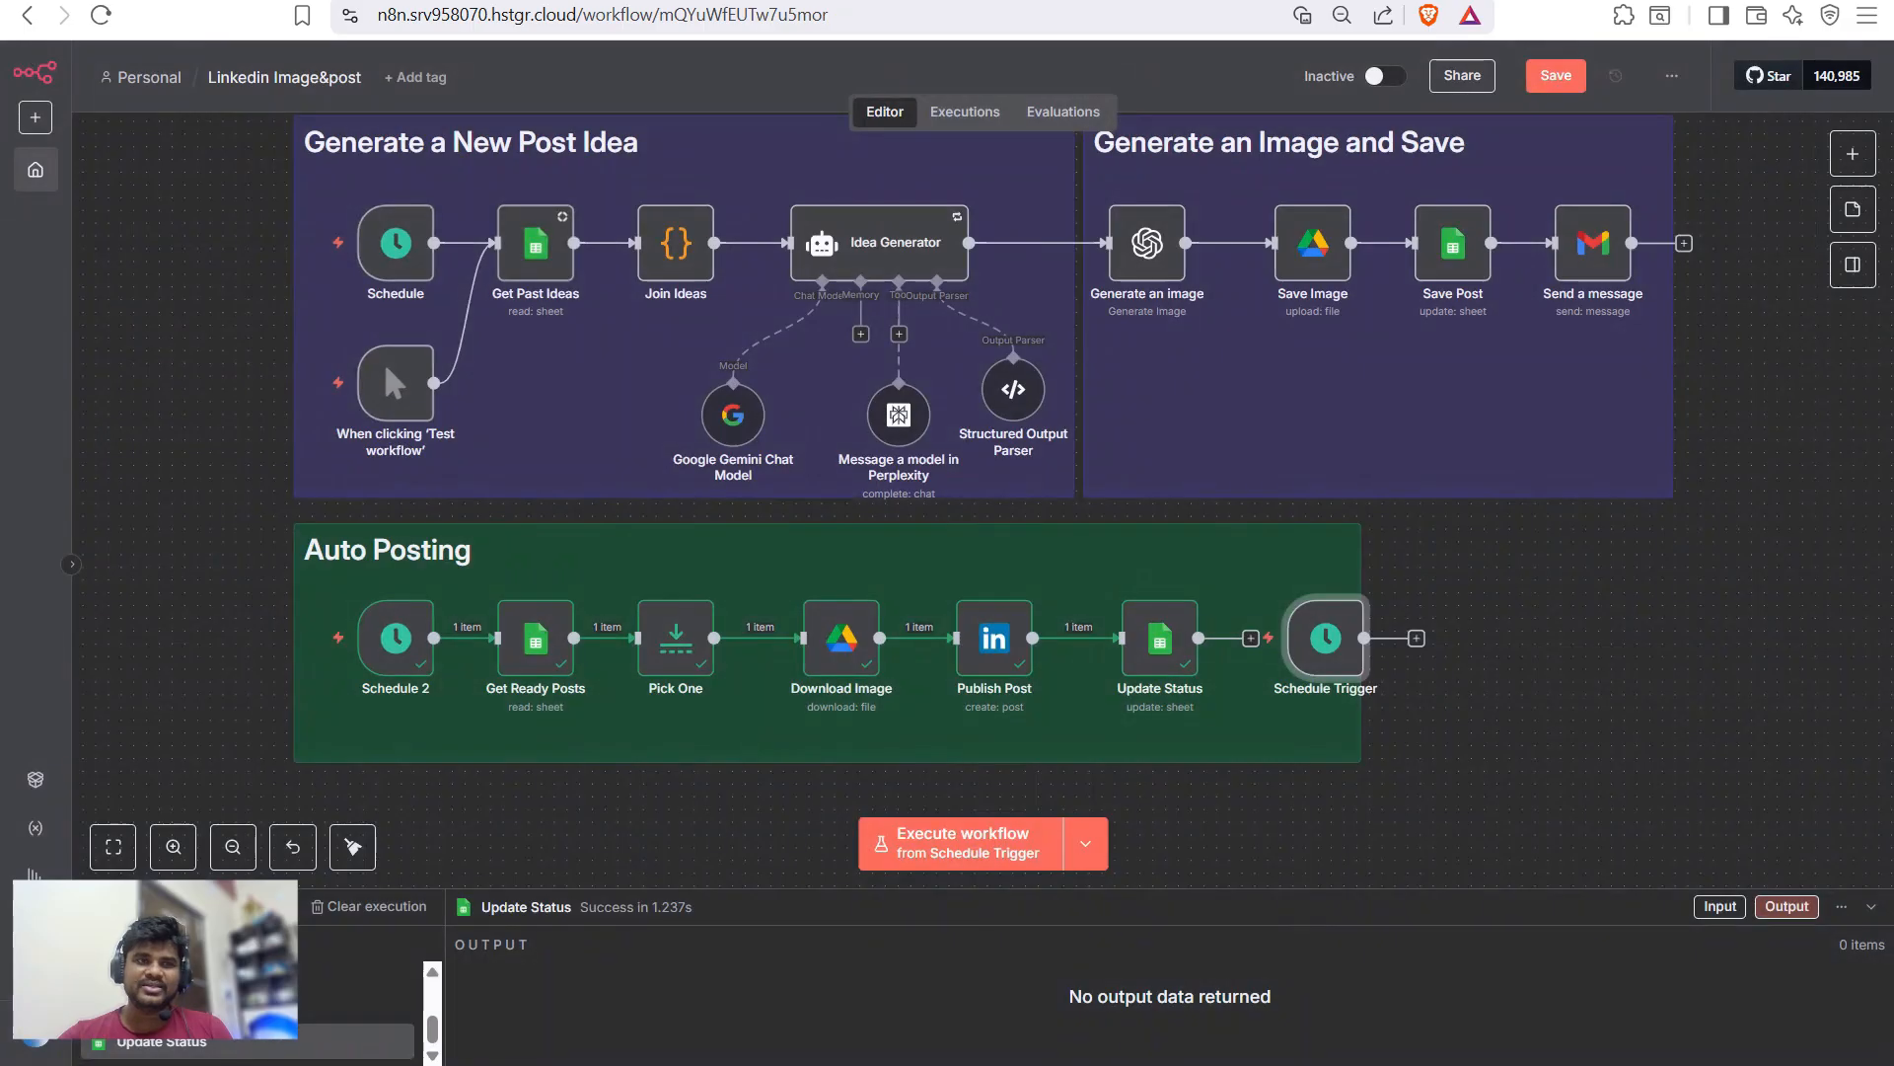
pyautogui.moveTo(1325, 637); pyautogui.dragTo(689, 755)
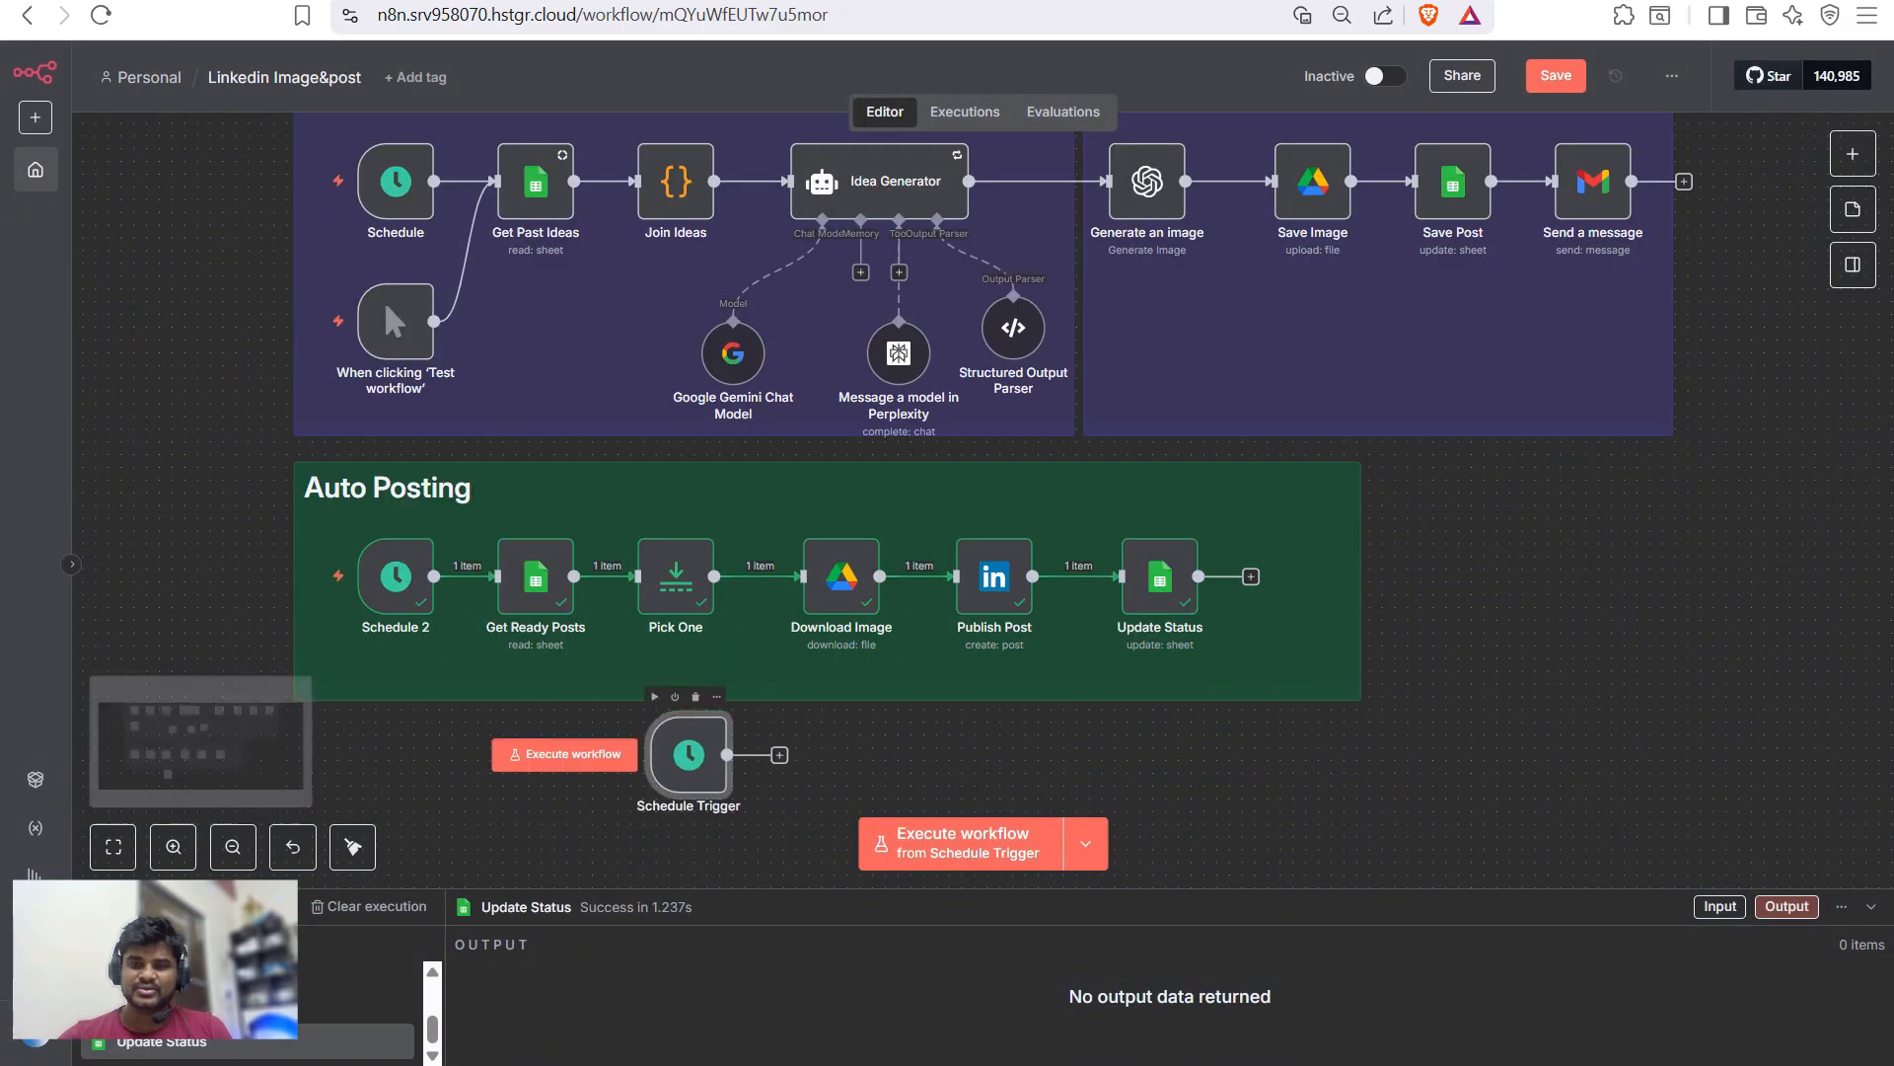
pyautogui.press('1')
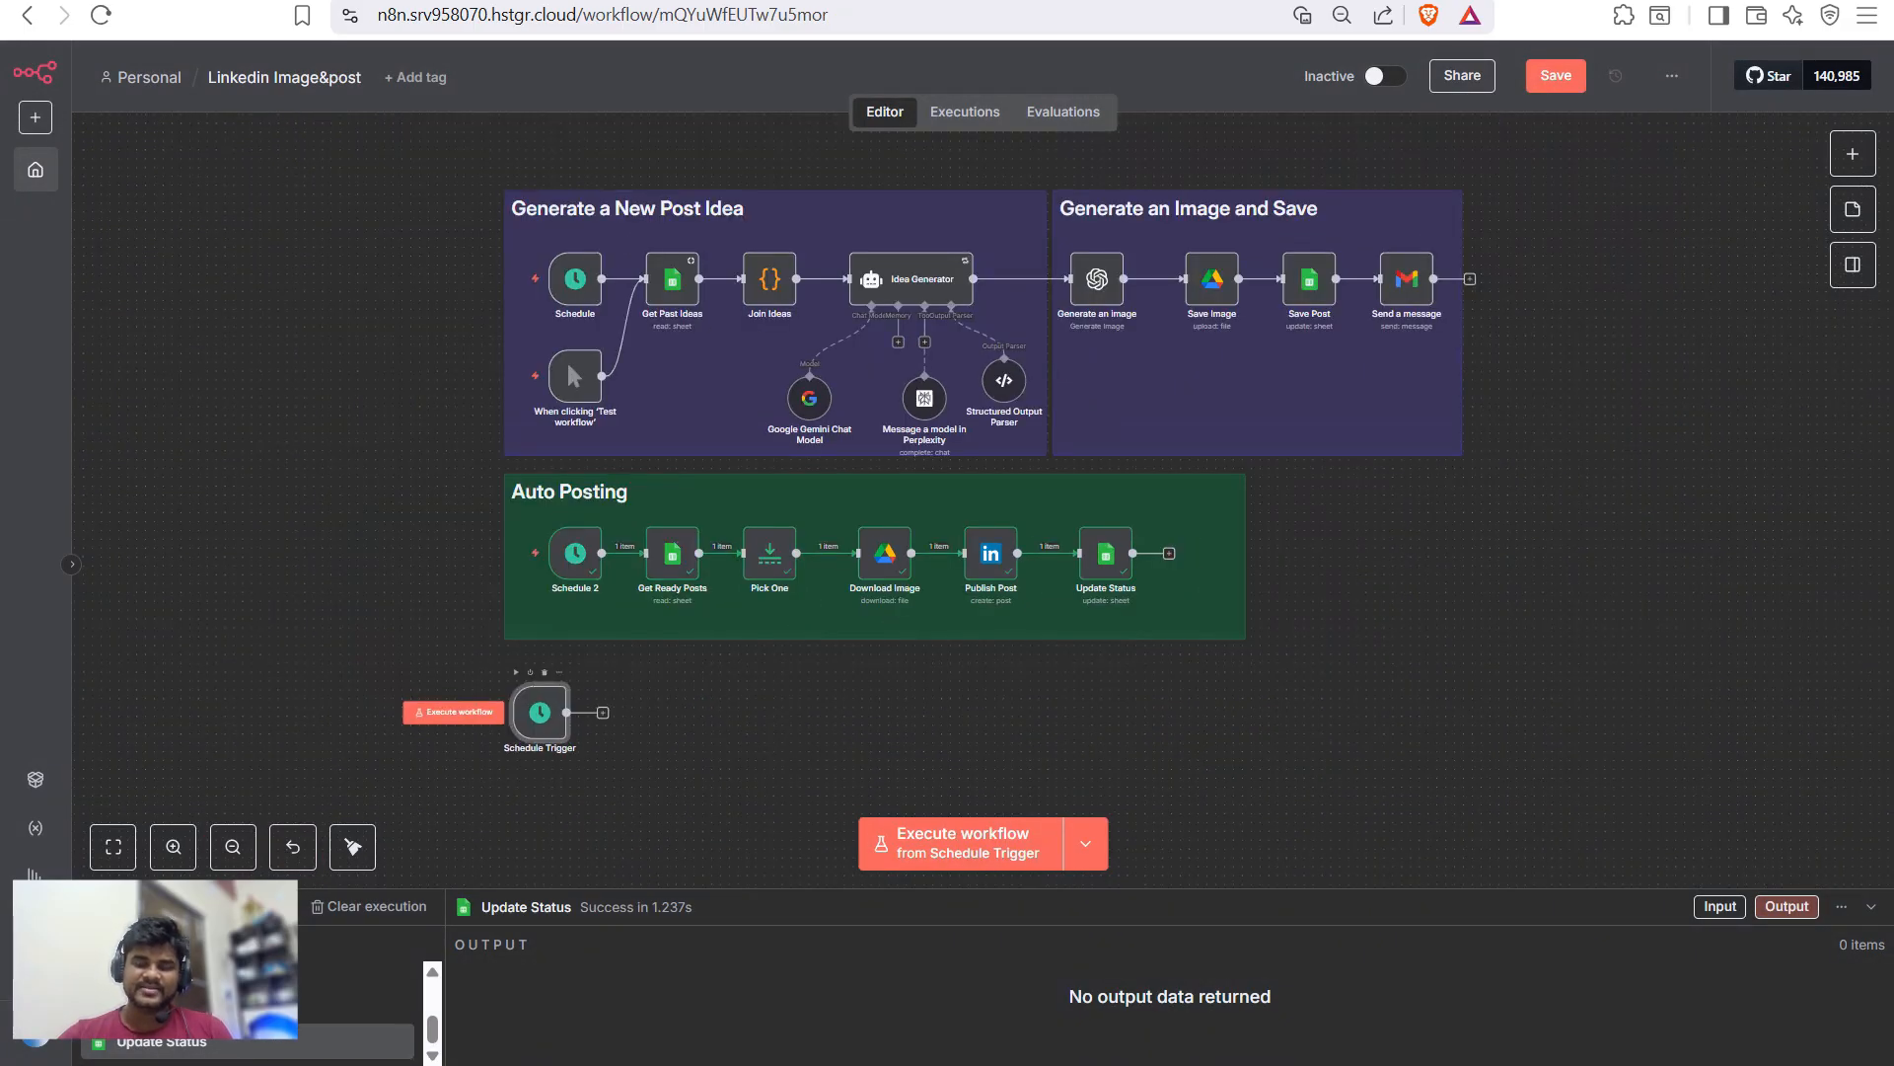
# - Add a Google Sheets 'Get row(s) in sheet' node after the new schedule trigger
pyautogui.click(603, 712)
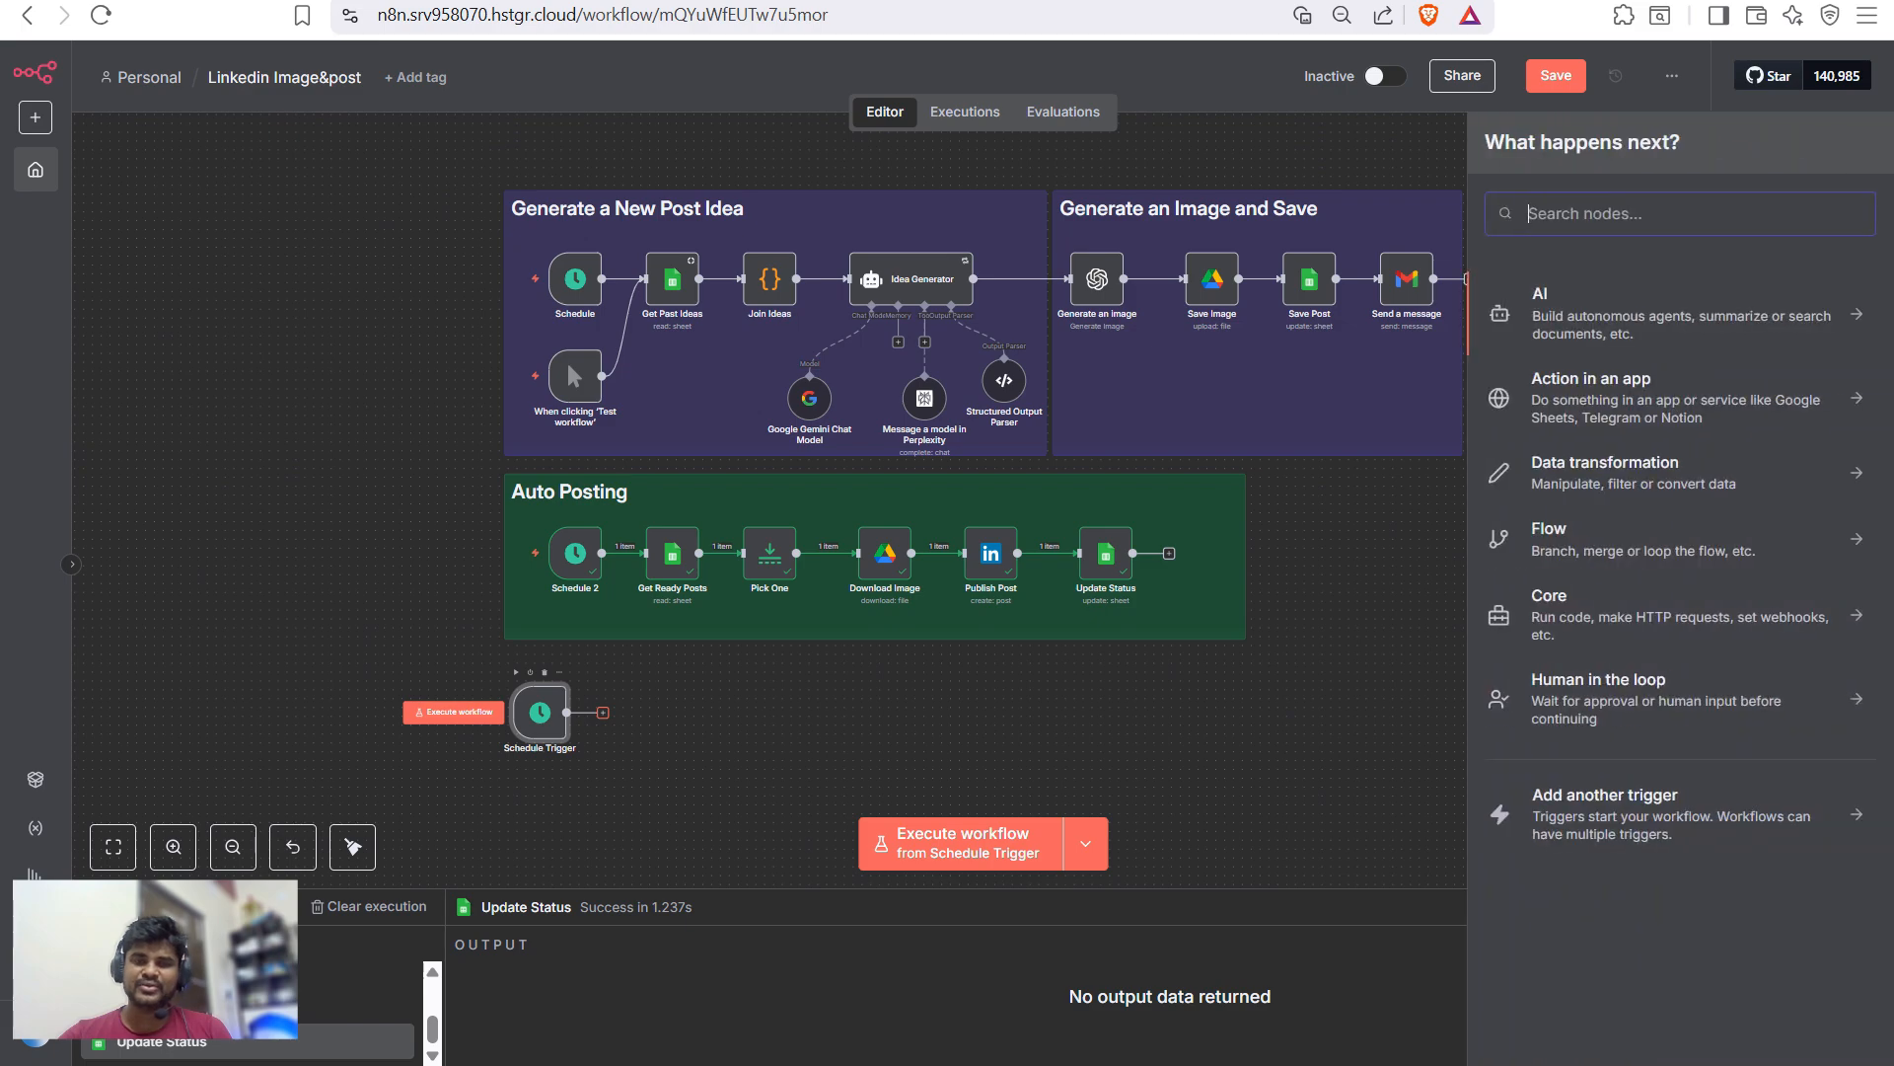
pyautogui.write('goog')
pyautogui.press('Down')
pyautogui.press('Down')
pyautogui.press('Down')
pyautogui.press('Down')
pyautogui.press('Down')
pyautogui.press('Down')
pyautogui.press('Return')
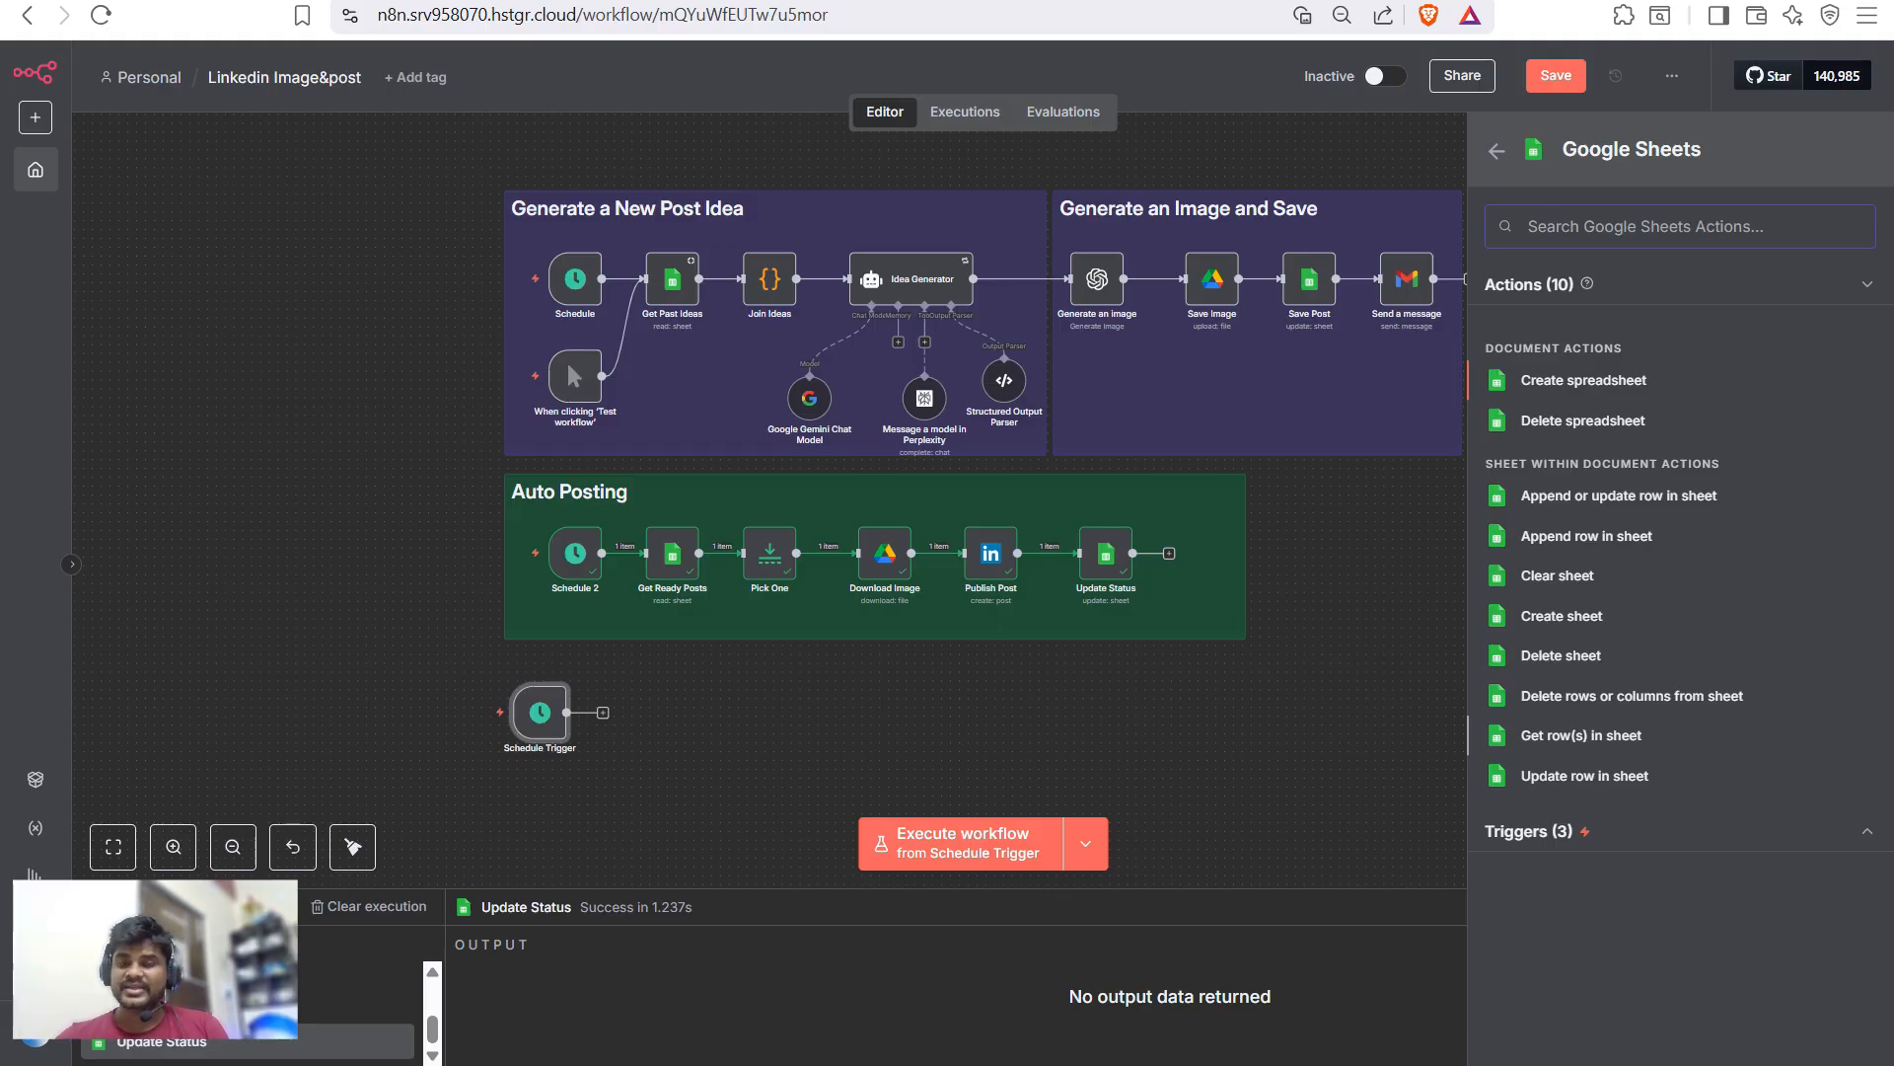
pyautogui.click(1581, 735)
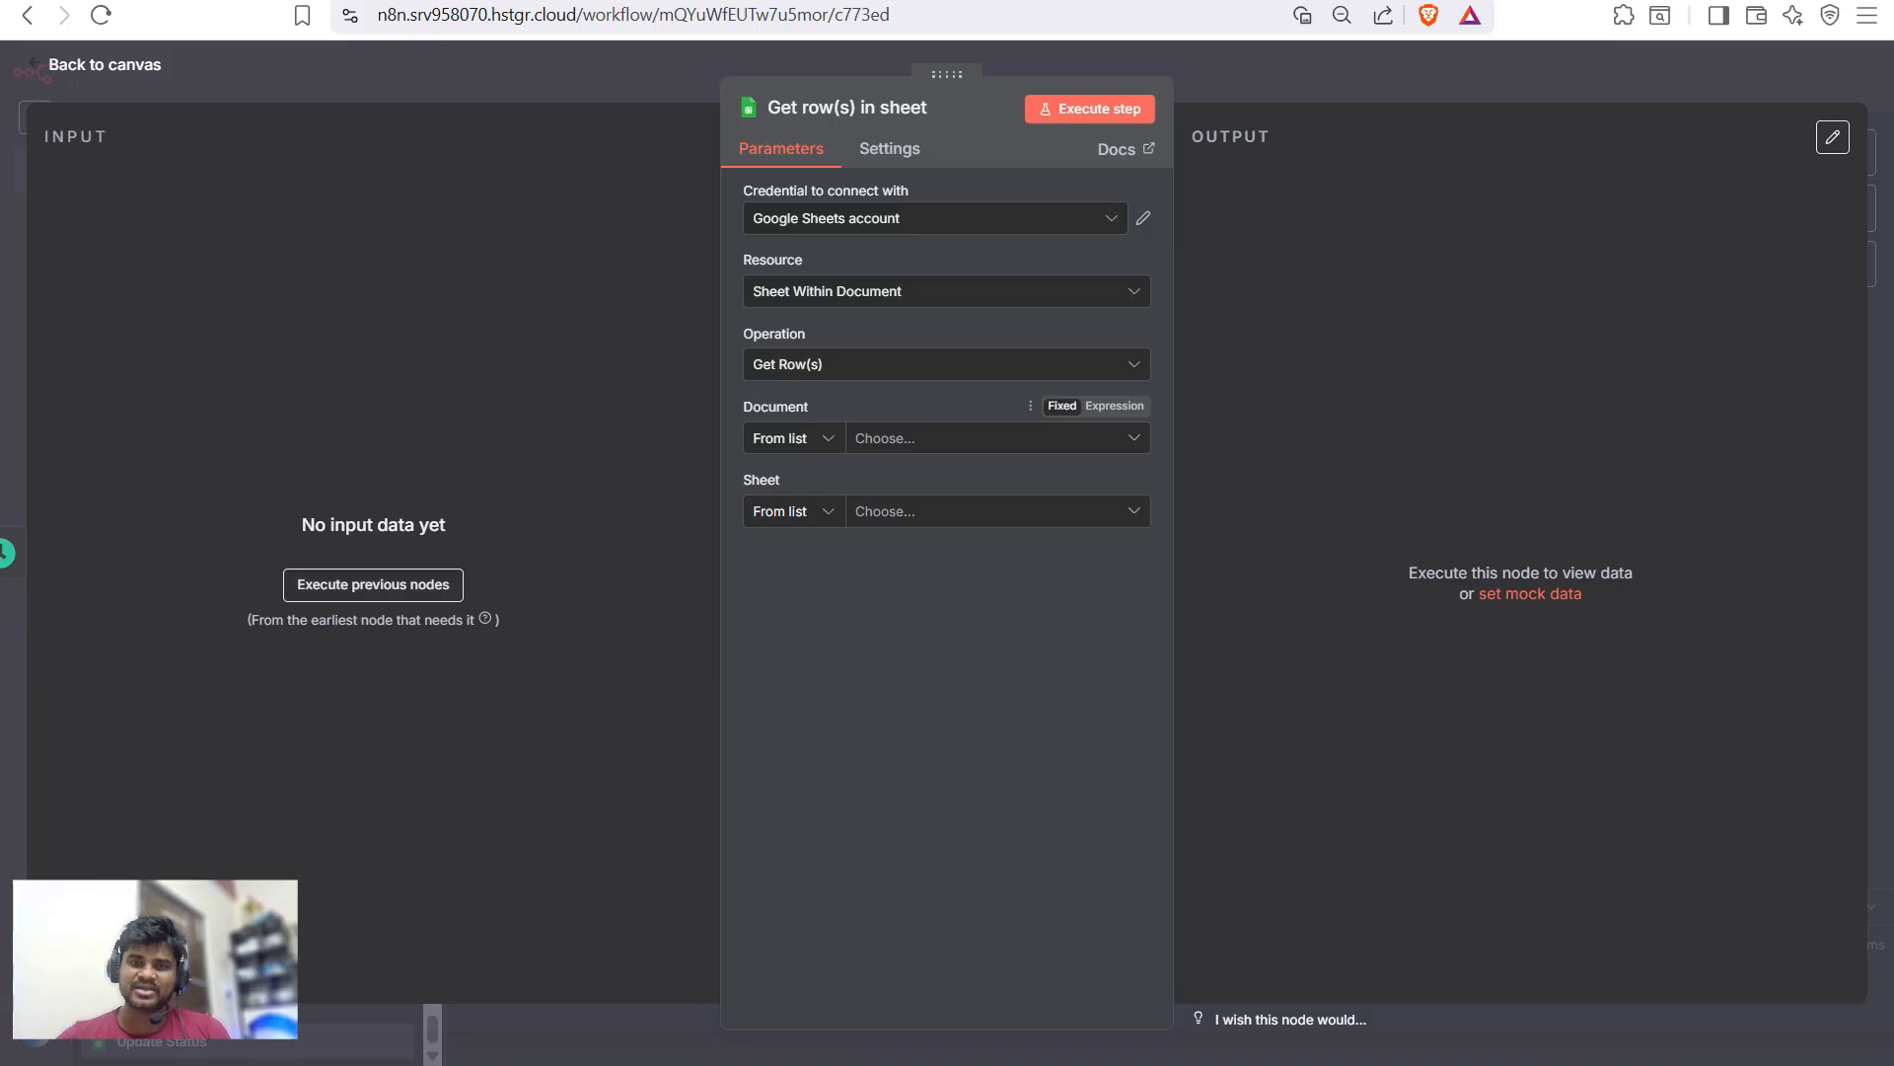
# - Use the Google Sheets account credential, document 'Linkedin Post' and sheet 'Linkedin Post with Image'
pyautogui.click(927, 218)
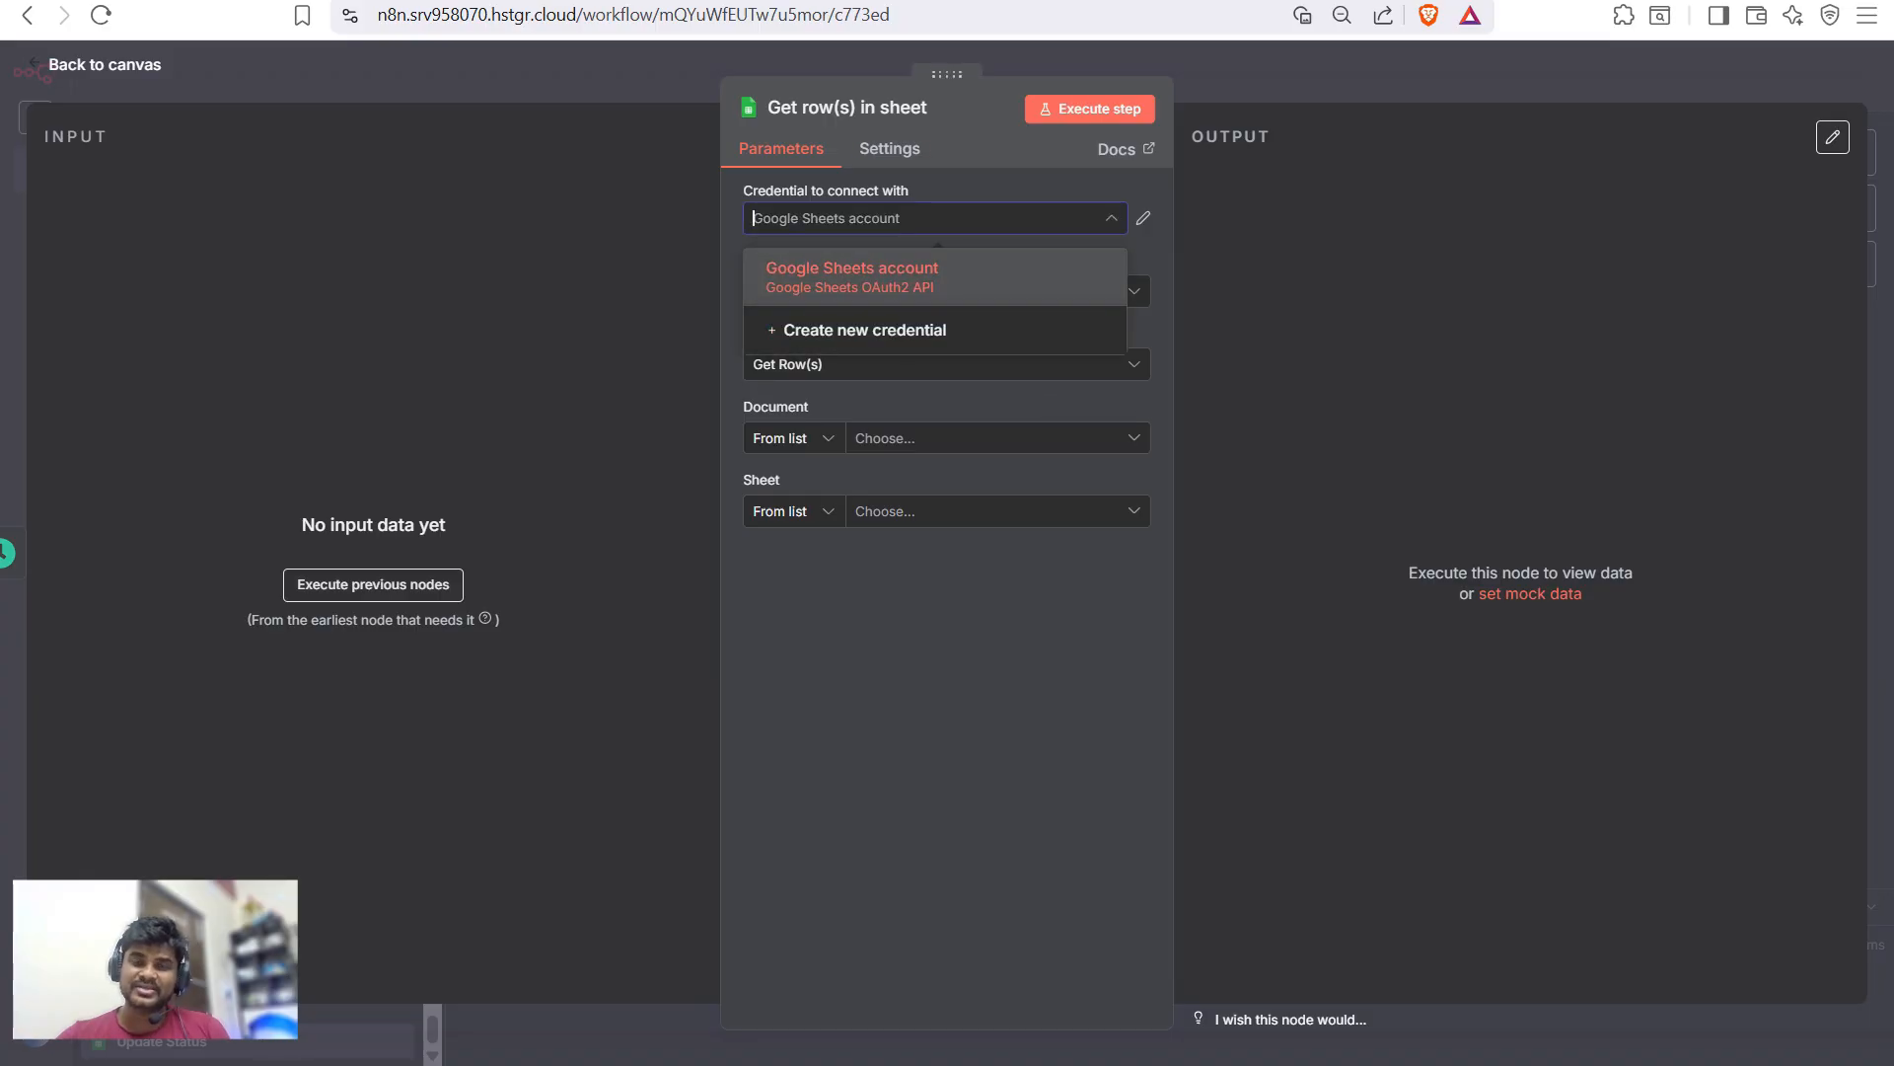
pyautogui.press('Return')
pyautogui.press('Down')
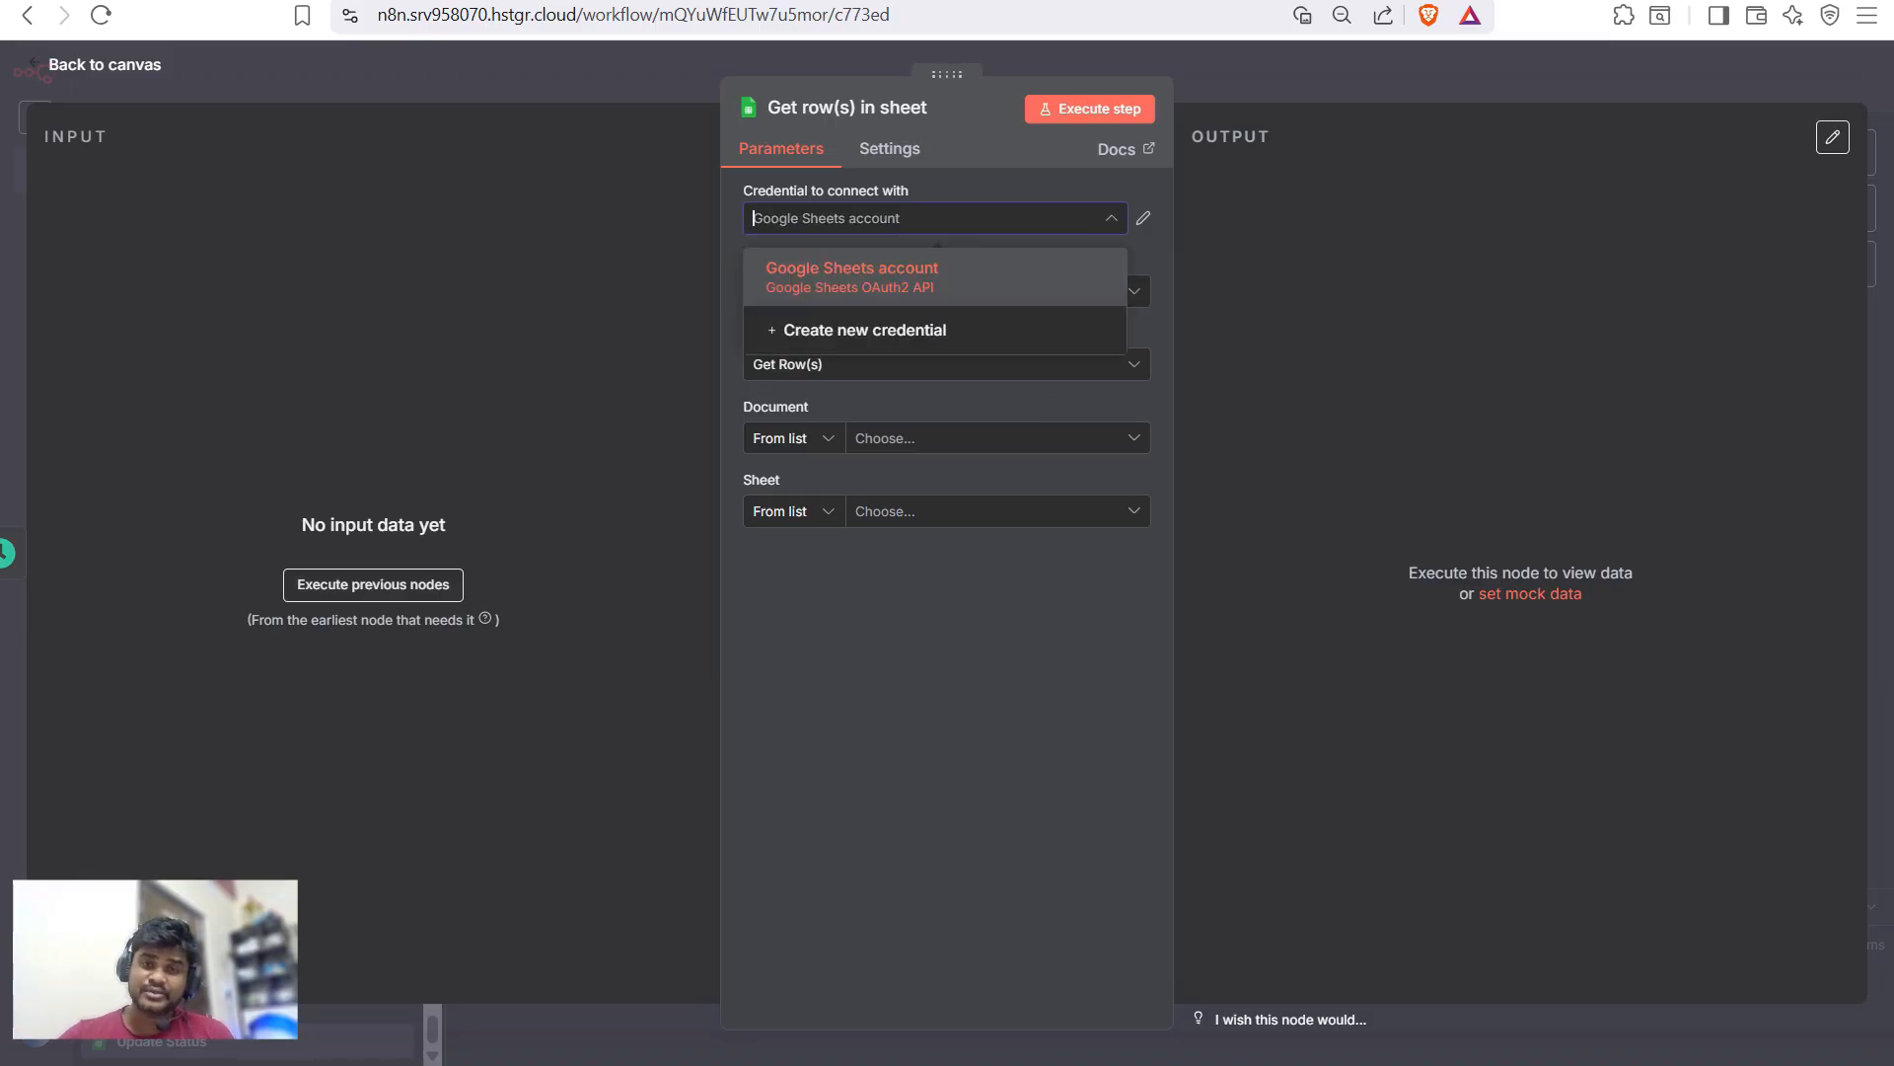
pyautogui.press('Return')
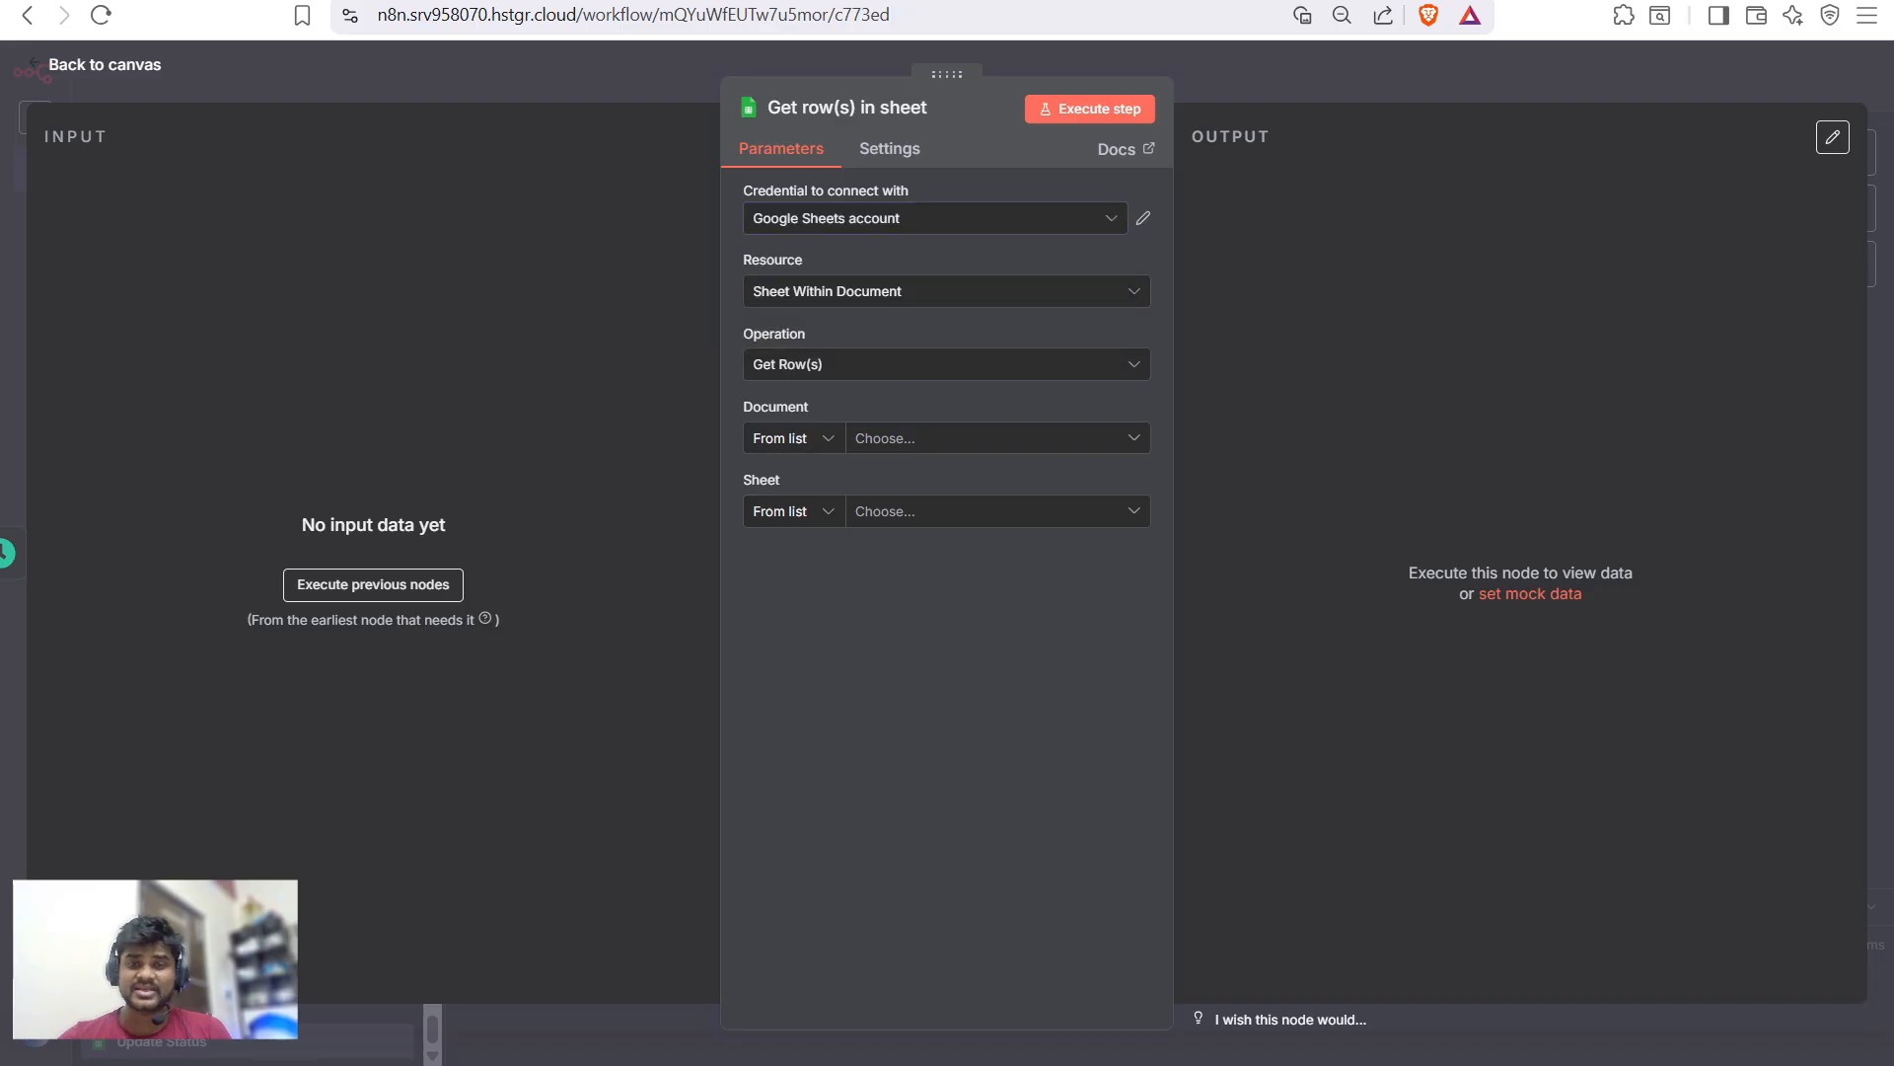
pyautogui.click(987, 438)
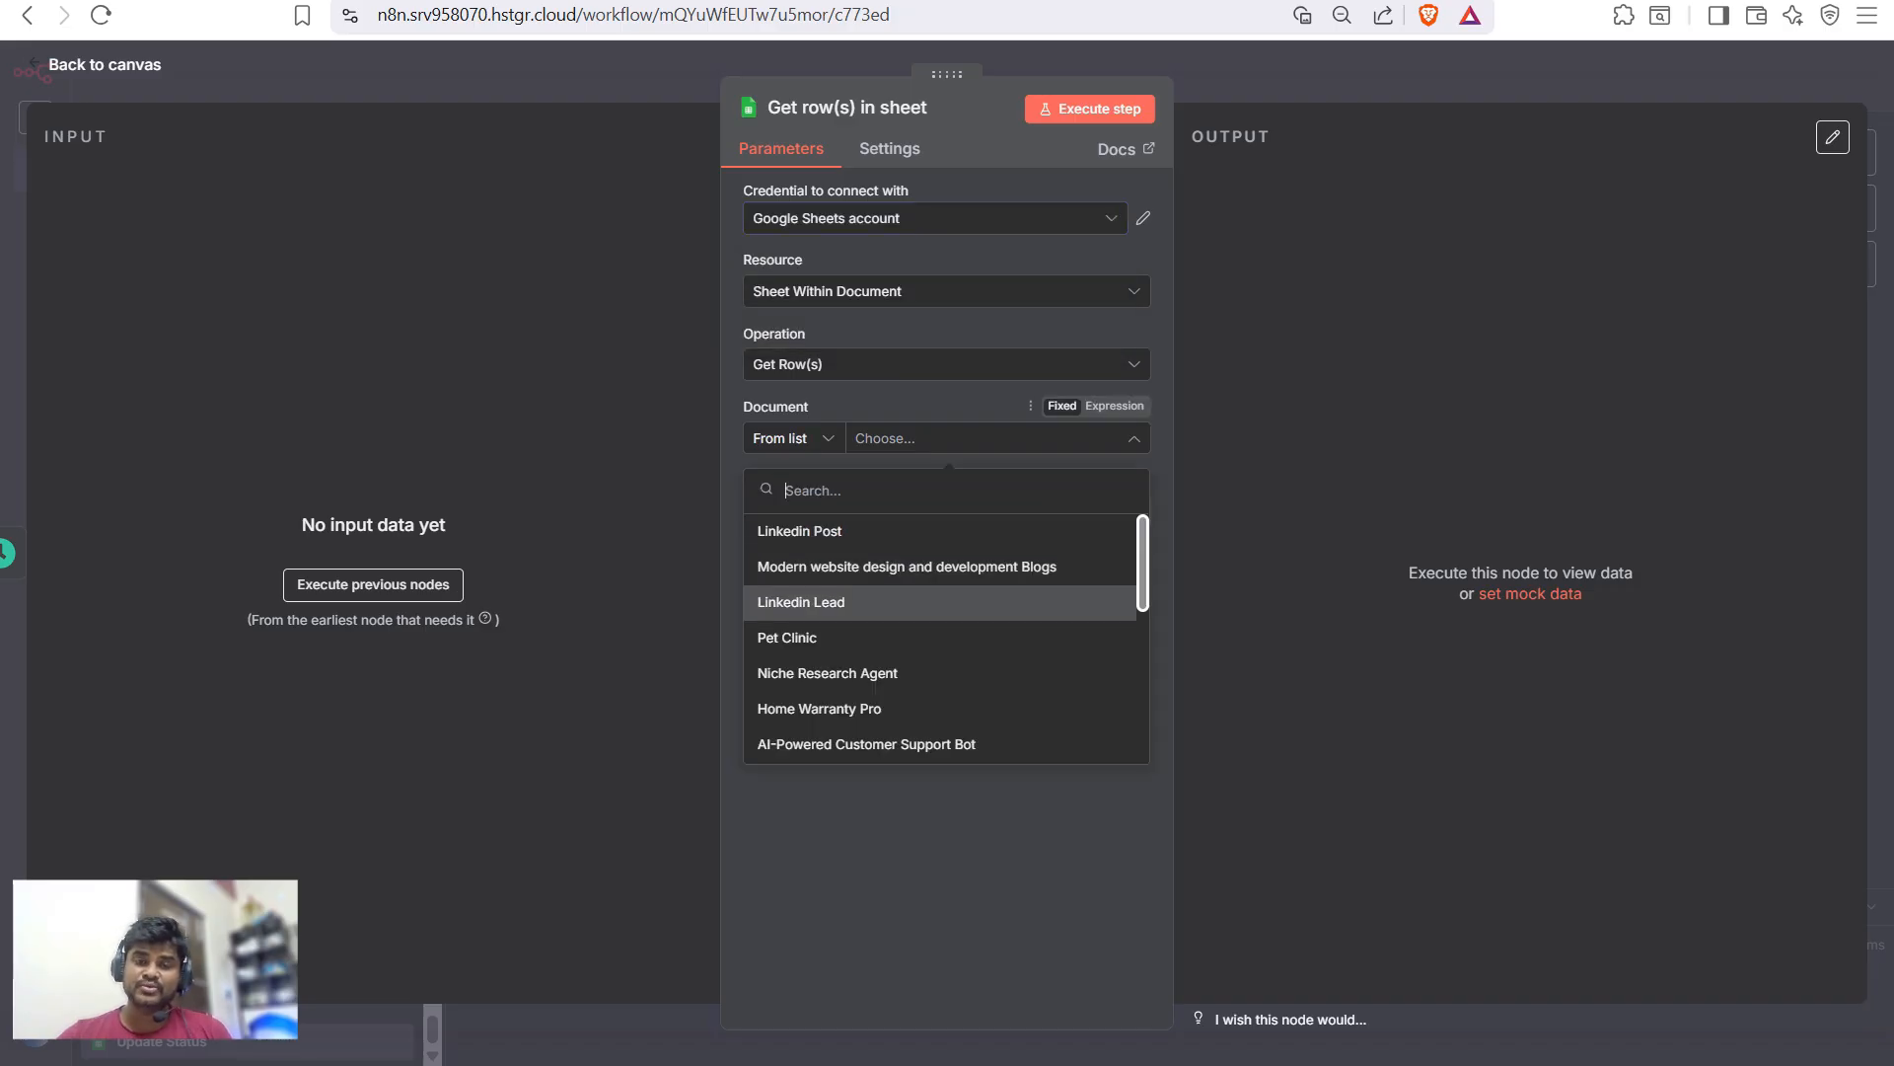
pyautogui.press('Up')
pyautogui.press('Up')
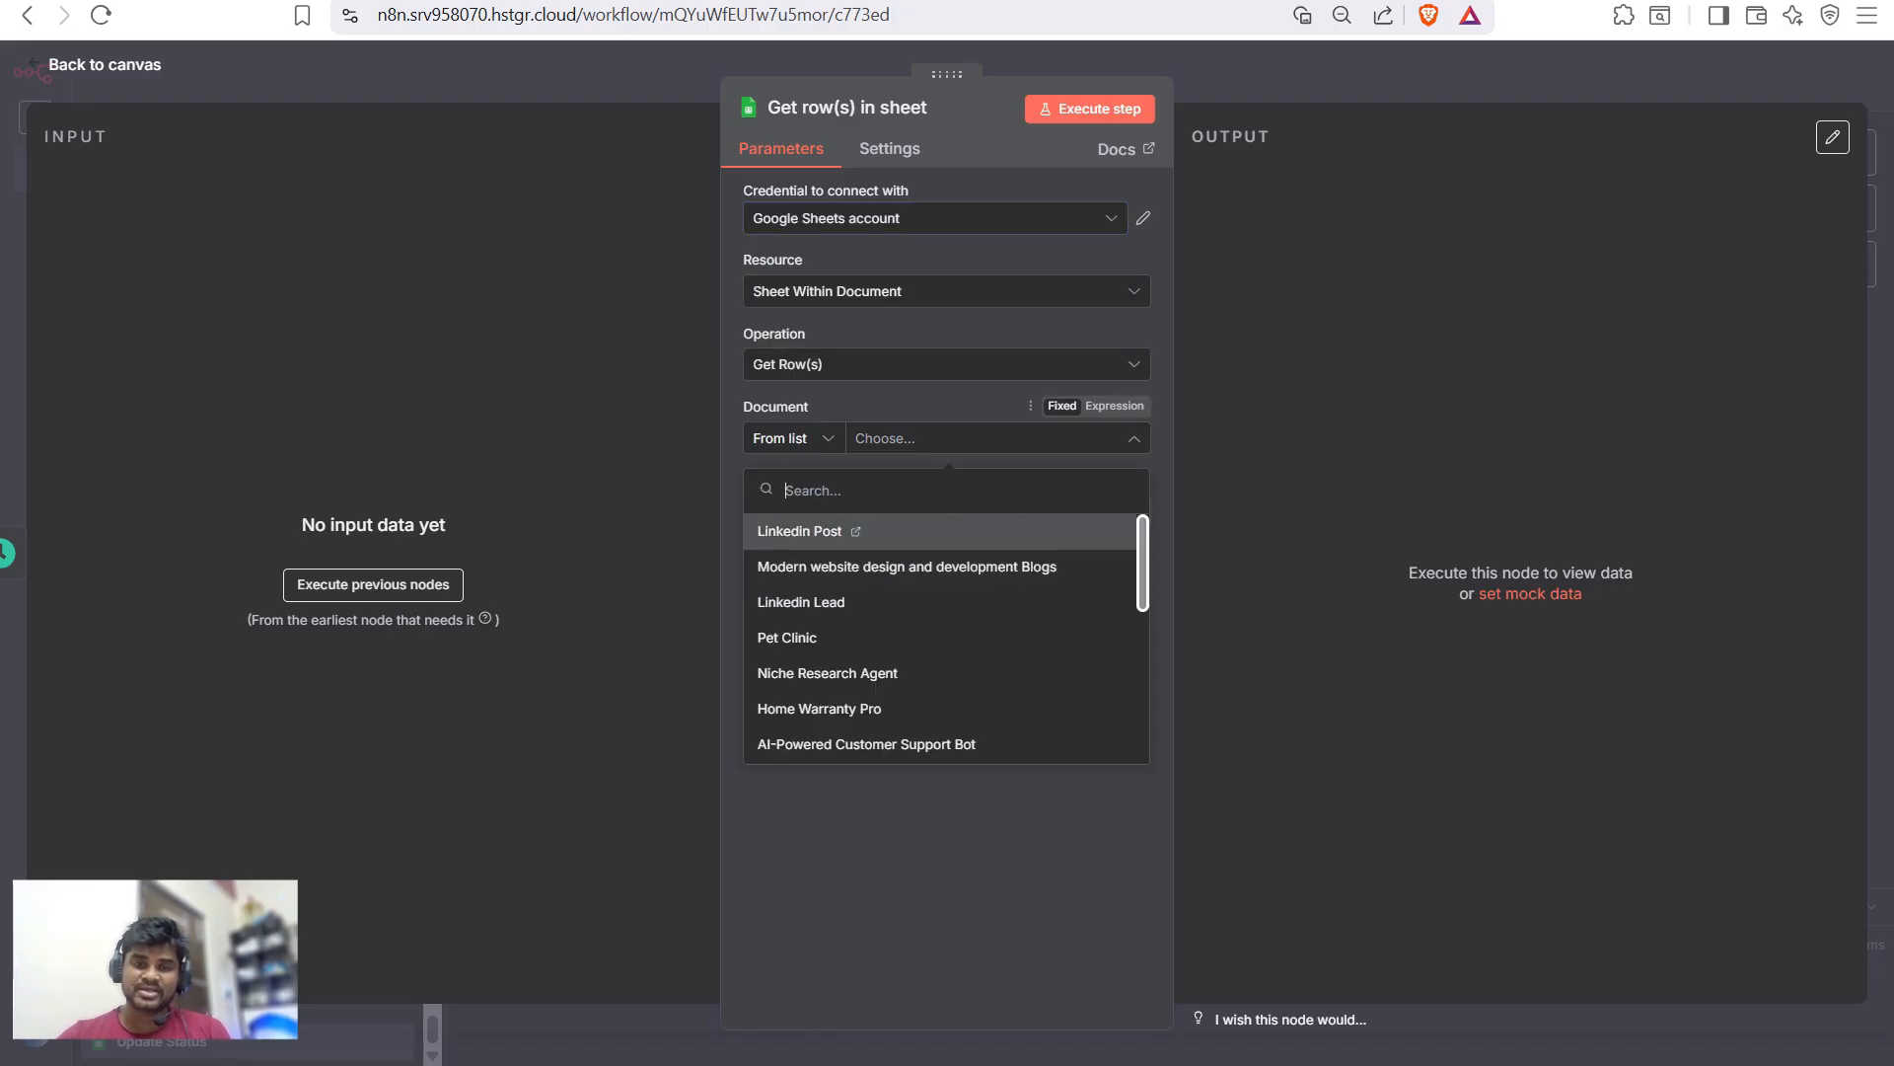
pyautogui.press('Return')
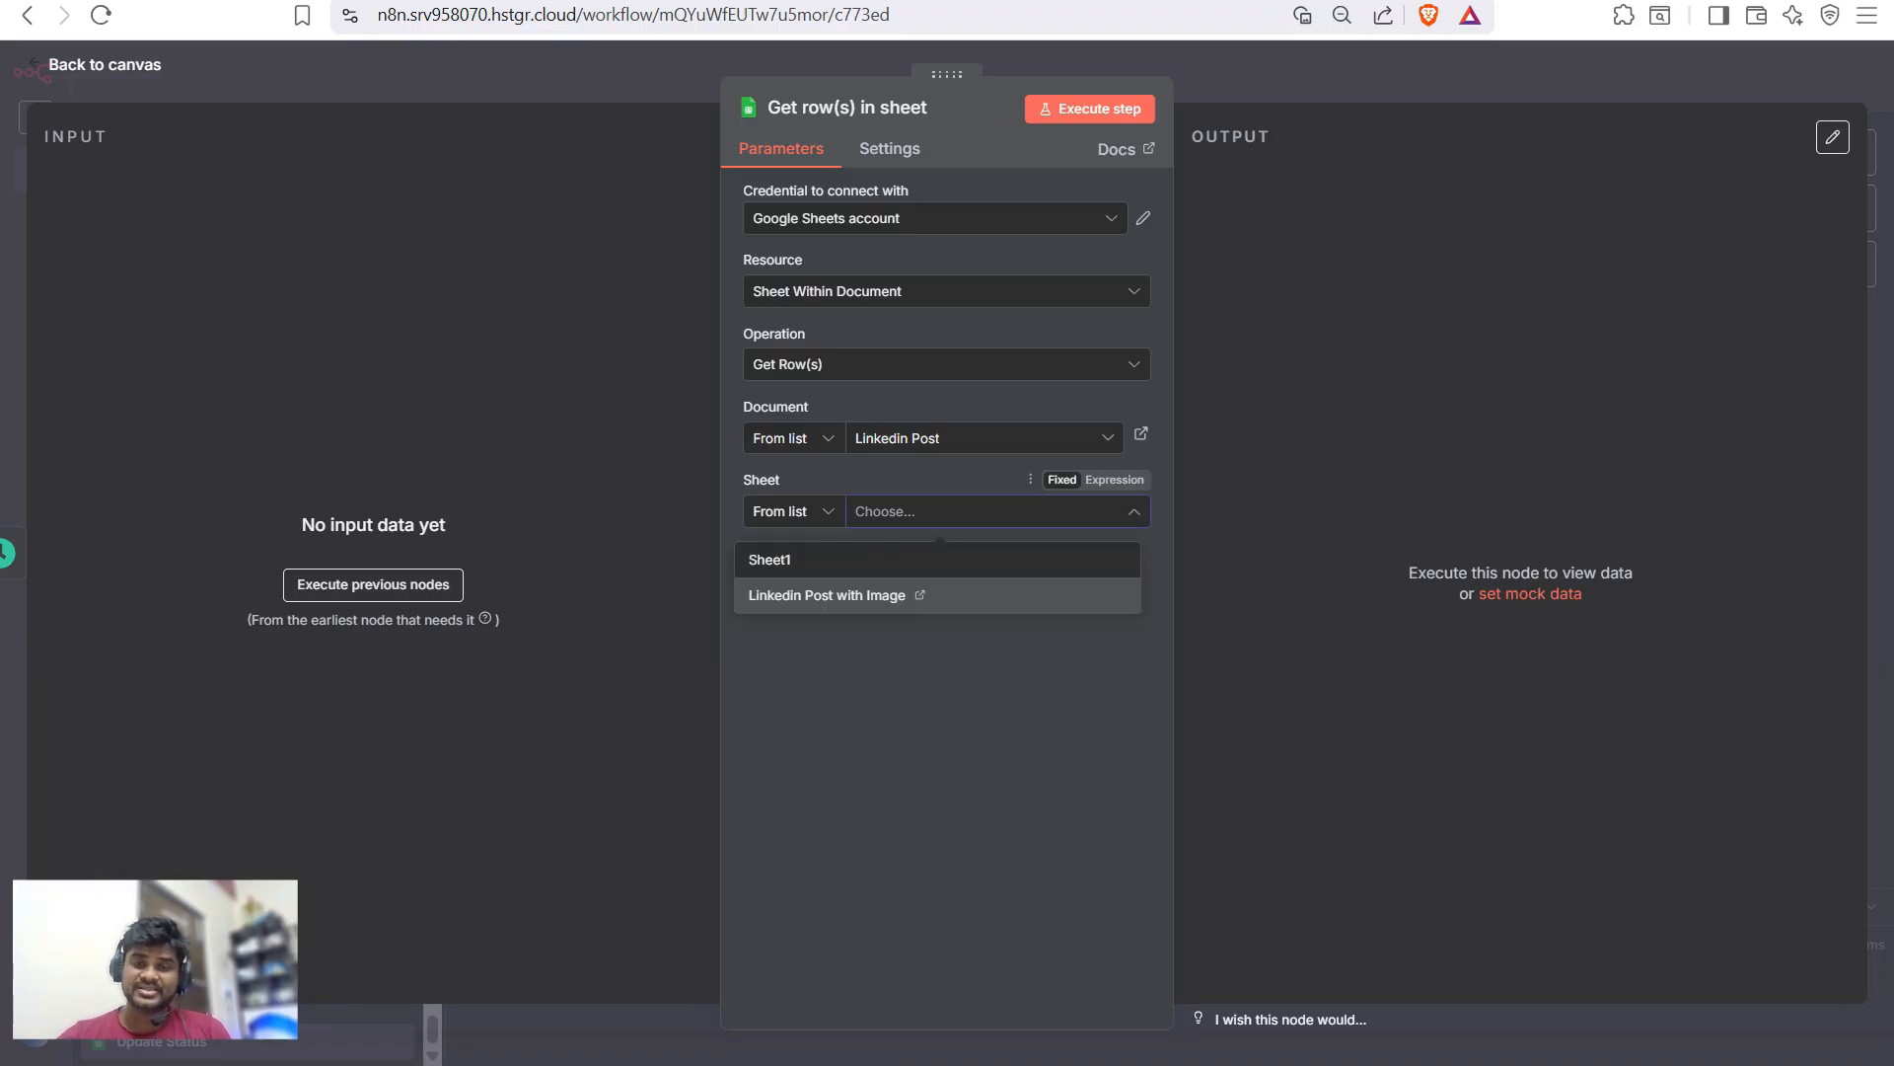
pyautogui.press('Return')
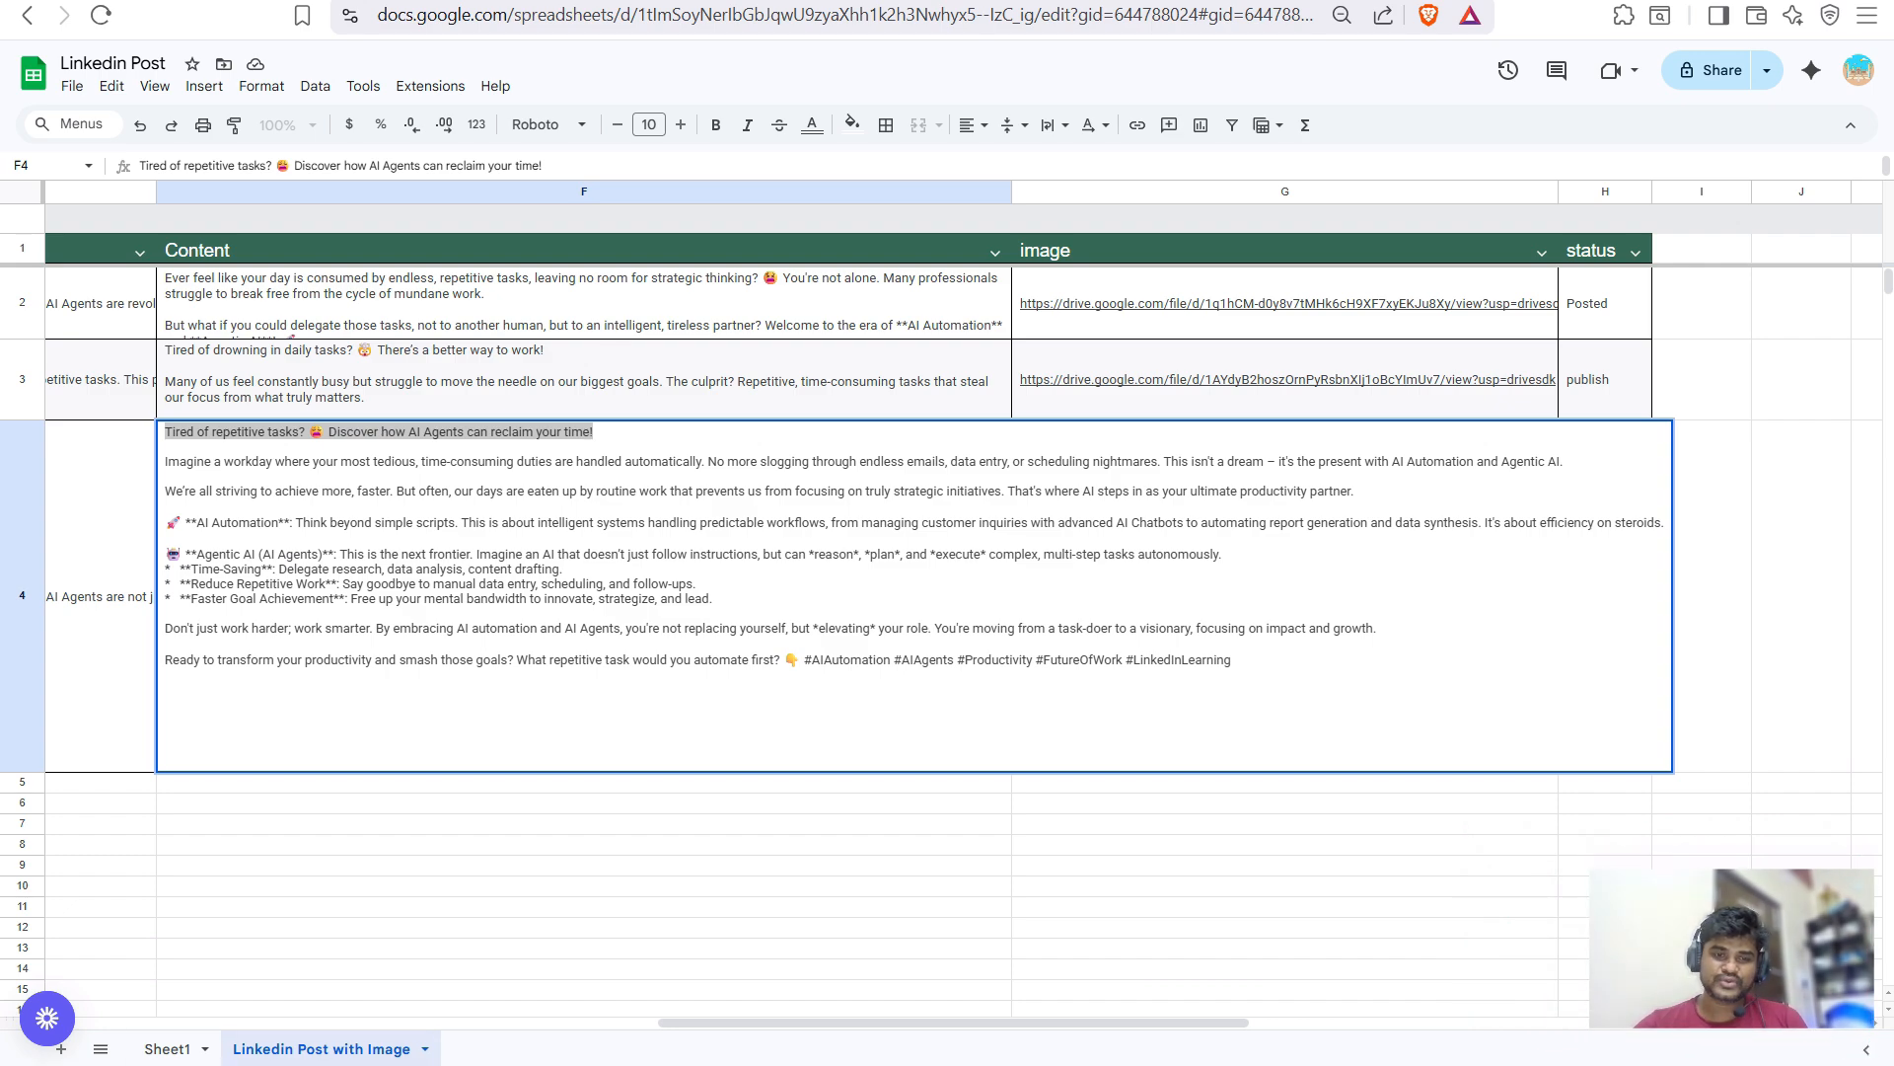
# - Check the post title on Sheet1, then go back to the Linkedin Post with Image sheet
pyautogui.press('Return')
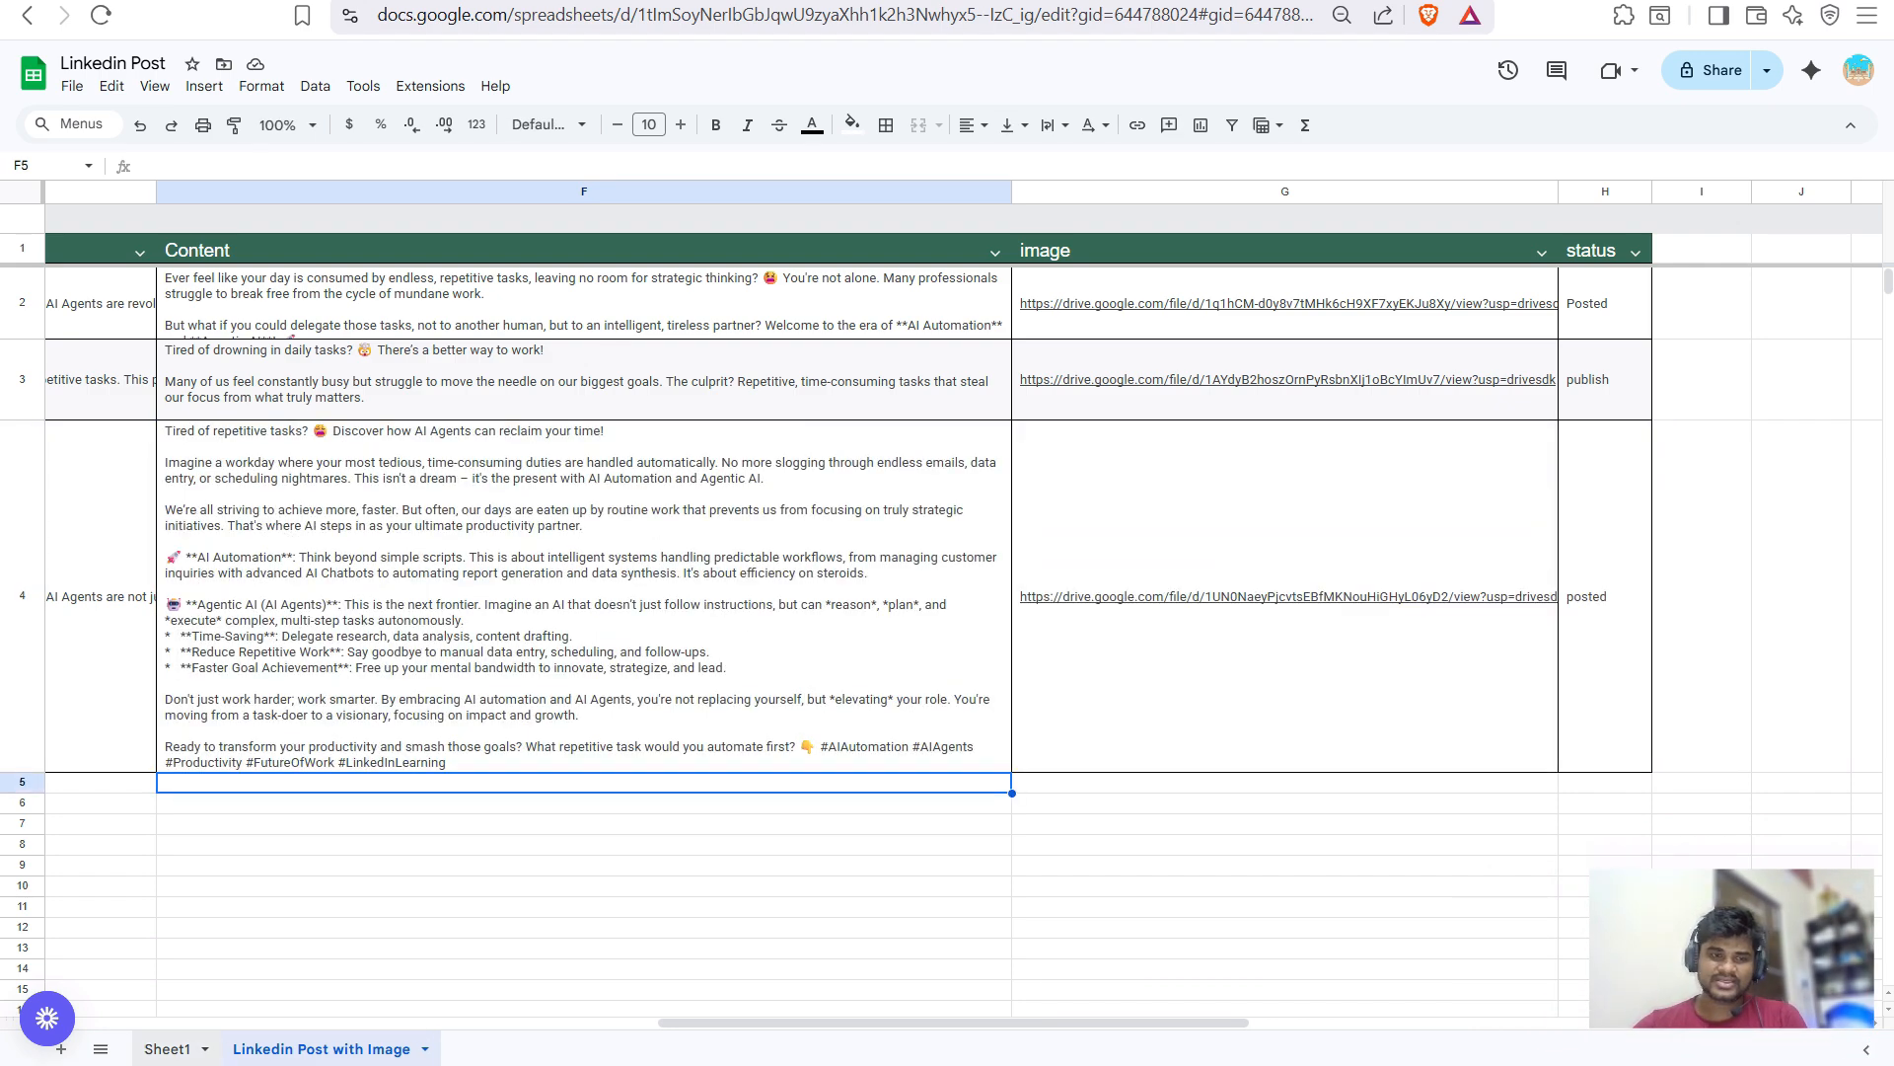
pyautogui.hotkey('ctrl', 'shift', 'pageup')
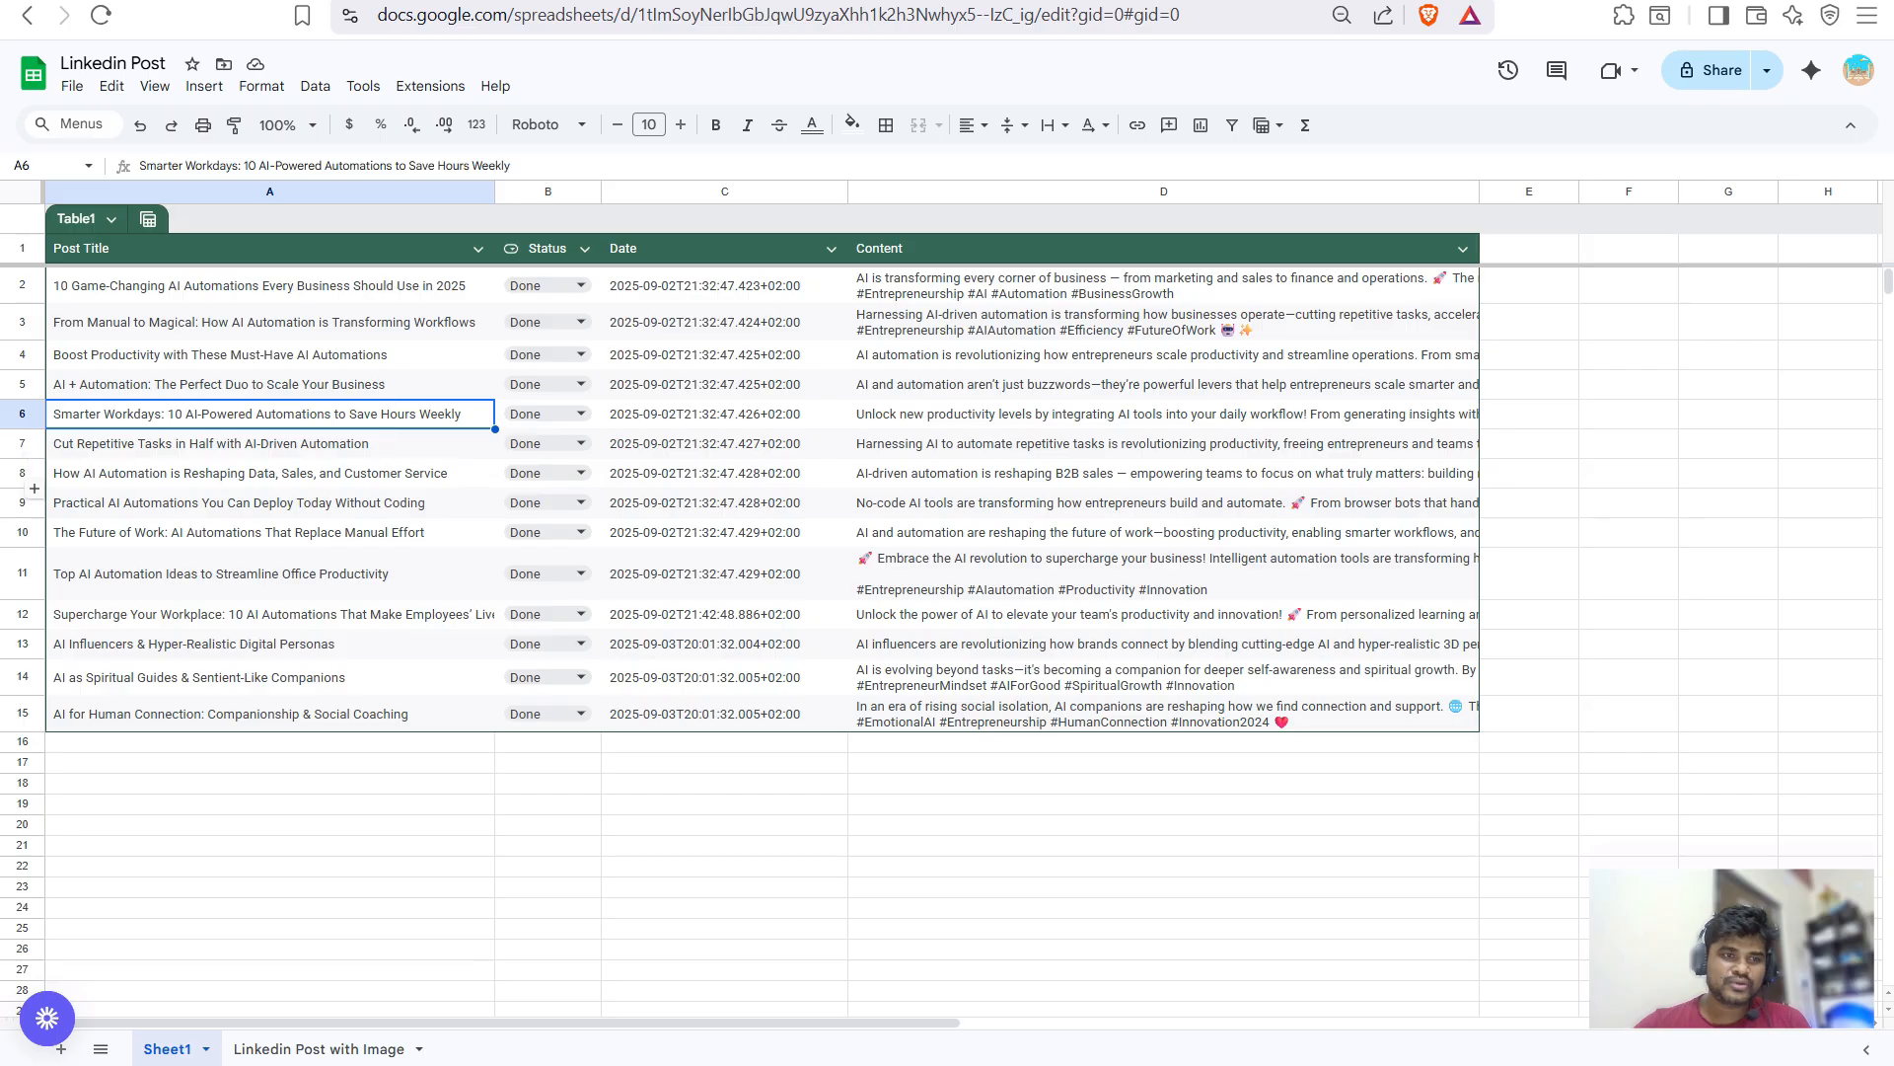
pyautogui.press('Down')
pyautogui.press('Down')
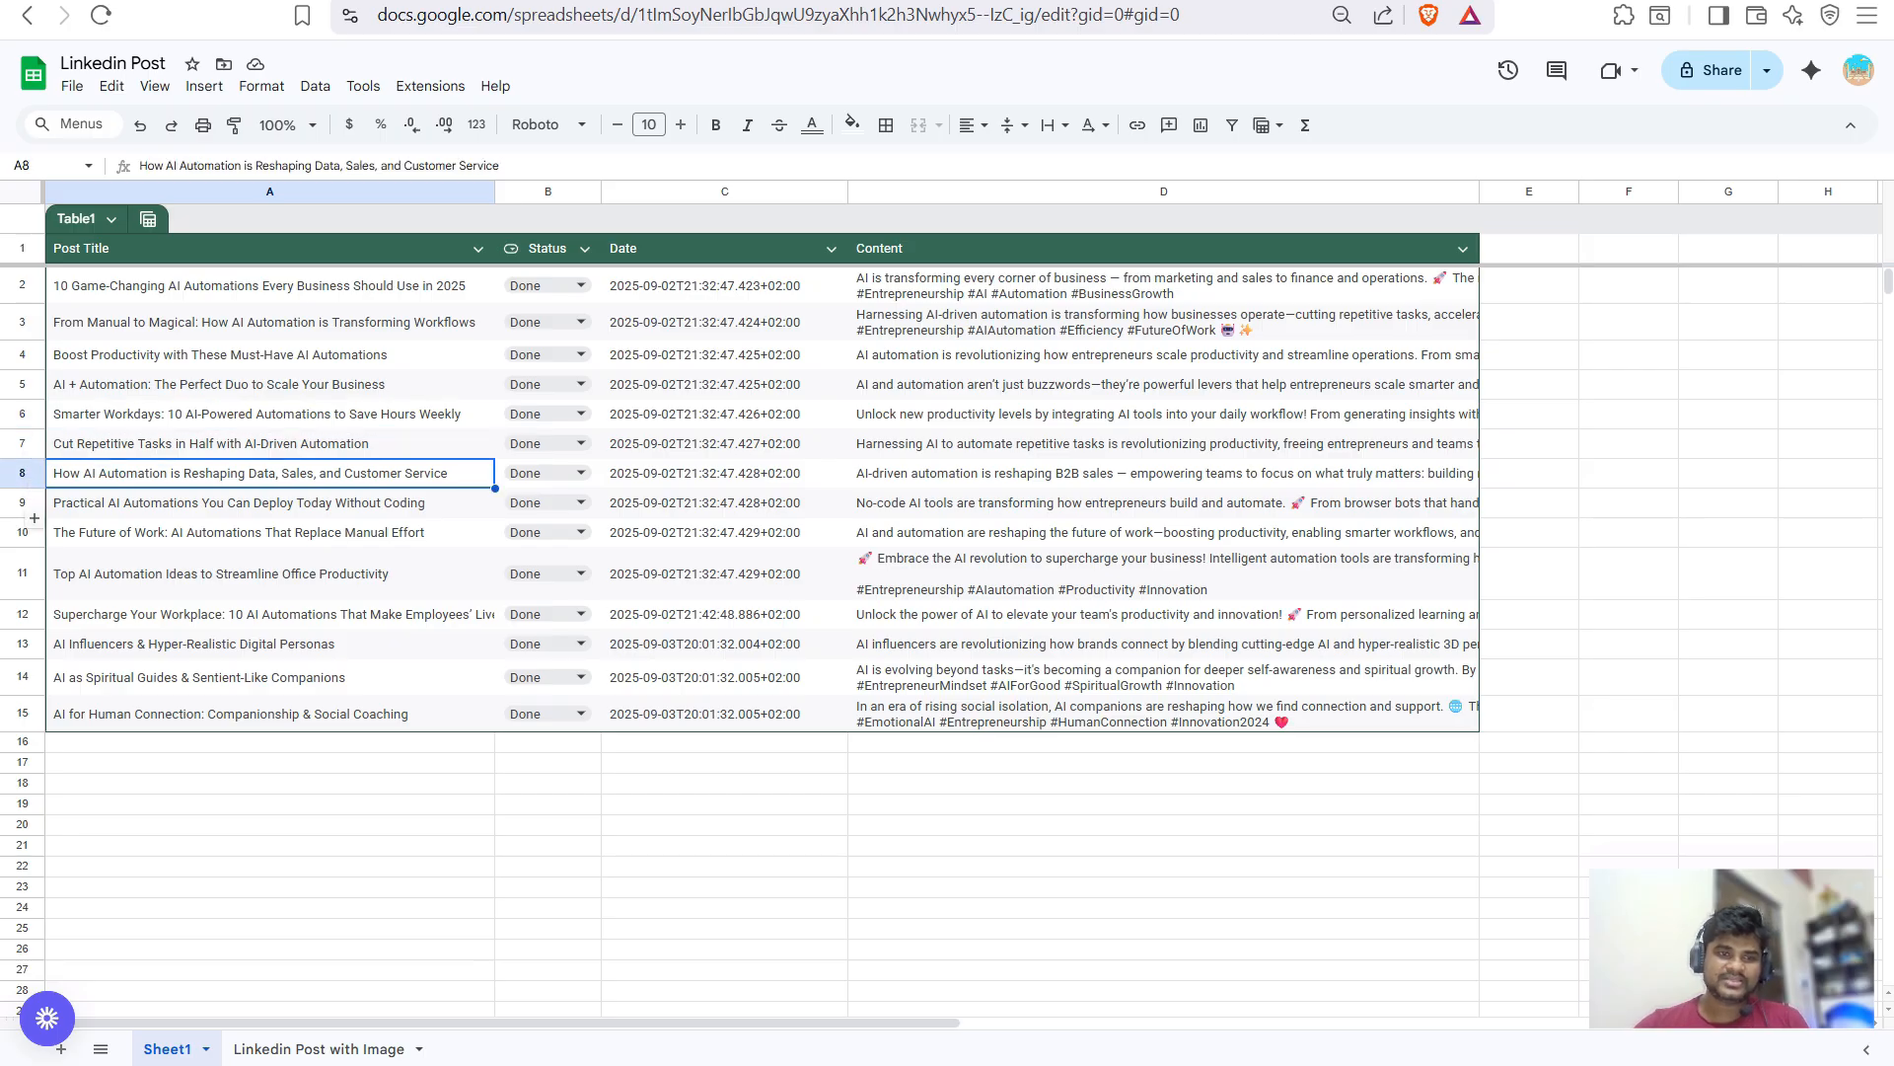
pyautogui.click(319, 1049)
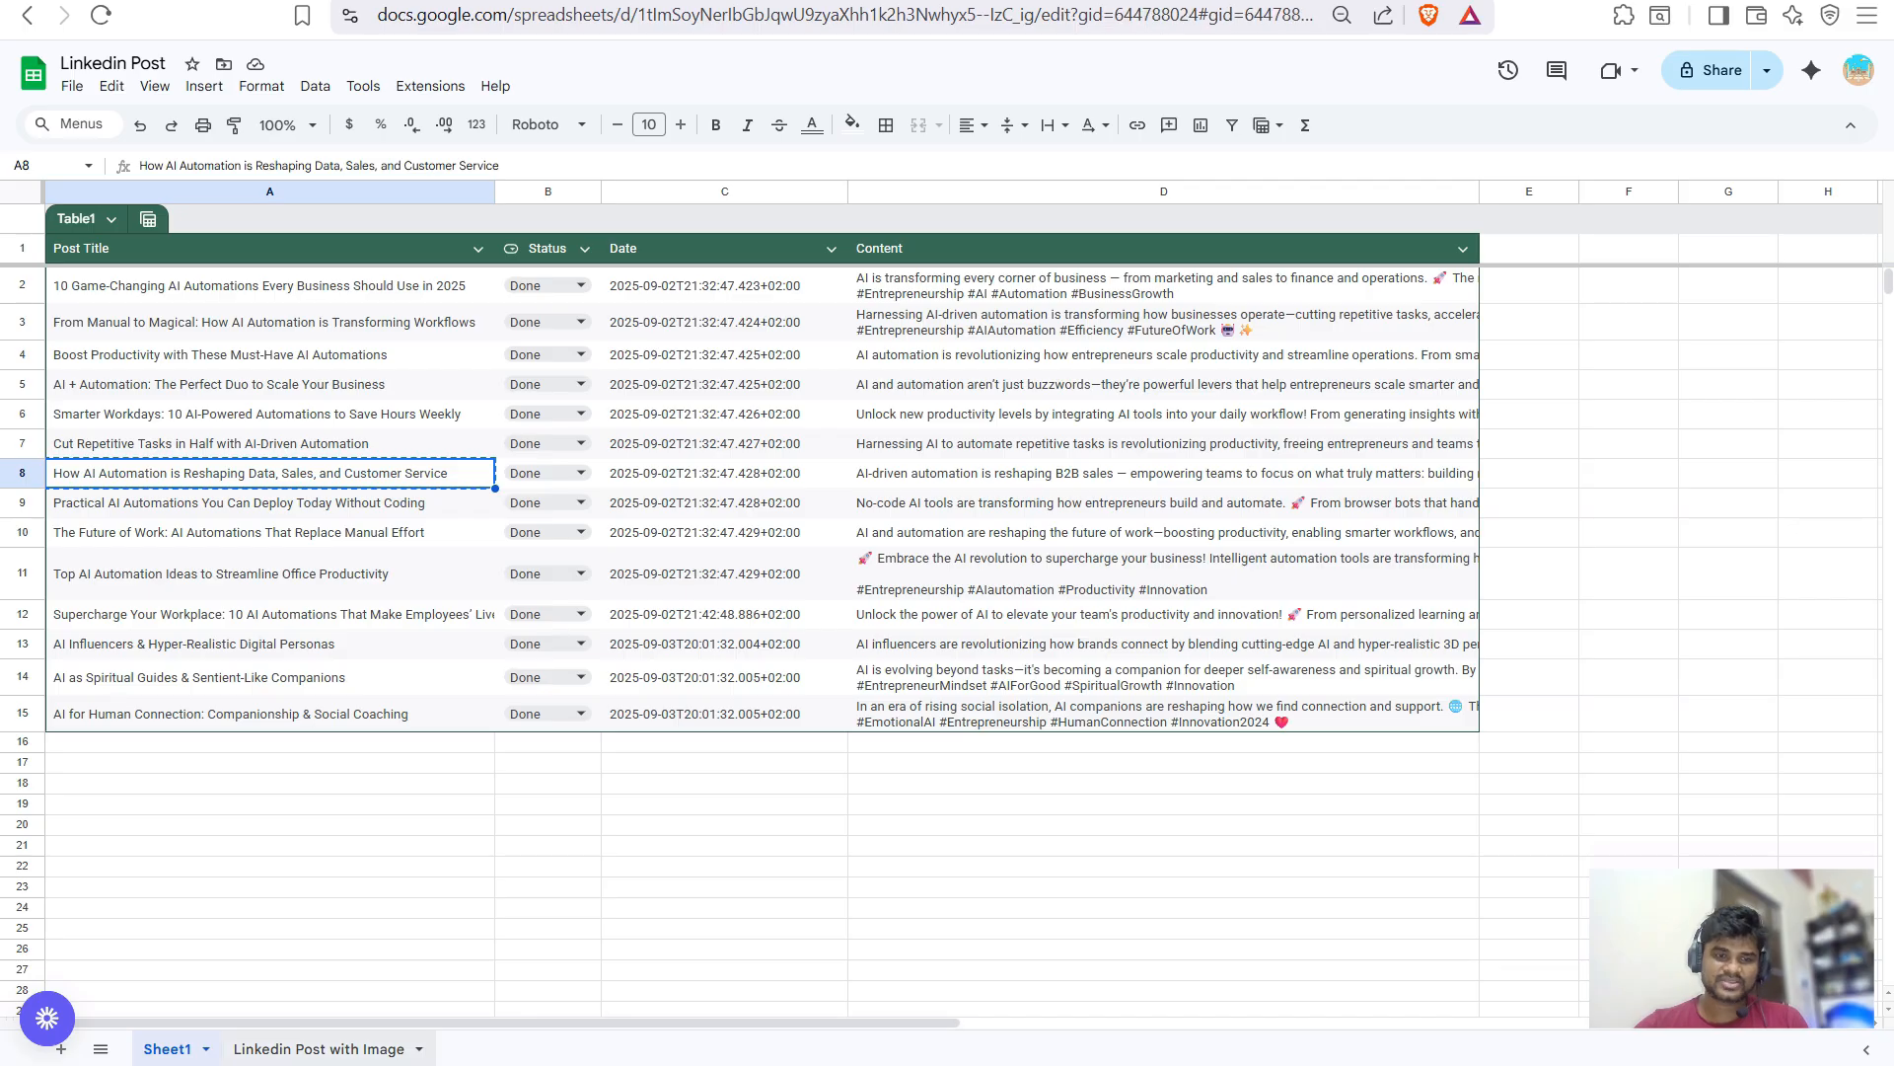
# - Paste the title into row 5's Name, Idea and Text cells, set status Pending, then return to n8n
pyautogui.press('Home')
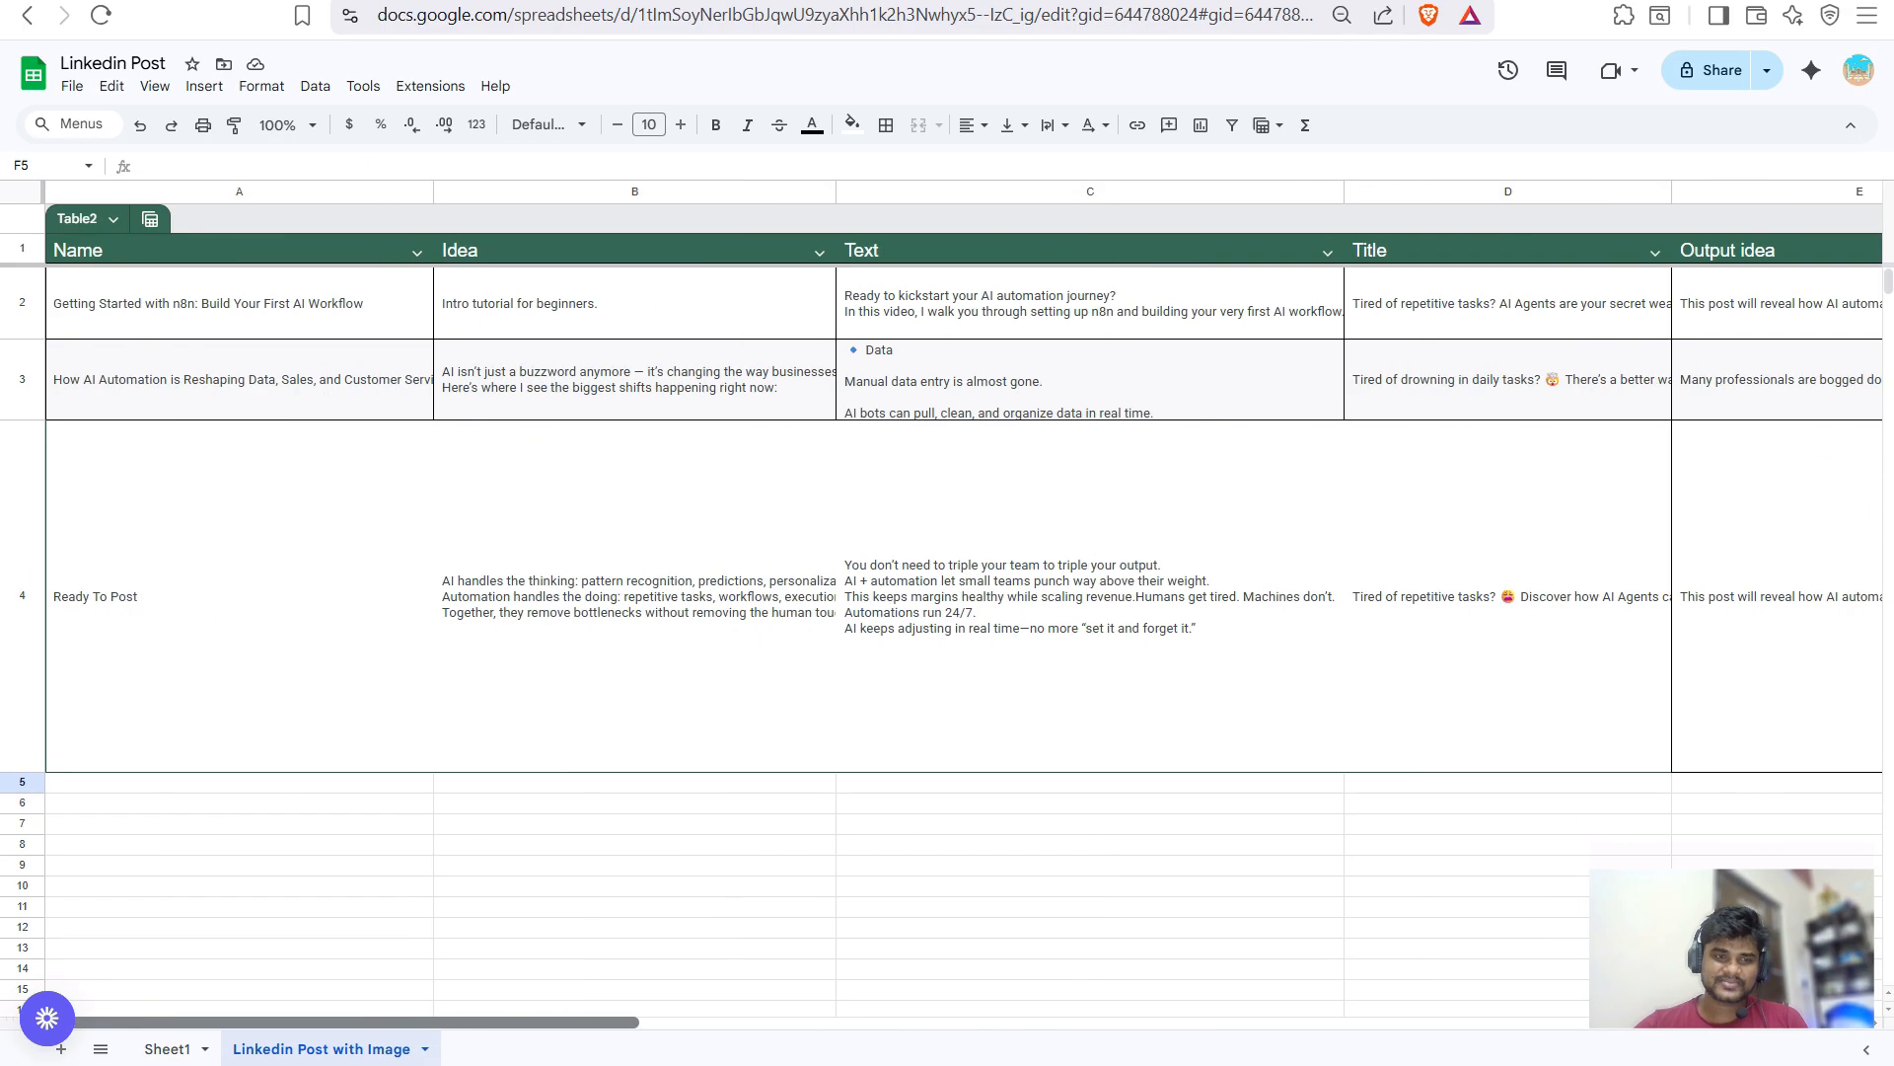
pyautogui.write('How AI Automation is Reshaping Data, Sales, and Customer Service')
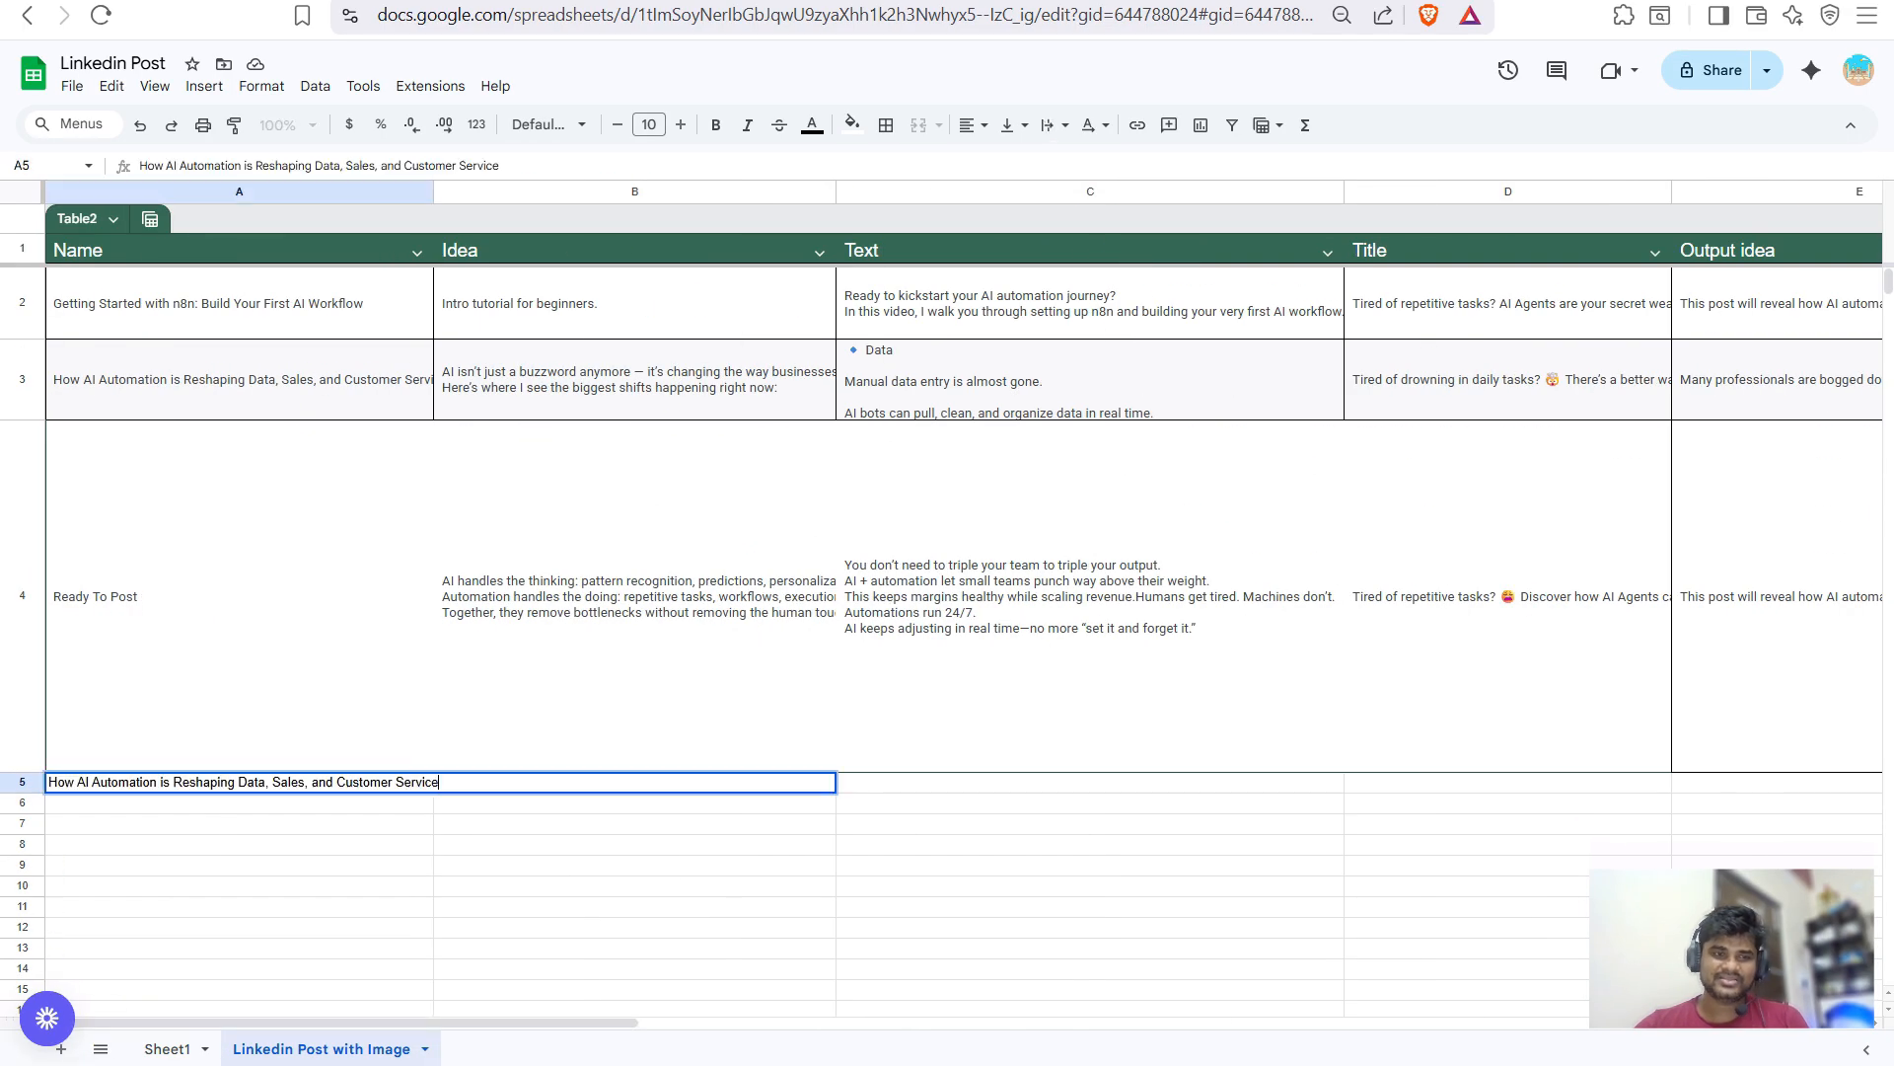
pyautogui.press('Tab')
pyautogui.write('How AI Automation is Reshaping Data, Sales, and Customer Service')
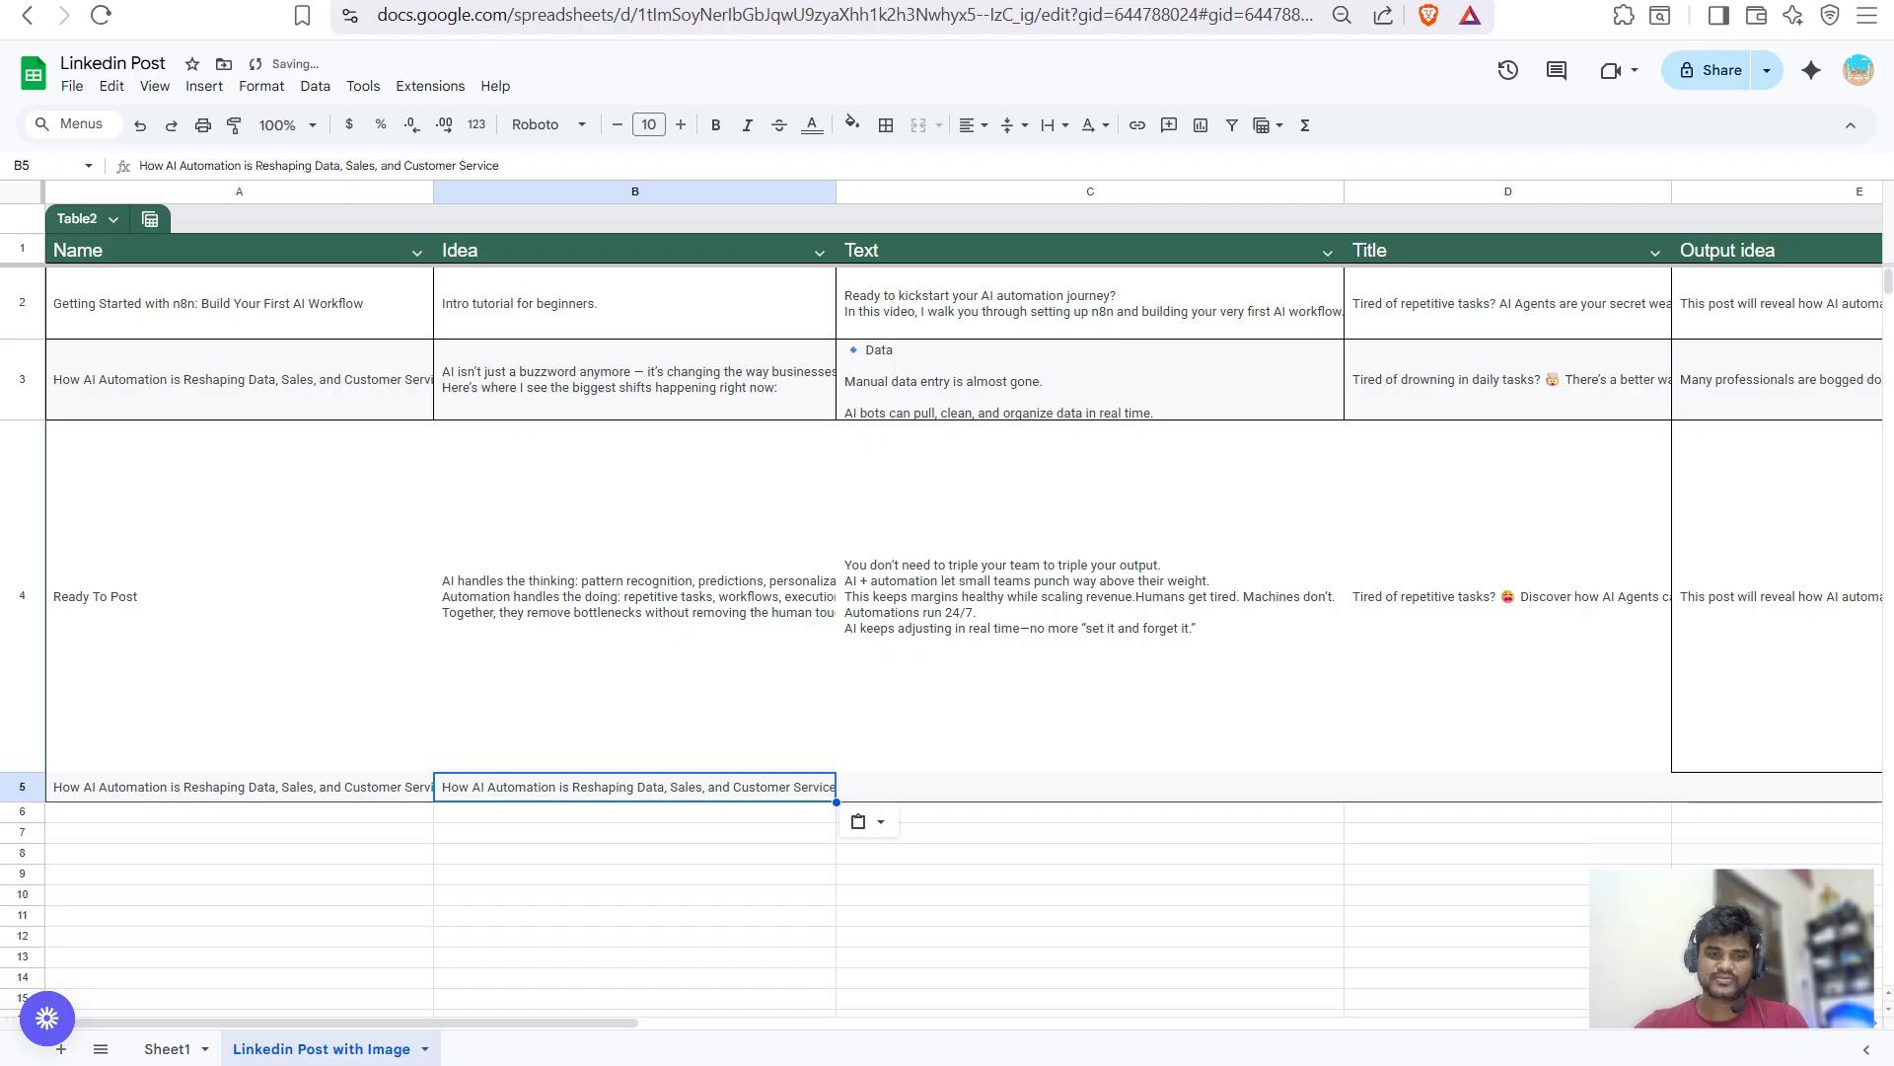
pyautogui.press('Tab')
pyautogui.write('How AI Automation is Reshaping Data, Sales, and Customer Service')
pyautogui.press('Tab')
pyautogui.press('Tab')
pyautogui.press('Tab')
pyautogui.press('Tab')
pyautogui.press('Tab')
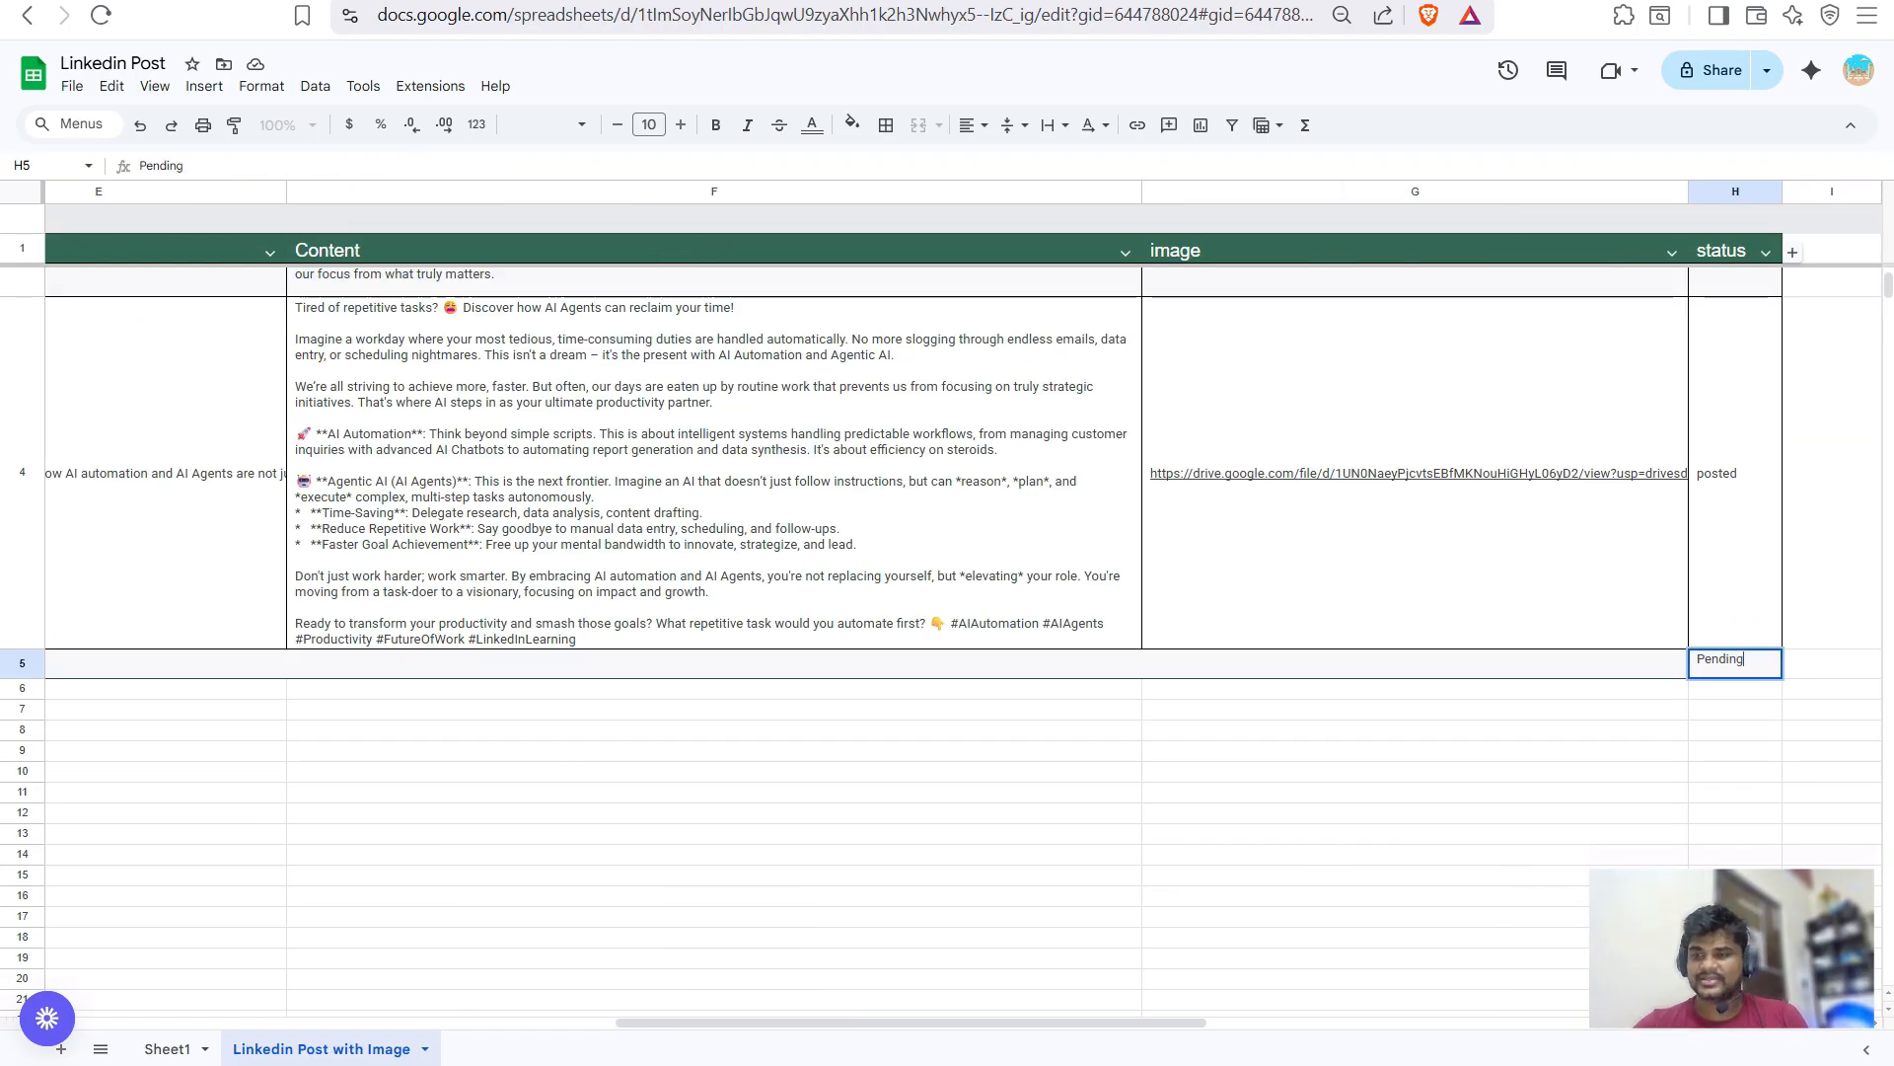
pyautogui.click(1415, 771)
pyautogui.hotkey('ctrl', 'Tab')
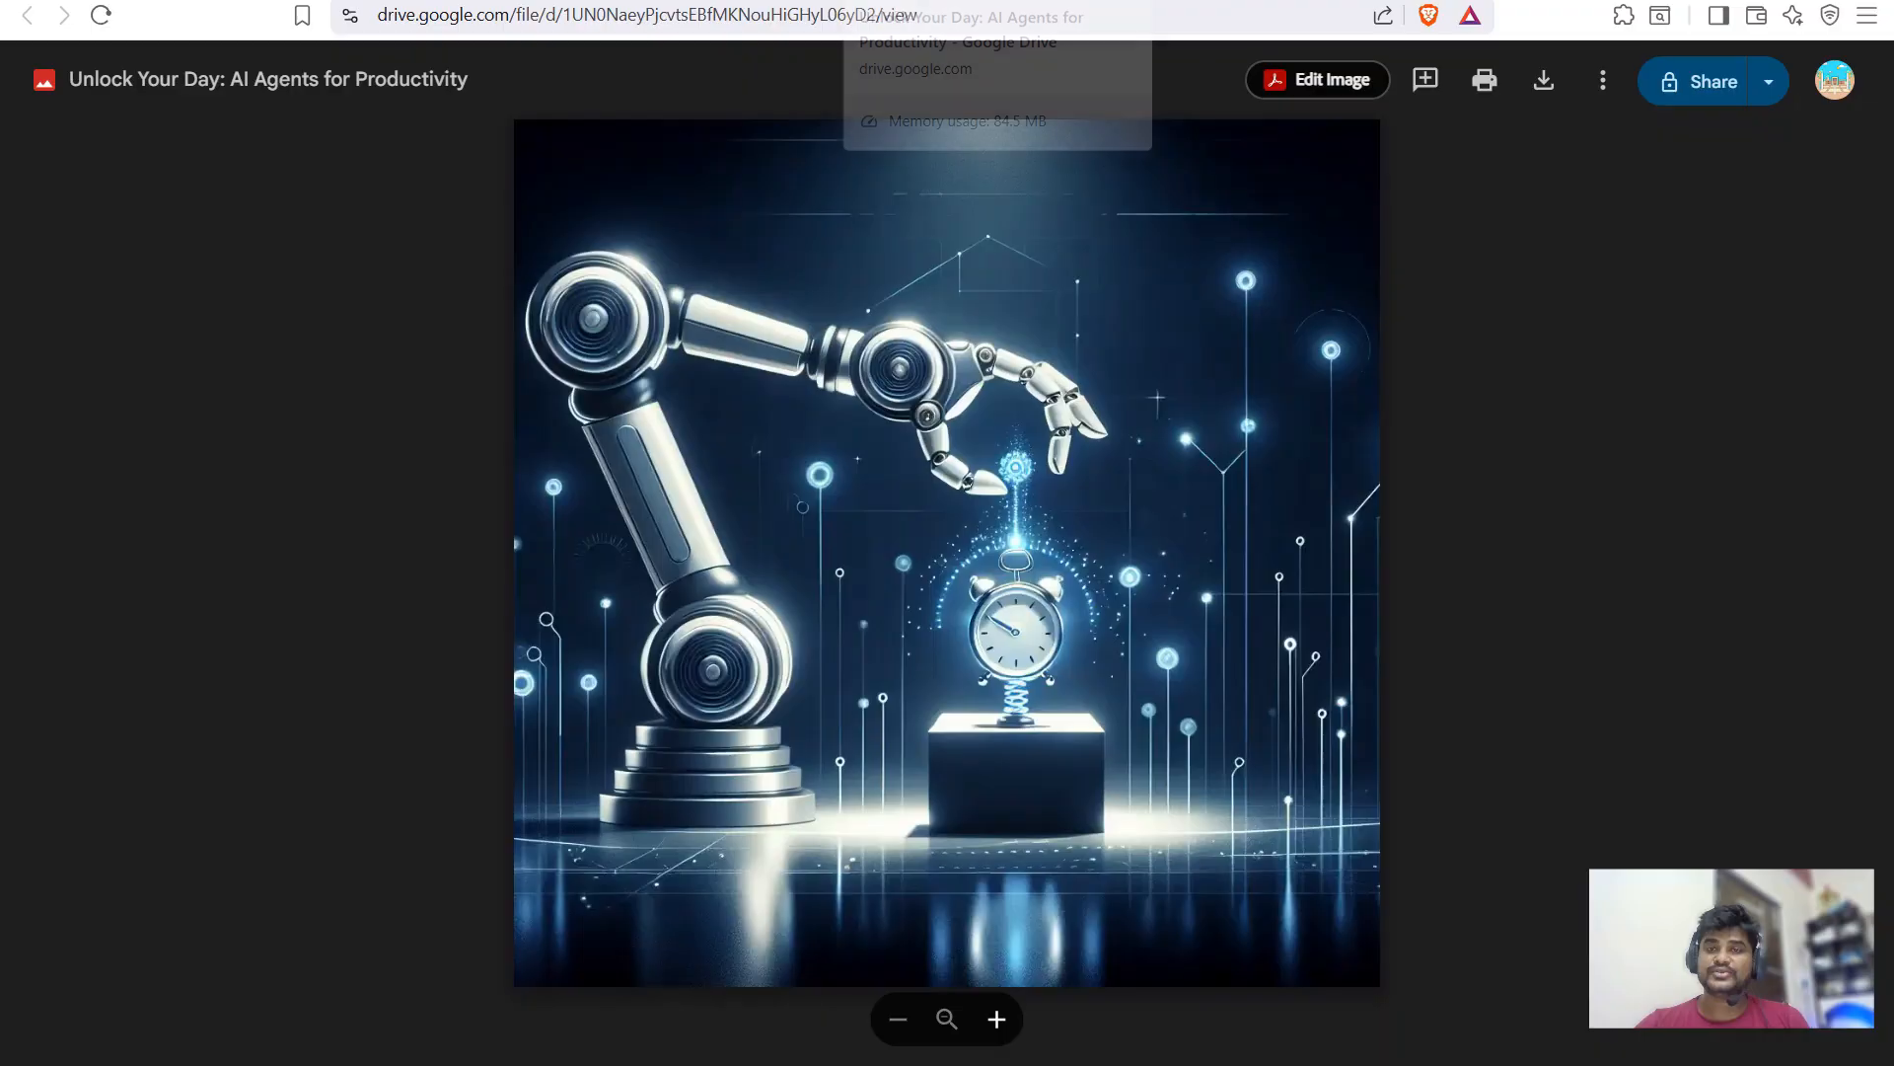
pyautogui.hotkey('ctrl', 'Tab')
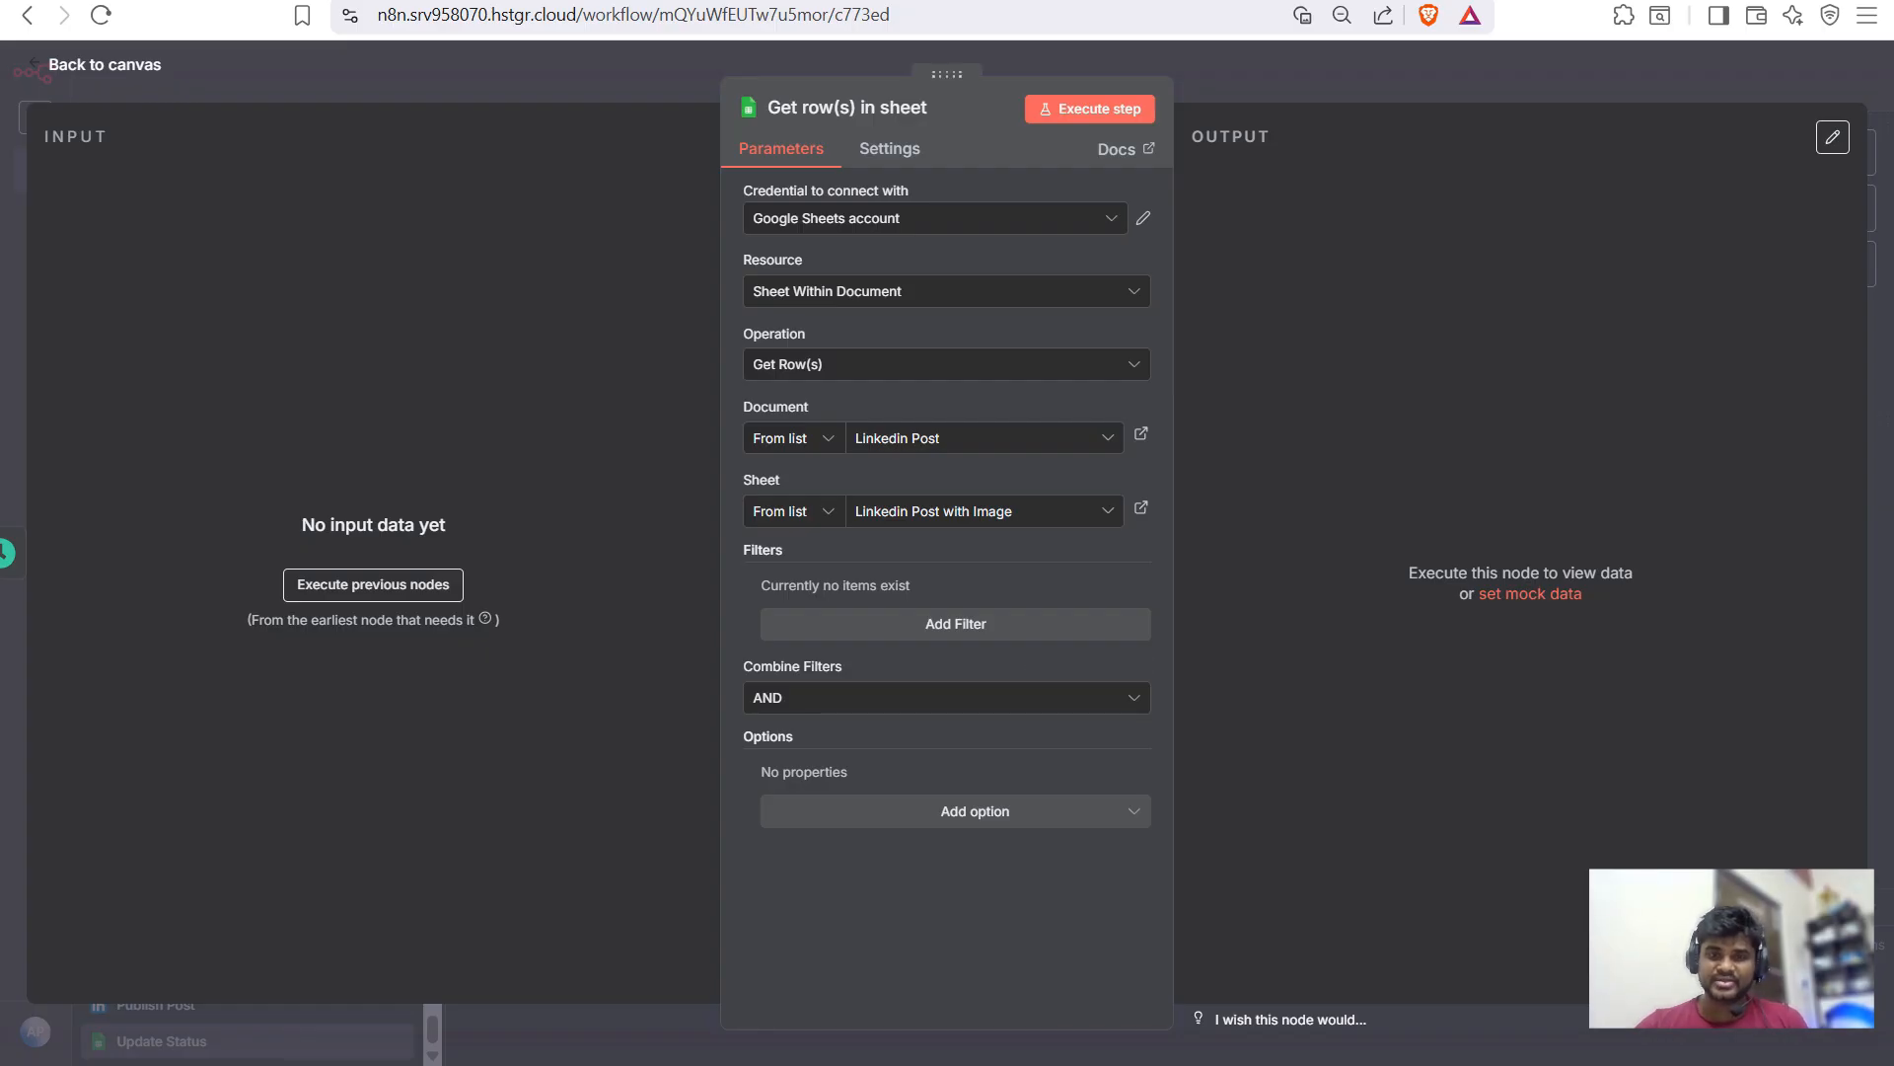
# - Add a filter to Get row(s) in sheet on the status column with value Pending
pyautogui.click(955, 624)
pyautogui.click(937, 618)
pyautogui.press('Up')
pyautogui.press('Up')
pyautogui.press('Up')
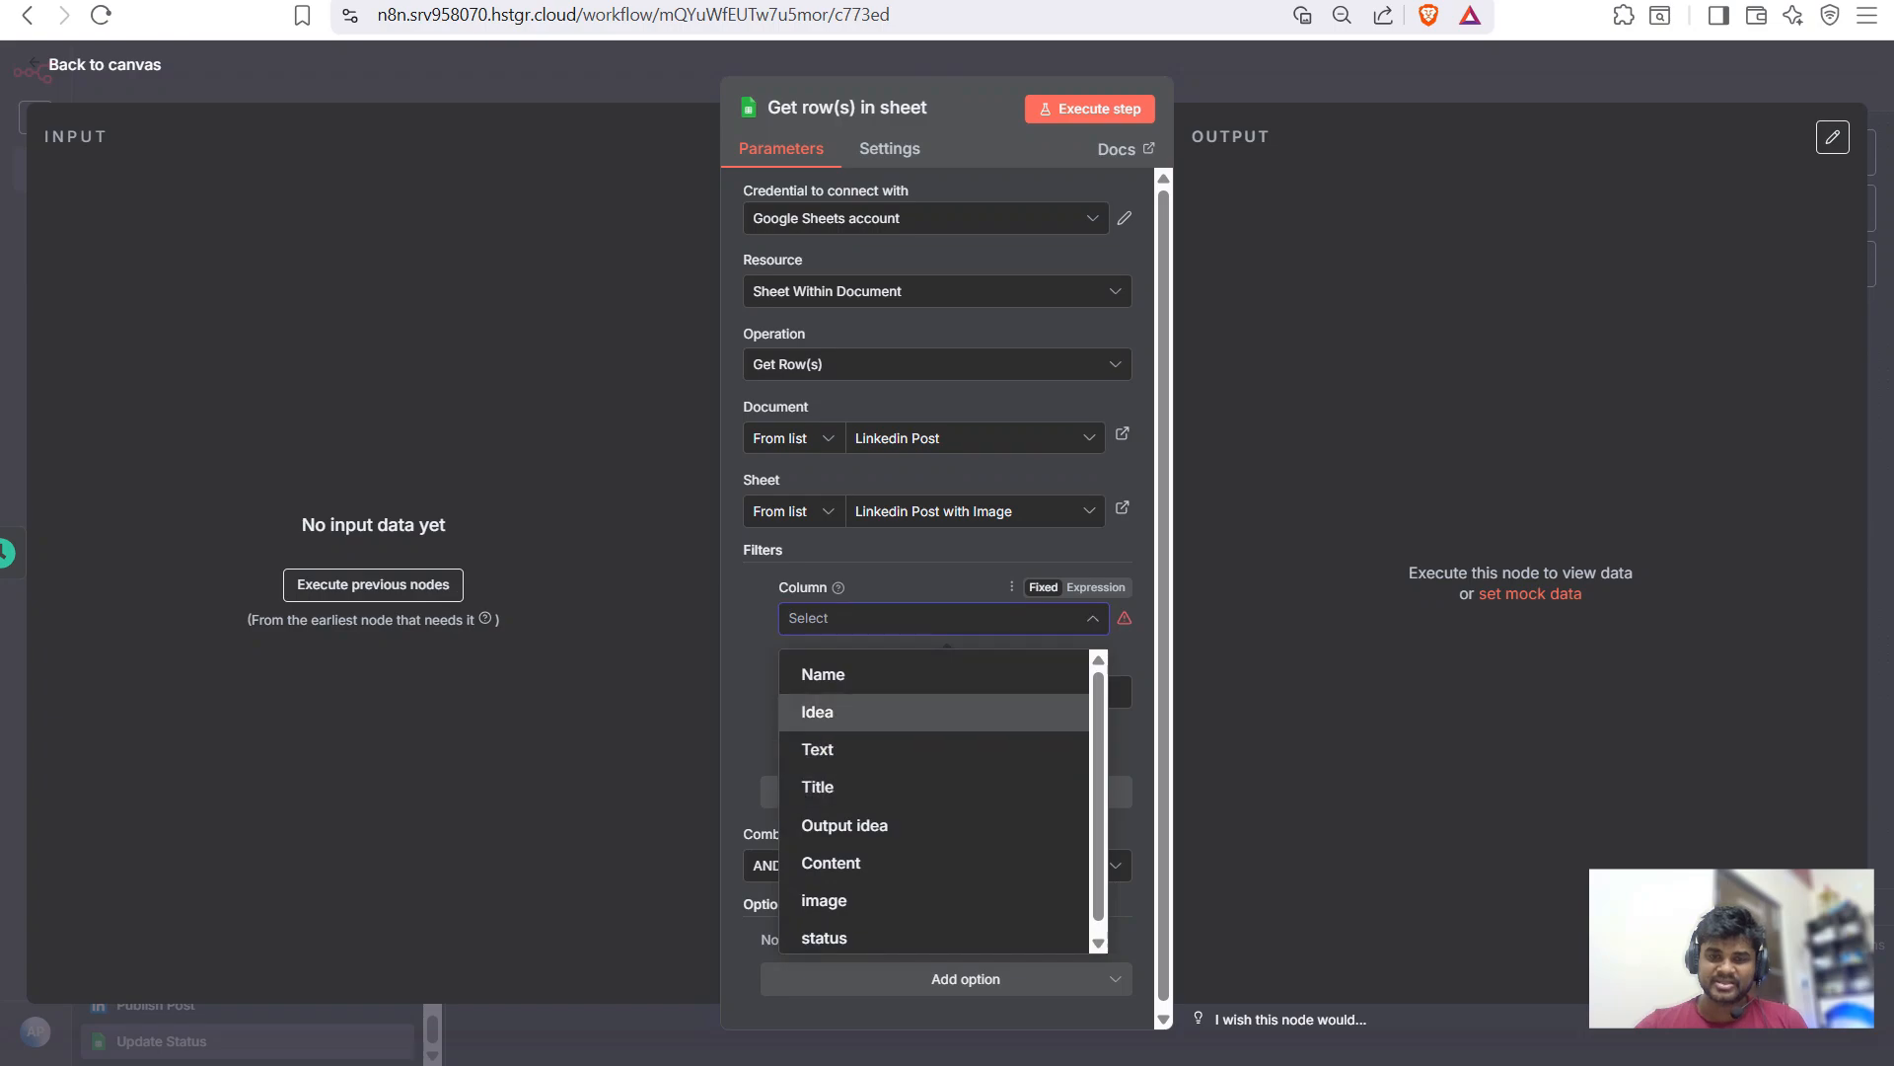
pyautogui.press('Return')
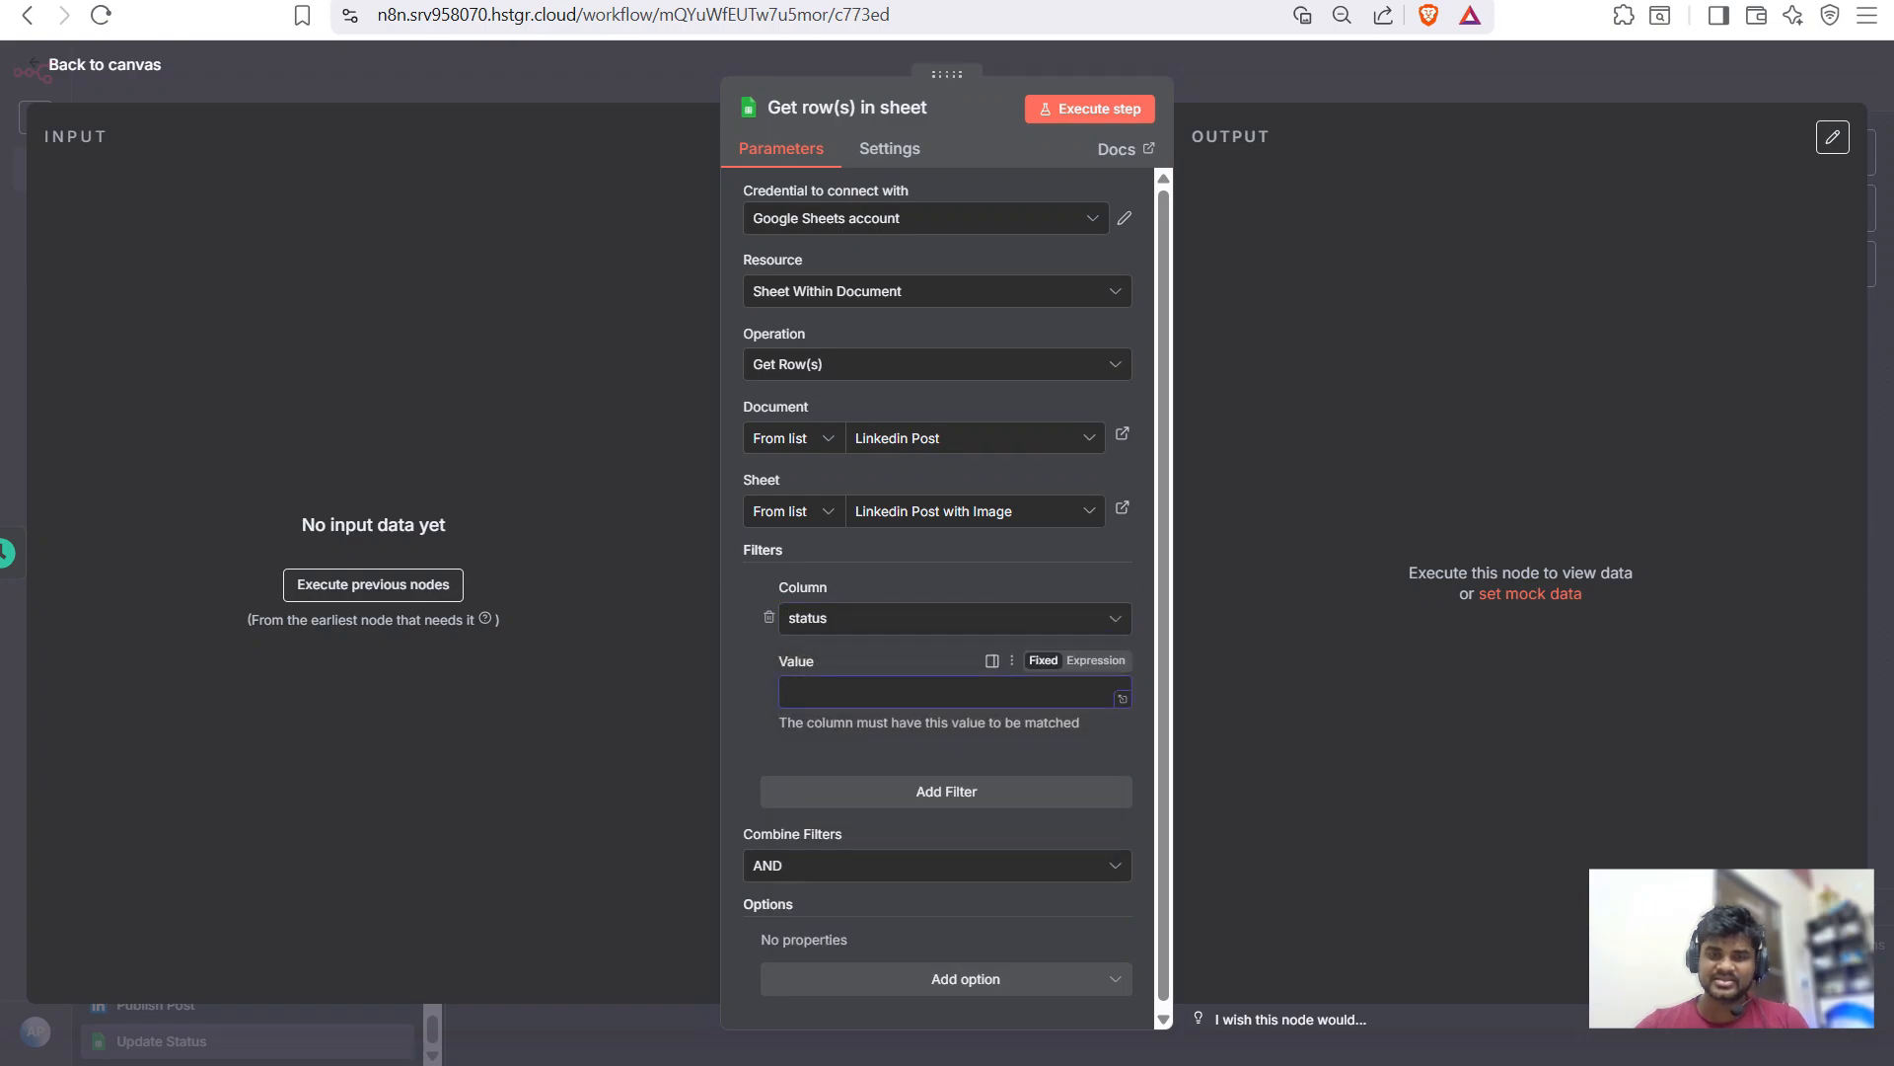
pyautogui.write('Pending')
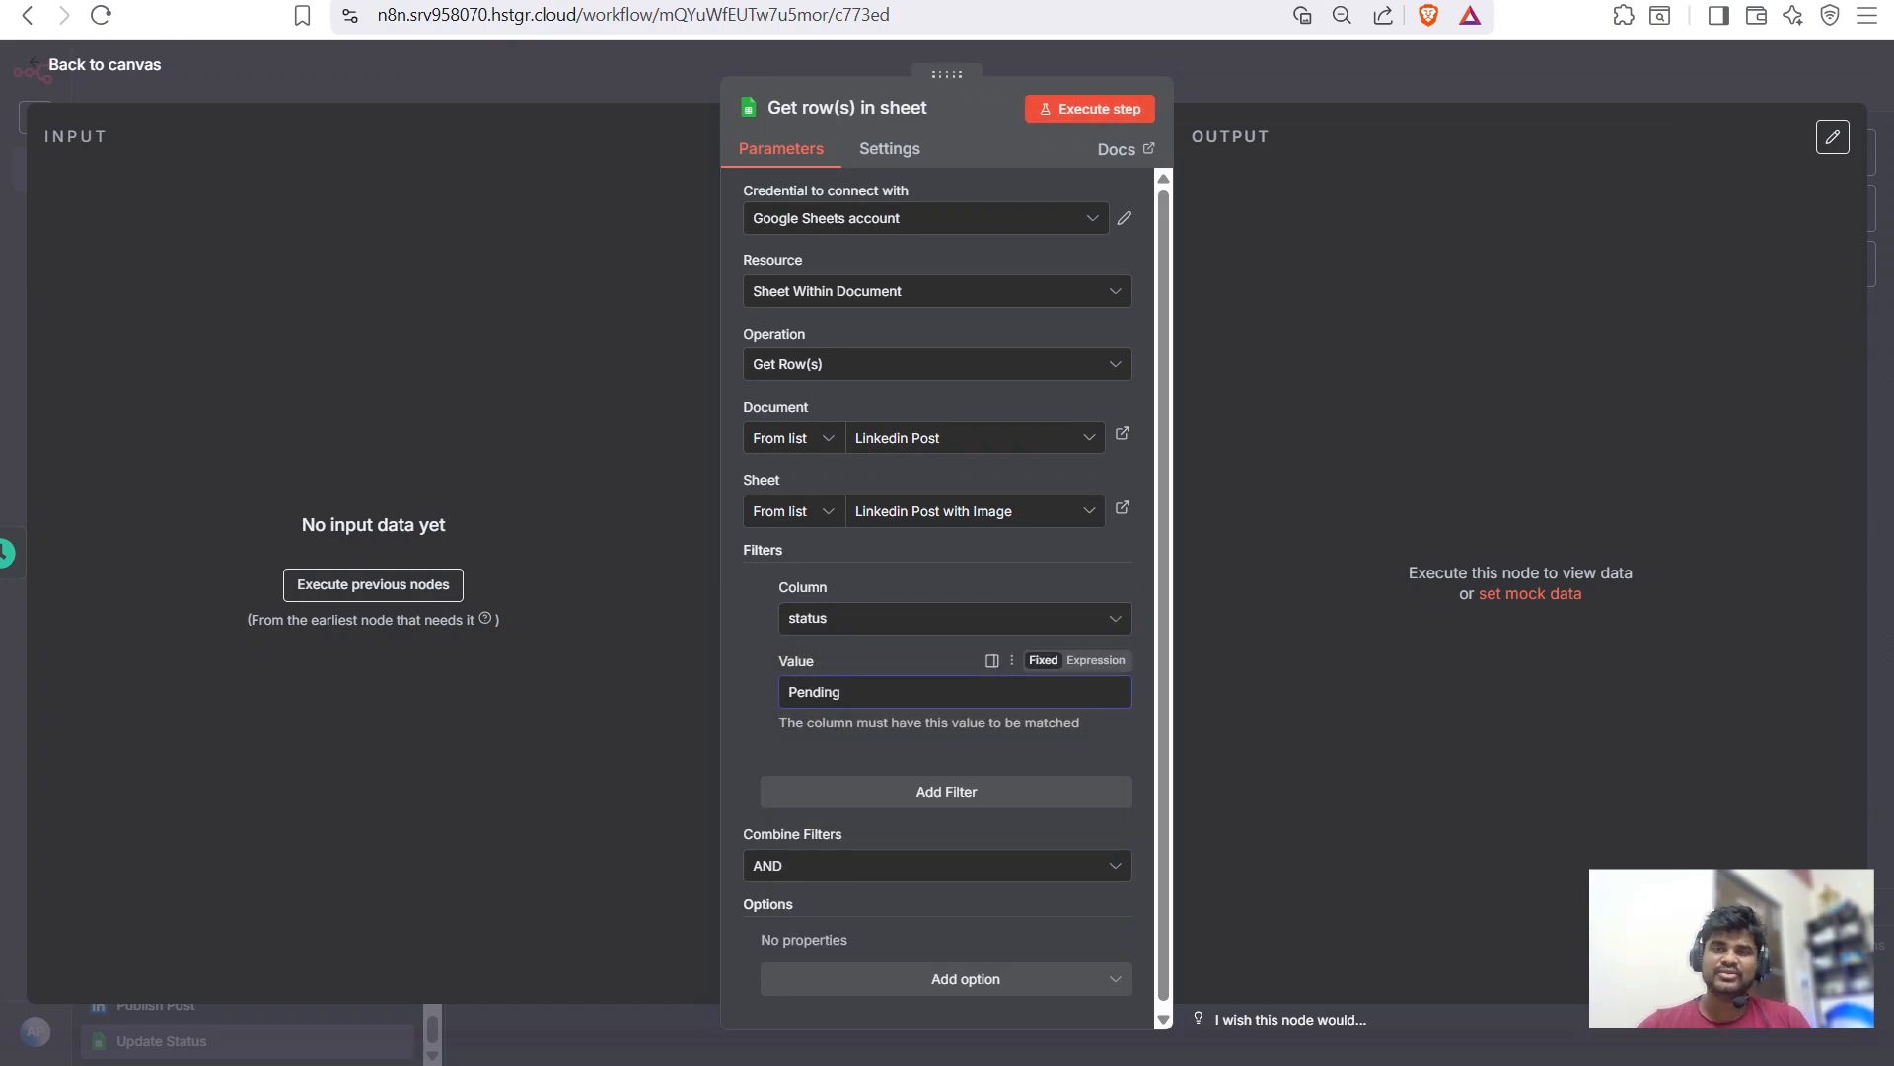
pyautogui.hotkey('ctrl', 'Tab')
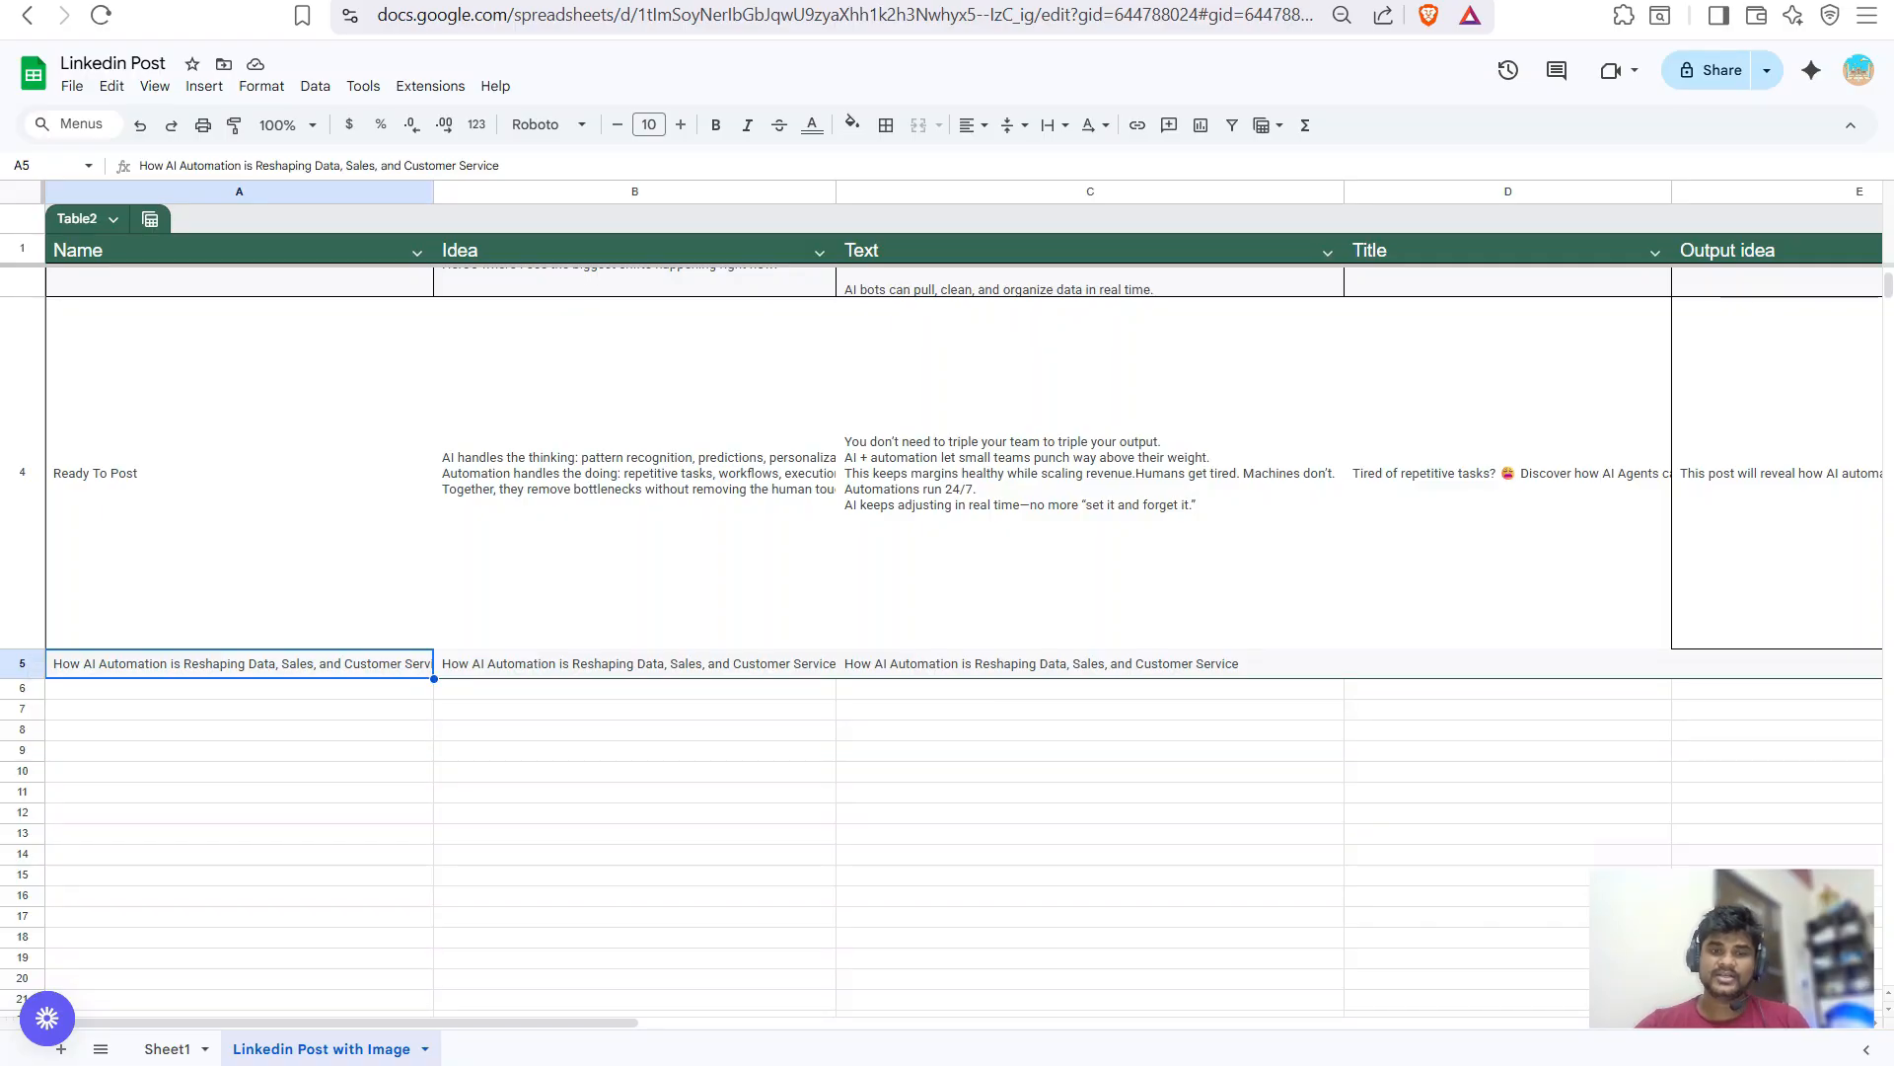
pyautogui.hotkey('ctrl', 'Tab')
pyautogui.hotkey('ctrl', 'Tab')
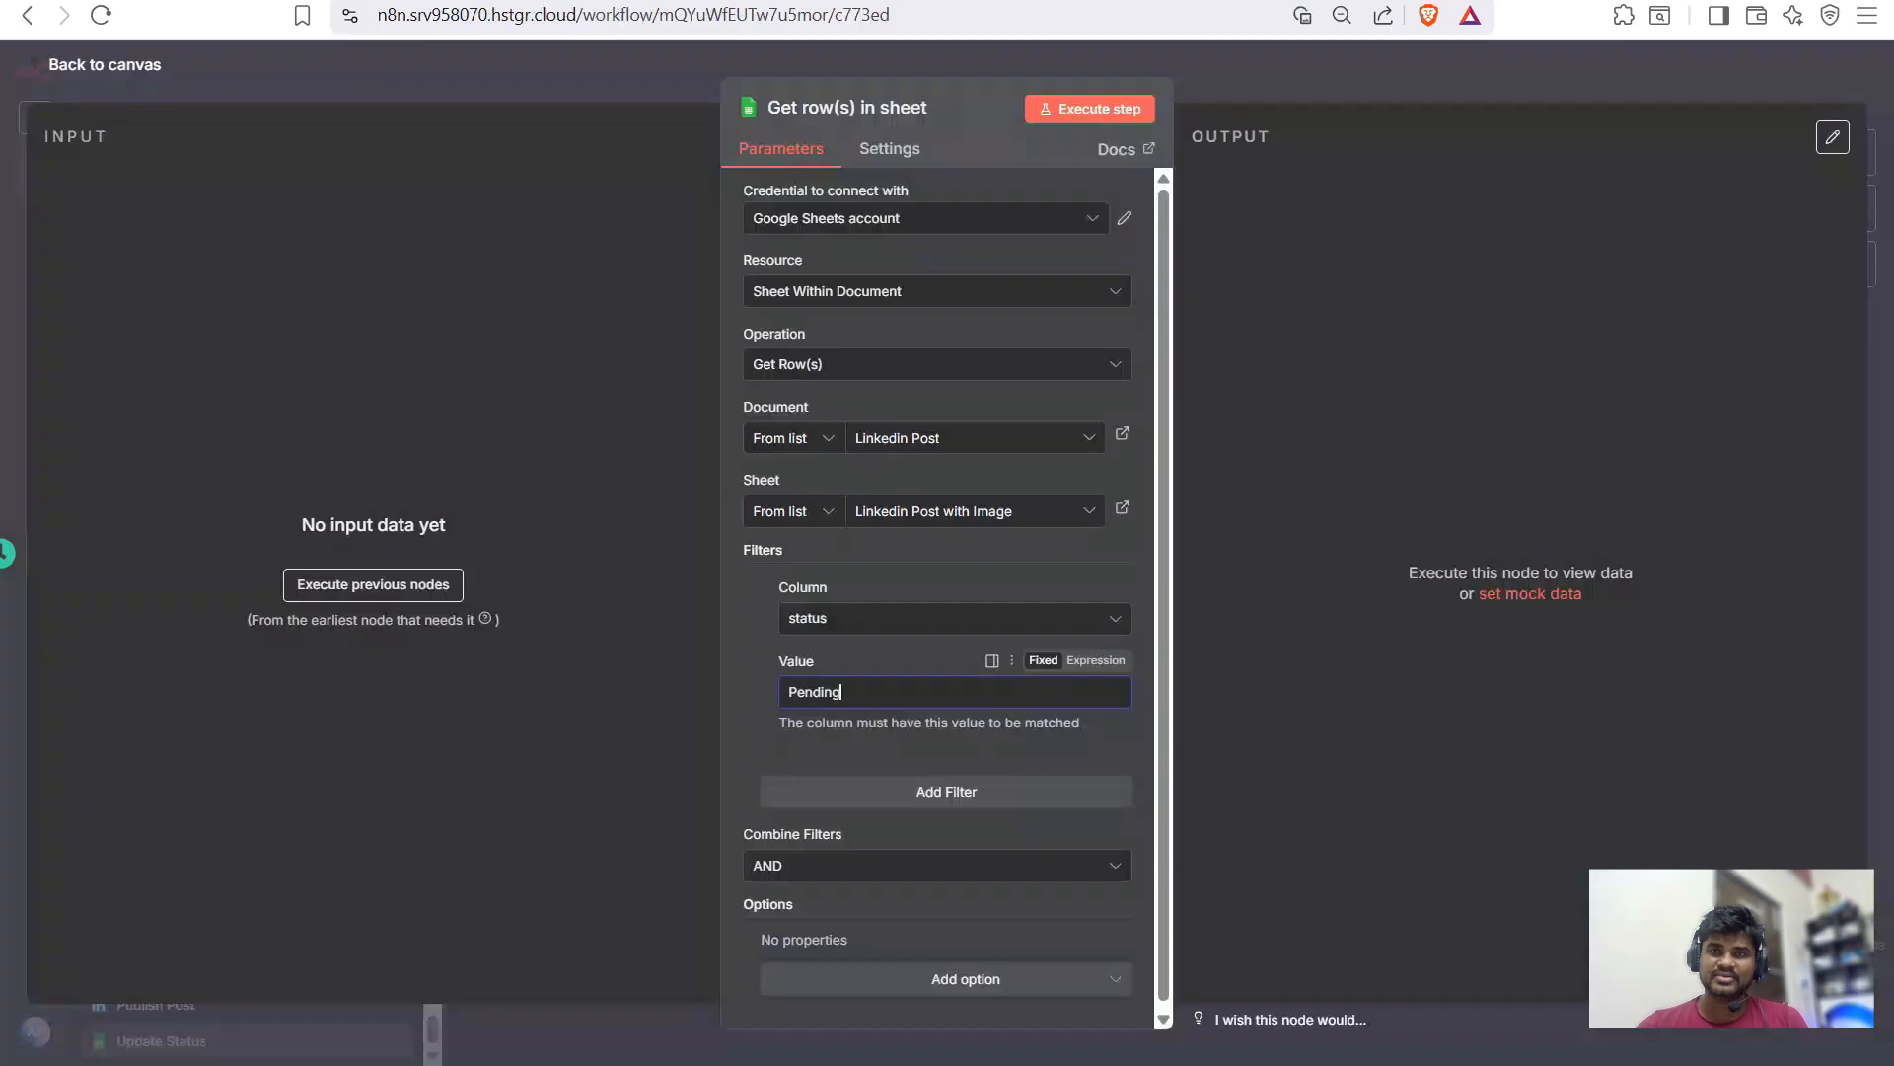
# - Run the node and confirm its output matches spreadsheet row 5
pyautogui.click(1090, 109)
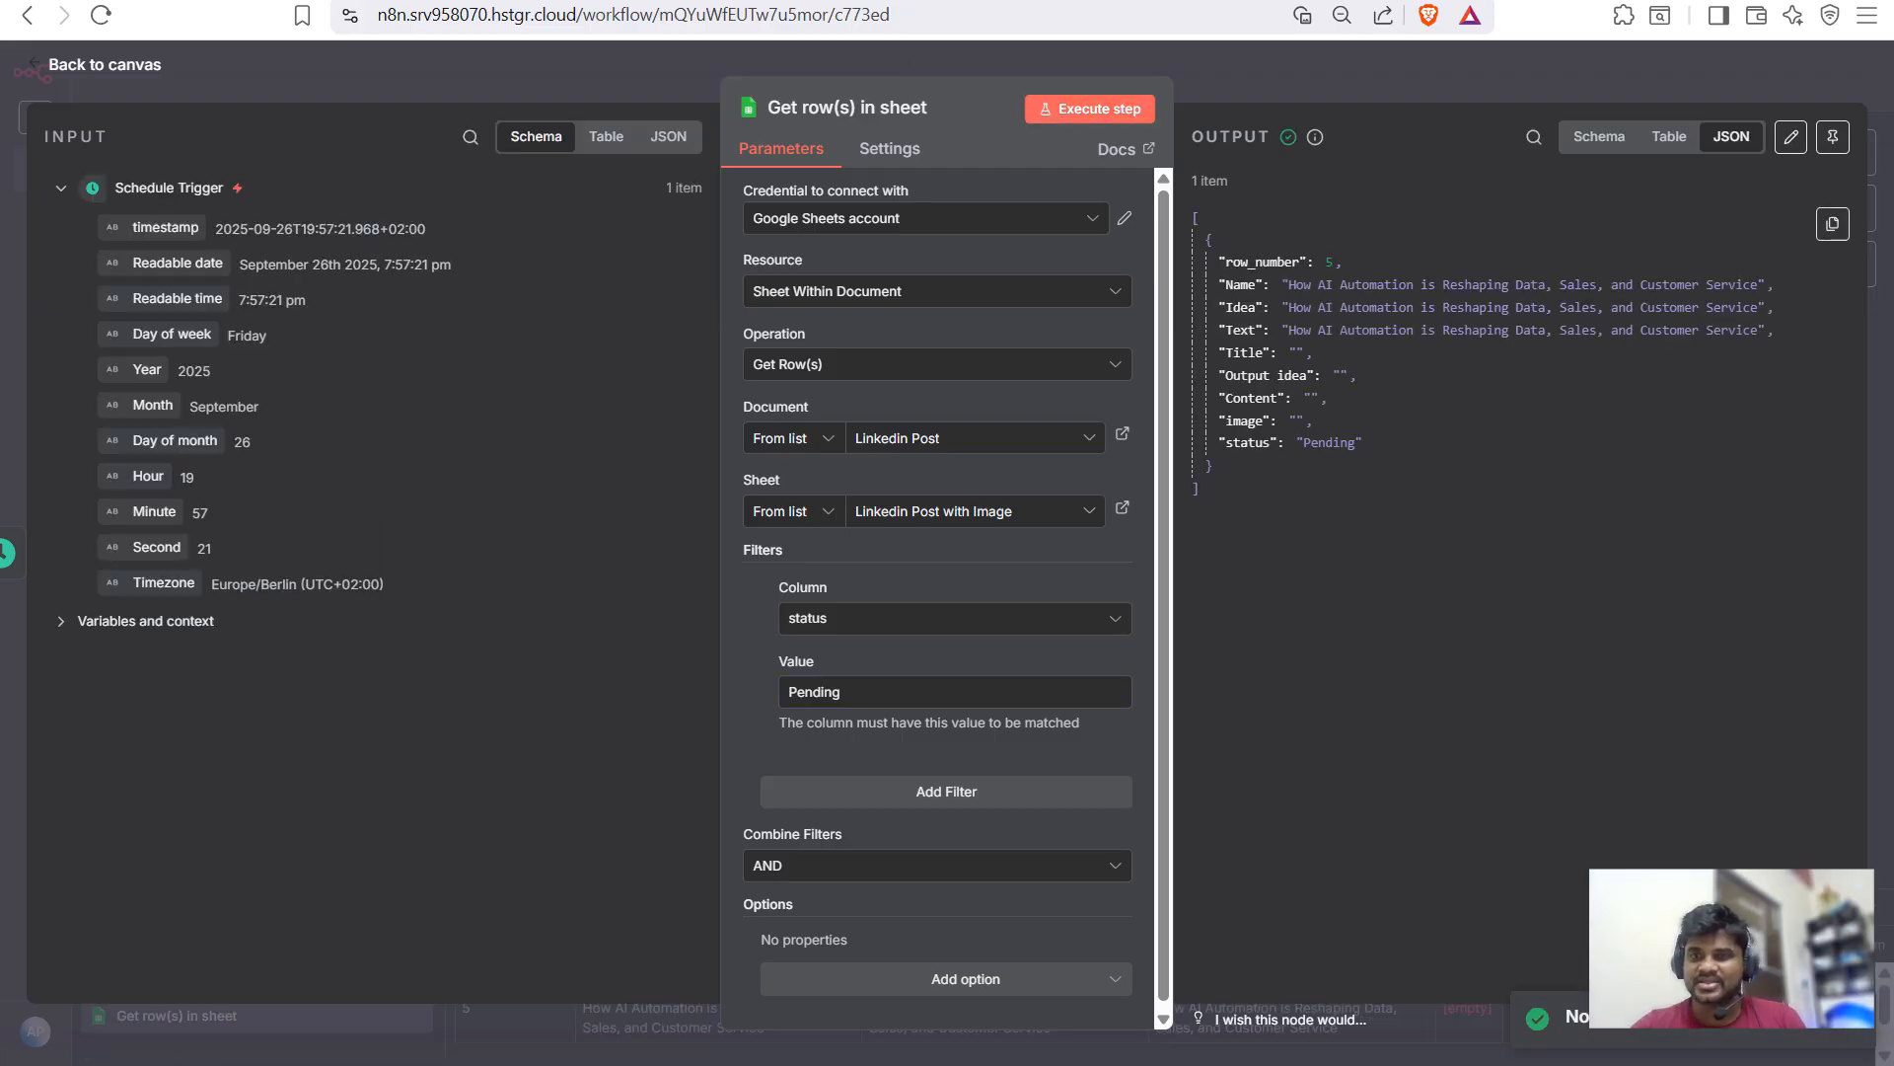
pyautogui.tripleClick(1430, 286)
pyautogui.click(1273, 262)
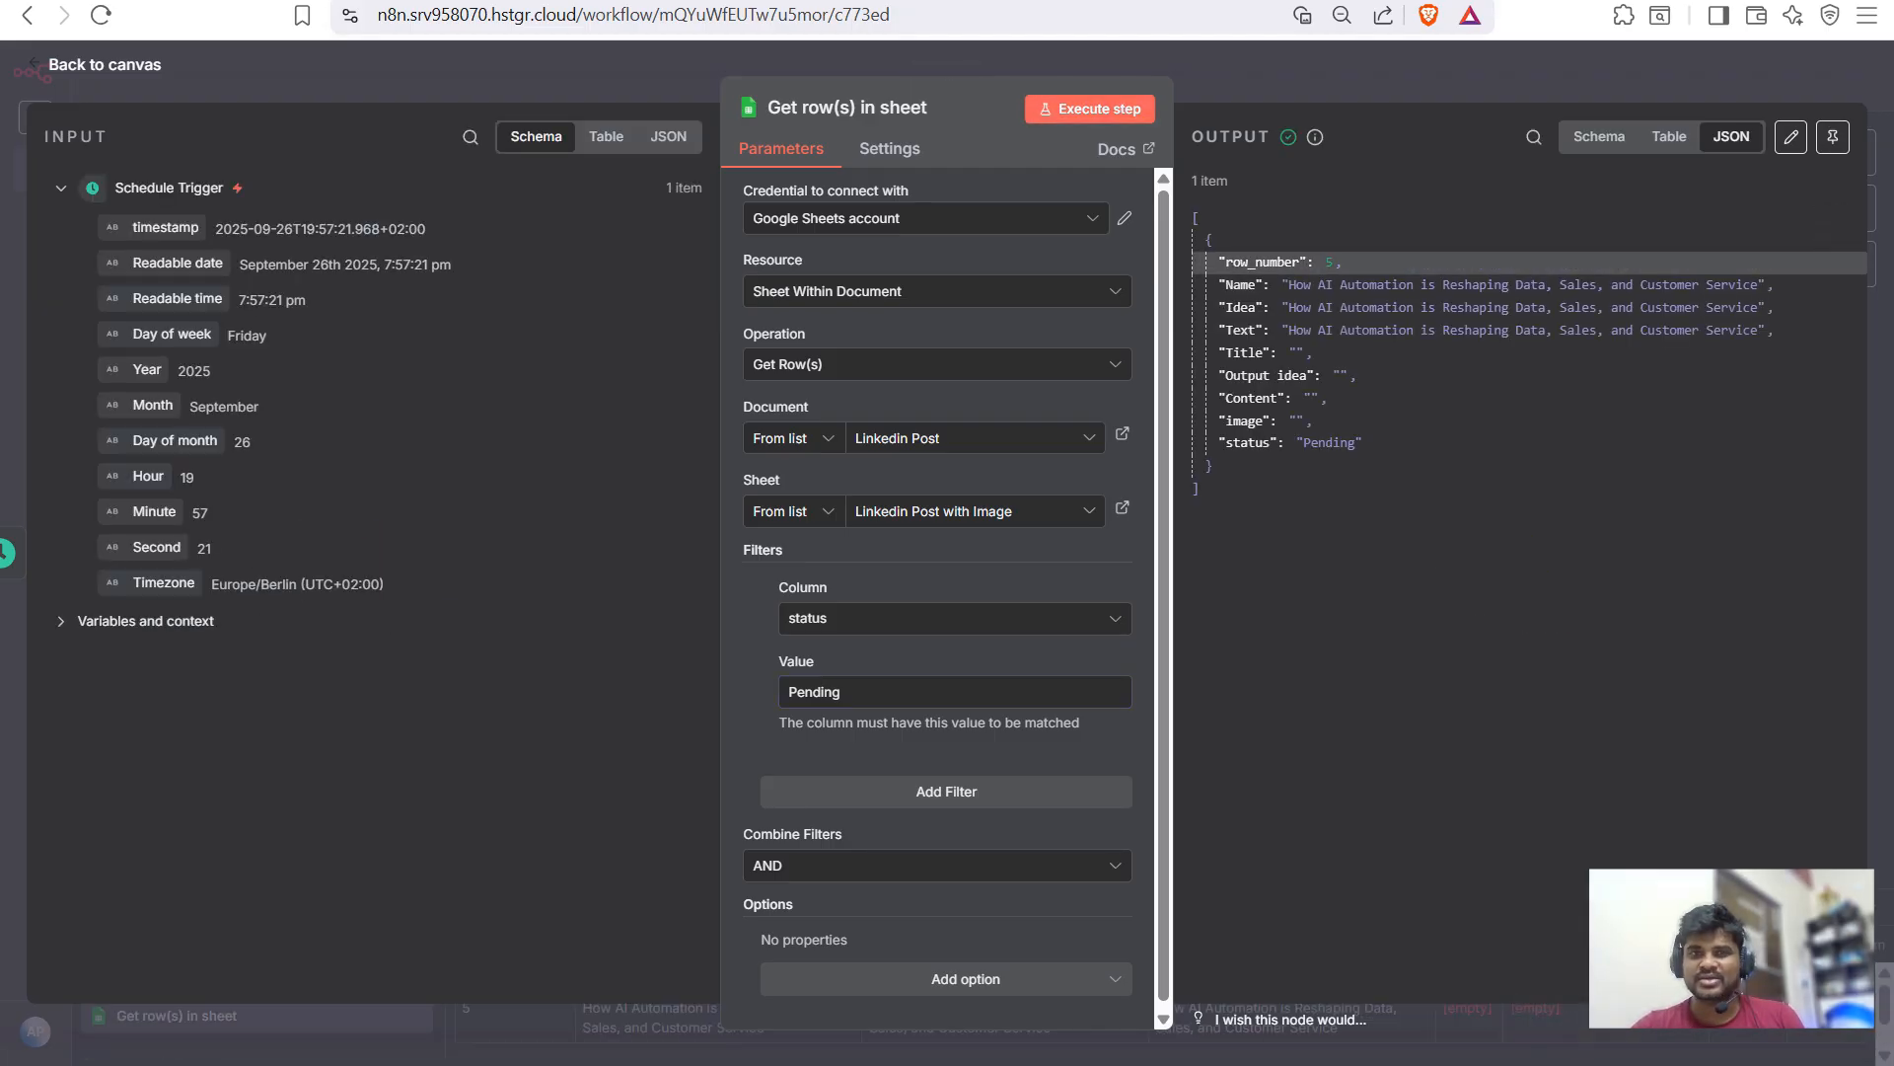
pyautogui.hotkey('ctrl', 'Tab')
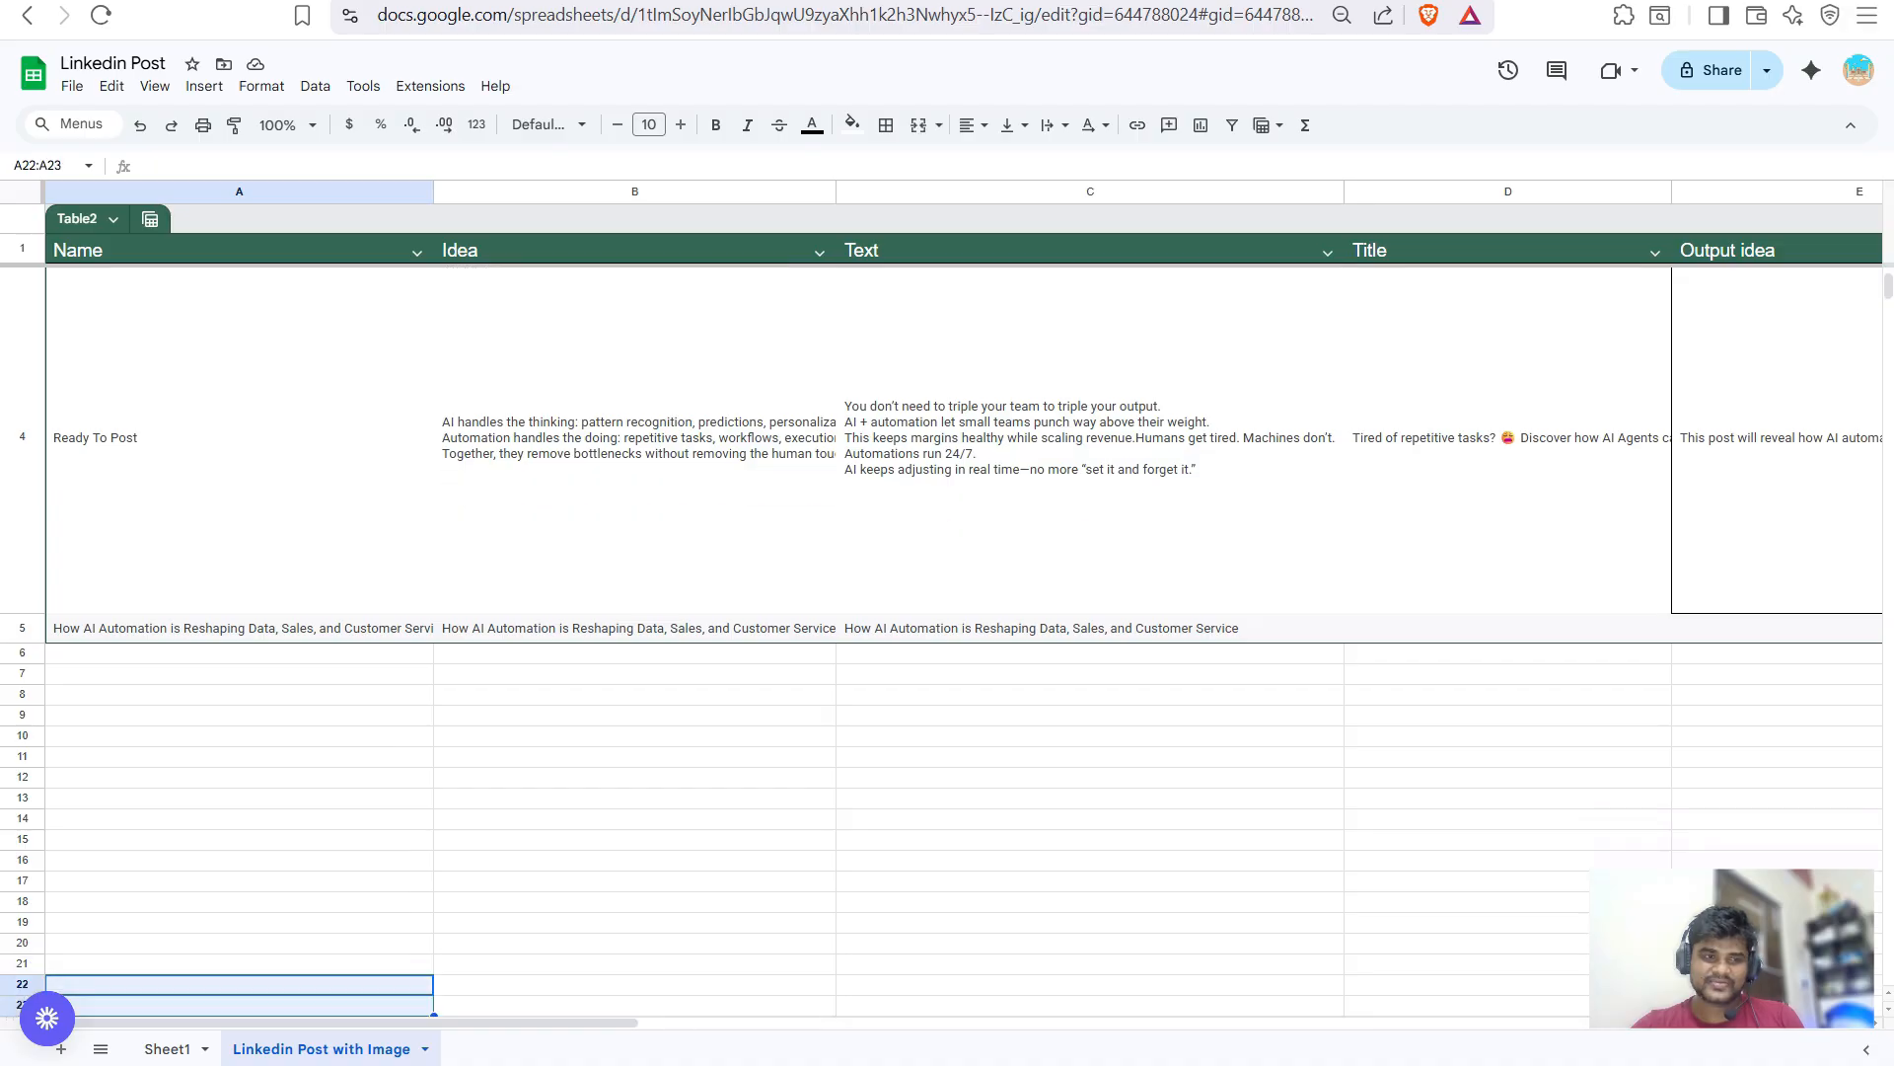
pyautogui.click(30, 629)
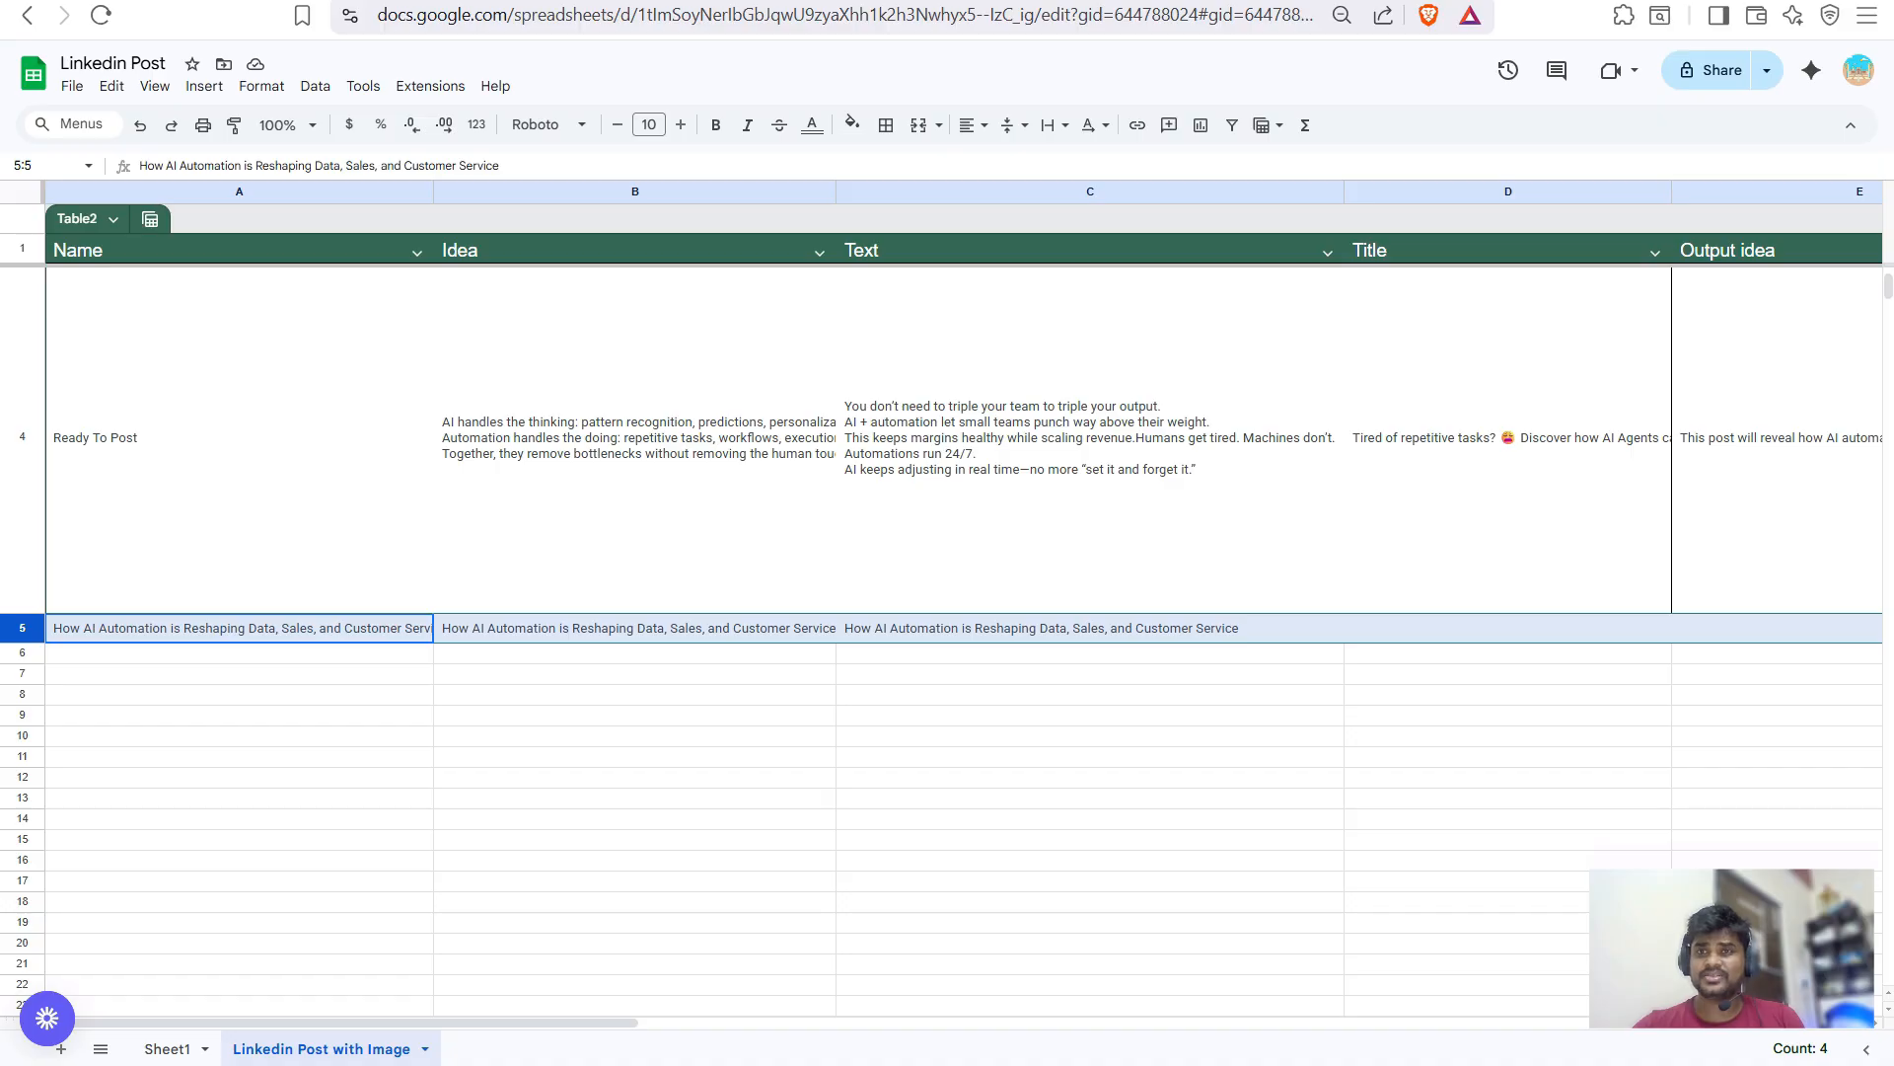
pyautogui.hotkey('ctrl', 'Tab')
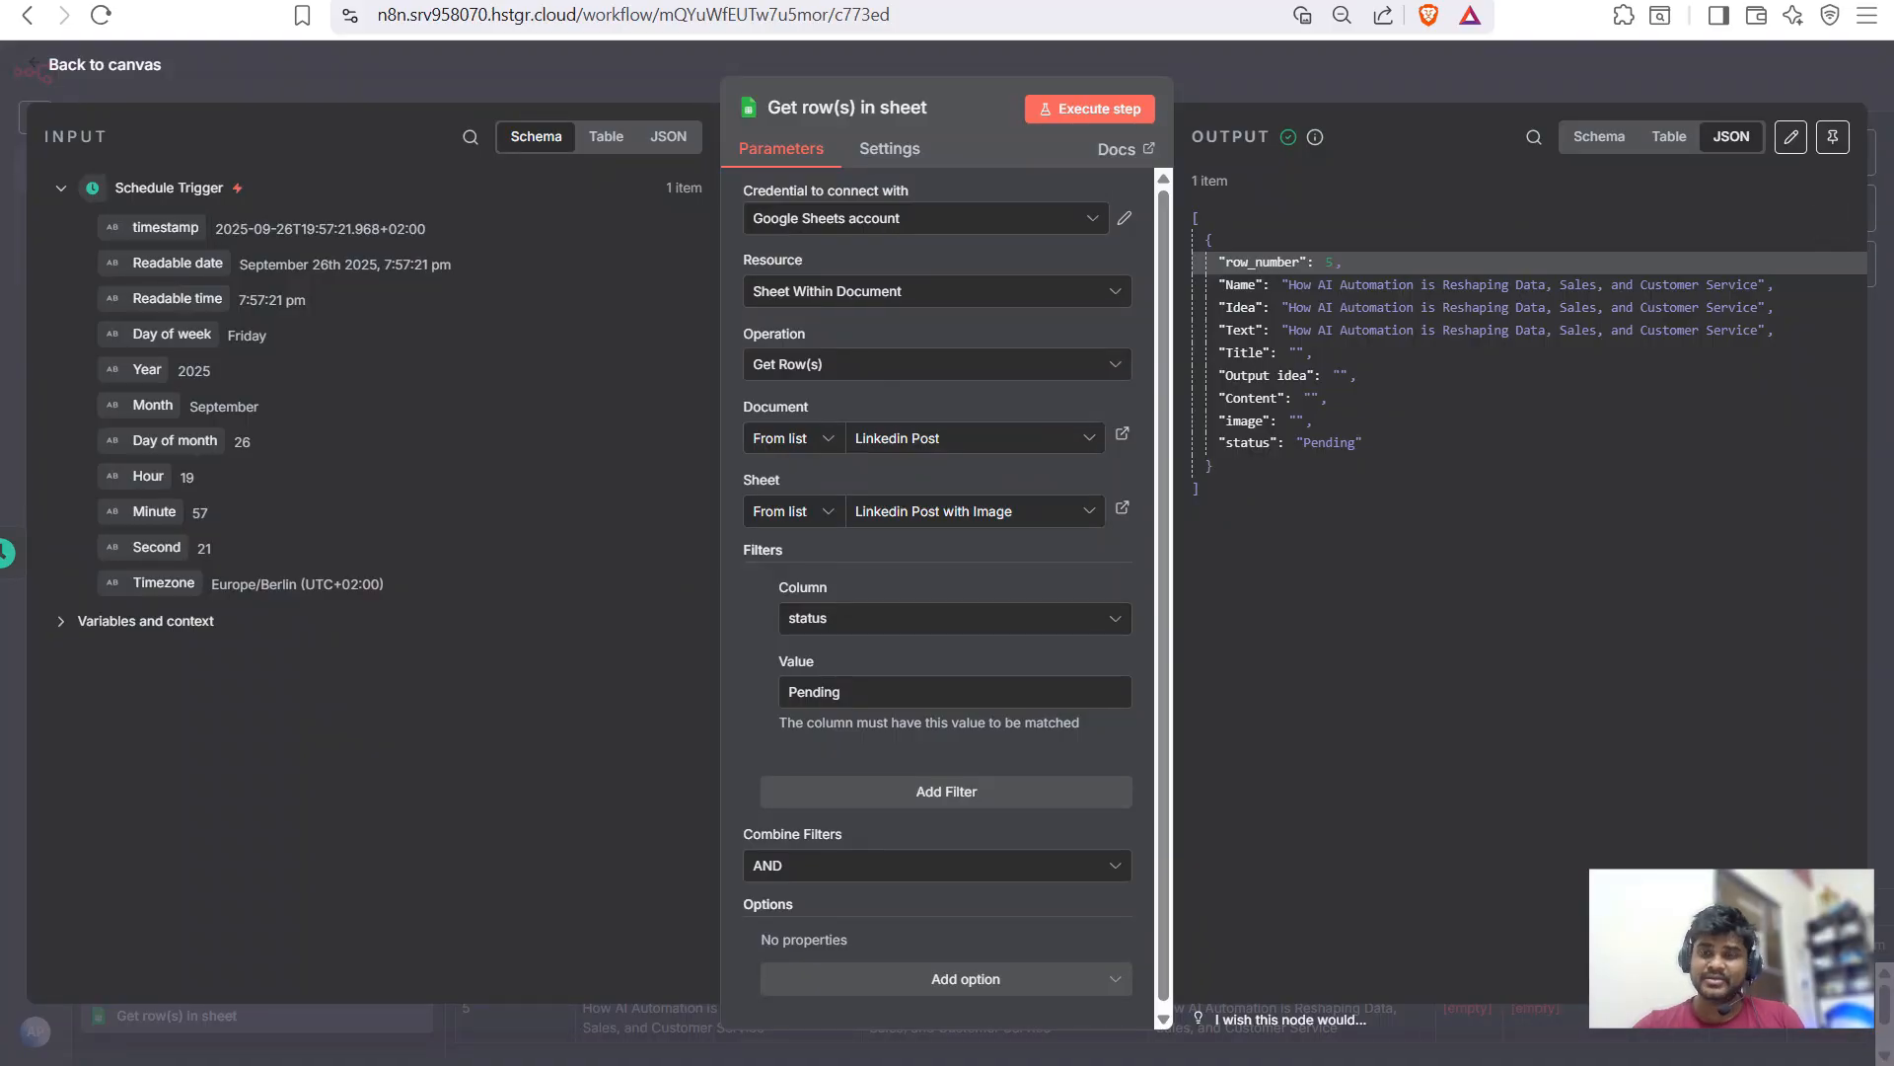
pyautogui.press('Escape')
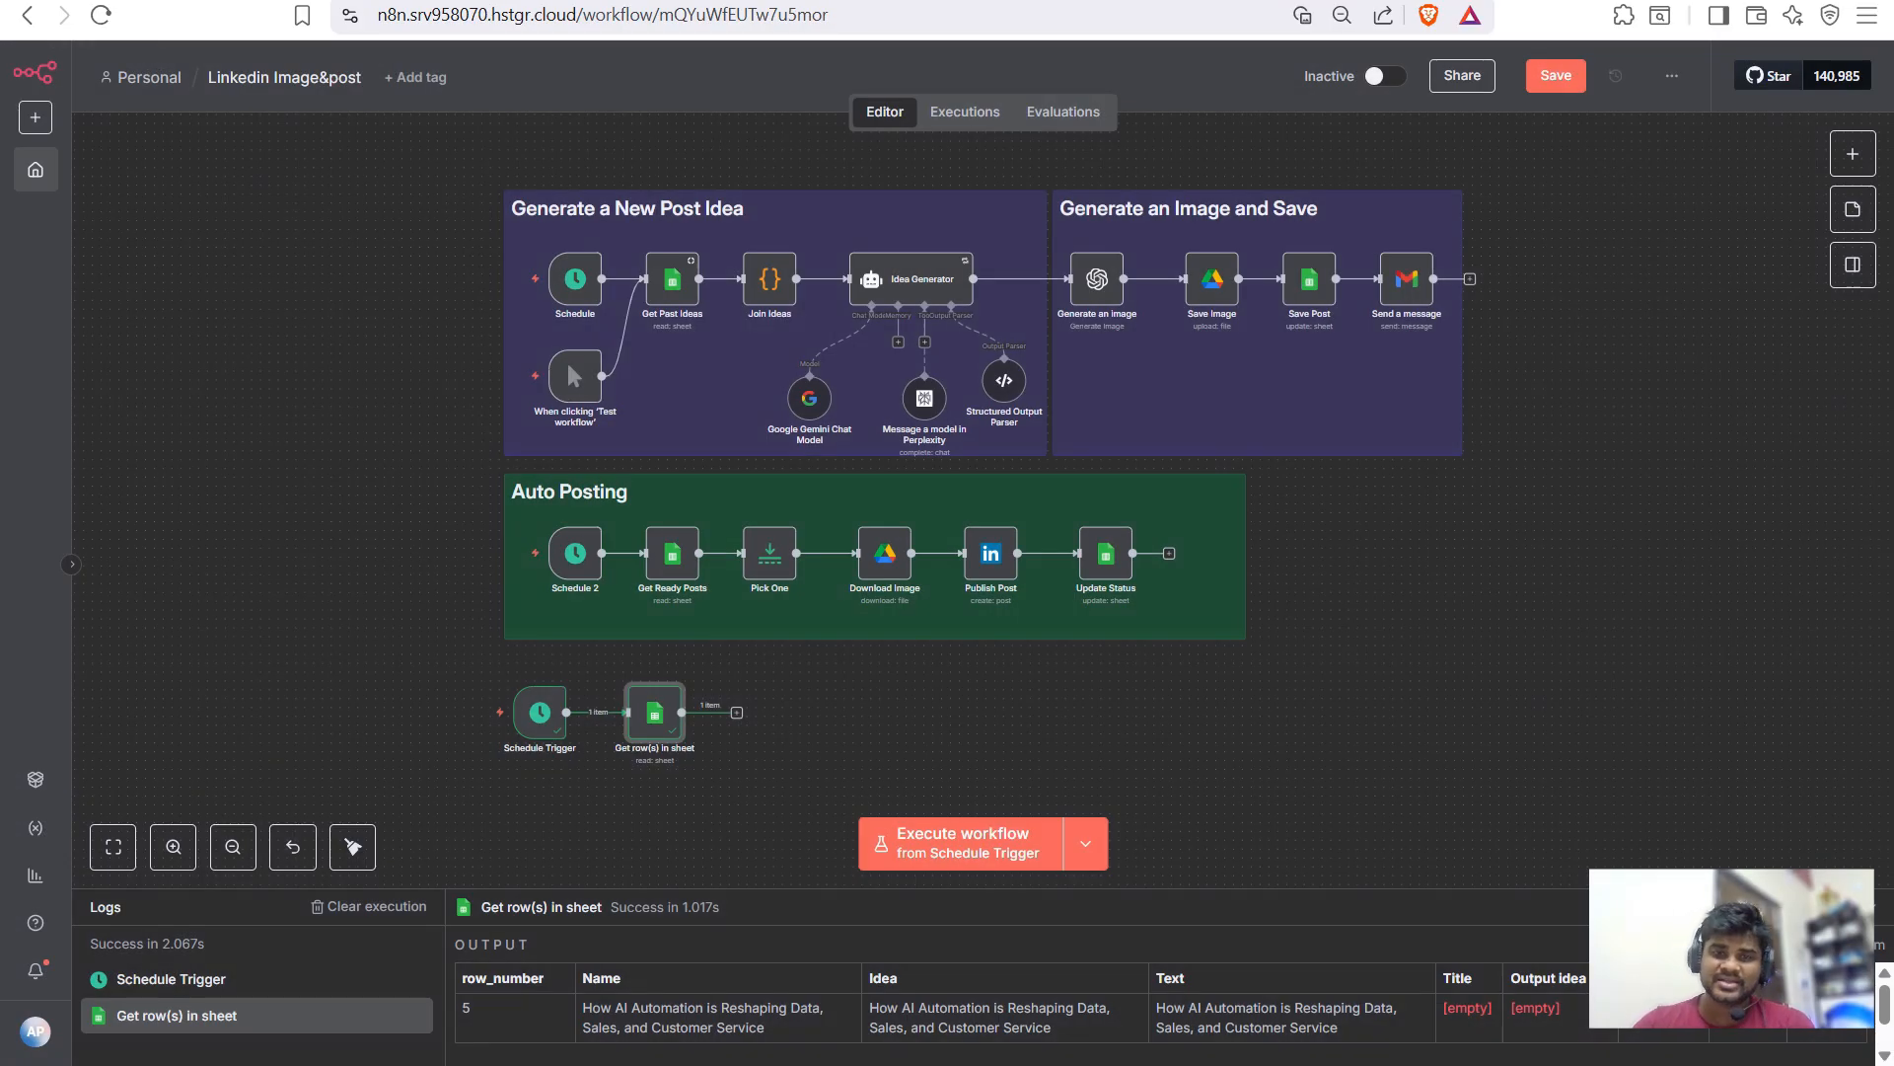
# - Add a Code node after Get row(s) in sheet
pyautogui.press('Tab')
pyautogui.write('code')
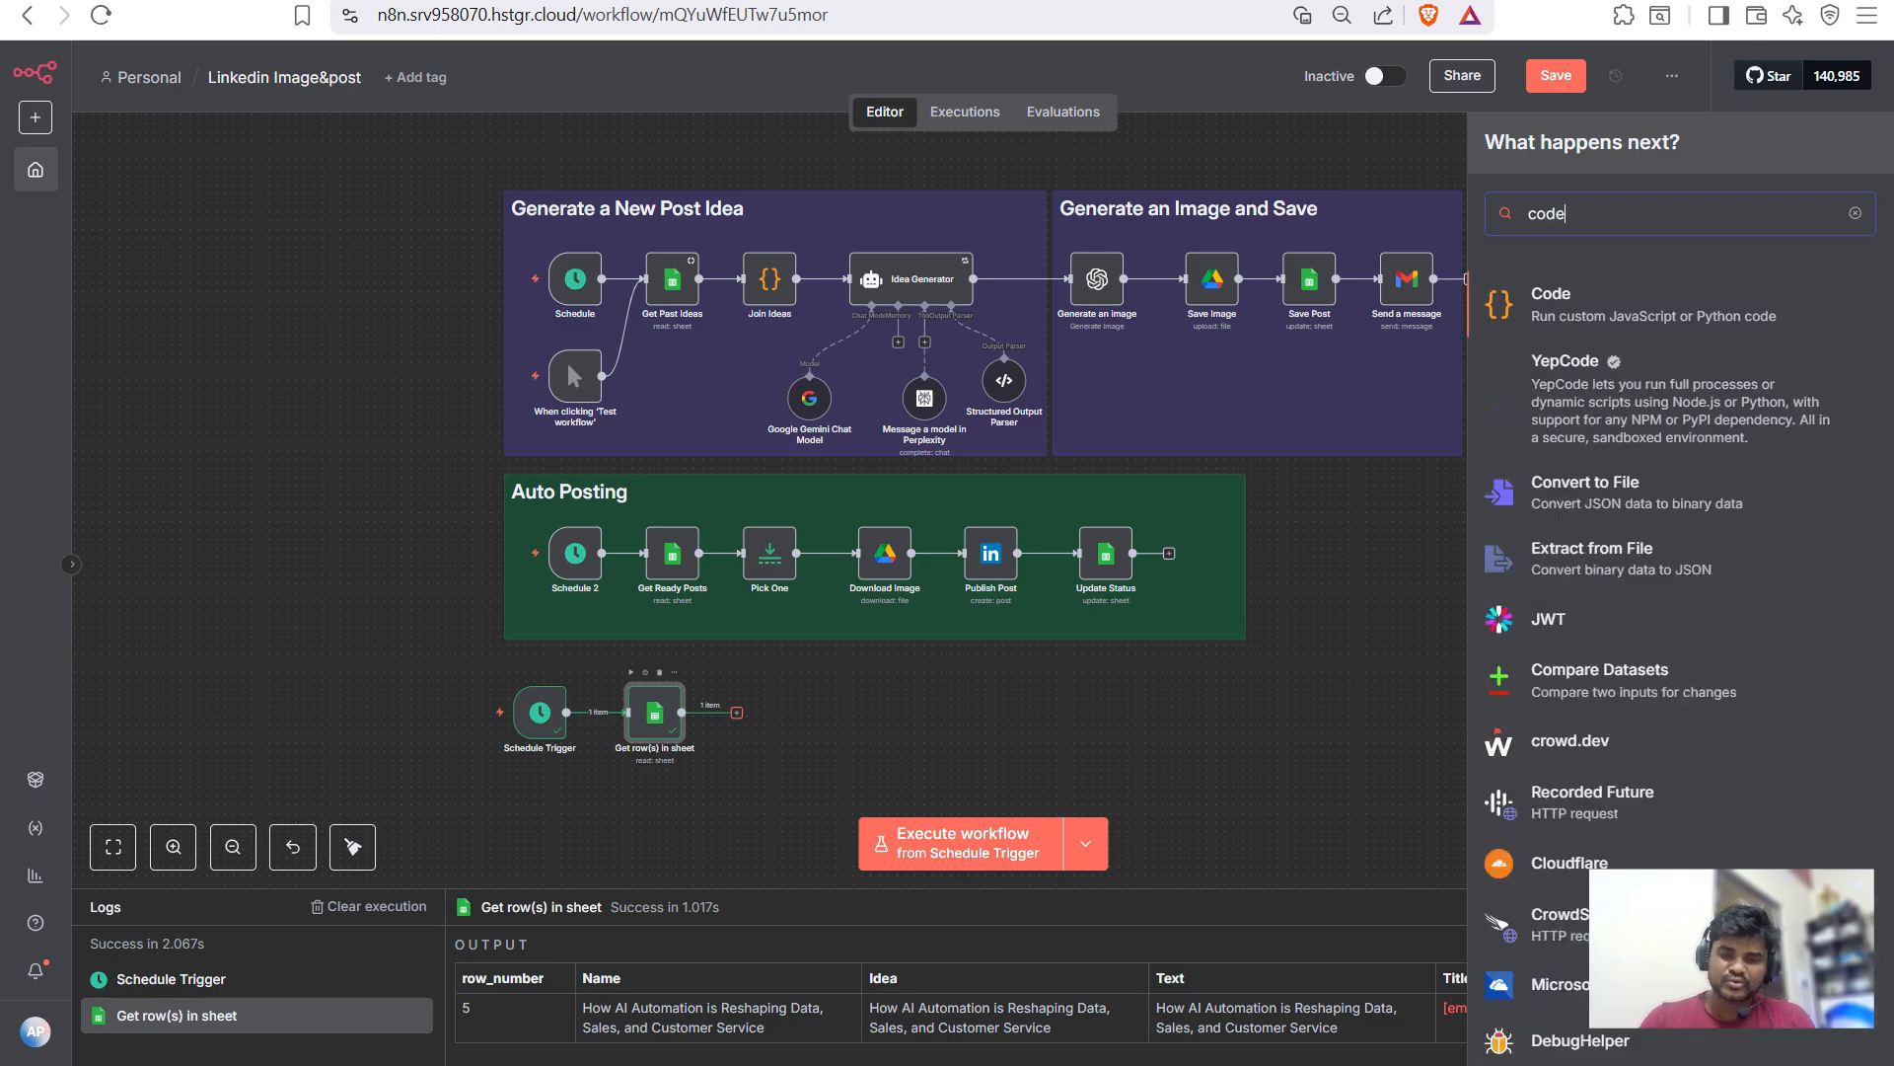
pyautogui.press('Return')
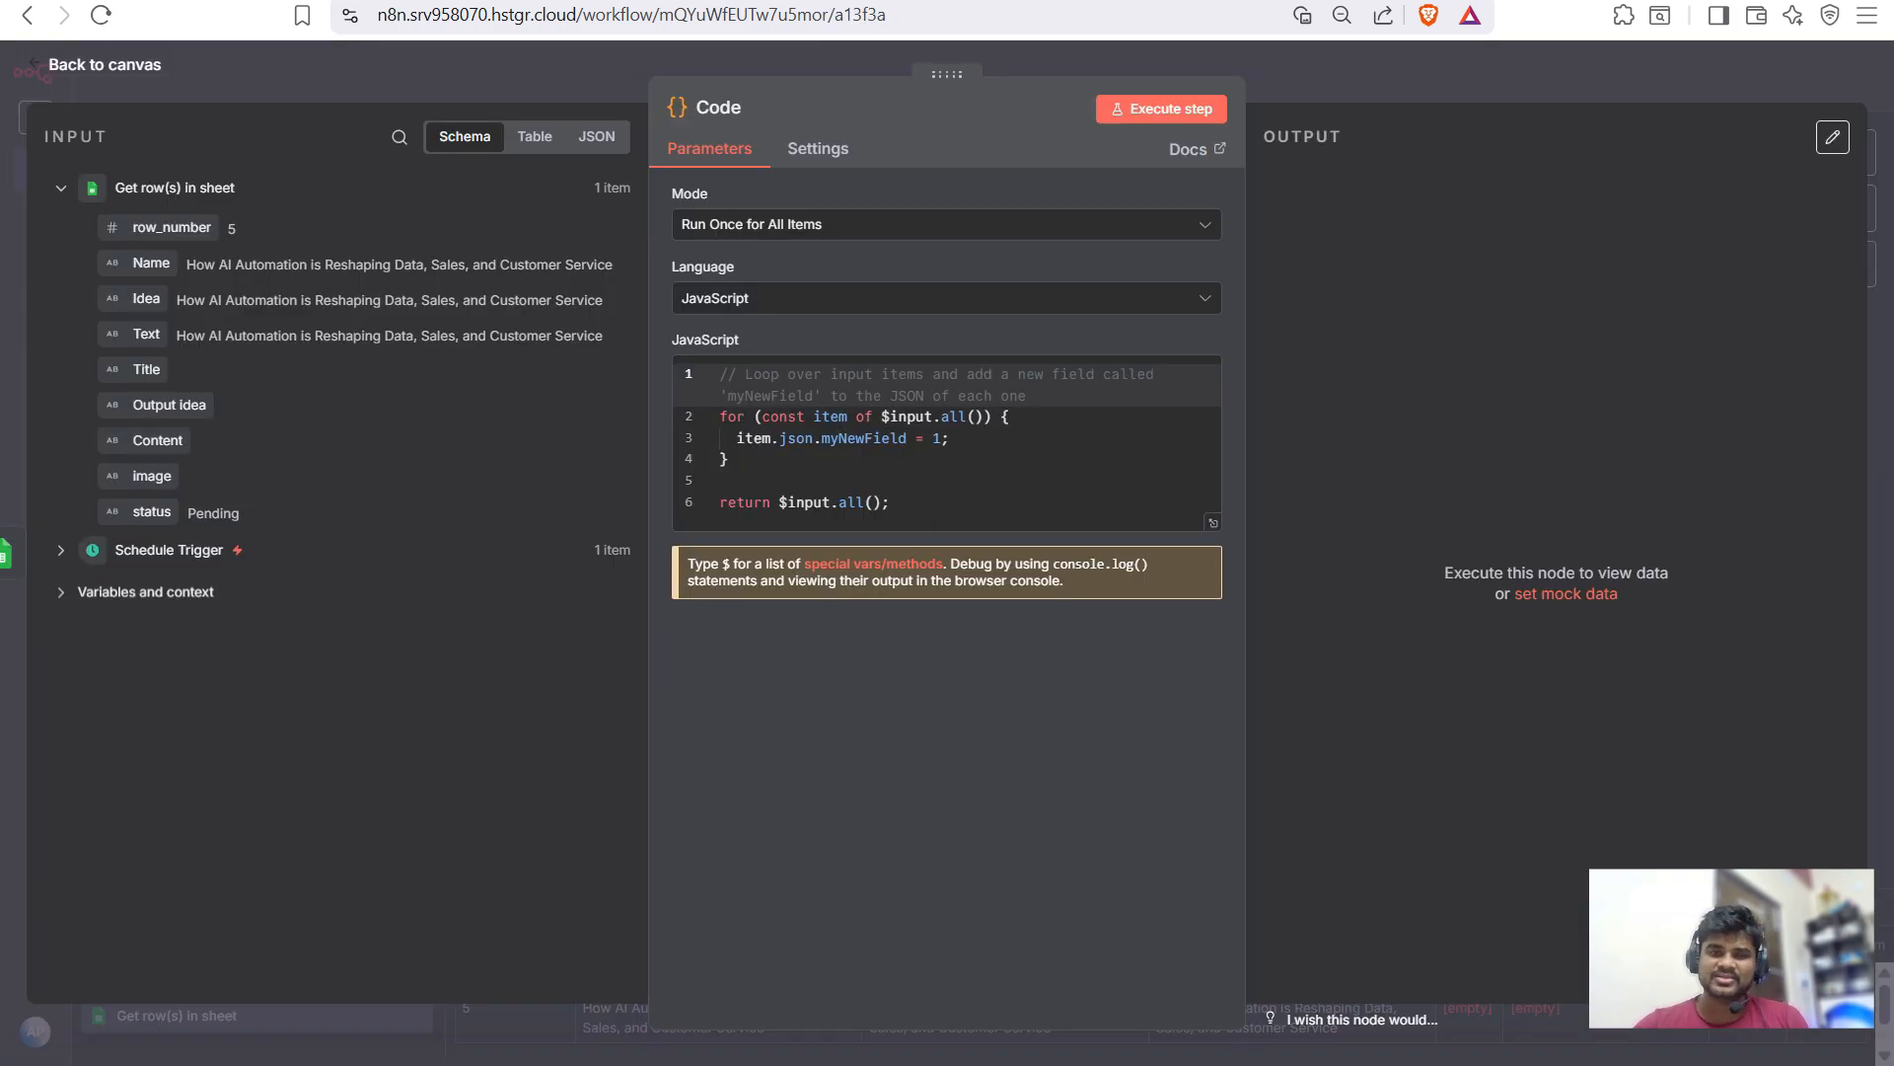
pyautogui.press('Escape')
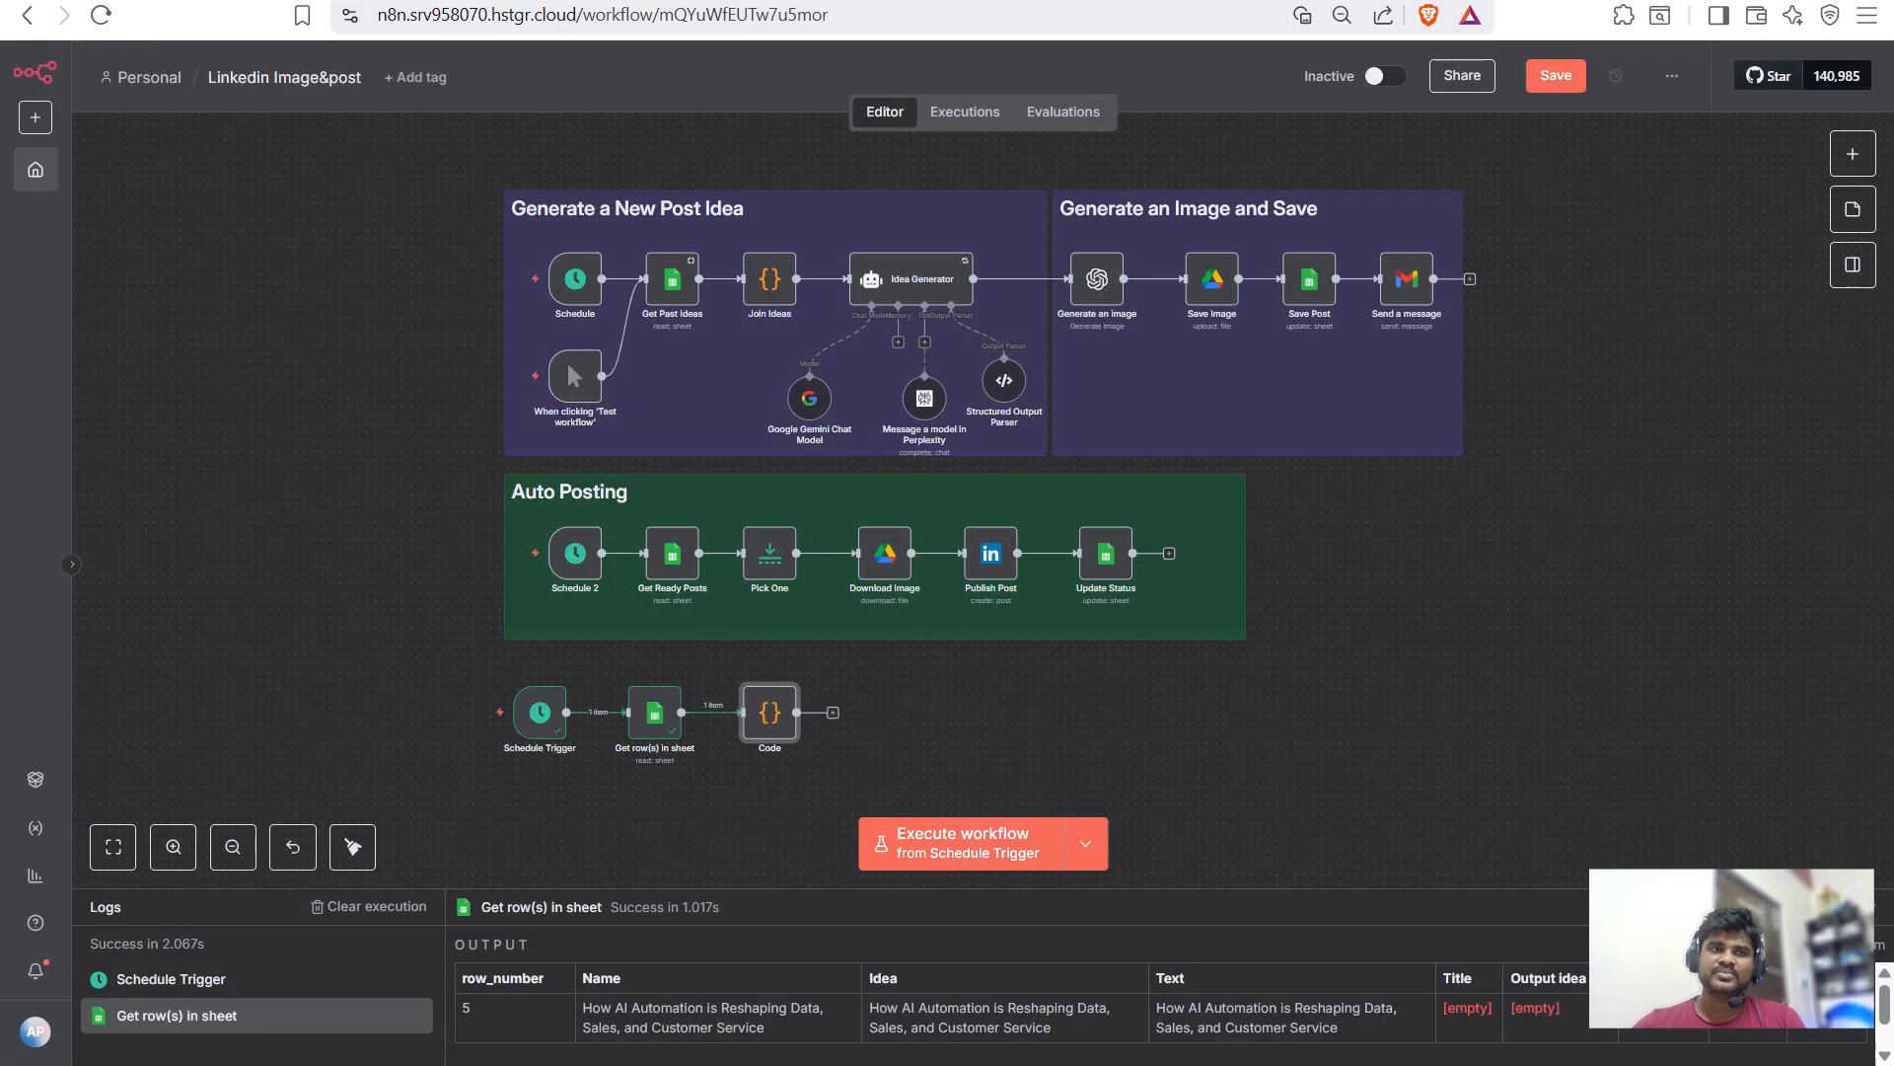
# - Replace the new Code node's default code with the script copied from Join Ideas
pyautogui.doubleClick(769, 278)
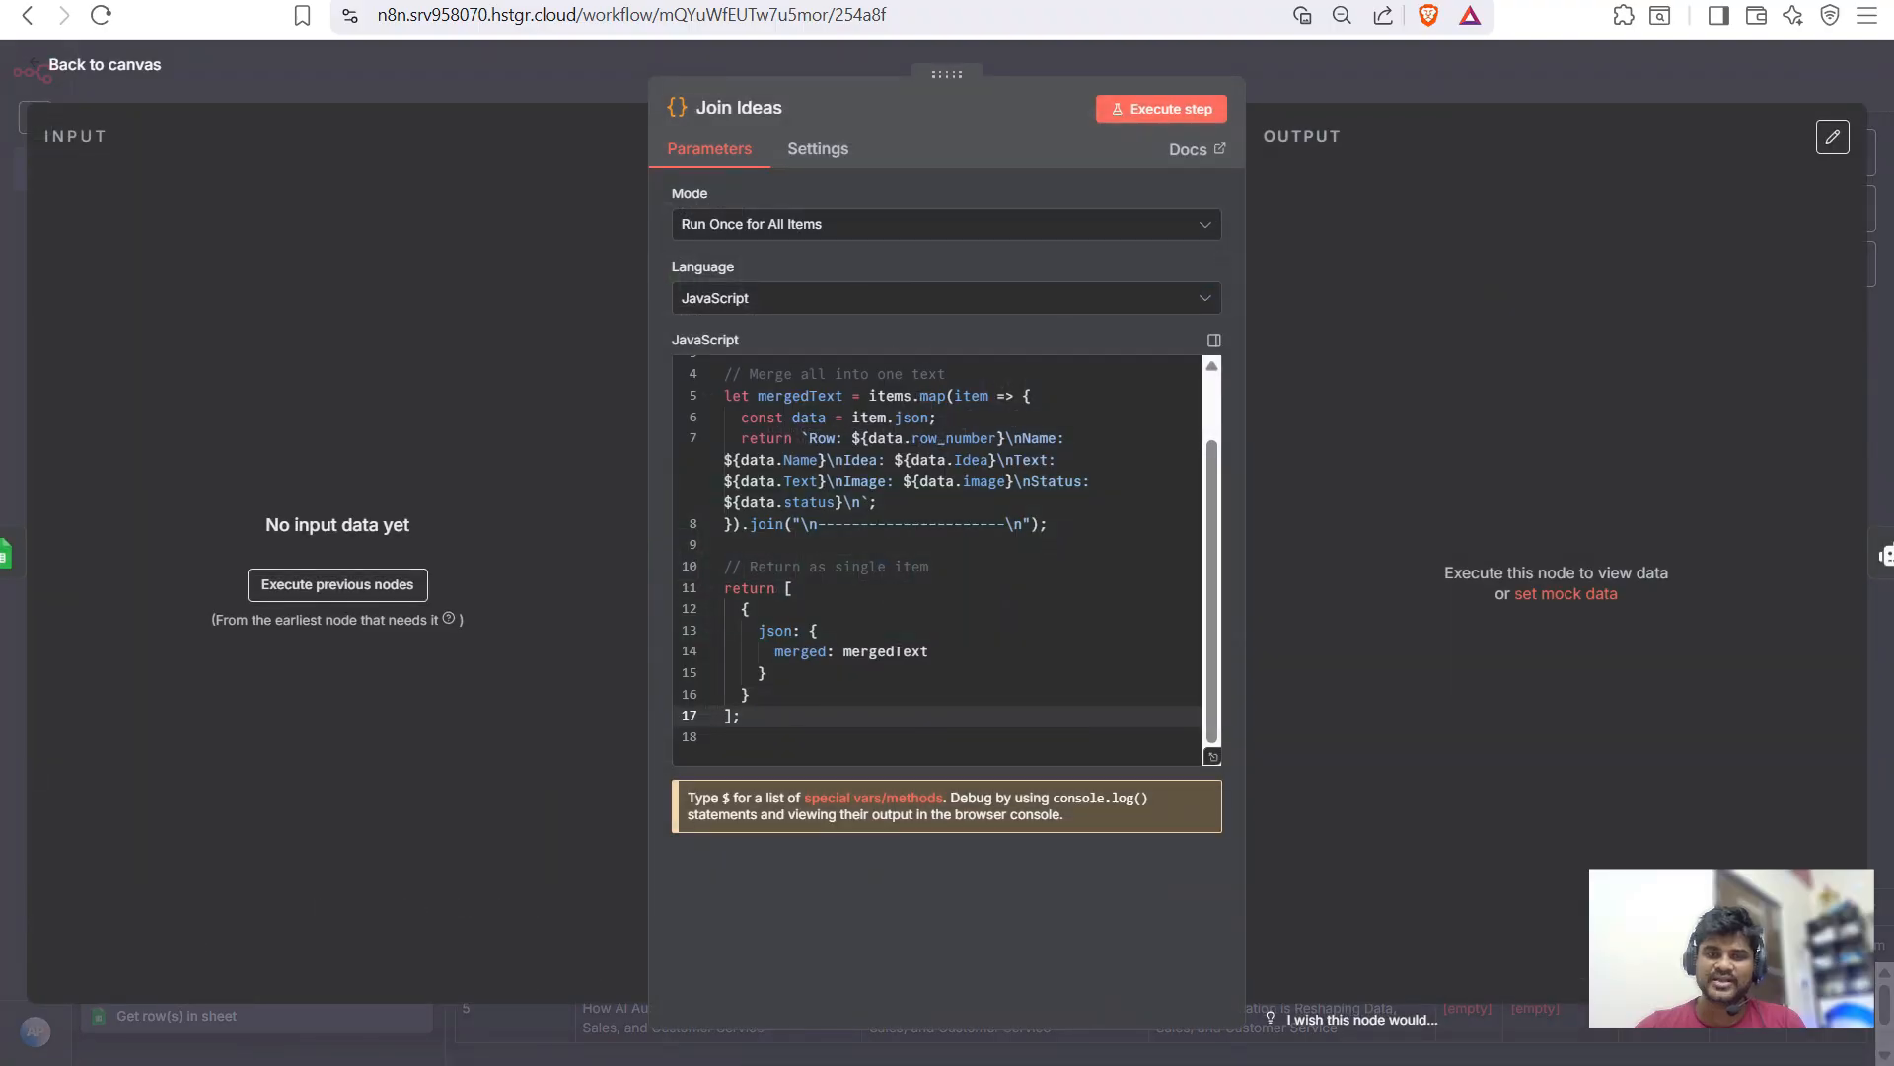
pyautogui.hotkey('ctrl', 'a')
pyautogui.hotkey('ctrl', 'c')
pyautogui.press('Escape')
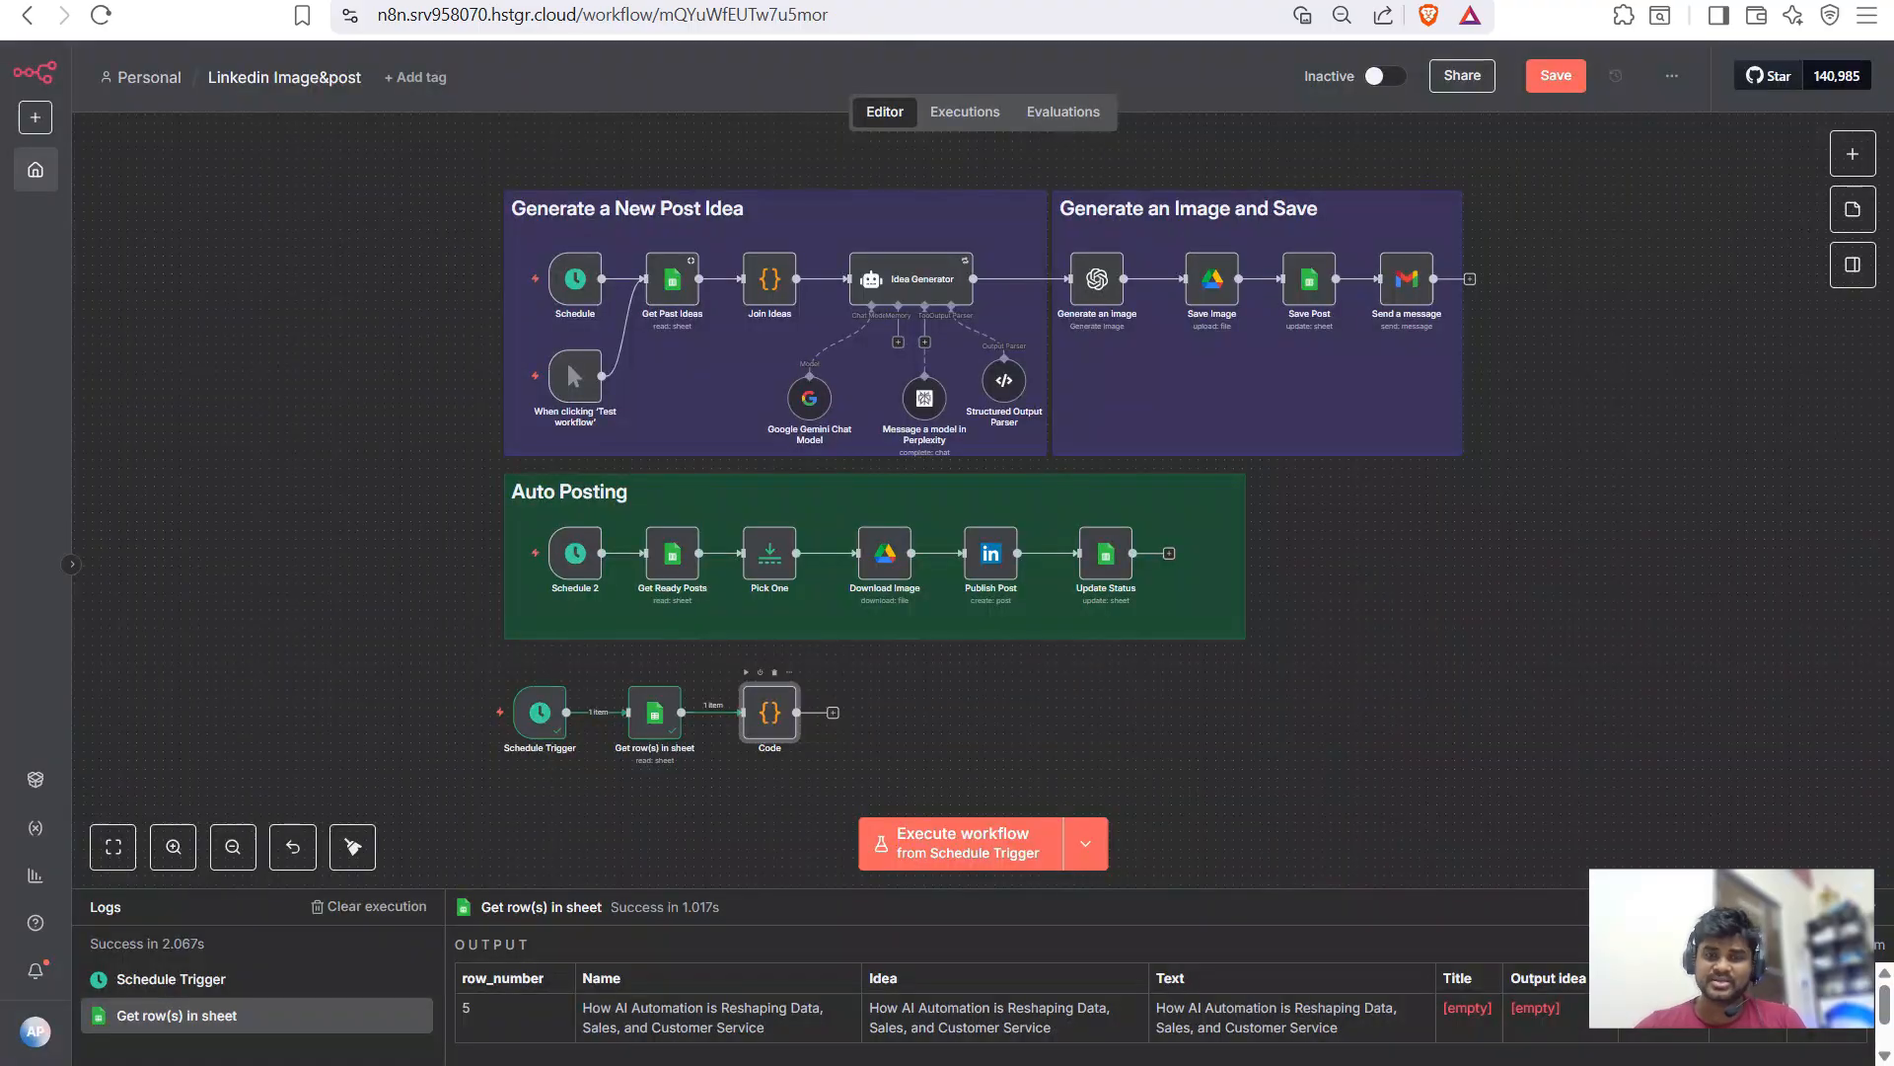
pyautogui.press('Return')
pyautogui.hotkey('ctrl', 'a')
pyautogui.hotkey('ctrl', 'v')
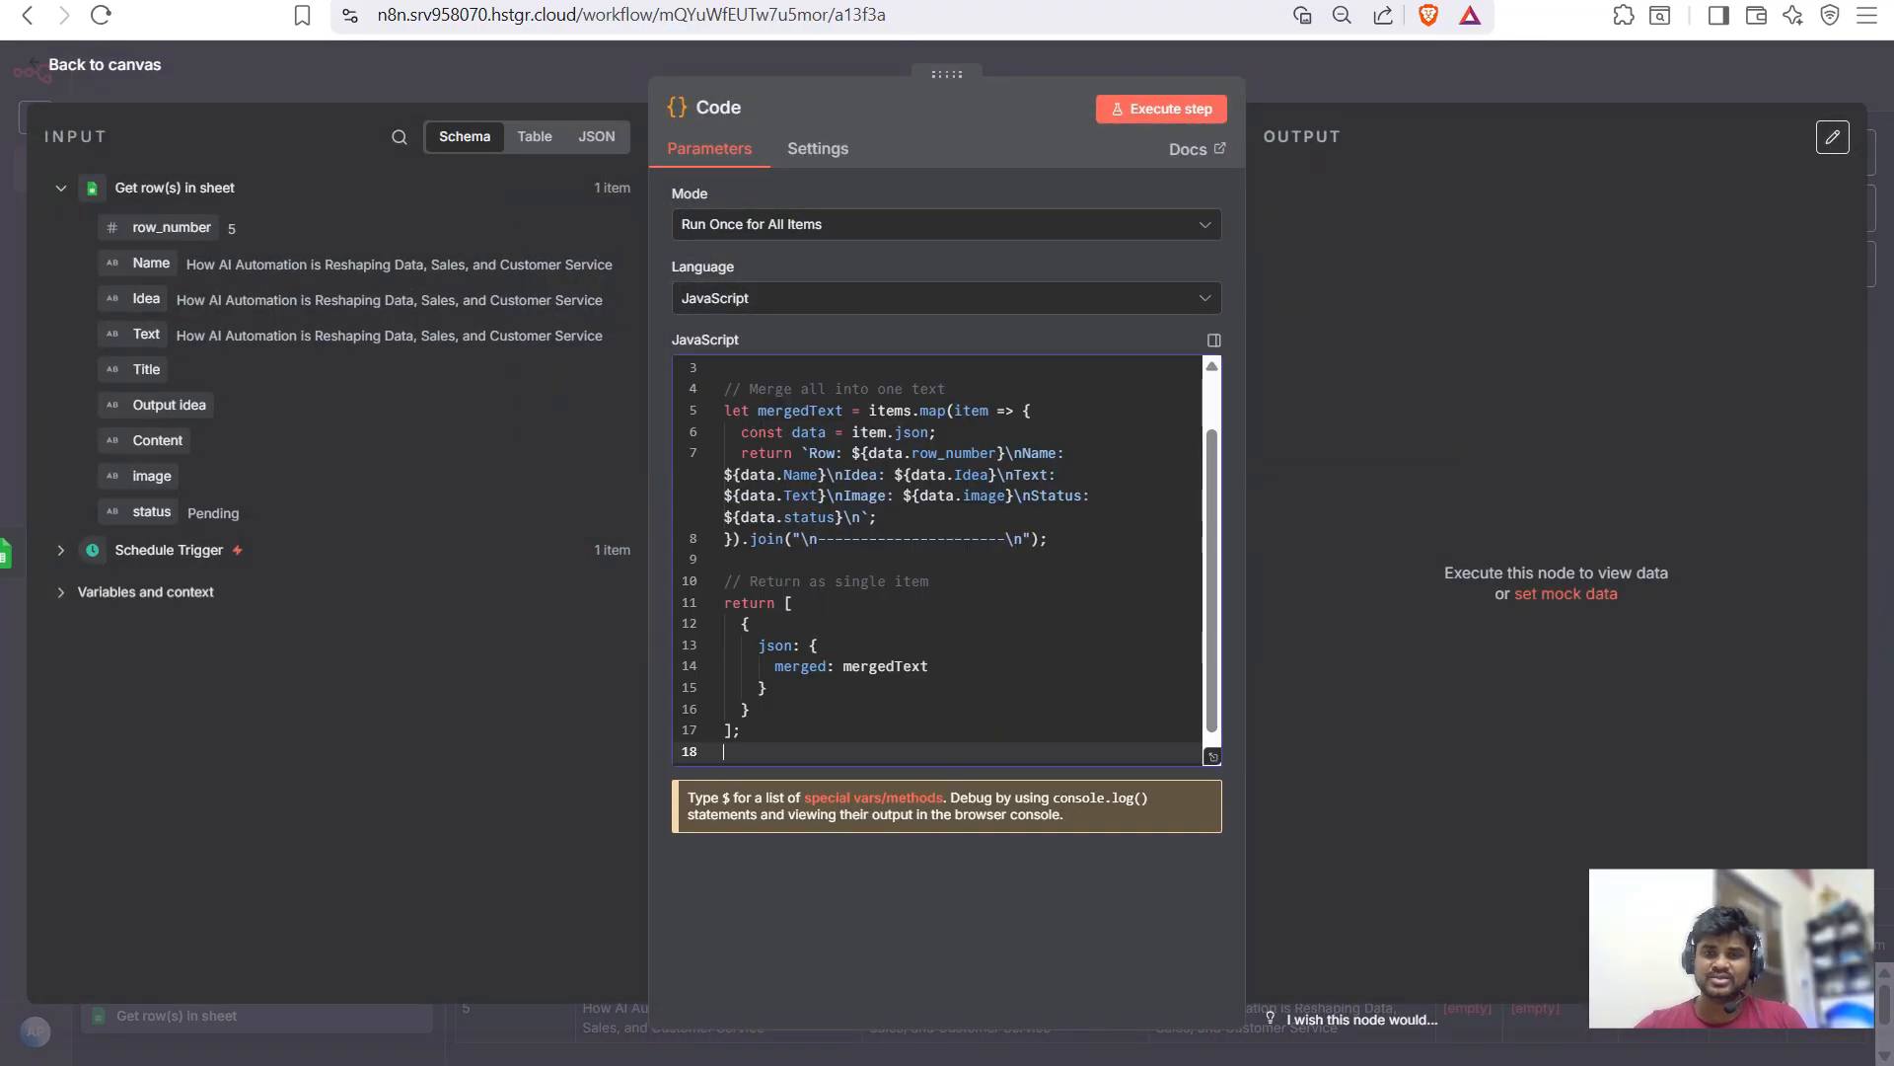
# - Review the merge script, then run it to produce the merged text output
pyautogui.click(1214, 339)
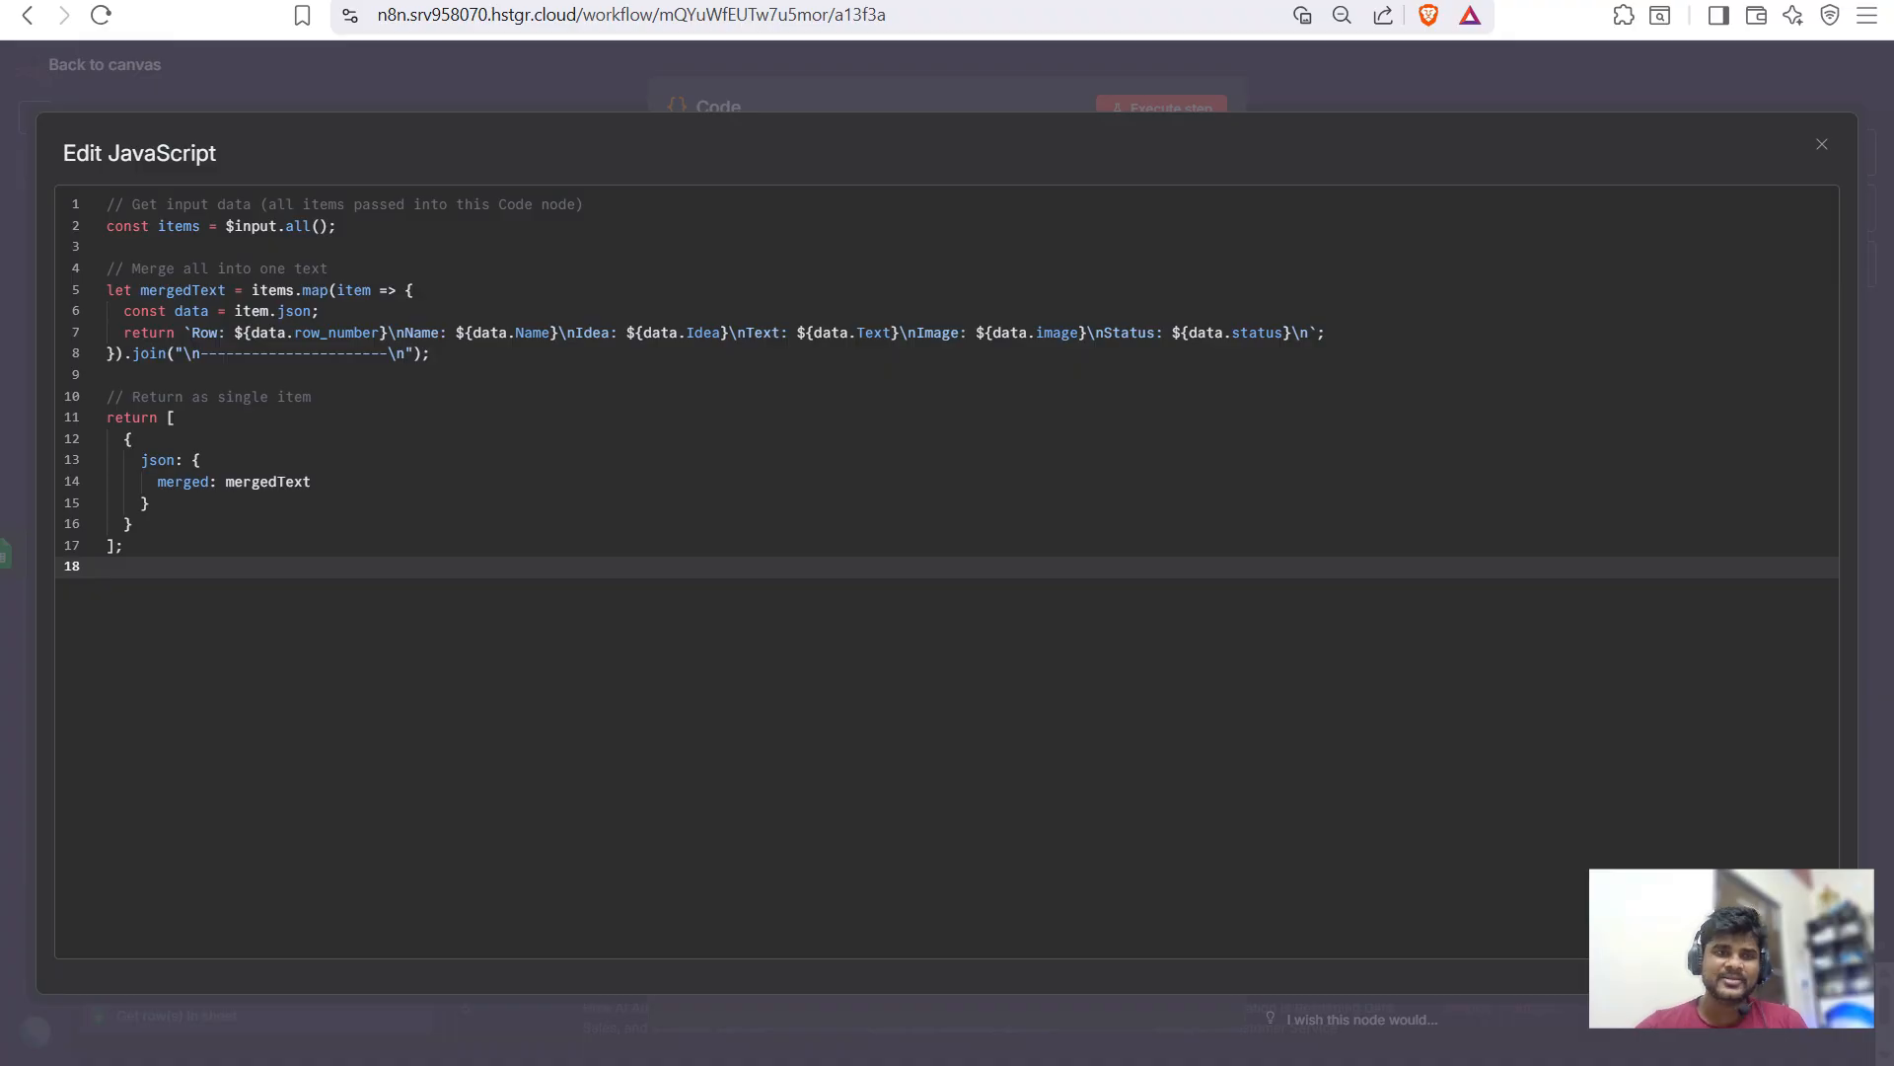
pyautogui.moveTo(106, 226); pyautogui.dragTo(336, 226)
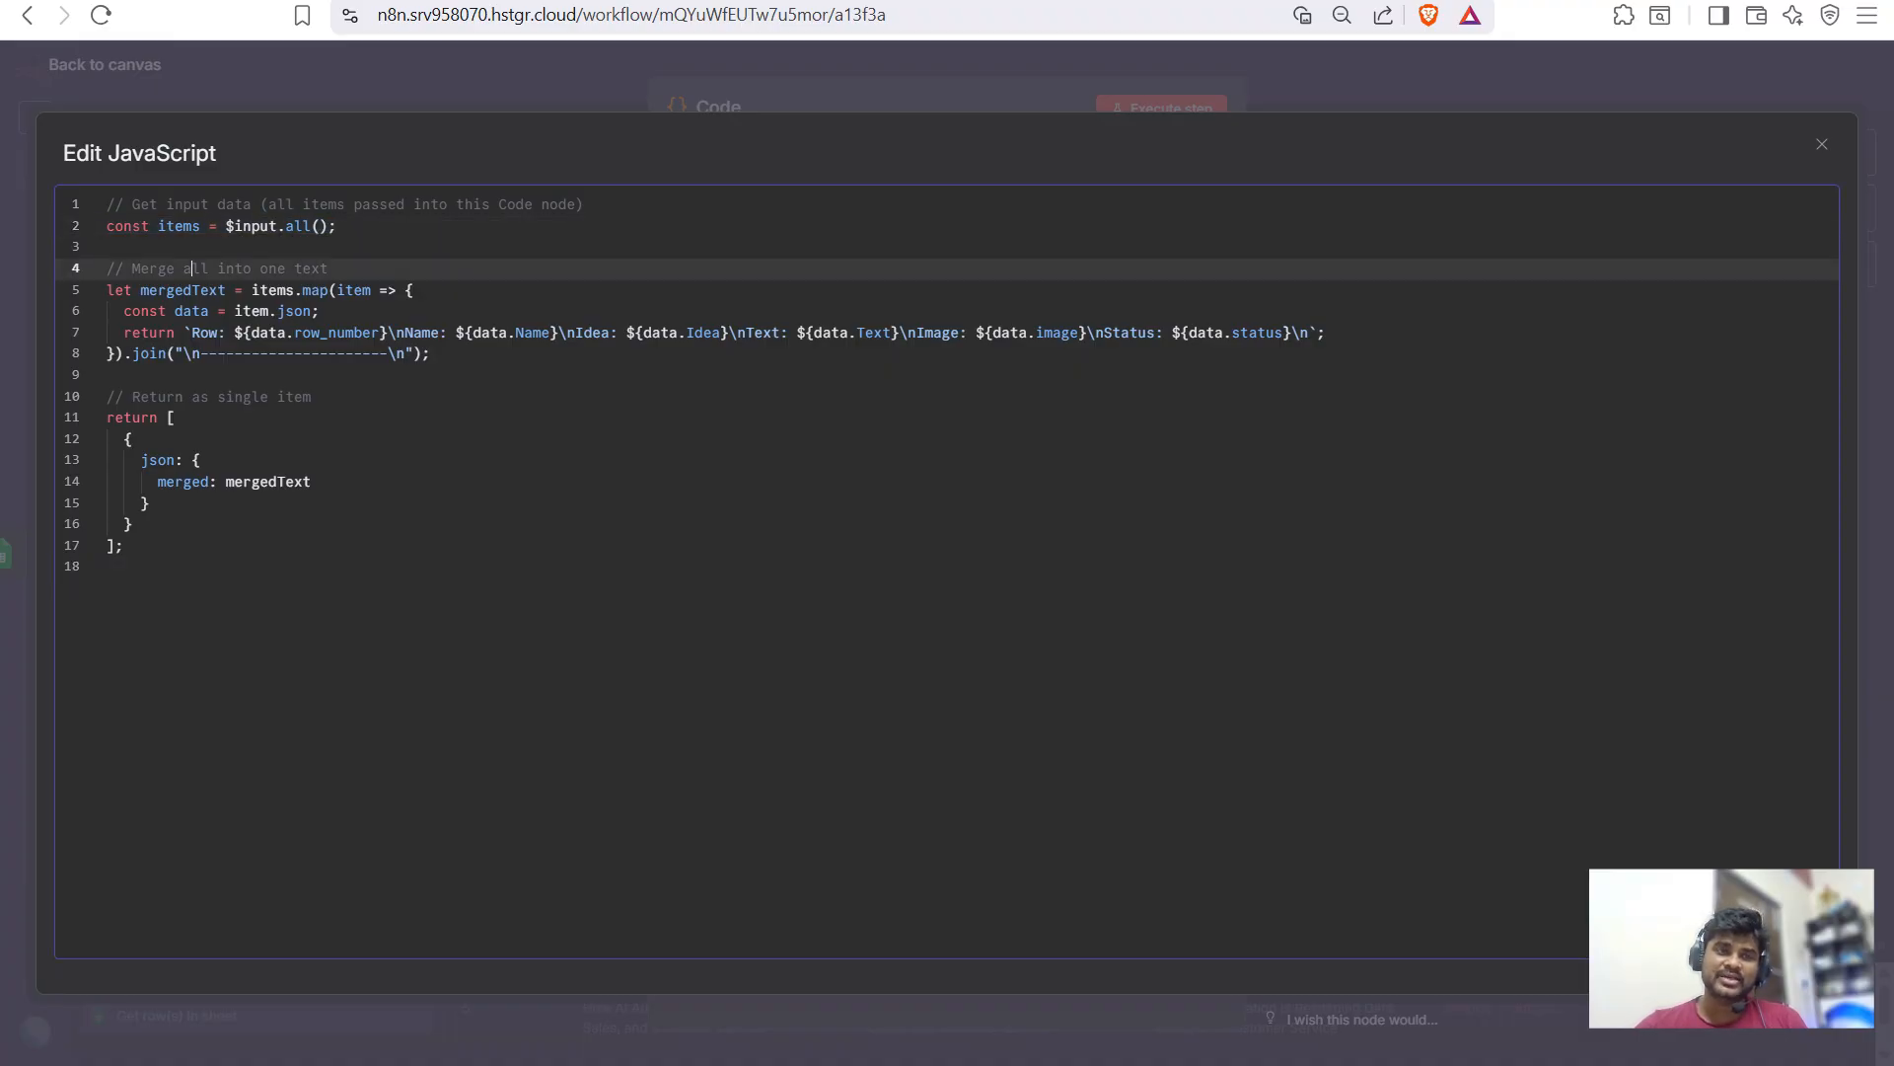
pyautogui.click(415, 290)
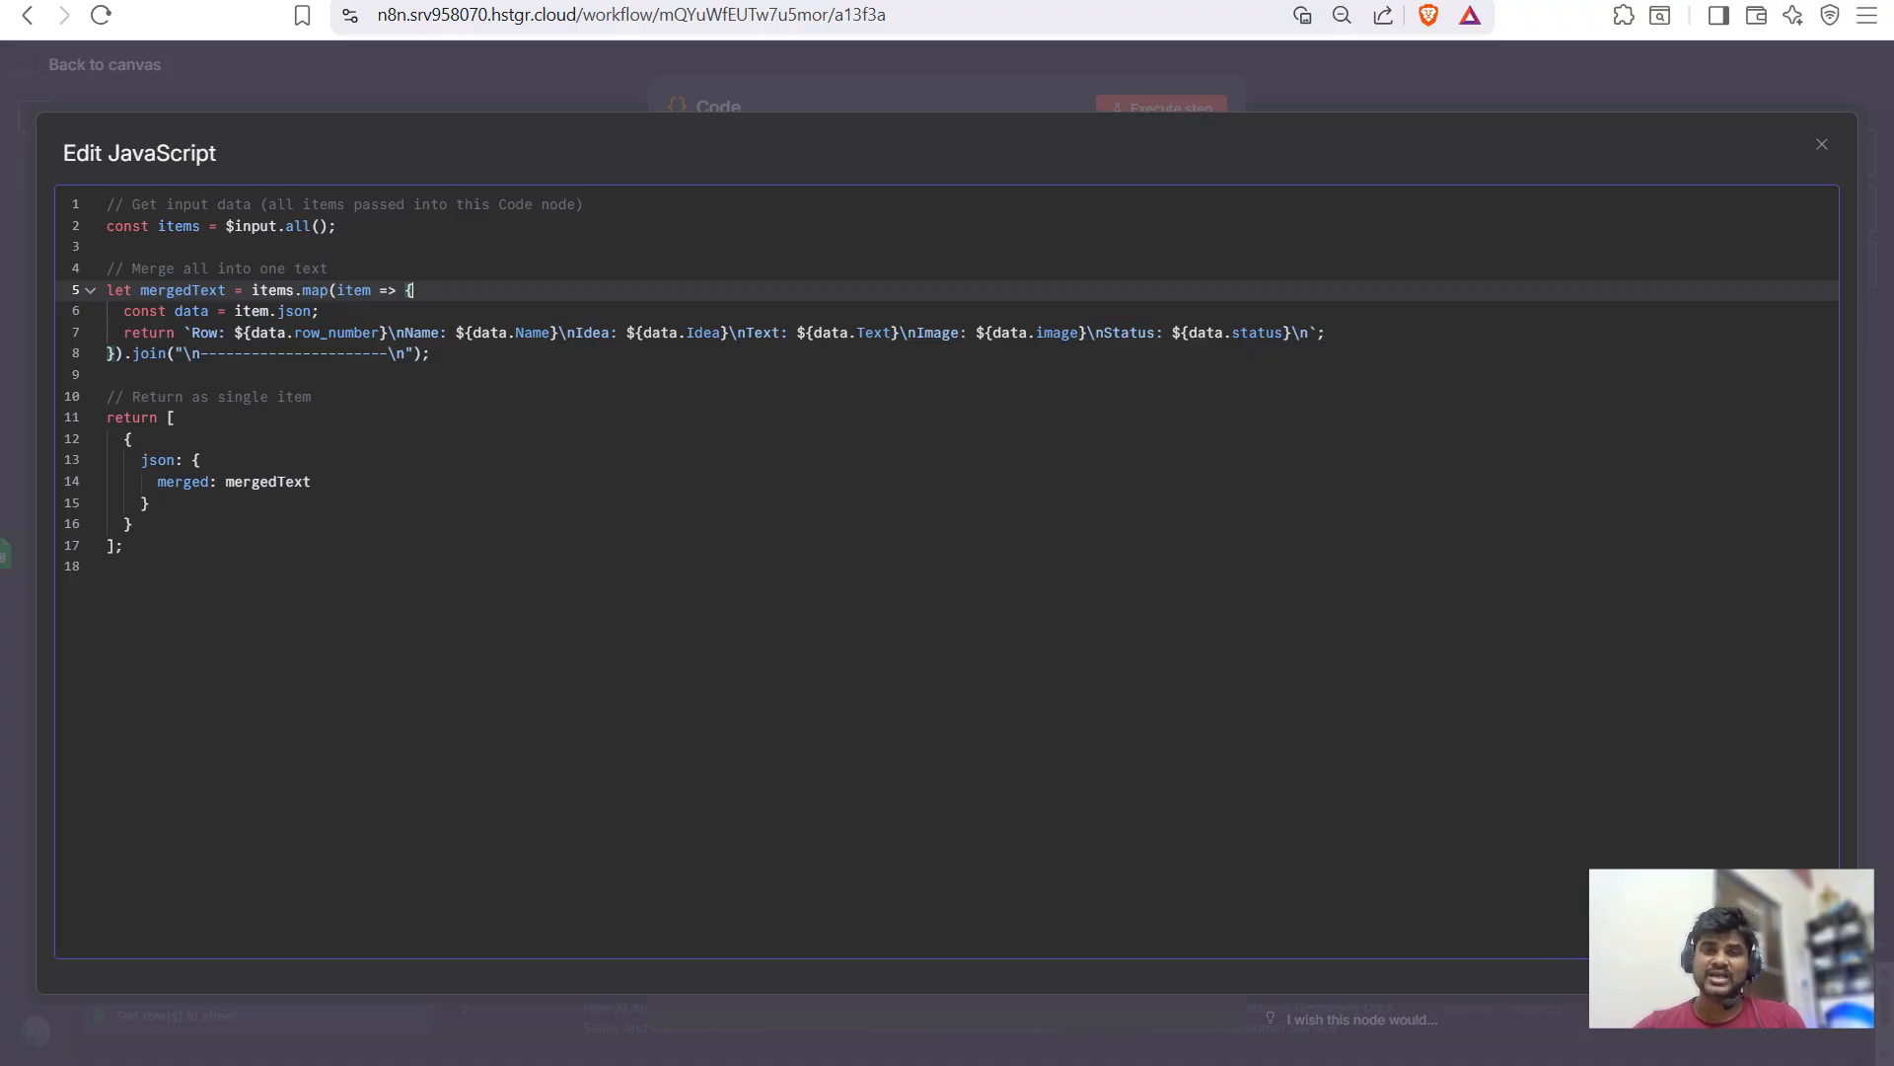
pyautogui.press('Escape')
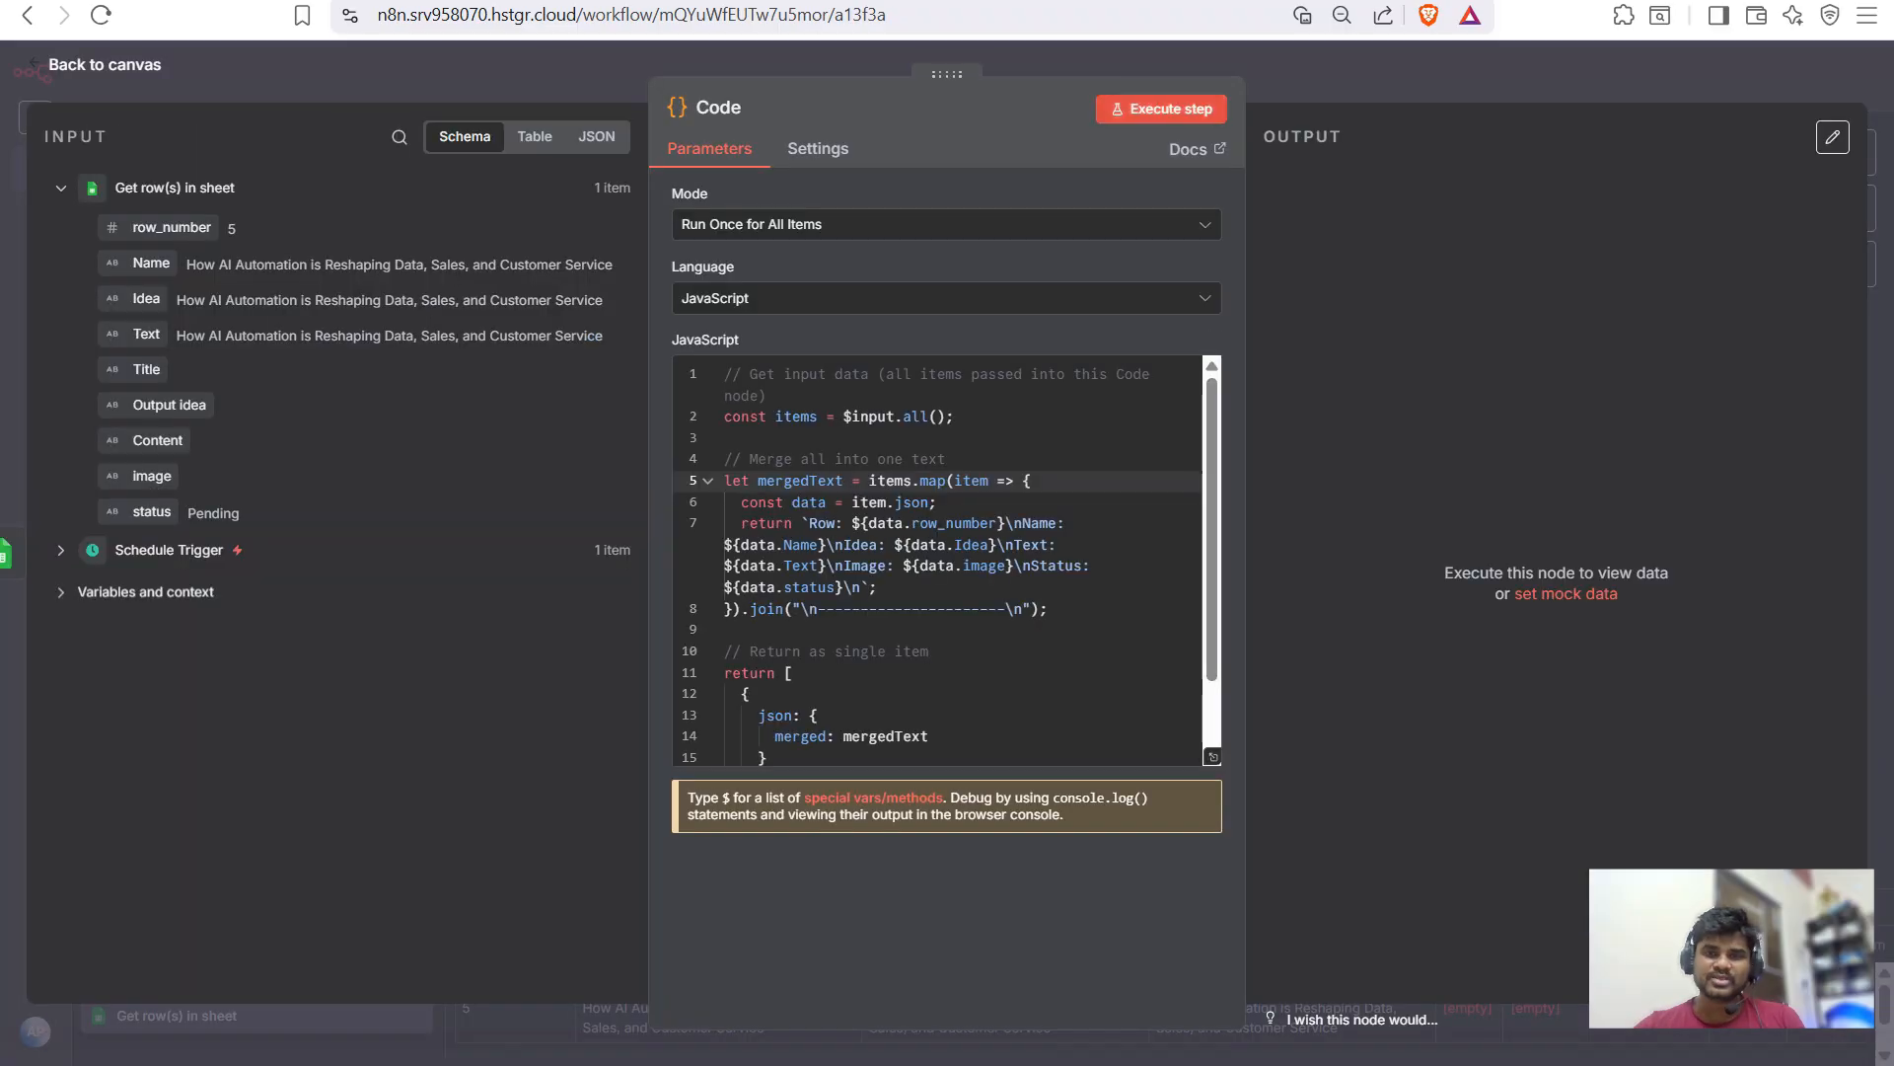
pyautogui.hotkey('ctrl', 'Return')
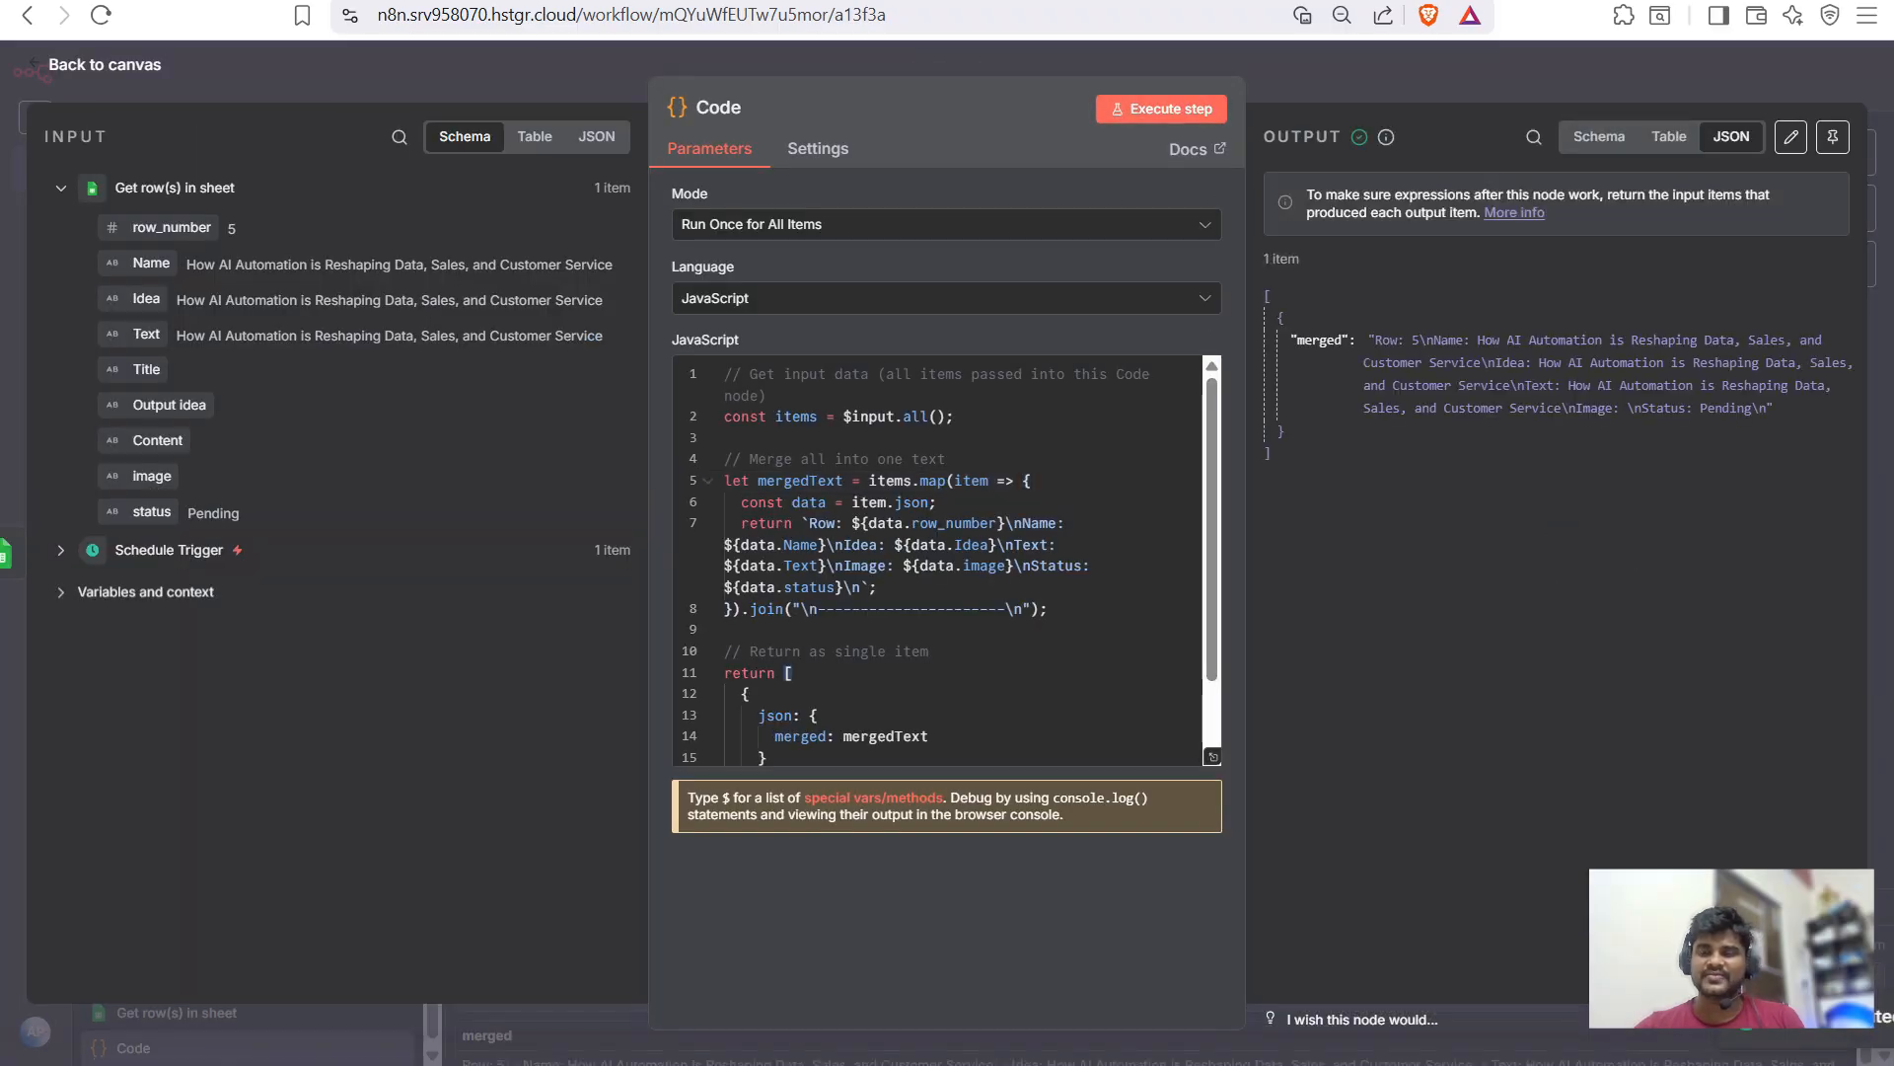
pyautogui.moveTo(1477, 340); pyautogui.dragTo(1822, 340)
pyautogui.click(1823, 340)
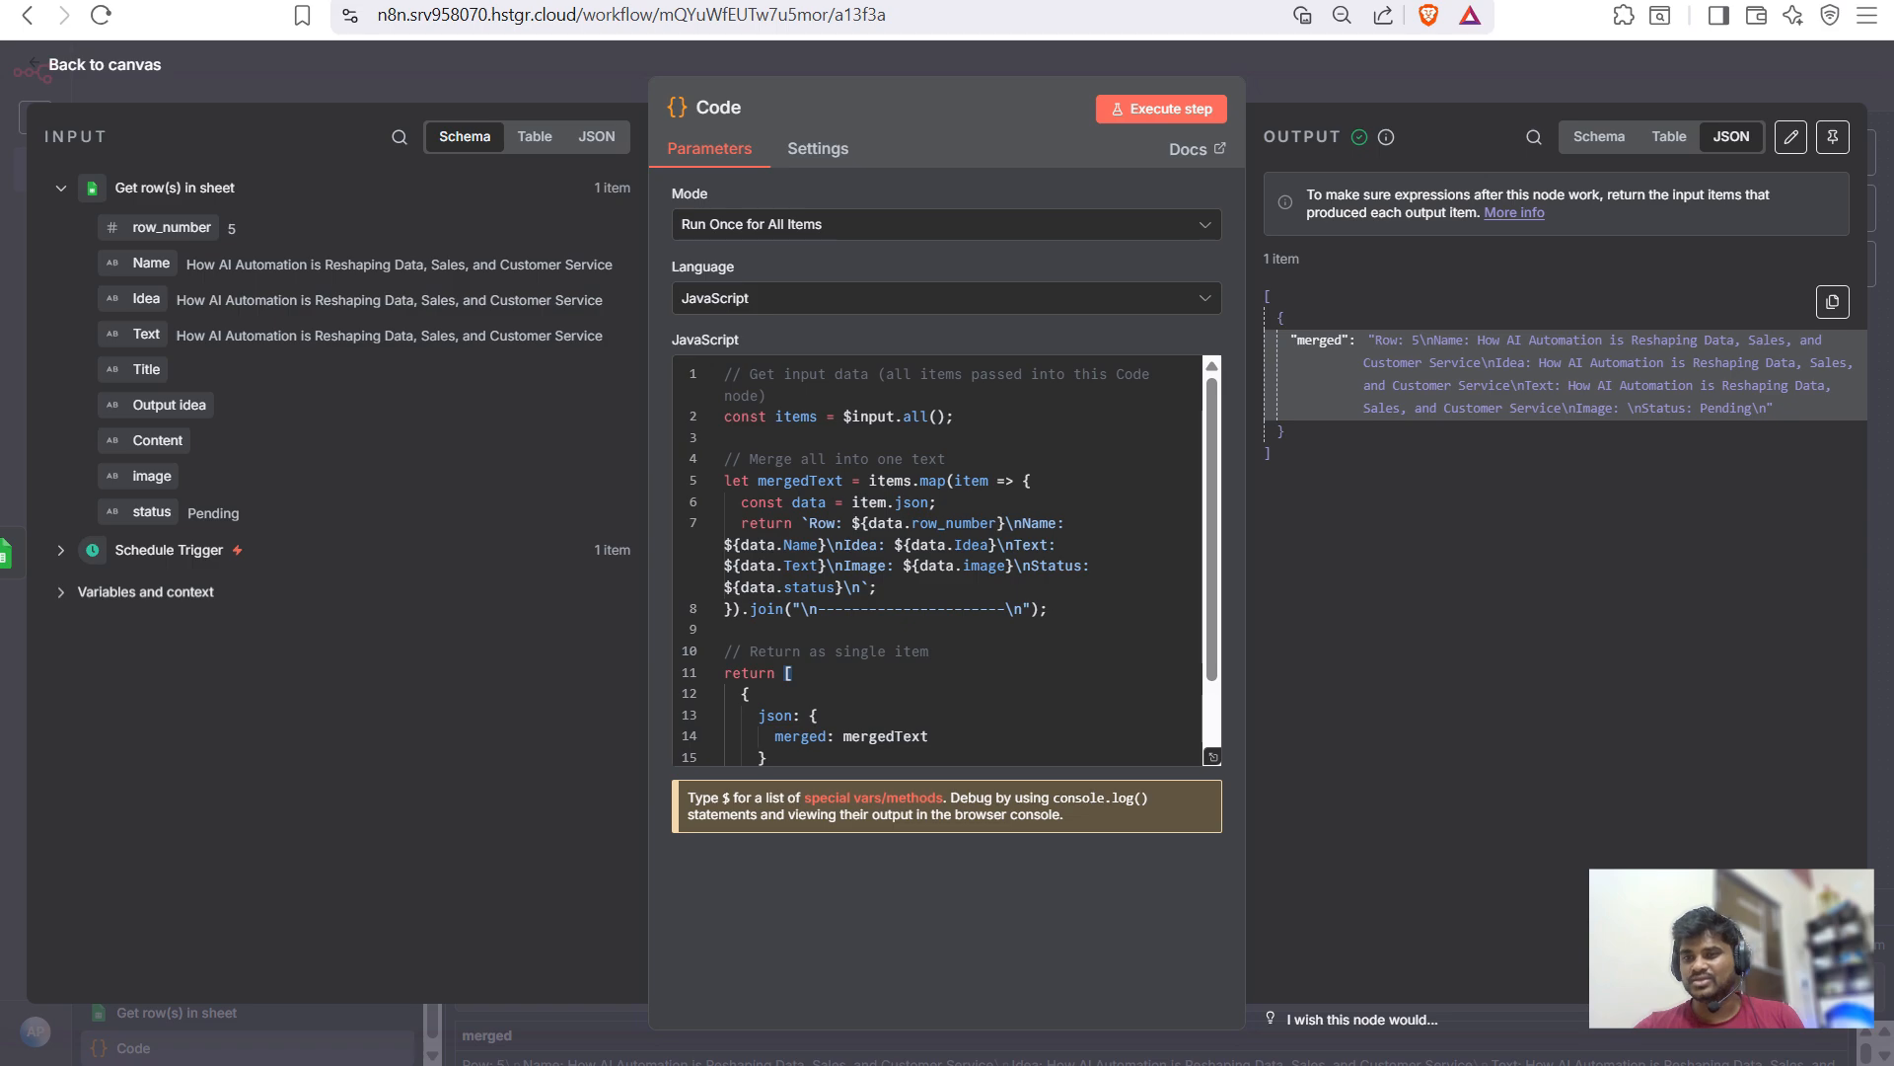
pyautogui.press('Escape')
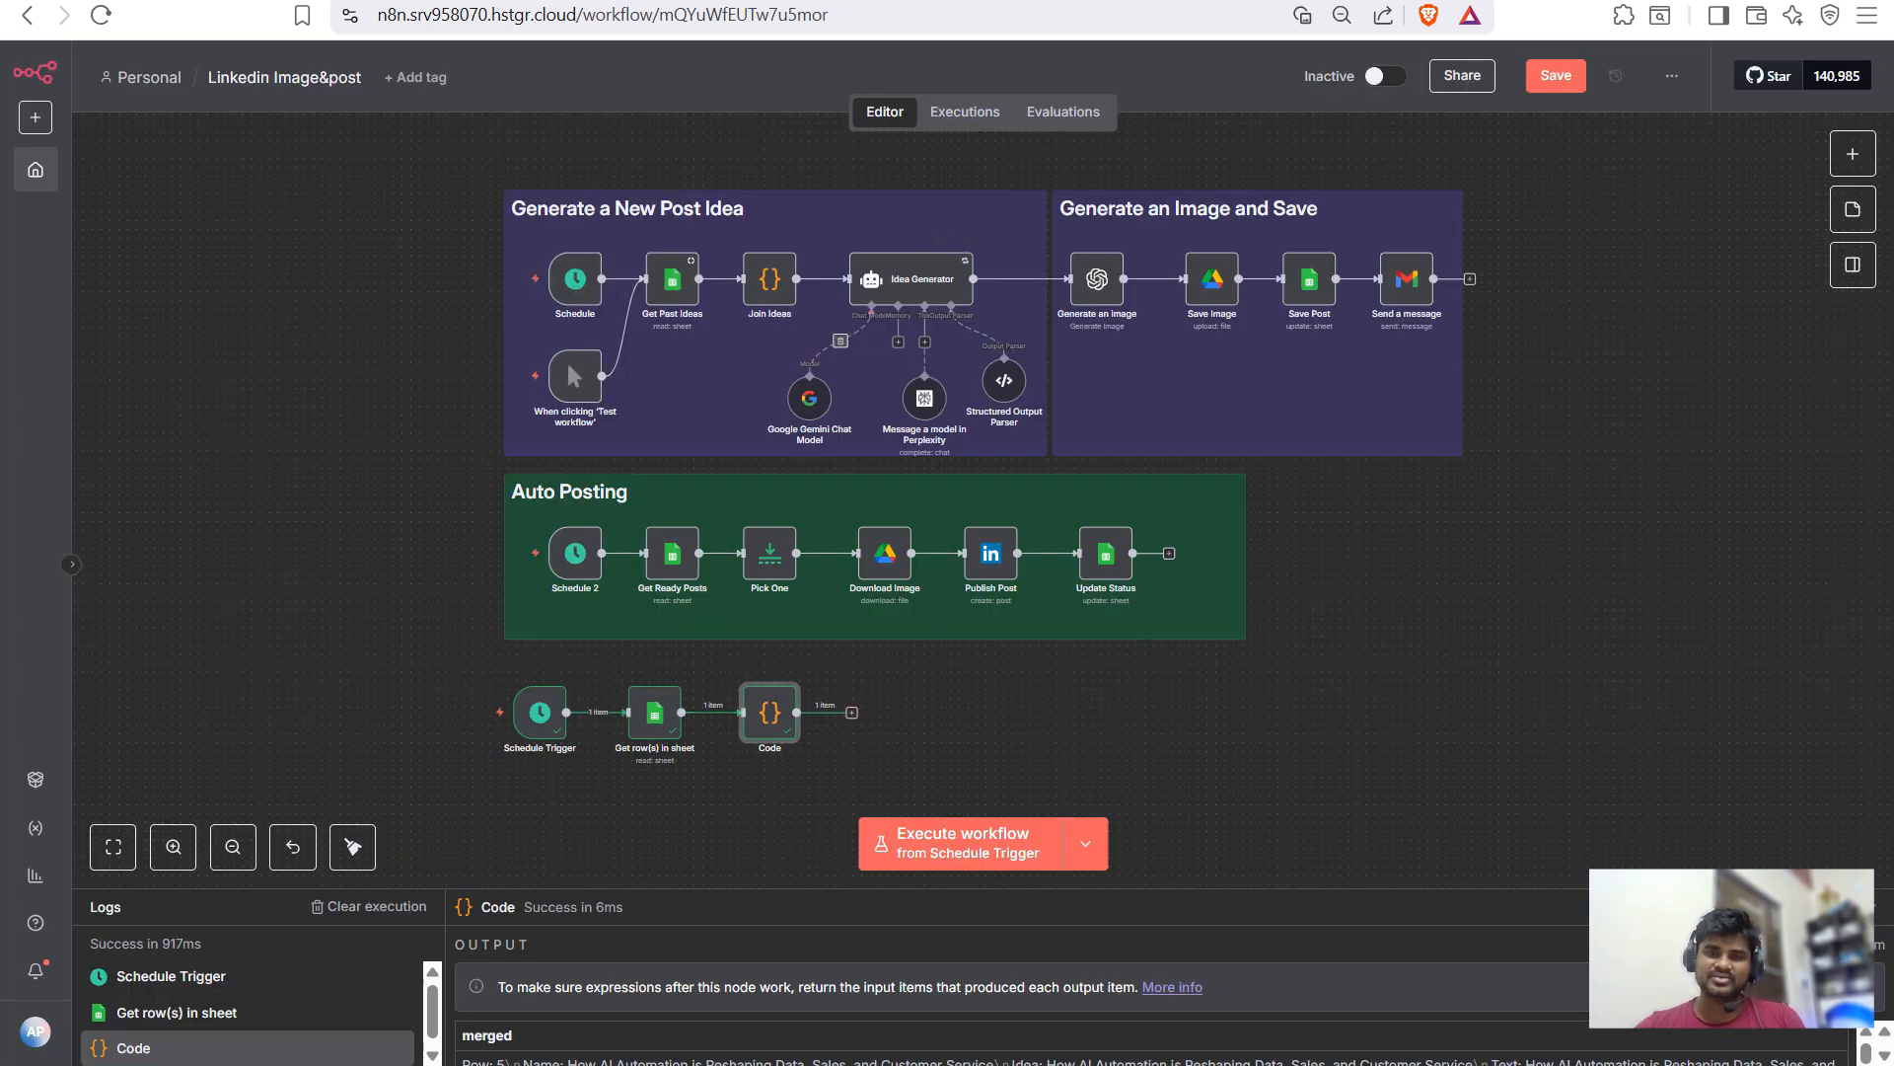
# - Paste a copy of the Idea Generator agent after the Code node
pyautogui.click(851, 712)
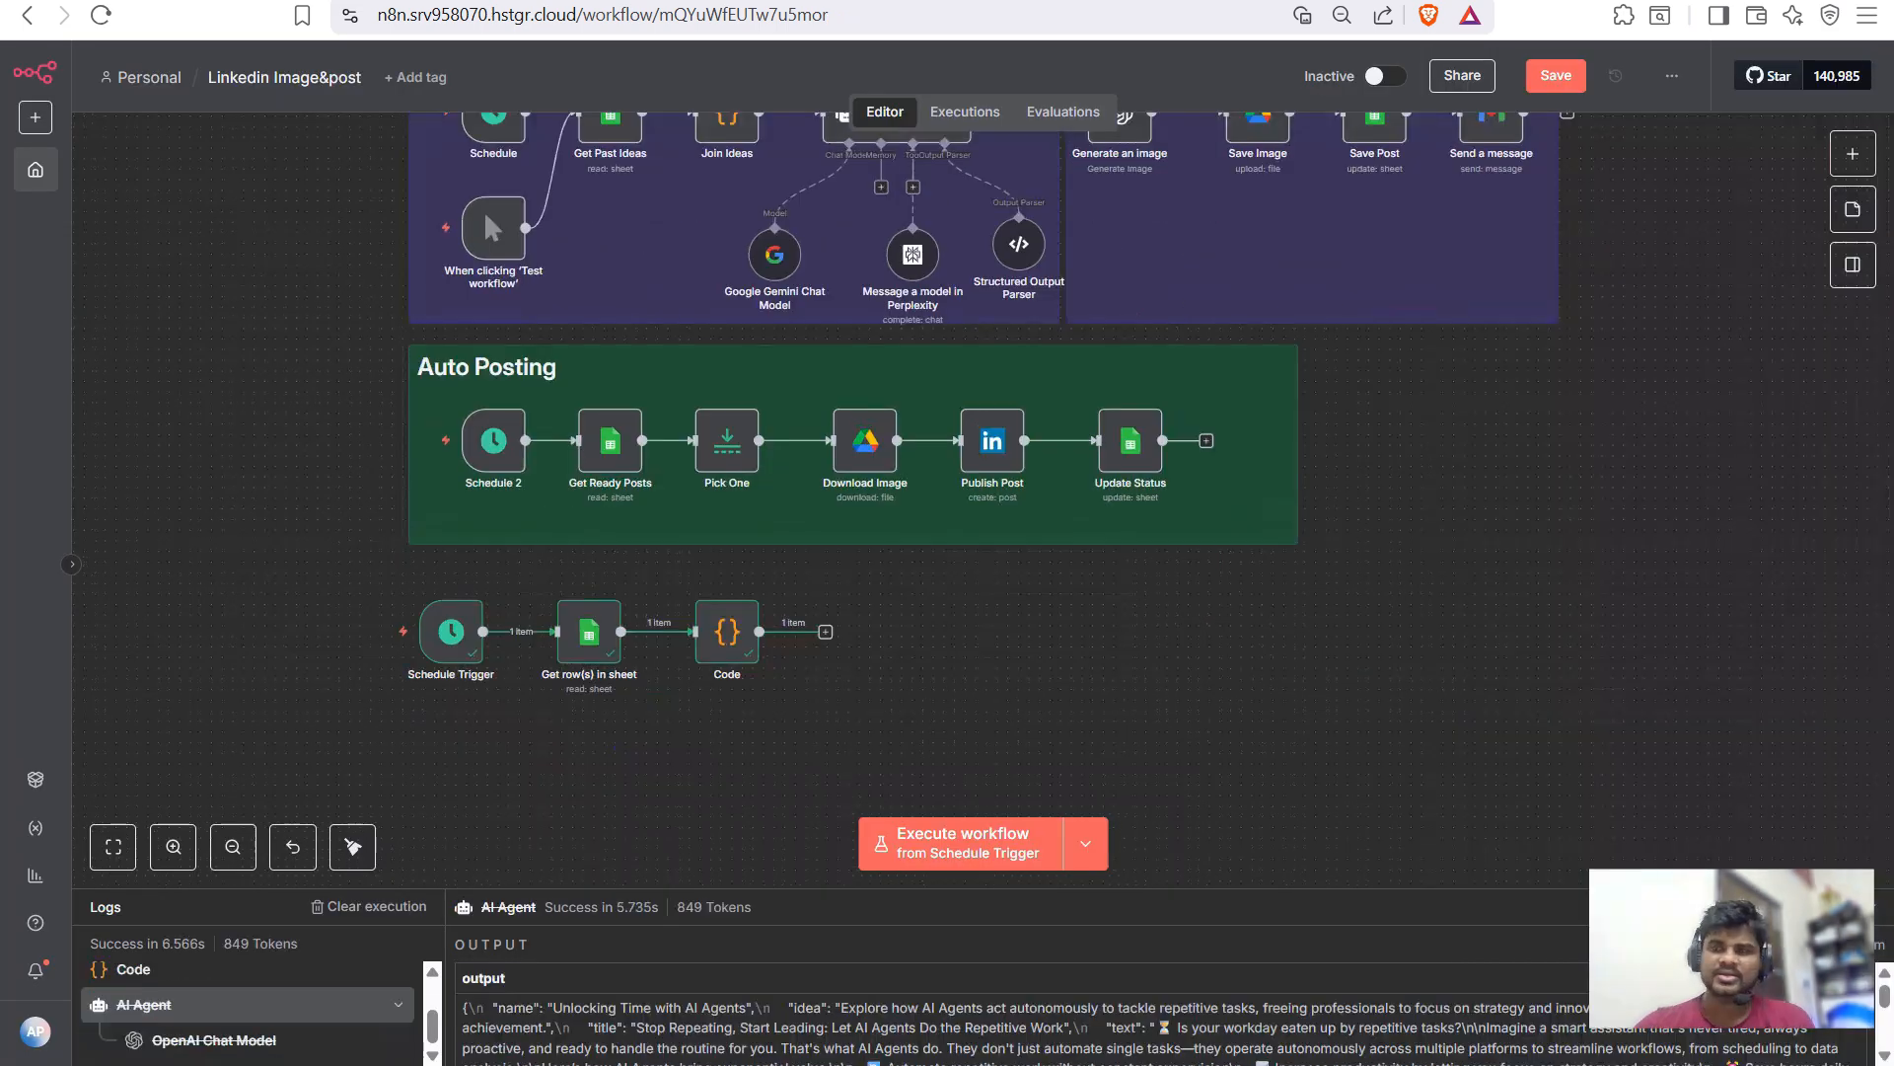
pyautogui.press('Tab')
pyautogui.write('ai')
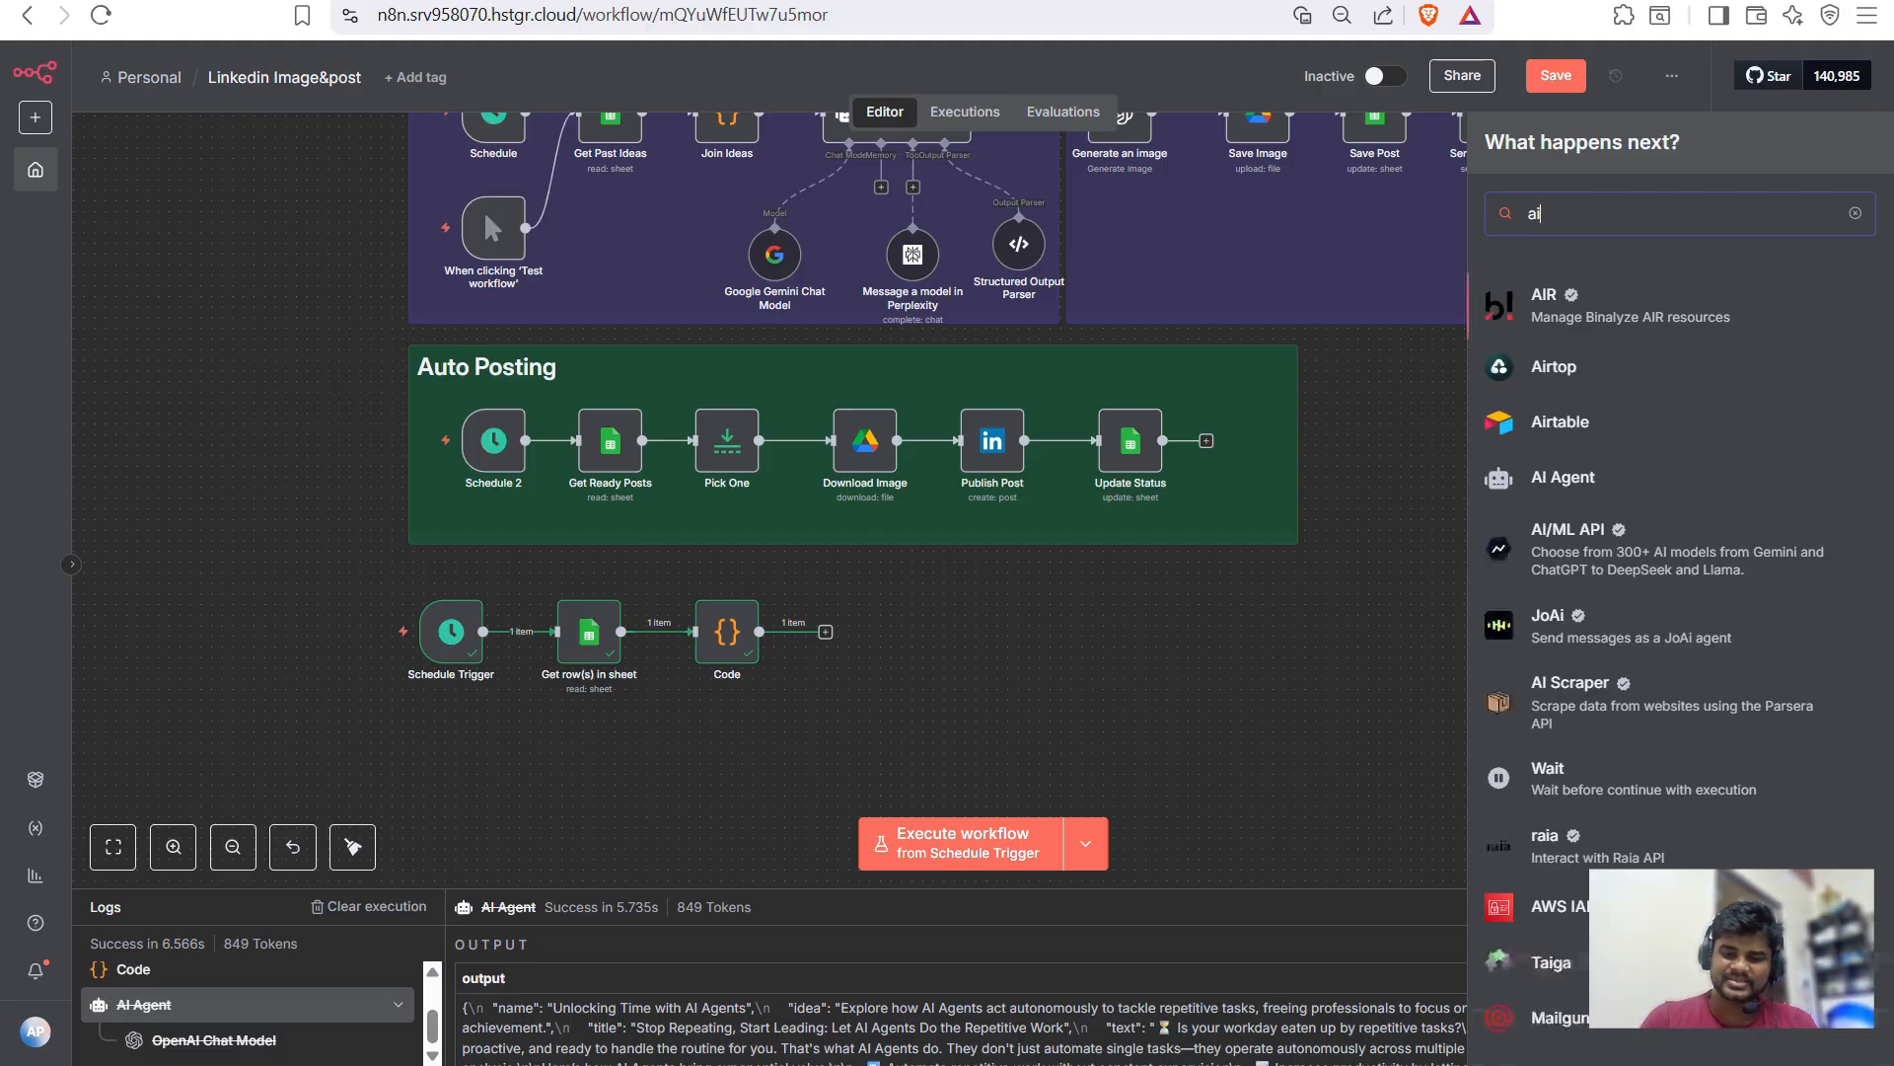
pyautogui.write(' ag')
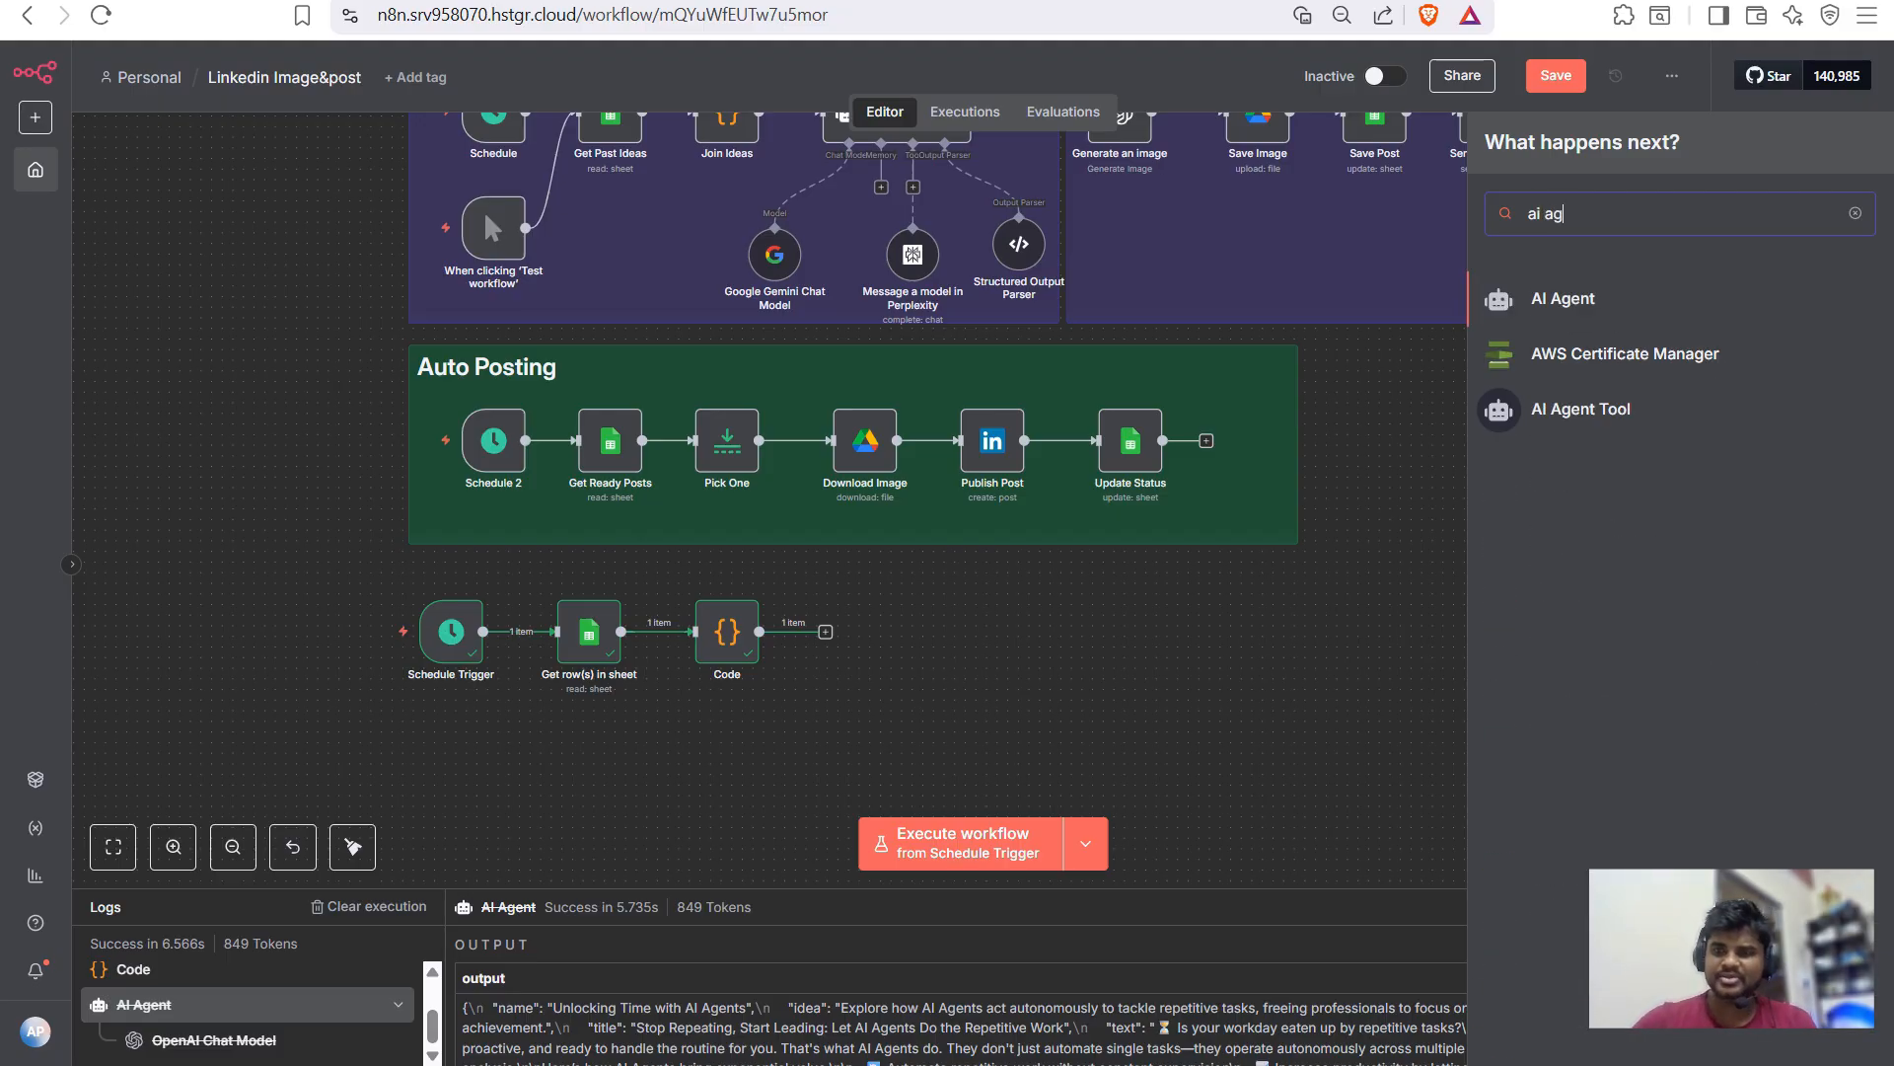
pyautogui.press('Escape')
pyautogui.scroll(2, 769, 493)
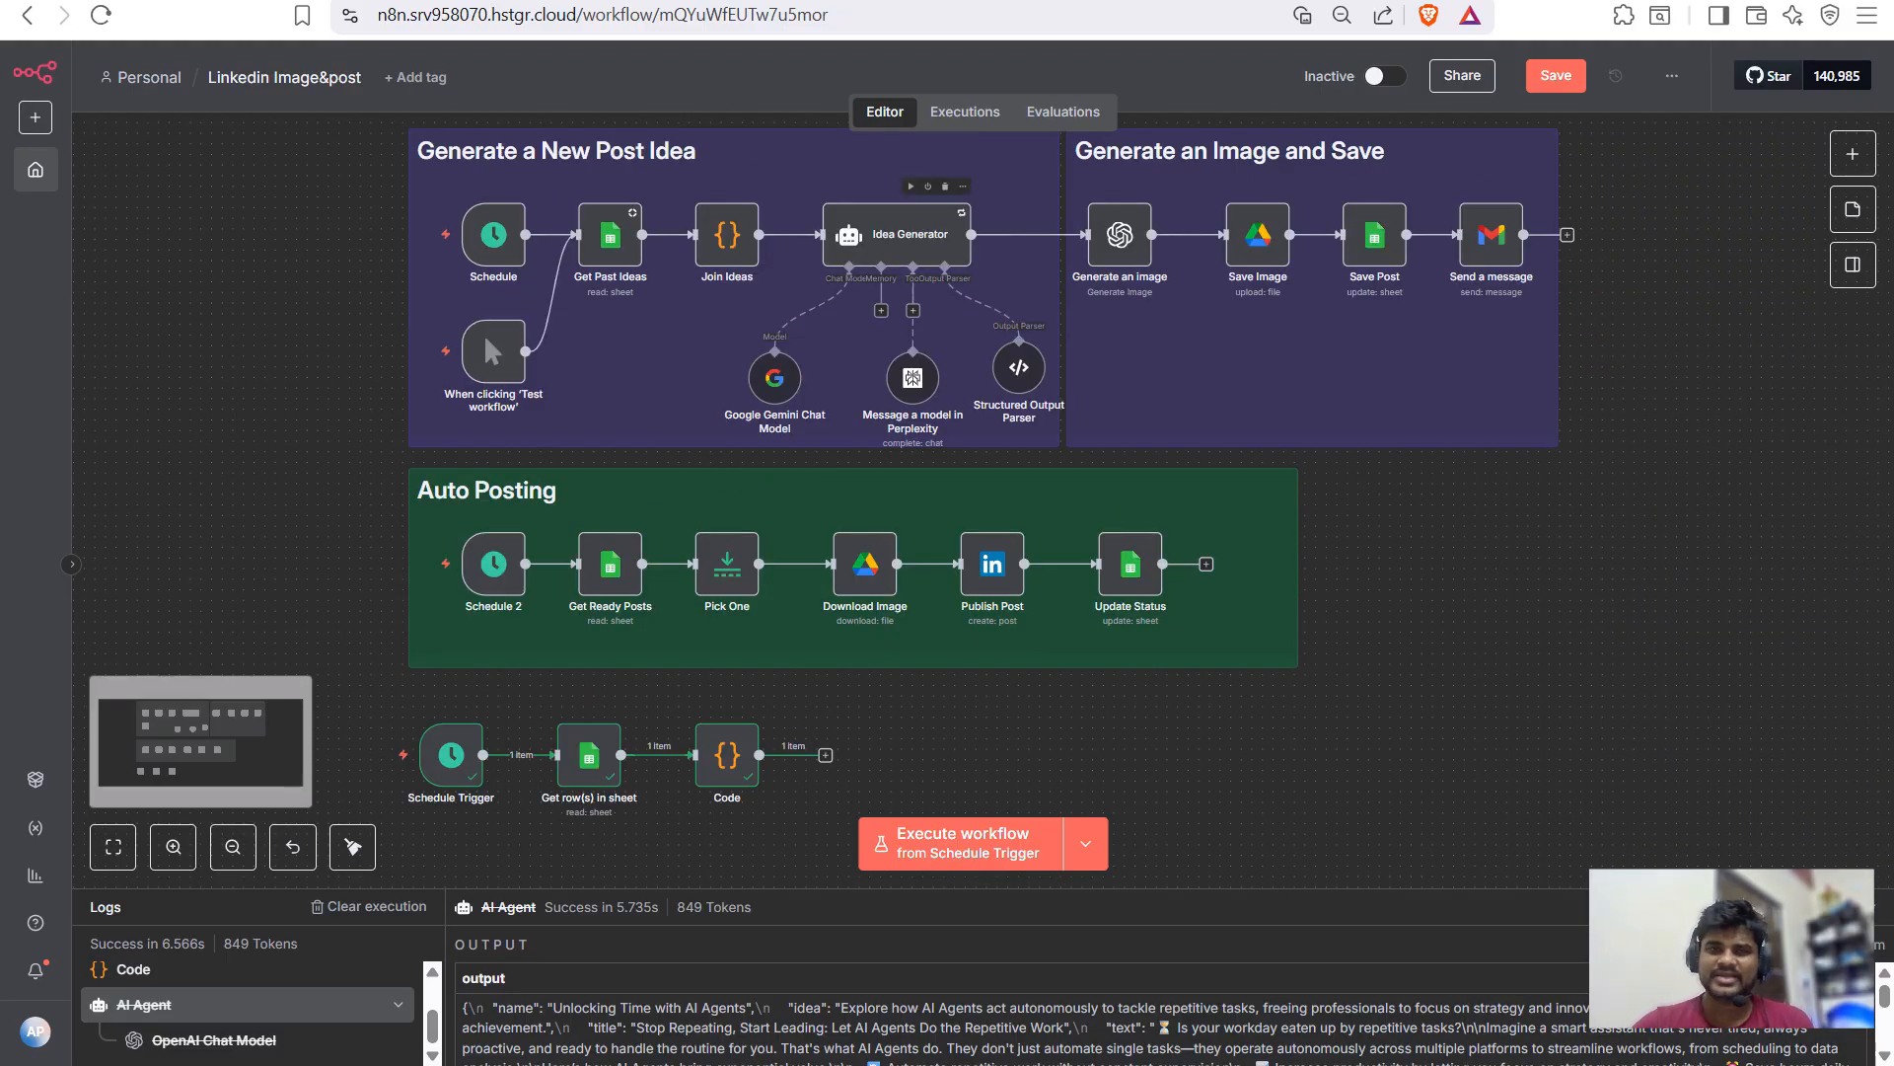
pyautogui.click(896, 234)
pyautogui.hotkey('ctrl', 'c')
pyautogui.scroll(-1, 991, 463)
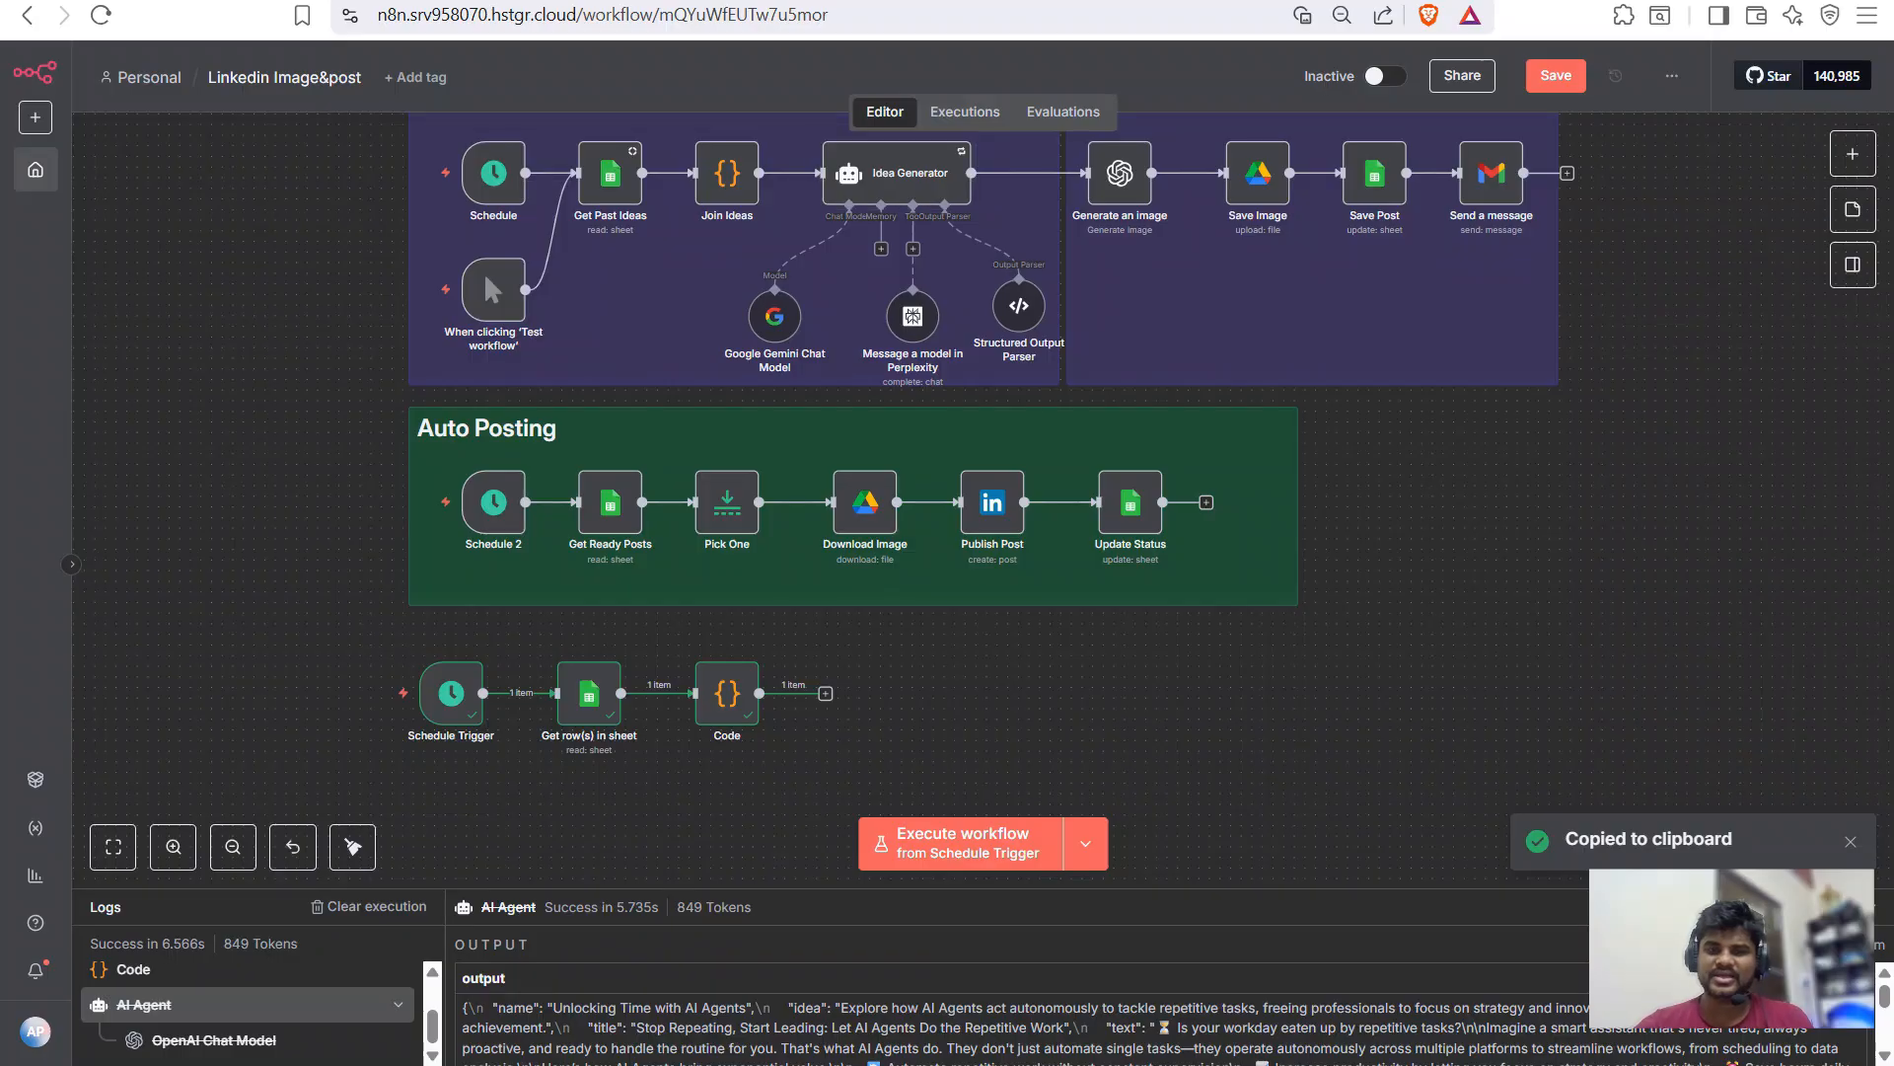
pyautogui.hotkey('ctrl', 'v')
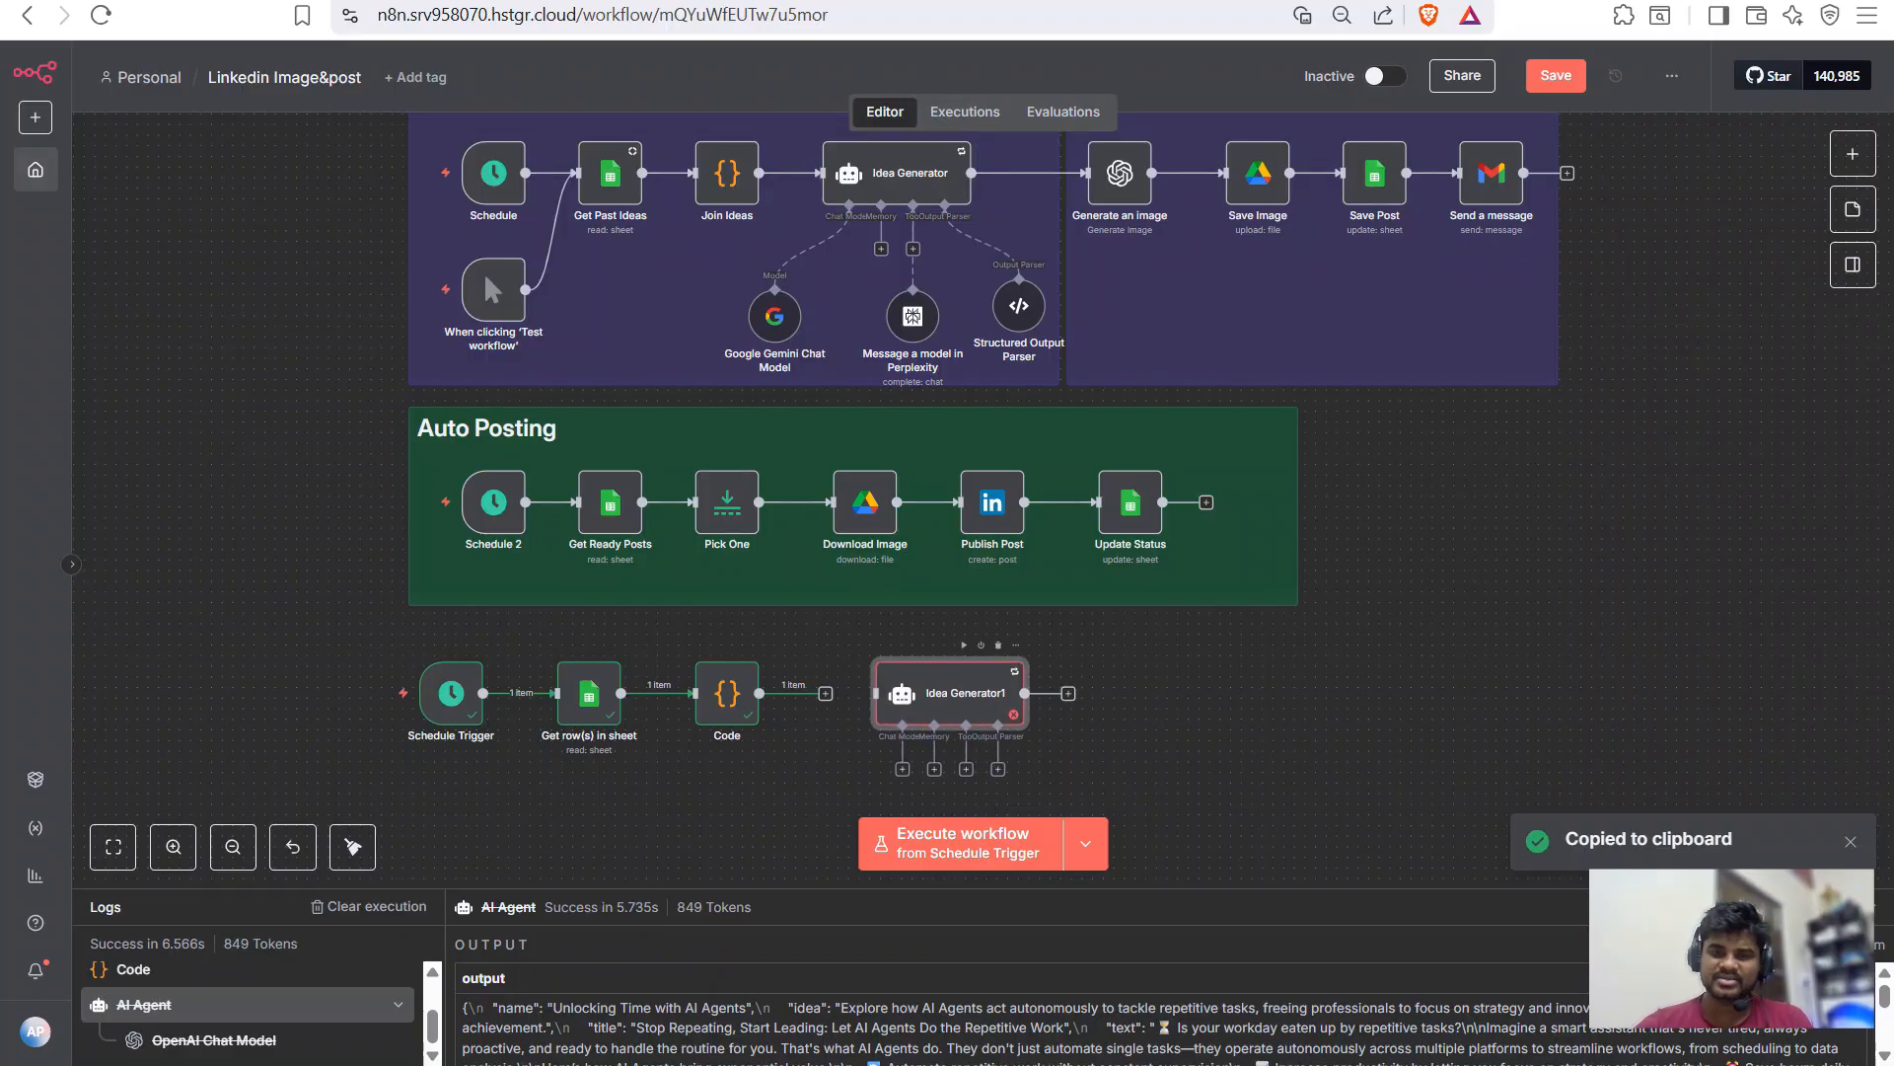
pyautogui.scroll(-1, 991, 444)
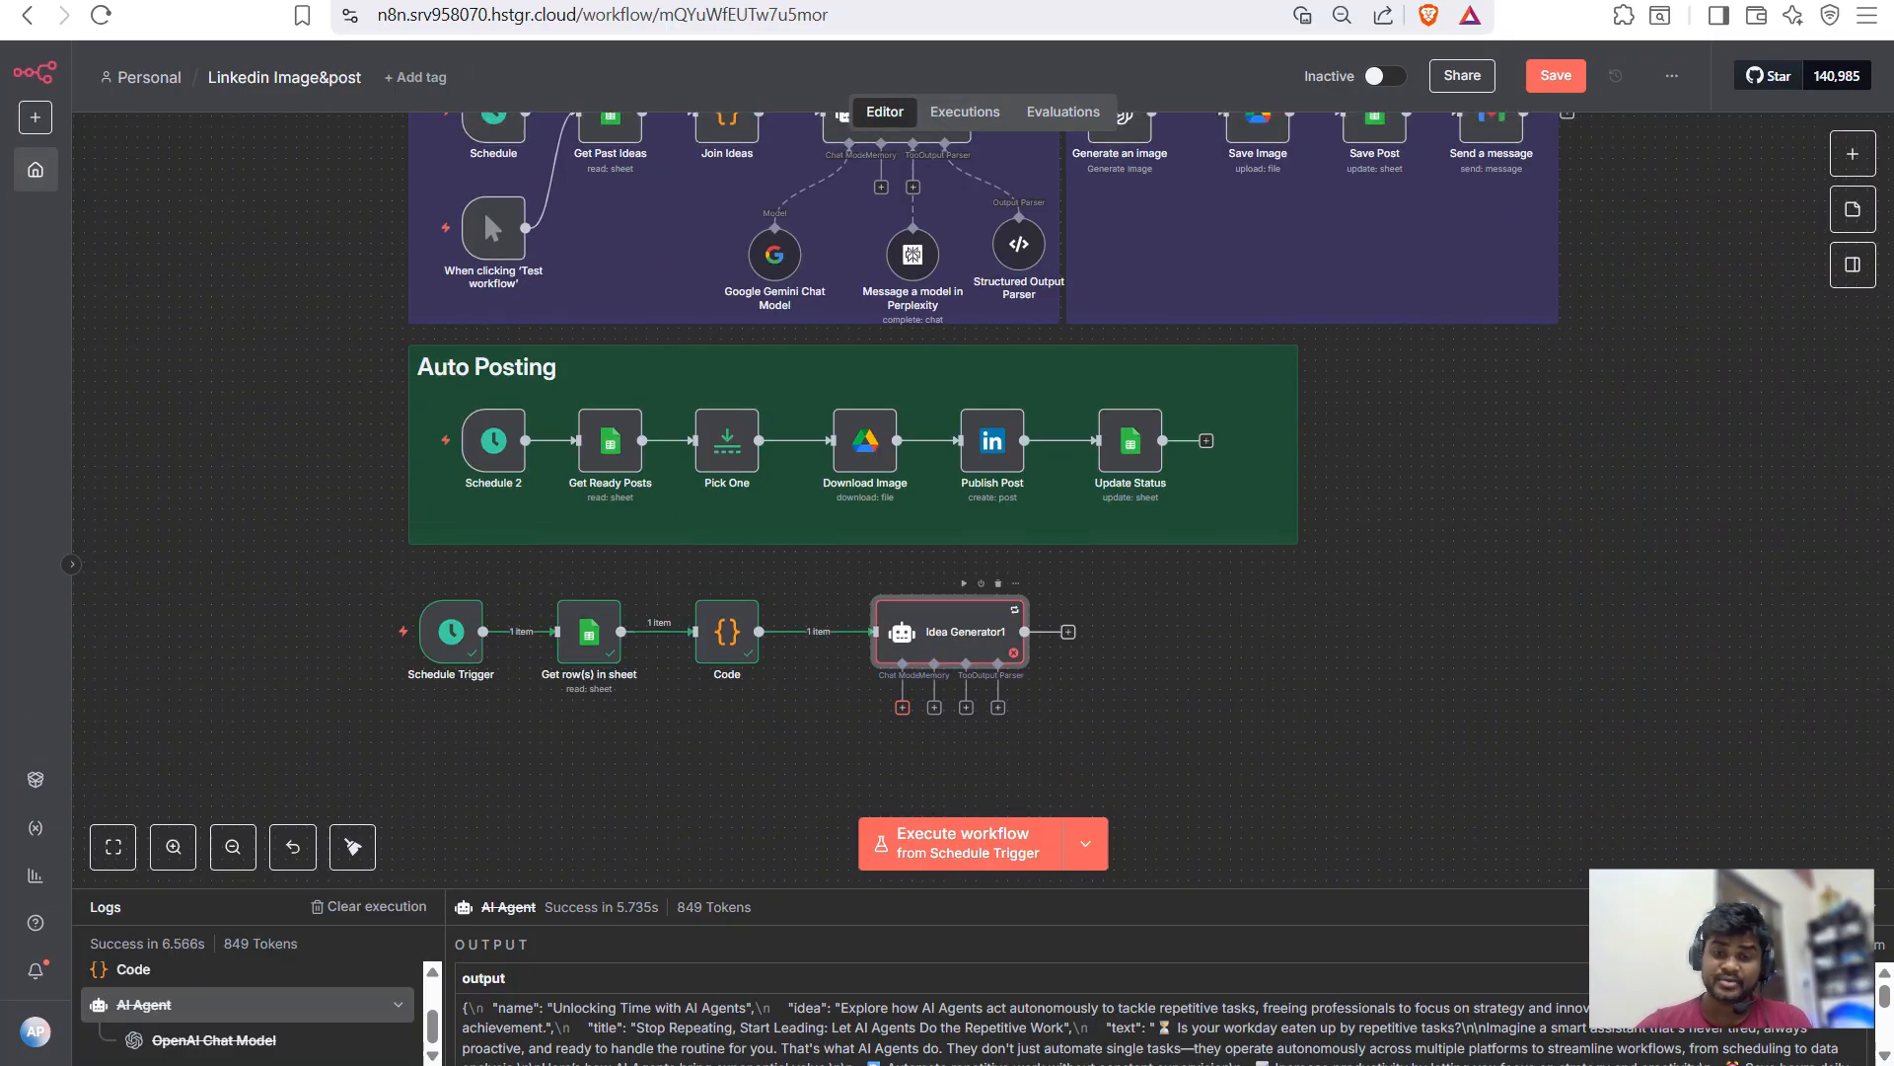
# - Attach an OpenAI Chat Model to Idea Generator1
pyautogui.click(902, 707)
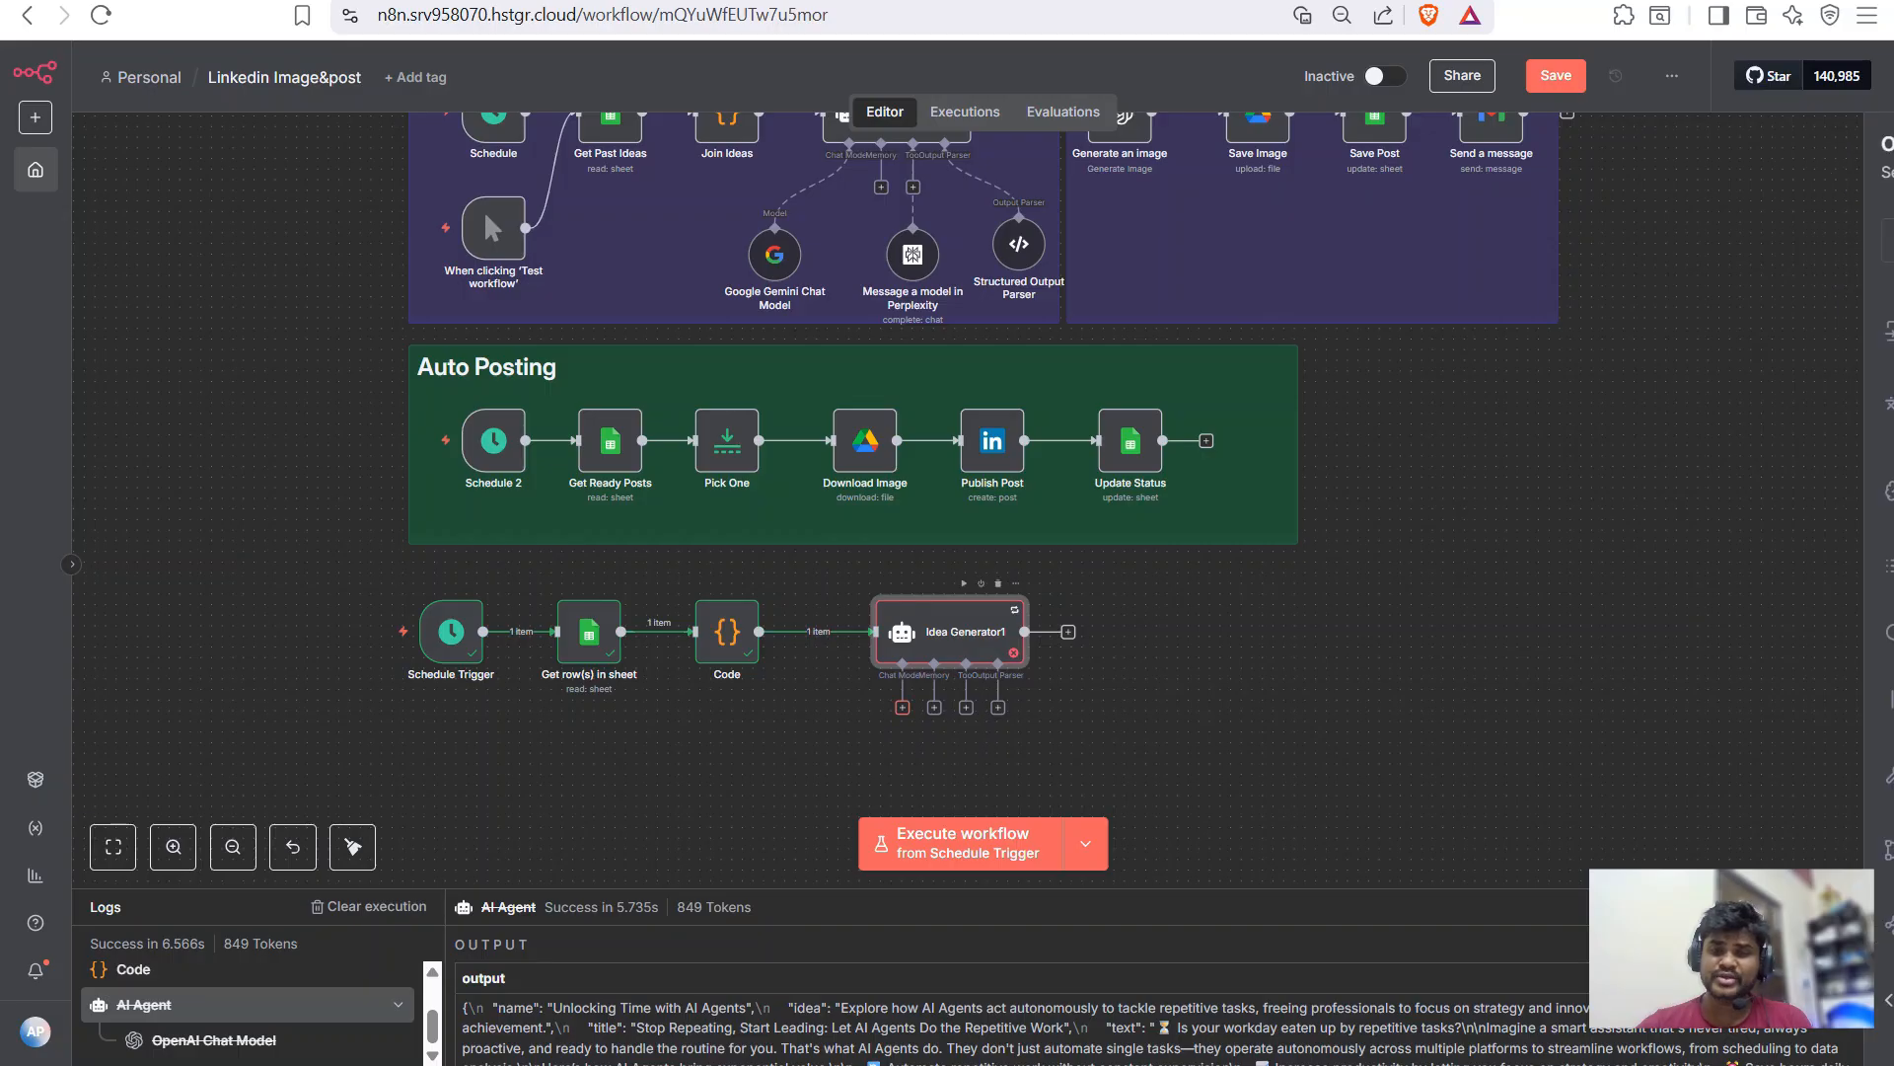
pyautogui.write('ope')
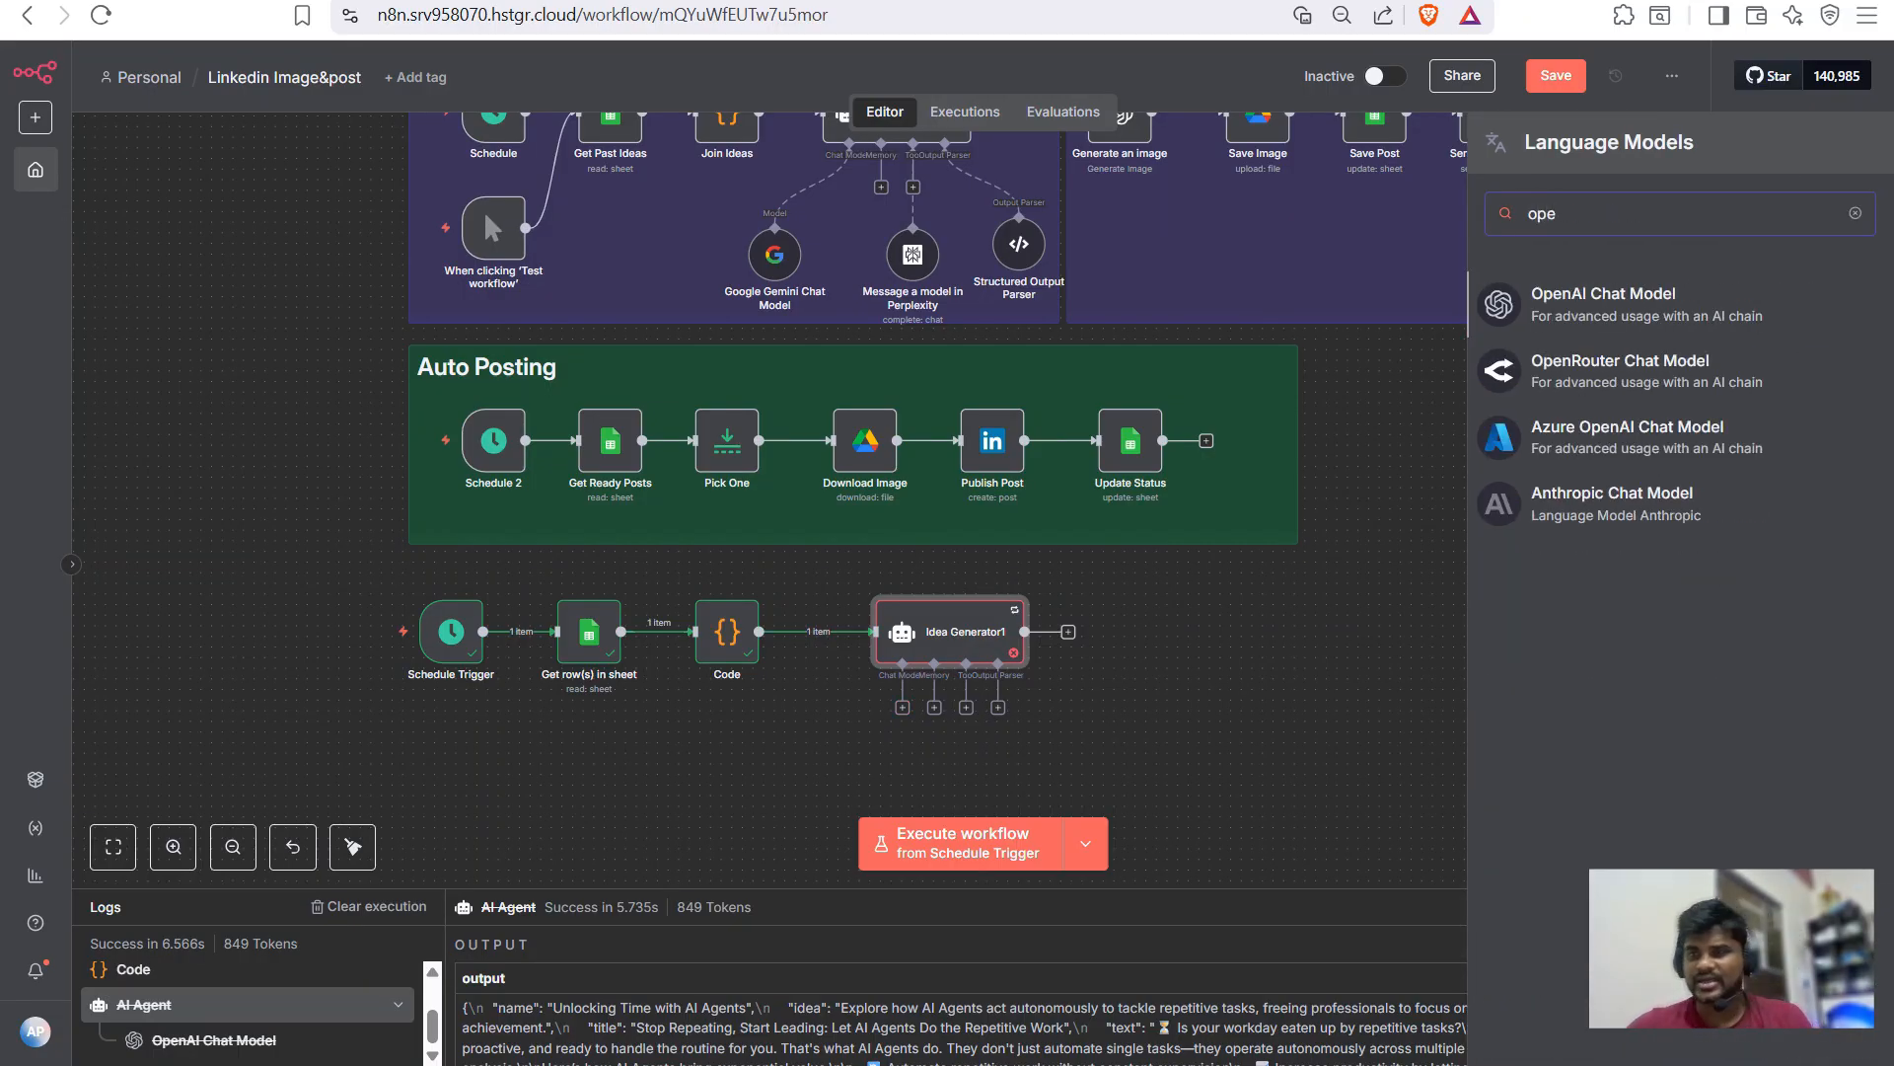
pyautogui.press('Return')
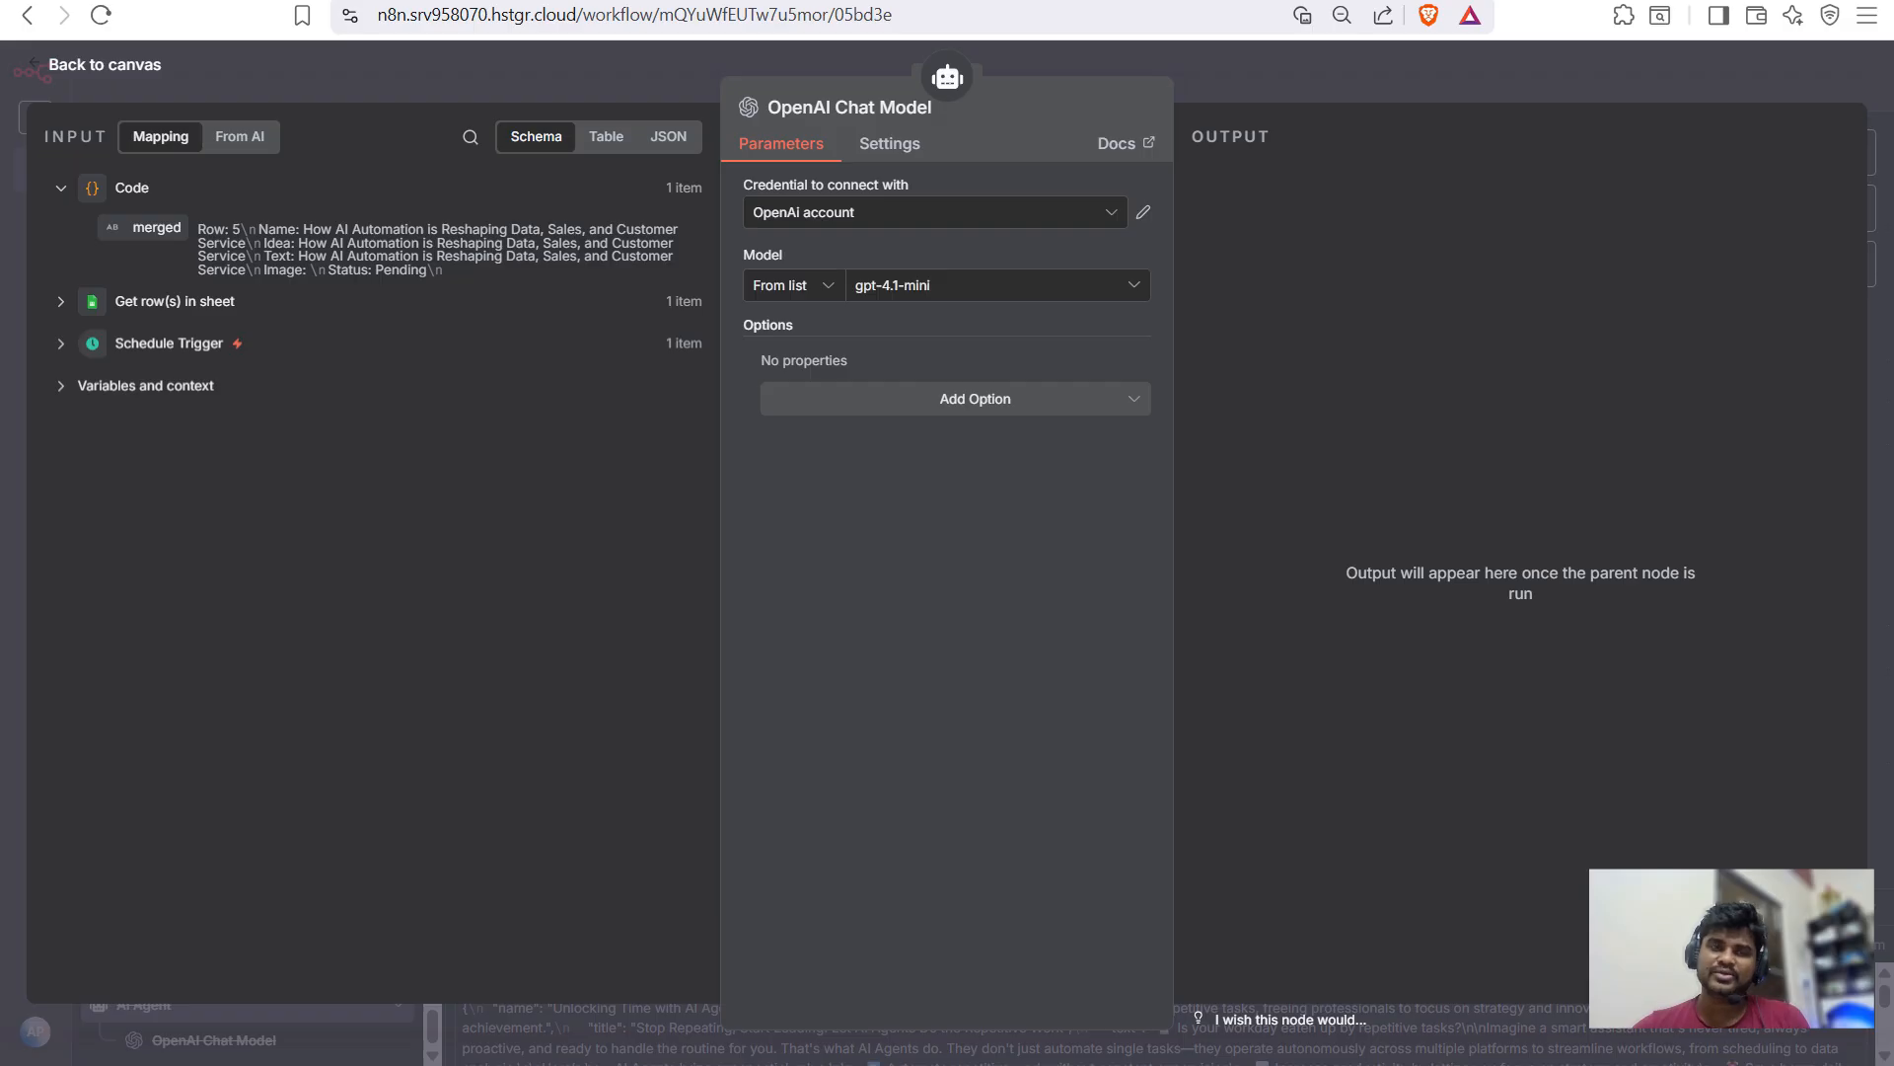
pyautogui.press('Escape')
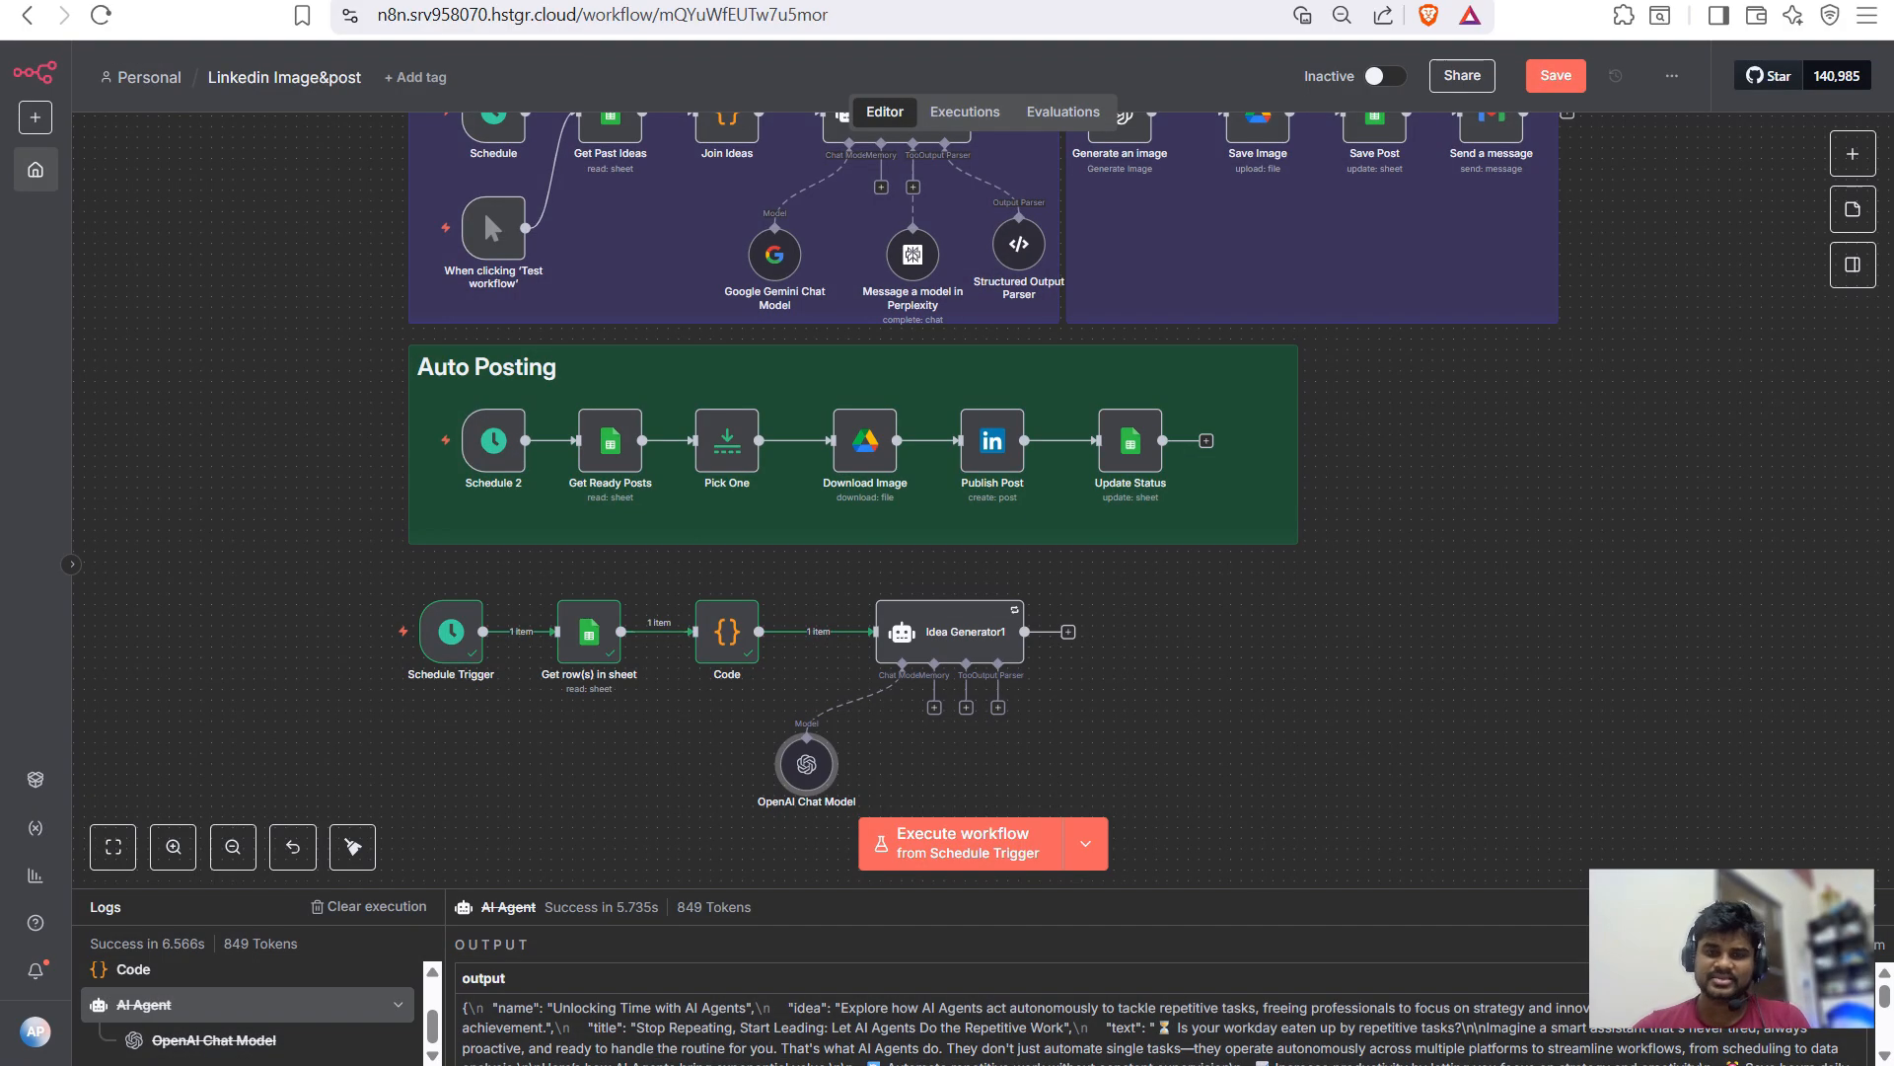
# - Attach a Perplexity tool using the Sonar model to Idea Generator1
pyautogui.click(966, 706)
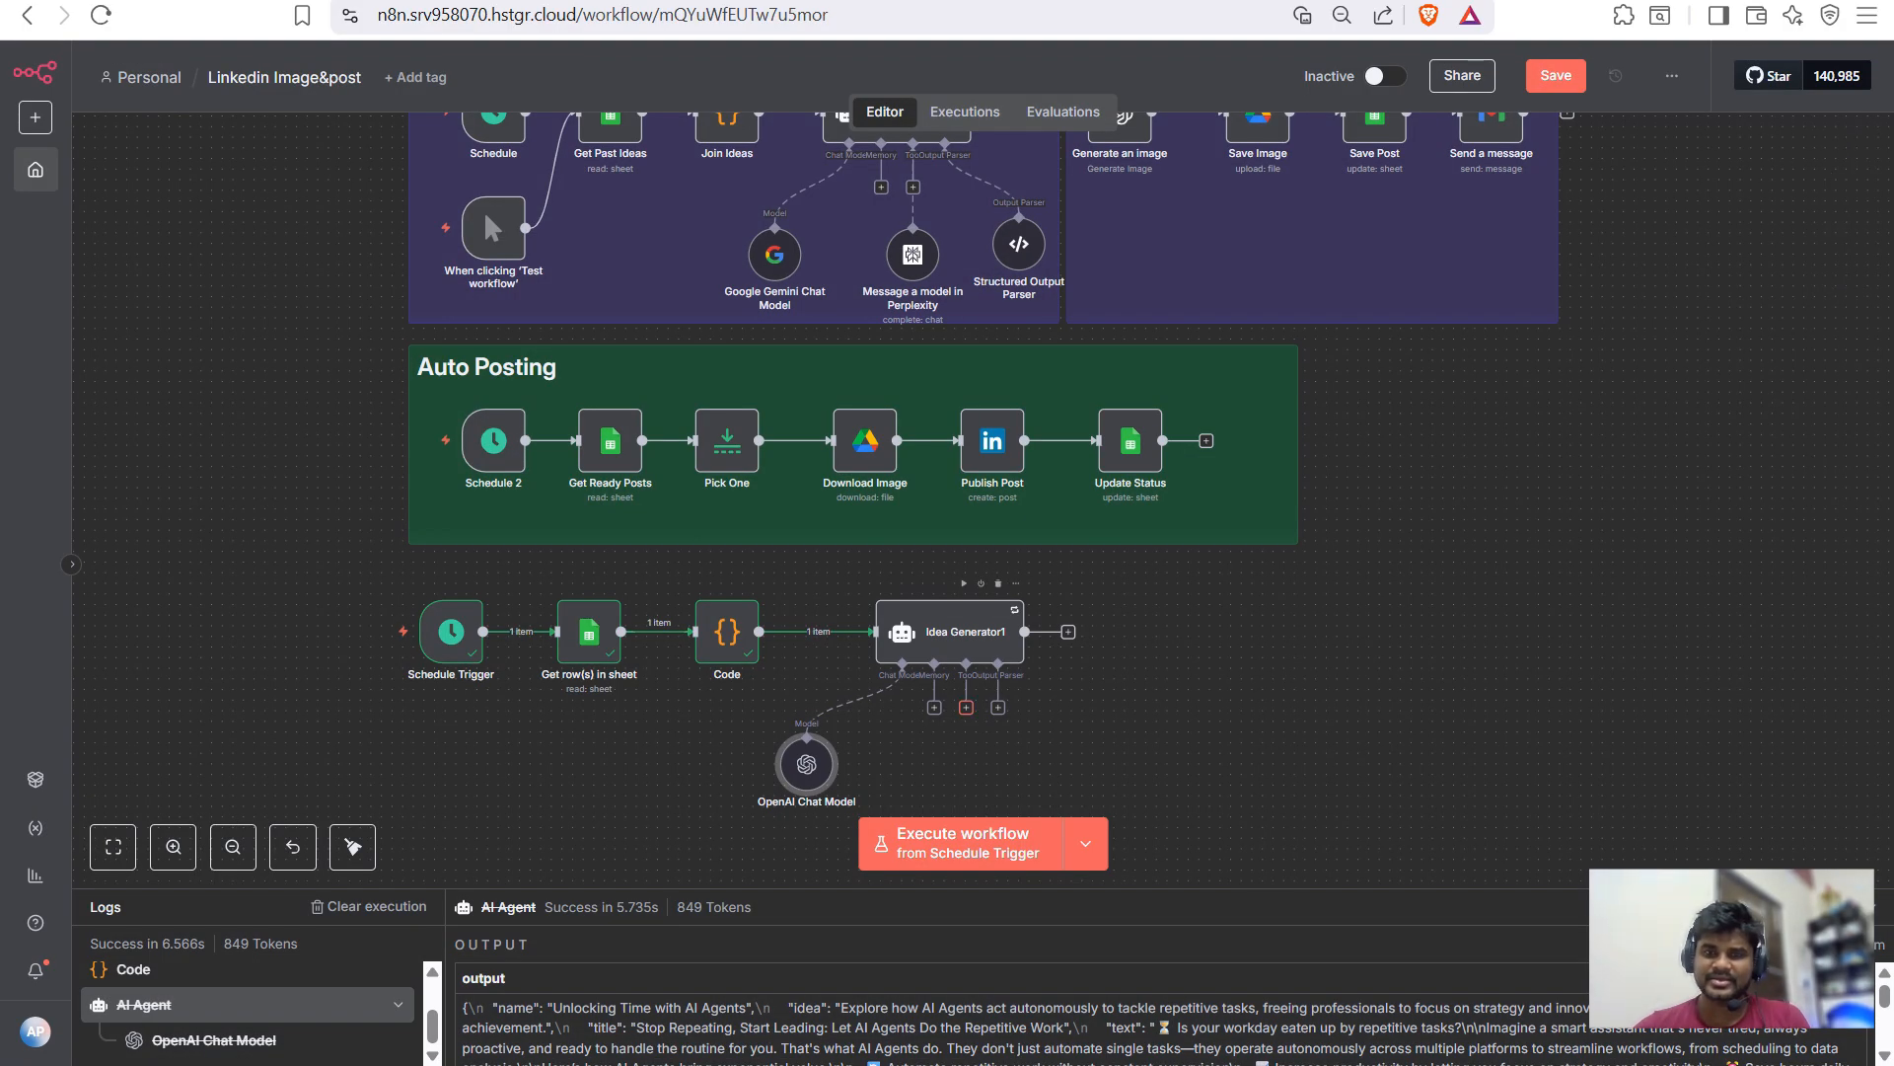
pyautogui.write('perpl')
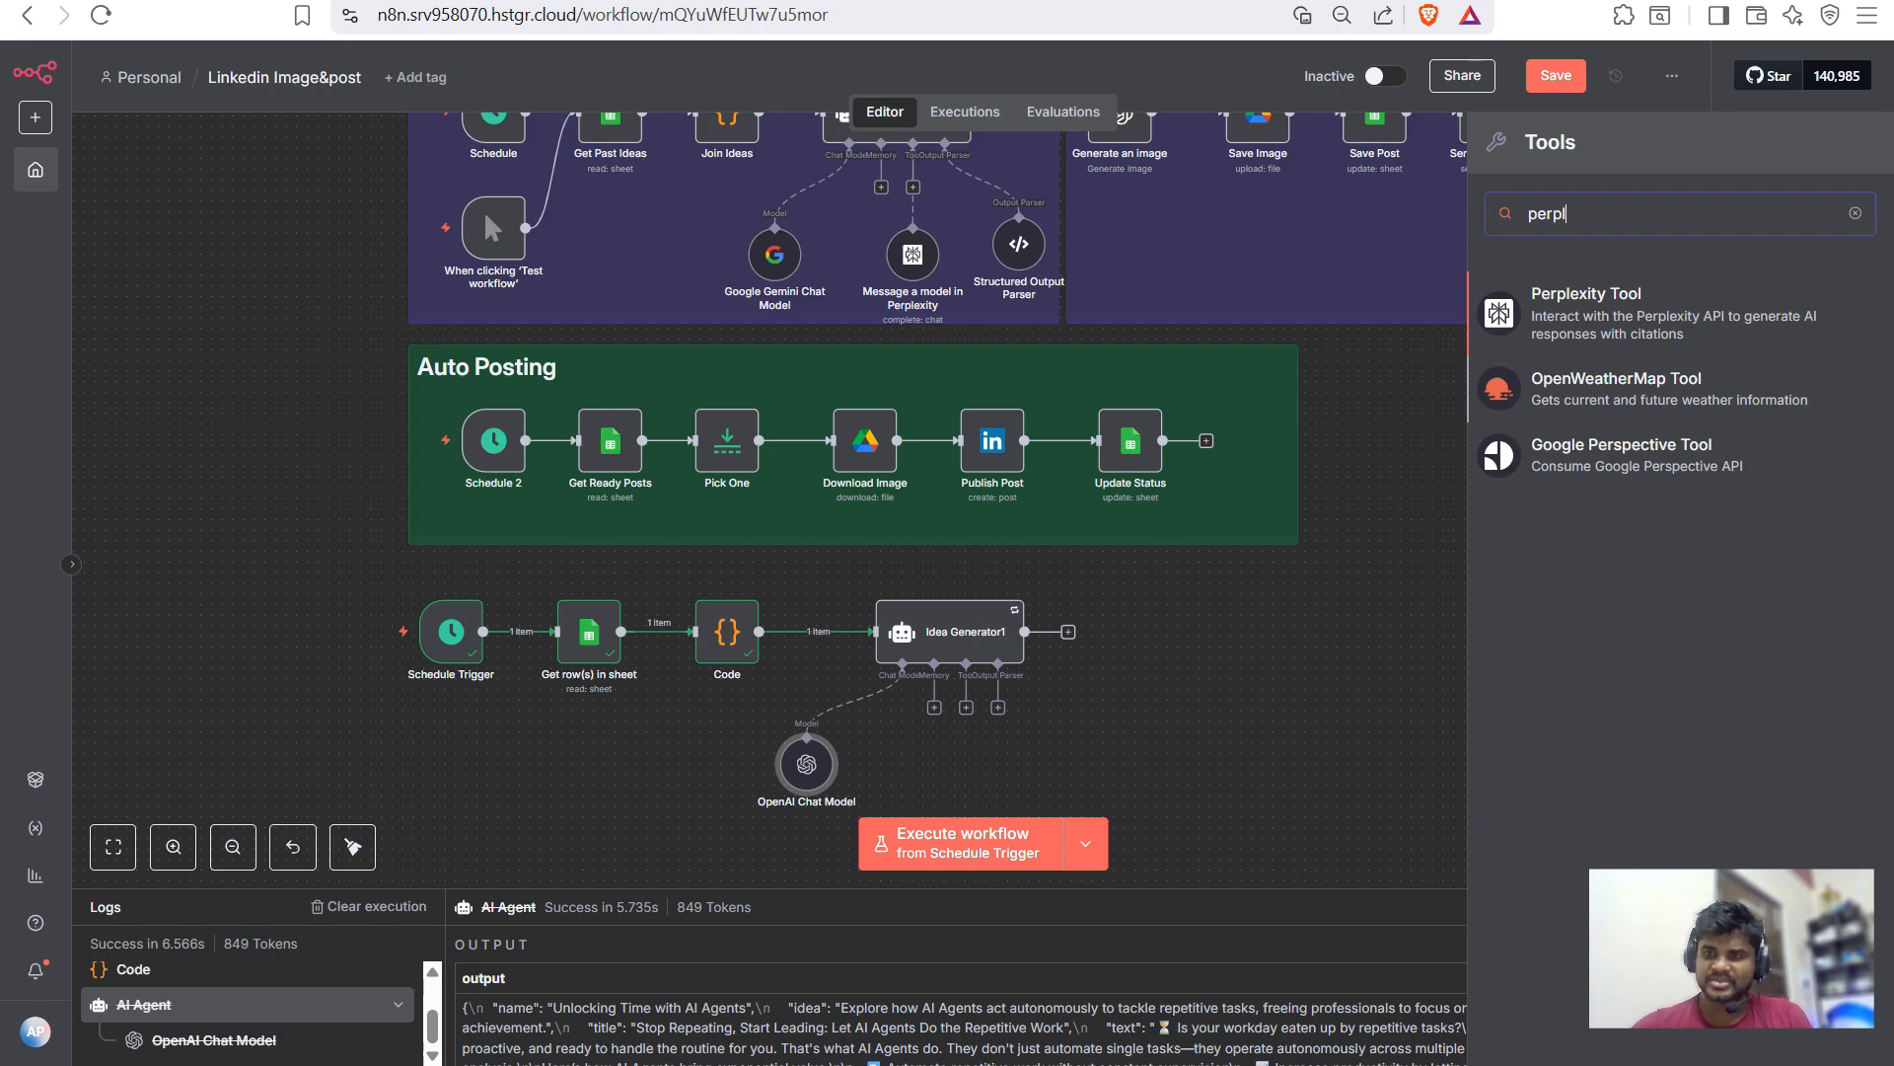
pyautogui.press('Return')
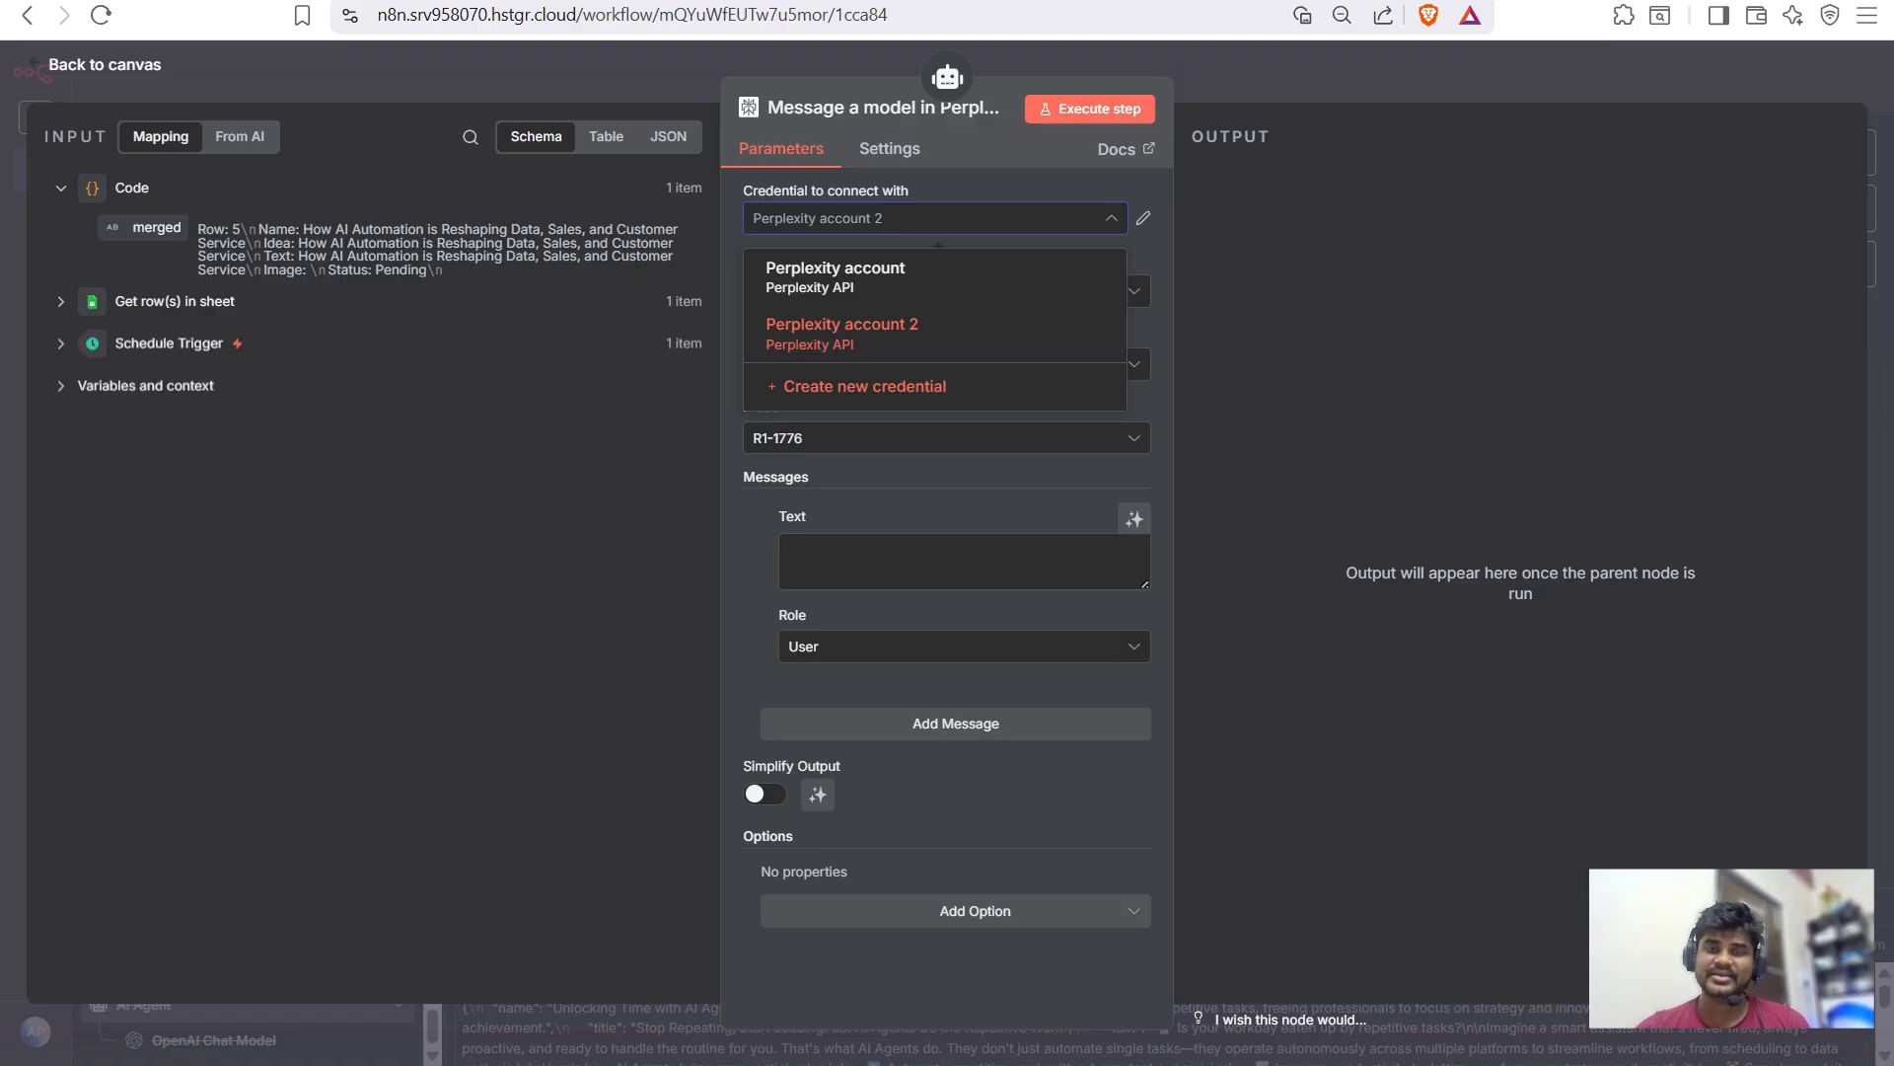
pyautogui.click(945, 438)
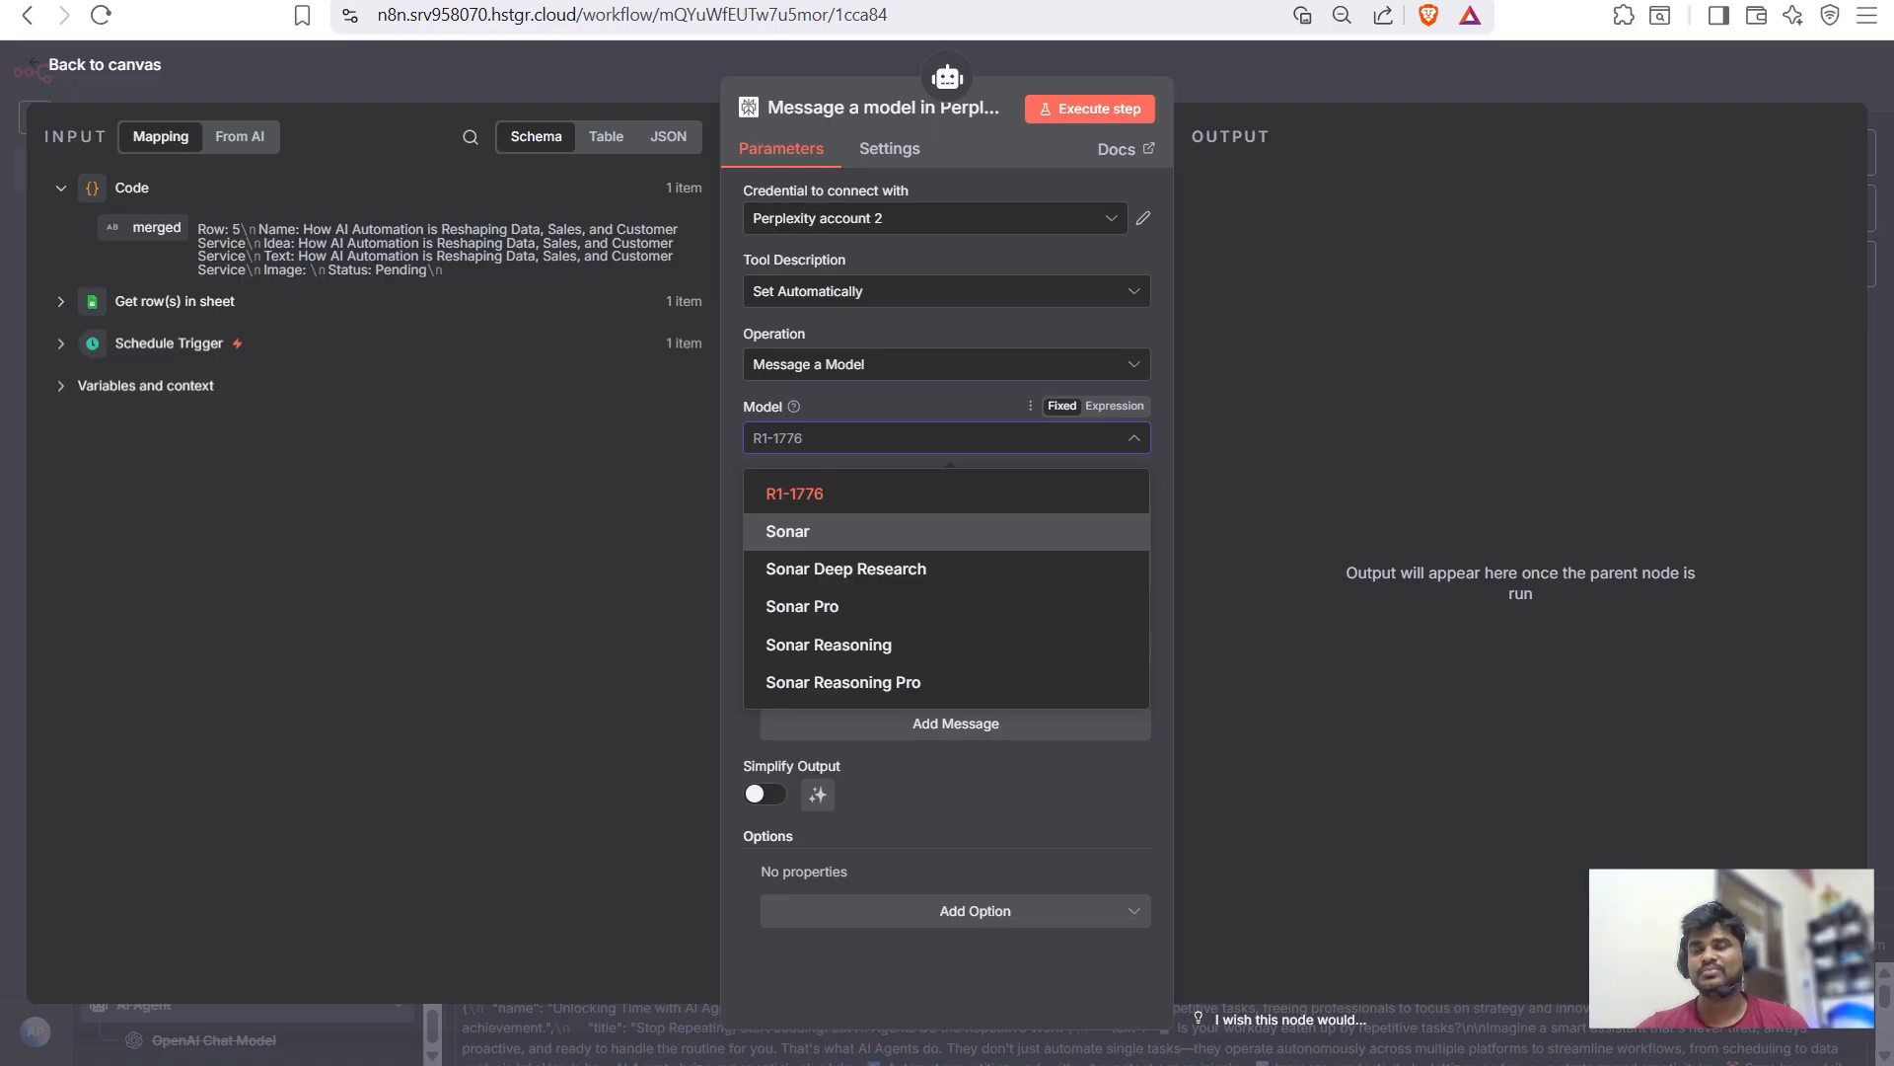
pyautogui.press('Return')
pyautogui.press('Escape')
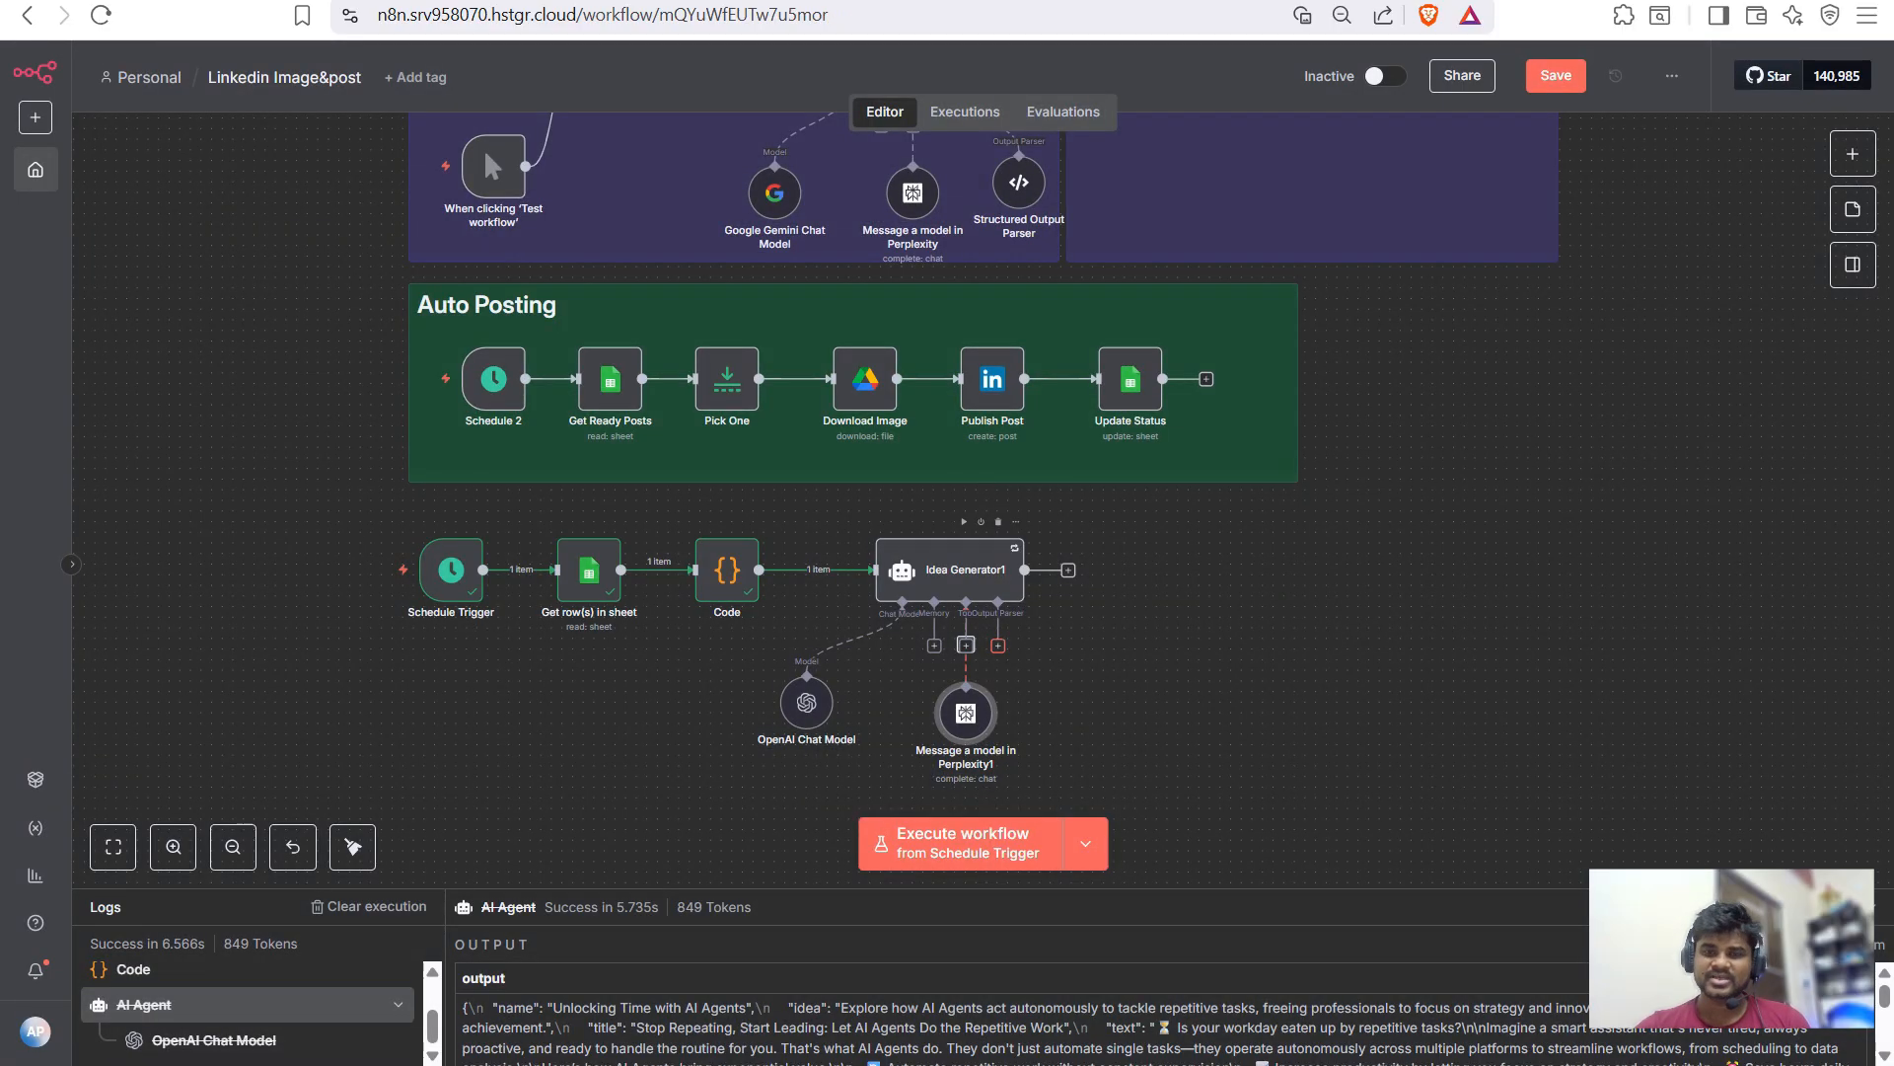
# - Attach a Structured Output Parser to Idea Generator1
pyautogui.click(997, 645)
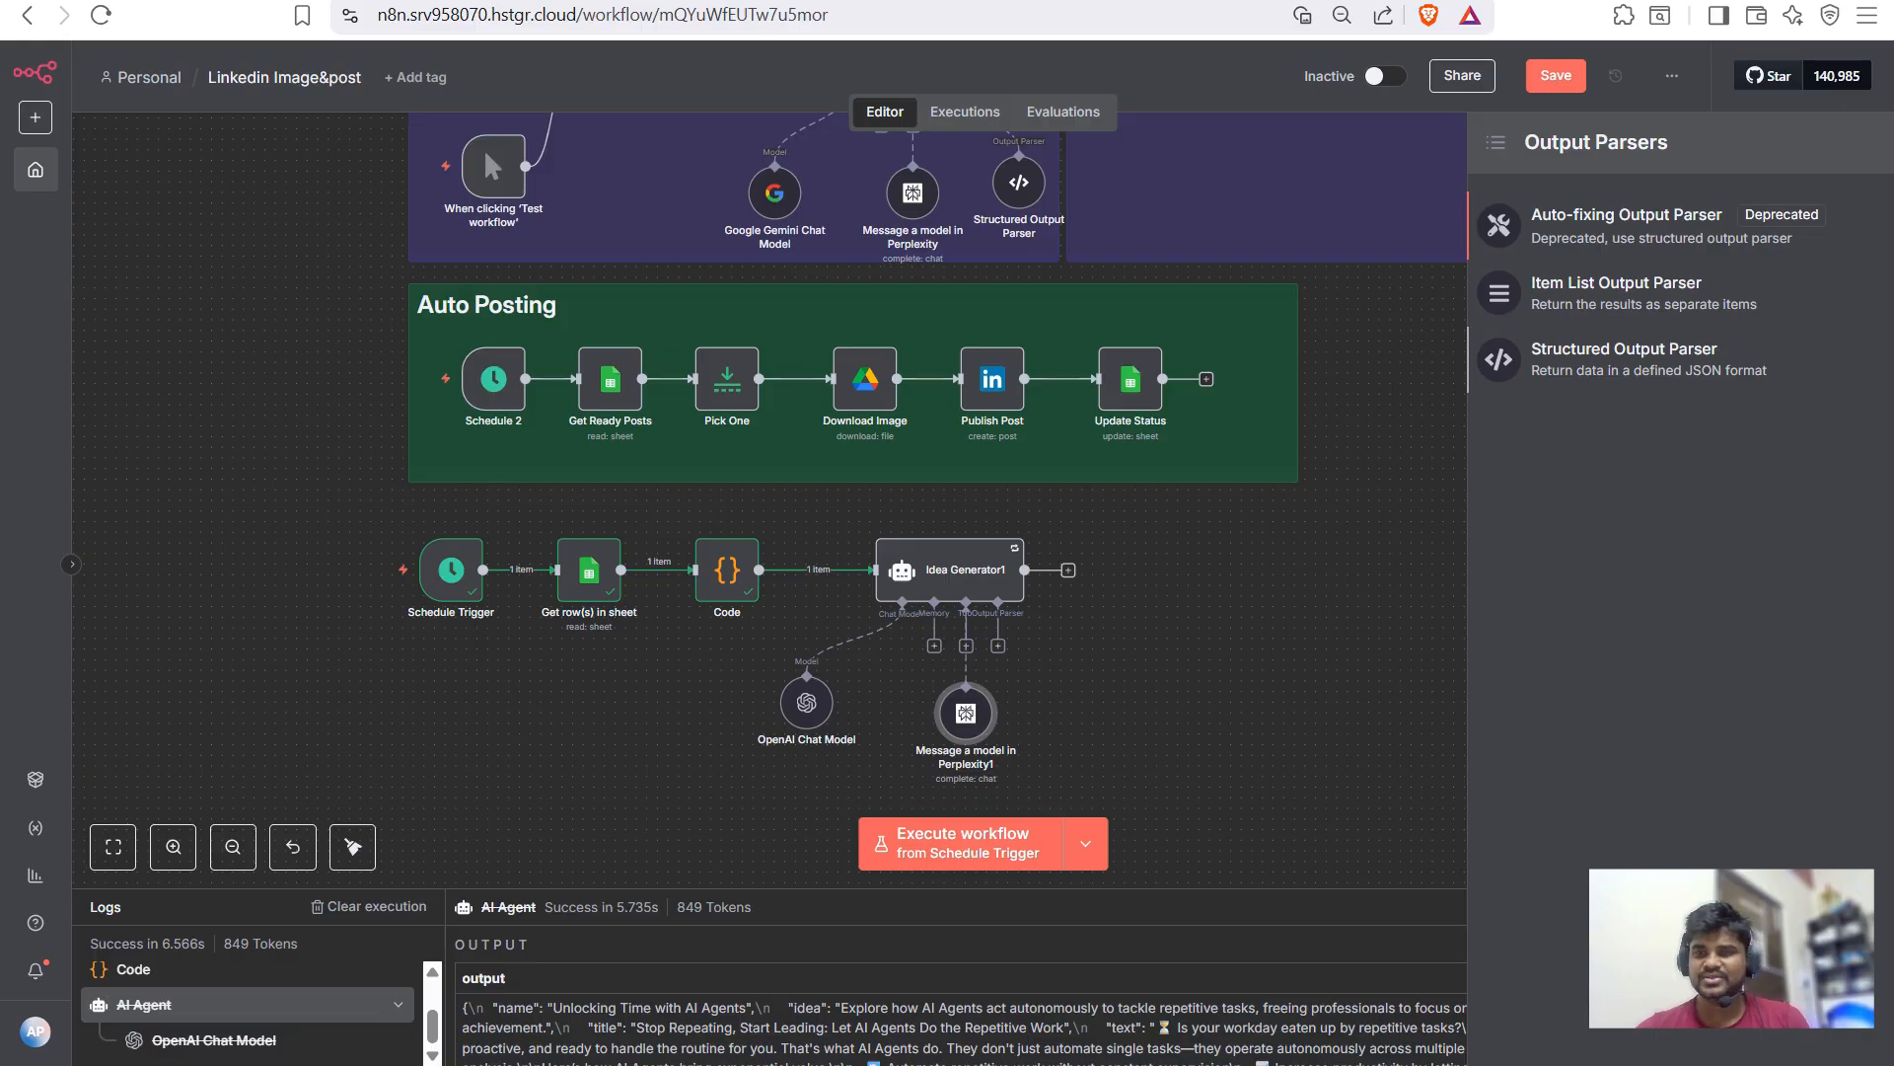
pyautogui.press('Return')
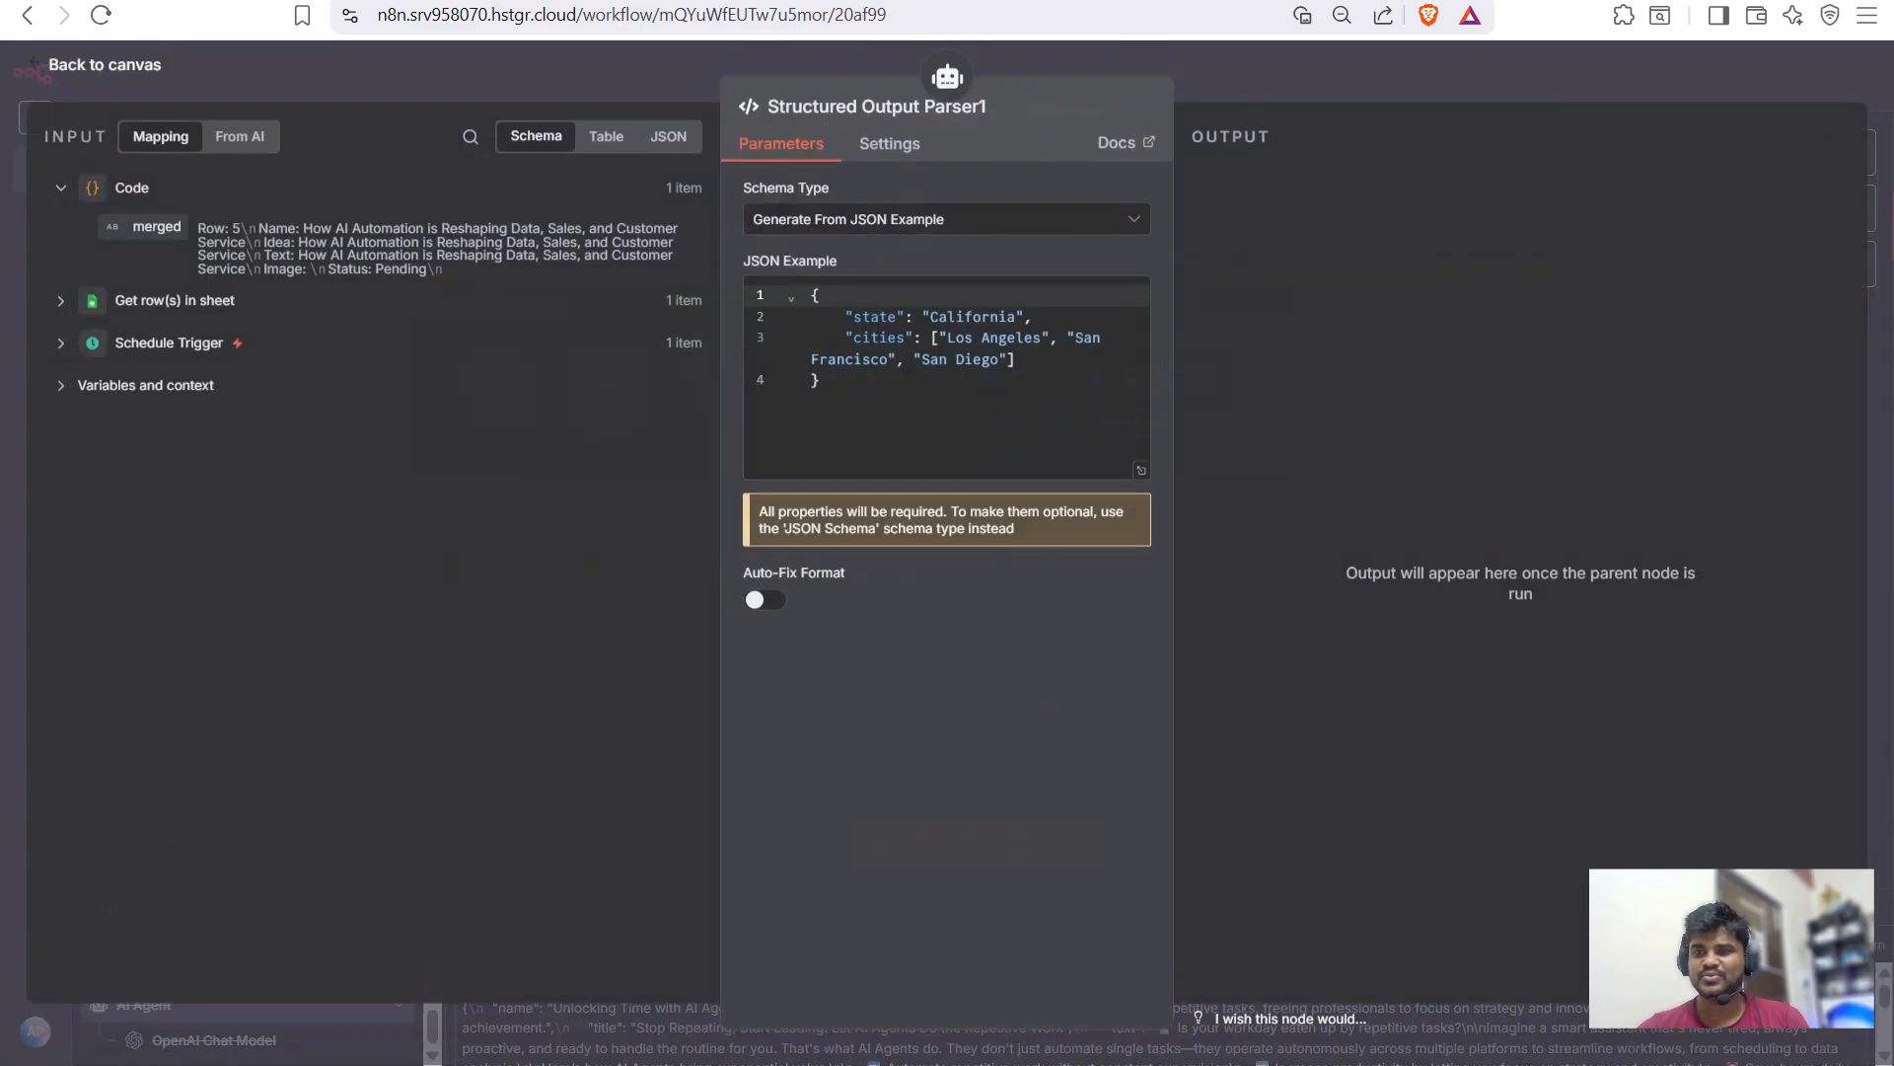
pyautogui.press('Escape')
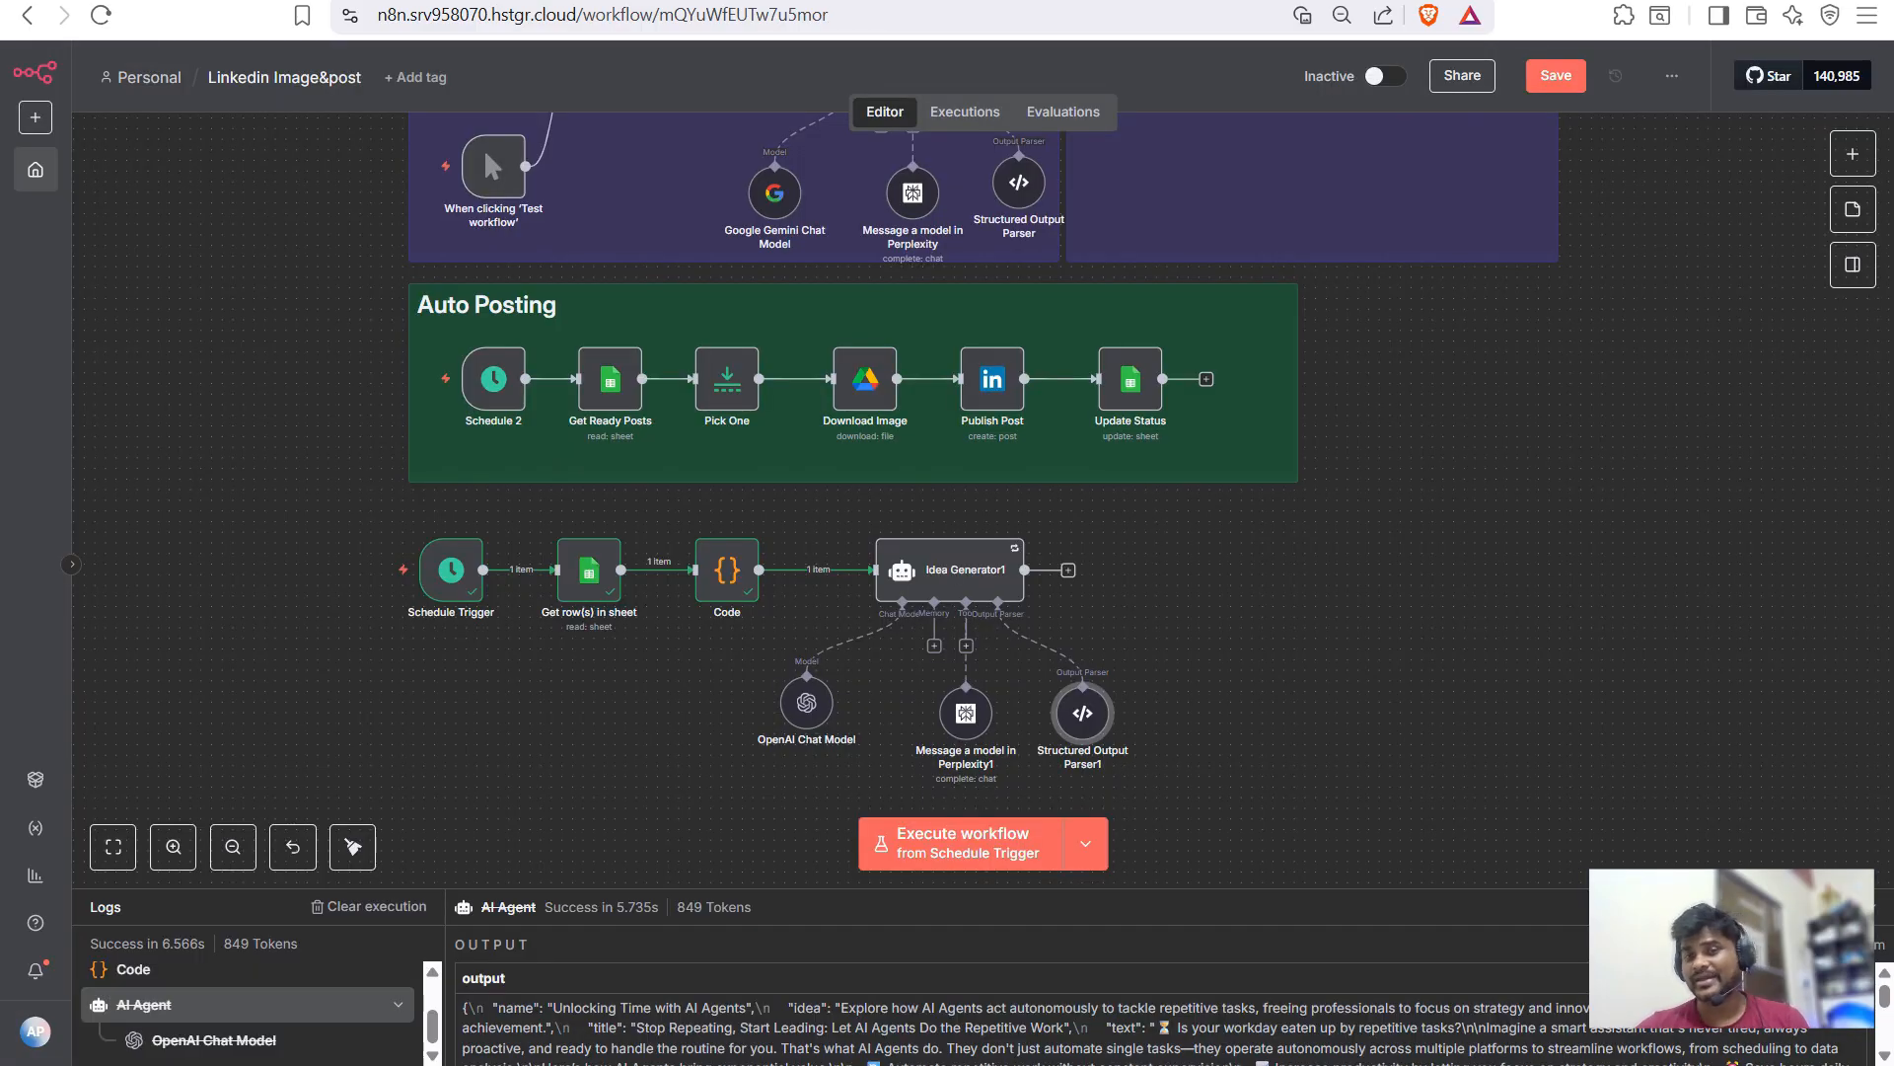
pyautogui.scroll(3, 947, 493)
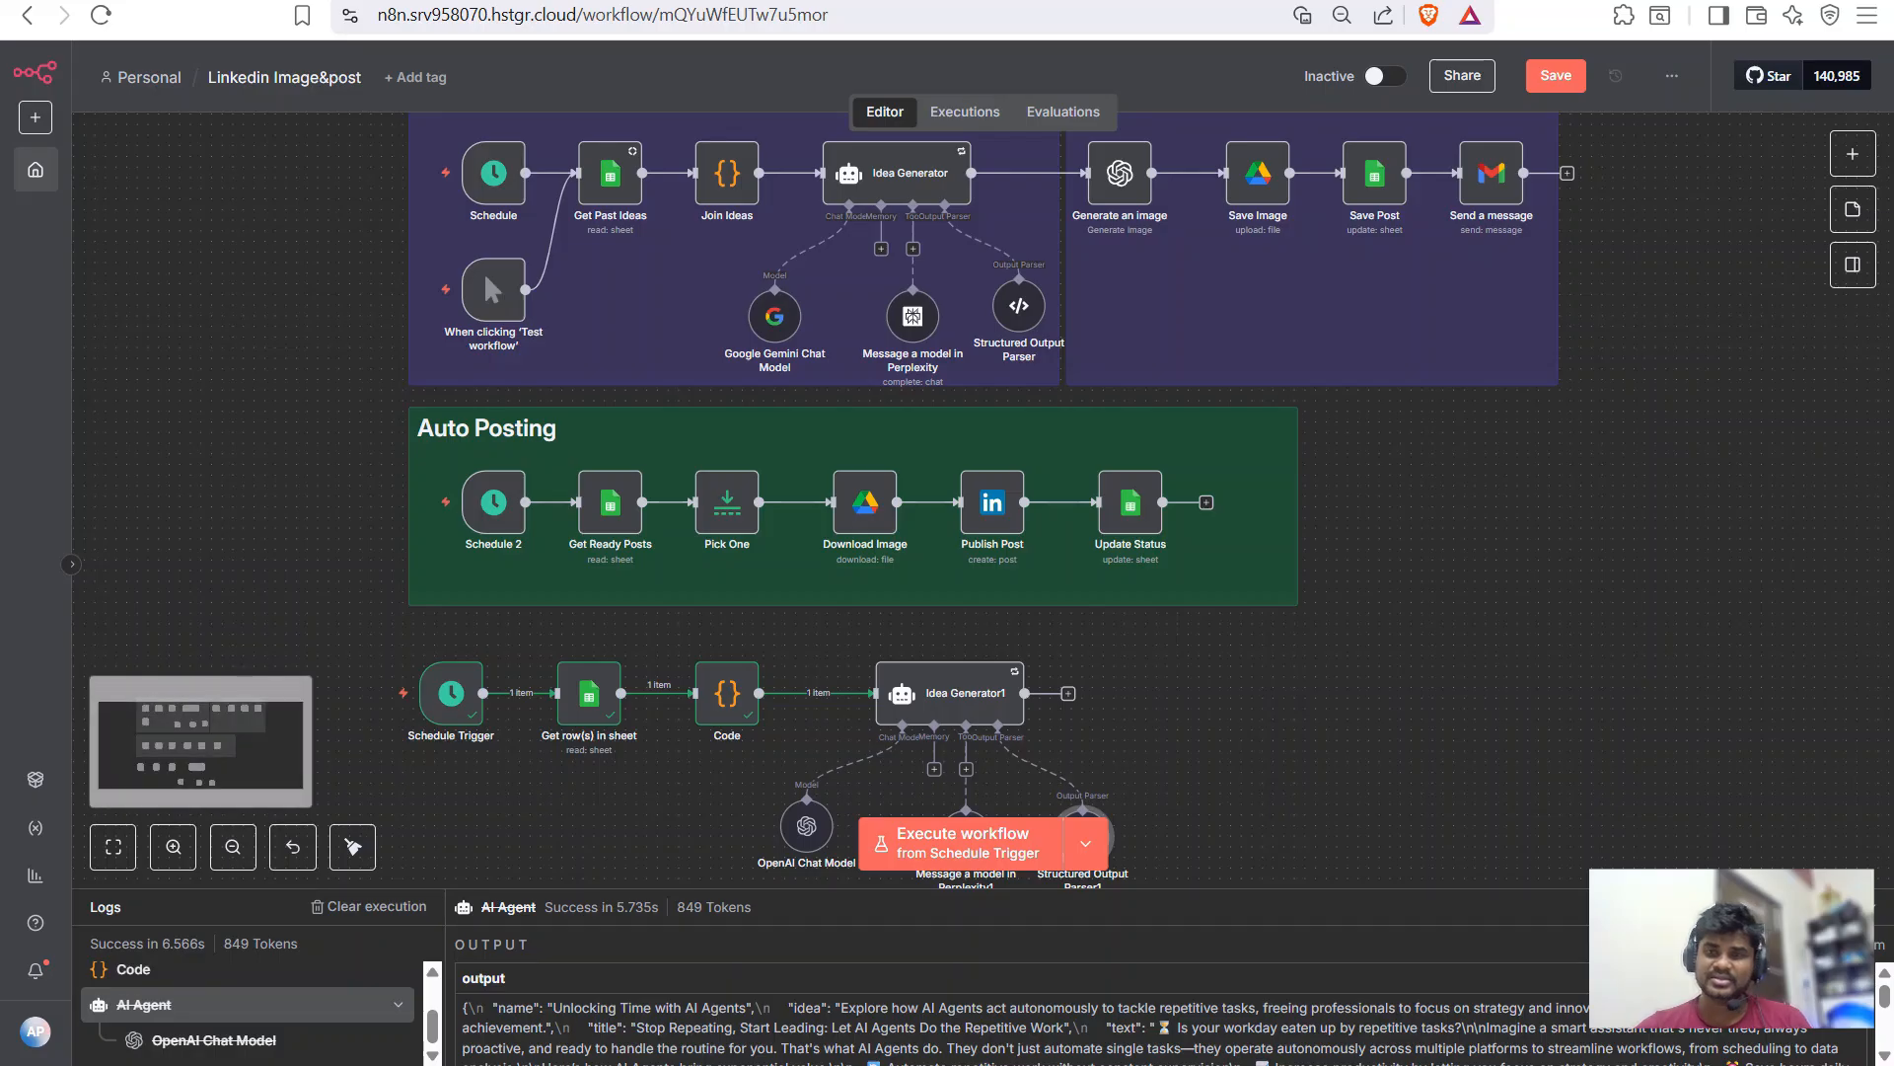
# - Append an OpenAI 'Generate an image' step using DALL-E 3 after Idea Generator1
pyautogui.scroll(-1, 947, 493)
pyautogui.press('Tab')
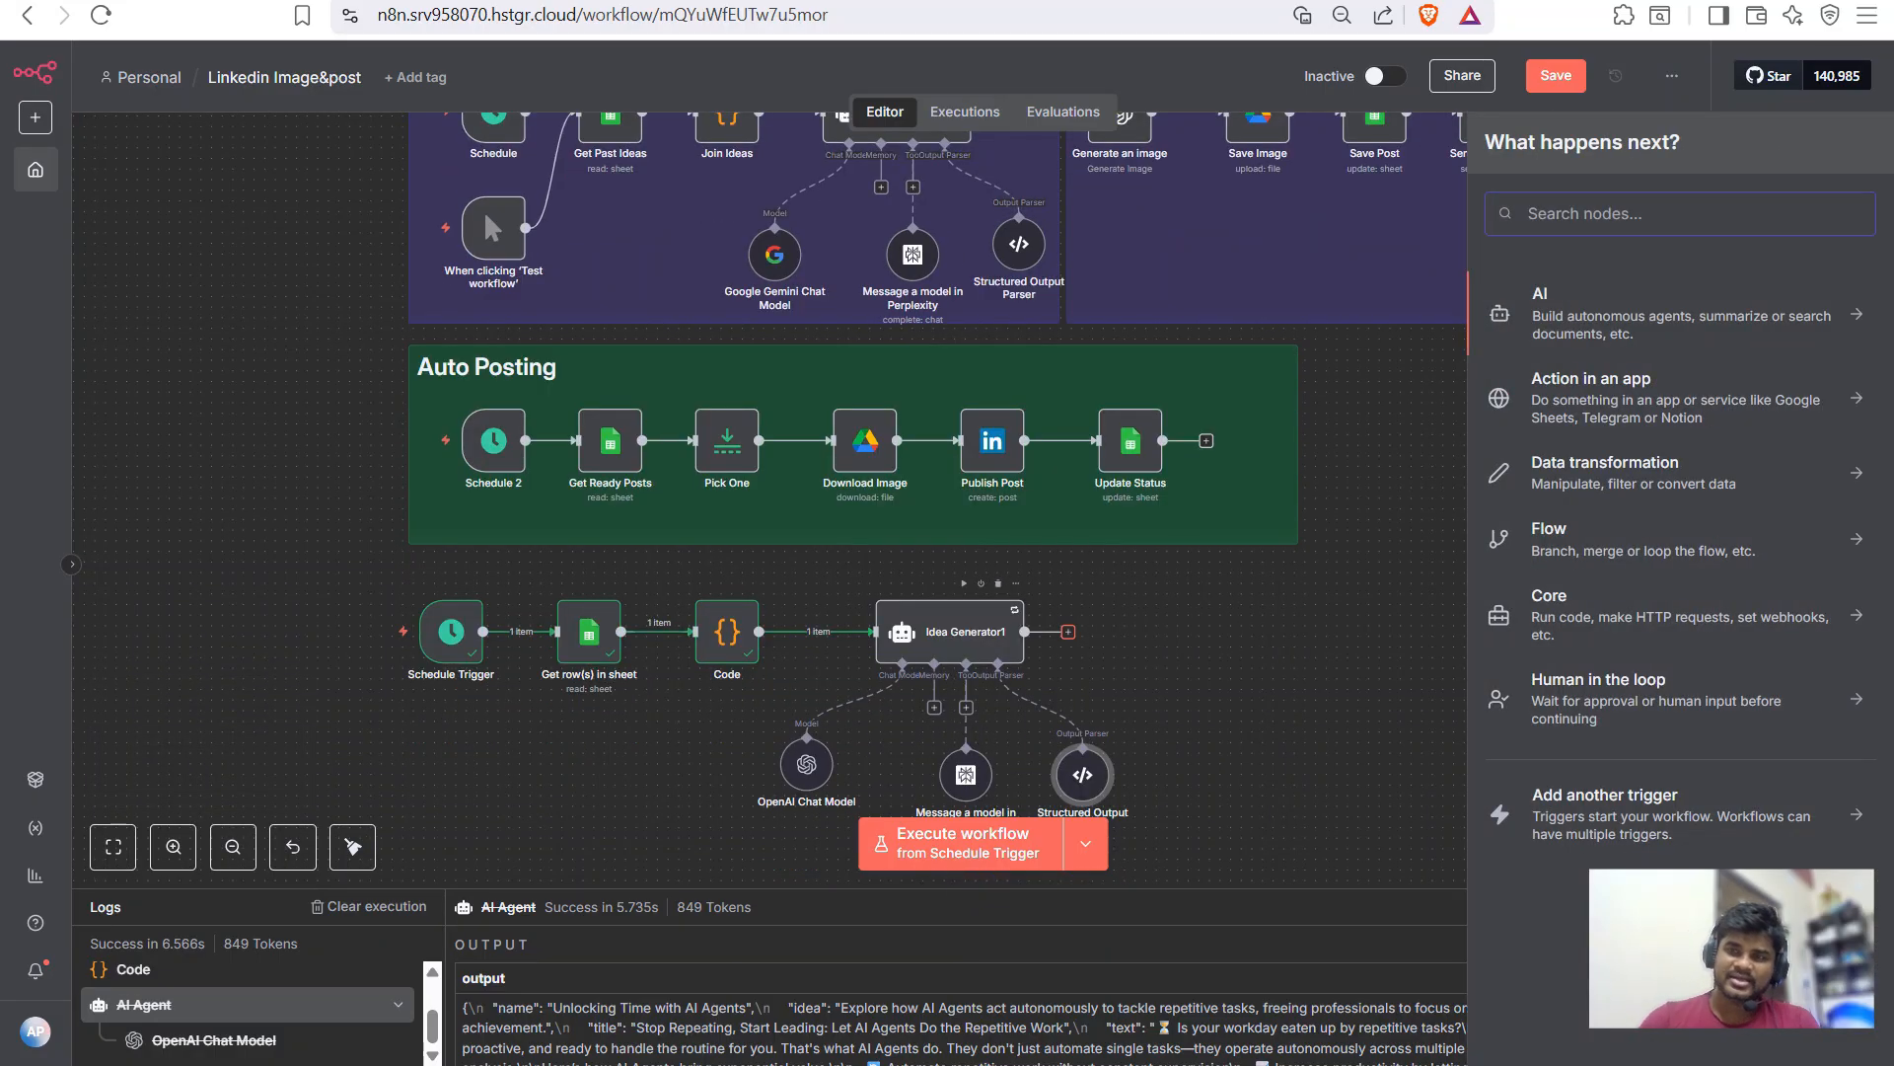
pyautogui.write('op')
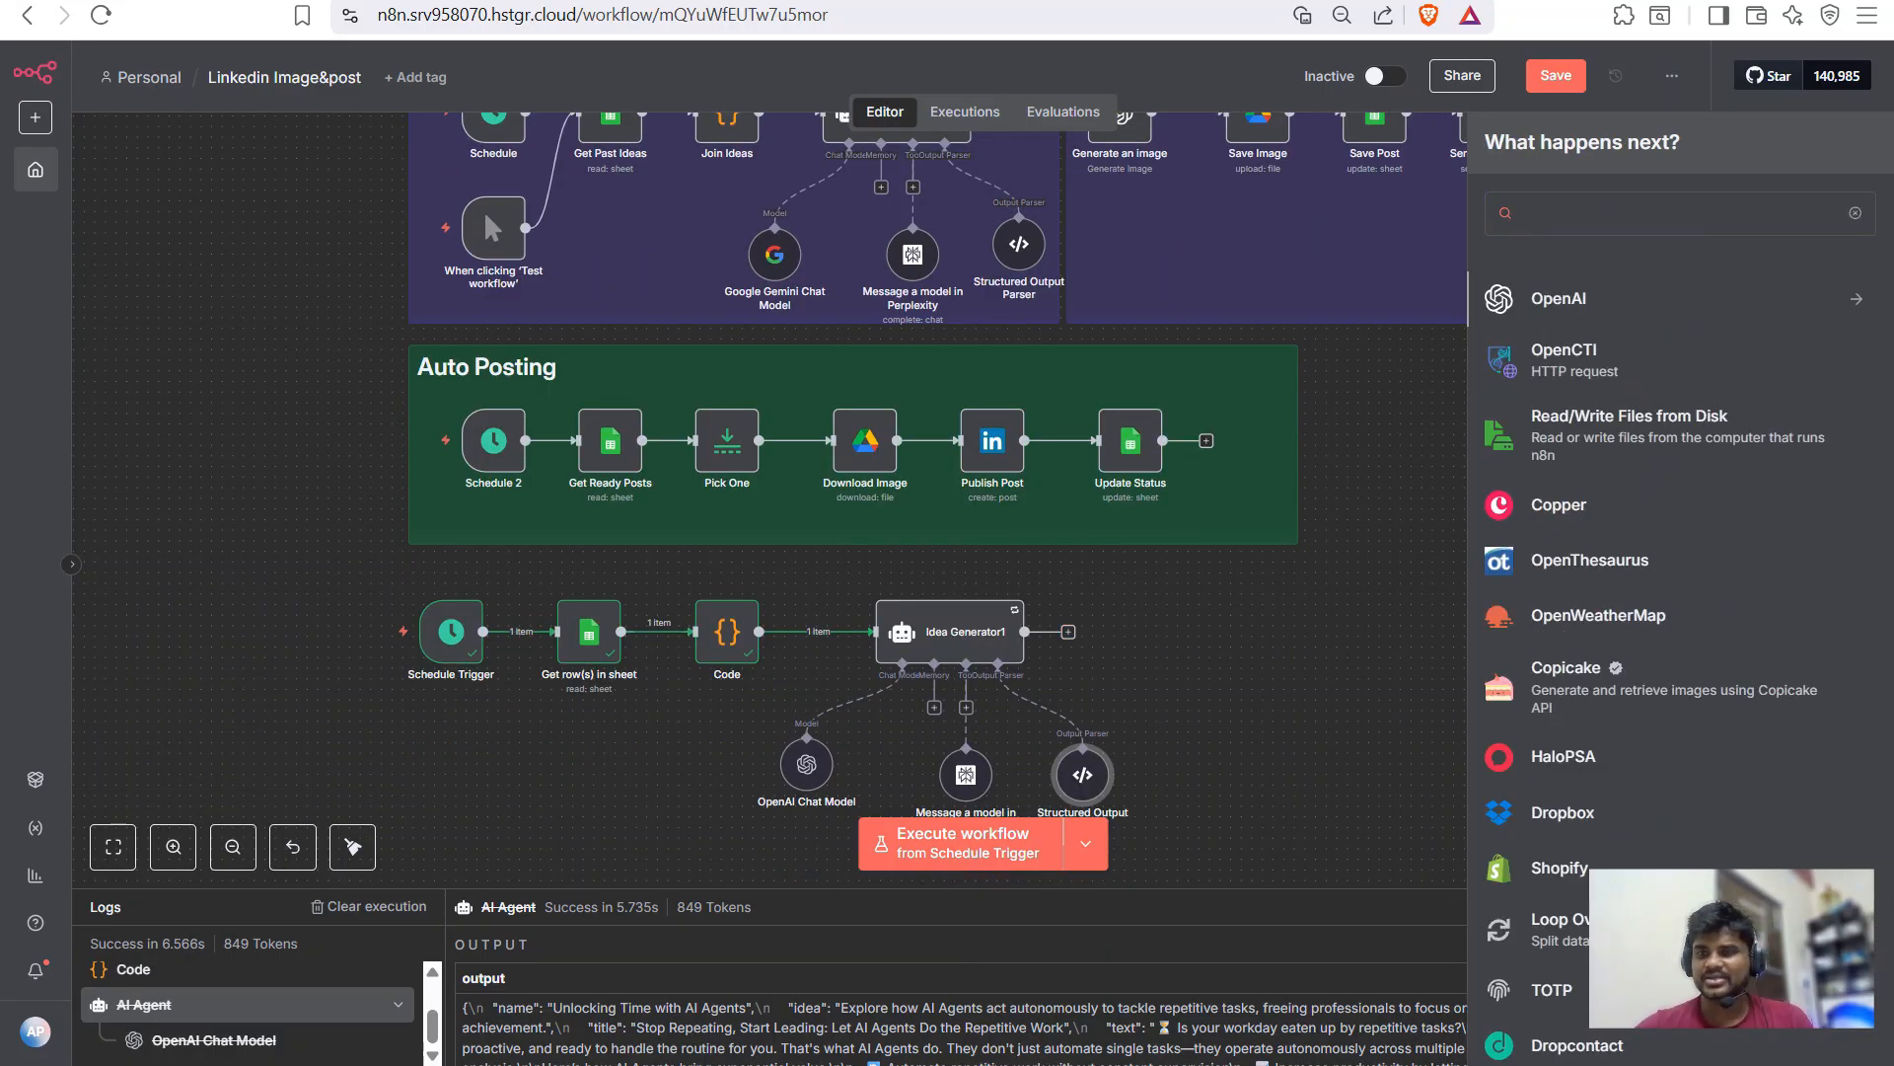
pyautogui.press('Return')
pyautogui.scroll(-1, 1579, 483)
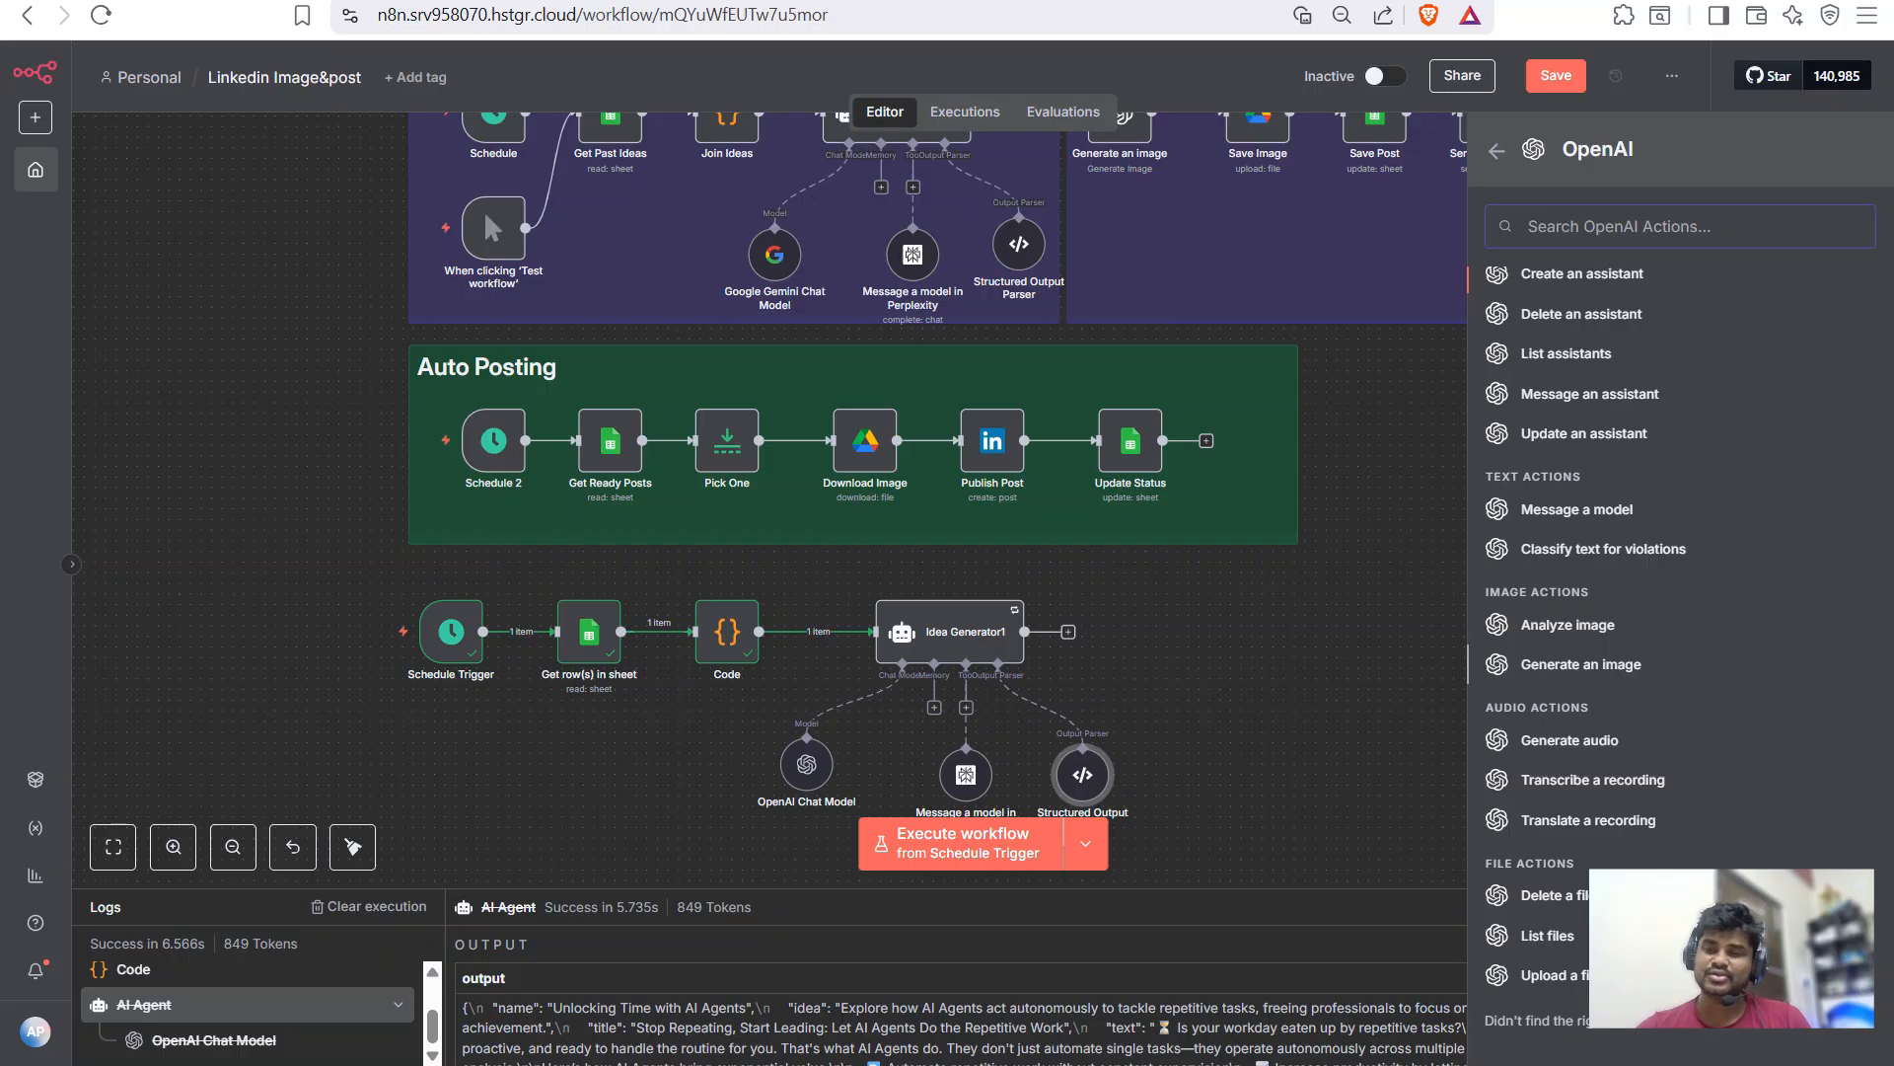
pyautogui.press('Return')
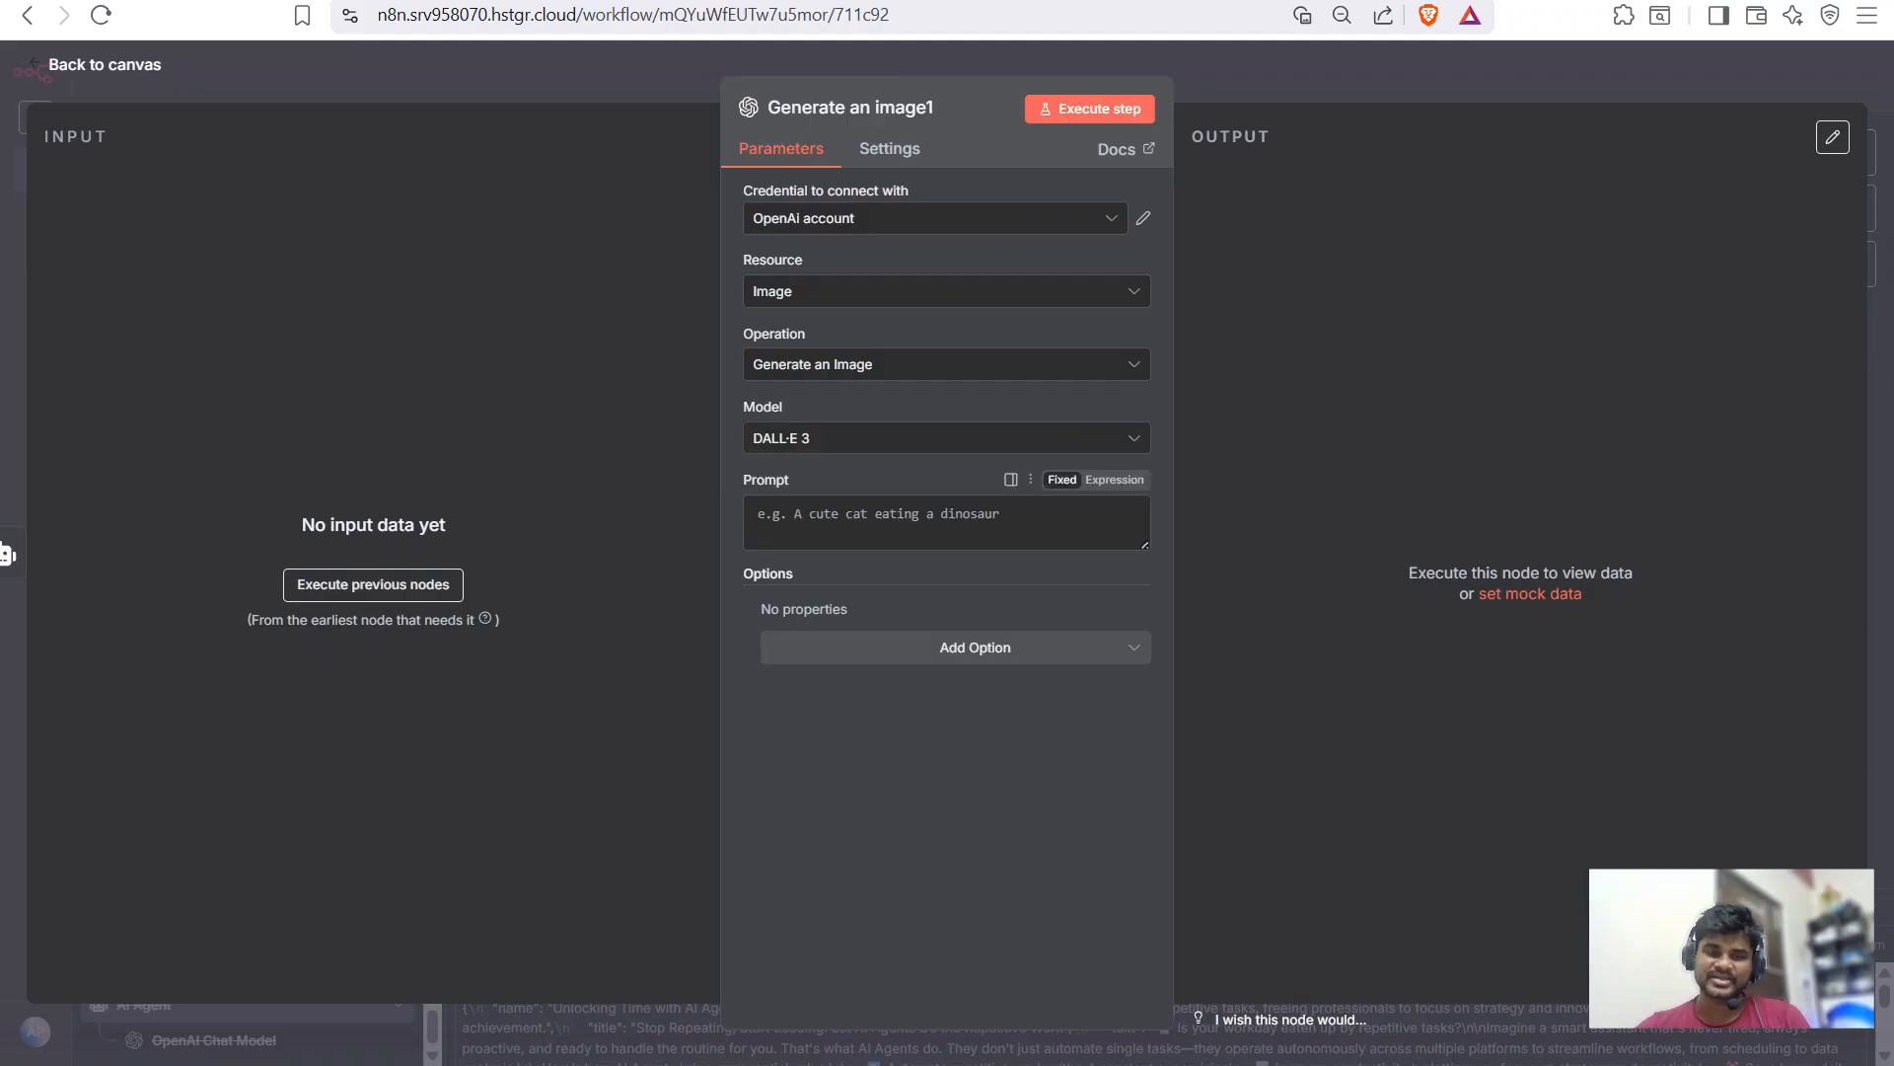
pyautogui.press('Escape')
pyautogui.press('Tab')
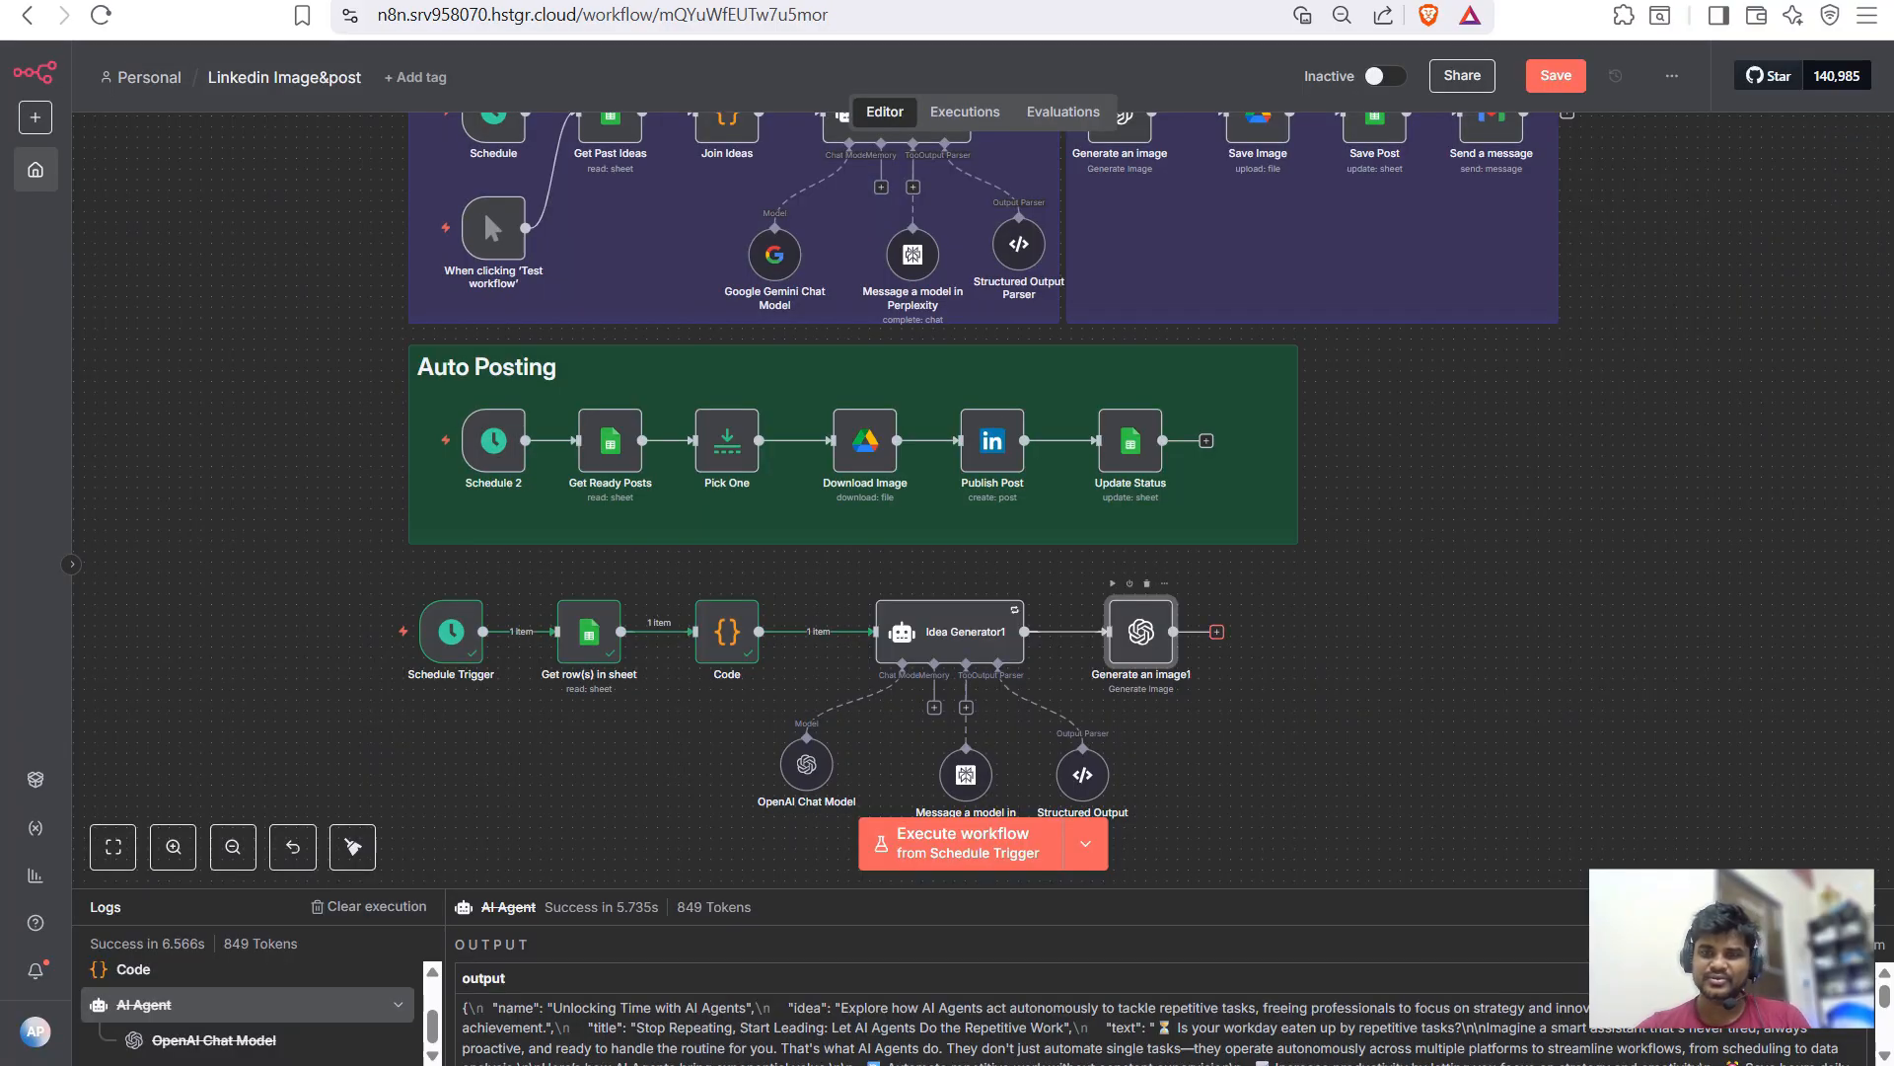
# - Add a Google Drive 'Upload file' step after Generate an image1
pyautogui.write('goo')
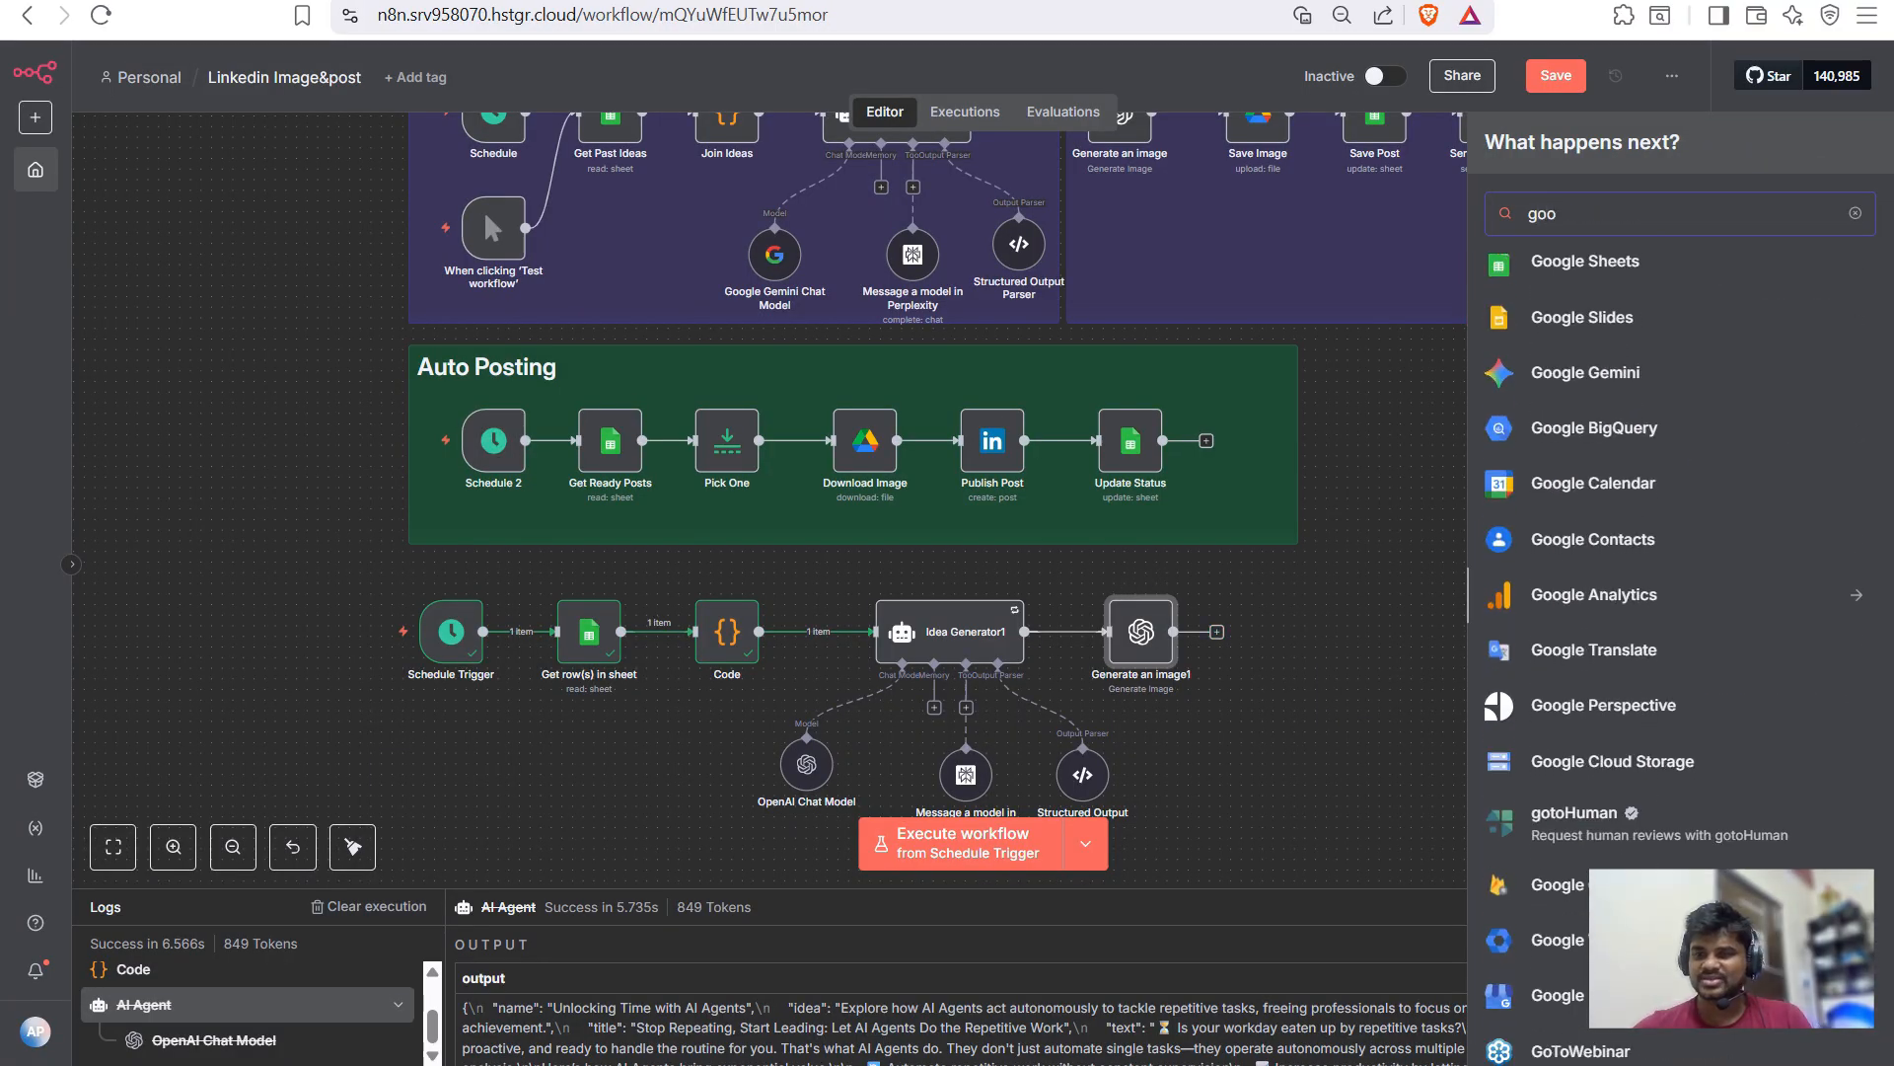
pyautogui.write(' dri')
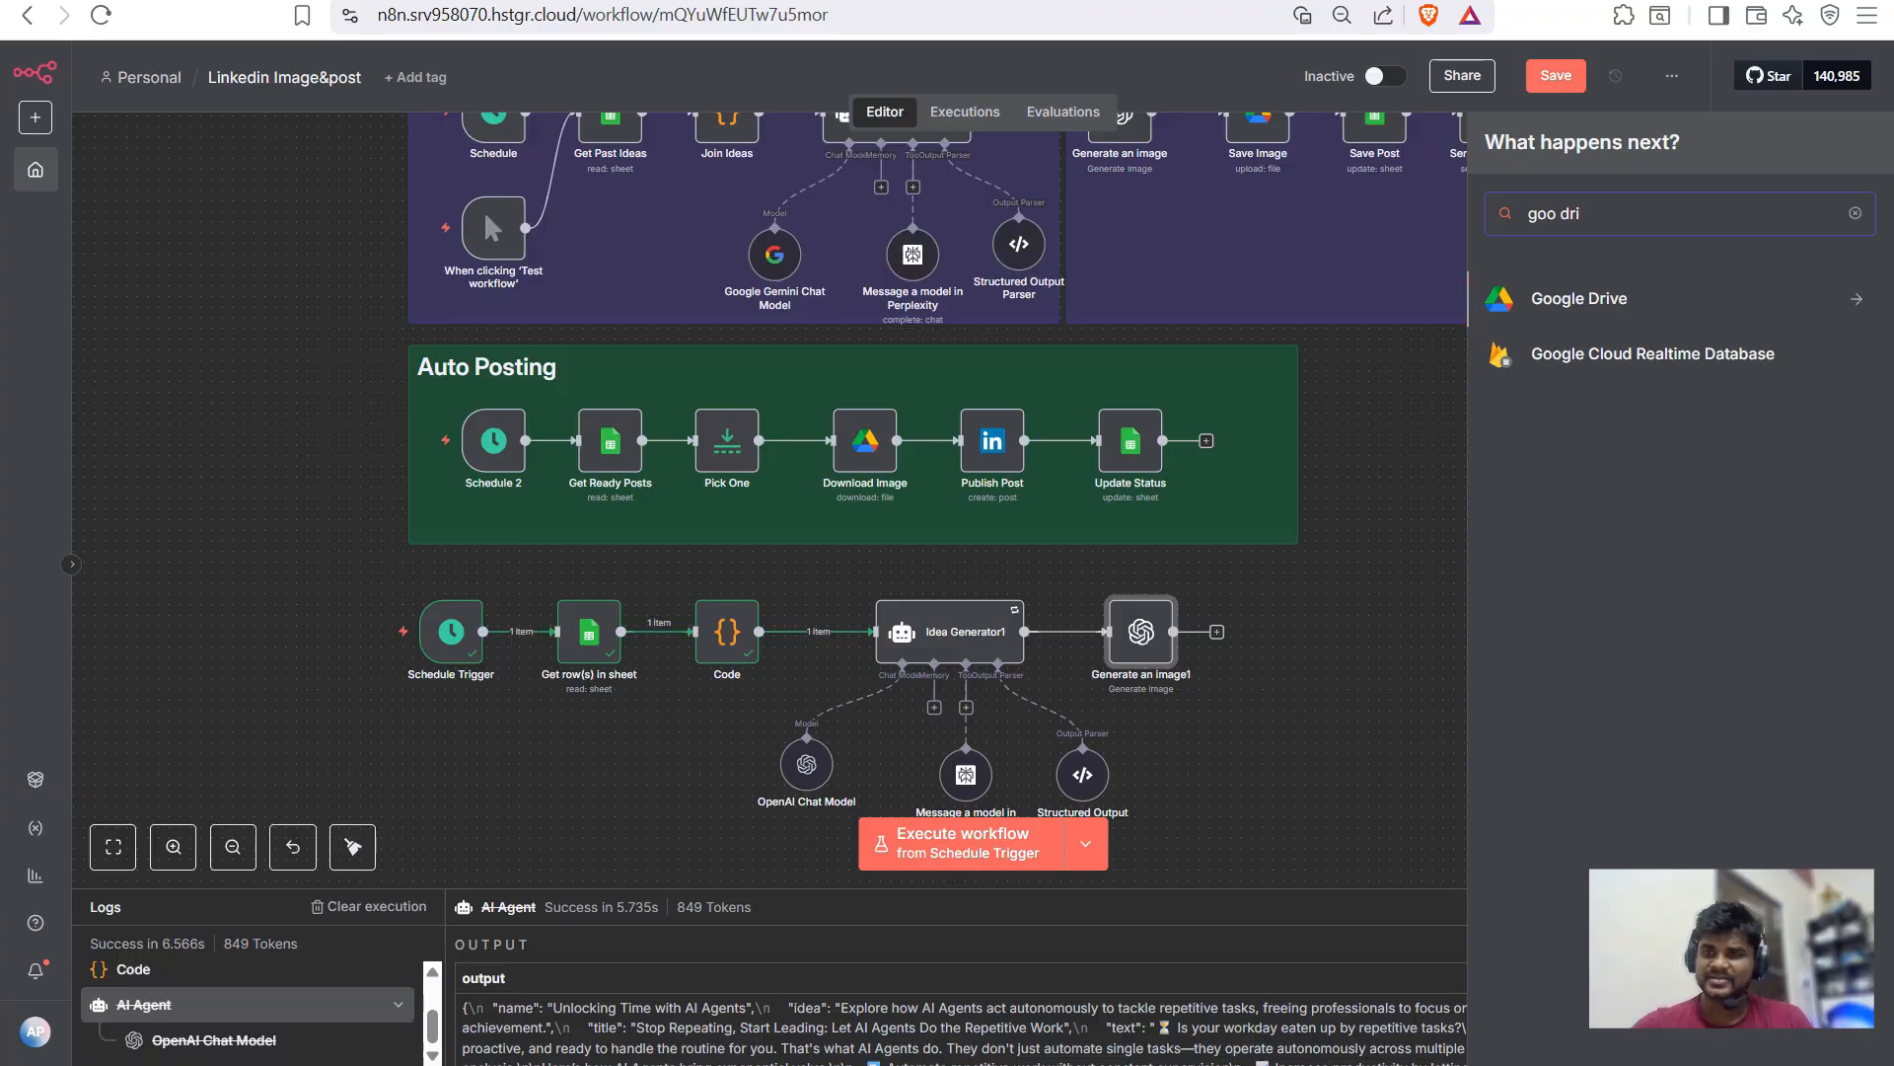
pyautogui.press('Return')
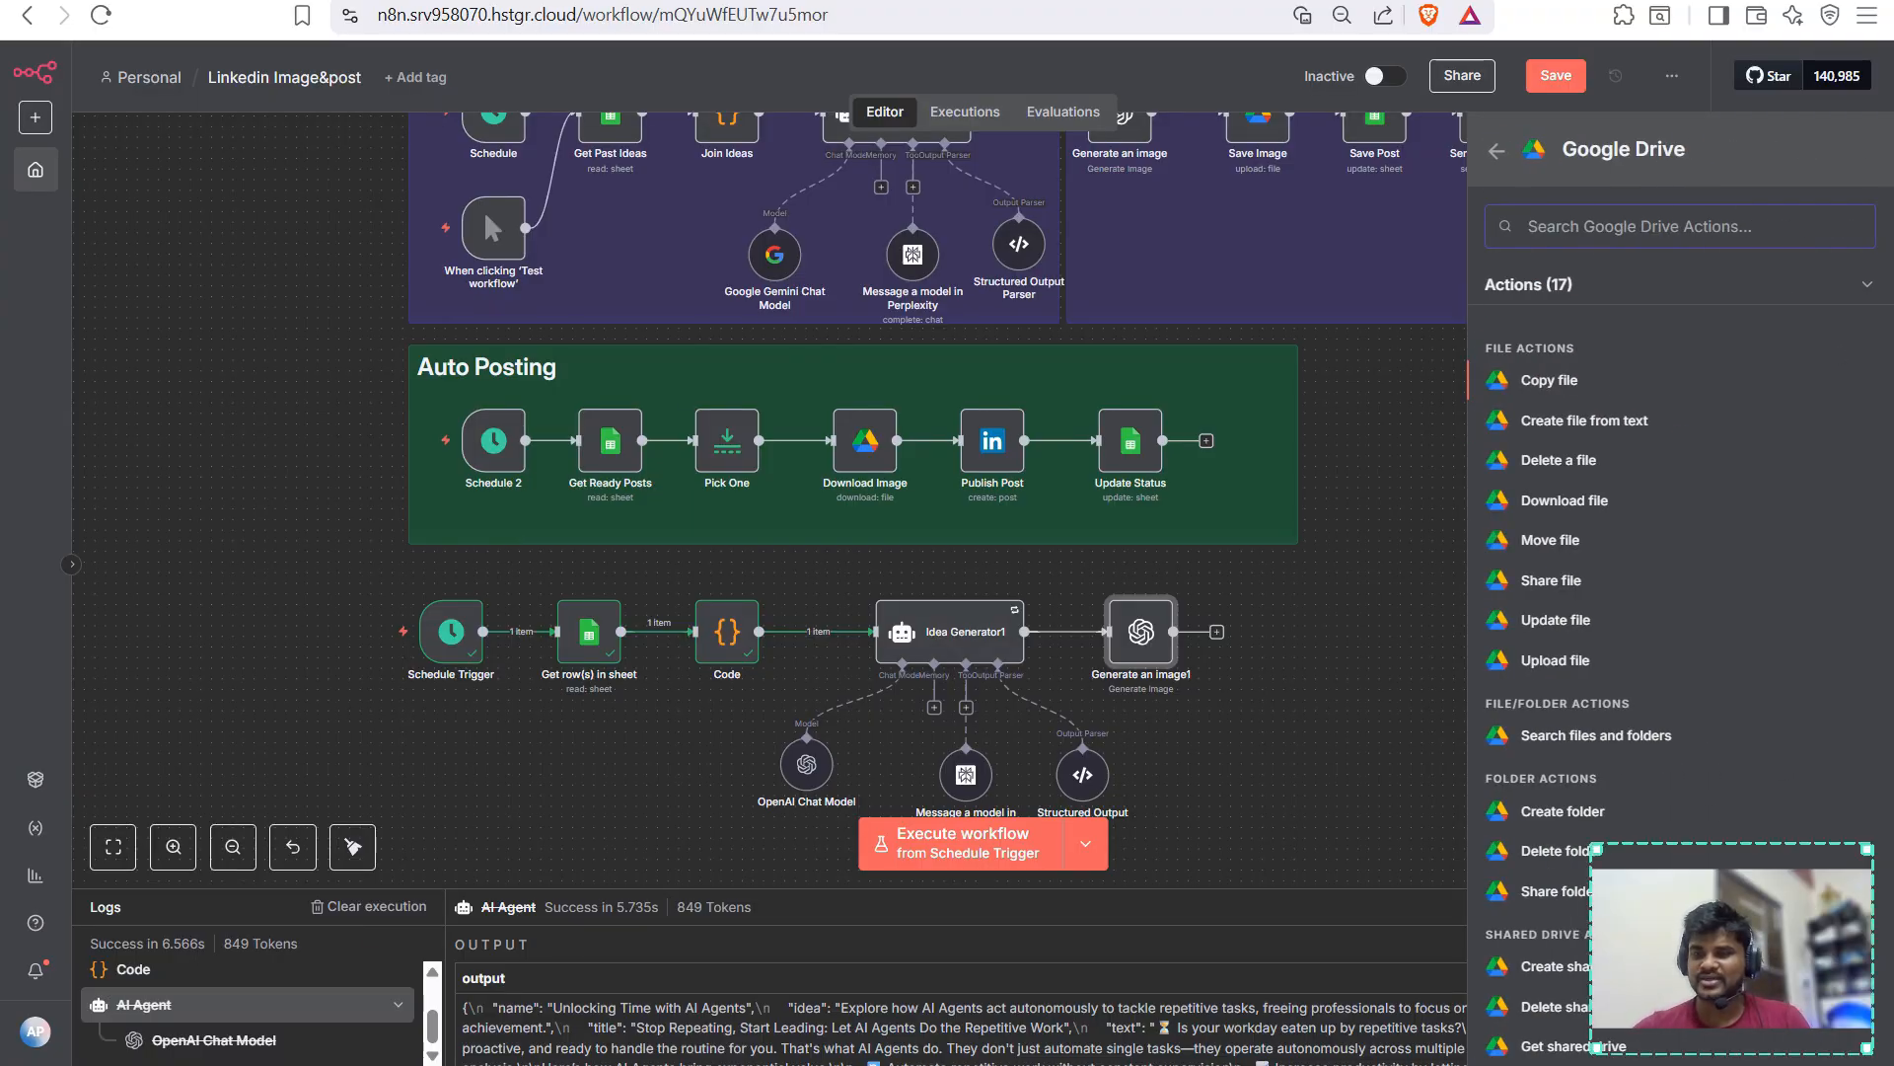
pyautogui.scroll(-2, 1677, 641)
pyautogui.scroll(2, 1677, 641)
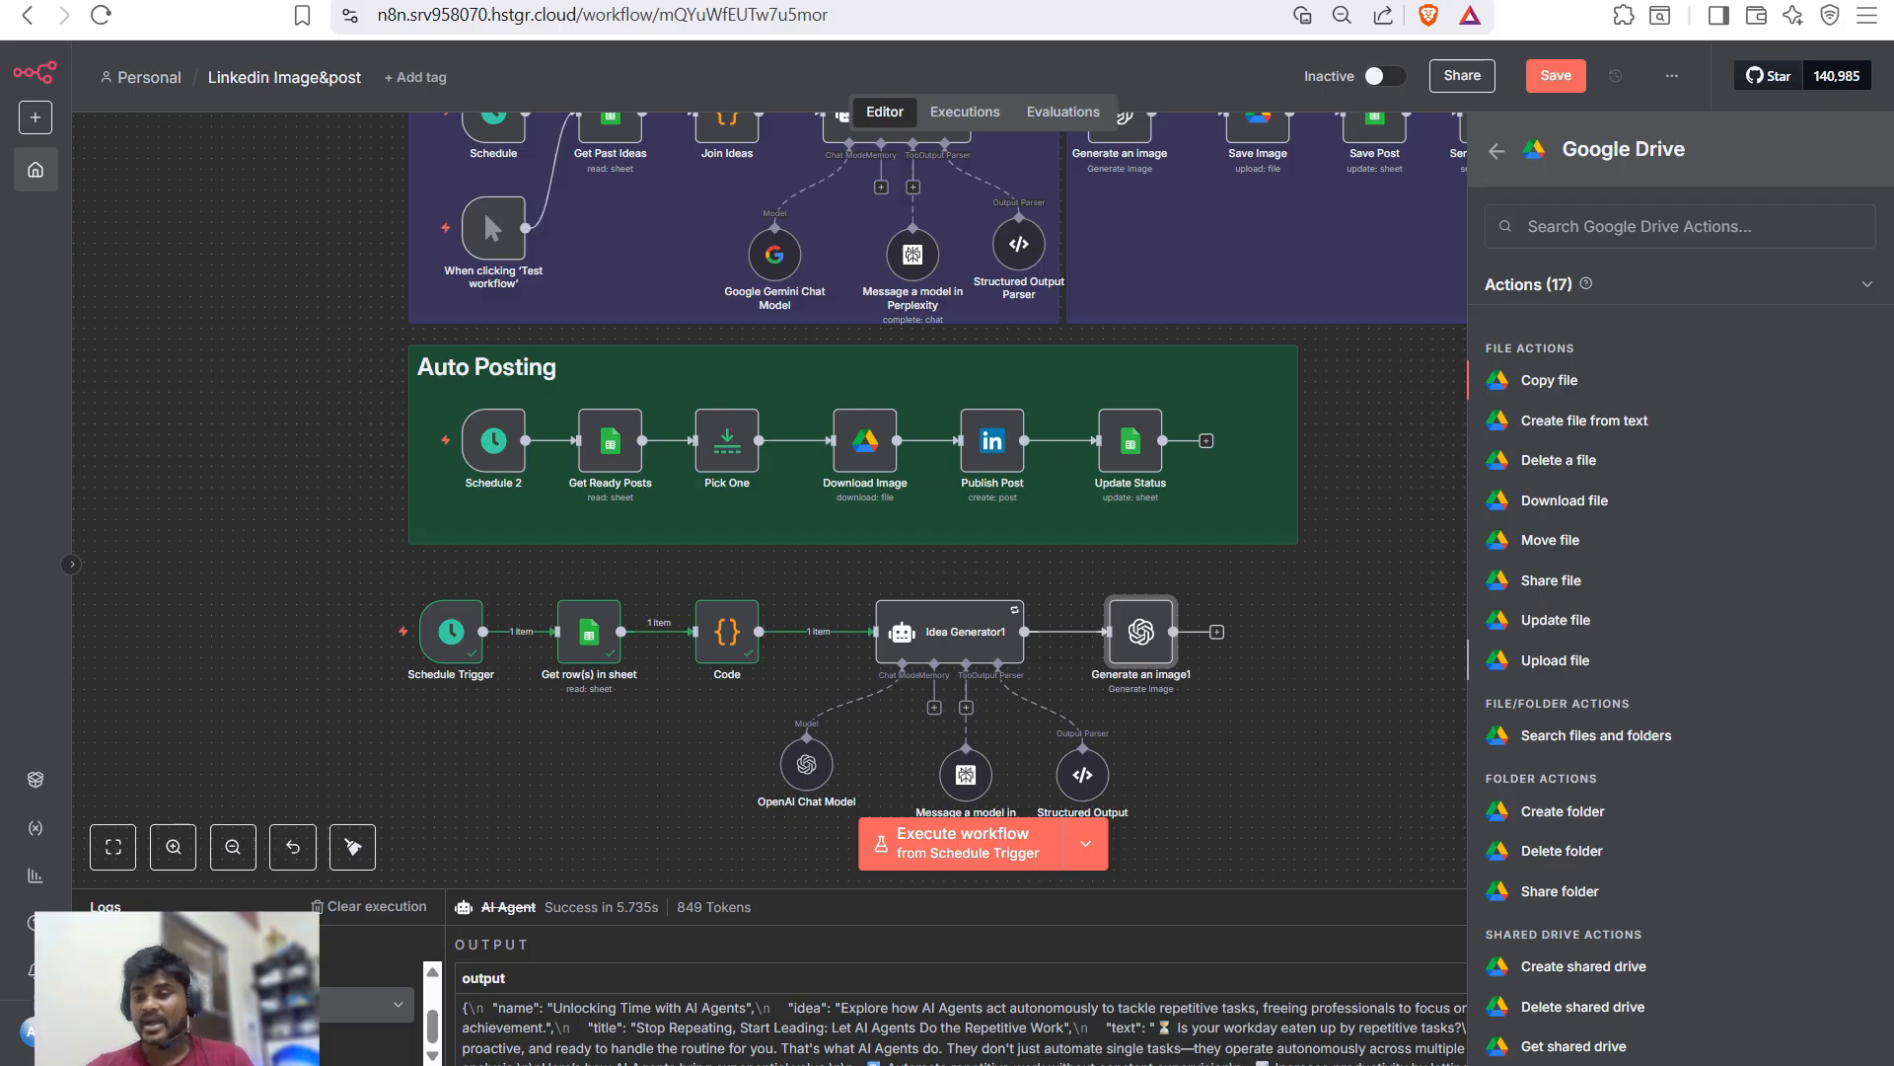
pyautogui.click(1555, 660)
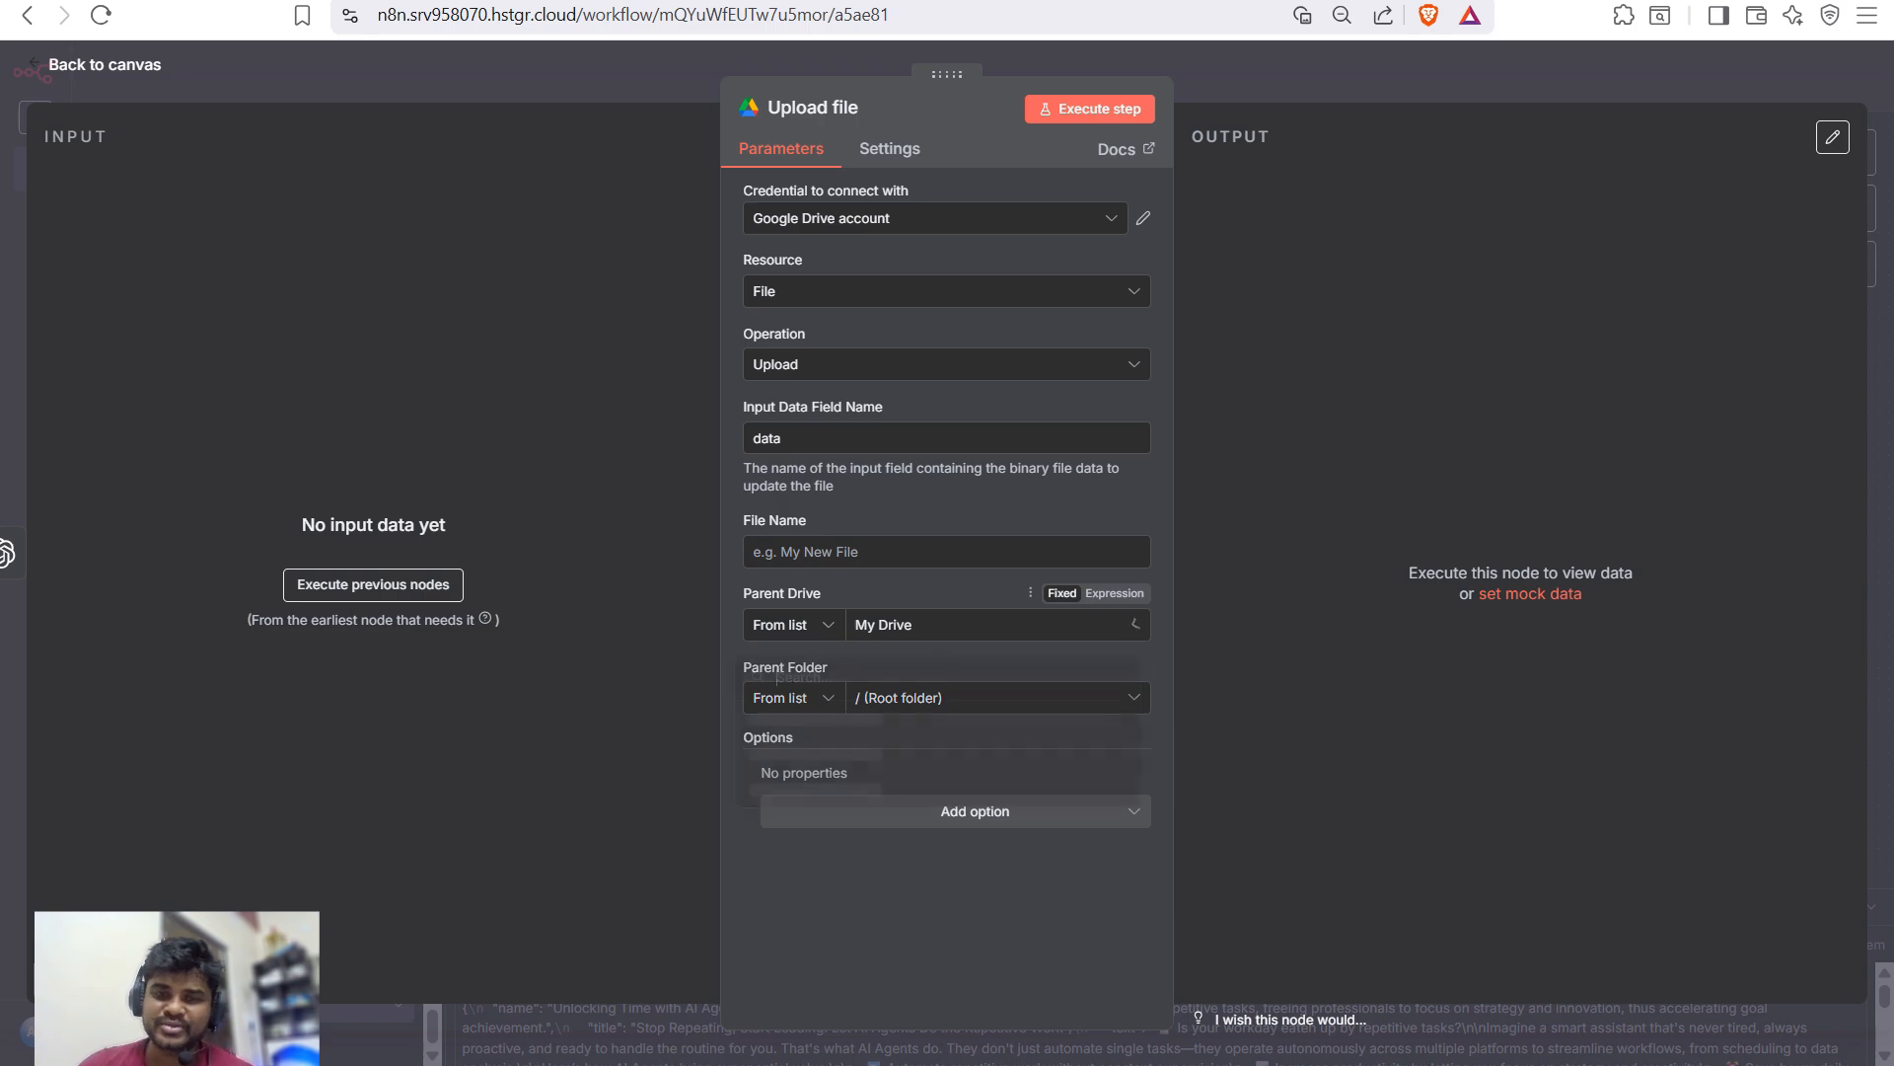
# - Set the upload's parent drive to My Drive and folder to linkedin image
pyautogui.click(986, 624)
pyautogui.click(776, 718)
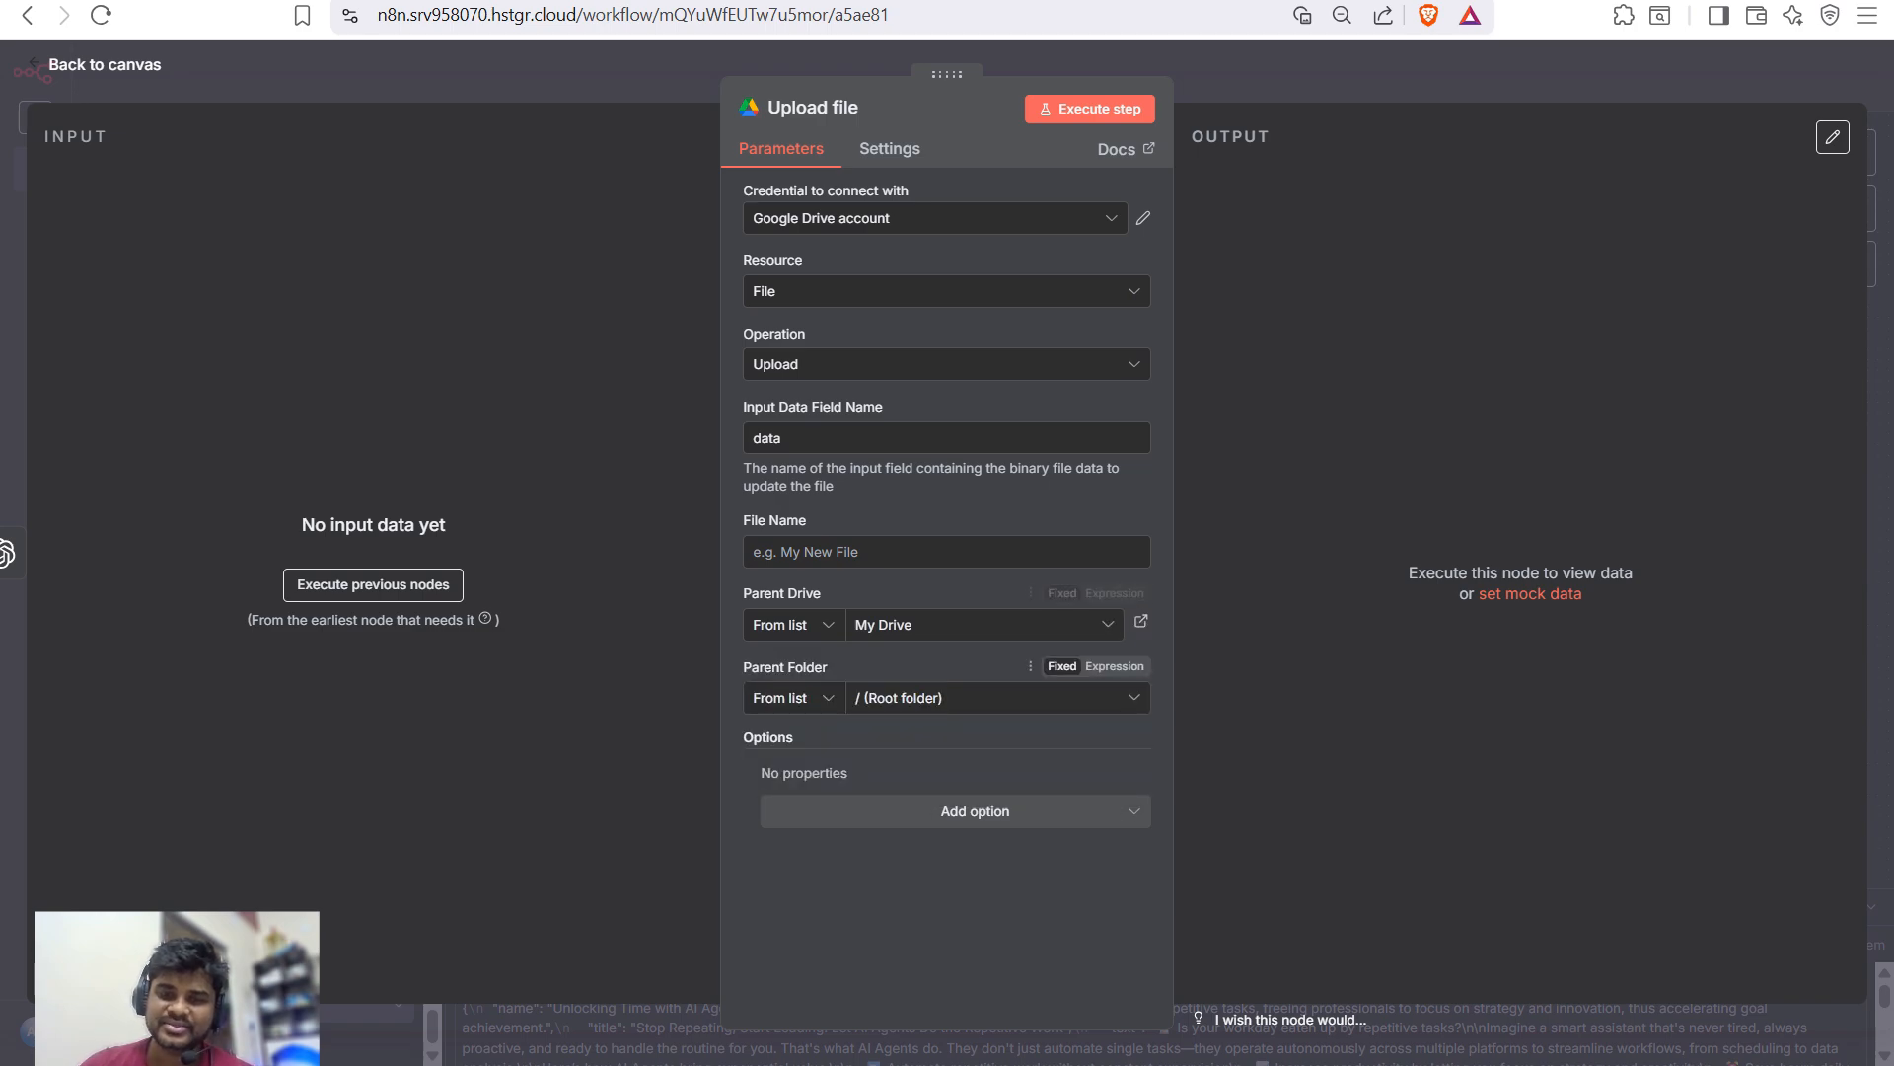
pyautogui.click(986, 697)
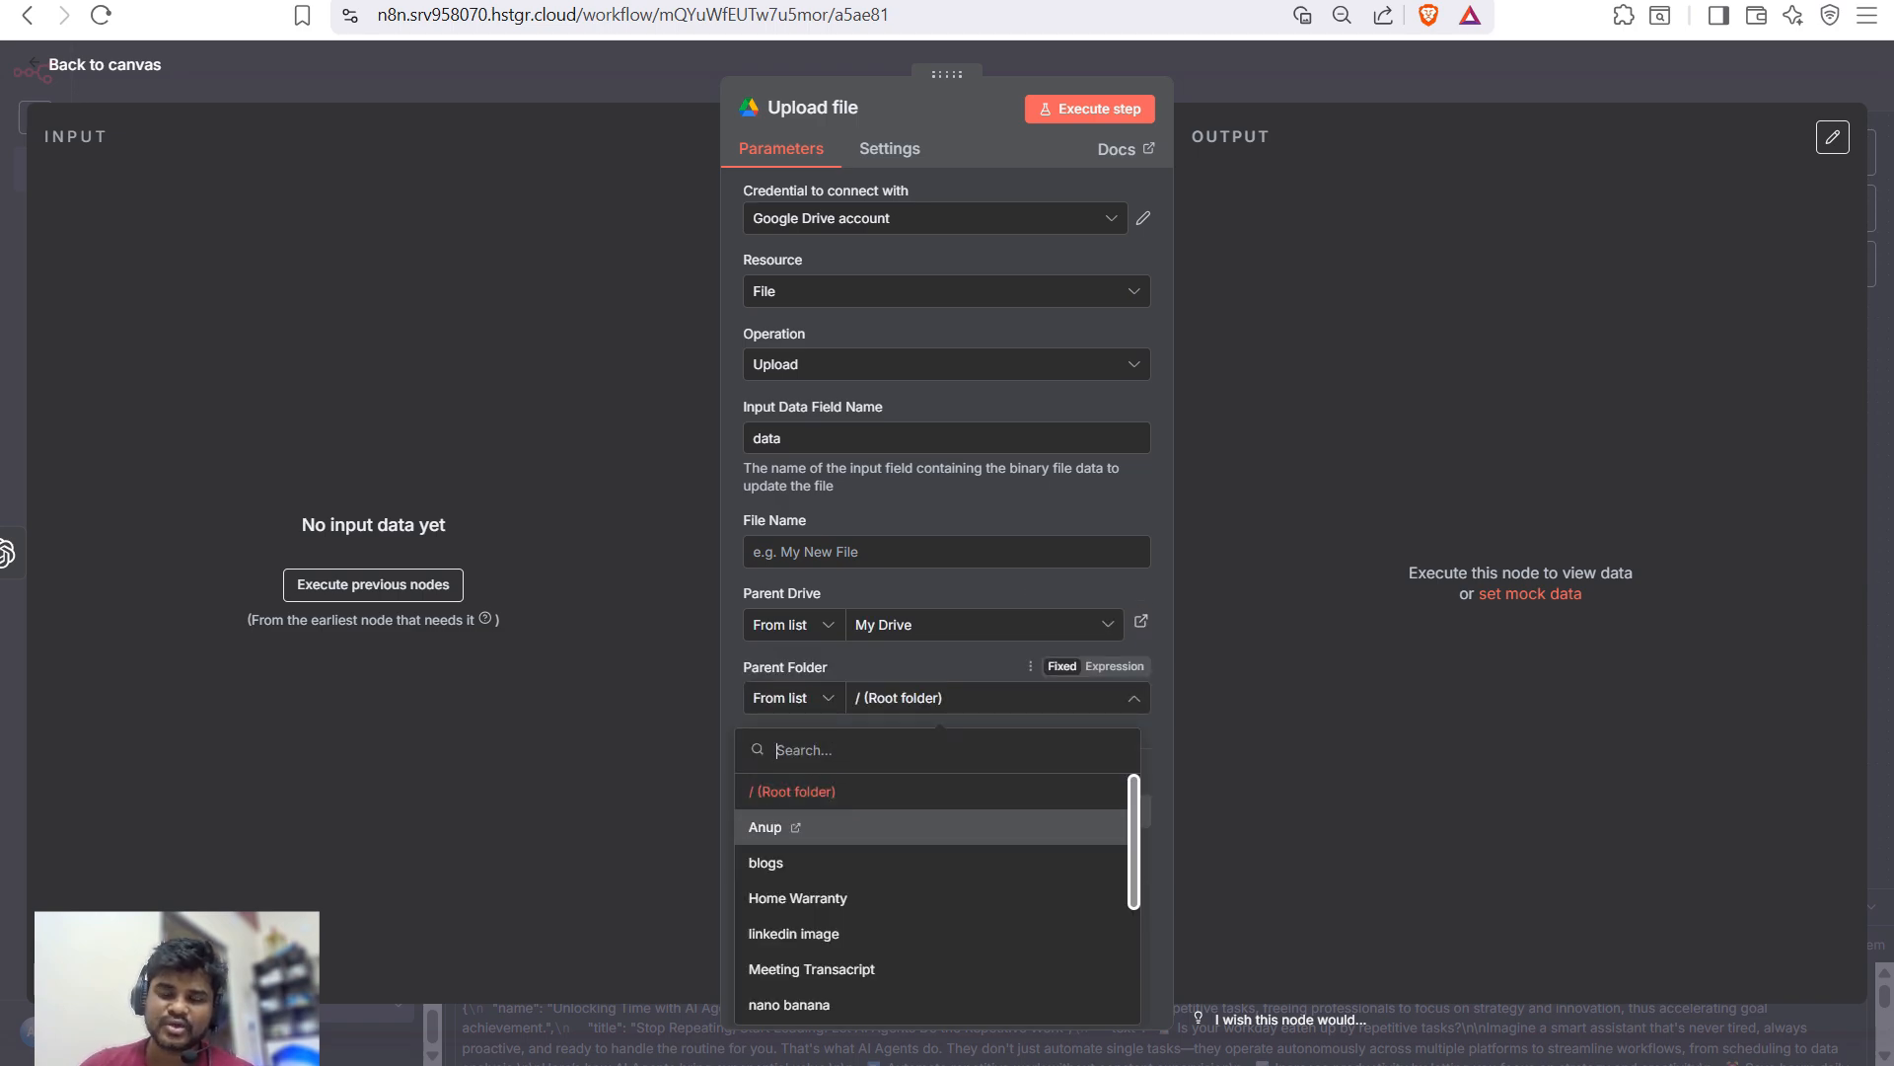
pyautogui.scroll(-3, 891, 846)
pyautogui.scroll(3, 891, 847)
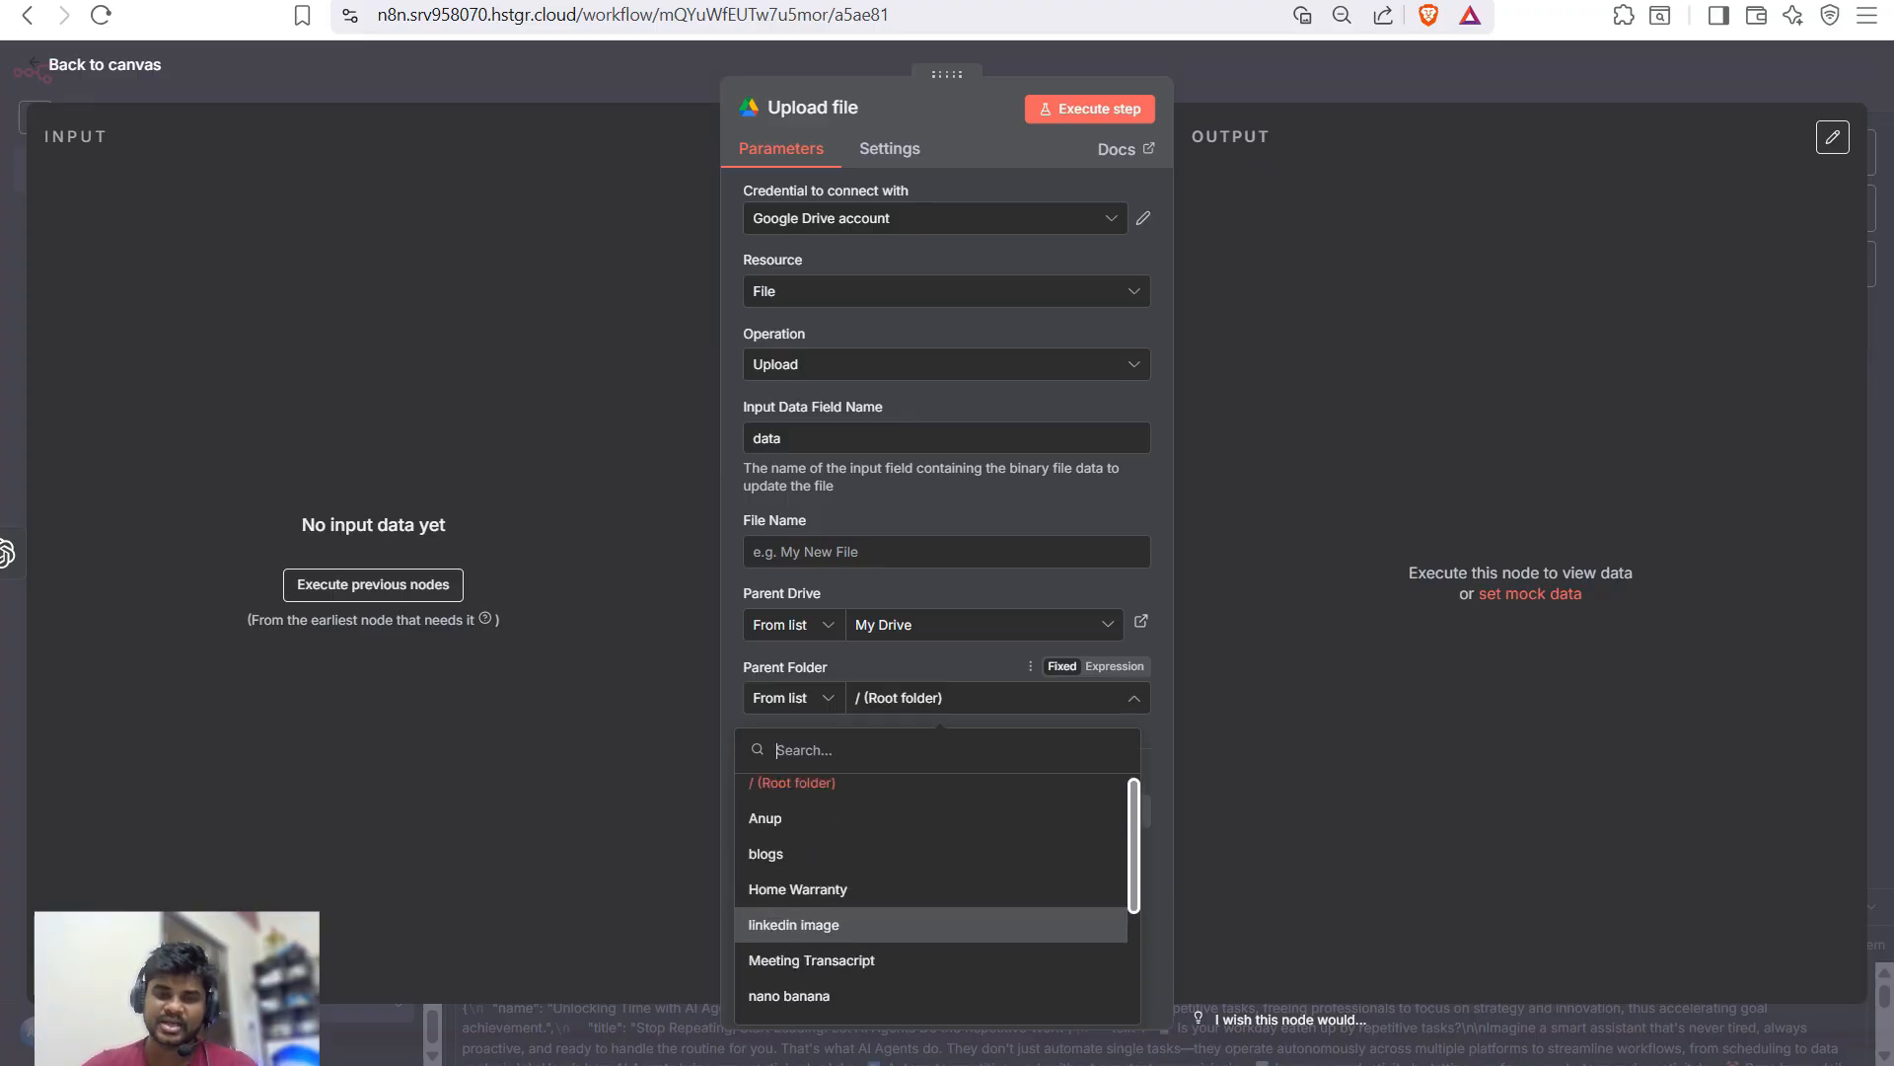
pyautogui.scroll(1, 931, 888)
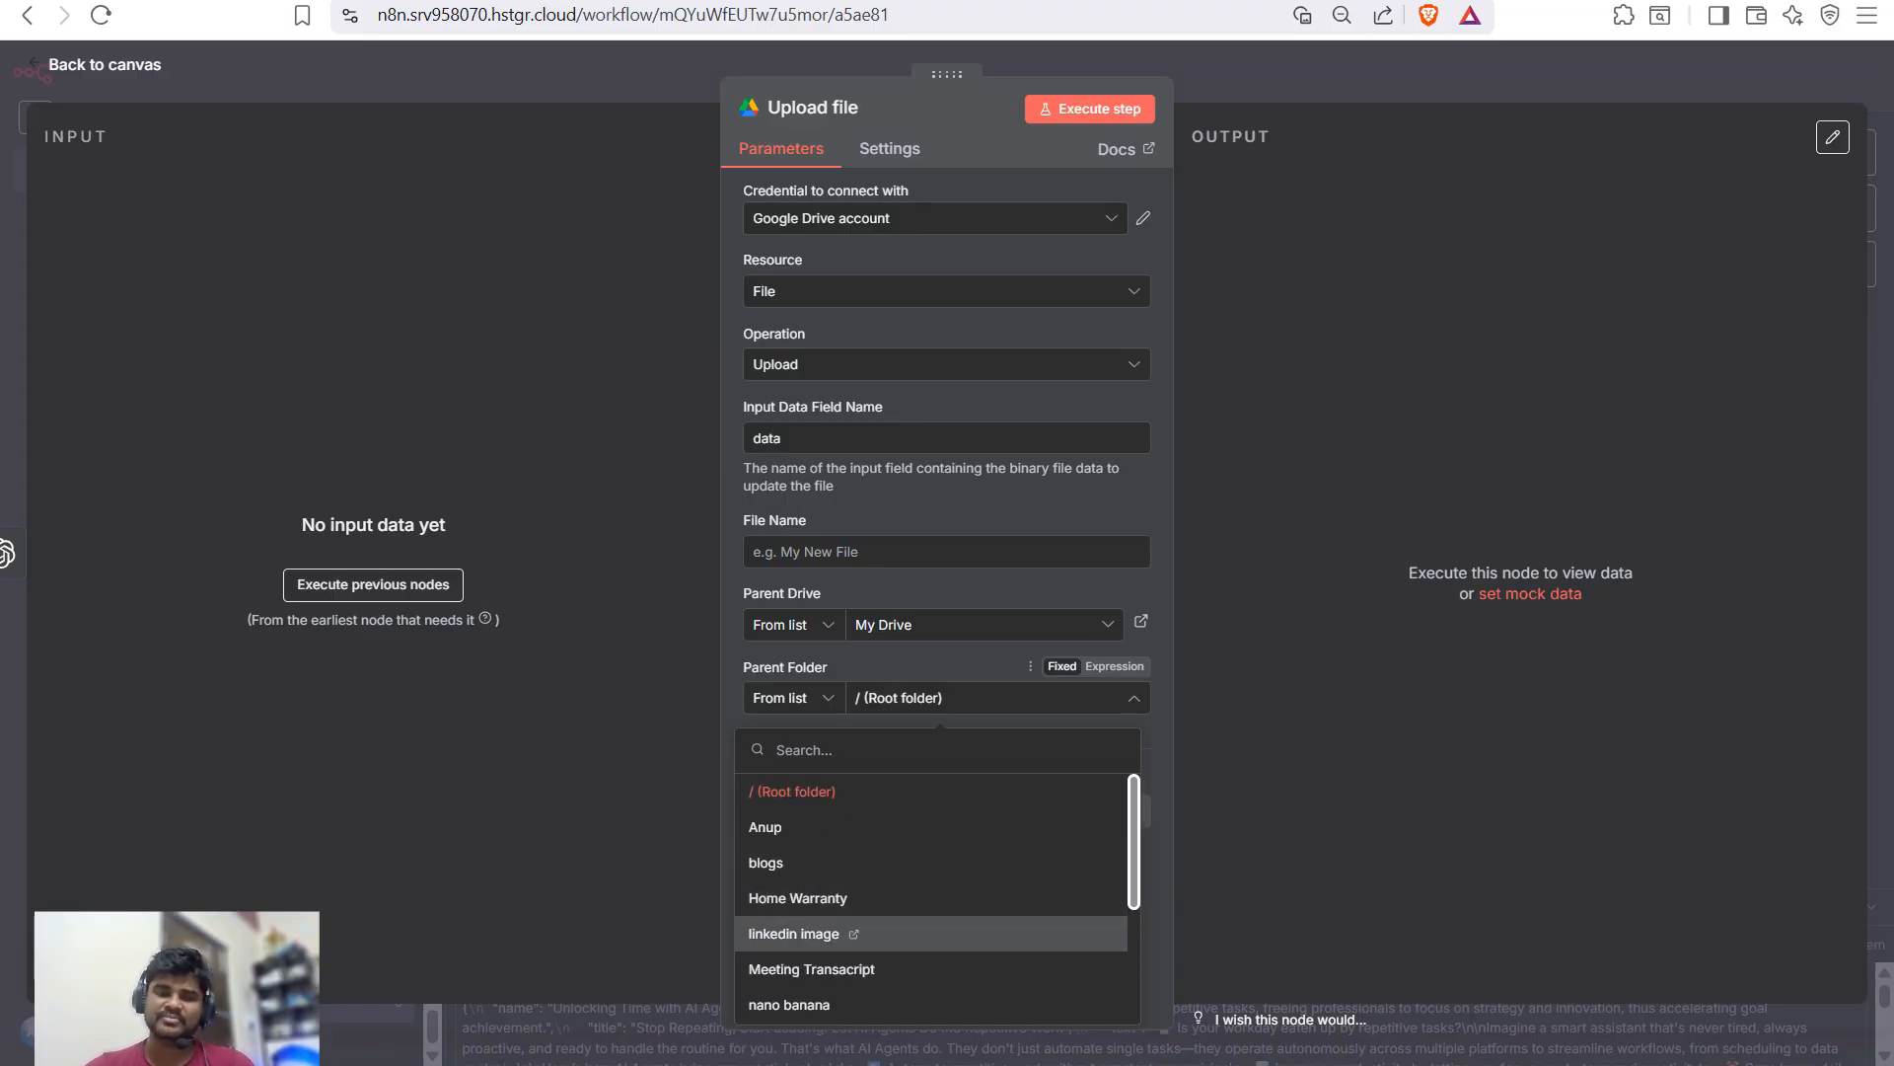
pyautogui.click(795, 933)
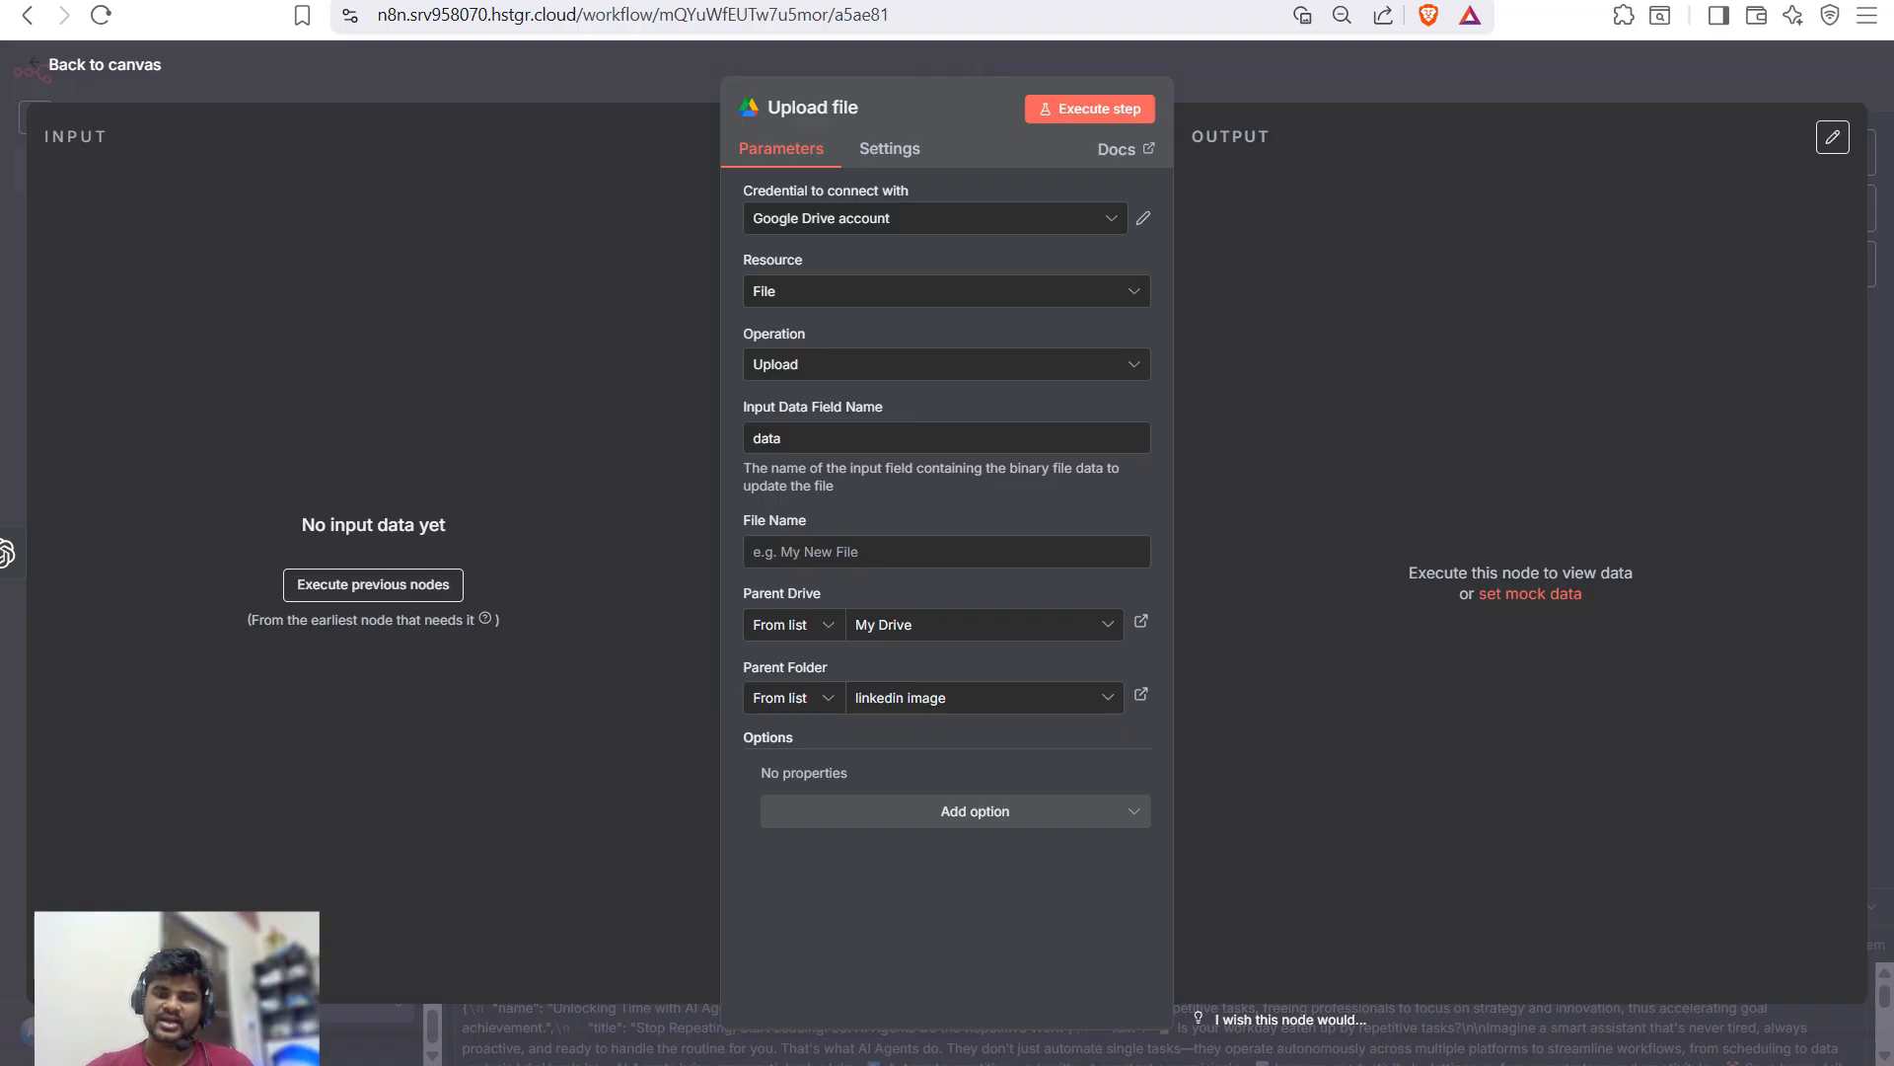
pyautogui.press('Escape')
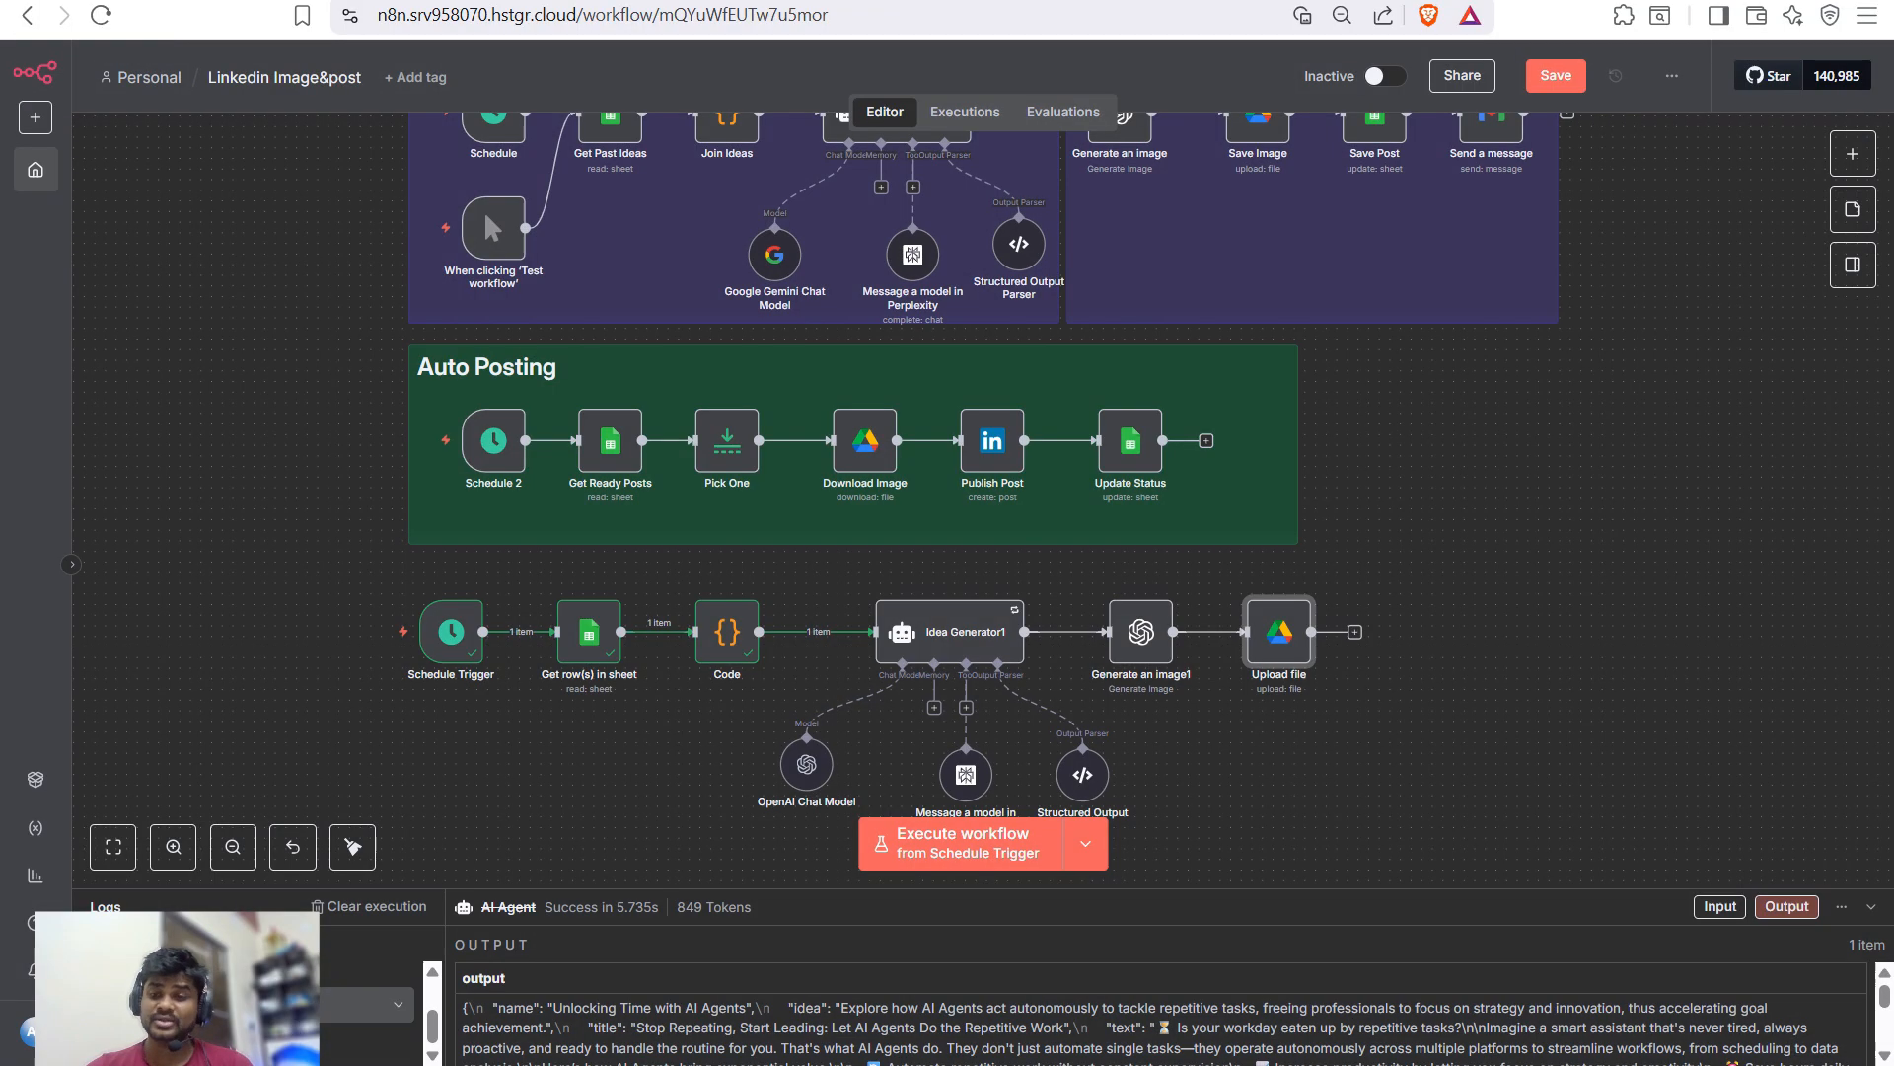
# - Show the Google Sheets actions for the step after Upload file, then switch to the spreadsheet tab
pyautogui.scroll(1, 1355, 632)
pyautogui.click(1355, 693)
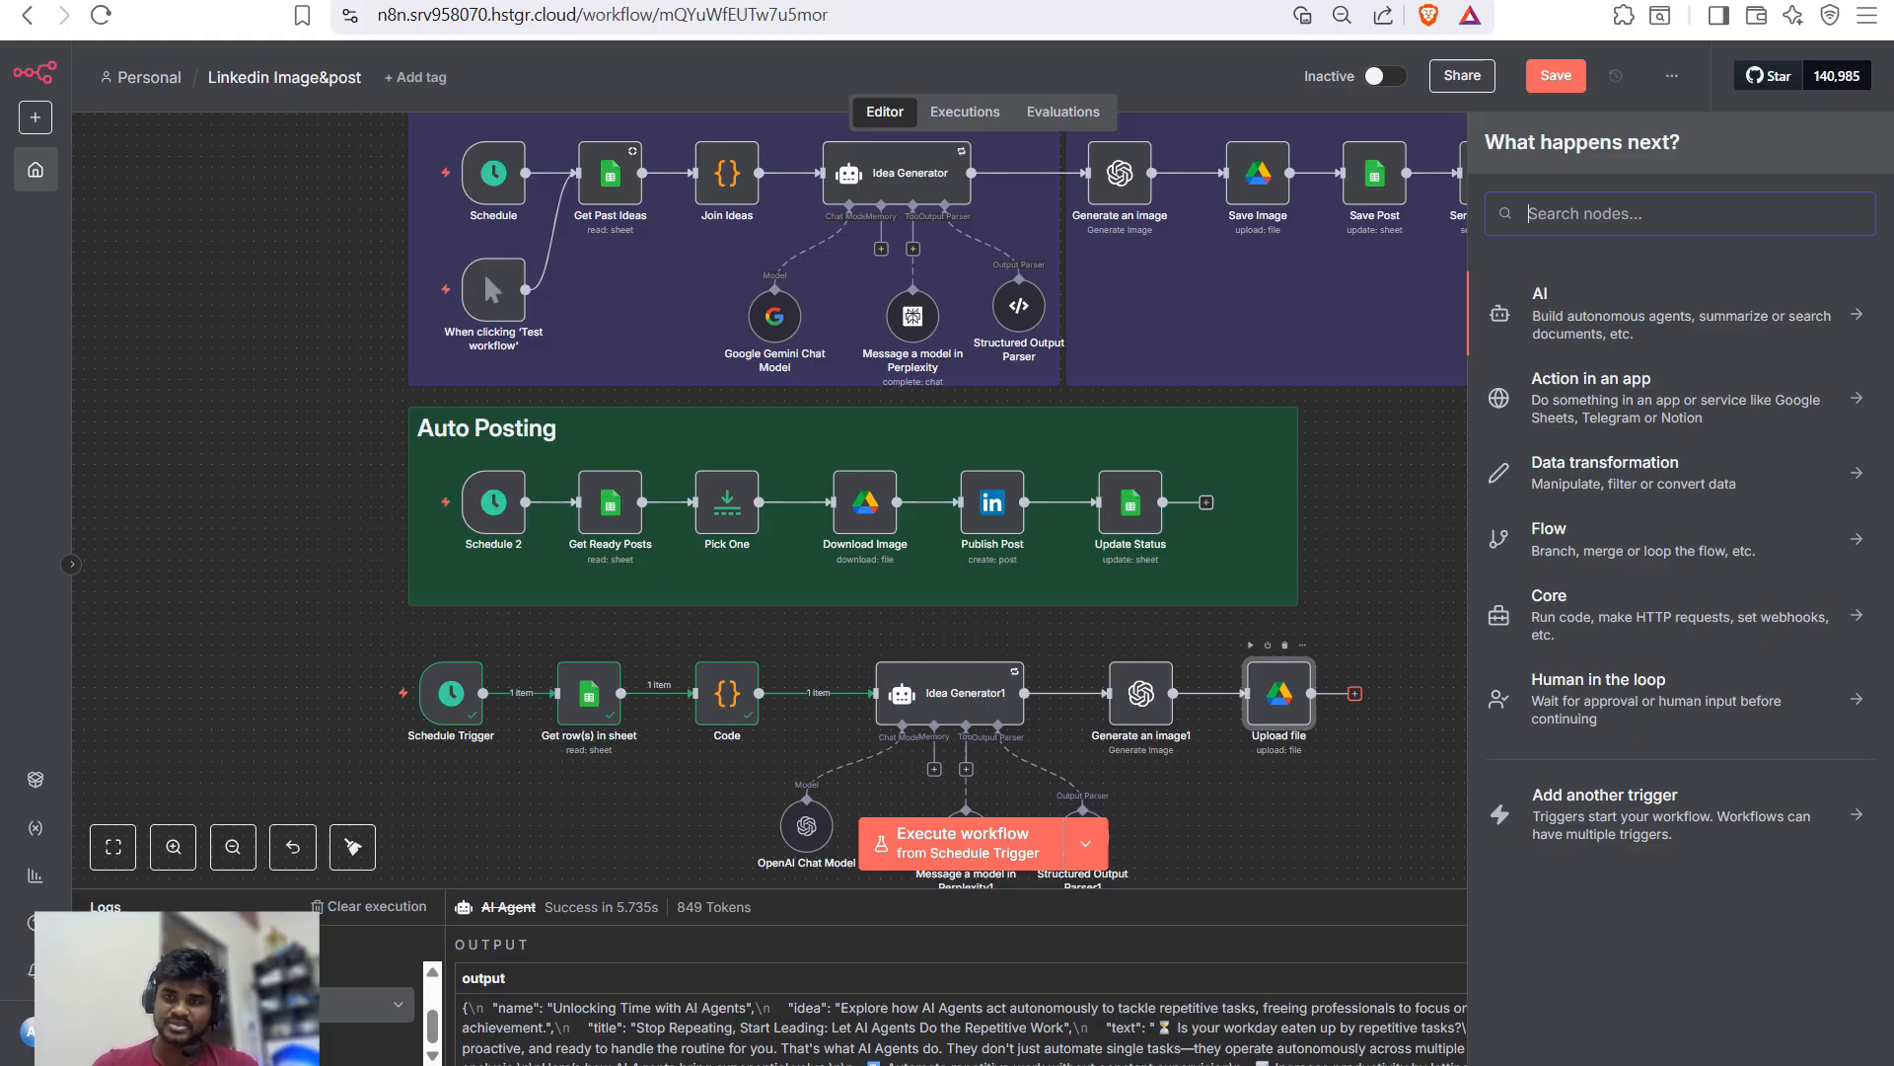
pyautogui.write('google sheets')
pyautogui.press('Return')
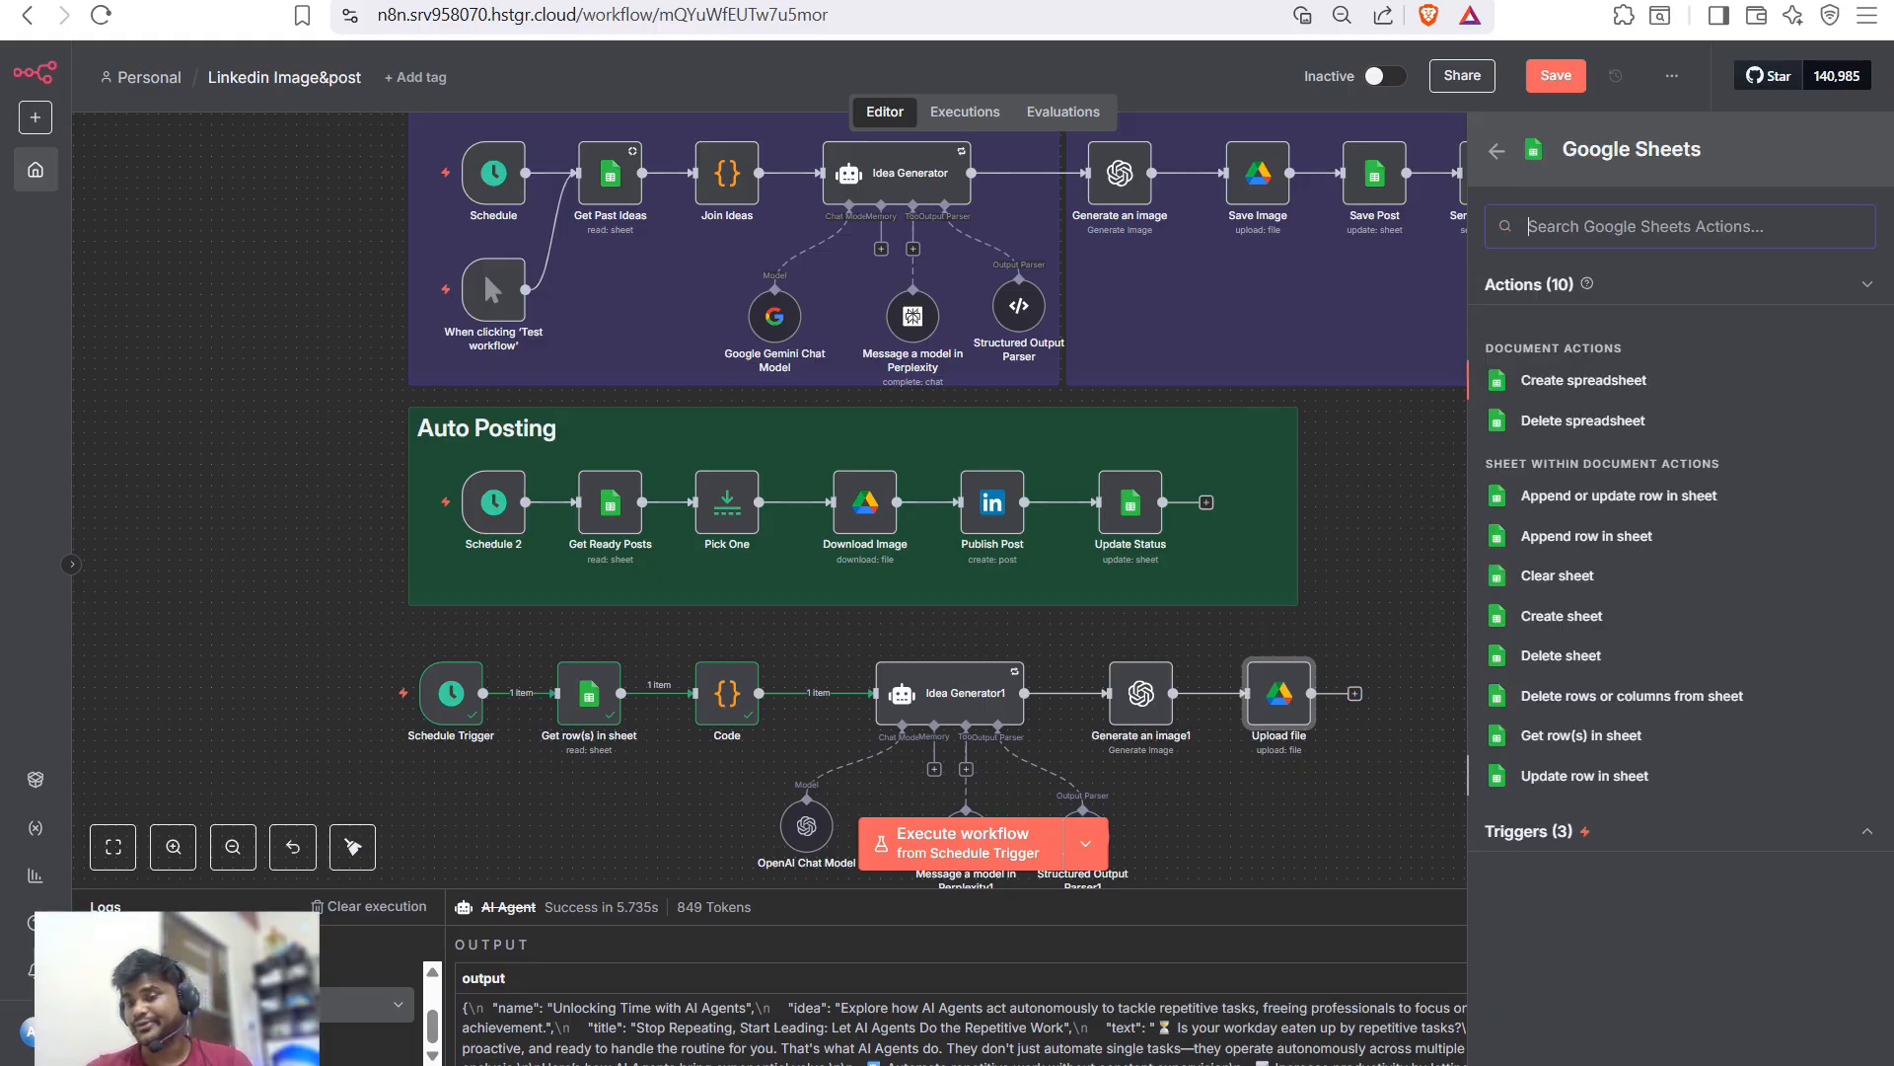
pyautogui.hotkey('ctrl', 'Tab')
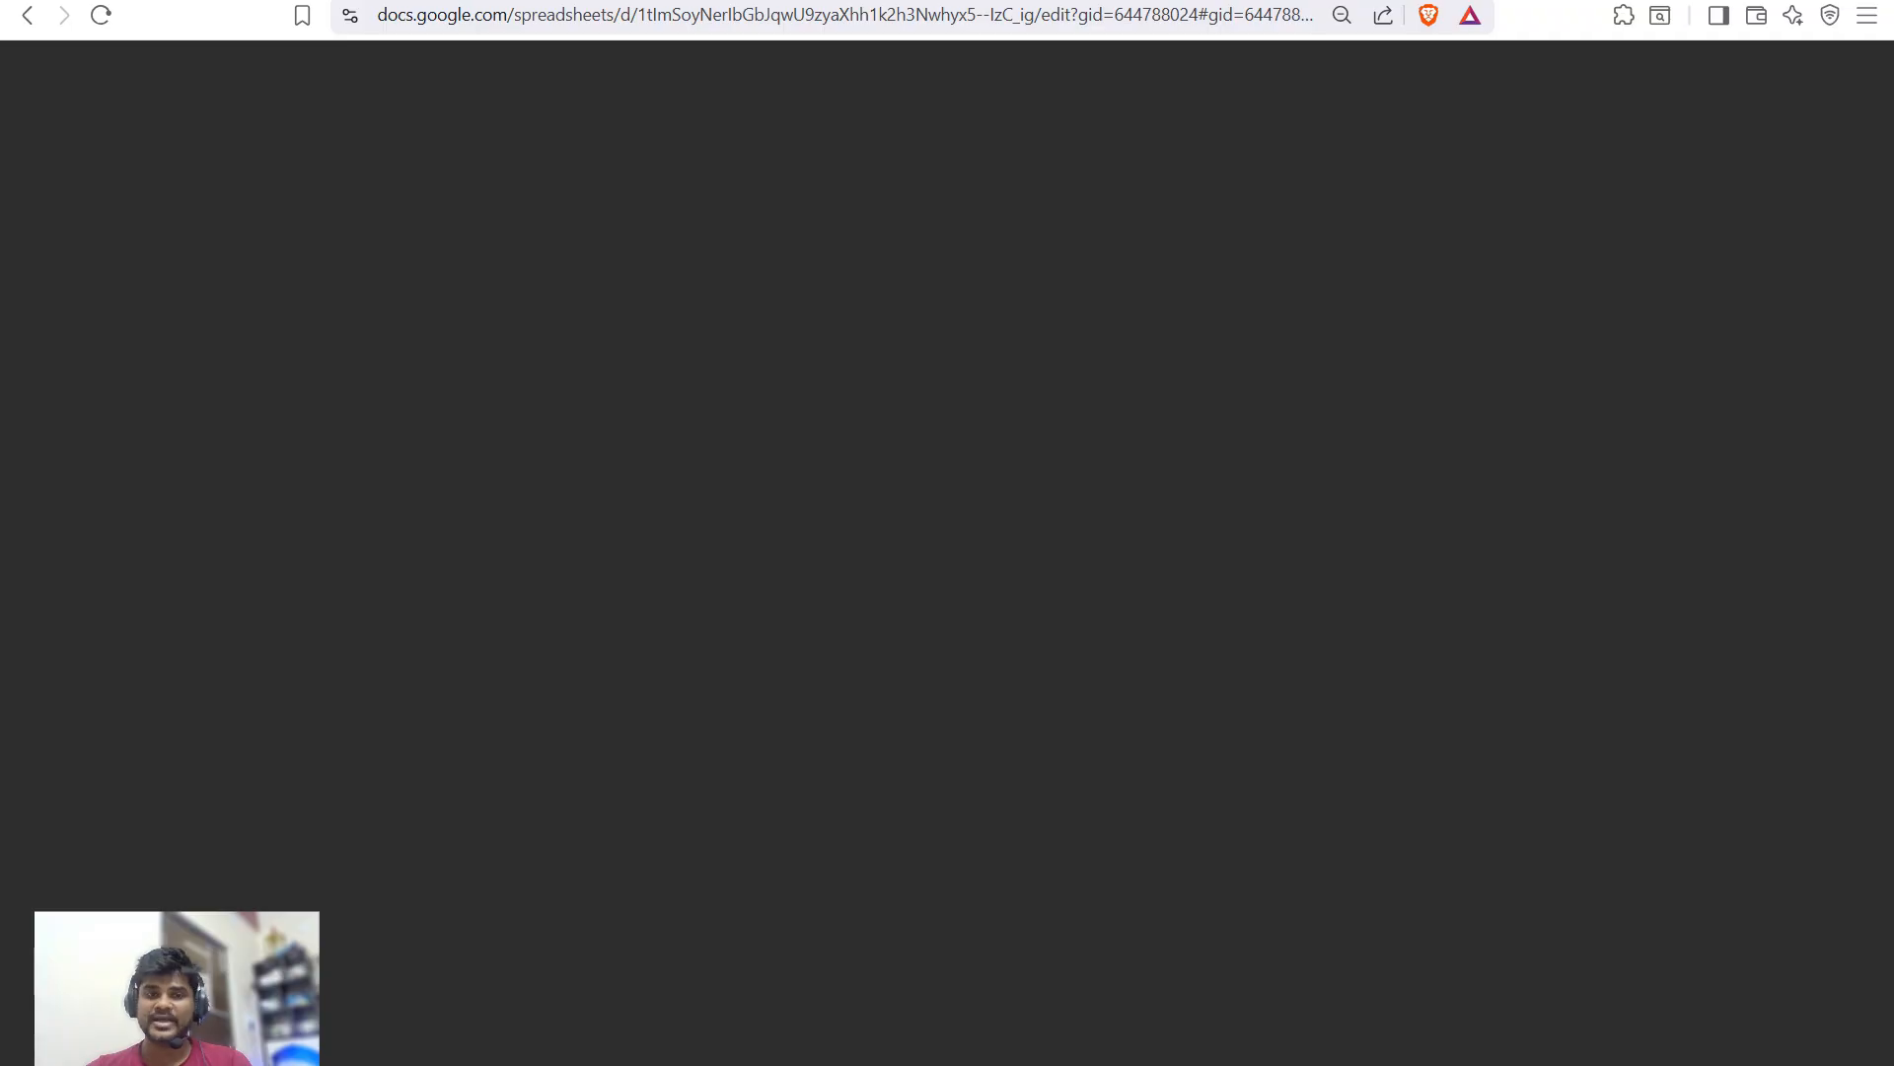
# - Check row 5's Idea, Text and Output idea cells, then return to the n8n tab
pyautogui.hscroll(-10, 947, 592)
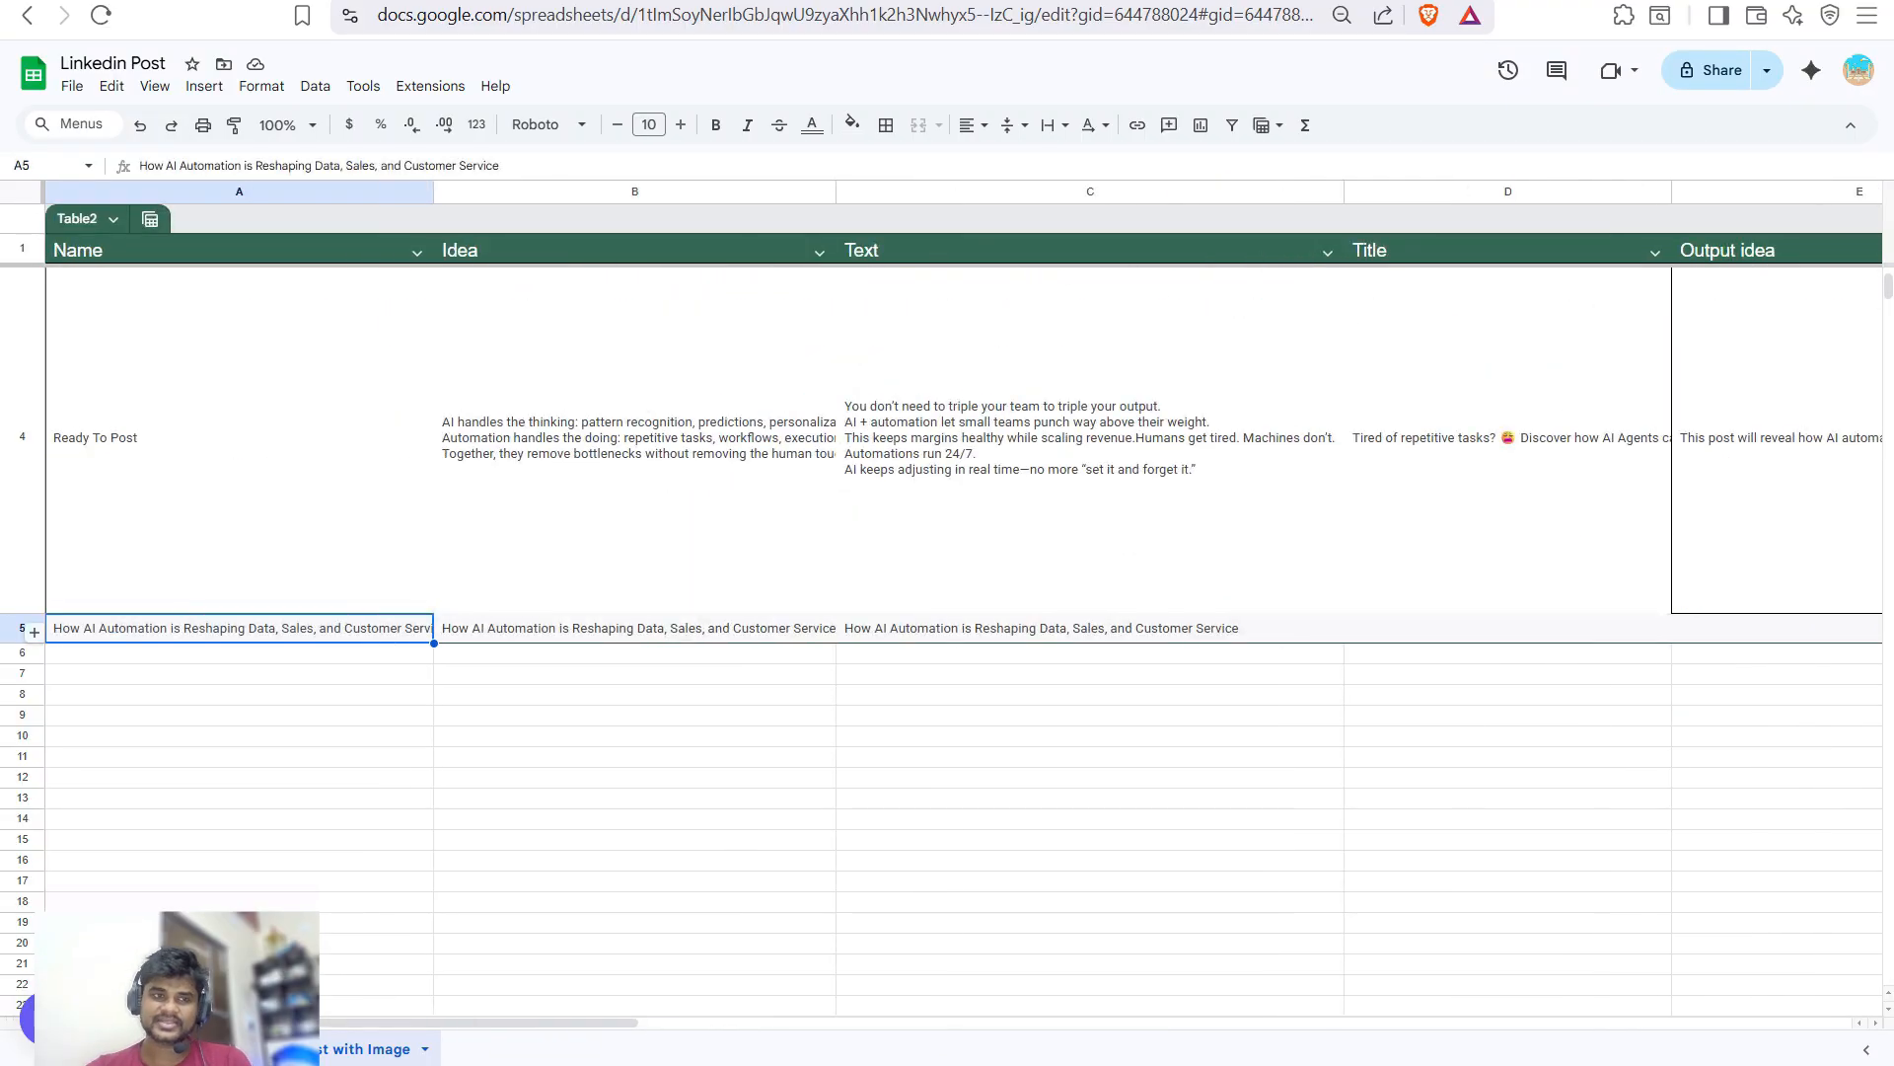
pyautogui.click(635, 627)
pyautogui.click(1090, 628)
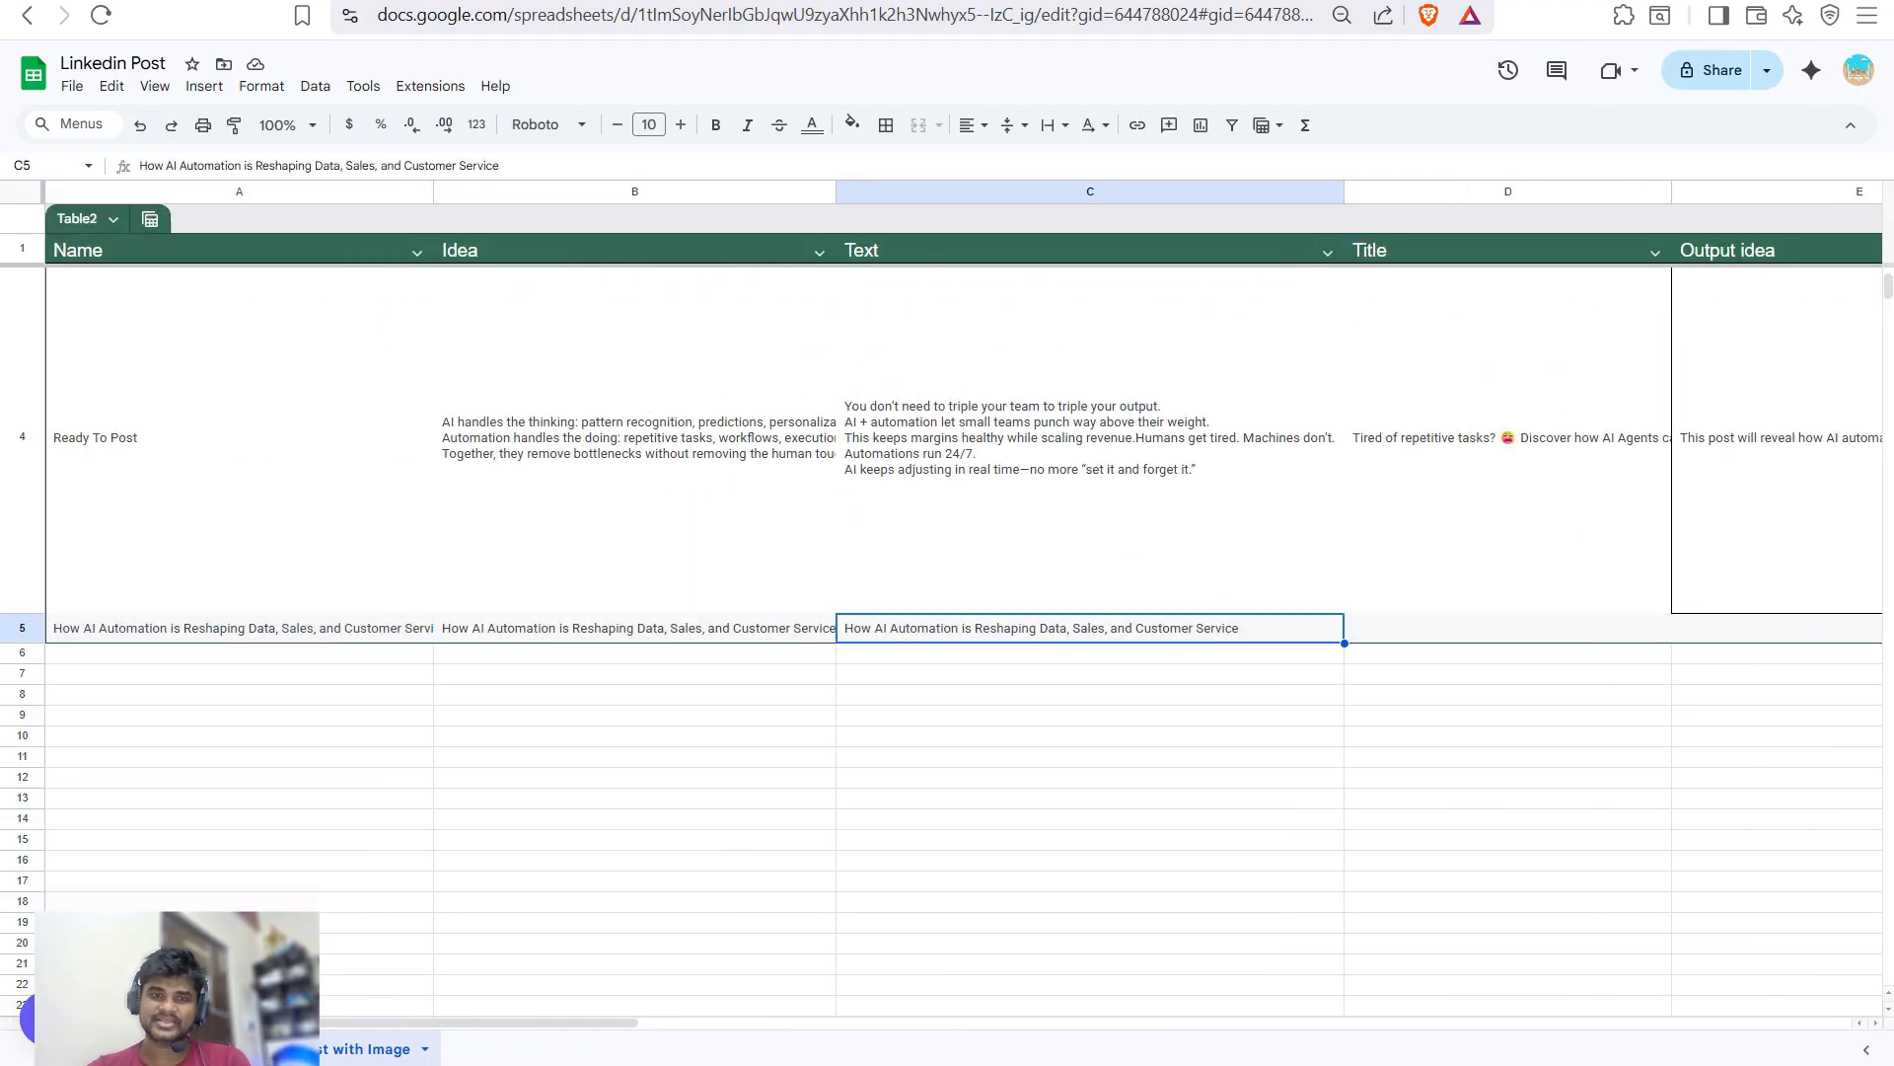
pyautogui.hotkey('ctrl', 'Right')
pyautogui.hotkey('ctrl', 'Right')
pyautogui.press('Left')
pyautogui.press('Left')
pyautogui.press('Left')
pyautogui.press('Left')
pyautogui.press('Left')
pyautogui.press('Left')
pyautogui.press('Left')
pyautogui.press('Left')
pyautogui.press('Left')
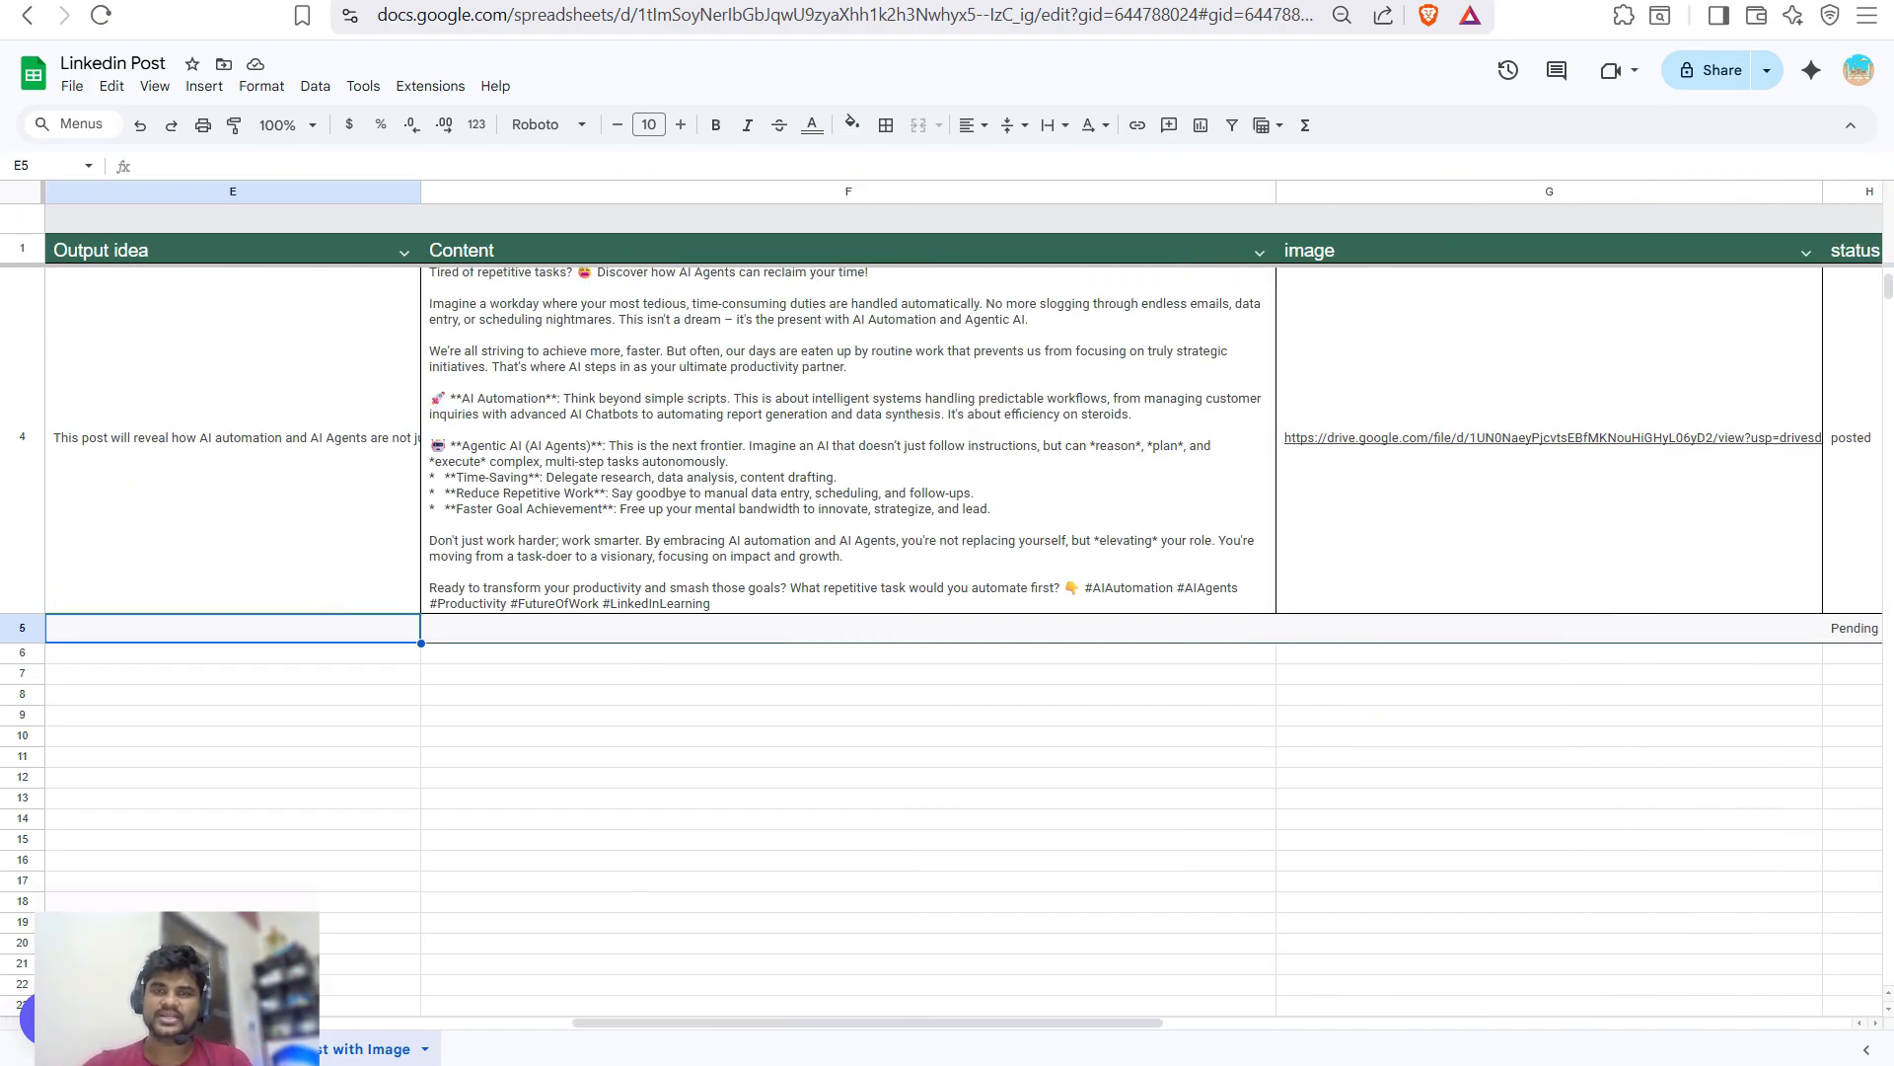
pyautogui.hotkey('ctrl', 'Tab')
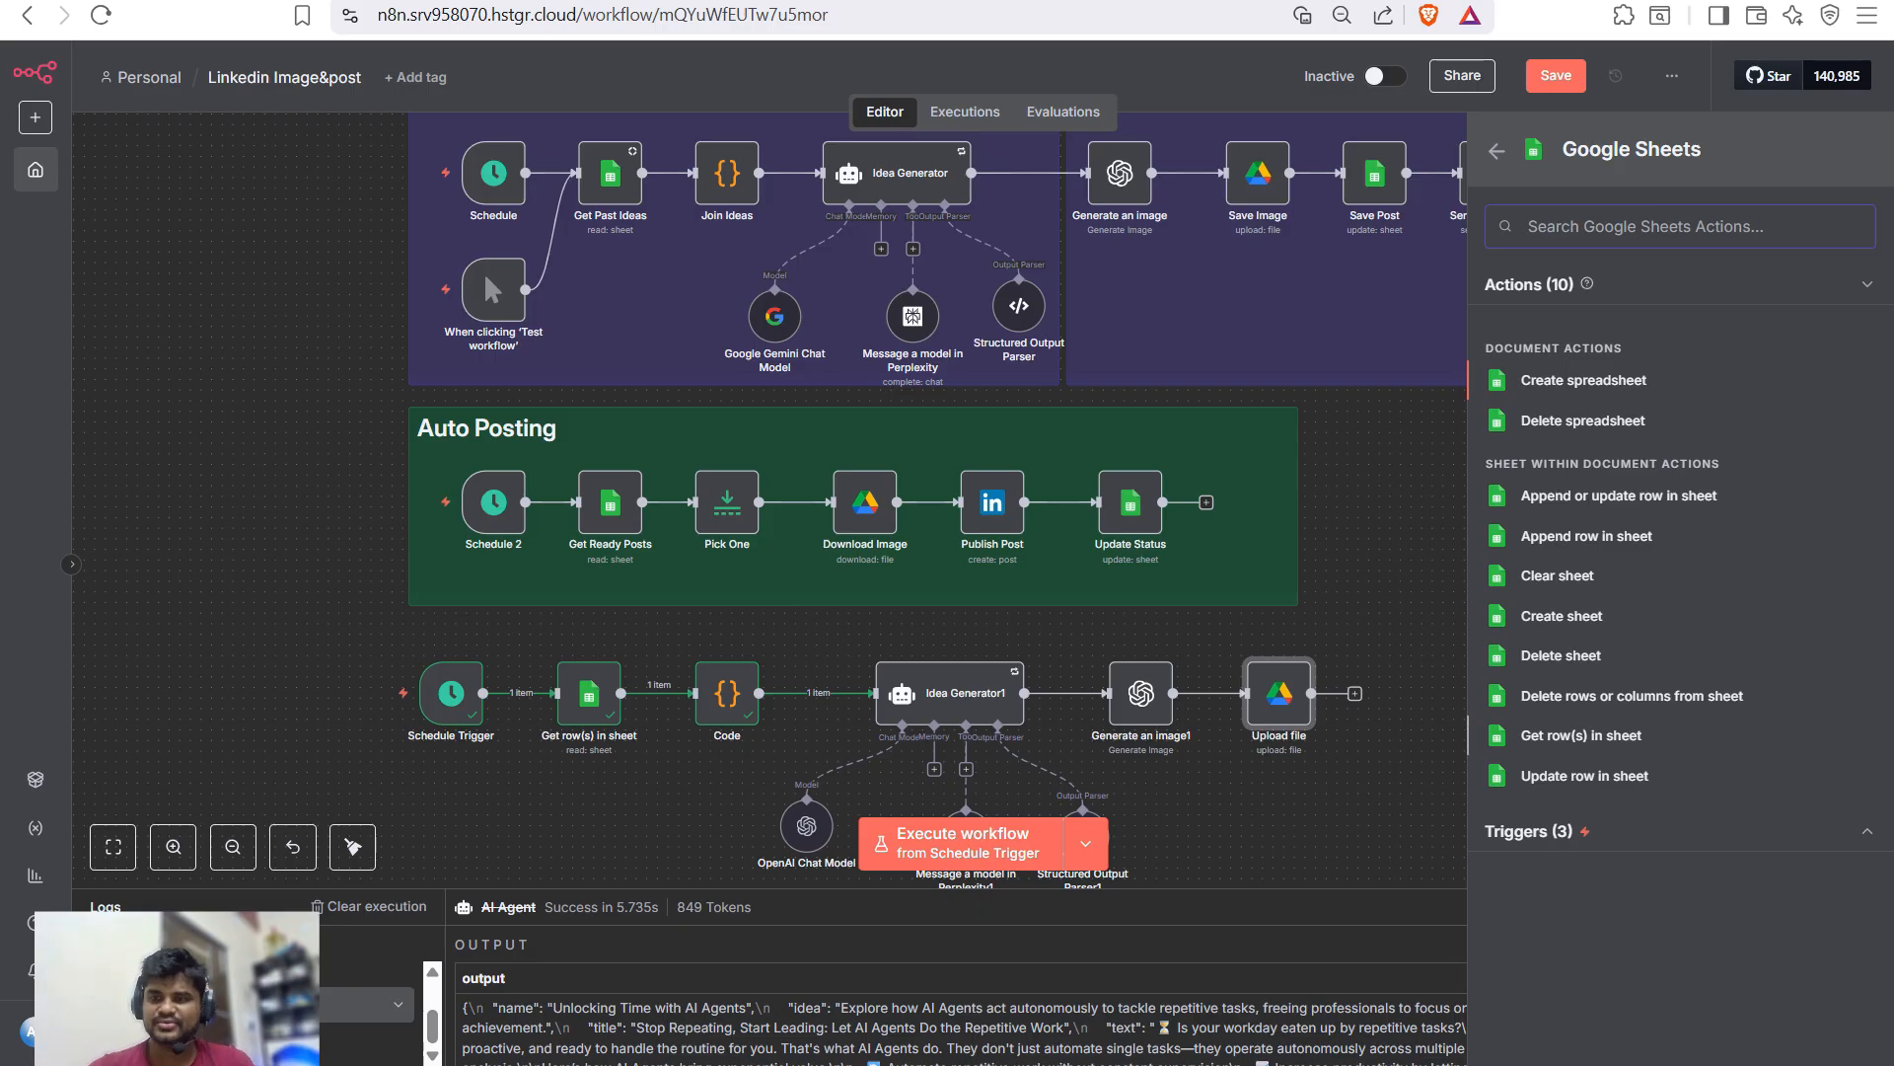
# - Add 'Update row in sheet' targeting the Linkedin Post document's 'Linkedin Post with Image' sheet
pyautogui.click(1584, 775)
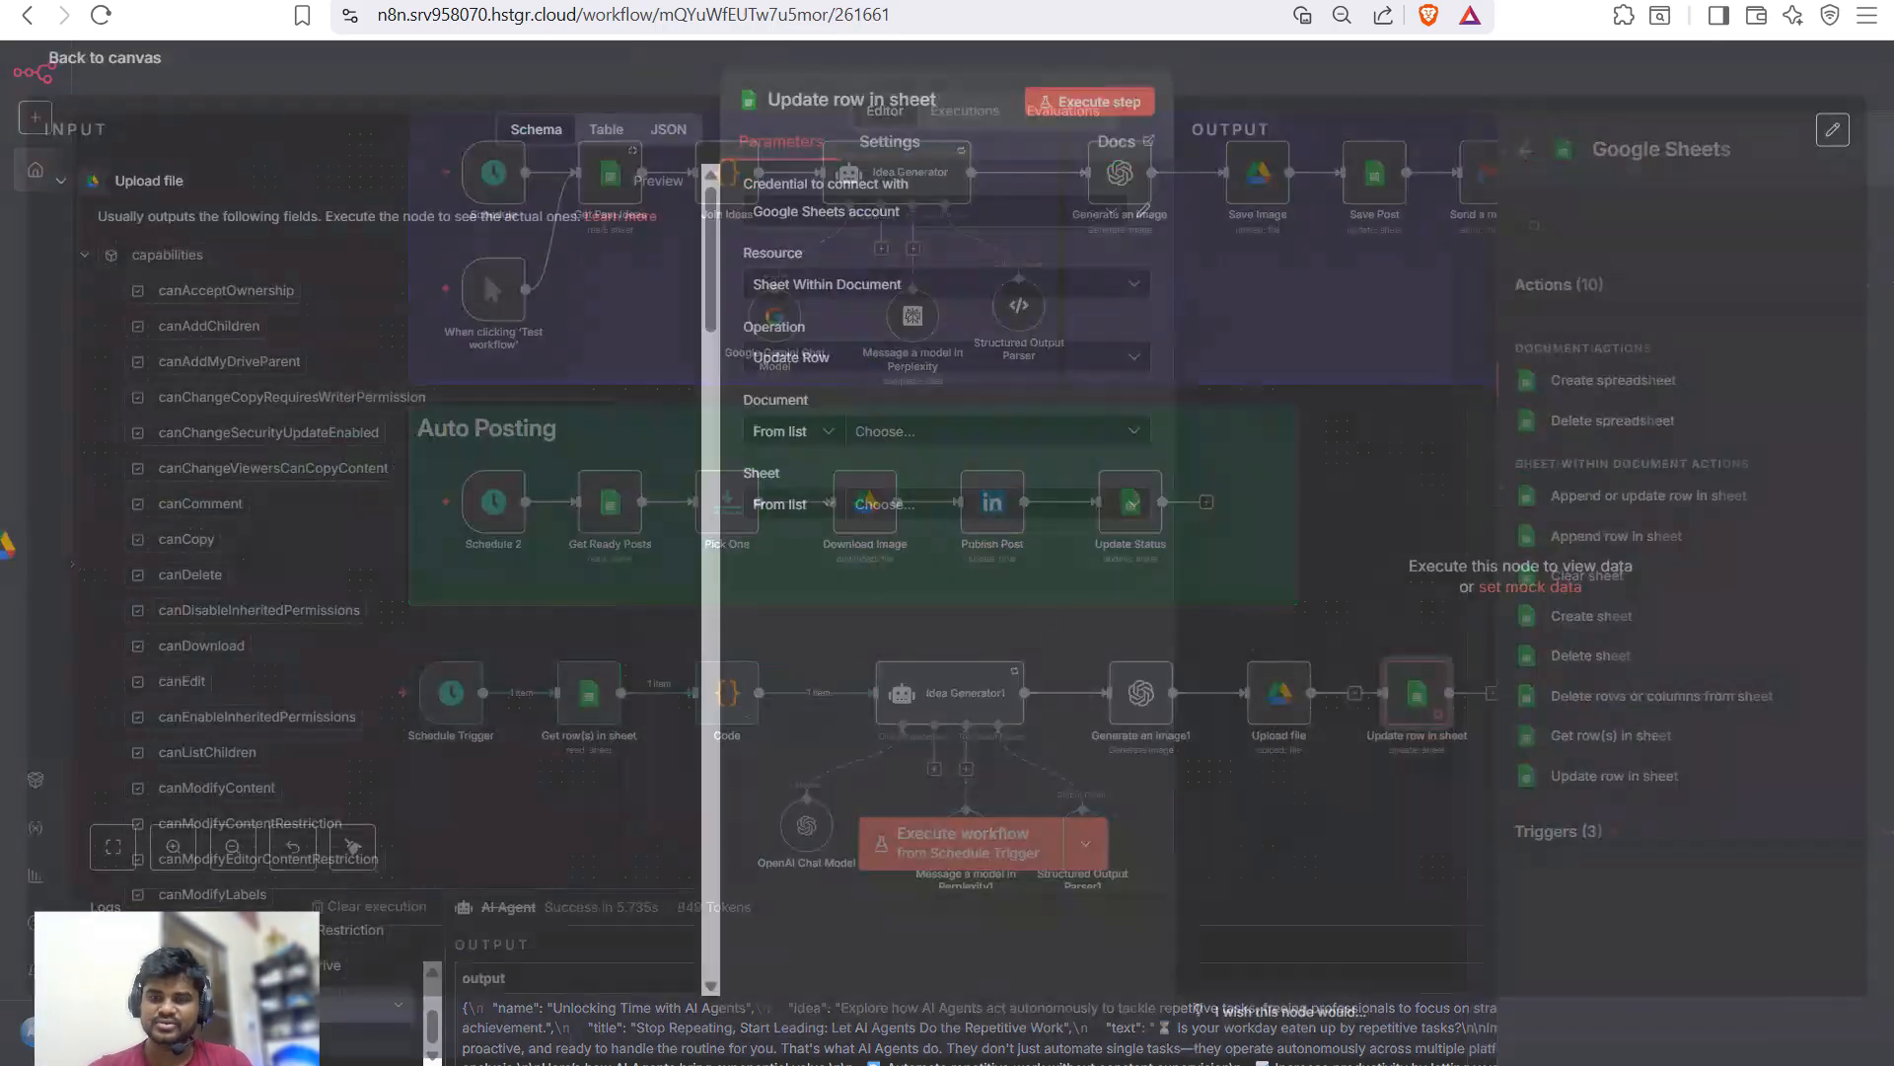
pyautogui.click(987, 438)
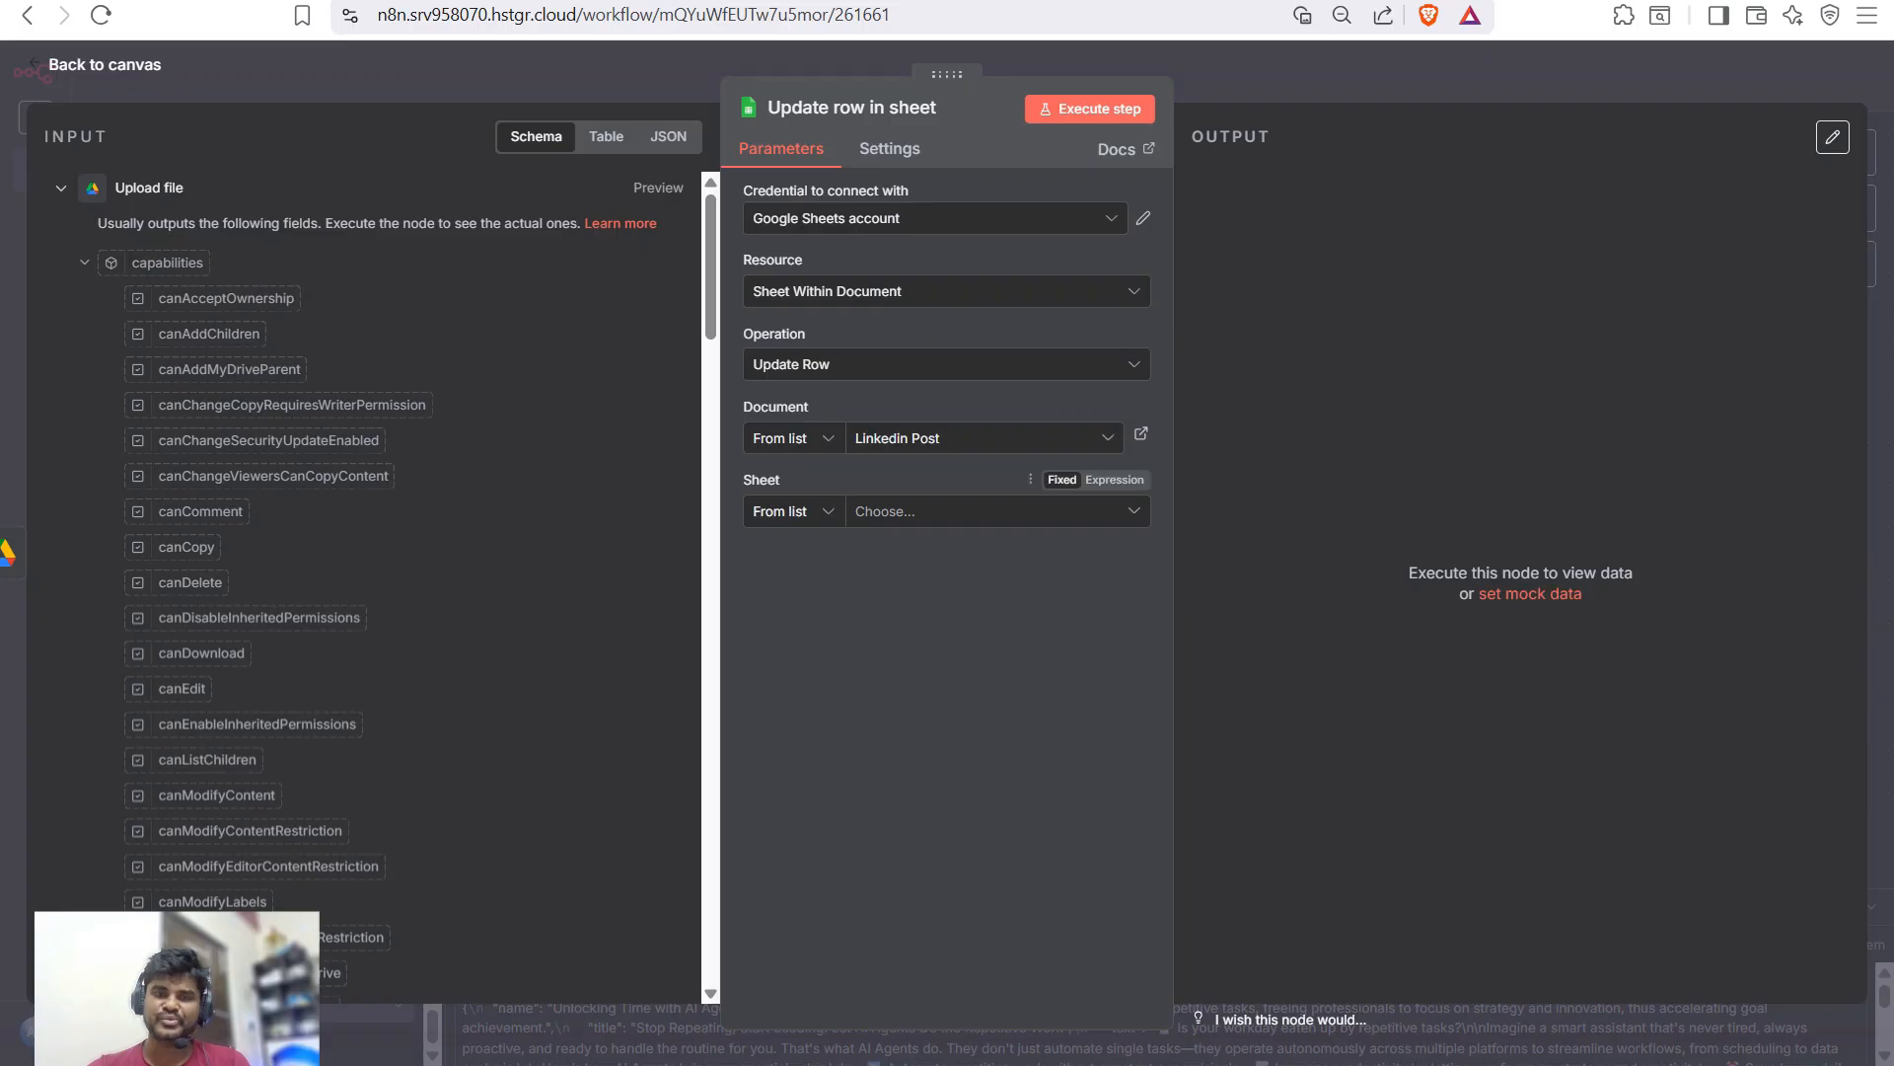
pyautogui.click(987, 512)
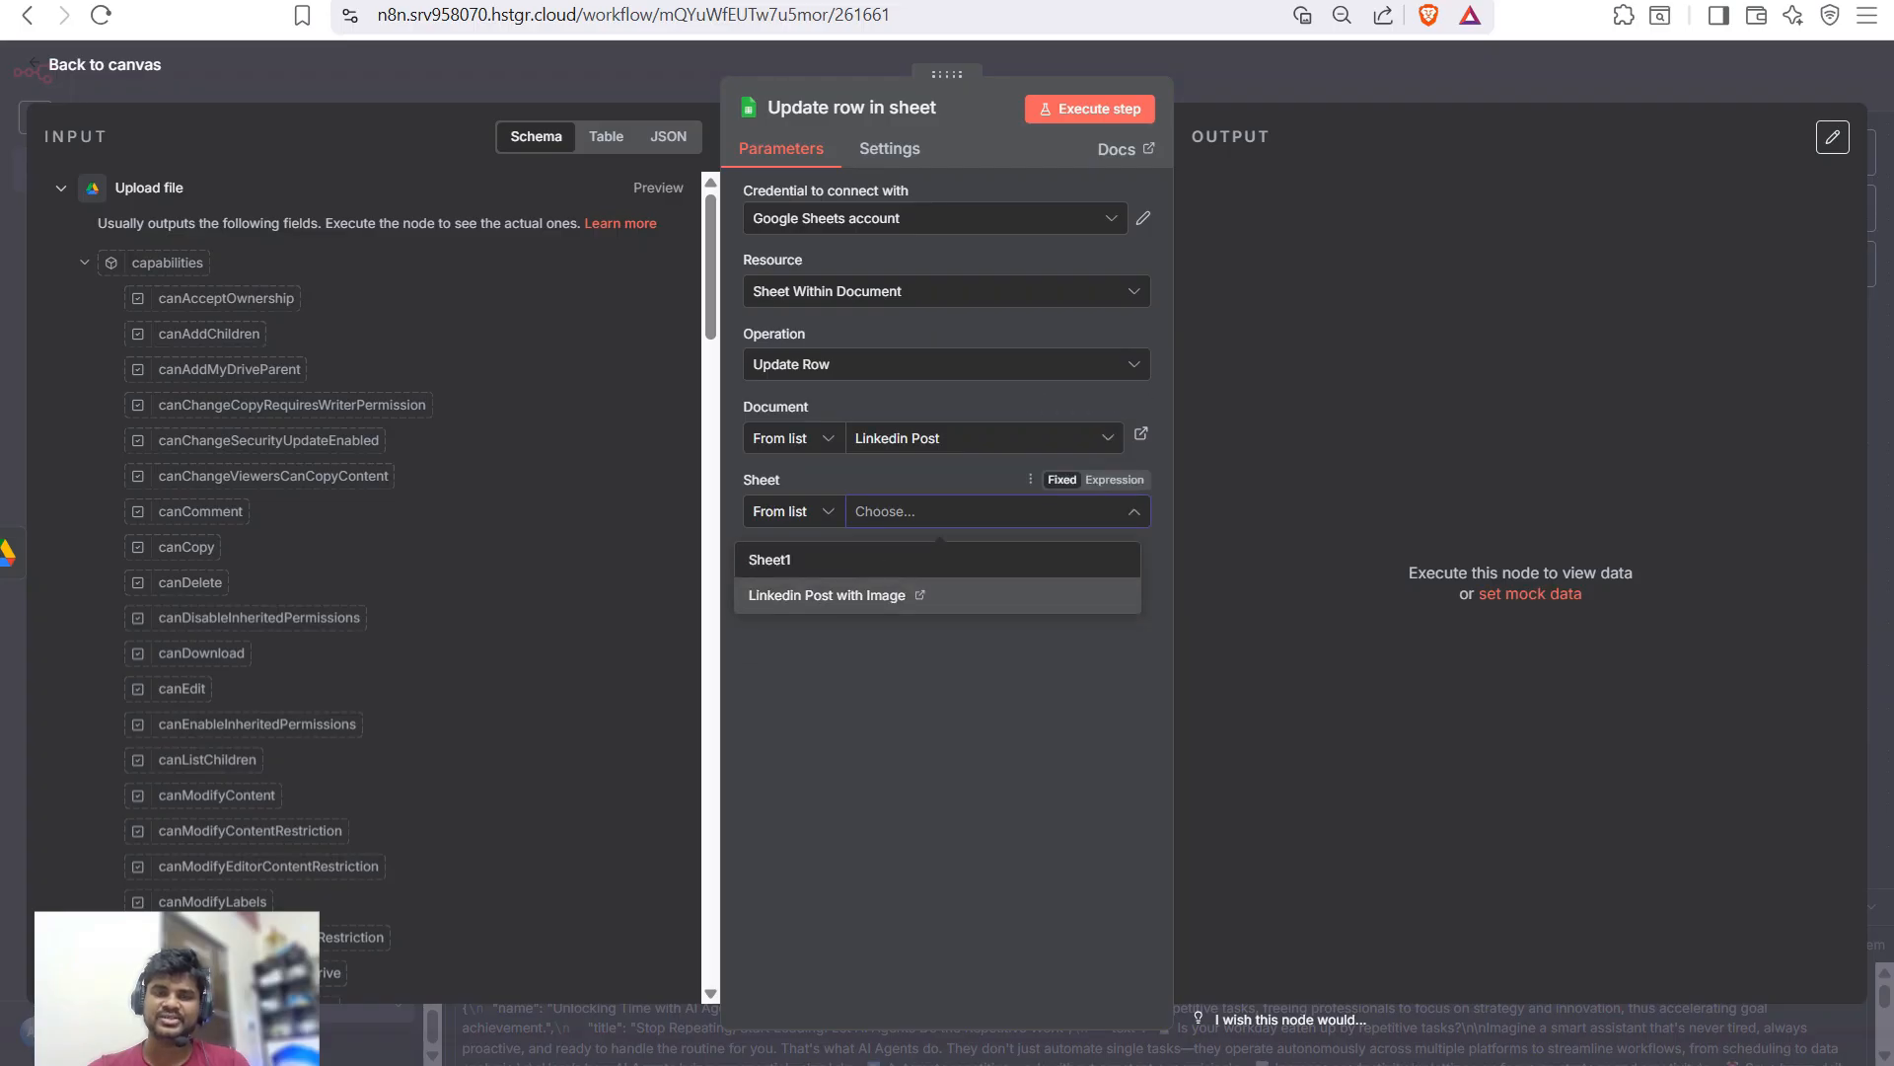
pyautogui.click(827, 594)
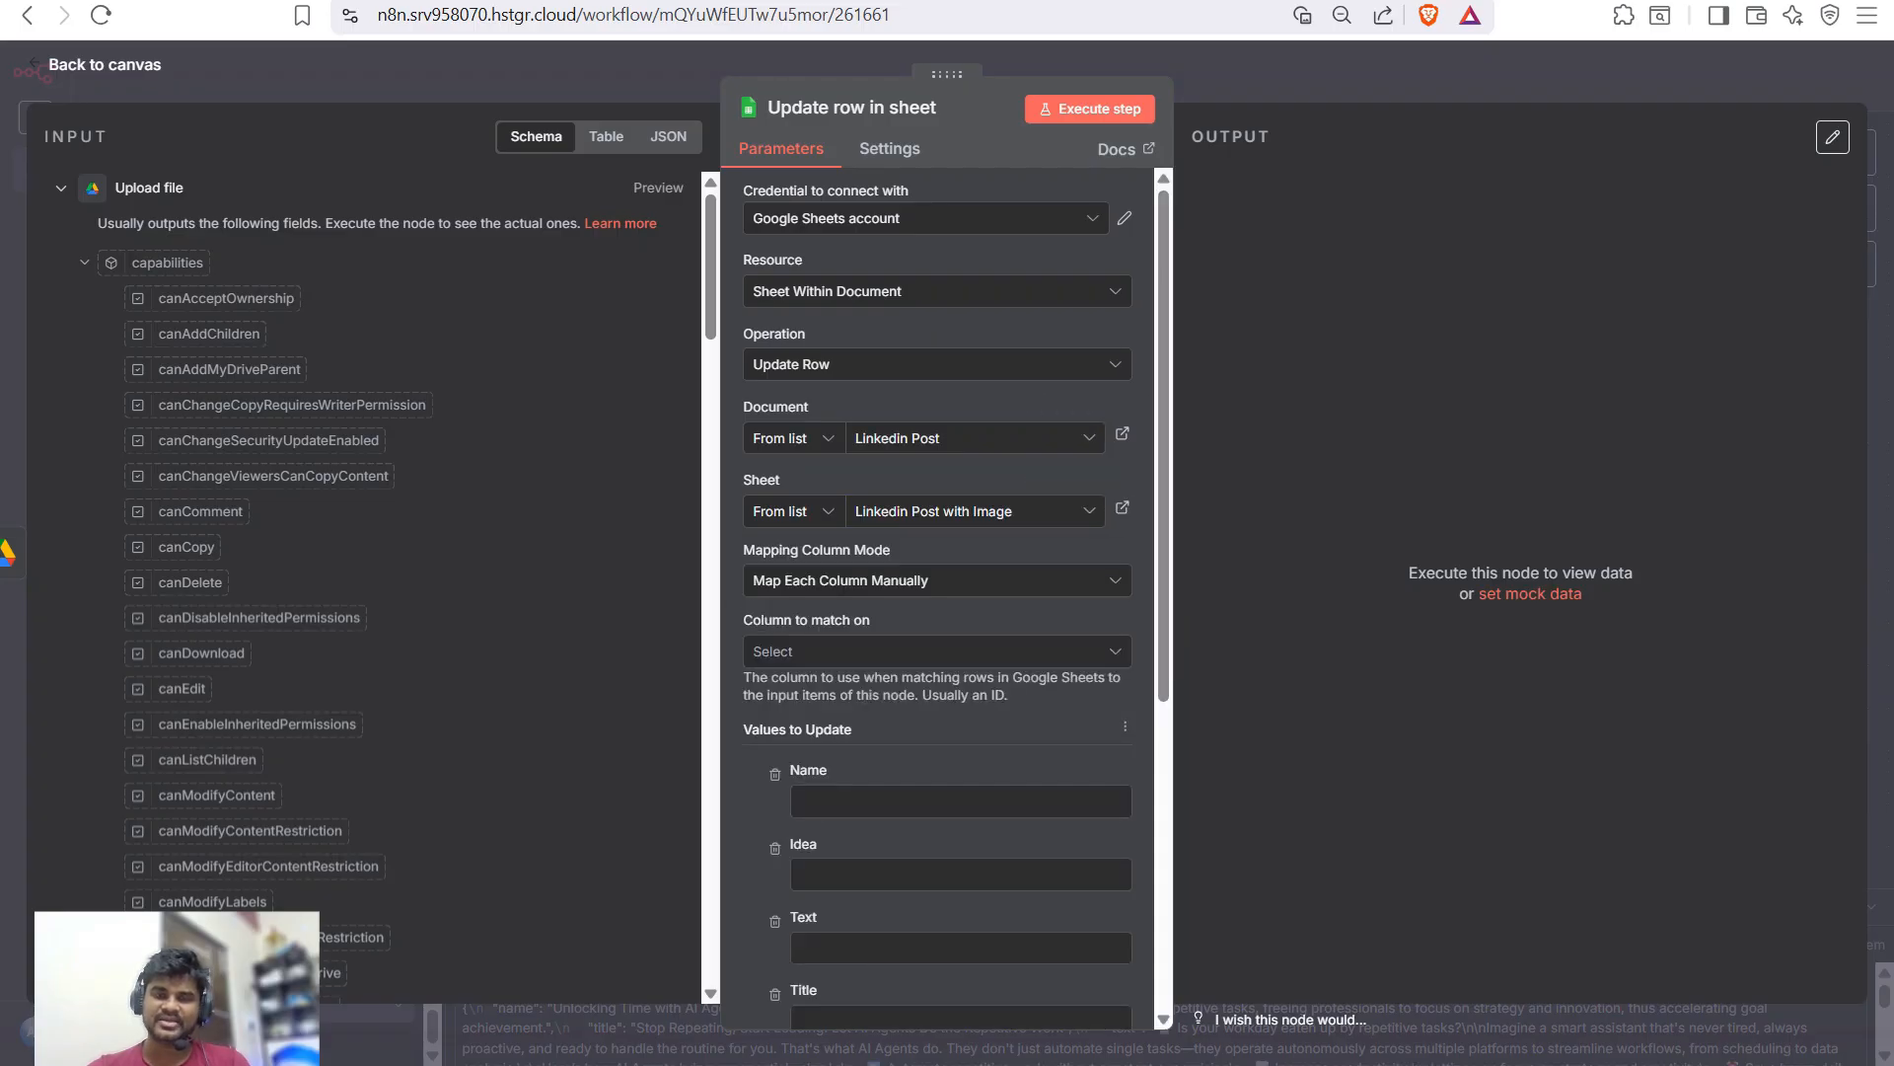
pyautogui.scroll(-3, 947, 690)
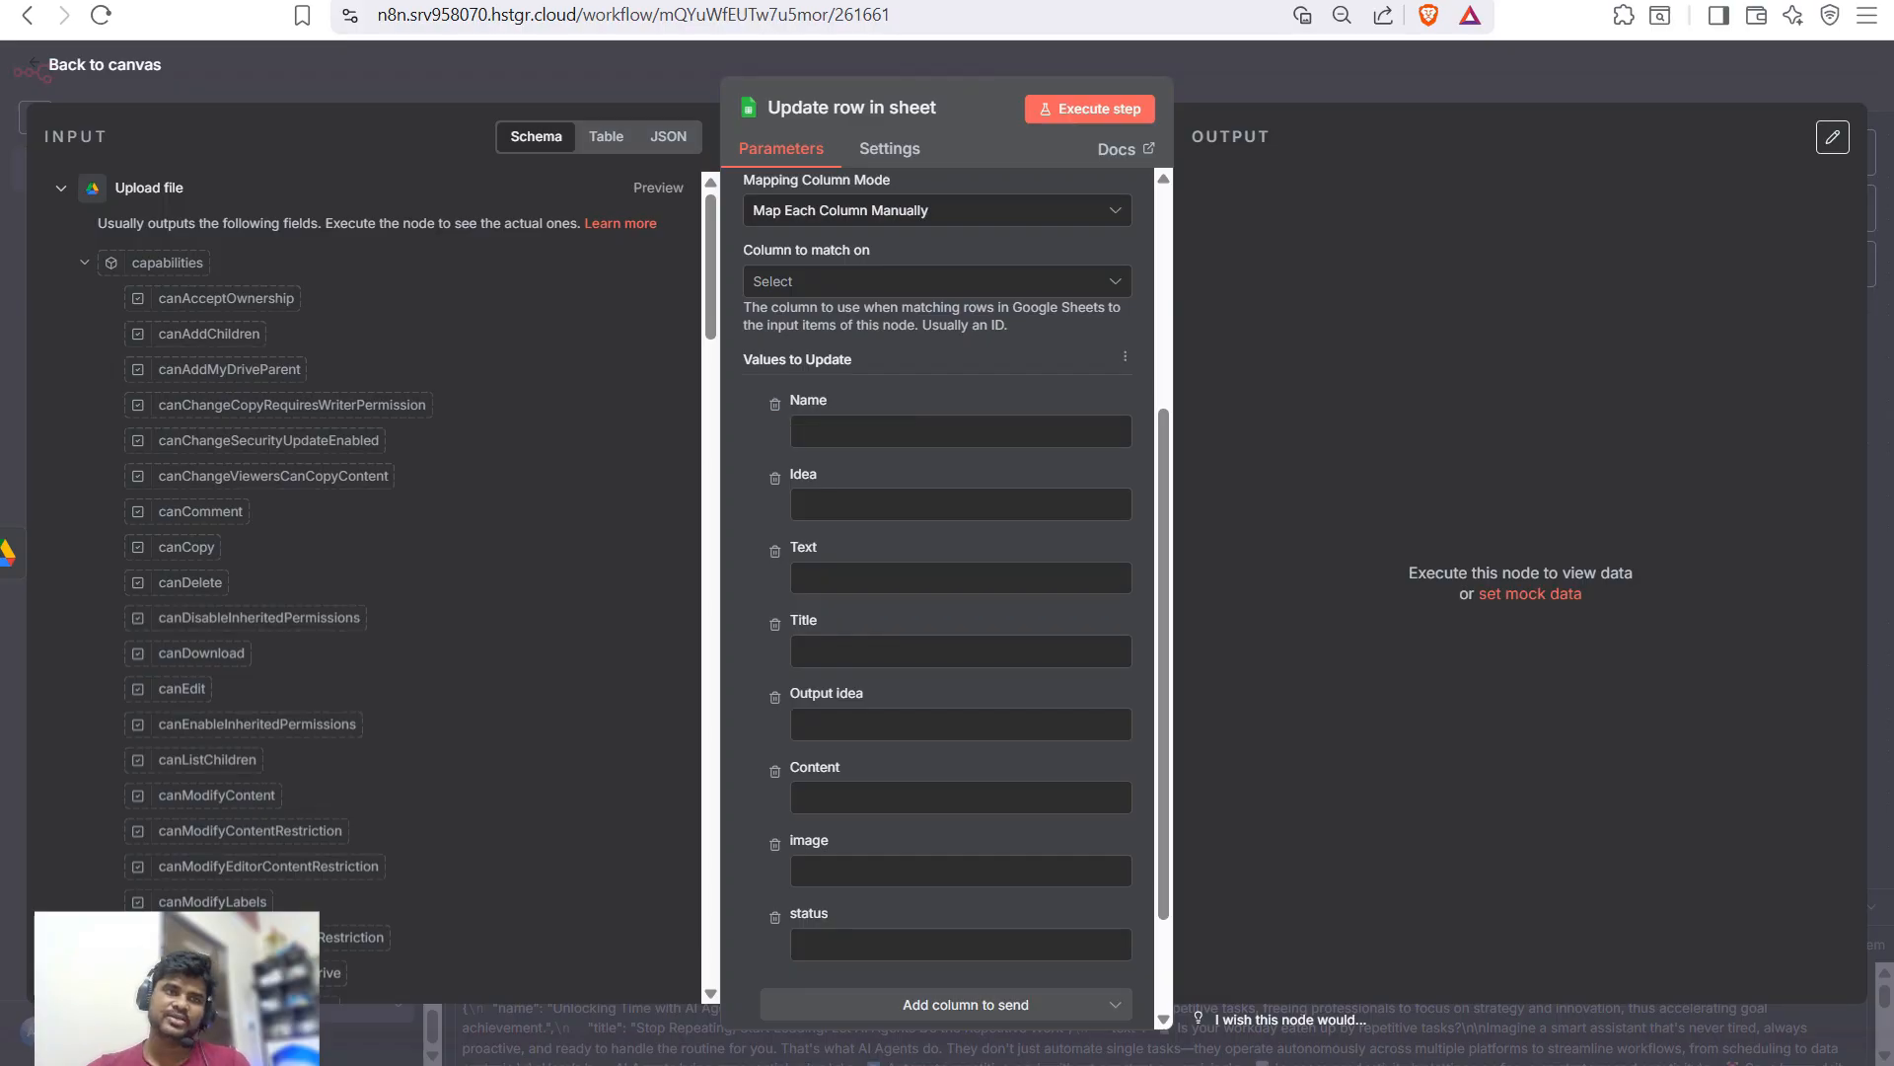
pyautogui.press('Escape')
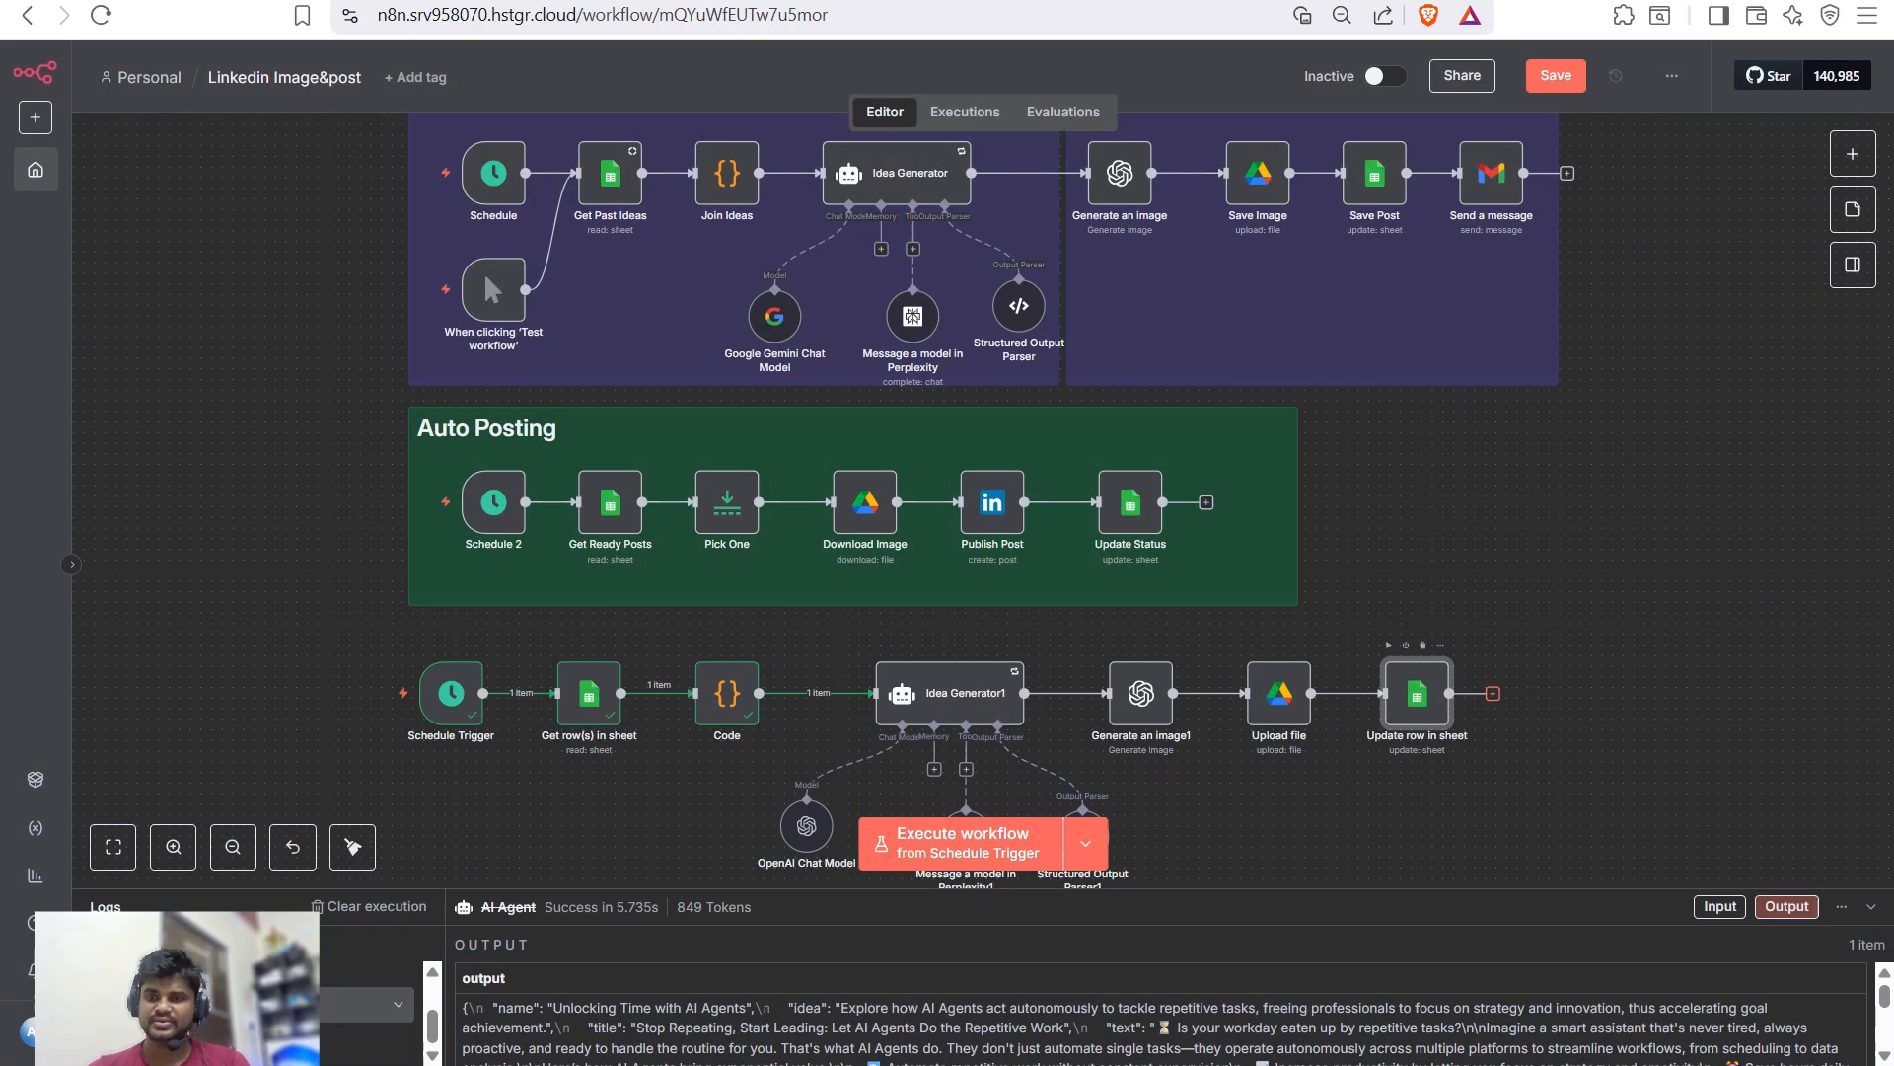
pyautogui.press('Tab')
# - Add a Gmail 'Send a message' step and enter the recipient's e-mail address in To
pyautogui.write('go')
pyautogui.press('BackSpace')
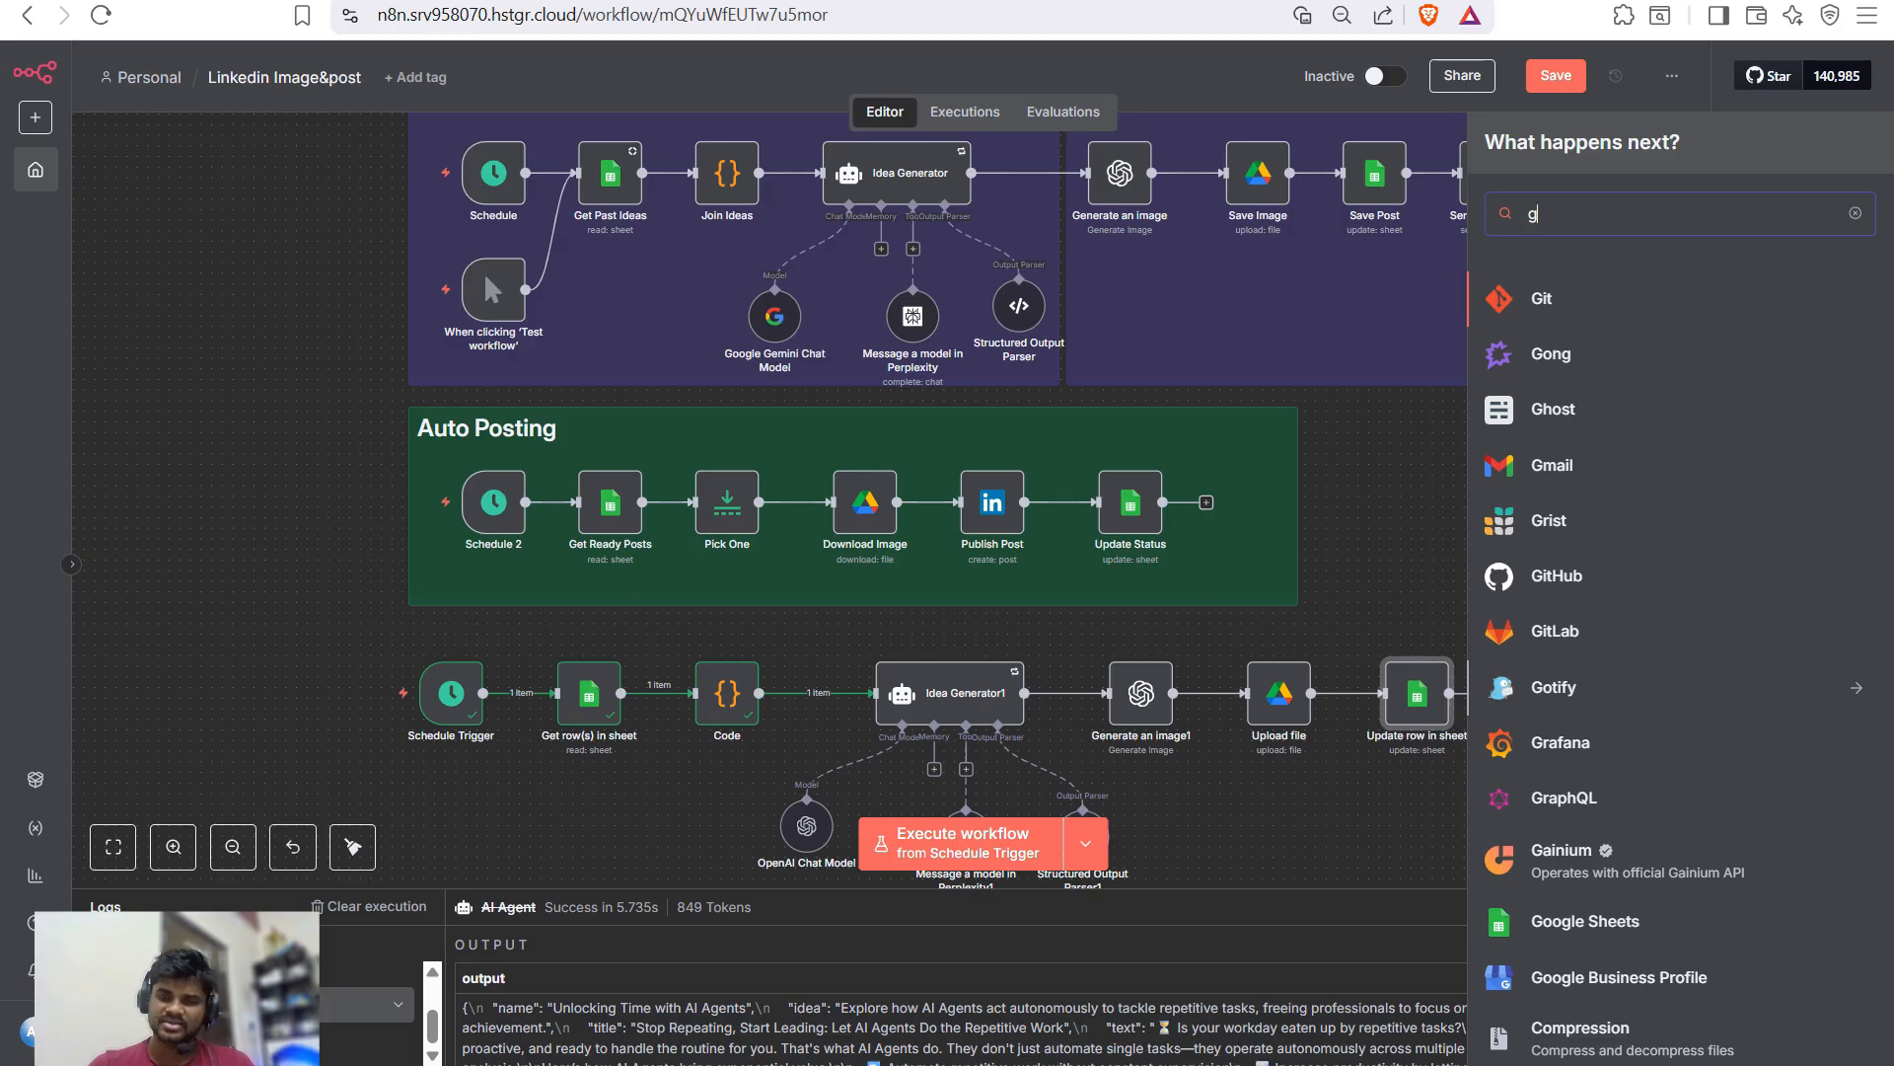
pyautogui.write('mail')
pyautogui.press('Return')
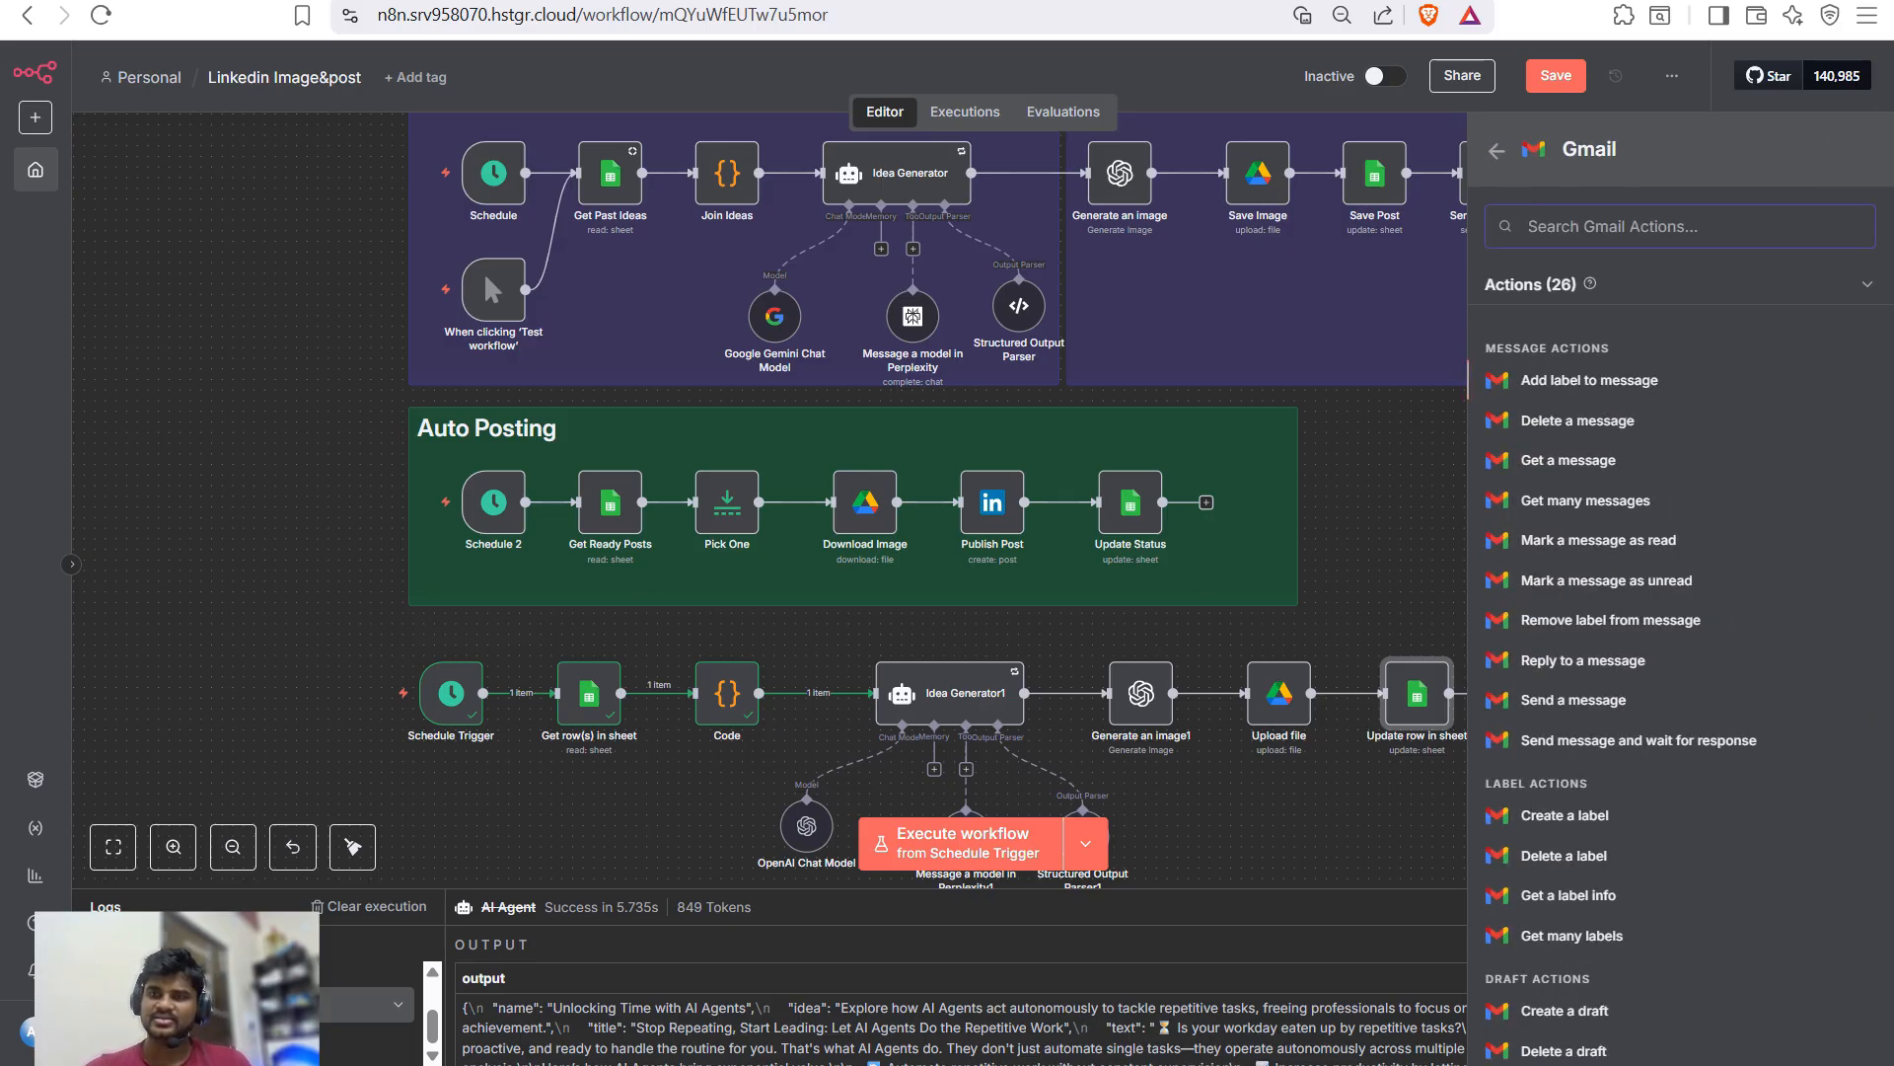
pyautogui.press('Down')
pyautogui.press('Down')
pyautogui.press('Down')
pyautogui.press('Down')
pyautogui.press('Down')
pyautogui.press('Down')
pyautogui.press('Down')
pyautogui.press('Down')
pyautogui.press('Down')
pyautogui.press('Down')
pyautogui.press('Down')
pyautogui.press('Down')
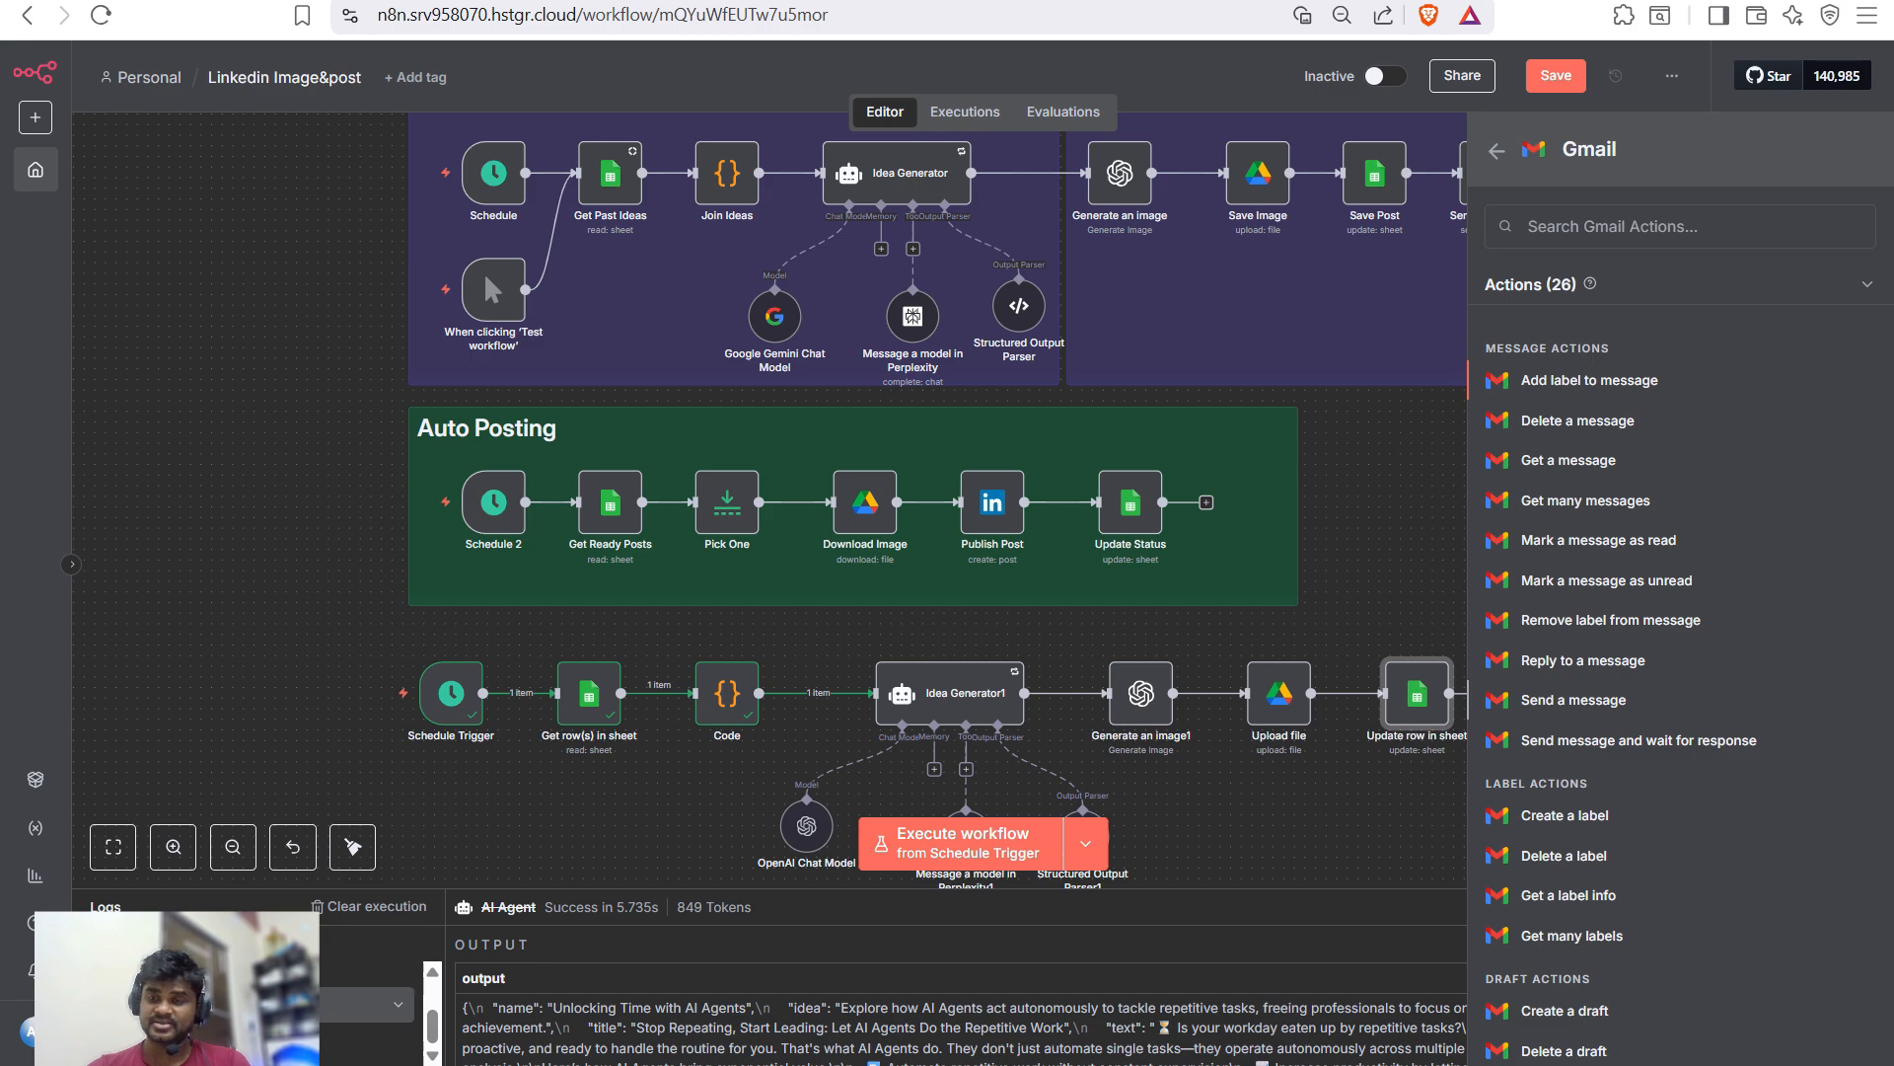
pyautogui.press('Return')
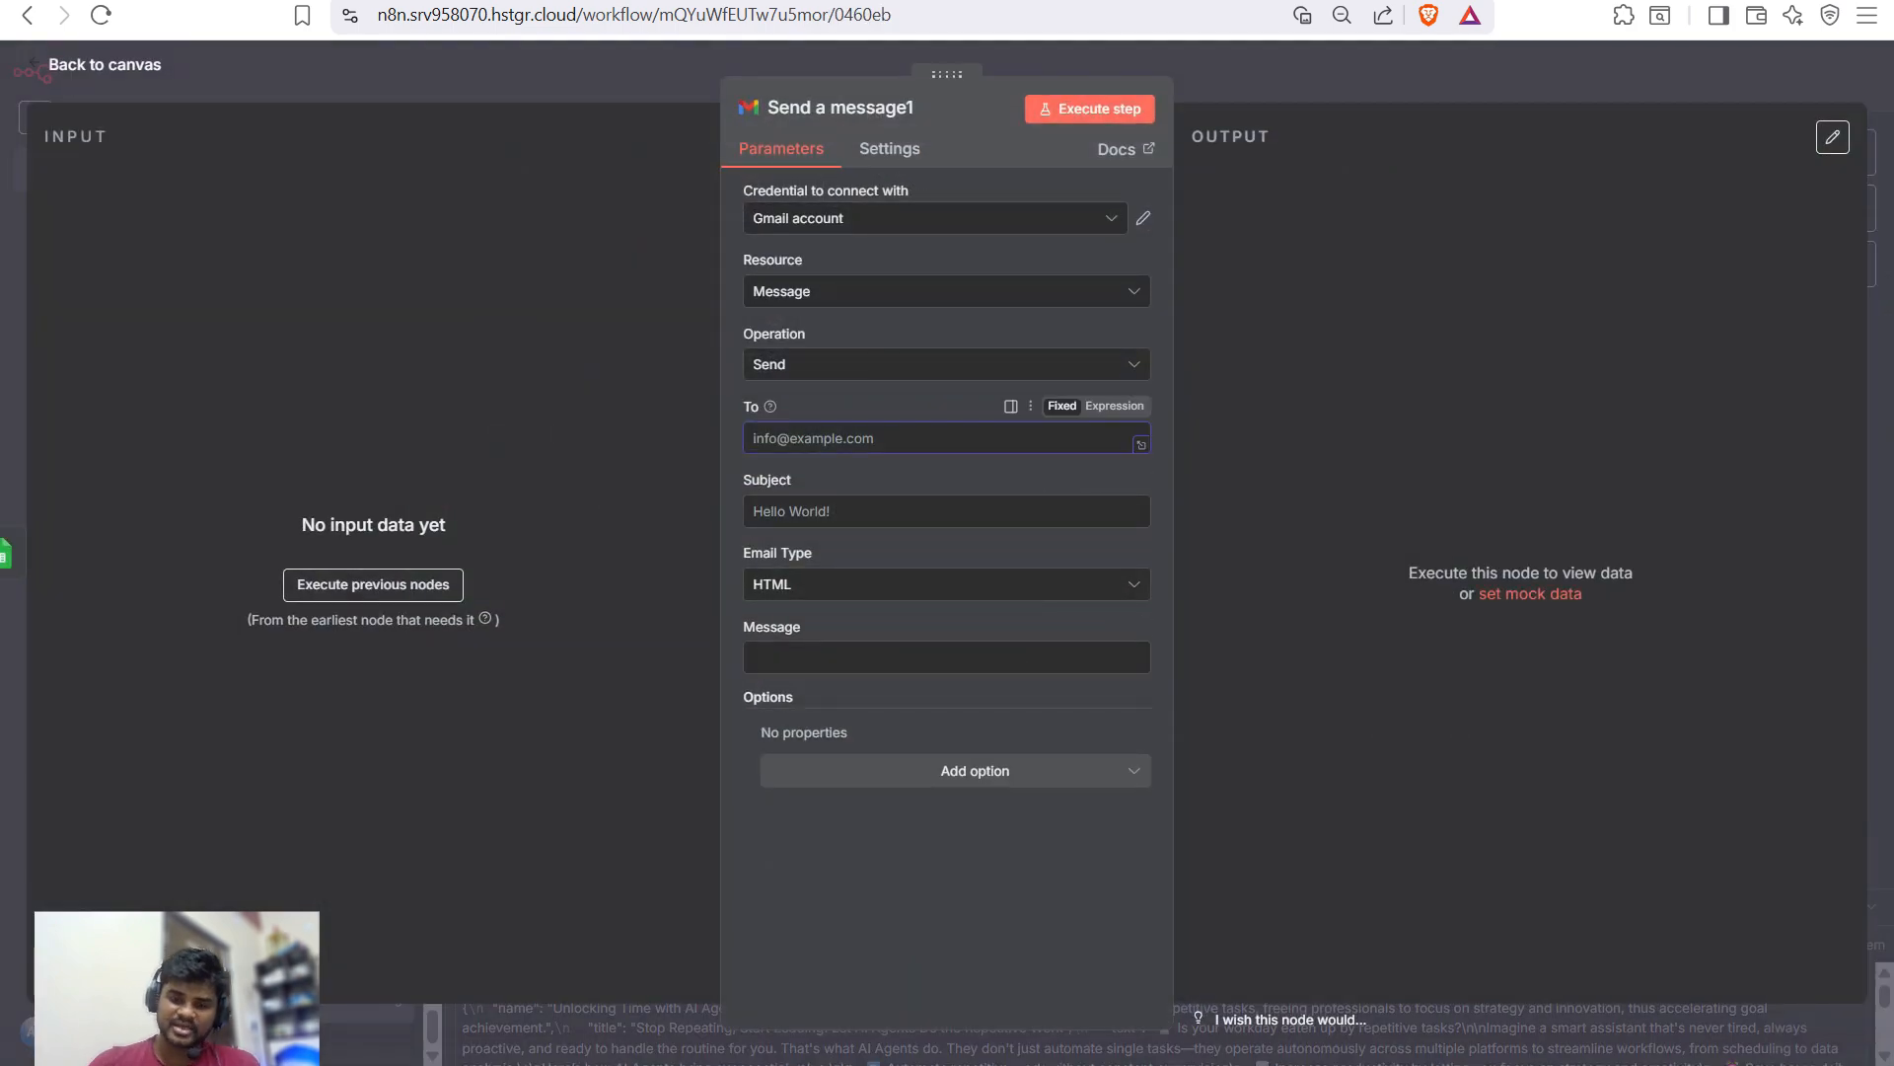
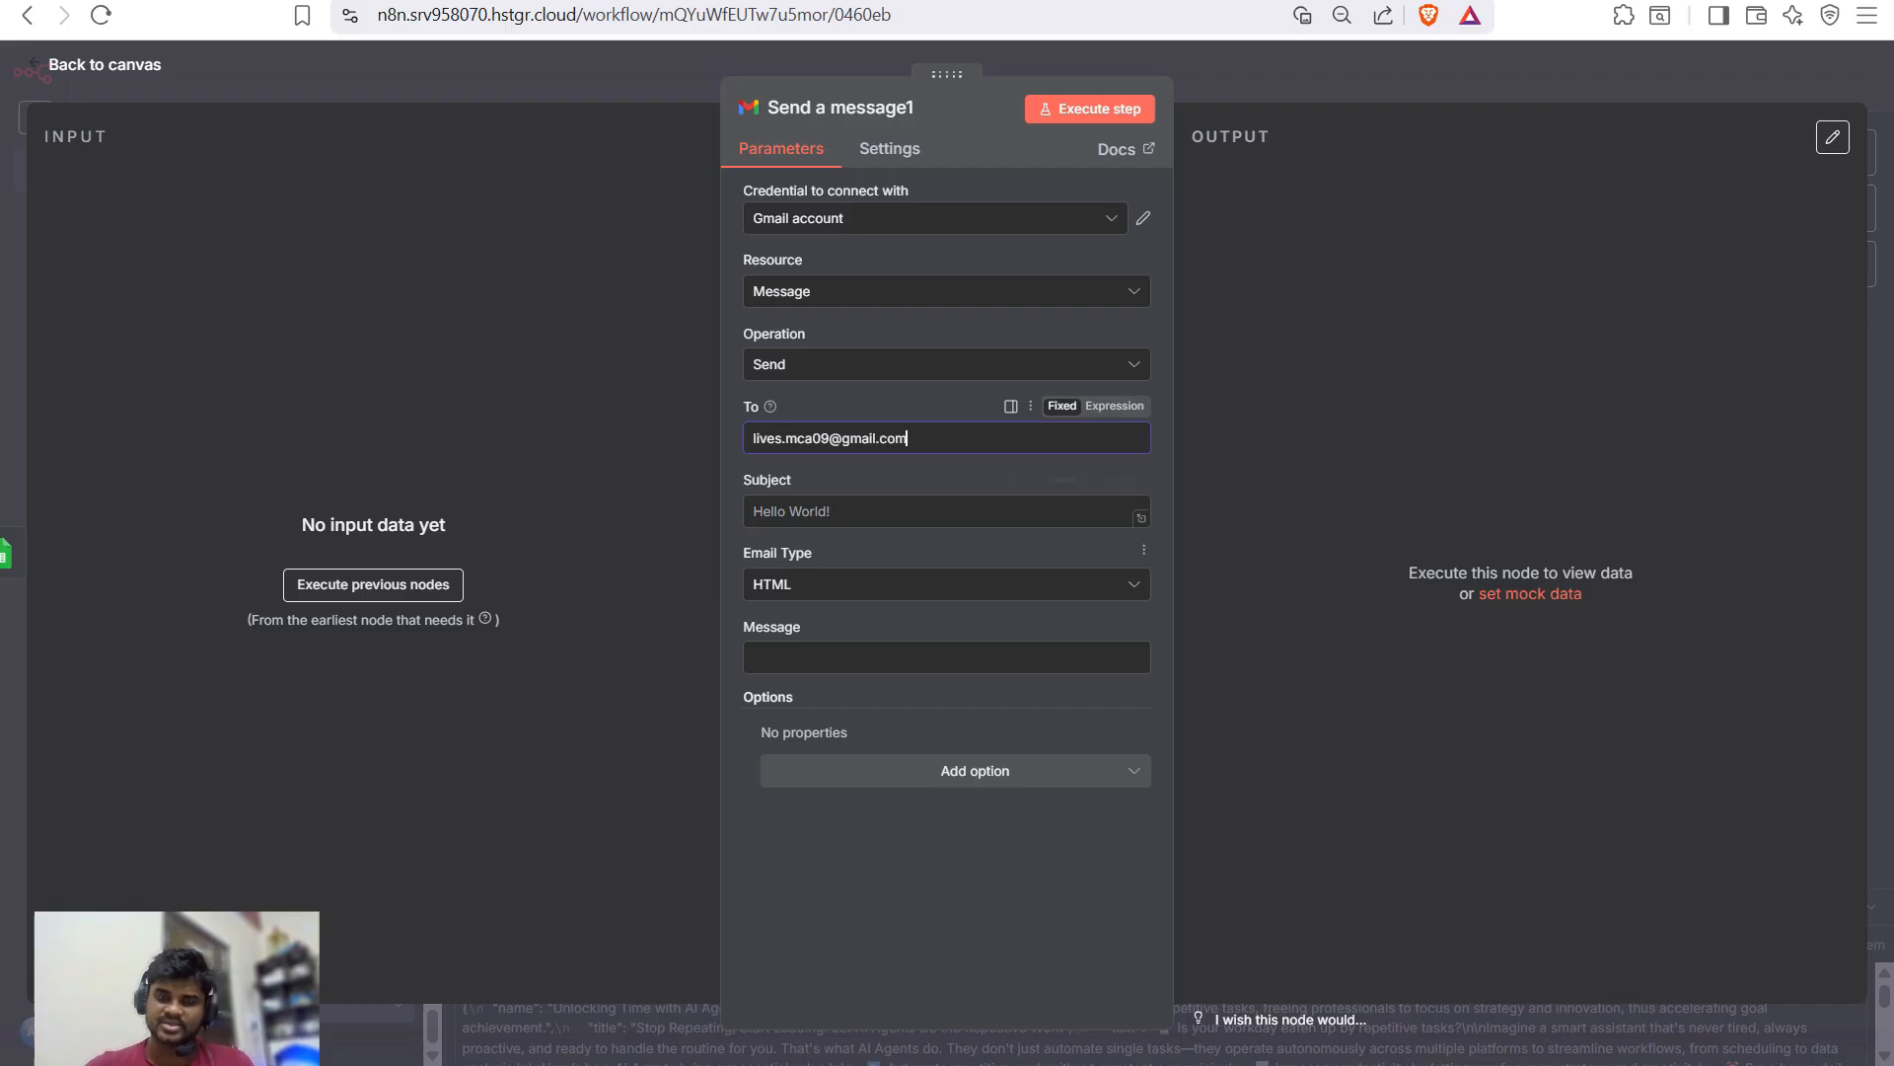
pyautogui.press('Escape')
pyautogui.scroll(-1, 1024, 500)
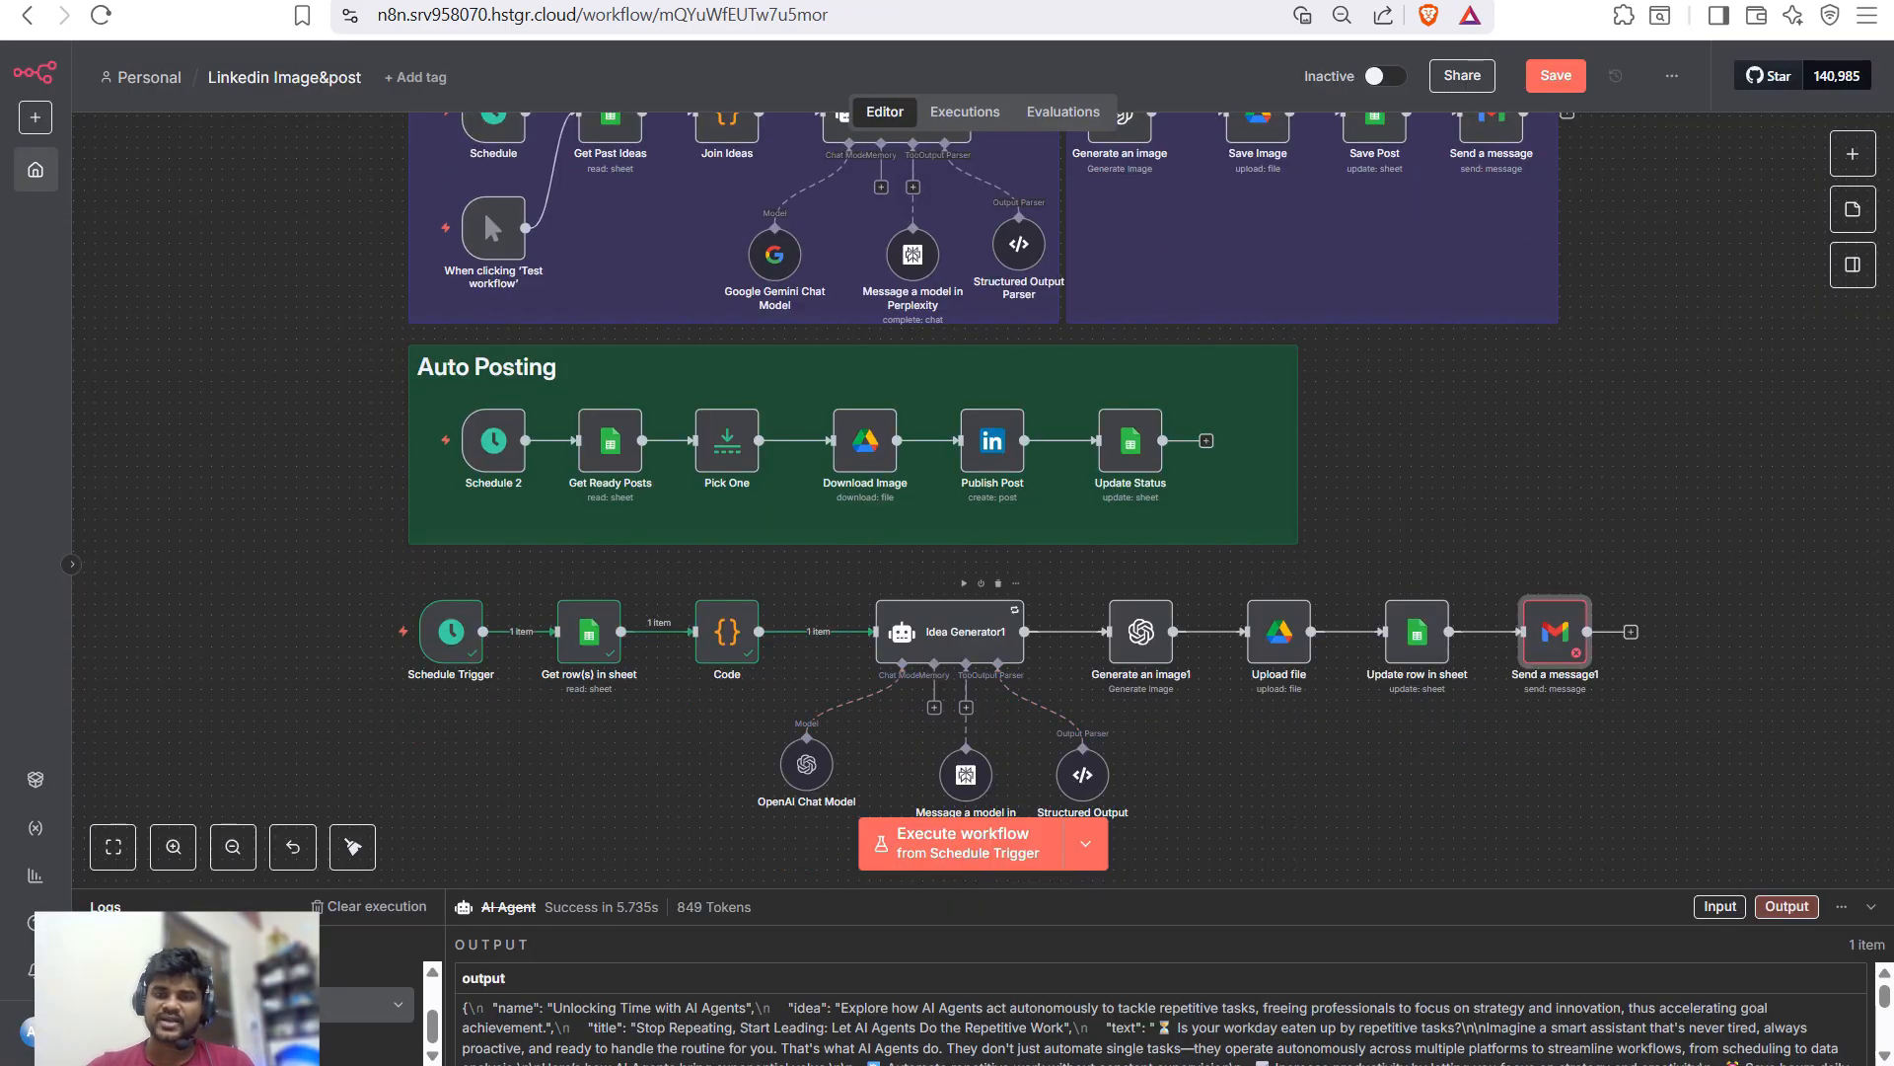
pyautogui.scroll(1, 1024, 500)
# - Glance at Idea Generator1's settings, then open the original Structured Output Parser
pyautogui.doubleClick(950, 693)
pyautogui.press('Escape')
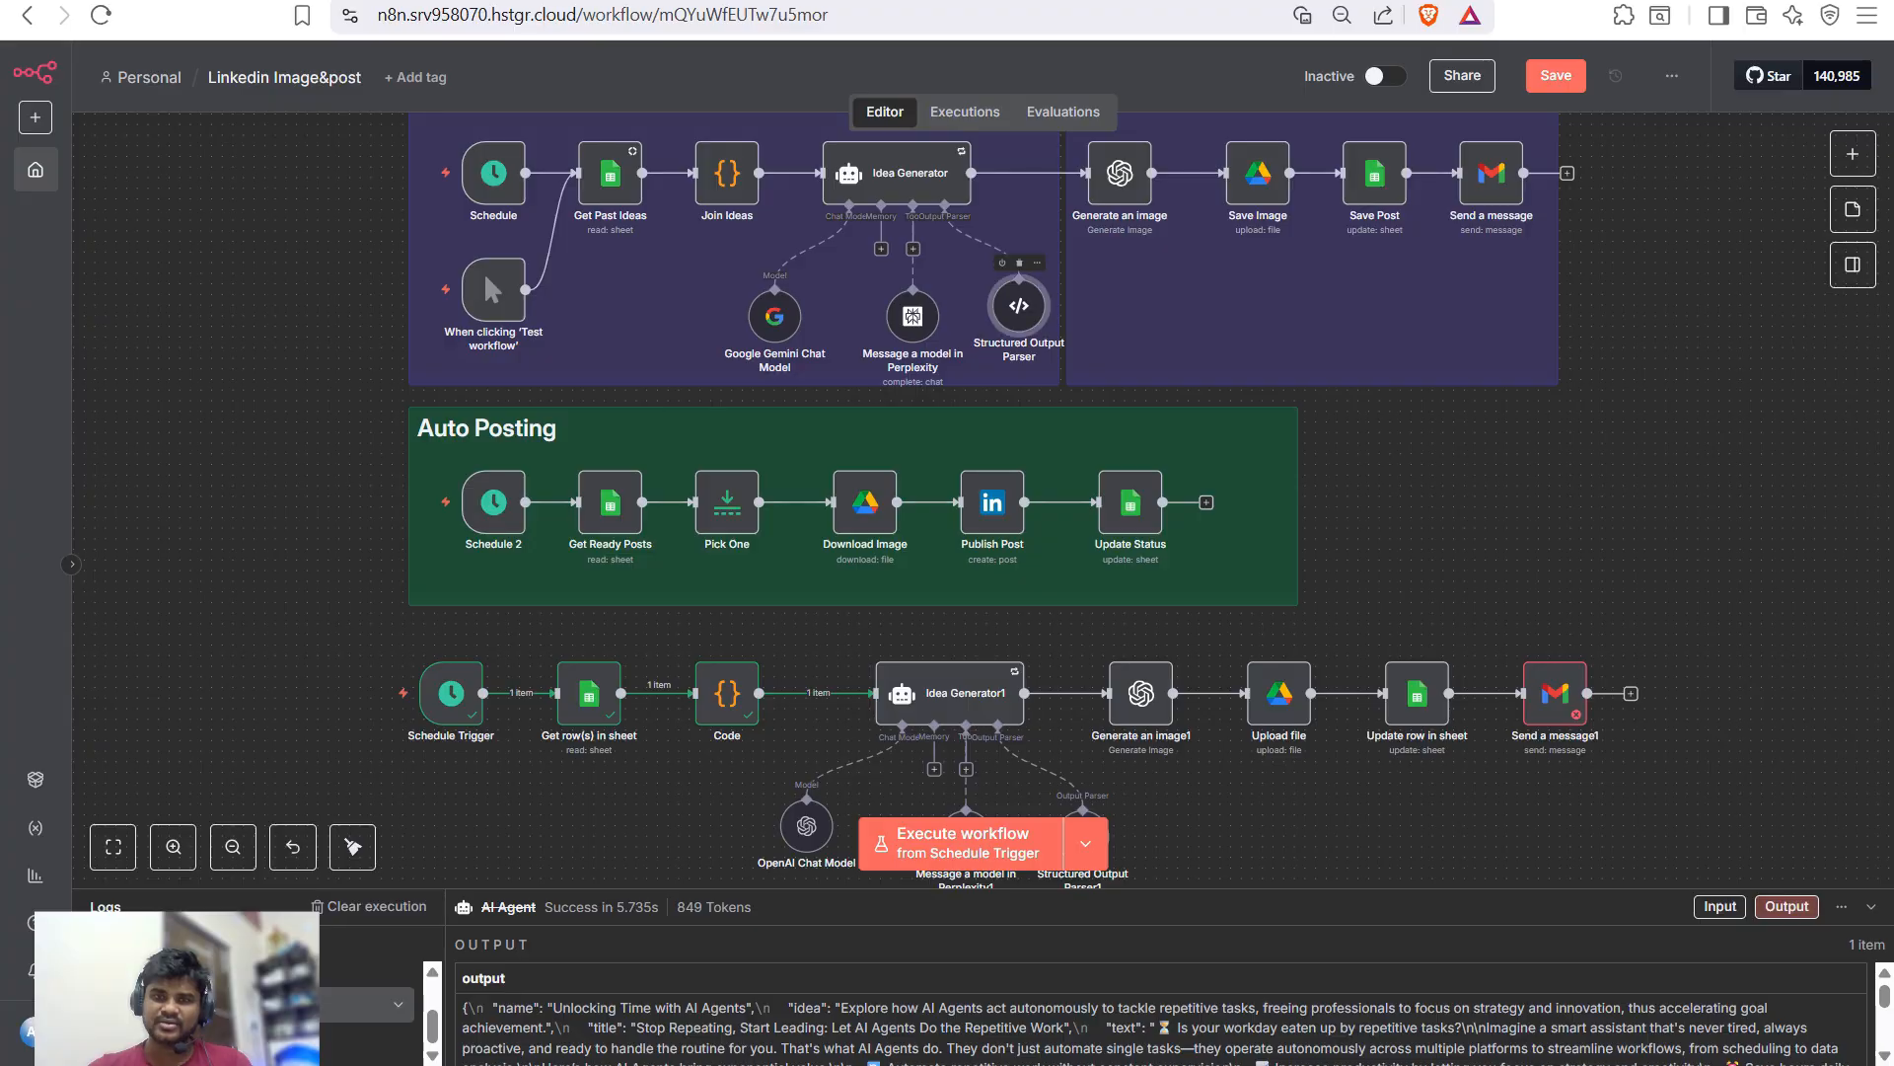
pyautogui.doubleClick(1019, 306)
# - Paste the original parser's JSON example (name, idea, title, text, image) into Structured Output Parser1
pyautogui.hotkey('ctrl', 'a')
pyautogui.hotkey('ctrl', 'c')
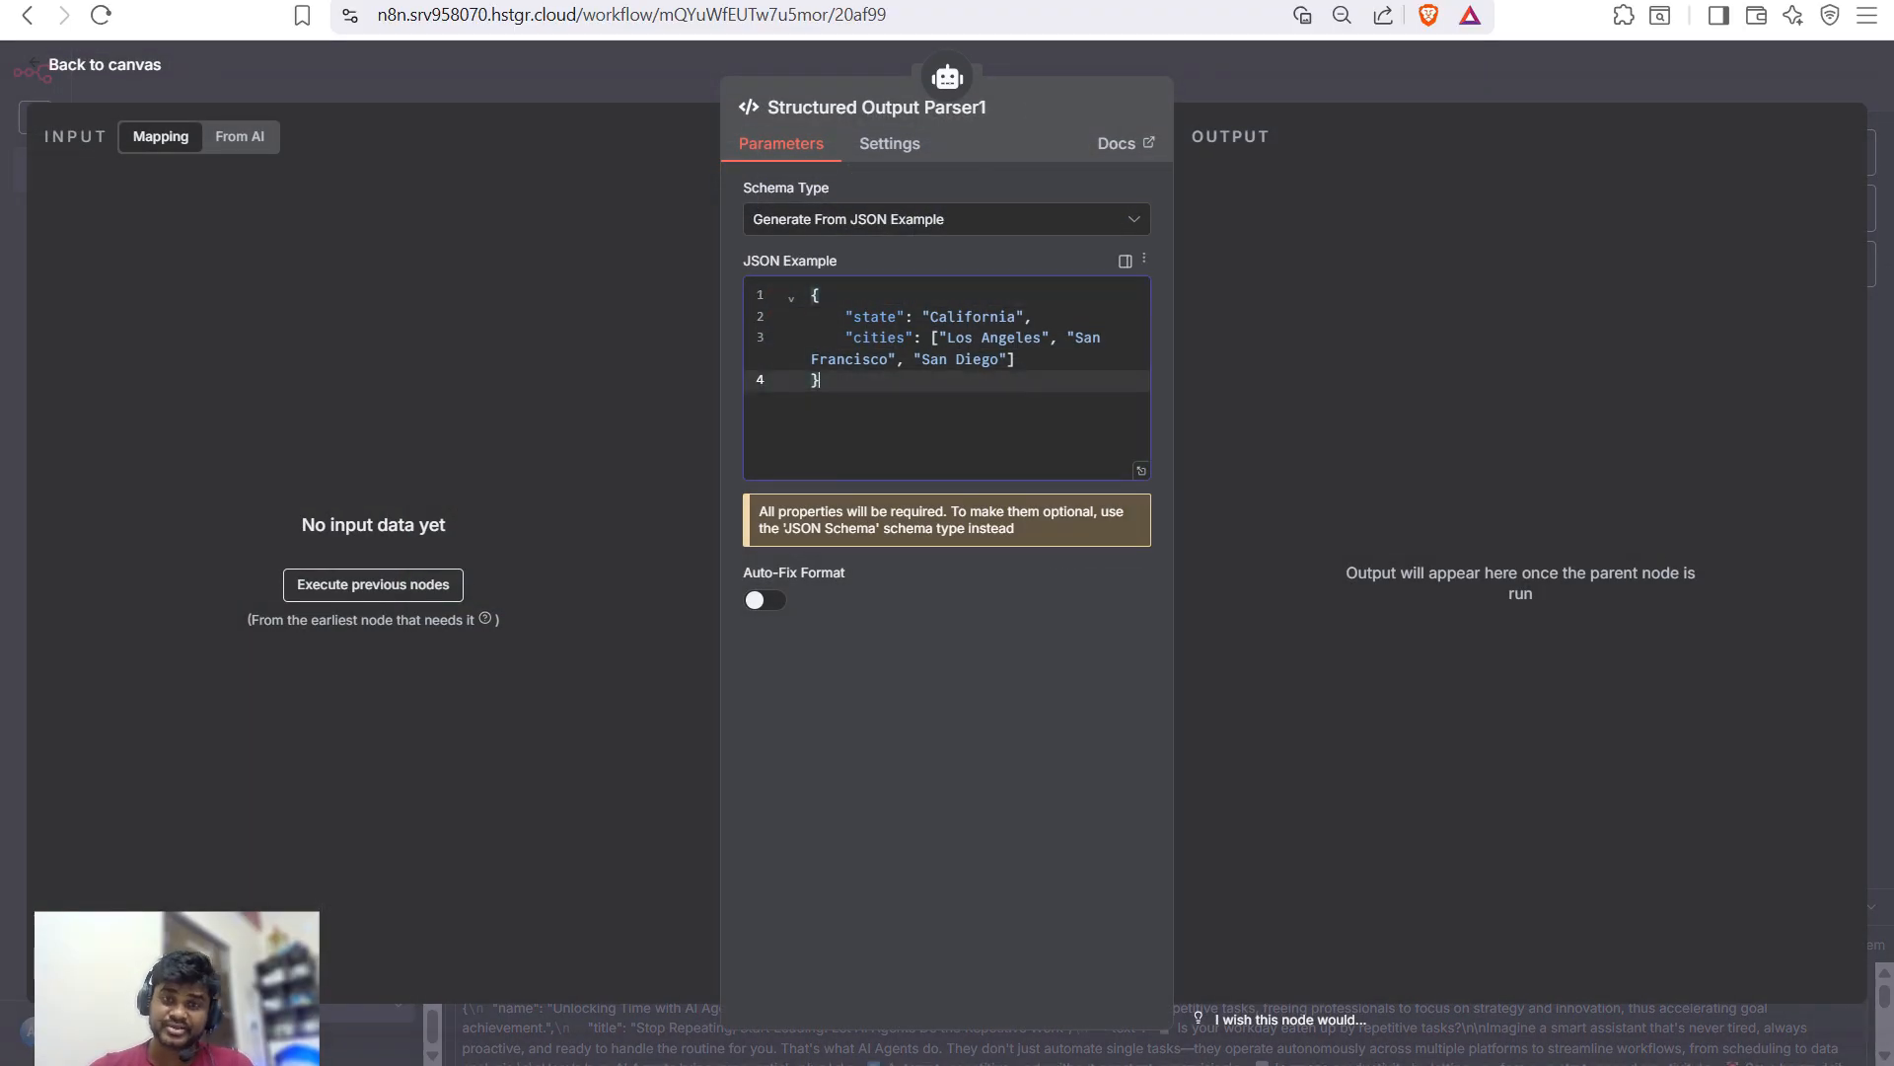
pyautogui.hotkey('ctrl', 'a')
pyautogui.hotkey('ctrl', 'v')
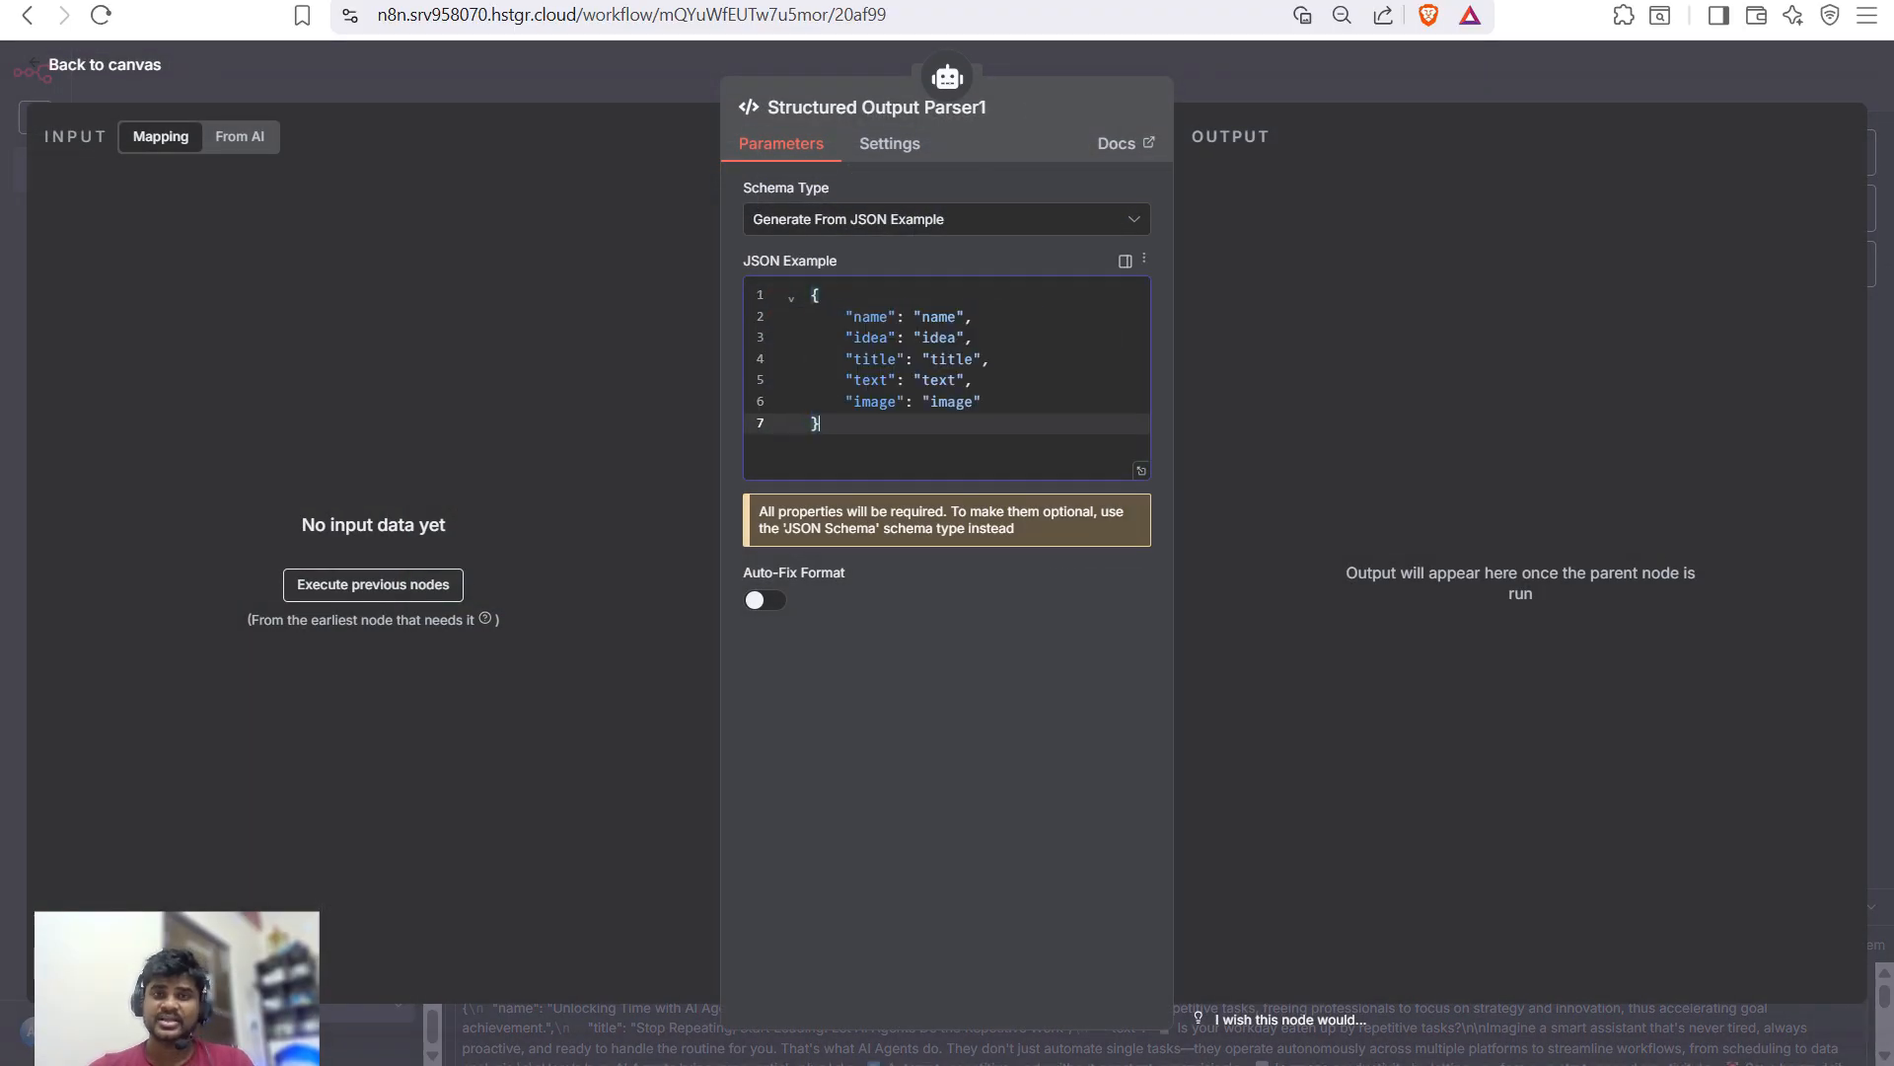
pyautogui.moveTo(845, 315); pyautogui.dragTo(973, 316)
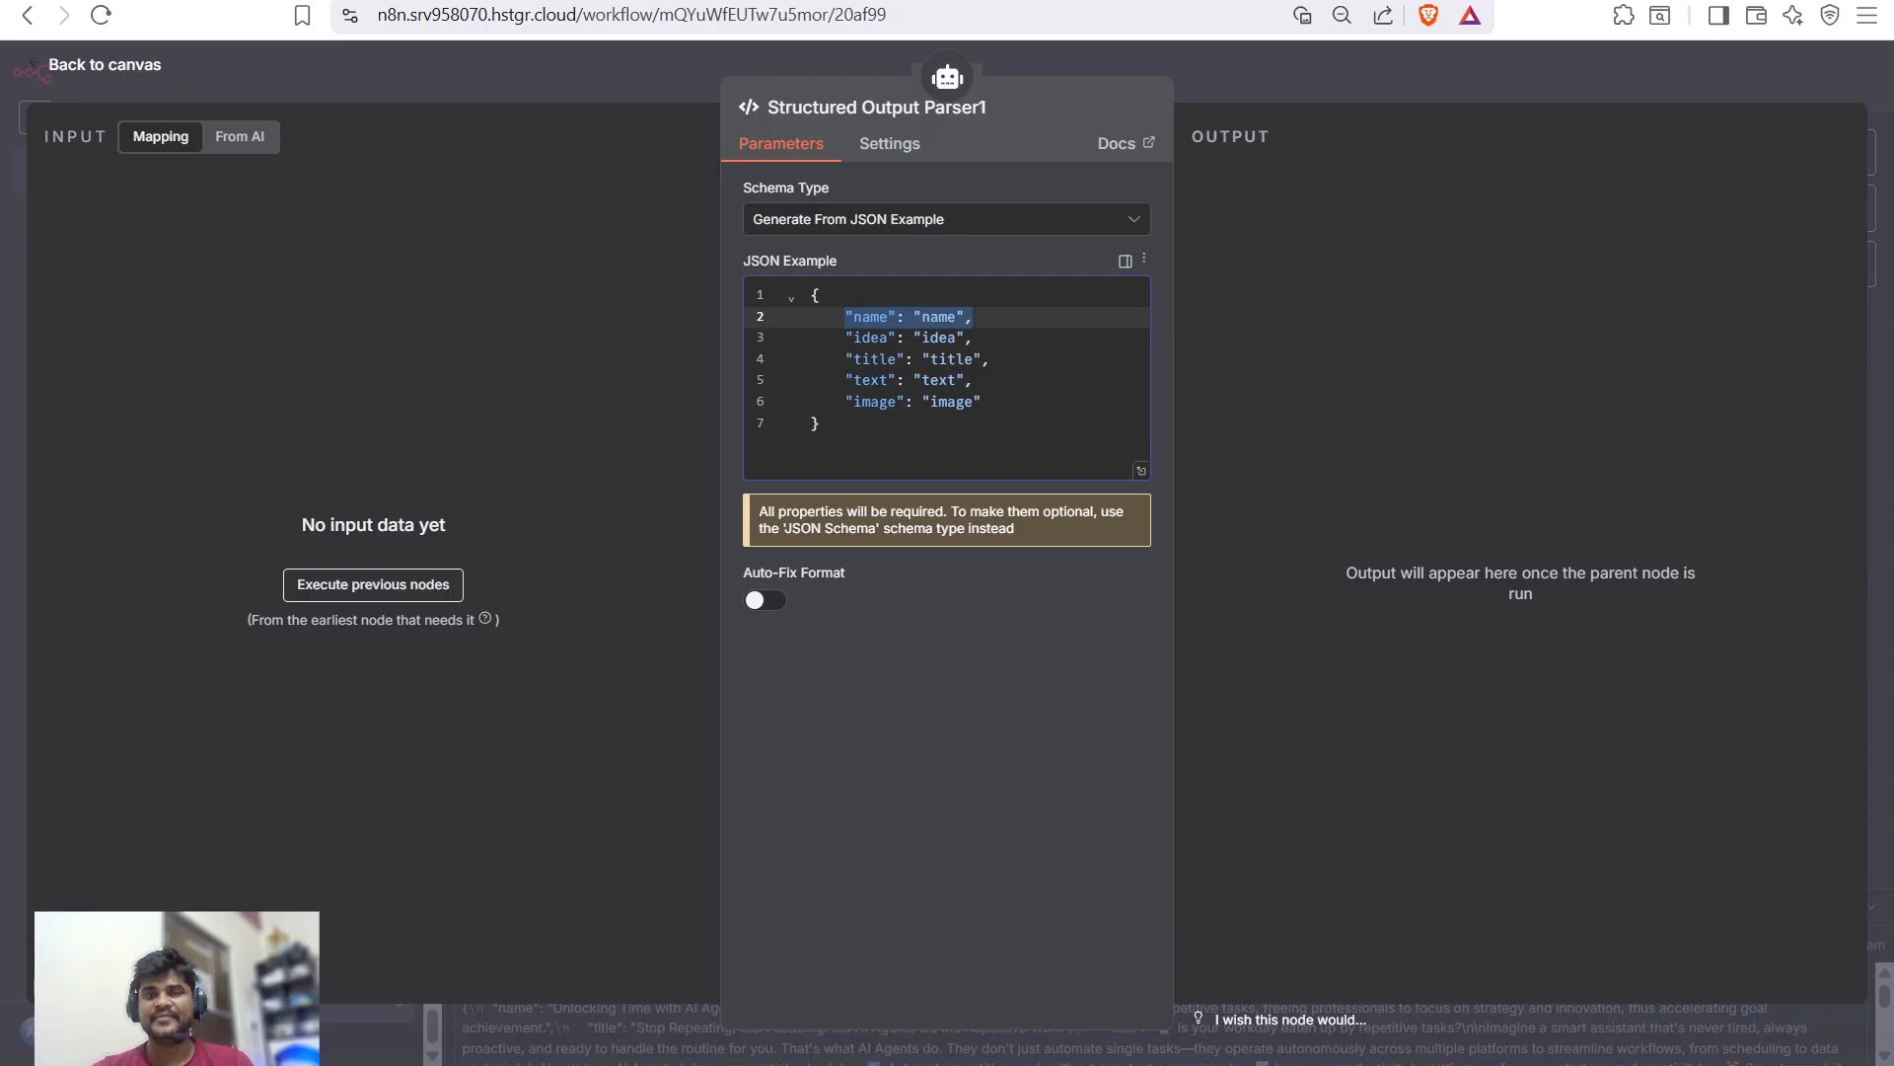
pyautogui.moveTo(982, 400); pyautogui.dragTo(838, 400)
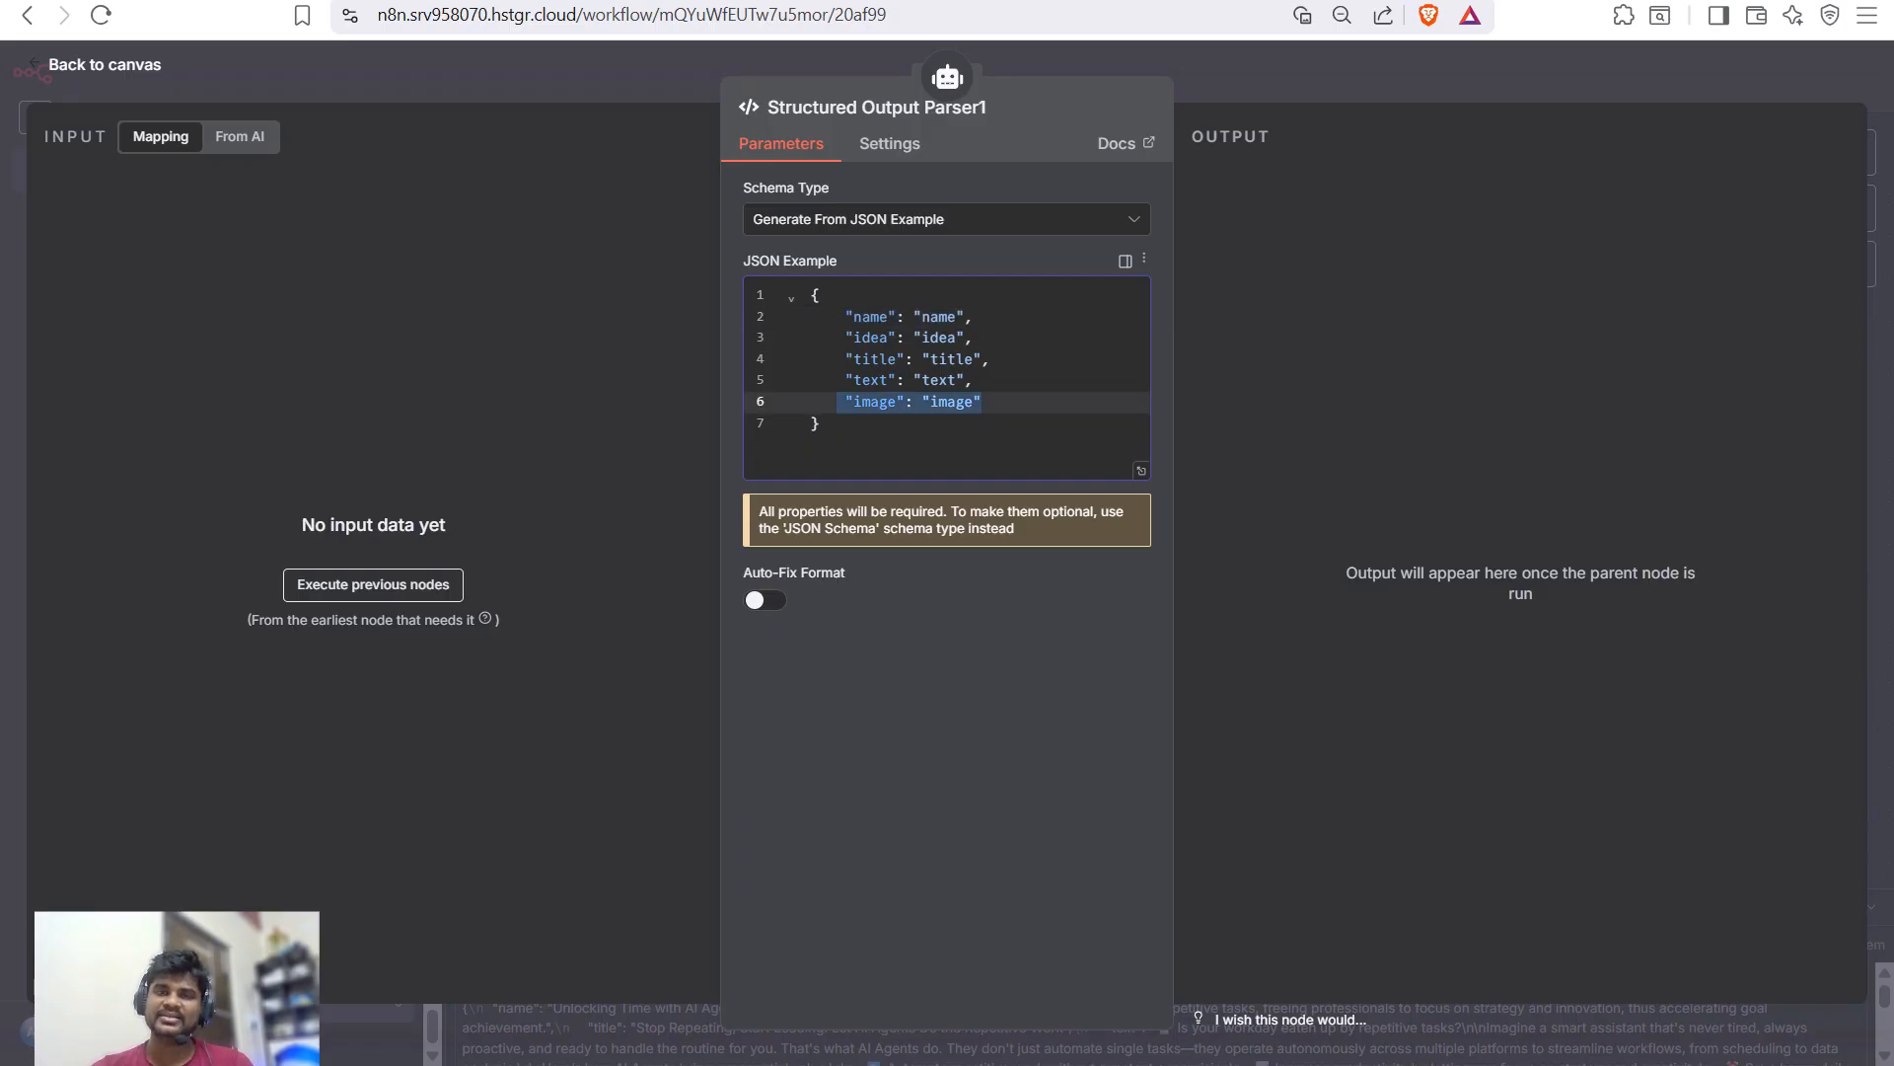
pyautogui.press('Escape')
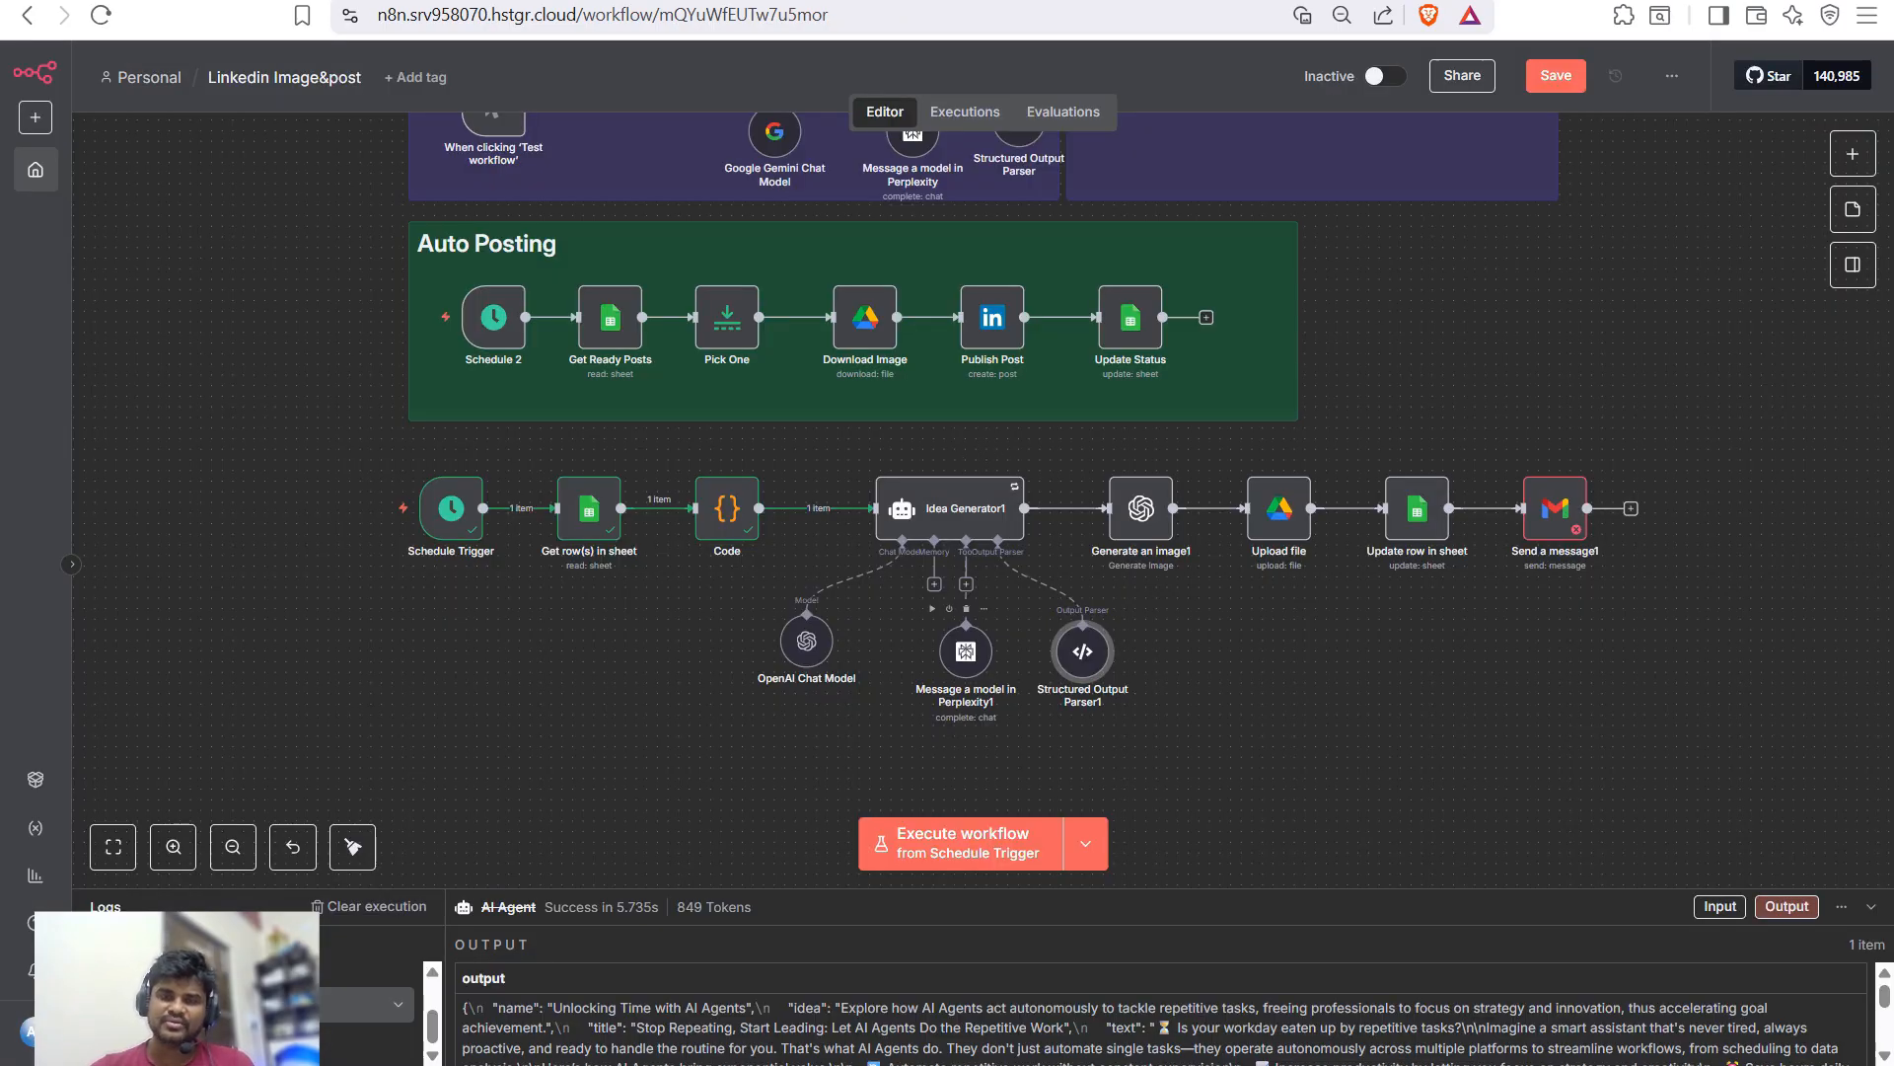
# - Open Idea Generator1 and review its prompt and the system message requesting name, idea, title, full text and image description
pyautogui.doubleClick(961, 511)
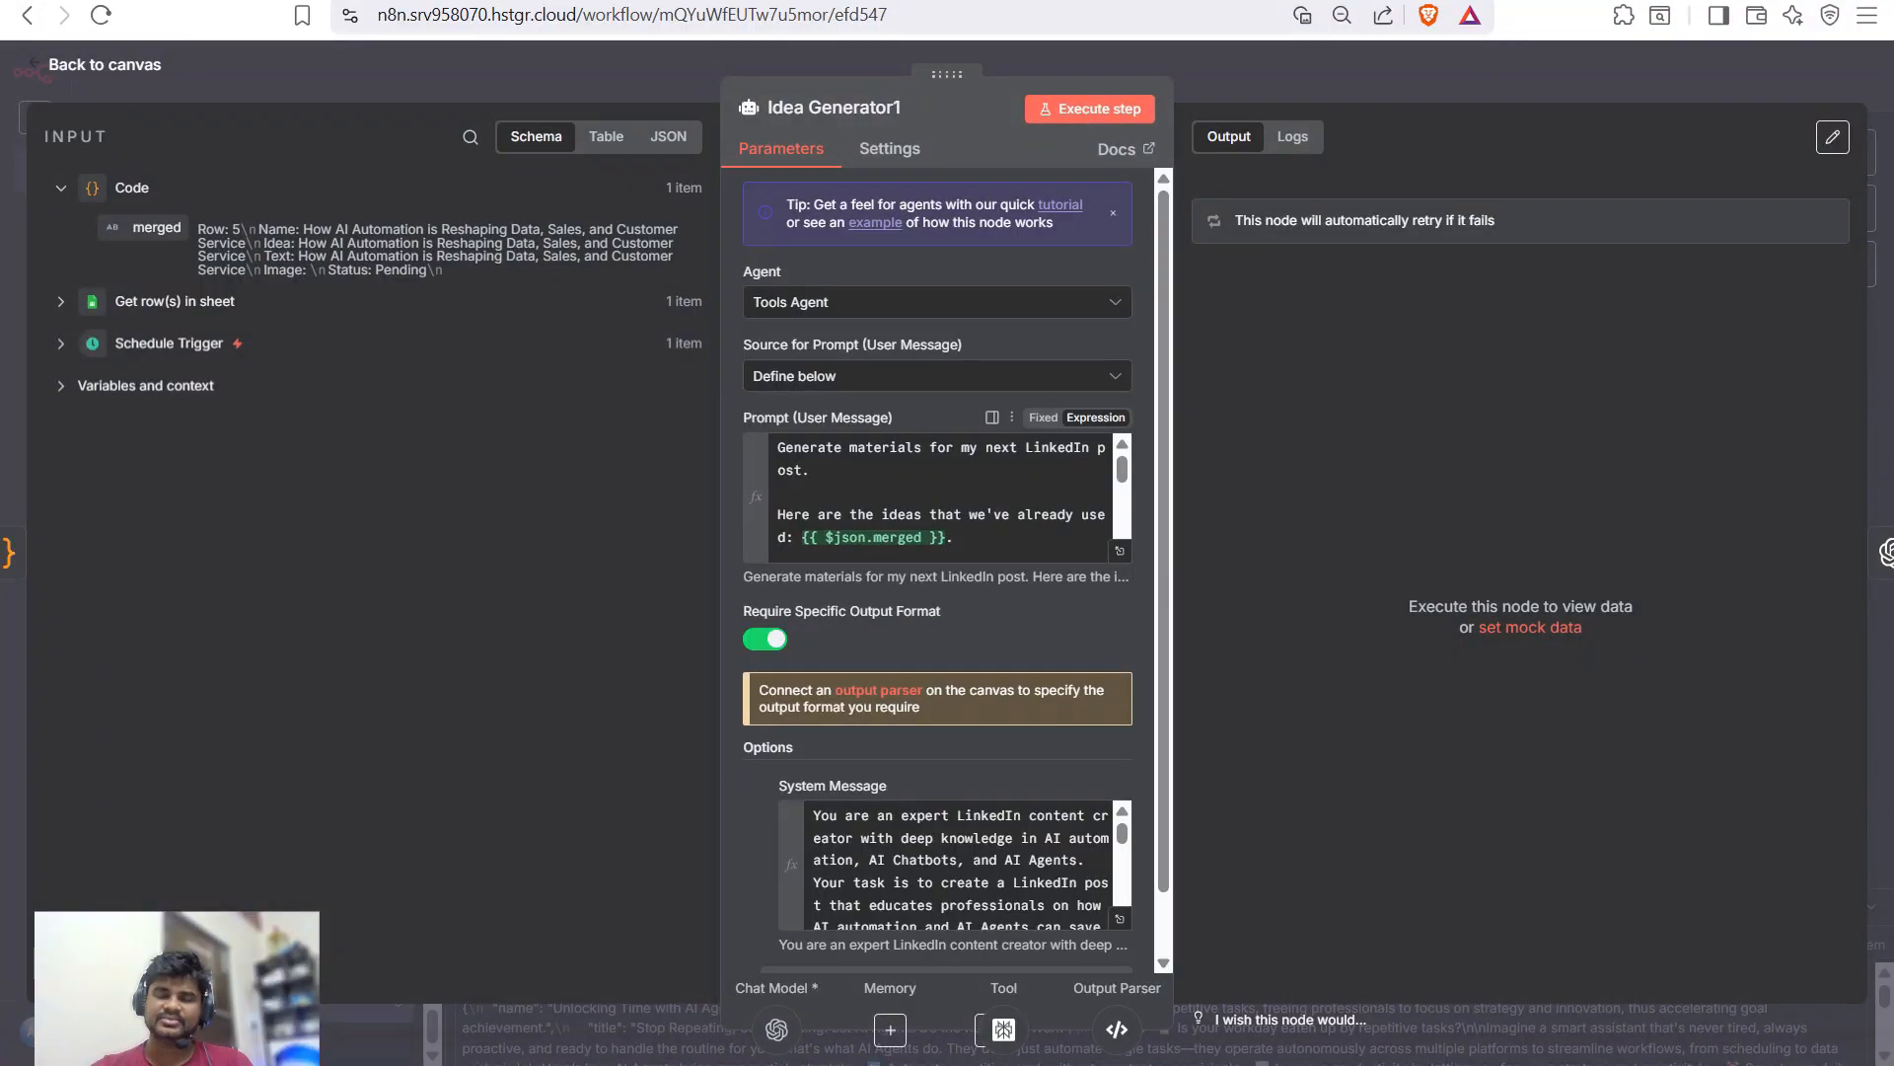
pyautogui.scroll(-5, 937, 498)
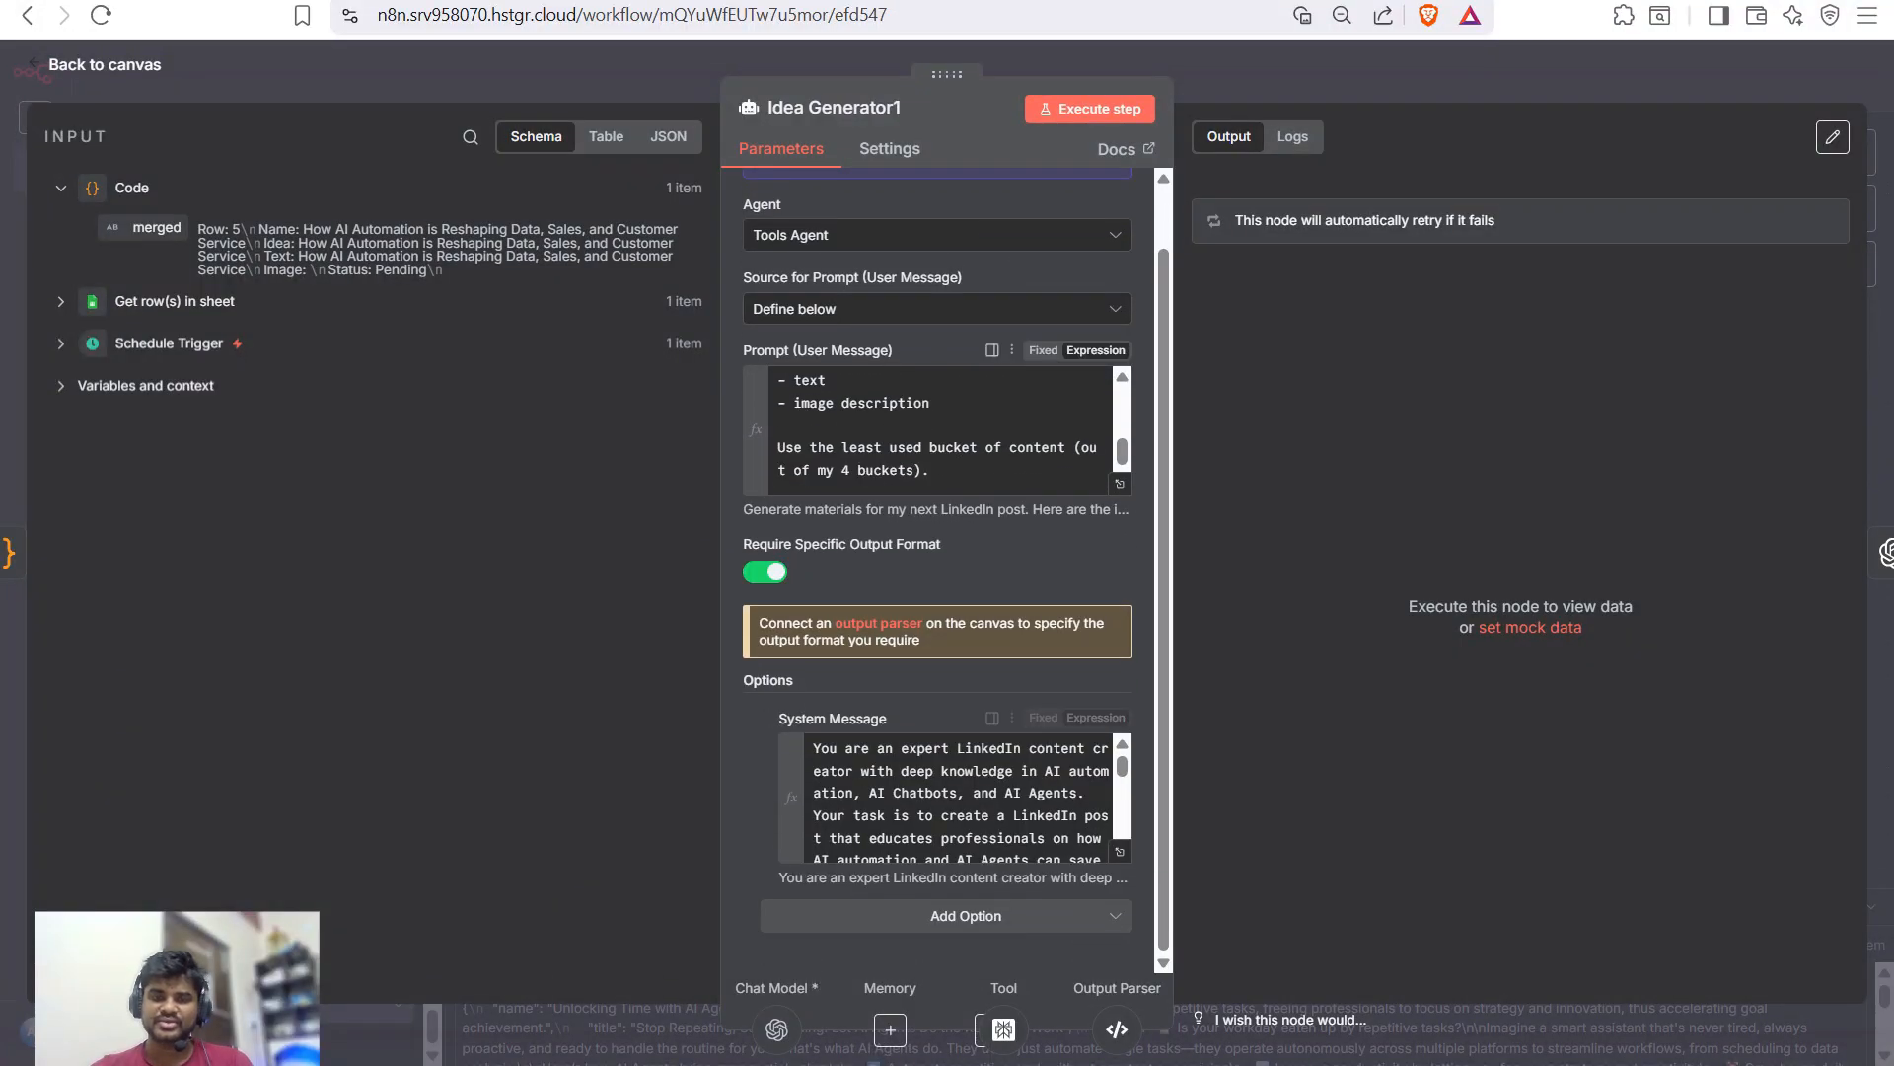
pyautogui.click(1120, 484)
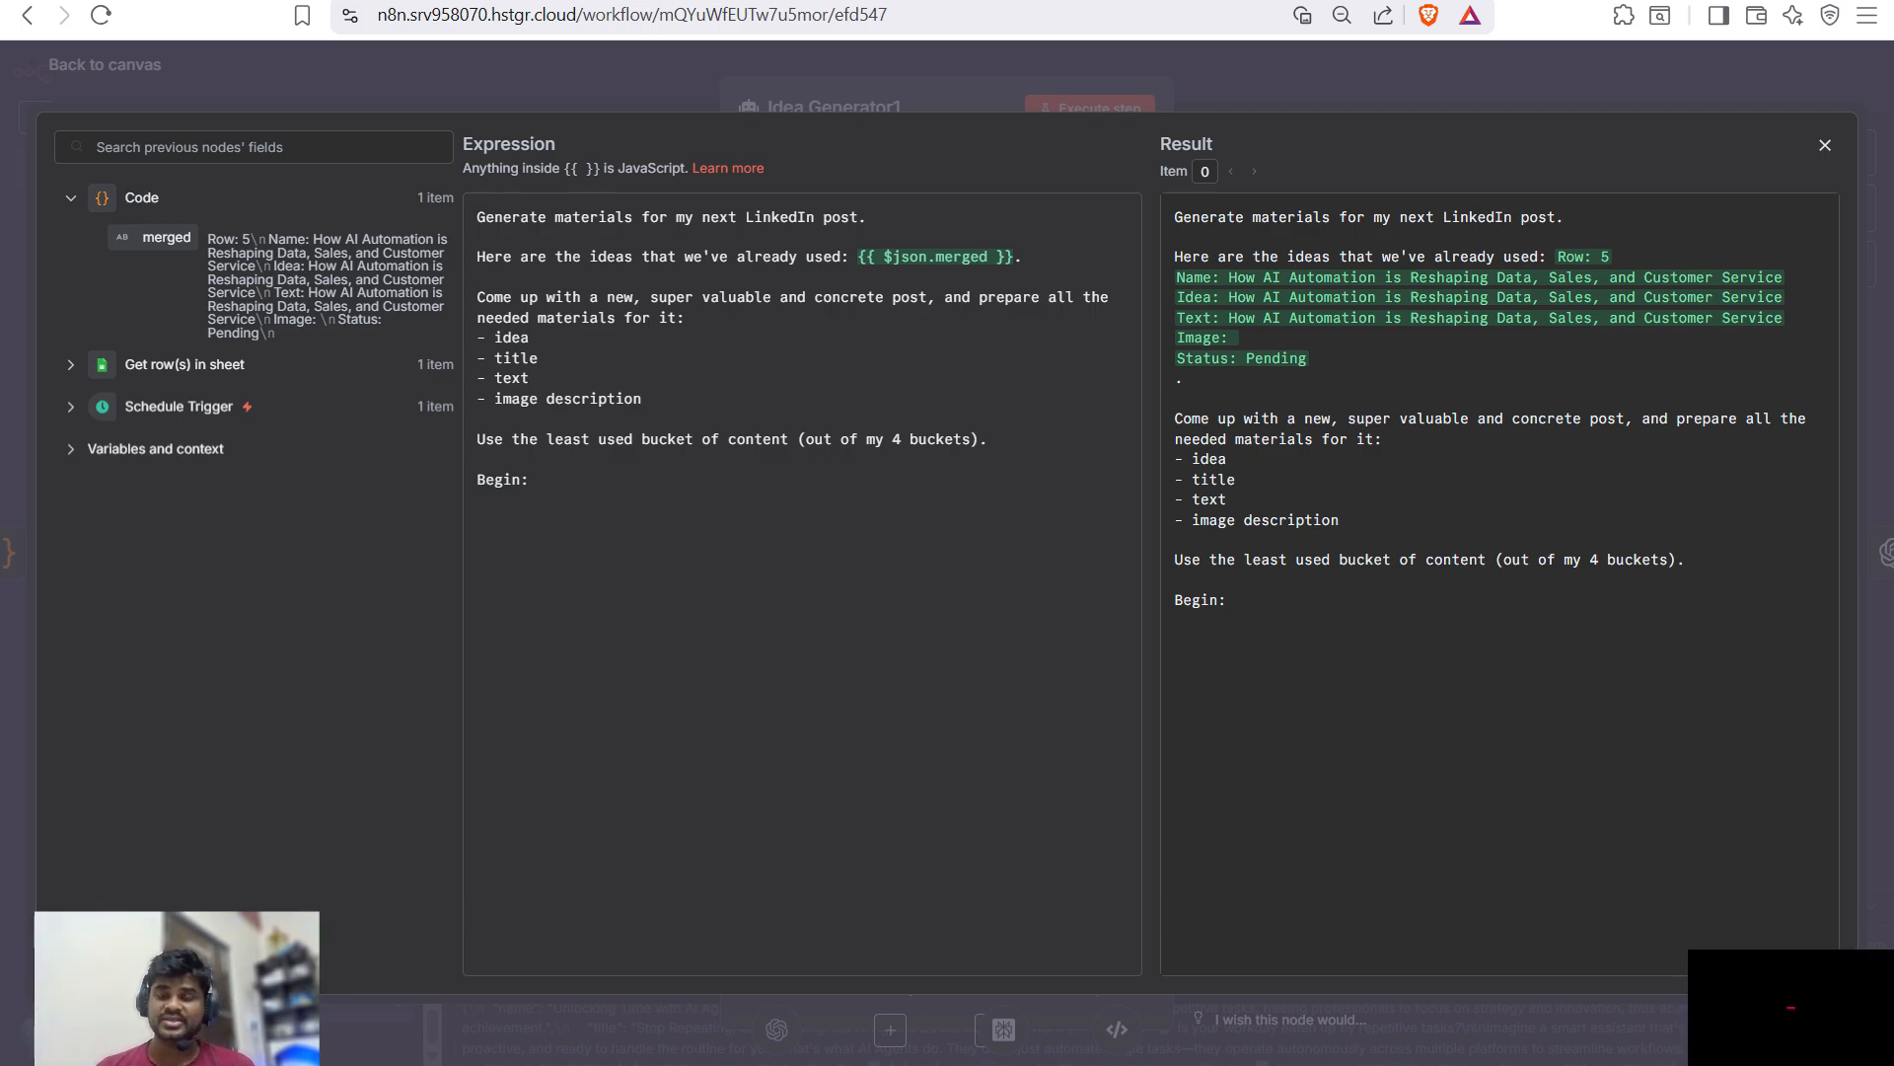
pyautogui.moveTo(1558, 257); pyautogui.dragTo(1670, 318)
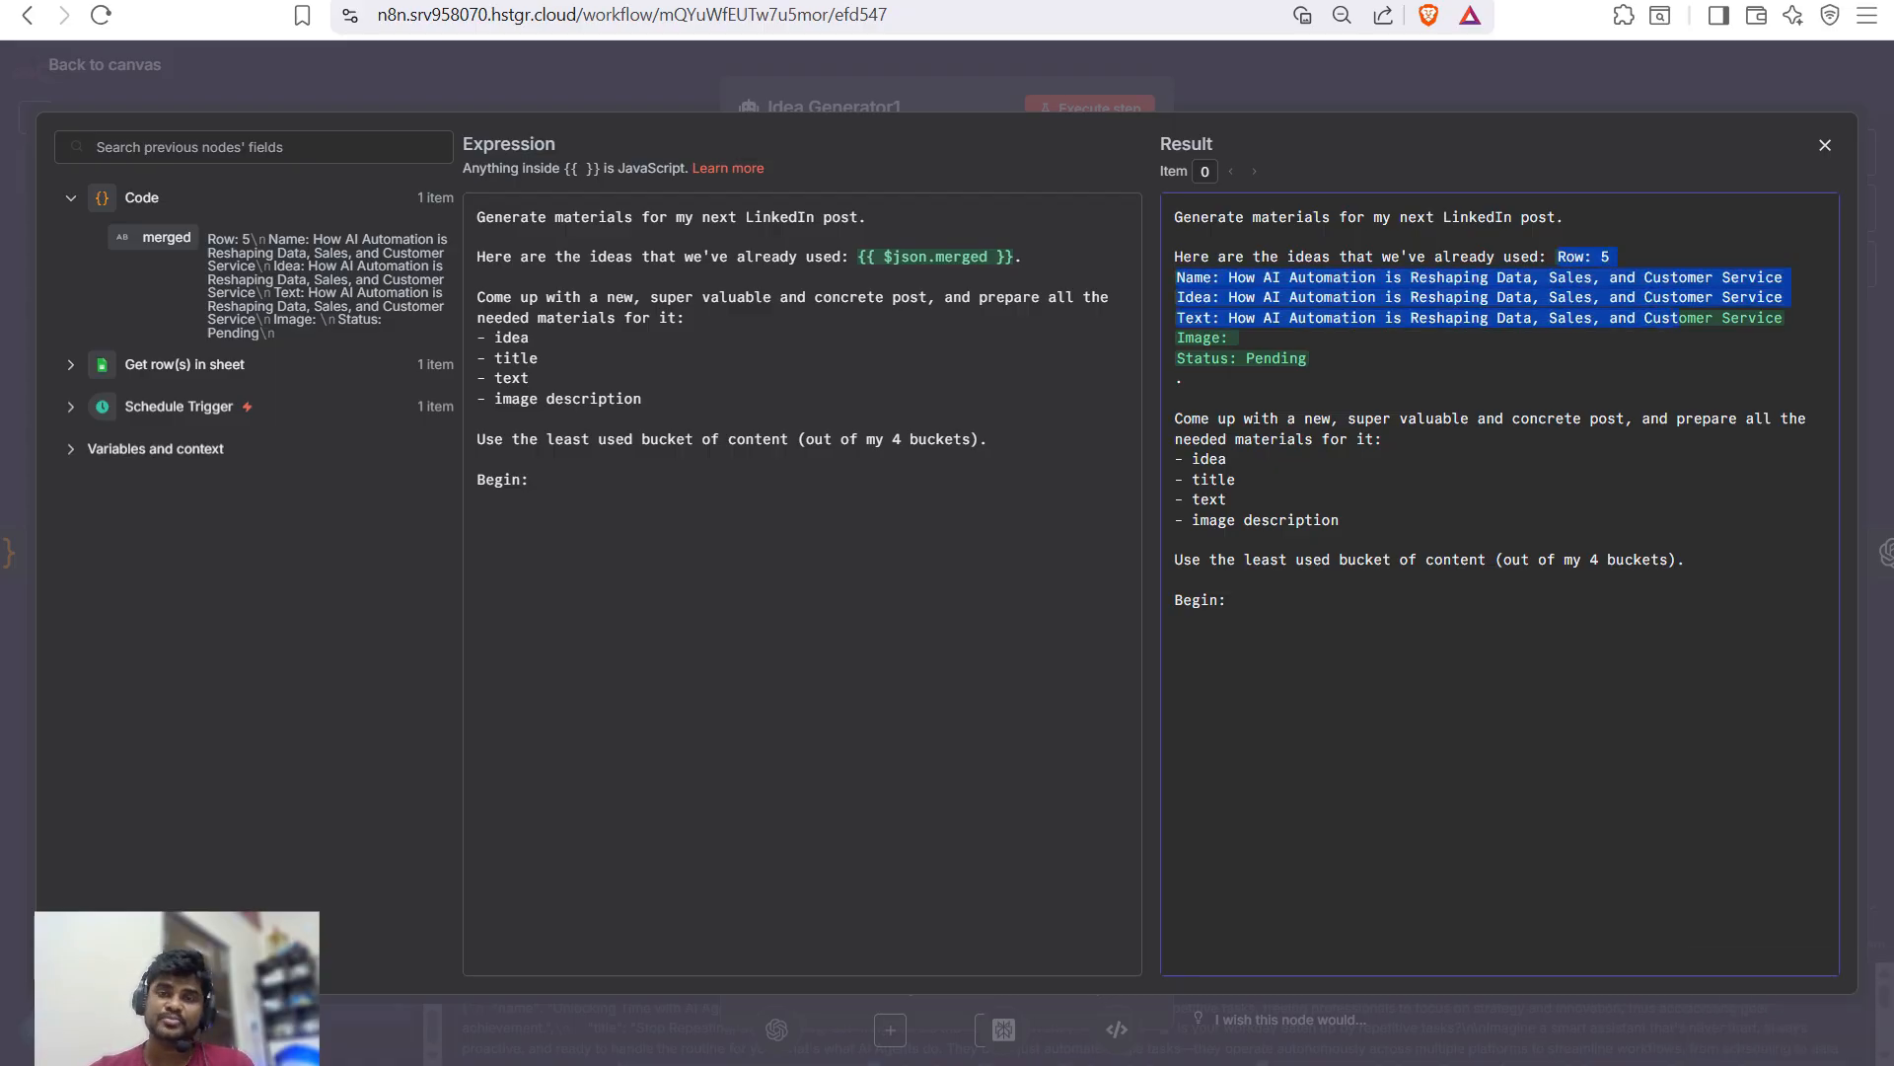
pyautogui.press('Escape')
pyautogui.scroll(-1, 937, 429)
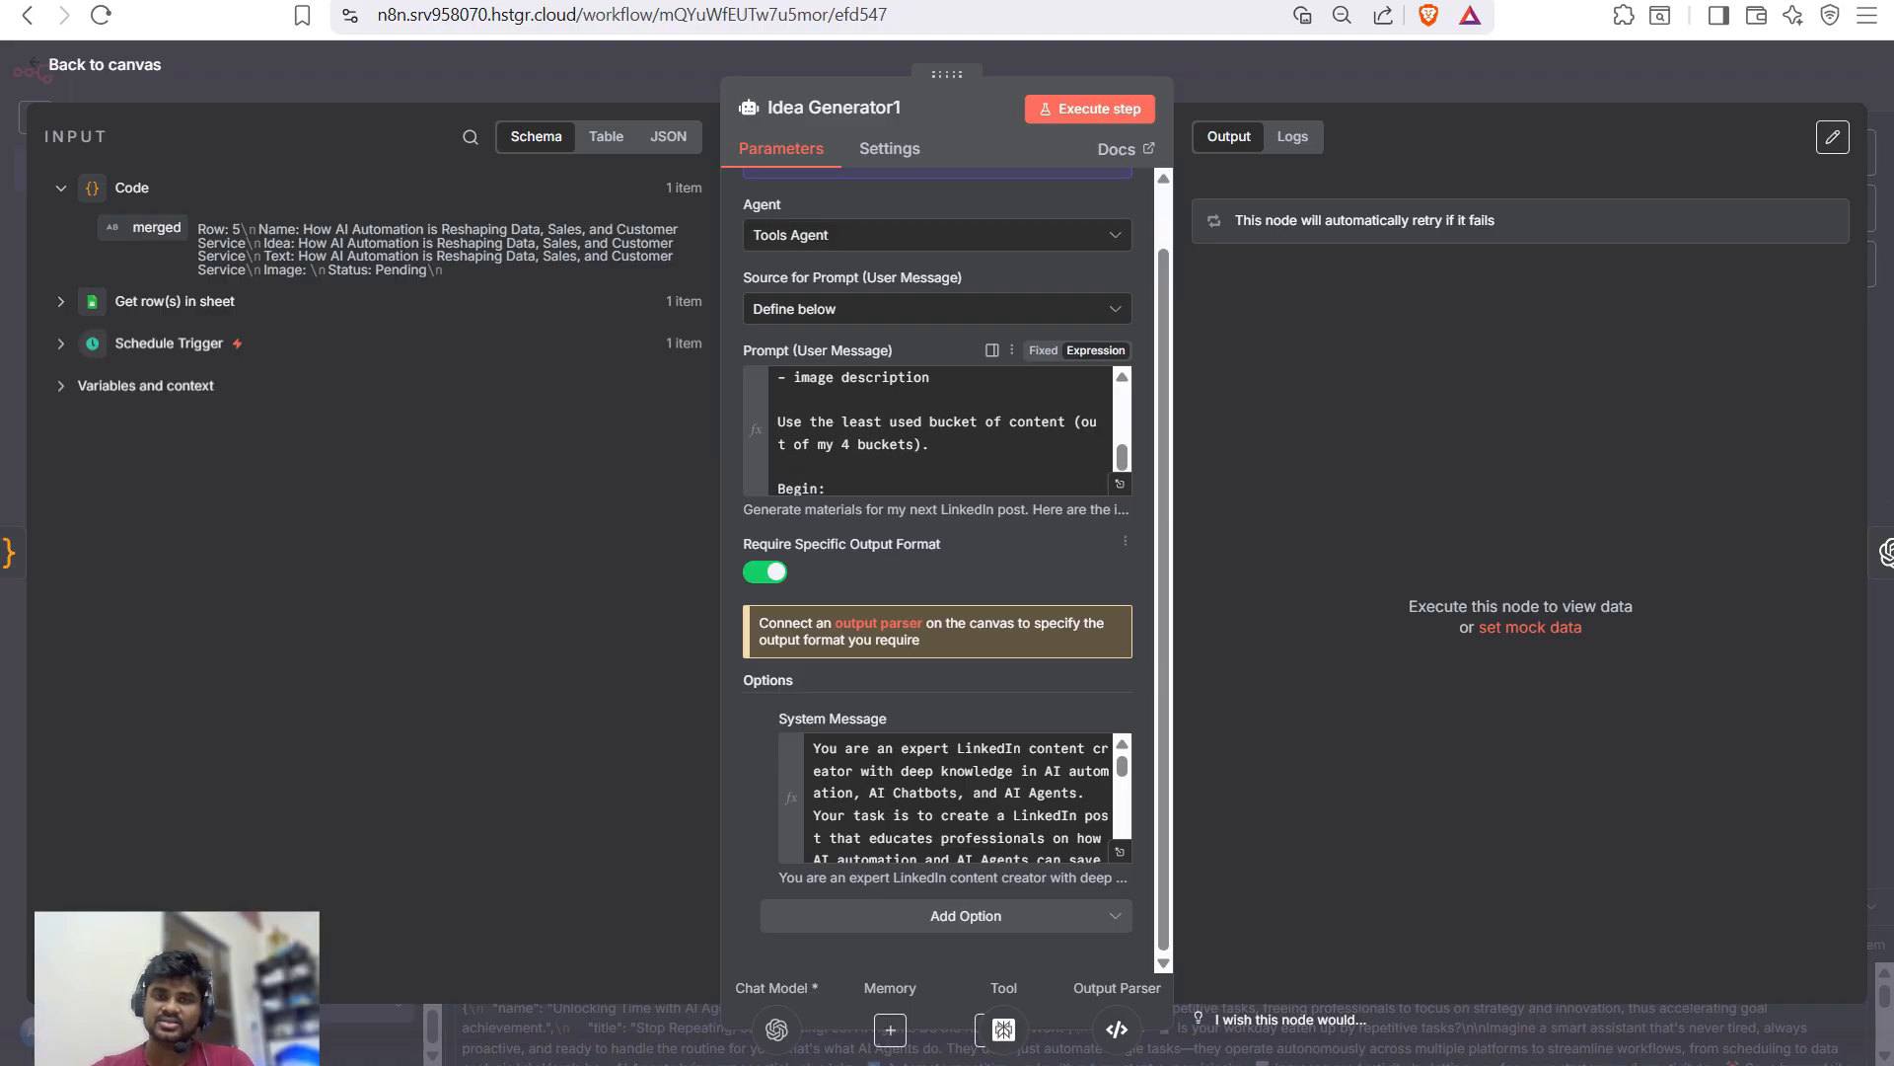
pyautogui.scroll(-5, 957, 799)
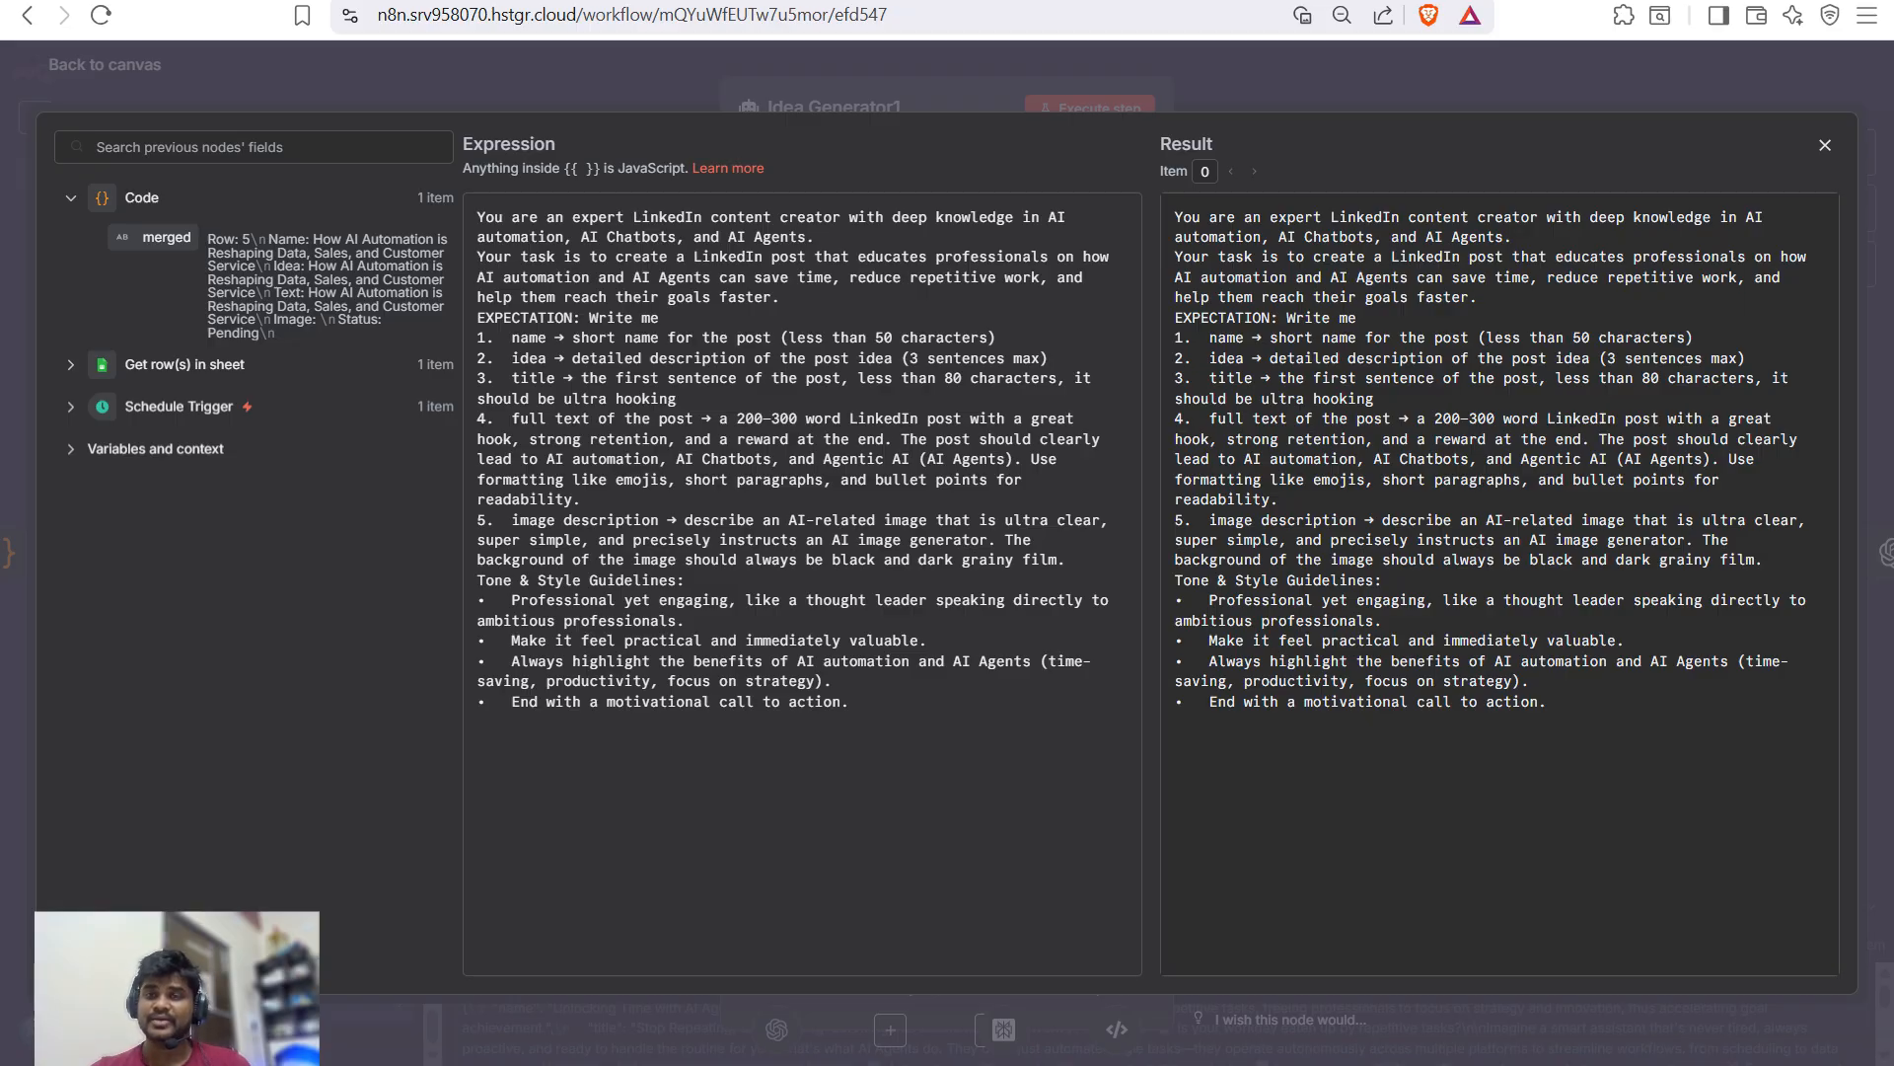
# - Rerun Idea Generator1 to produce 'Supercharge Your Workflow with AI Agents' and pin that output as test data
pyautogui.click(1825, 145)
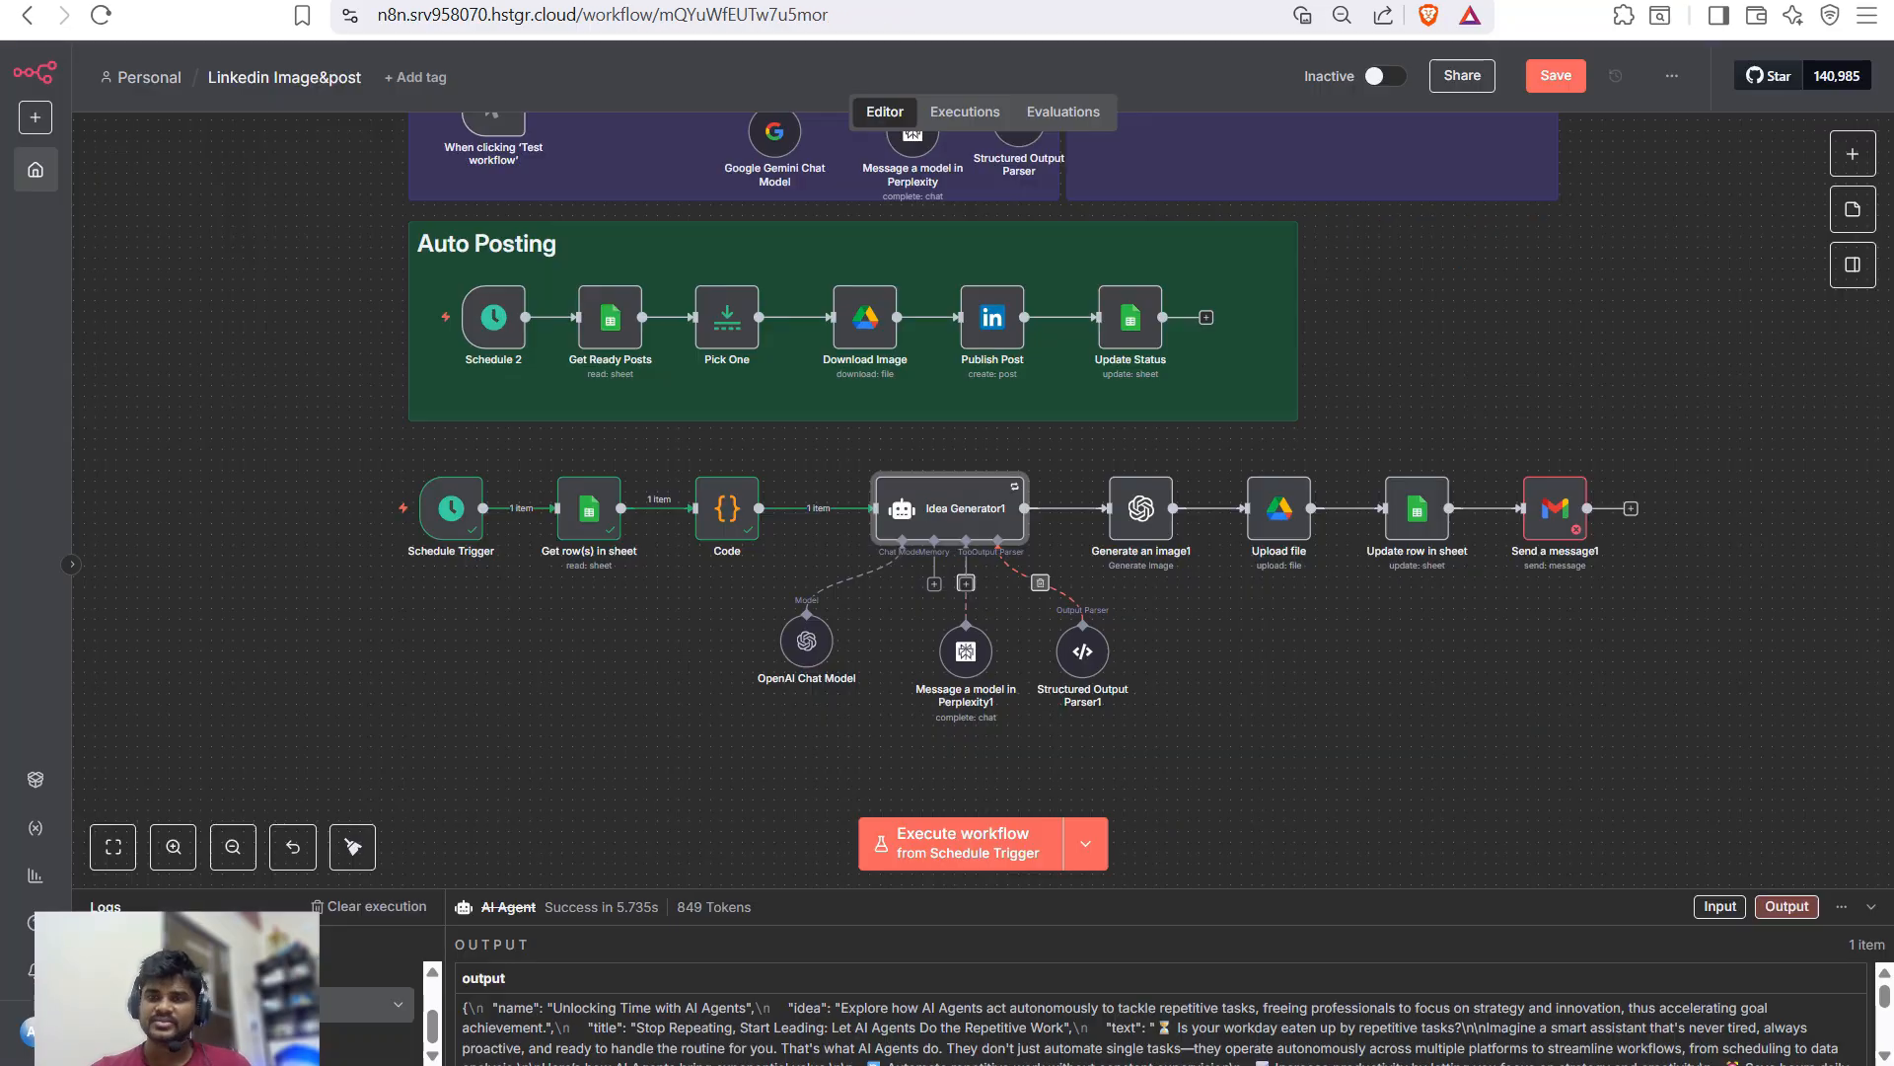
pyautogui.doubleClick(947, 508)
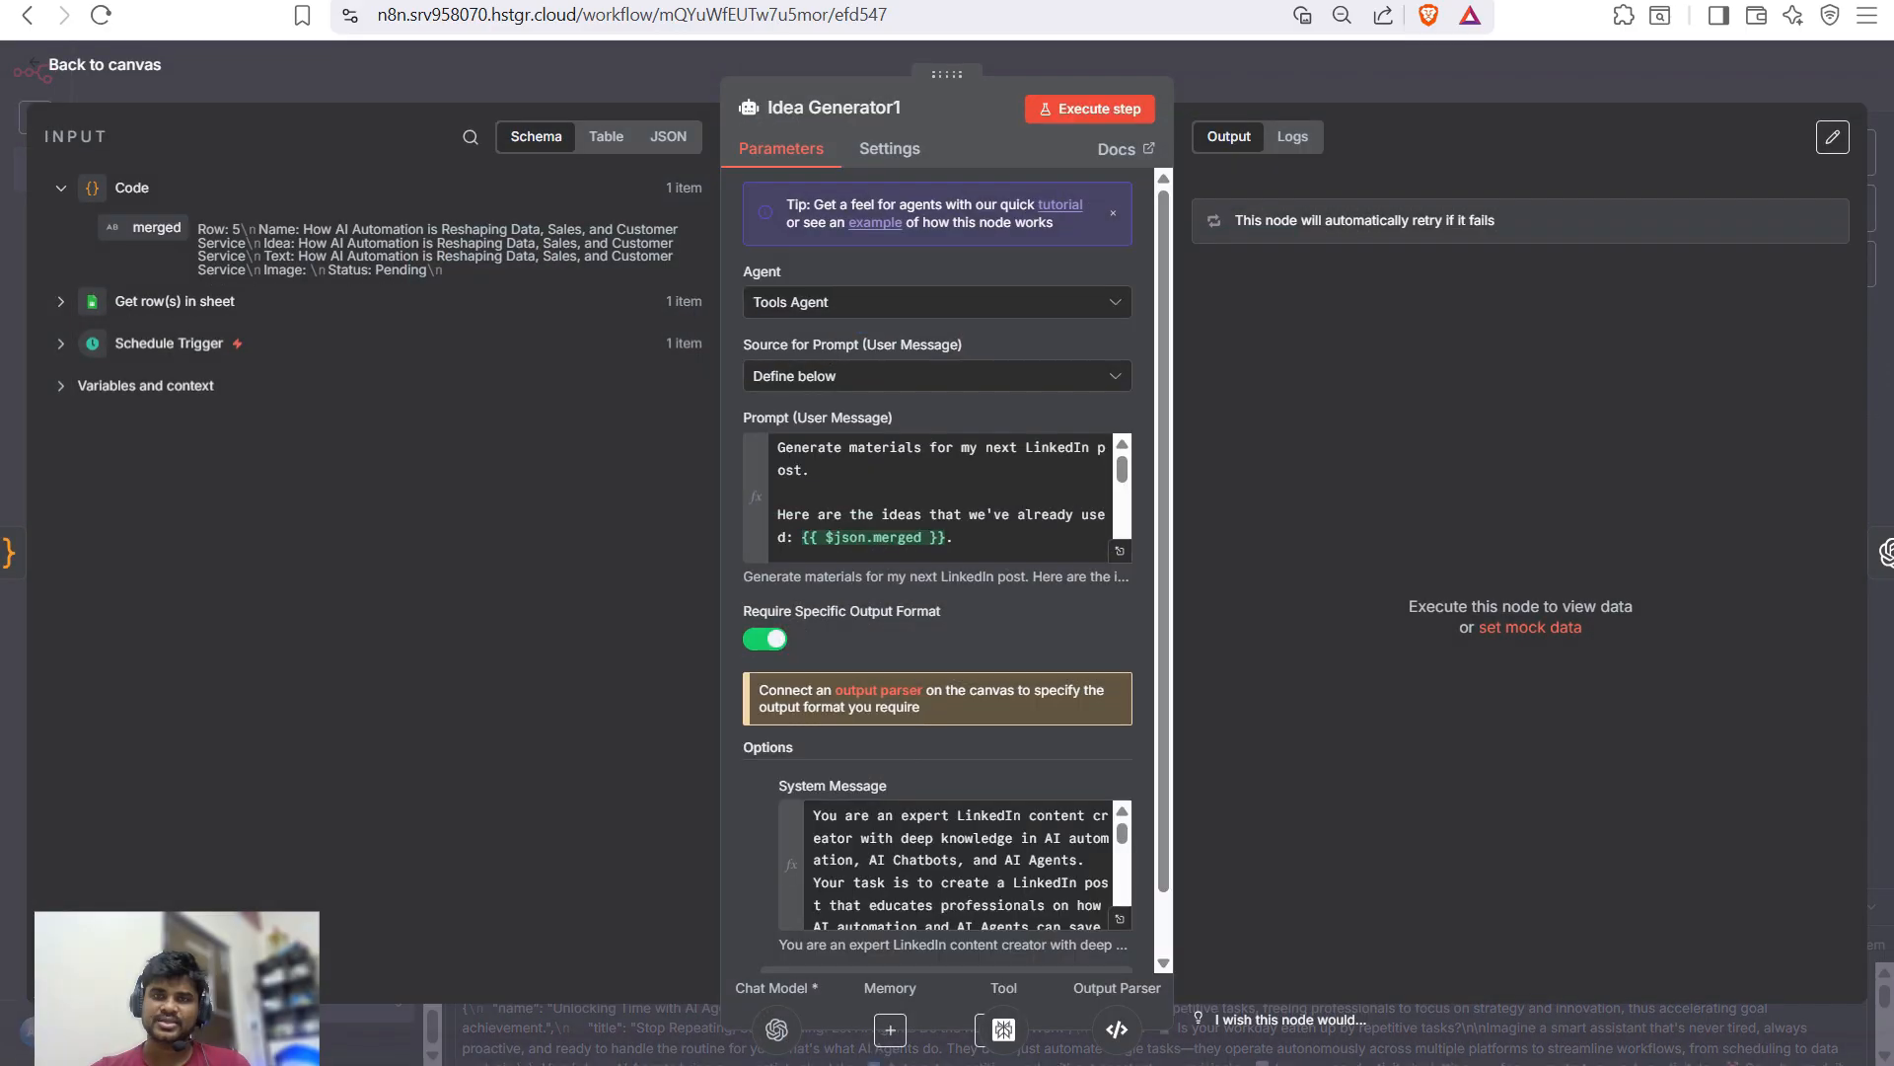
pyautogui.click(1089, 108)
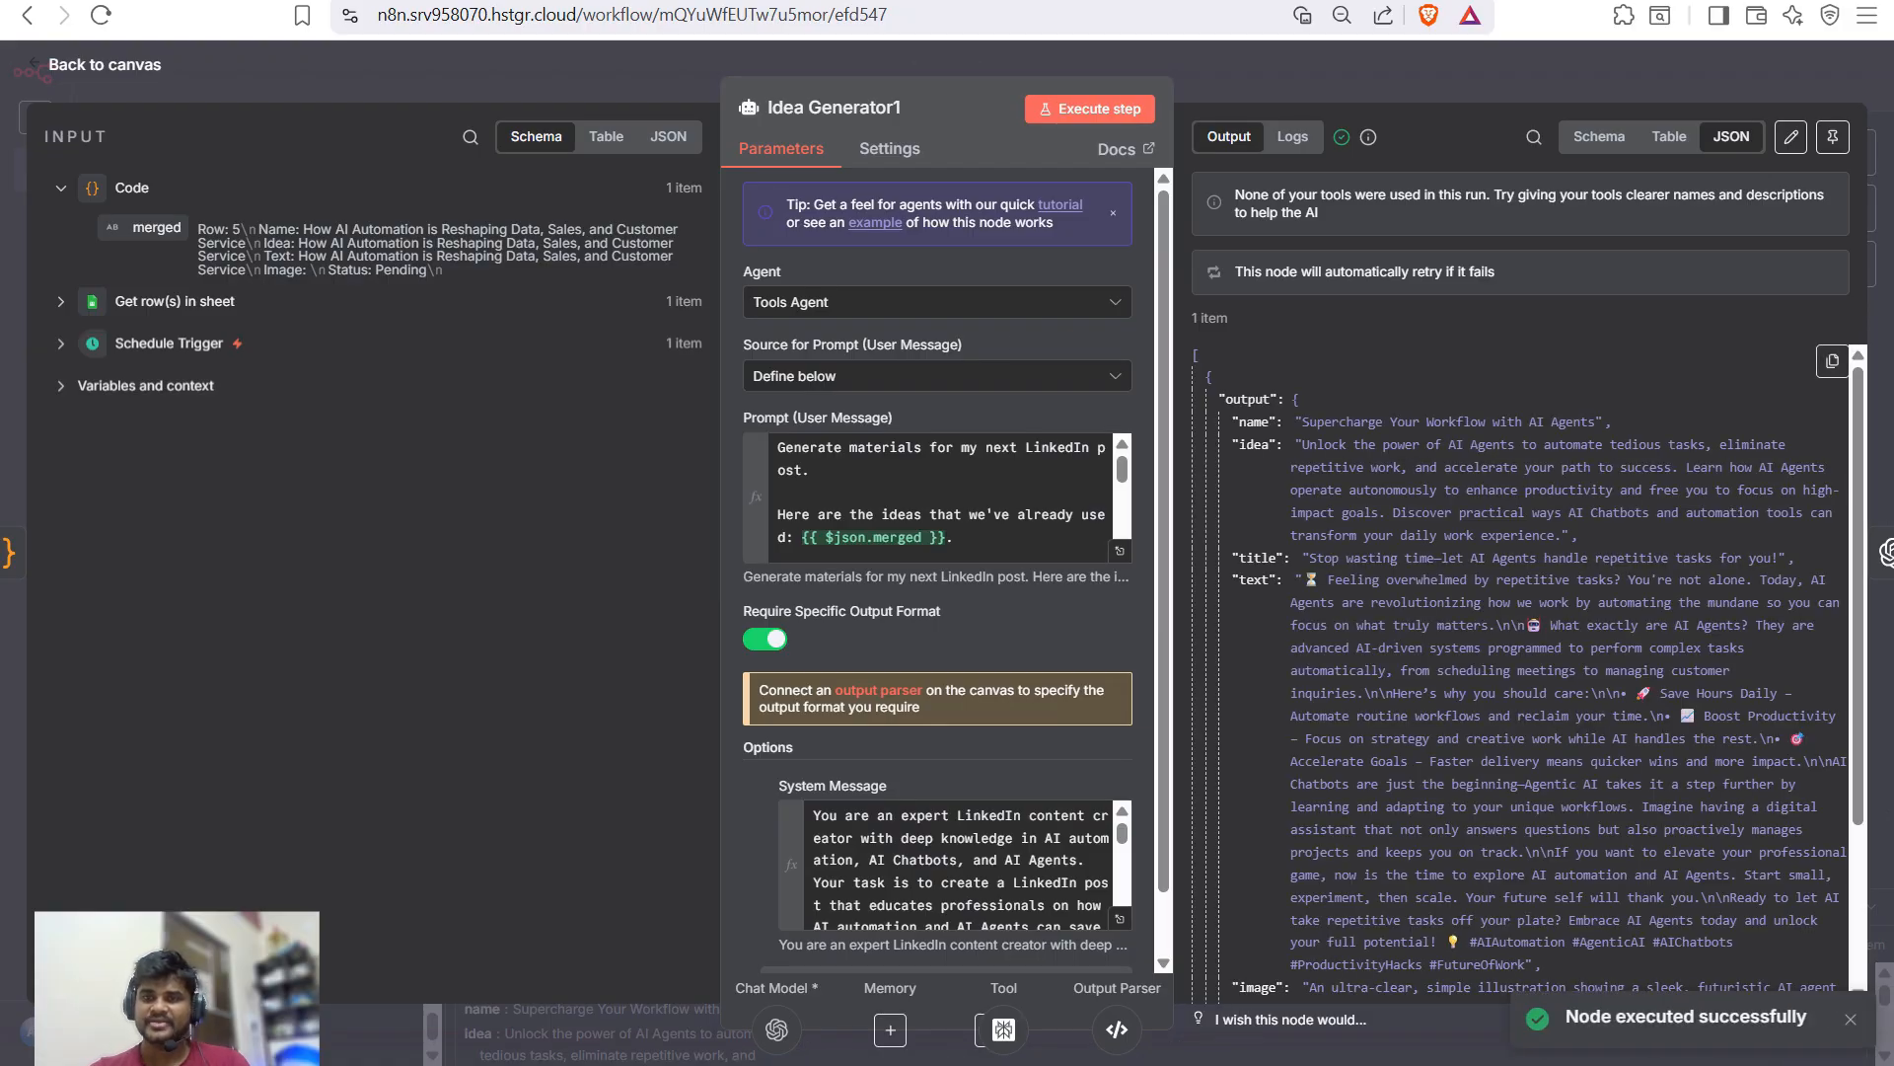
pyautogui.scroll(-1, 1520, 671)
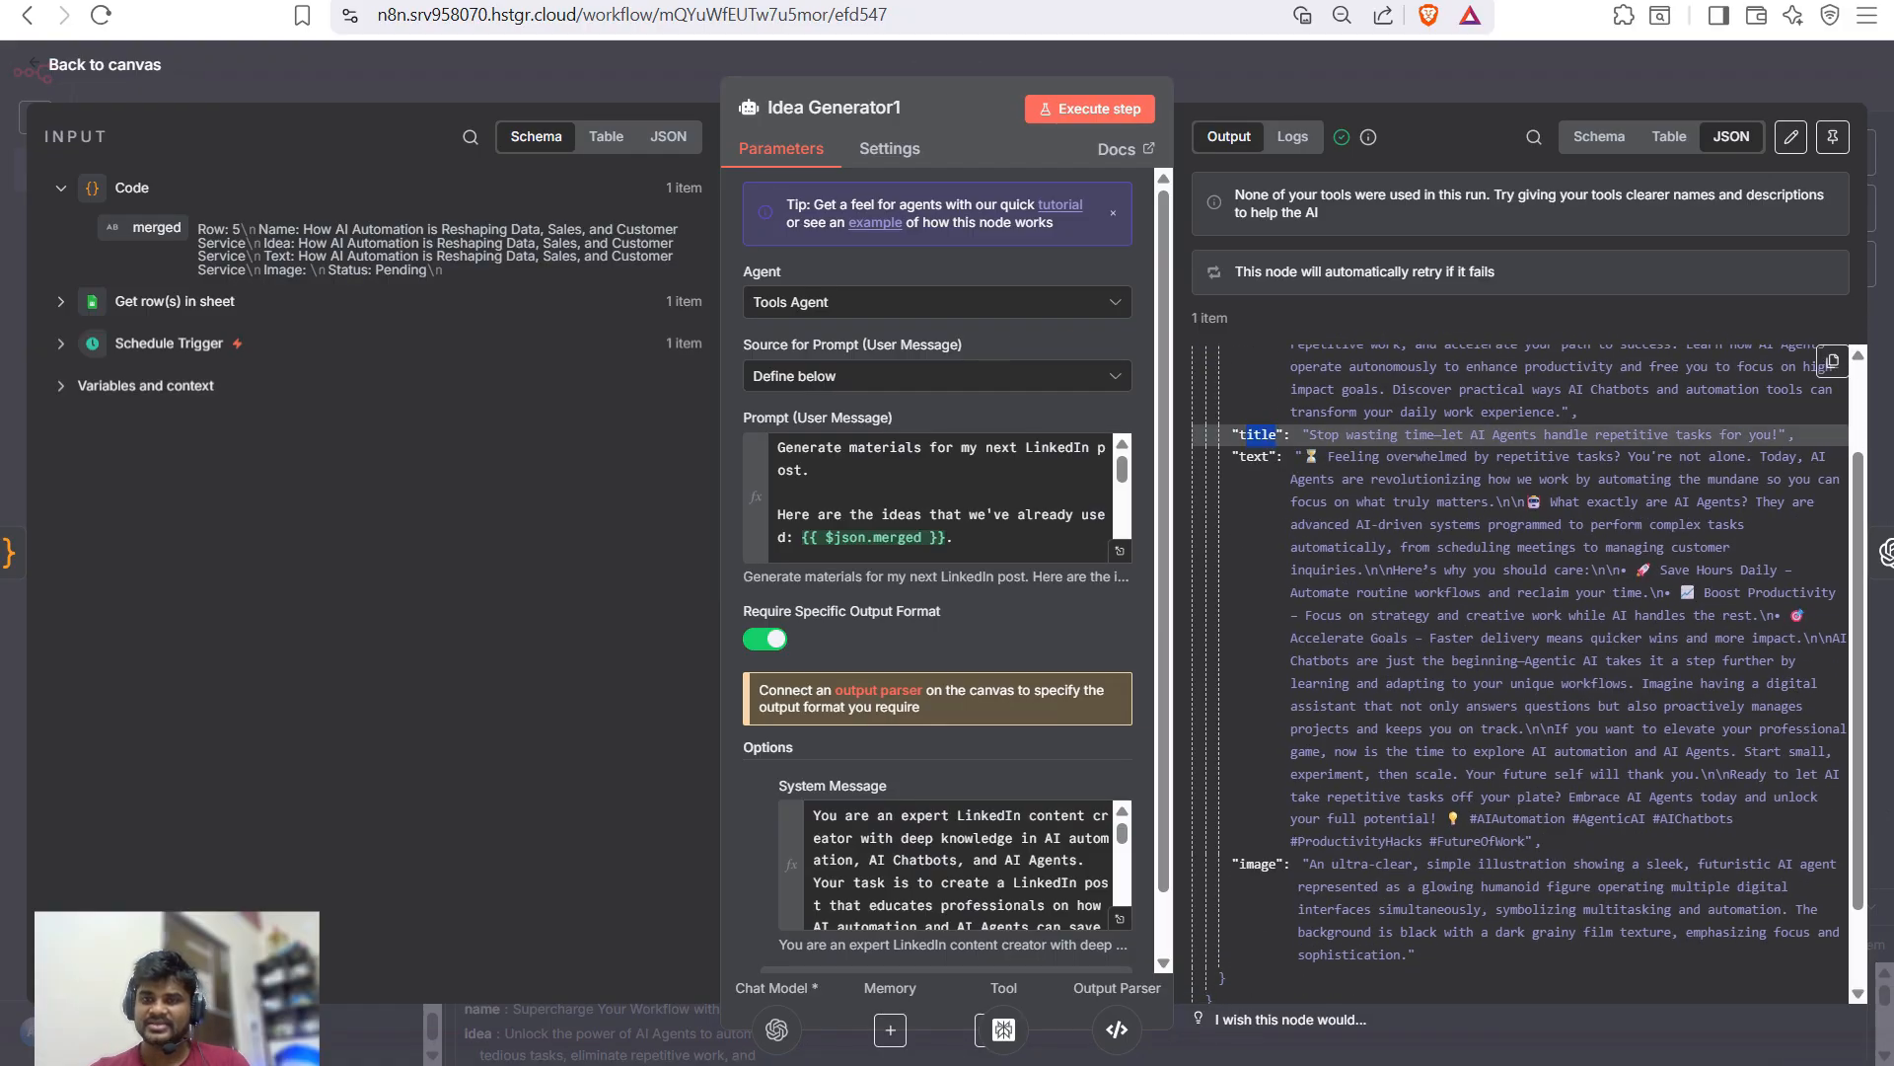
pyautogui.moveTo(1254, 456); pyautogui.dragTo(1300, 456)
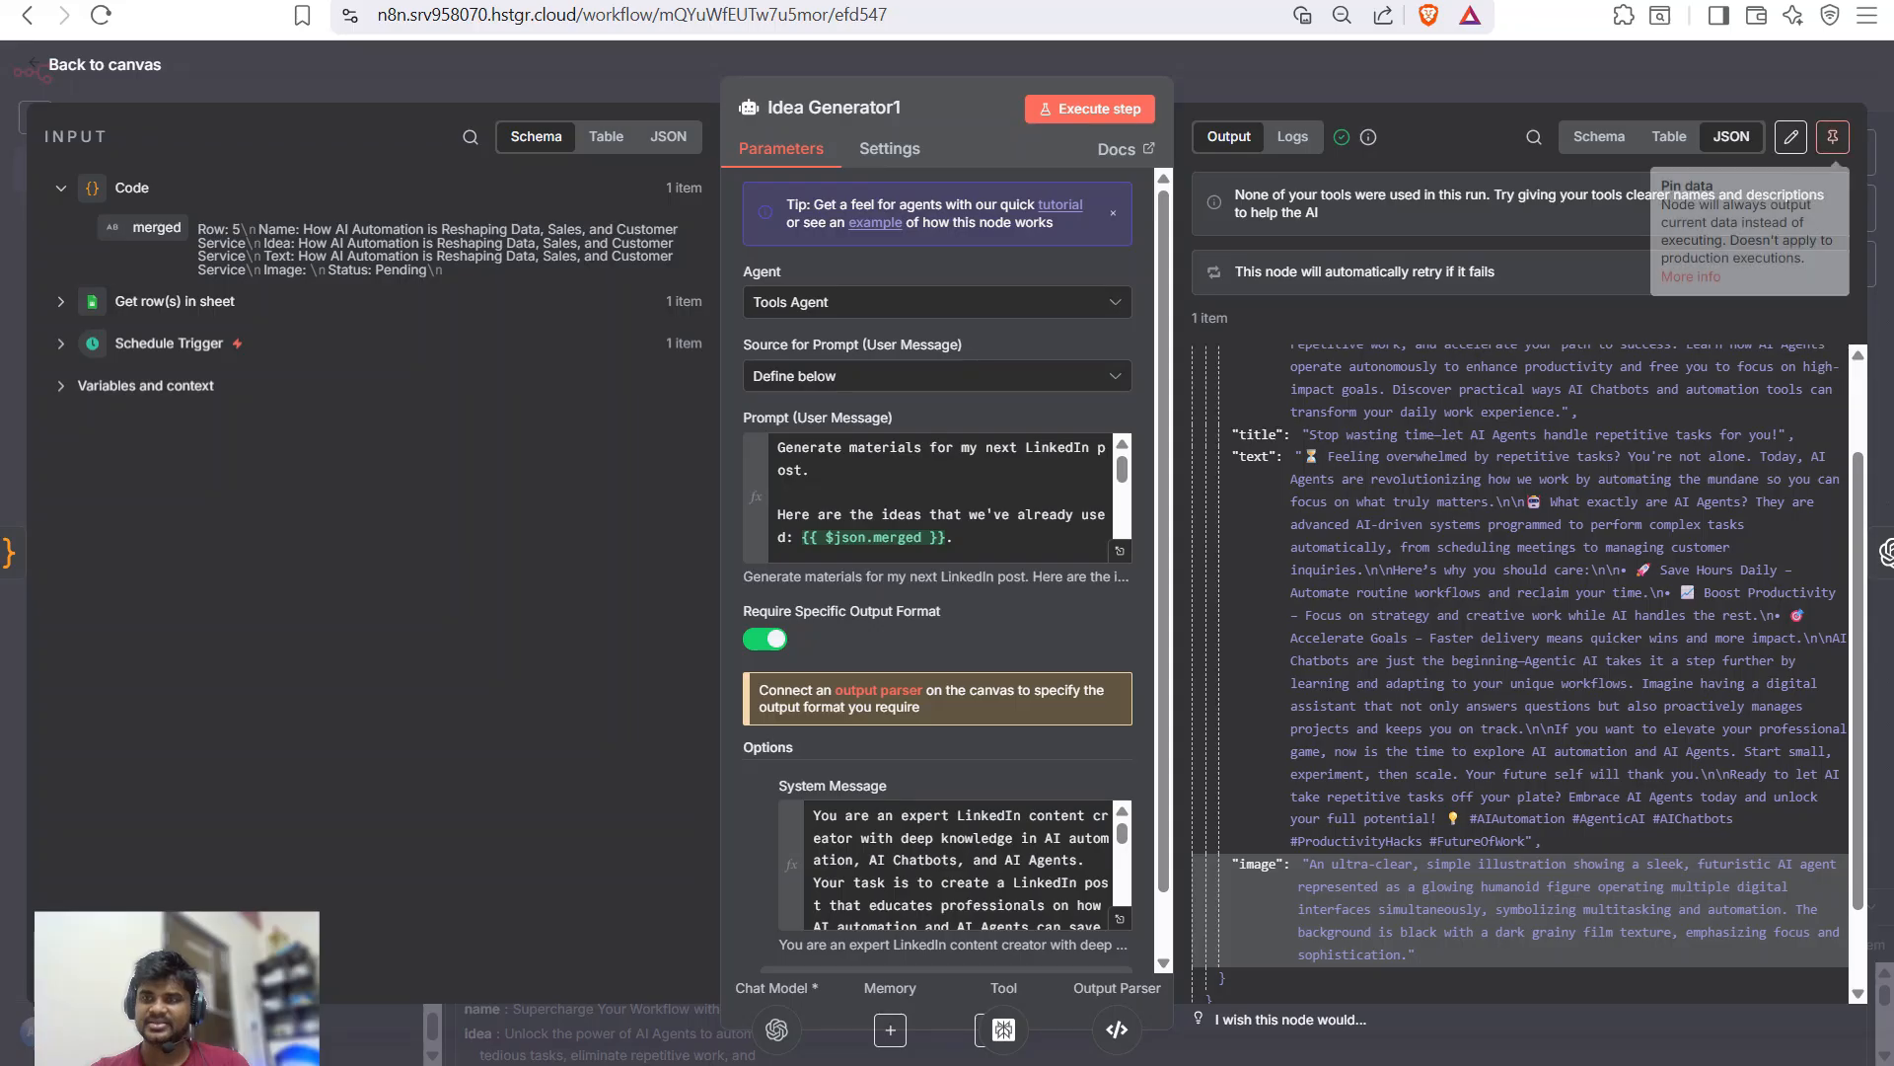
pyautogui.click(1832, 136)
# - Copy the existing image prompt from the original Generate an image node
pyautogui.press('Escape')
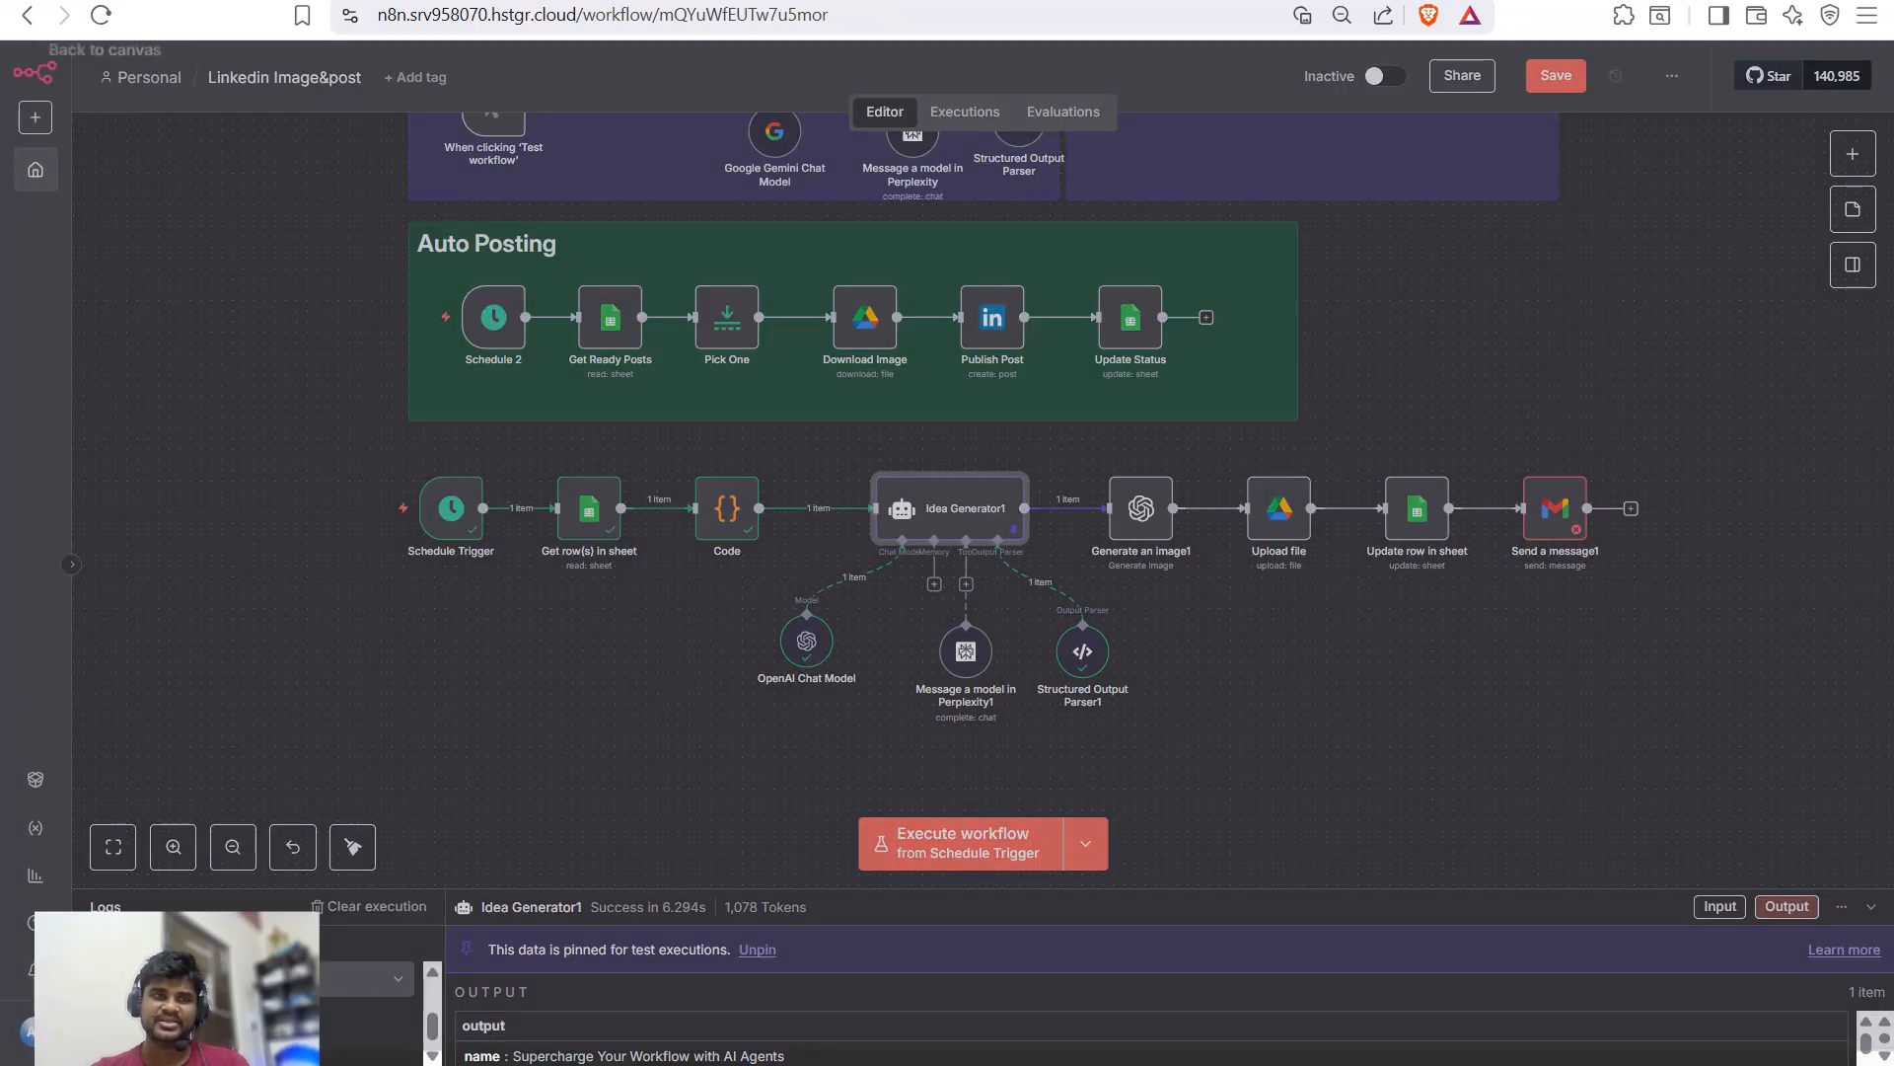
pyautogui.doubleClick(1140, 508)
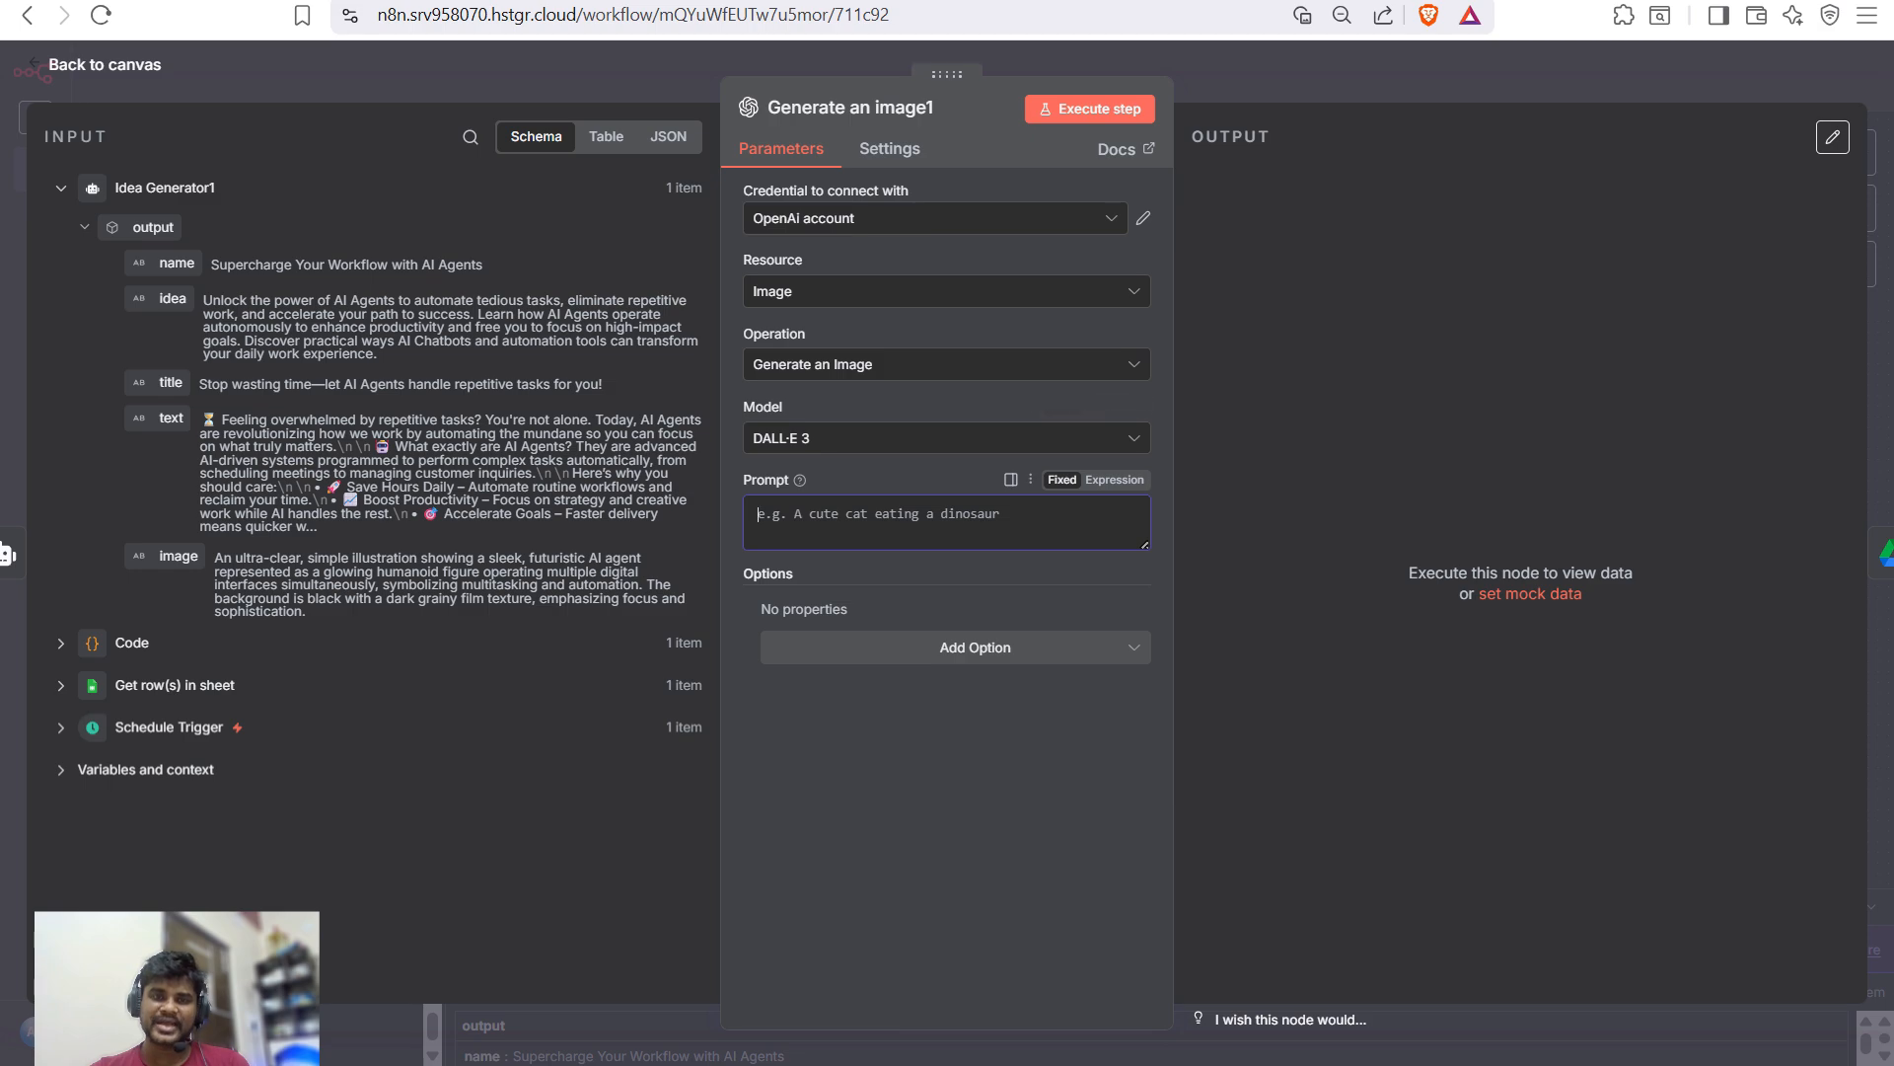
pyautogui.press('Escape')
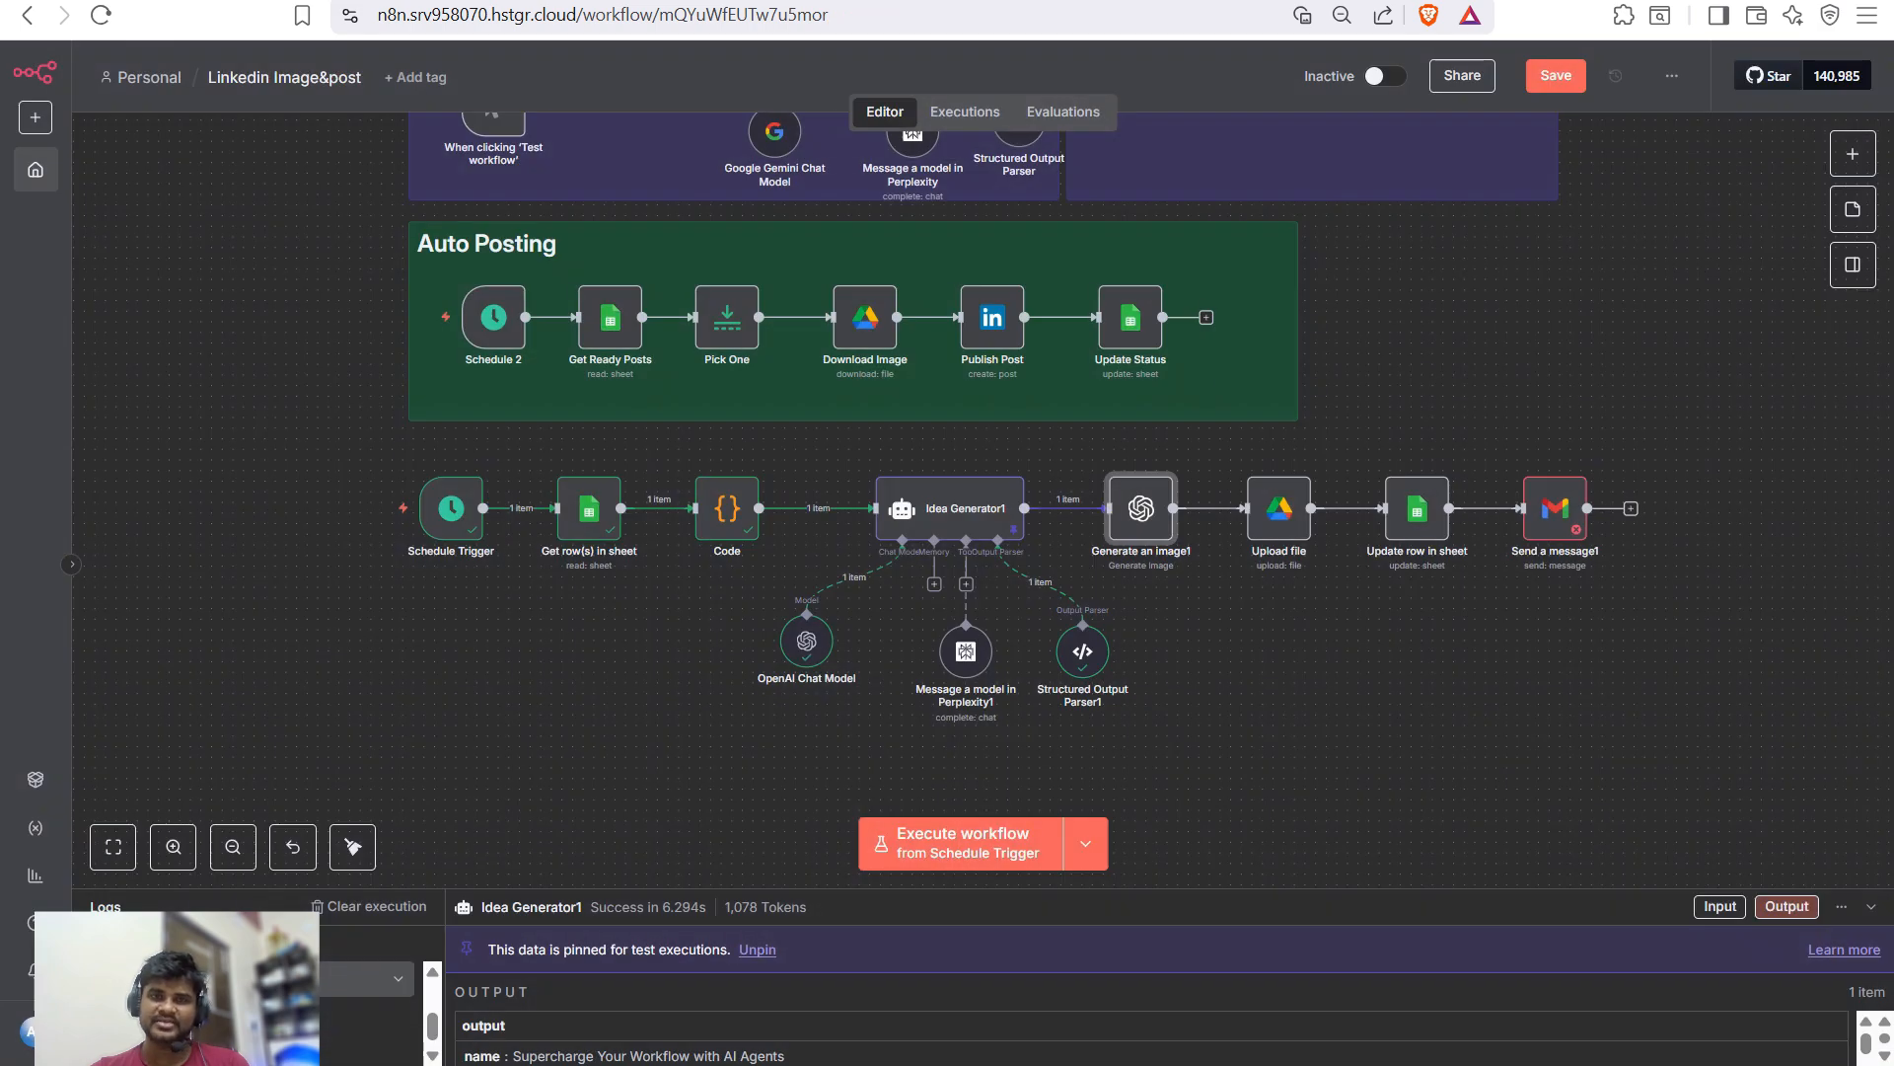
pyautogui.scroll(3, 483, 211)
pyautogui.doubleClick(1140, 632)
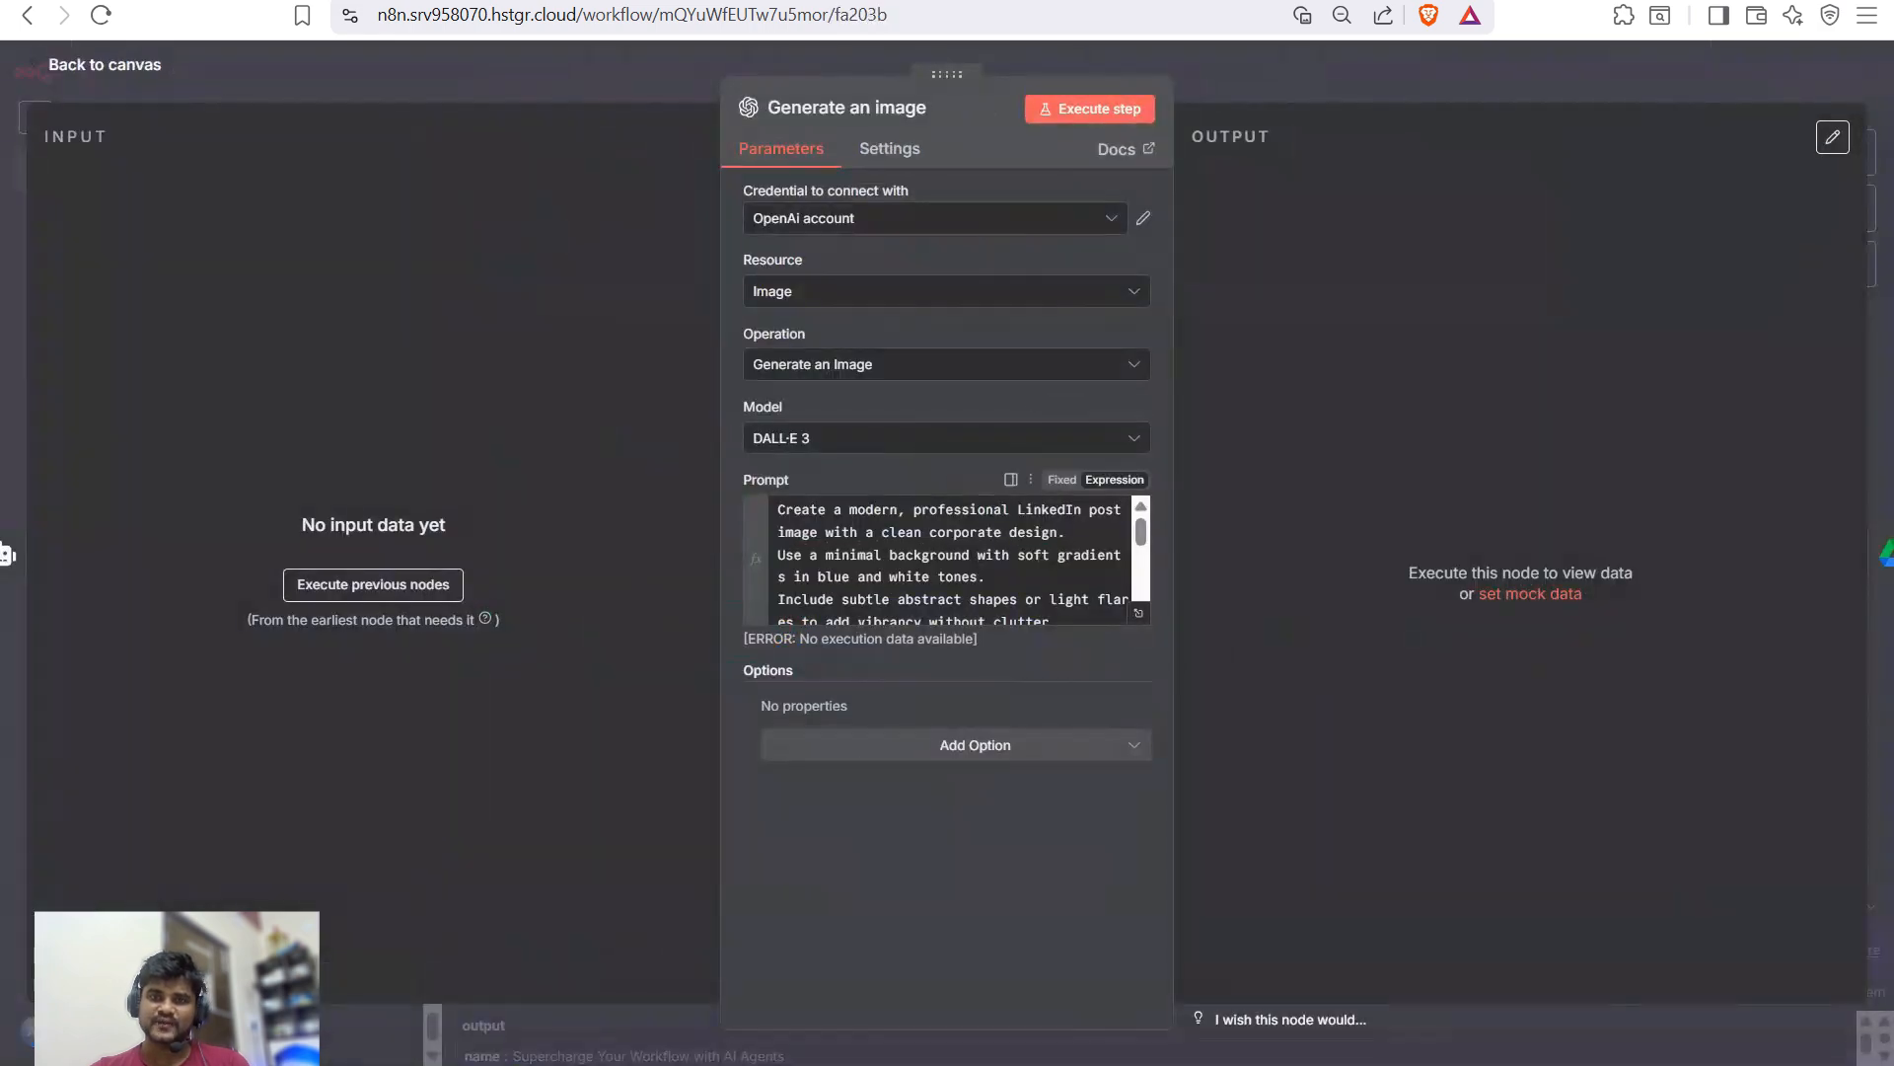
pyautogui.press('Escape')
pyautogui.press('Return')
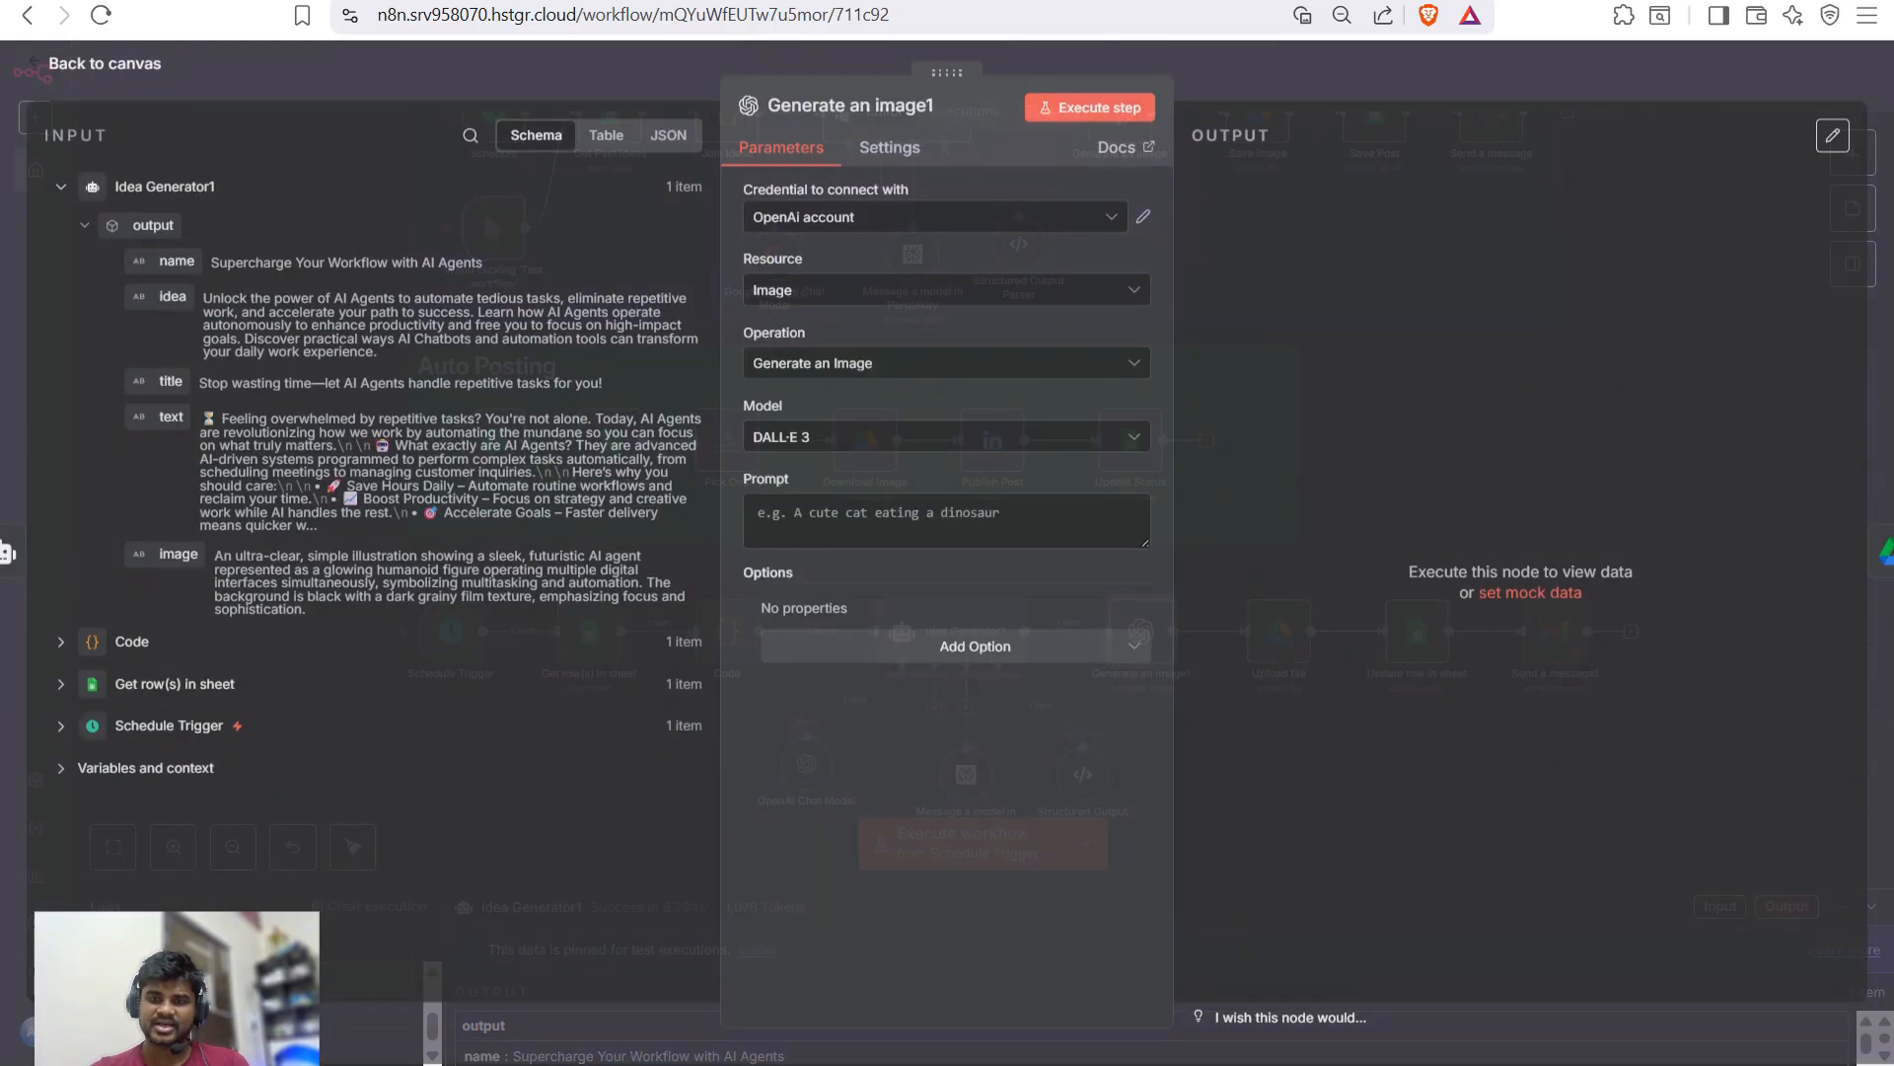
# - Paste the prompt into Generate an image1 and delete the stale Idea Generator reference line
pyautogui.hotkey('ctrl', 'v')
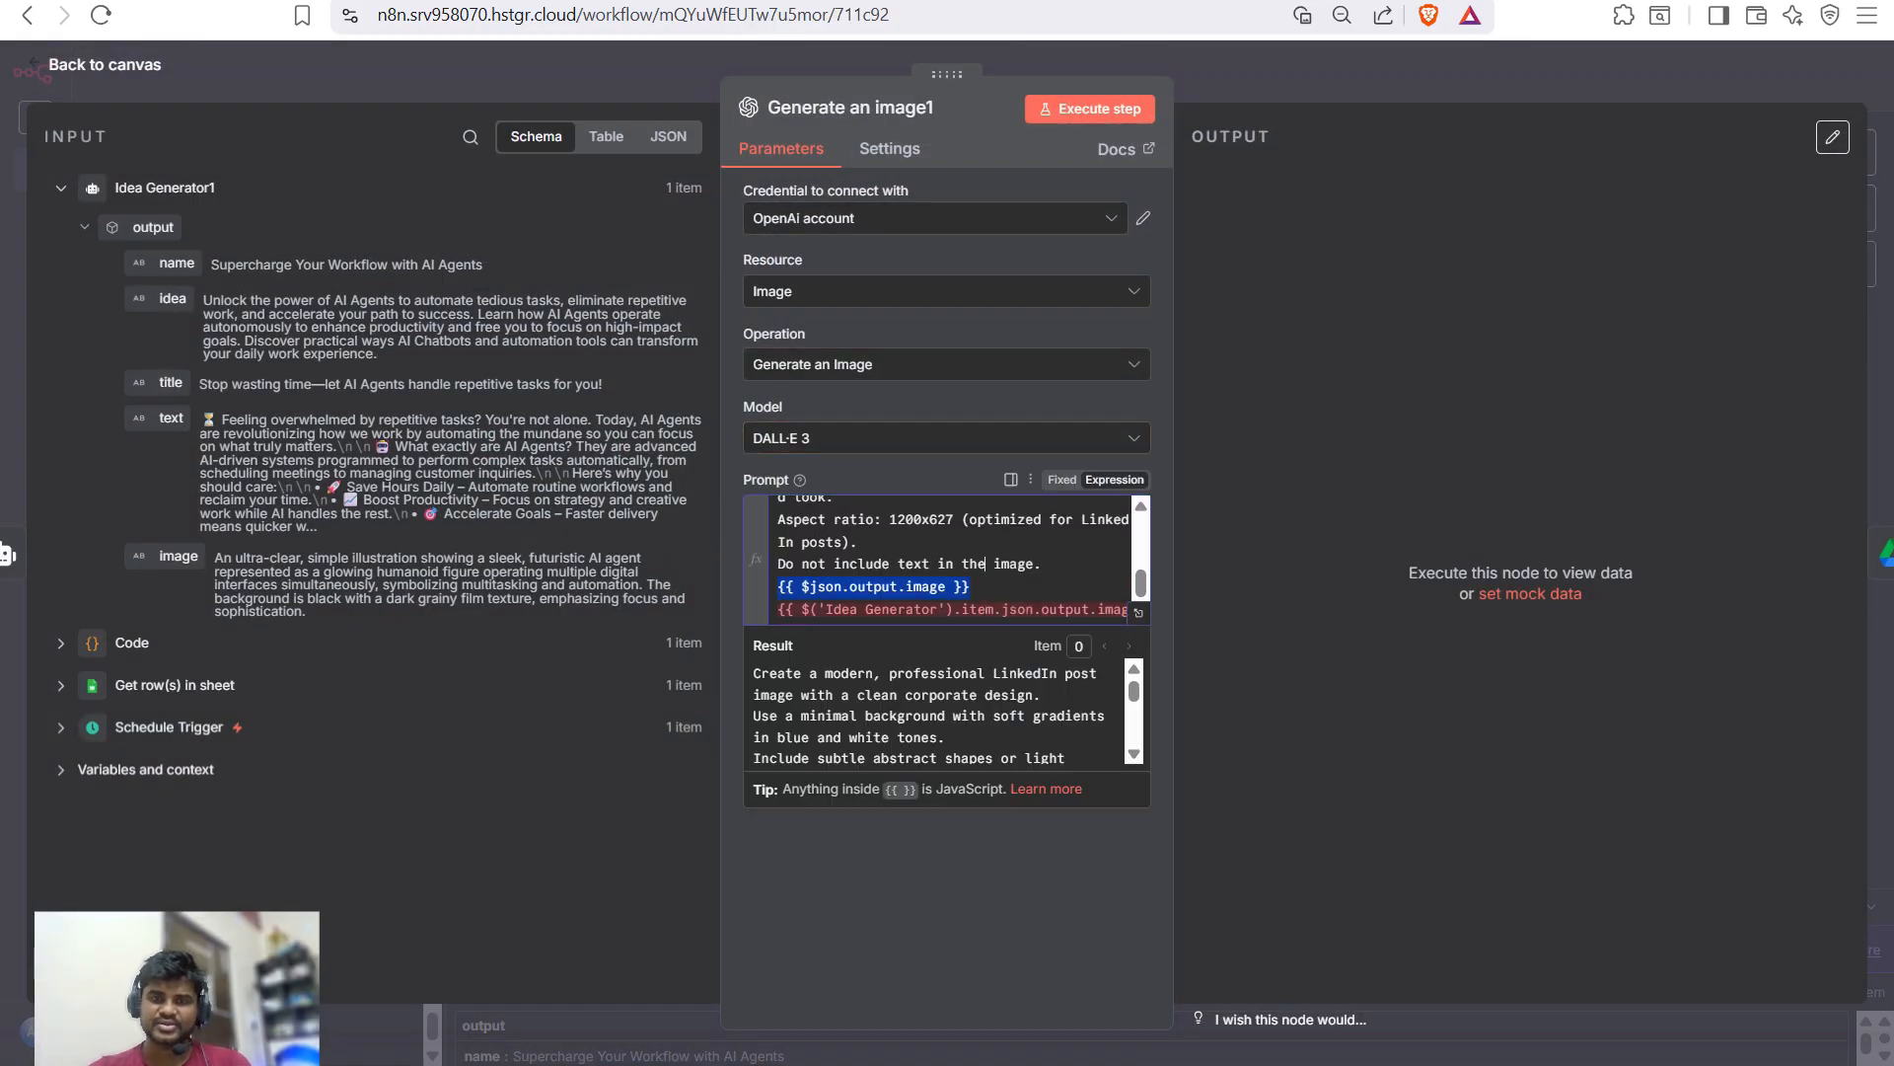
pyautogui.click(970, 586)
pyautogui.tripleClick(952, 609)
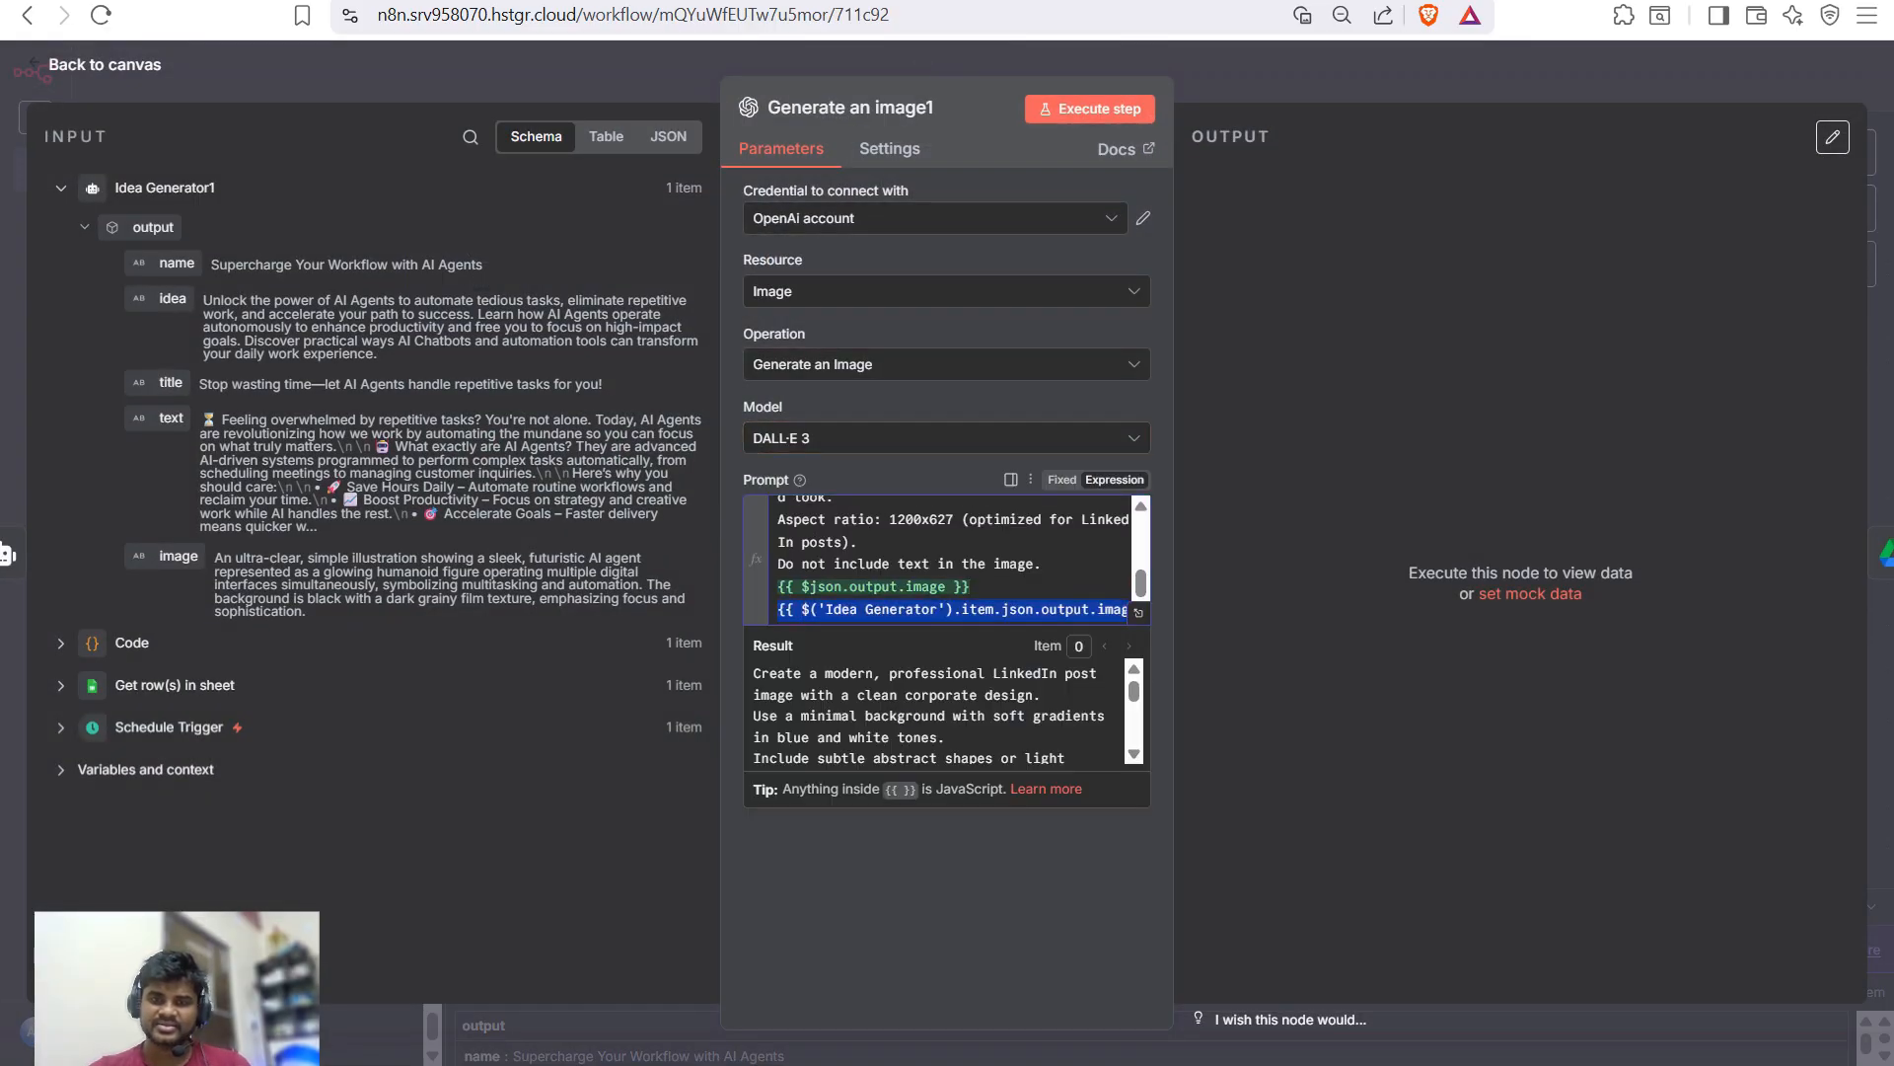
pyautogui.press('BackSpace')
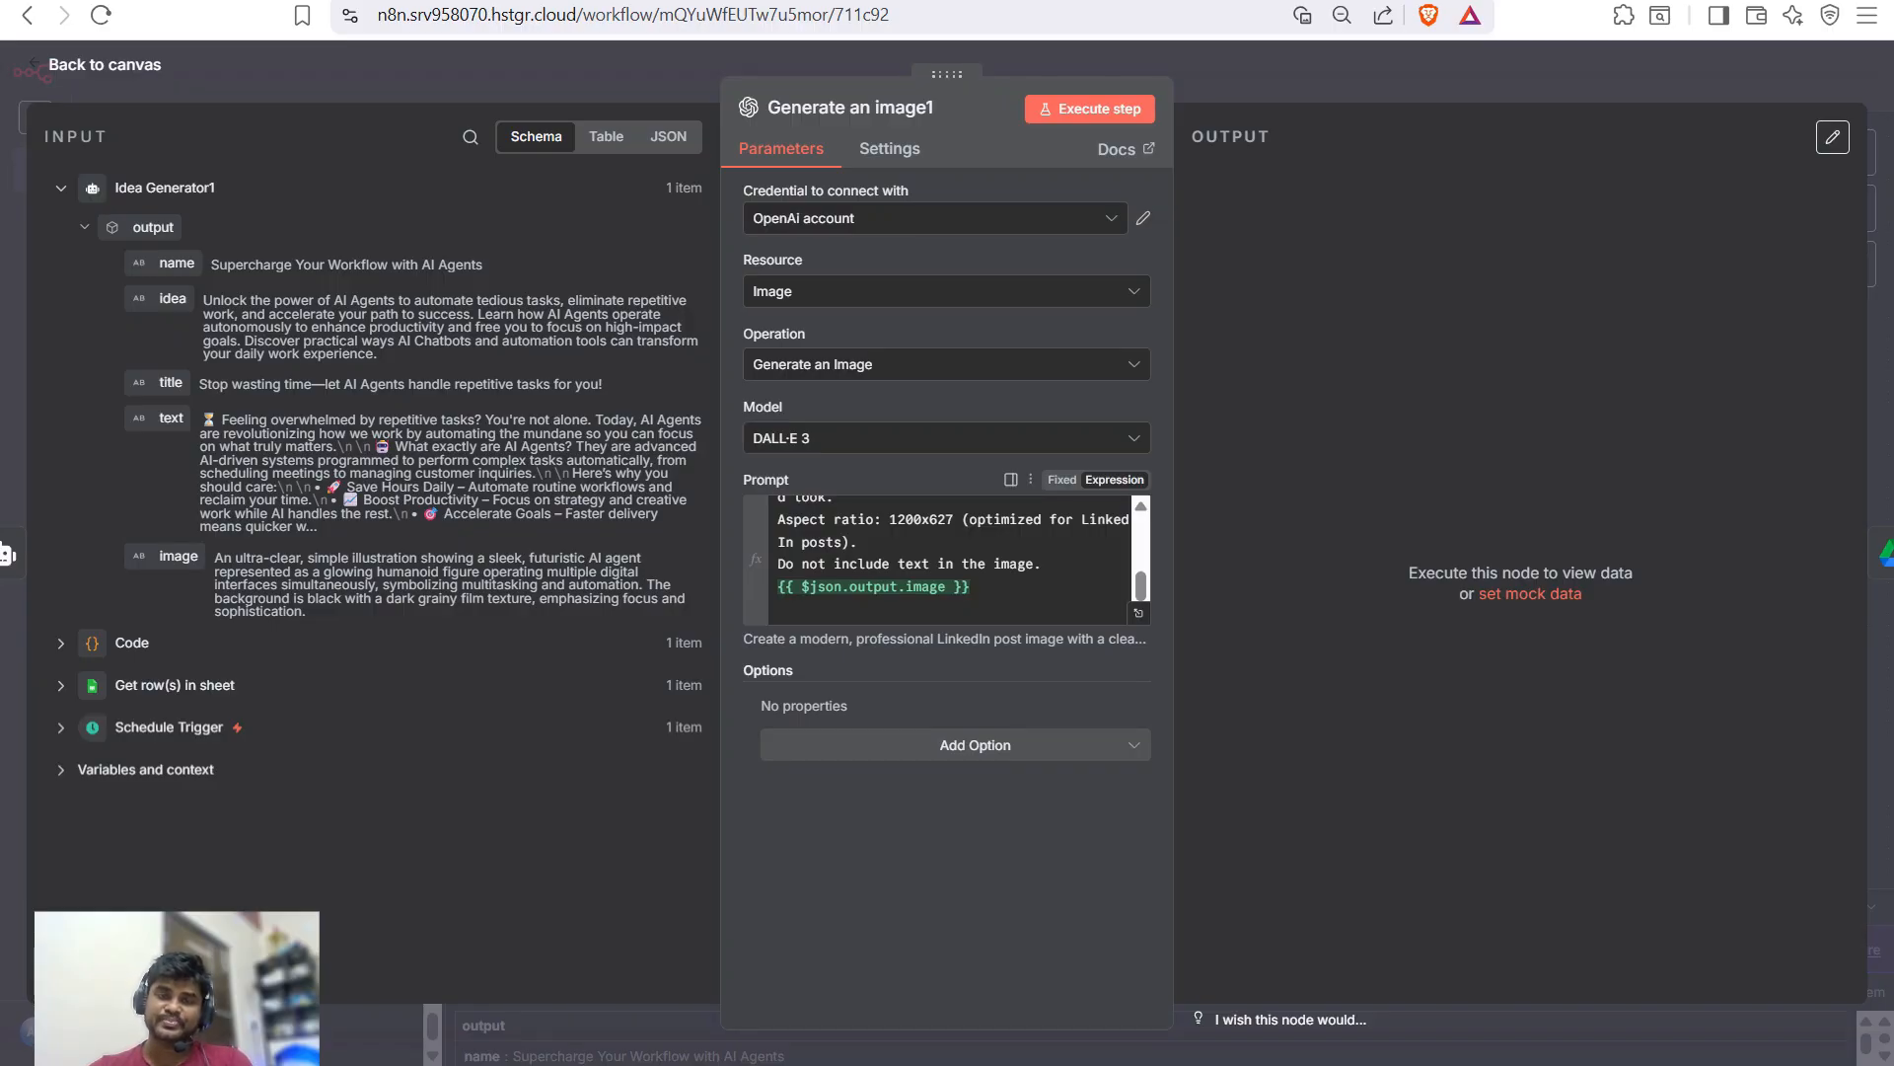
pyautogui.press('Escape')
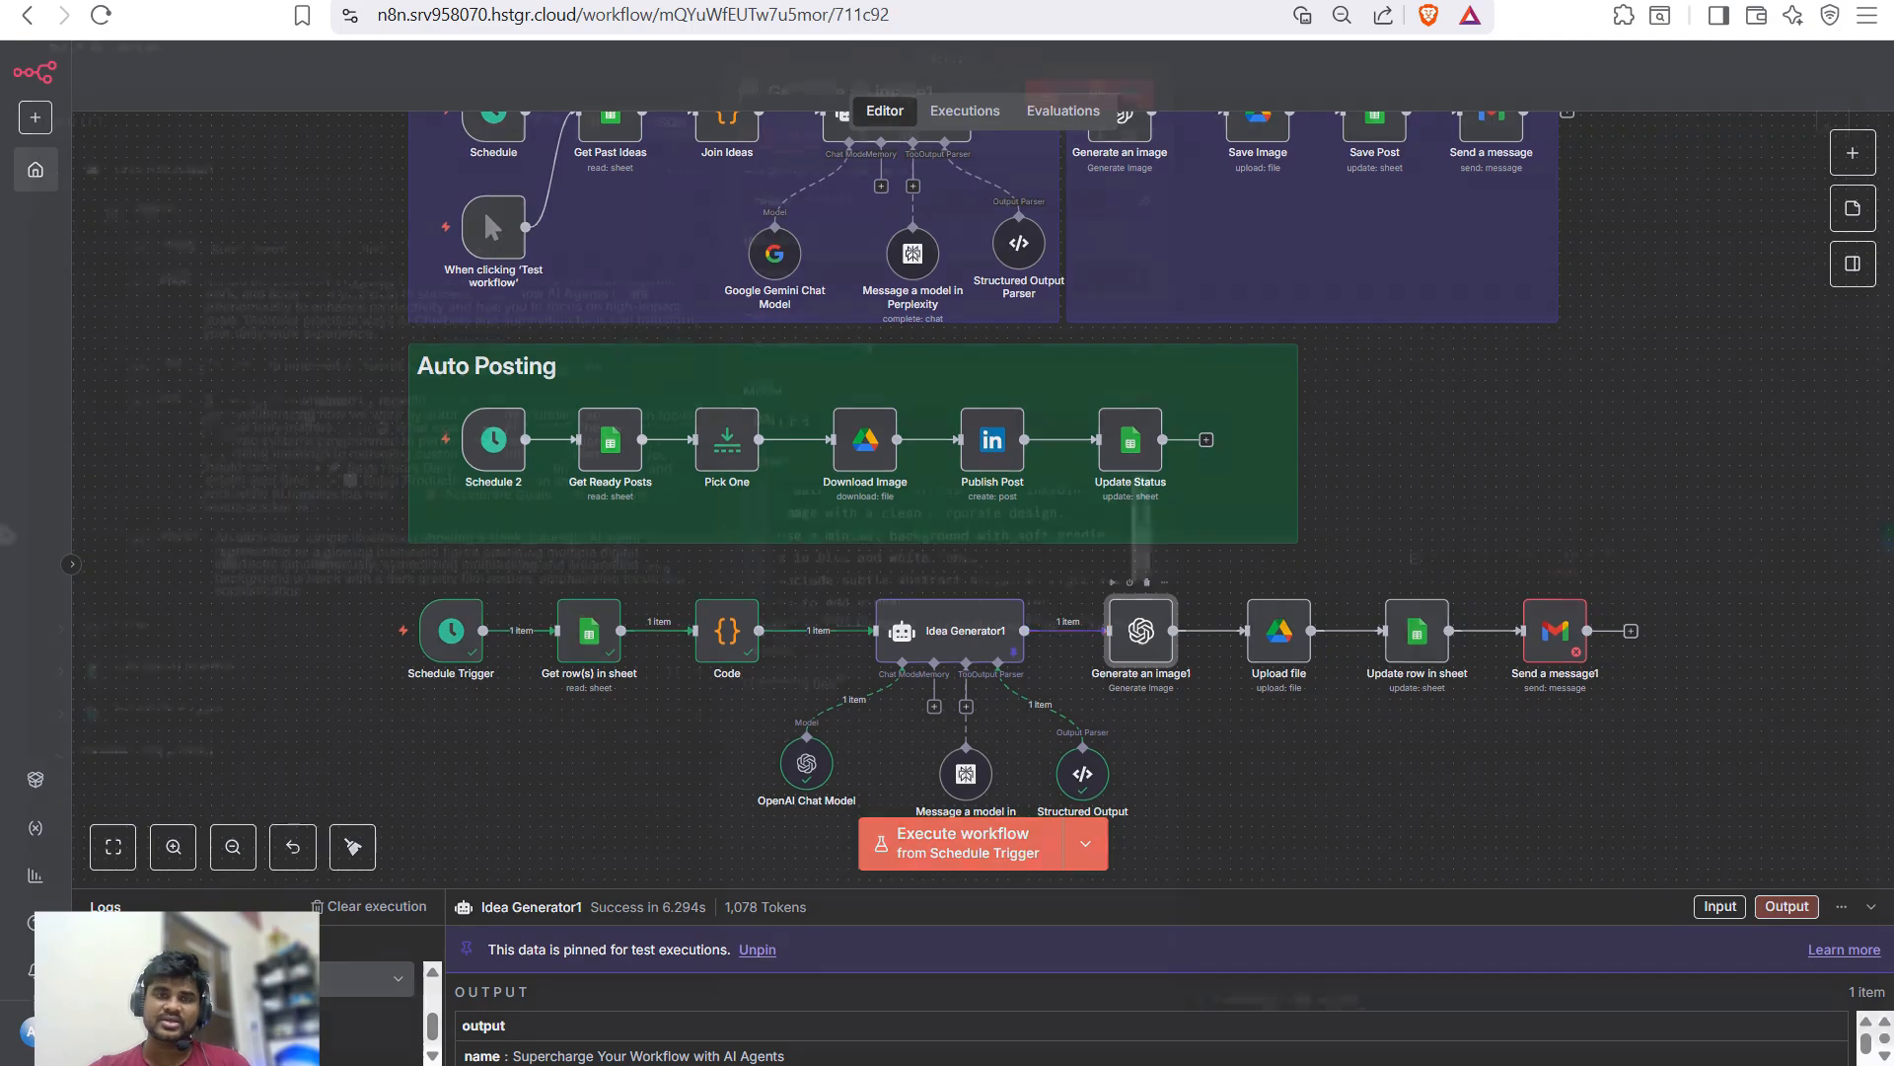
# - Run Generate an image1 and view the resulting 1.9 MB PNG of a glowing AI agent
pyautogui.doubleClick(1141, 631)
pyautogui.click(1089, 108)
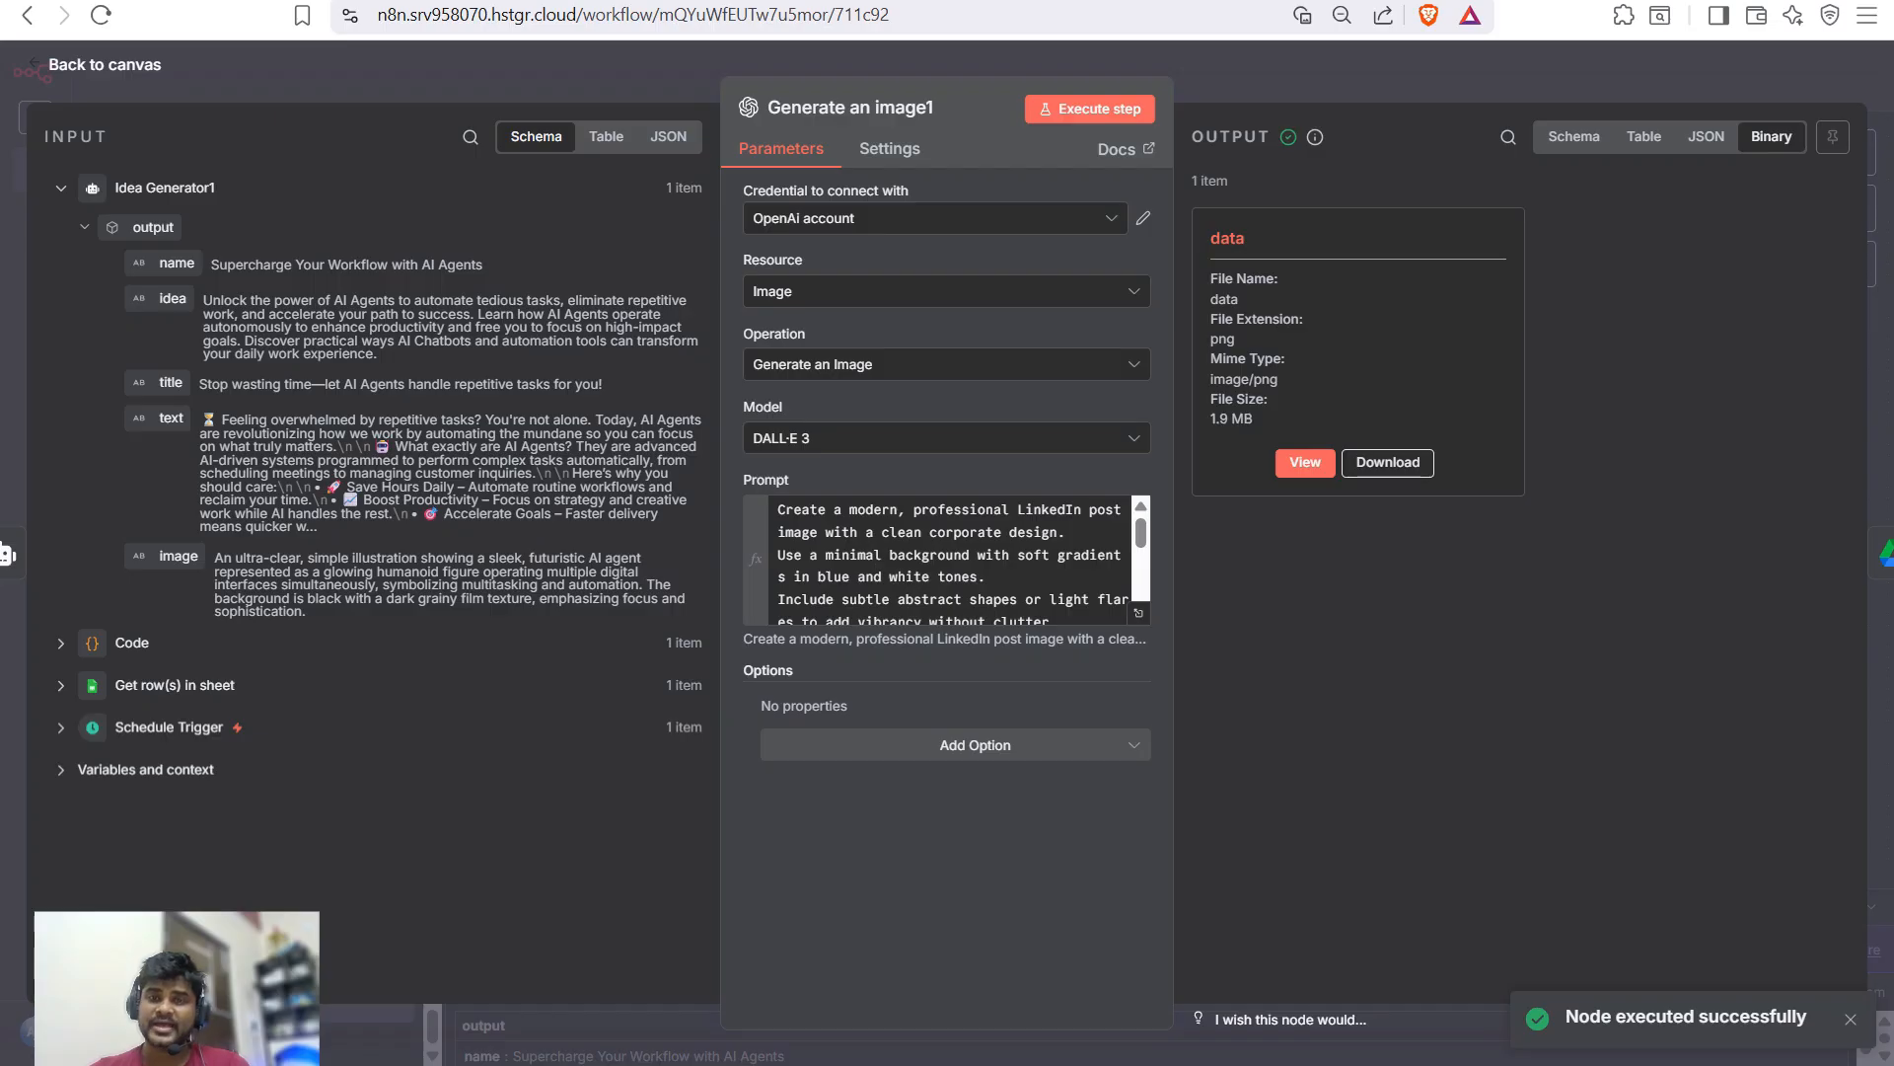
pyautogui.click(1304, 462)
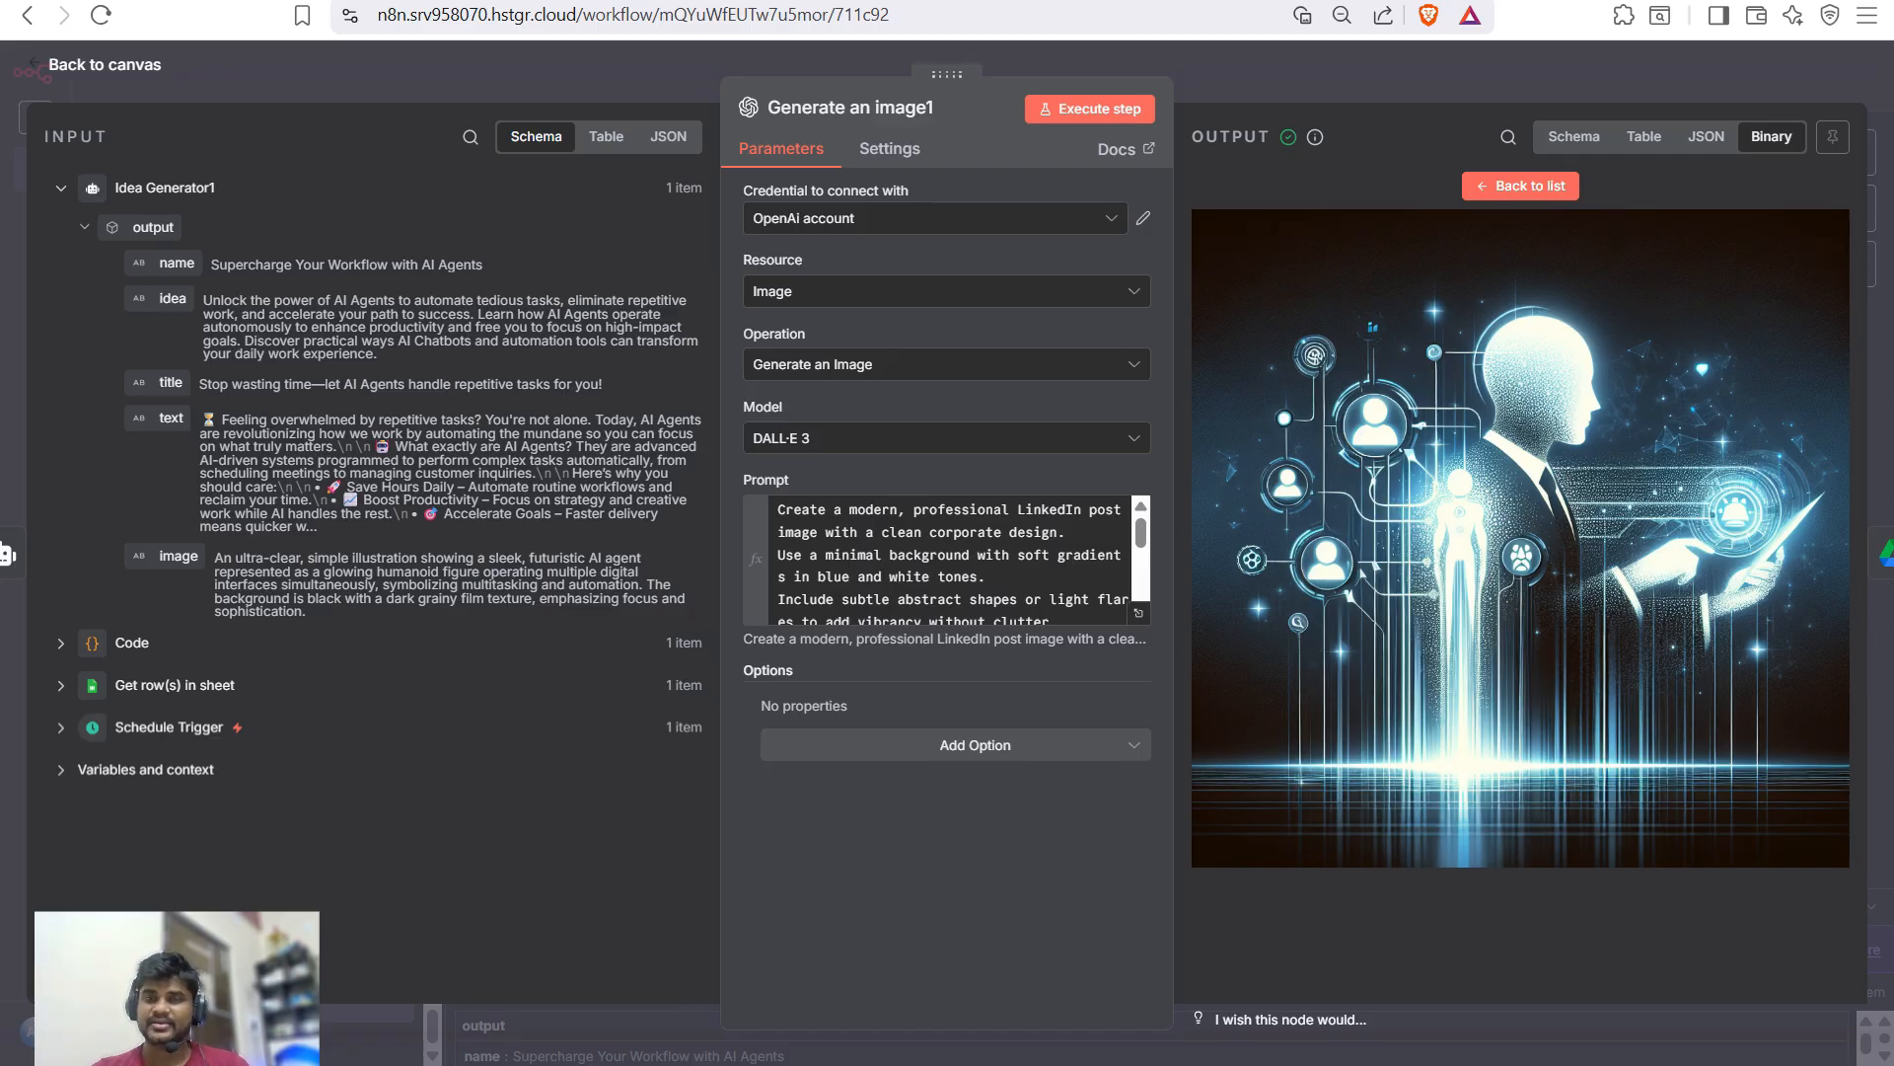
pyautogui.press('Escape')
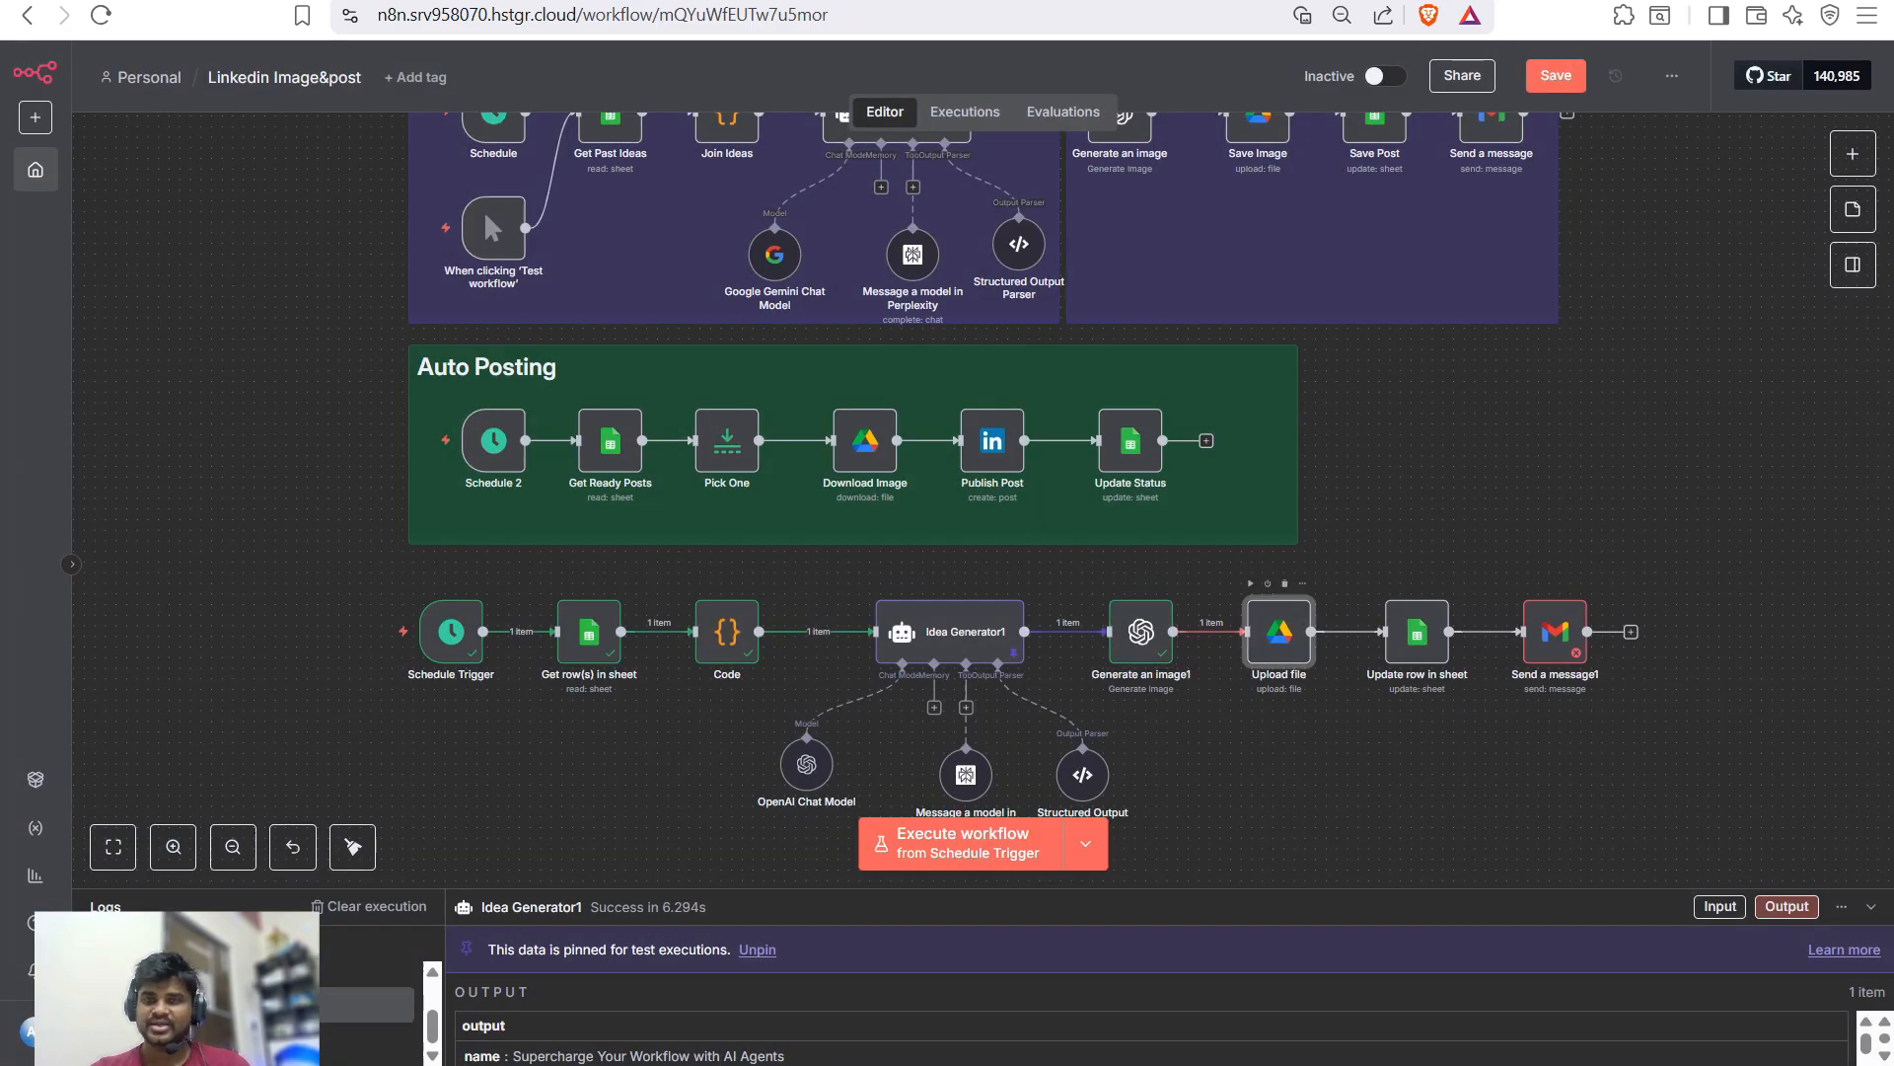
# - Run the Upload file node to save the PNG to Google Drive and inspect the returned file links
pyautogui.doubleClick(1278, 630)
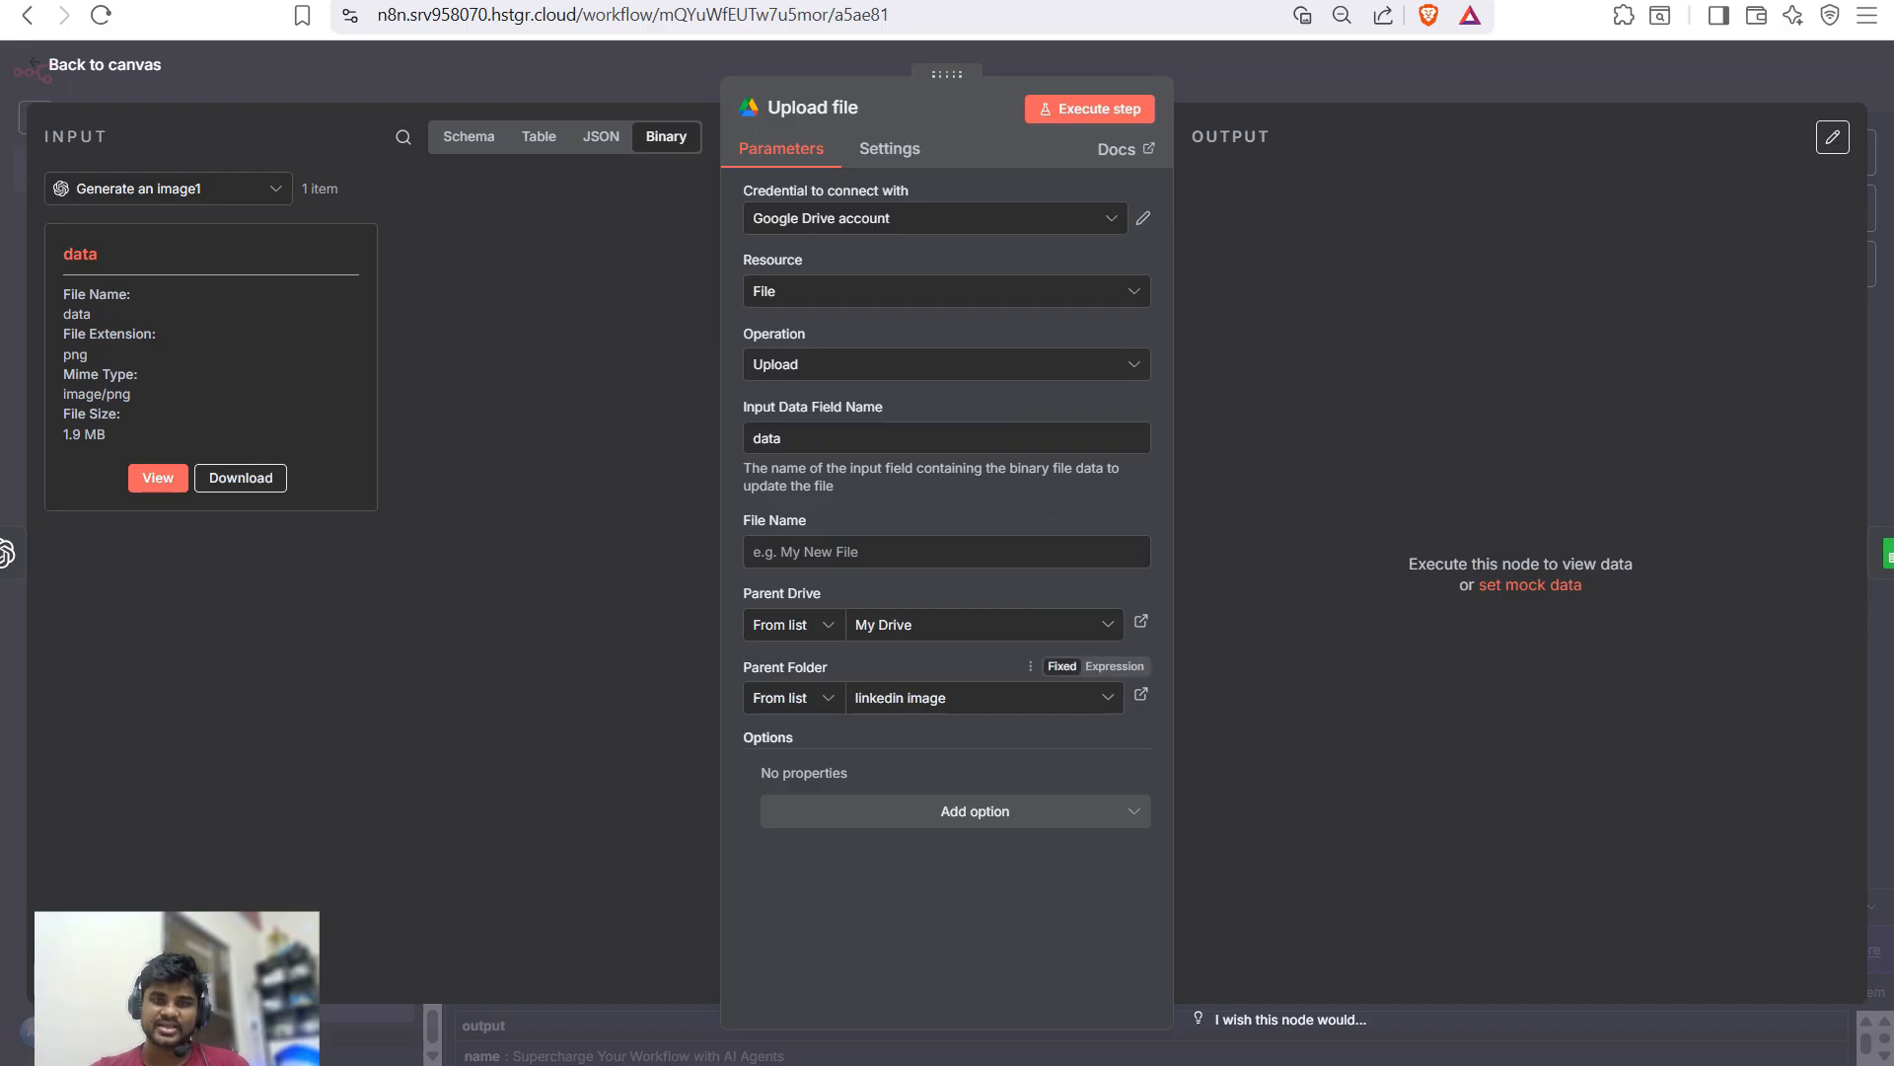
pyautogui.click(1089, 108)
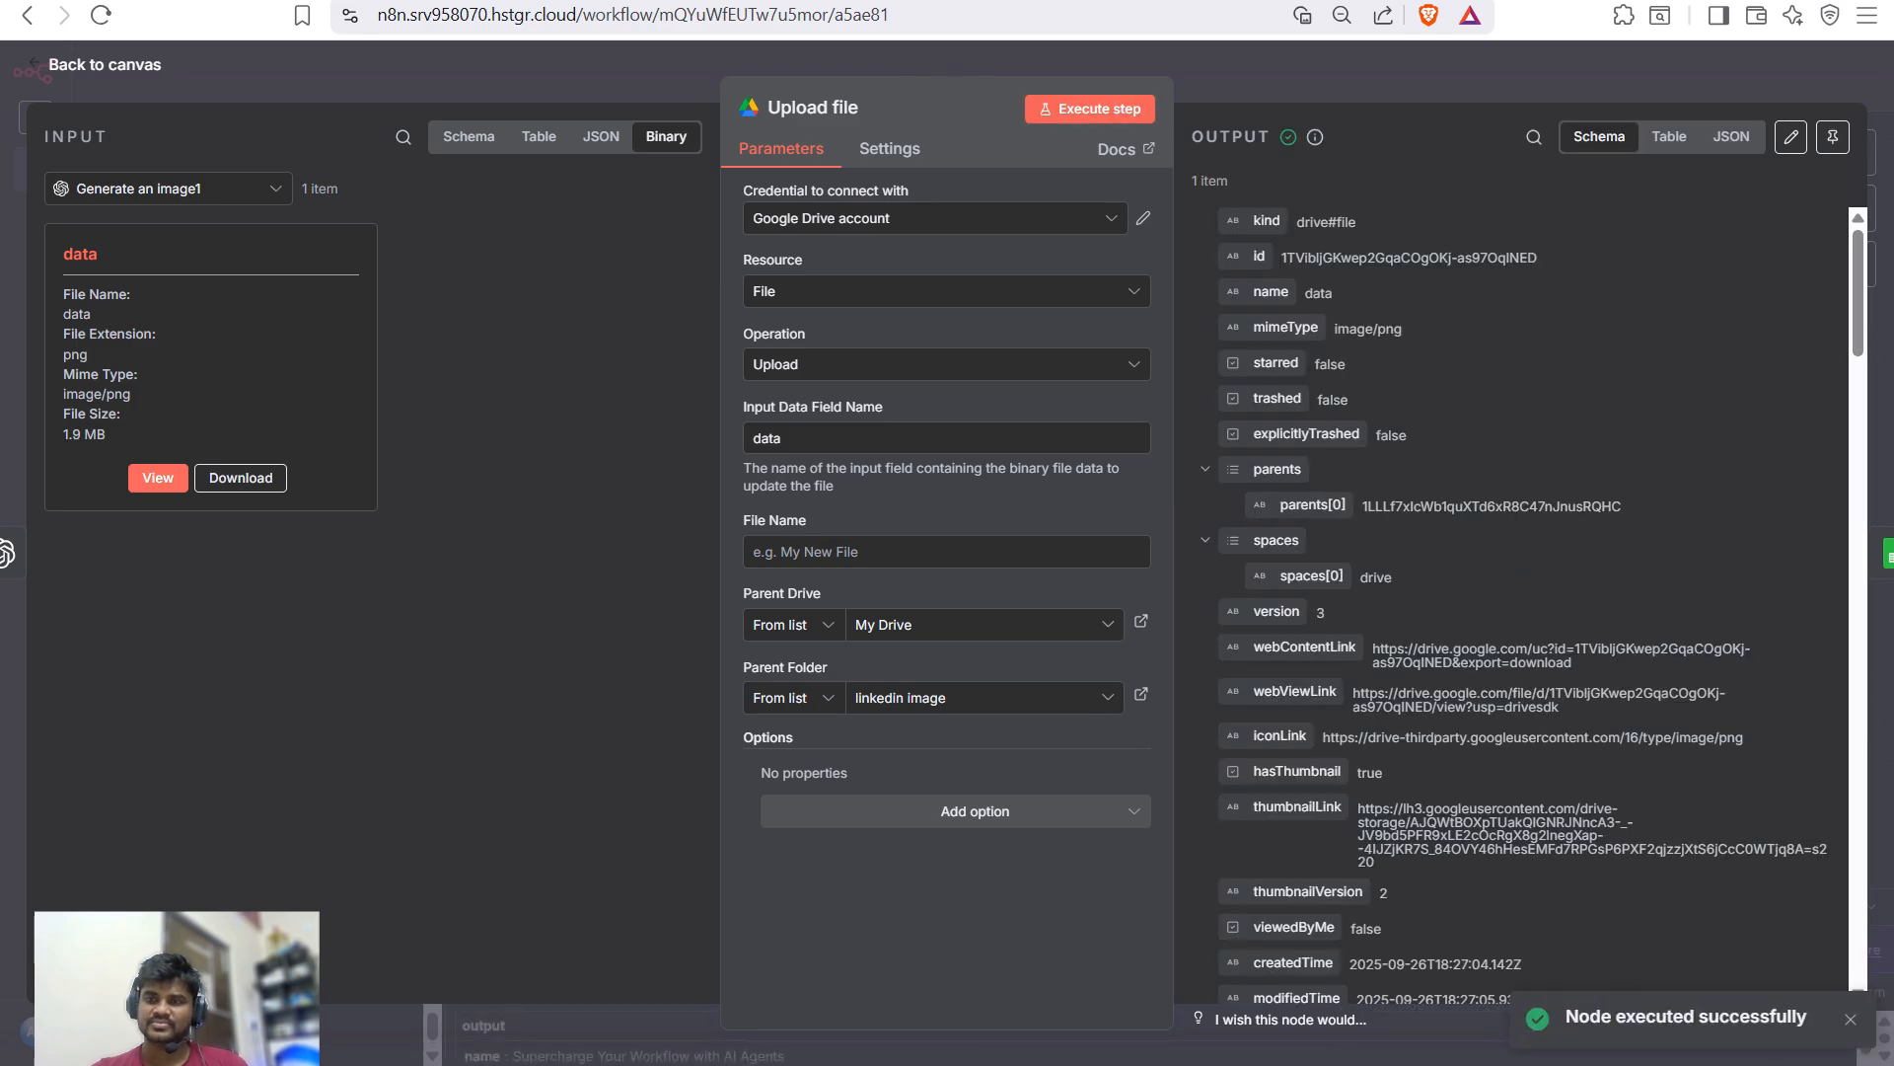
pyautogui.scroll(-10, 1519, 592)
pyautogui.scroll(5, 1520, 592)
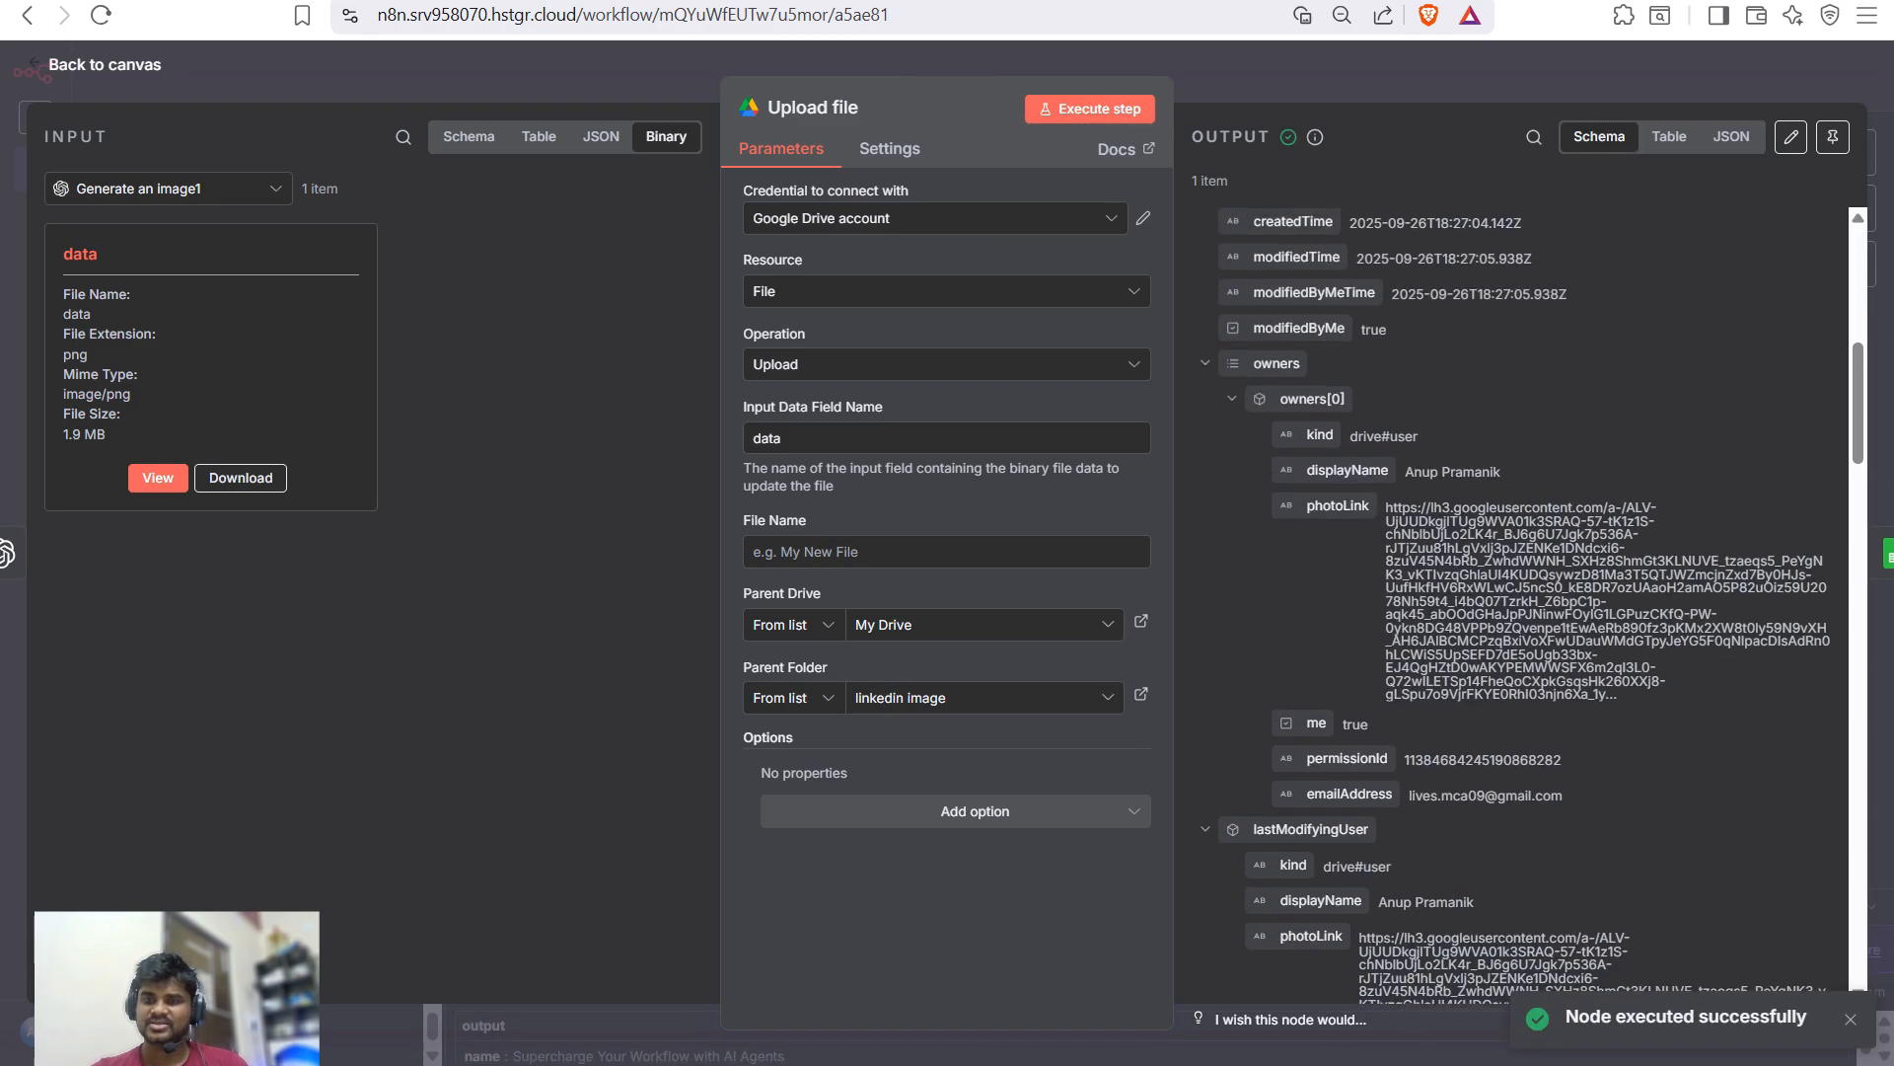
pyautogui.tripleClick(1509, 592)
pyautogui.scroll(-4, 1519, 592)
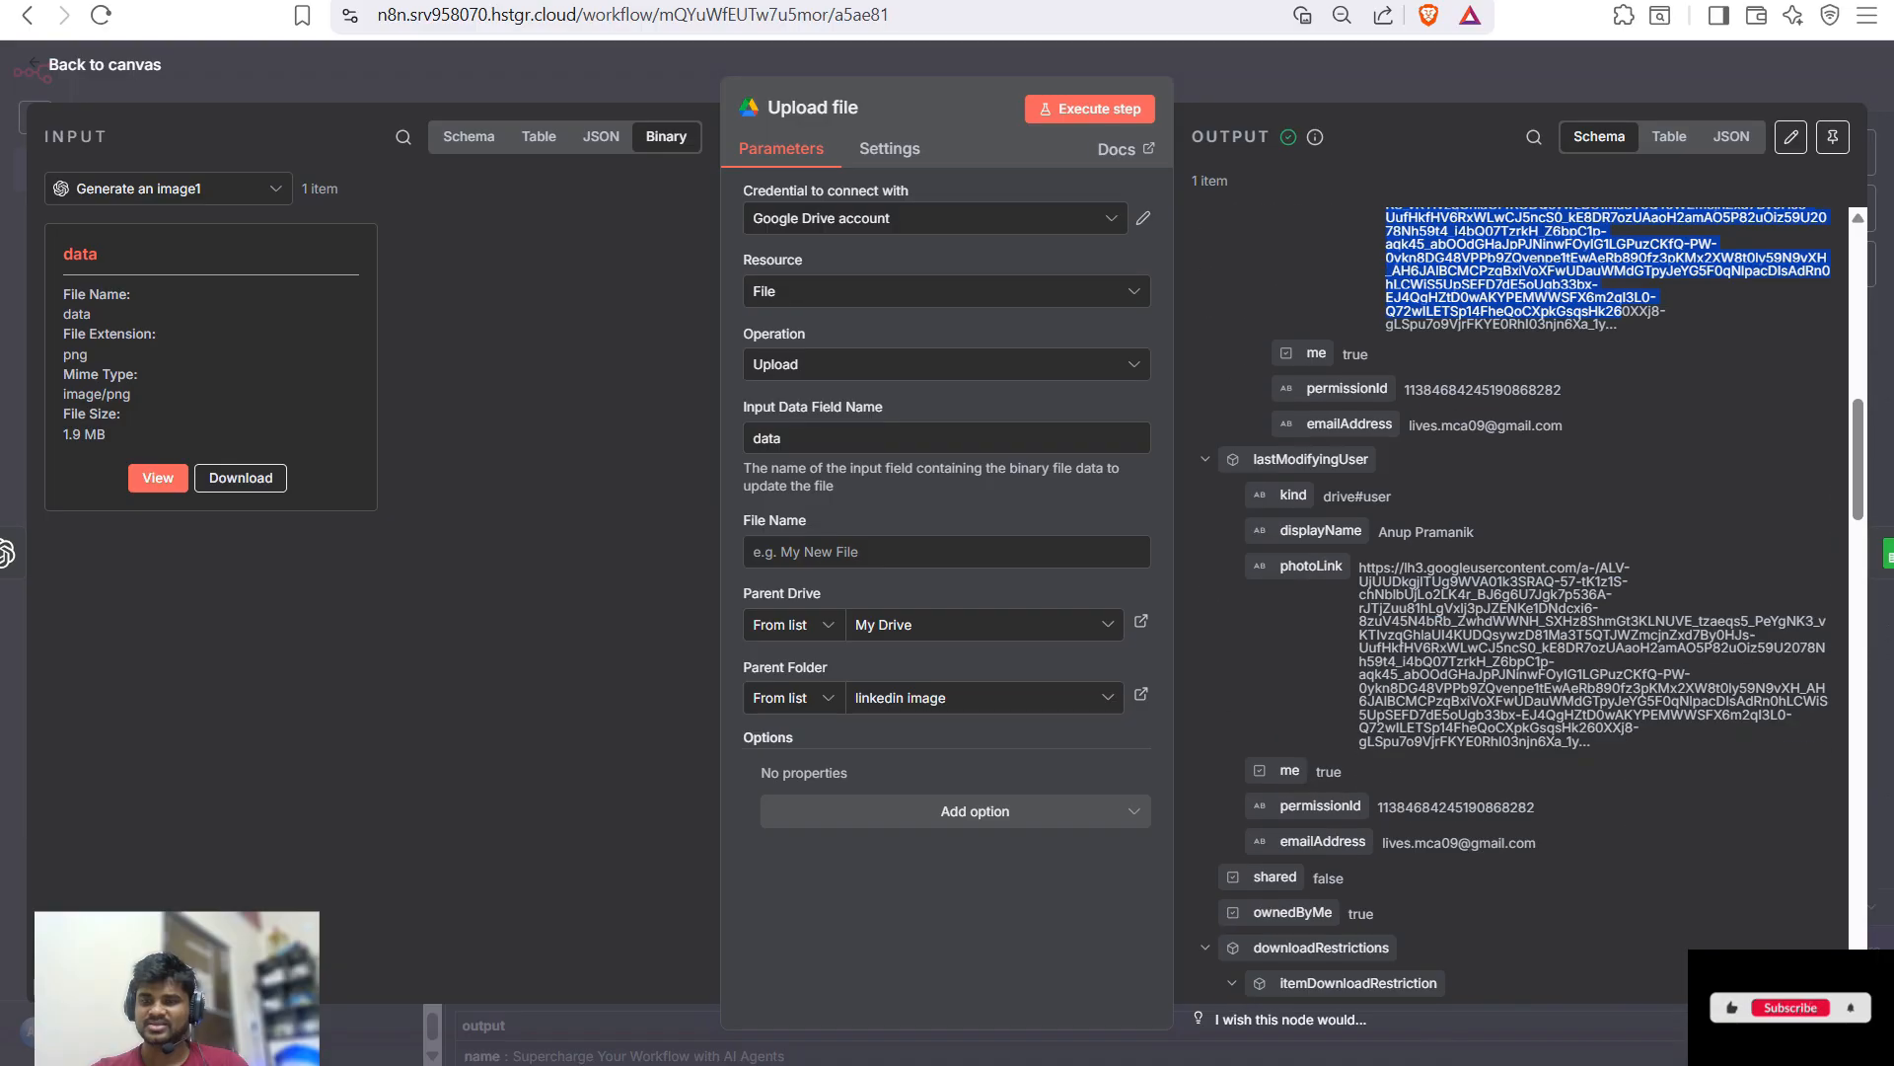
pyautogui.tripleClick(1579, 652)
pyautogui.scroll(-5, 1520, 592)
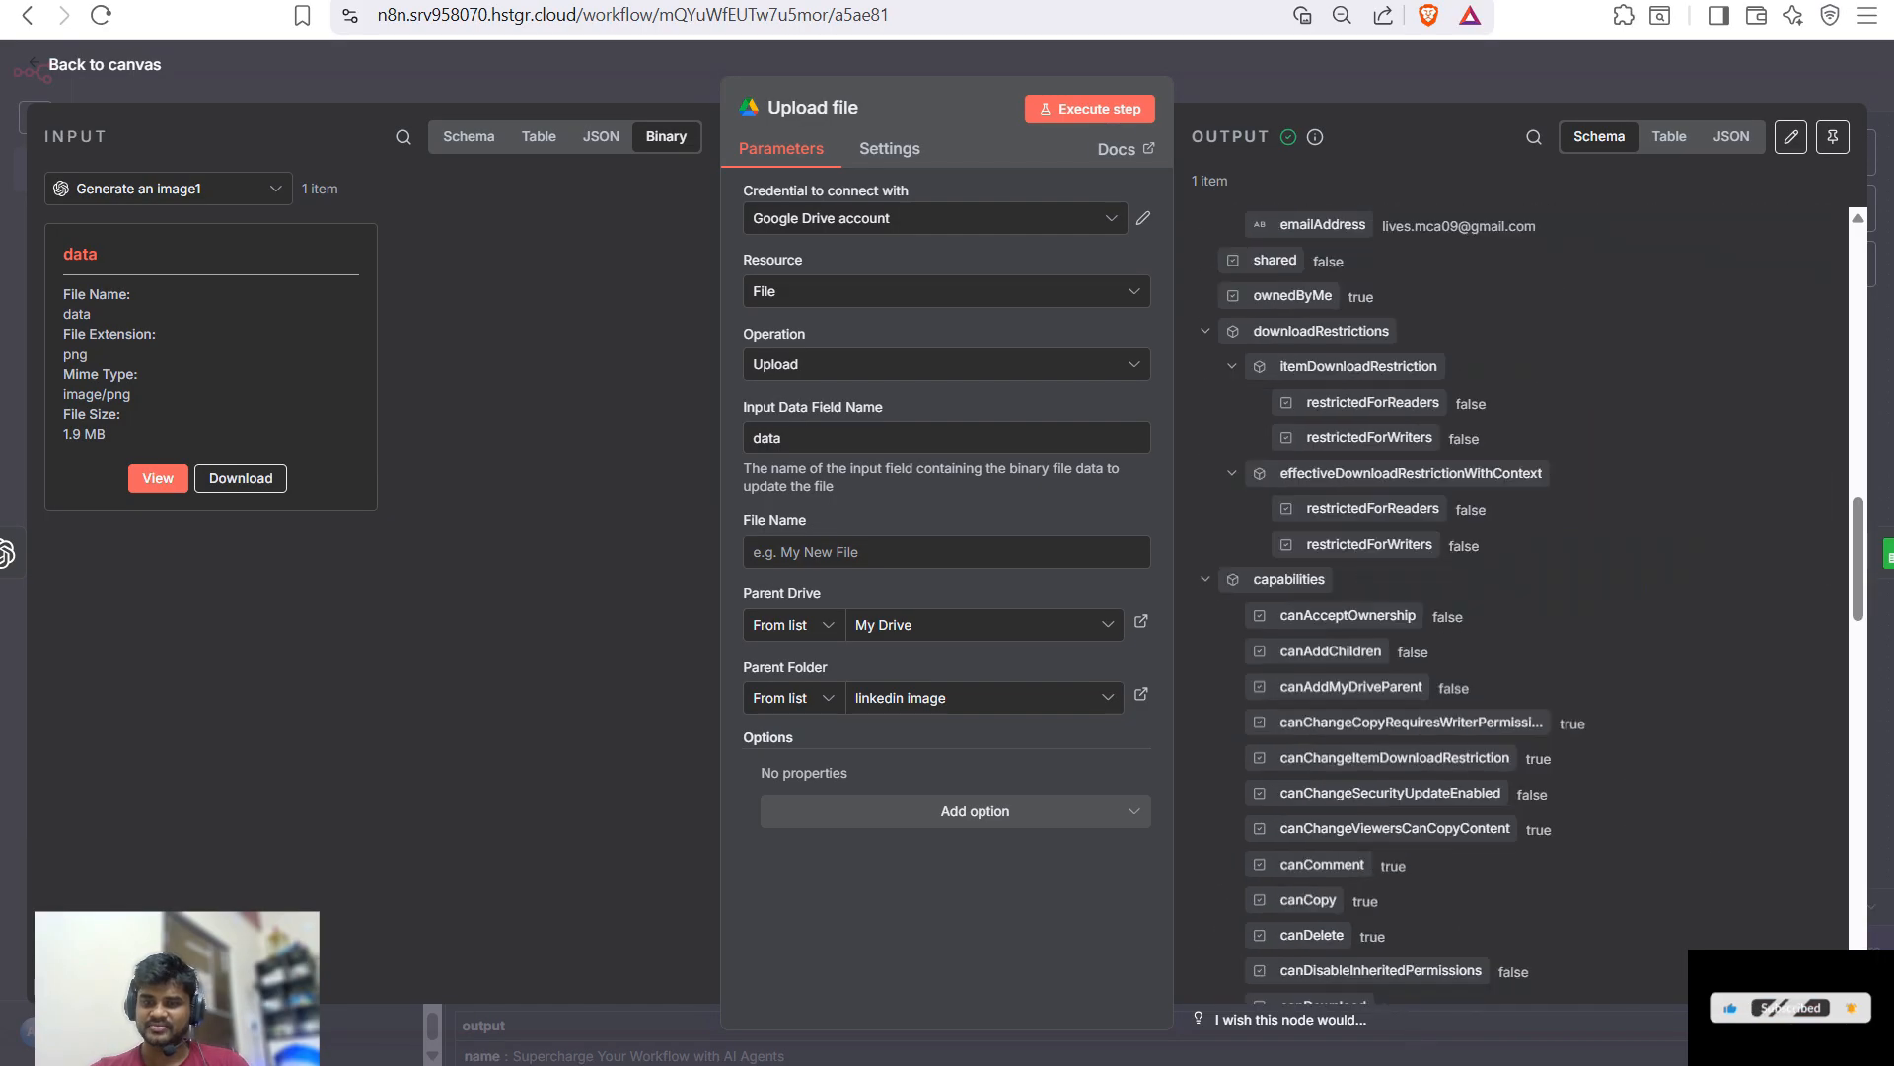
pyautogui.hotkey('ctrl', 'alt', 'shift', 'Right')
pyautogui.hotkey('ctrl', 'Tab')
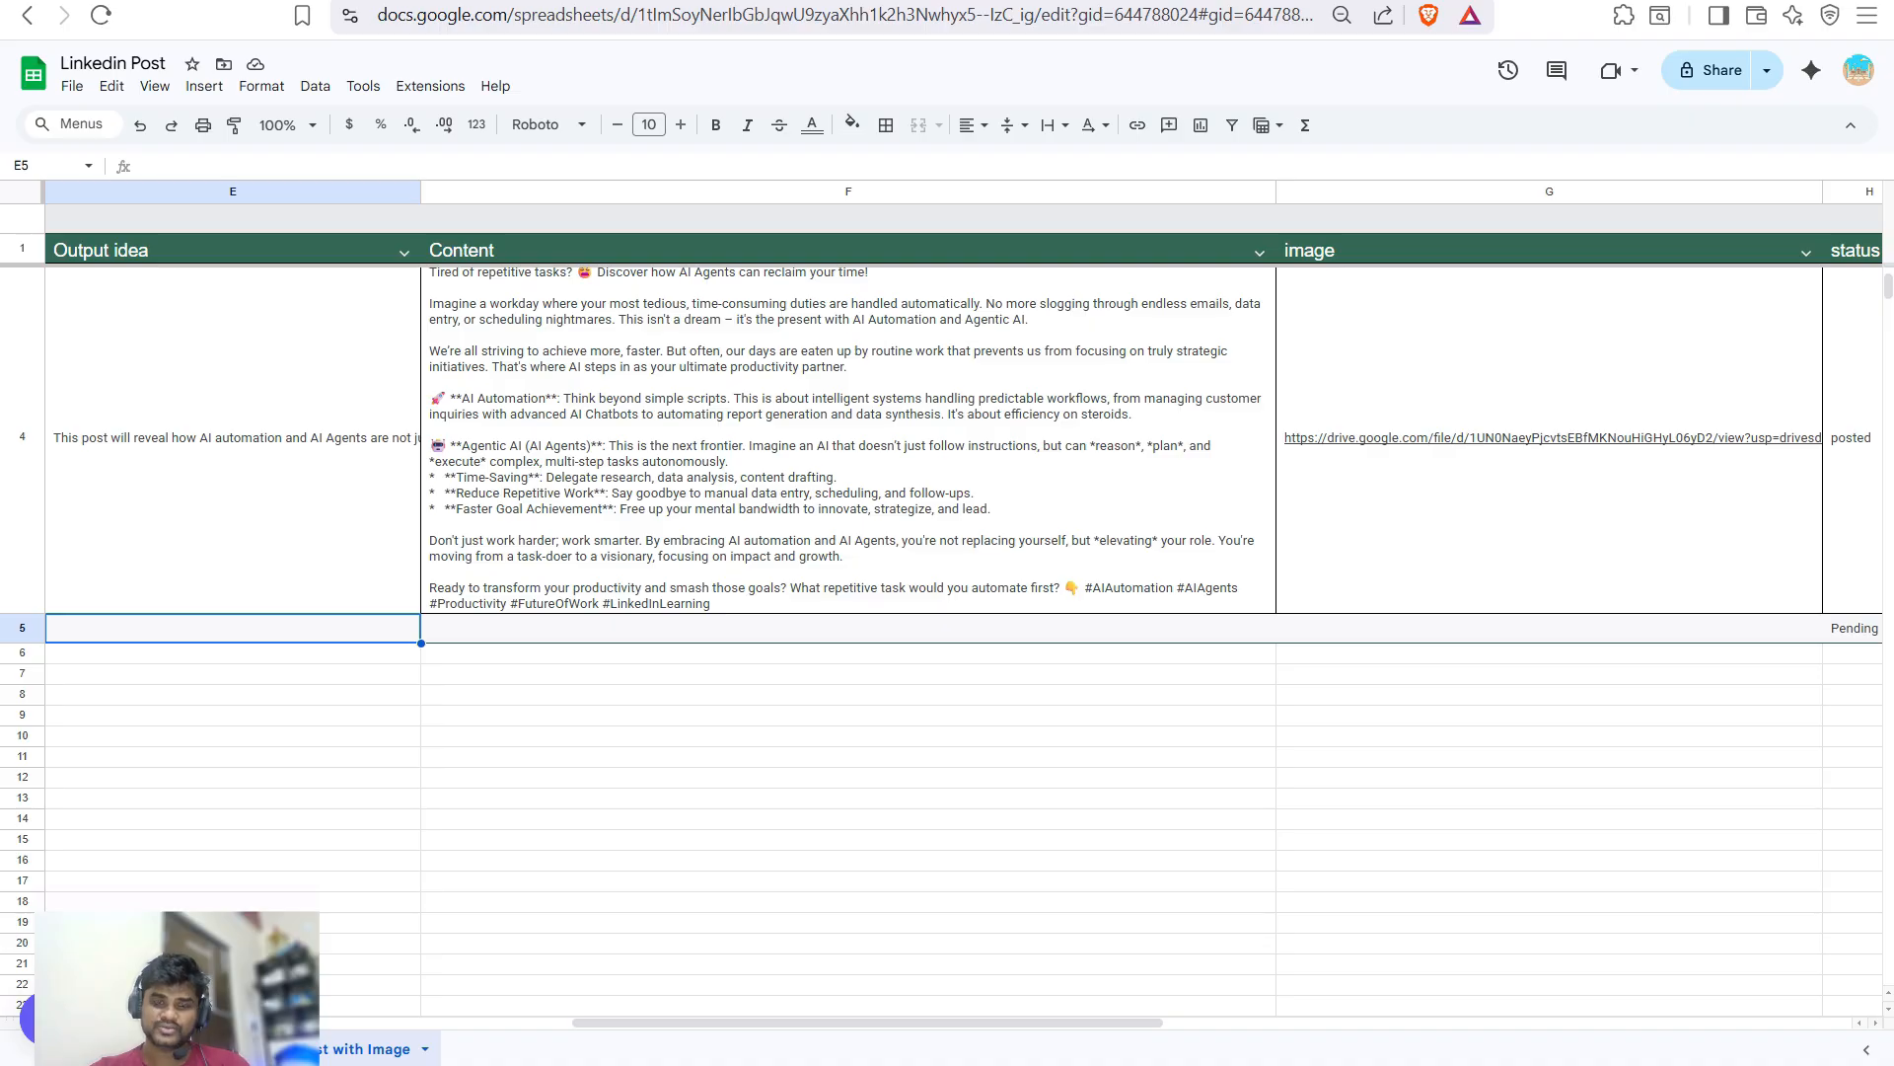
pyautogui.press('Left')
pyautogui.press('Left')
pyautogui.press('Right')
pyautogui.press('Right')
pyautogui.press('Right')
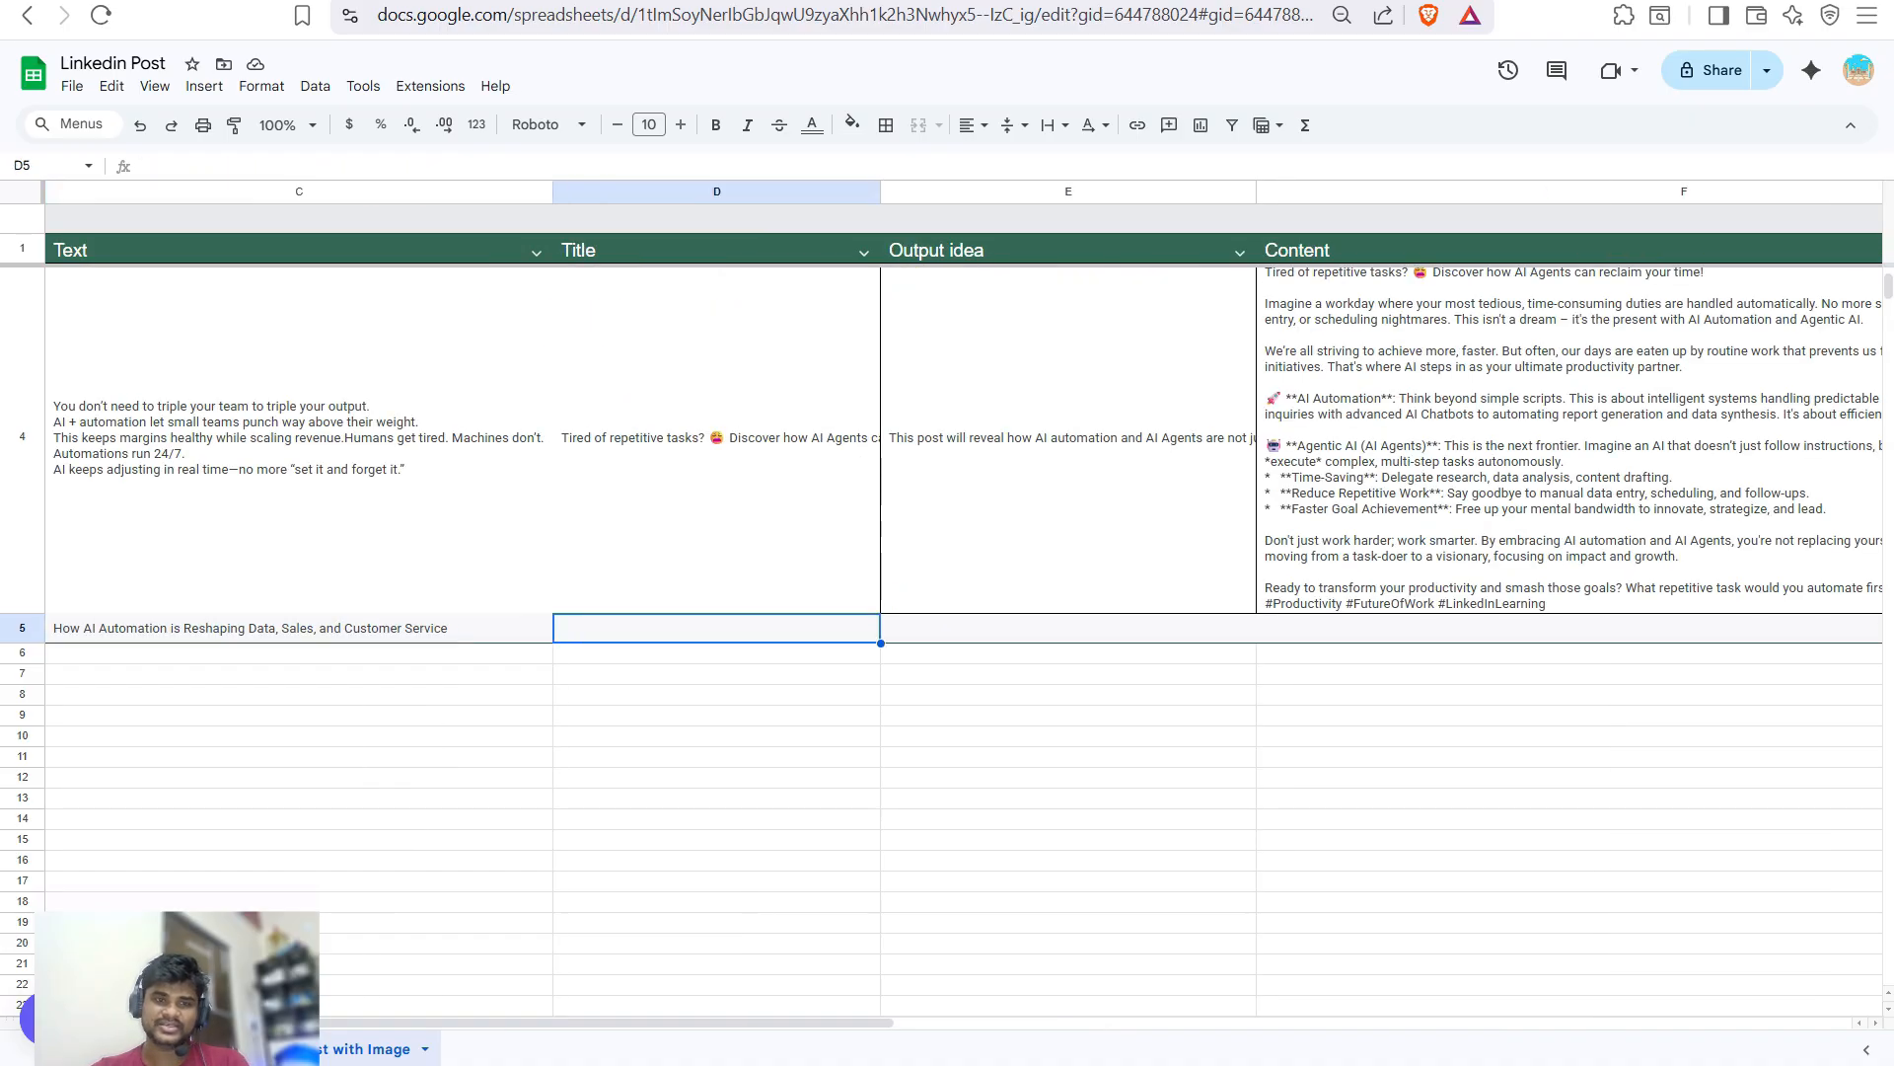
pyautogui.press('Right')
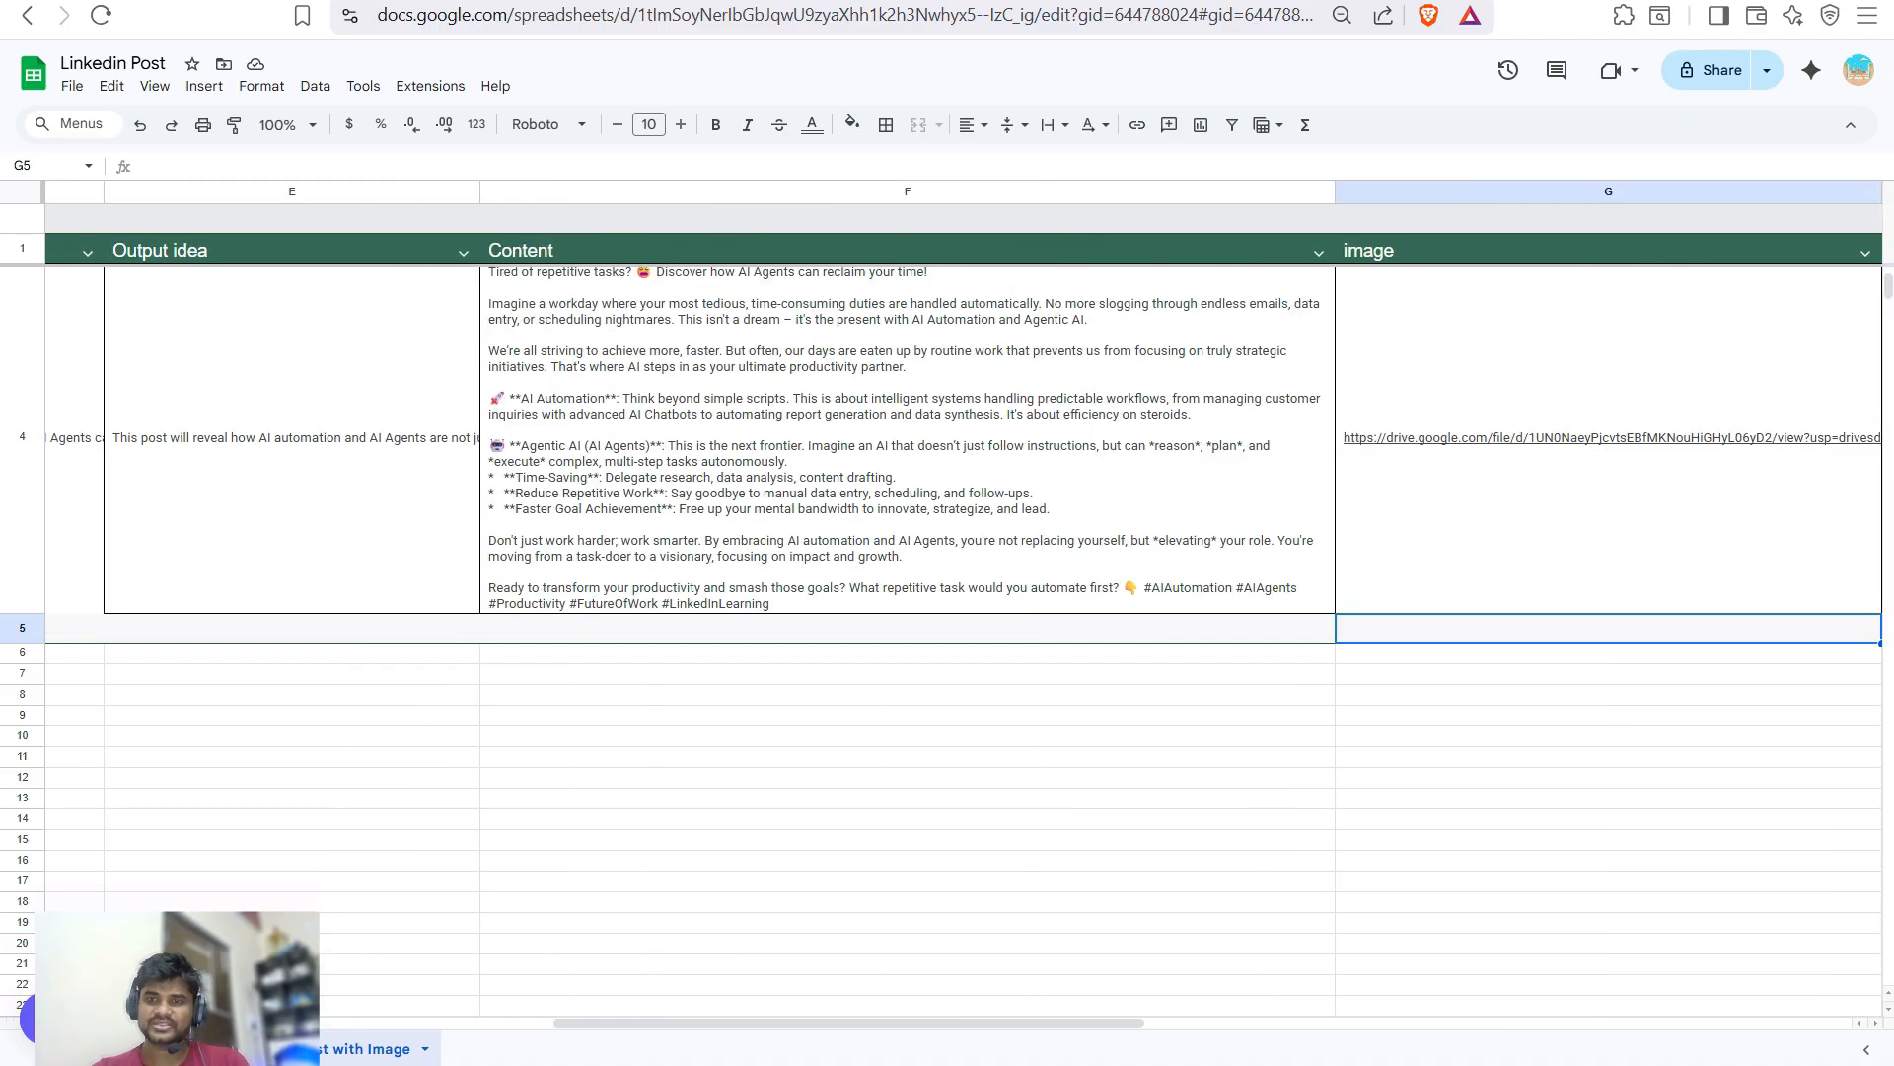
pyautogui.hotkey('ctrl', 'Tab')
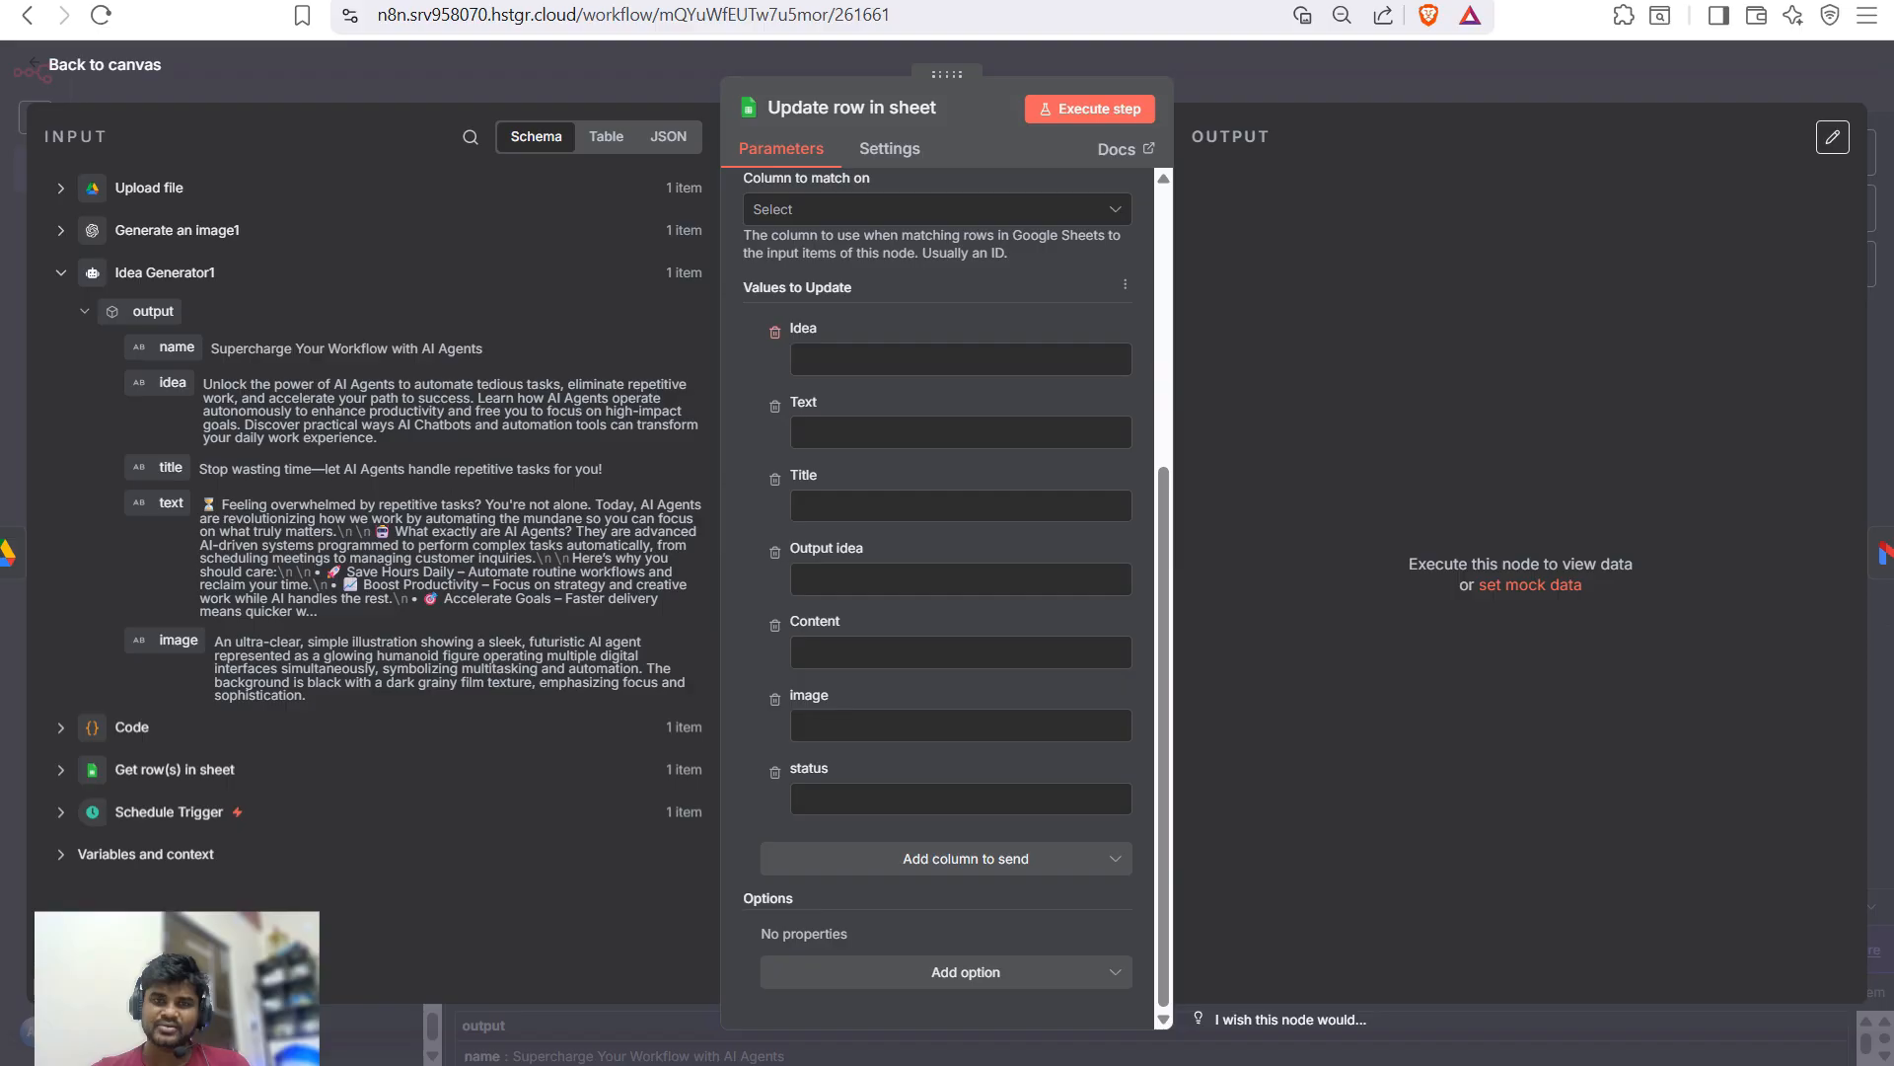
# - Remove the Idea and Text columns and map the generated title, idea and post text into Title, Output idea and Content
pyautogui.click(775, 332)
pyautogui.click(775, 409)
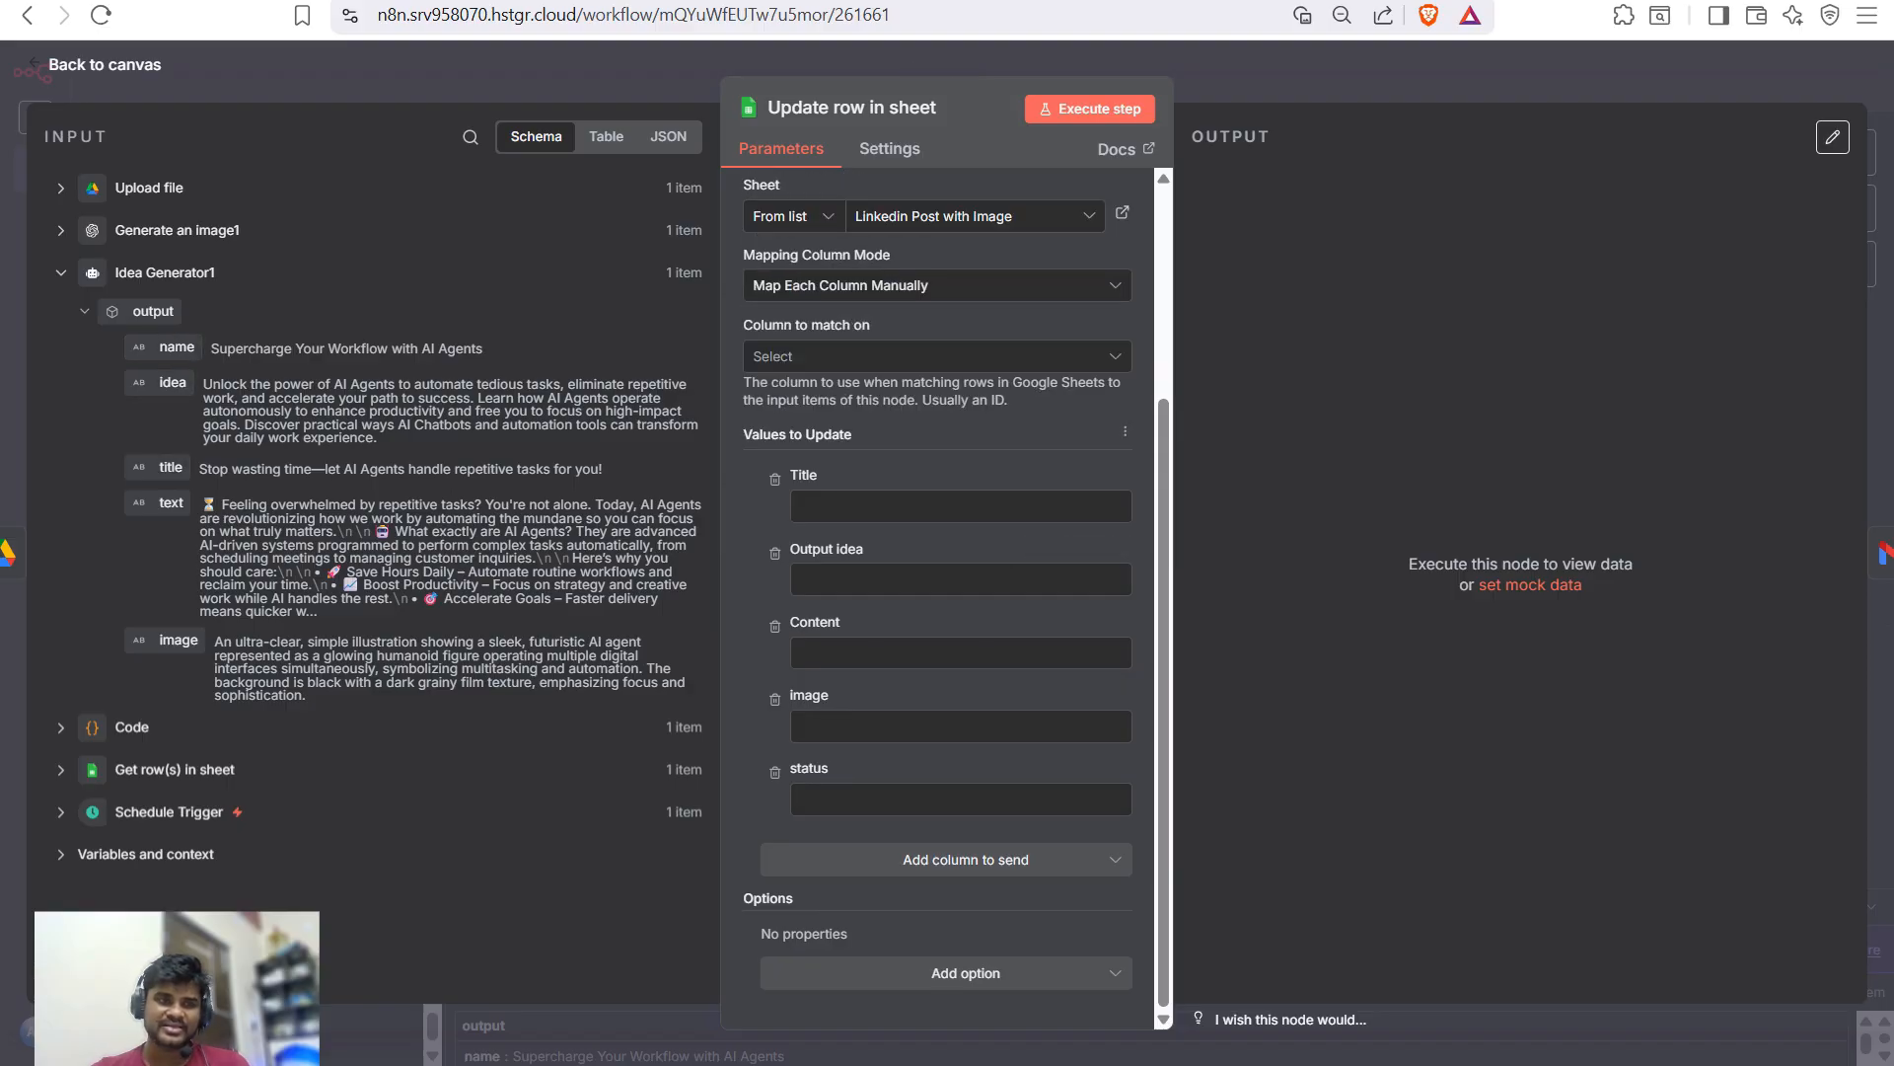
pyautogui.click(962, 506)
pyautogui.moveTo(171, 466); pyautogui.dragTo(962, 507)
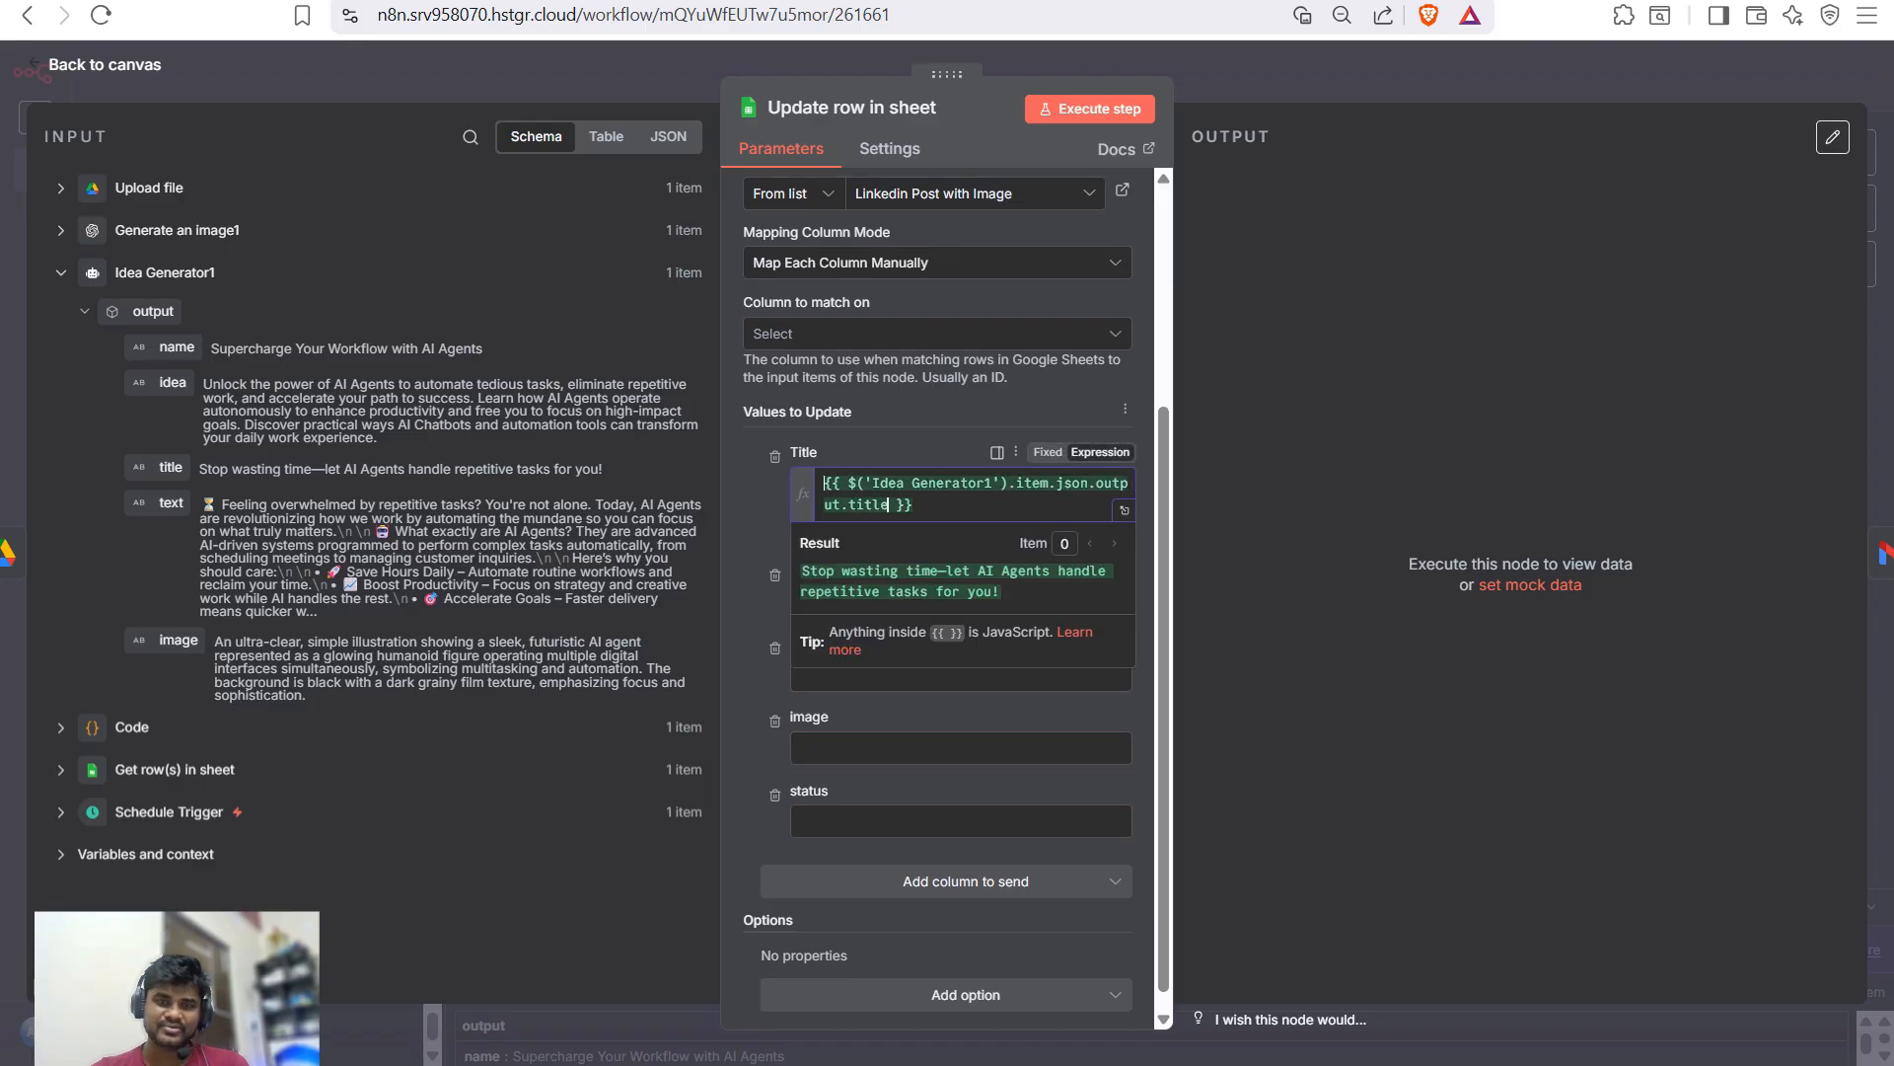
pyautogui.click(163, 467)
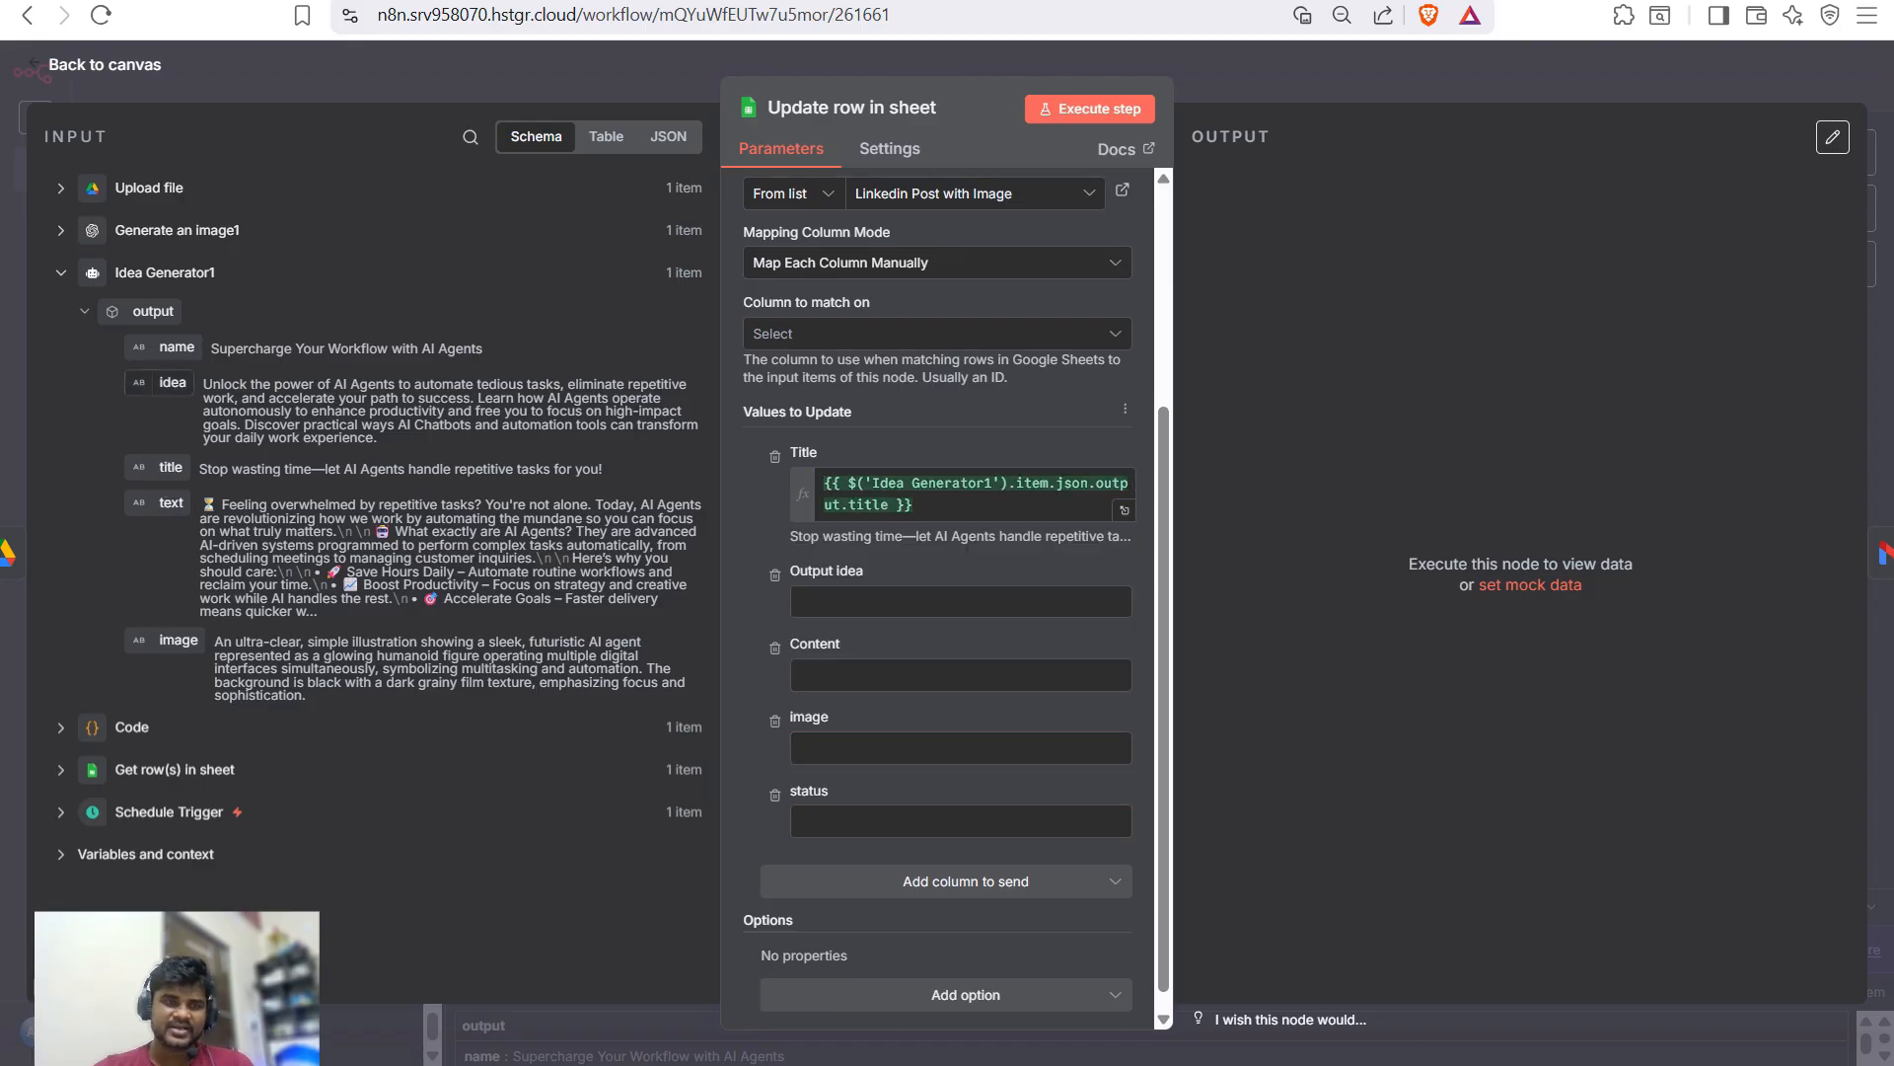
pyautogui.click(962, 601)
pyautogui.moveTo(172, 381); pyautogui.dragTo(962, 601)
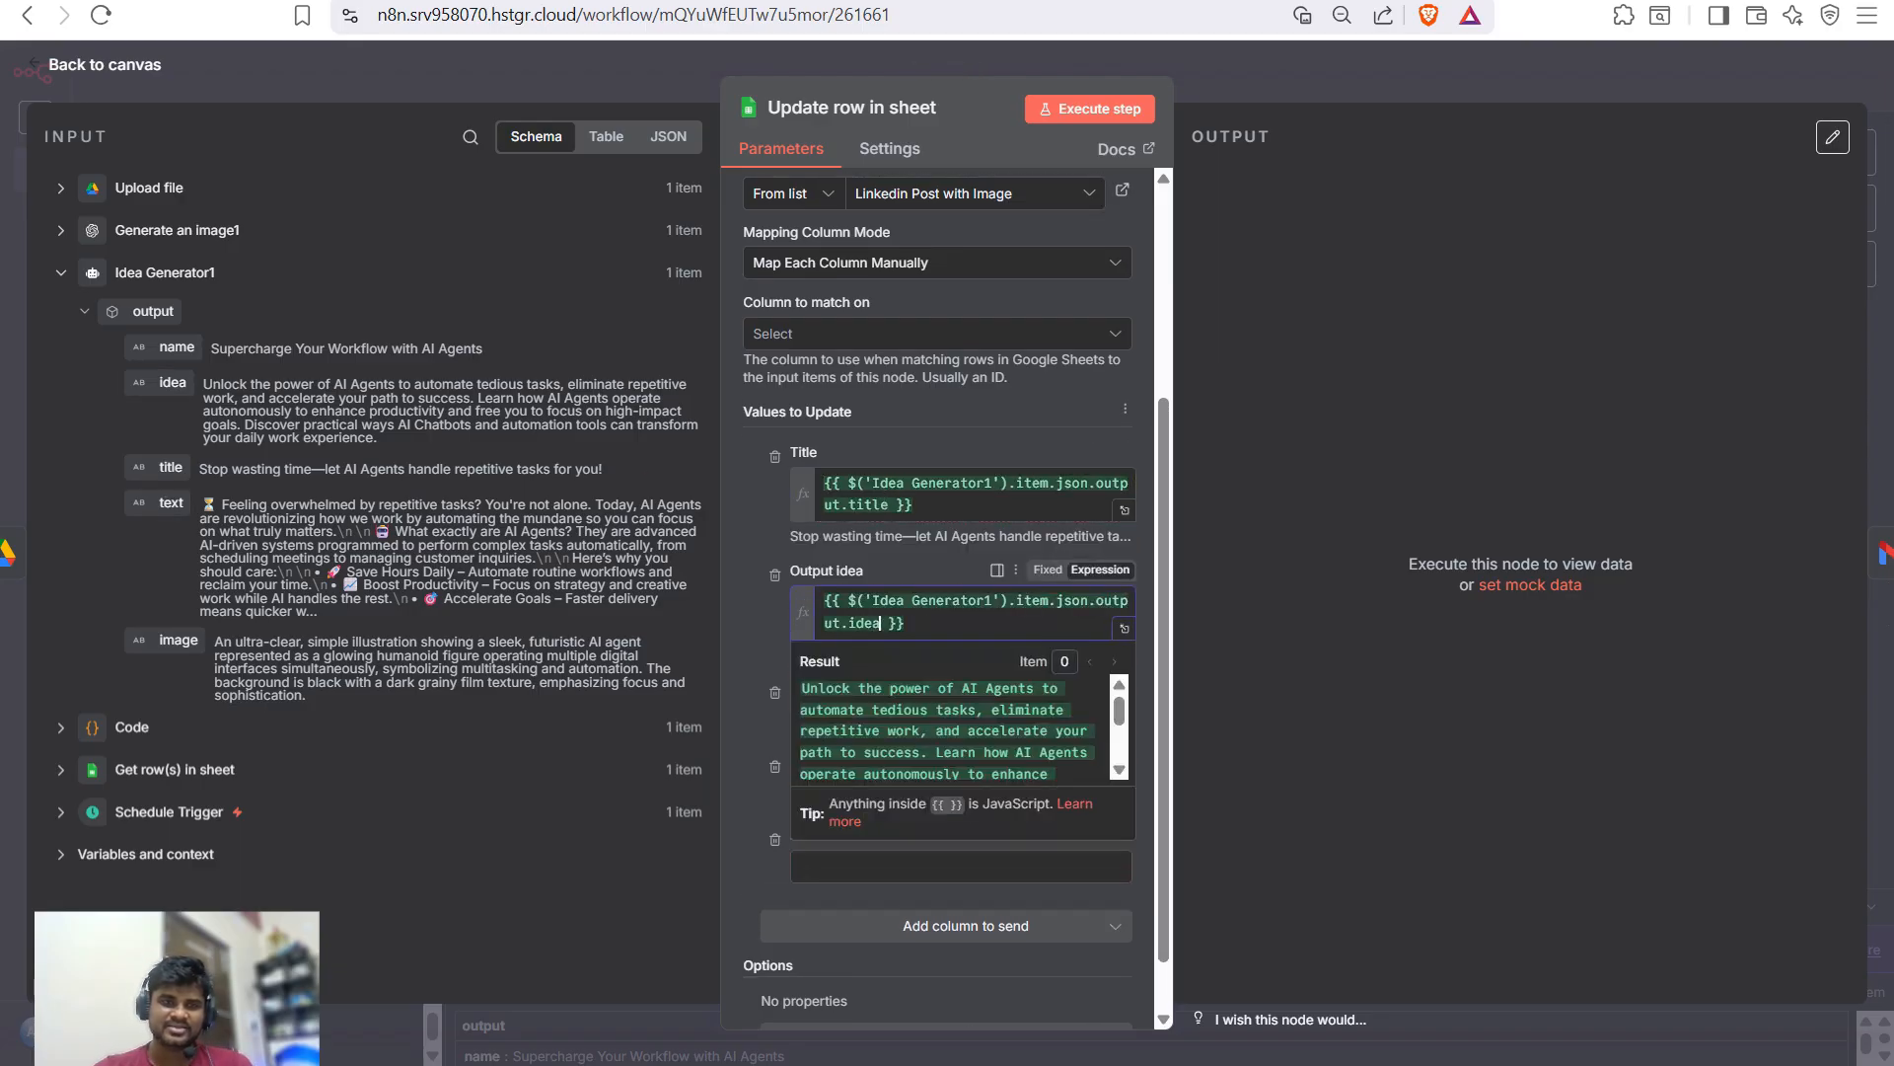
pyautogui.moveTo(171, 502); pyautogui.dragTo(833, 725)
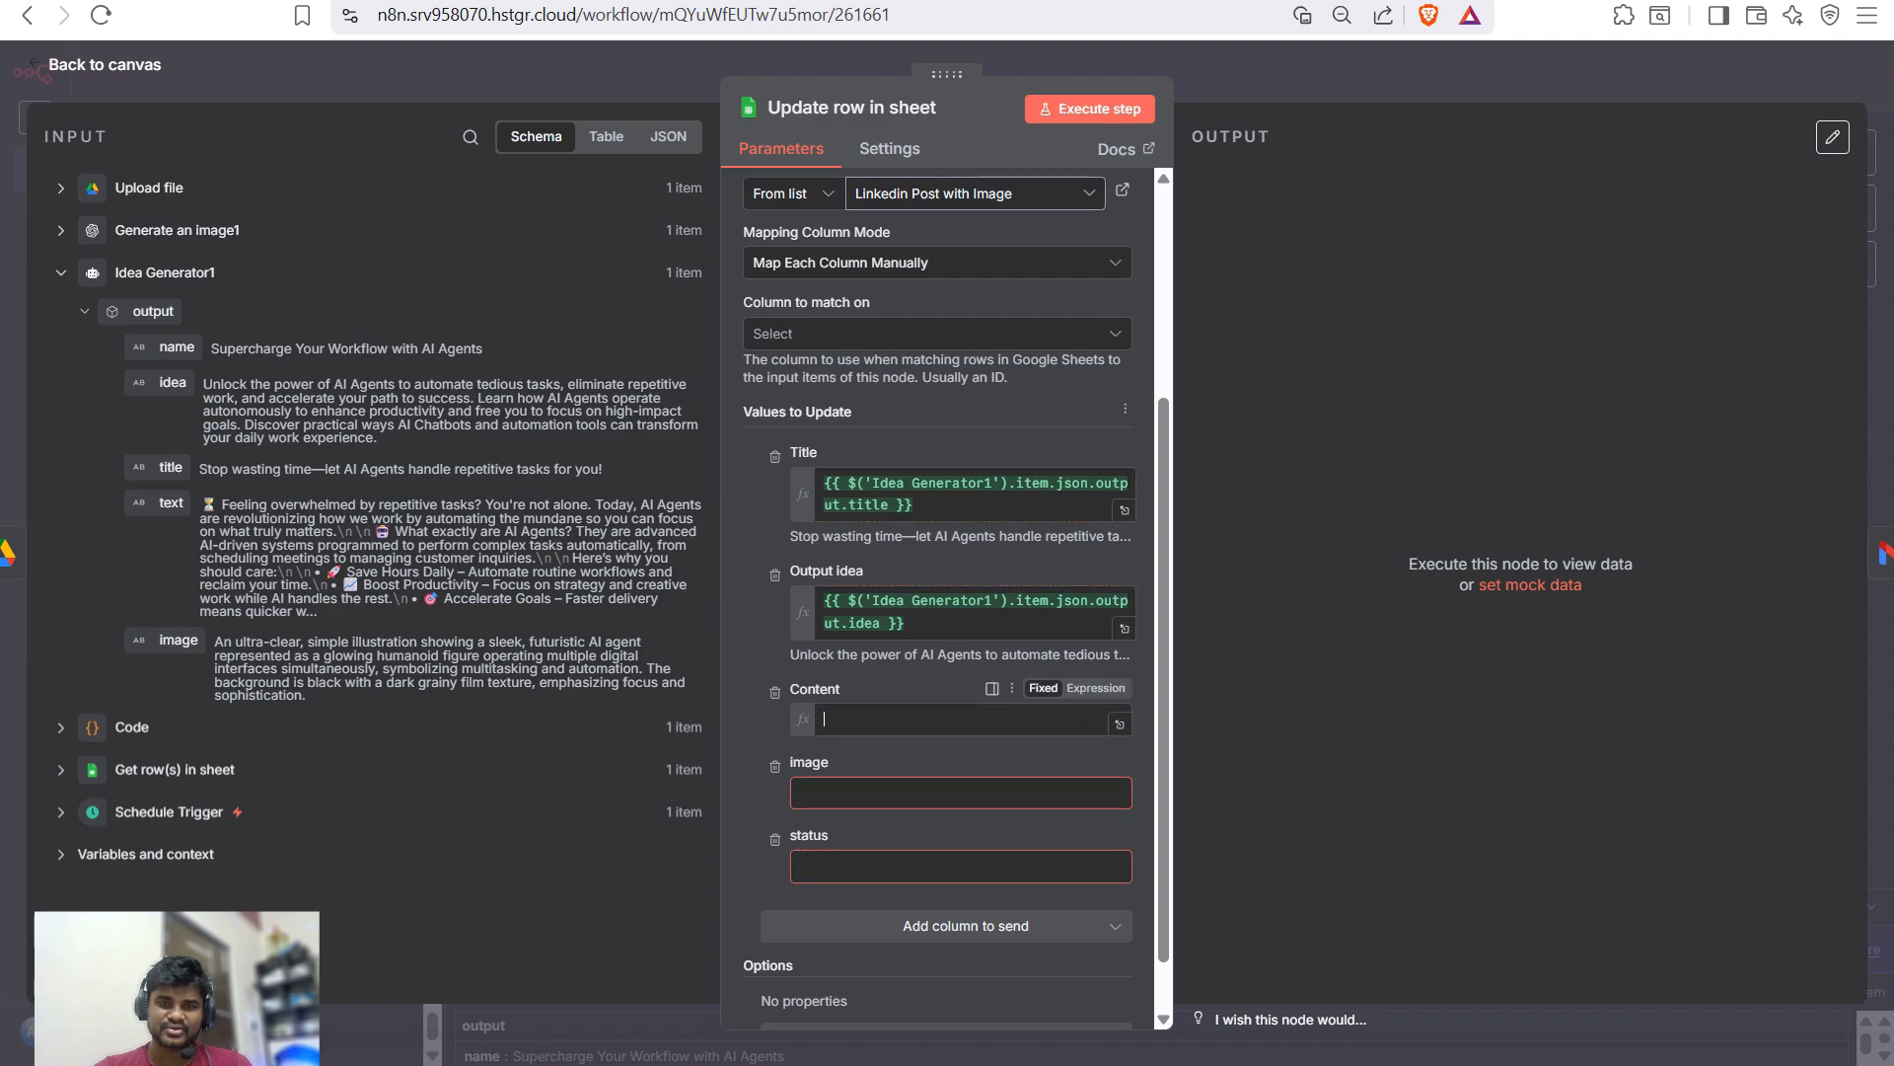
pyautogui.click(60, 187)
# - Map the Drive download link into image, set status to 'Ready to post', and test-run the step
pyautogui.scroll(-3, 355, 553)
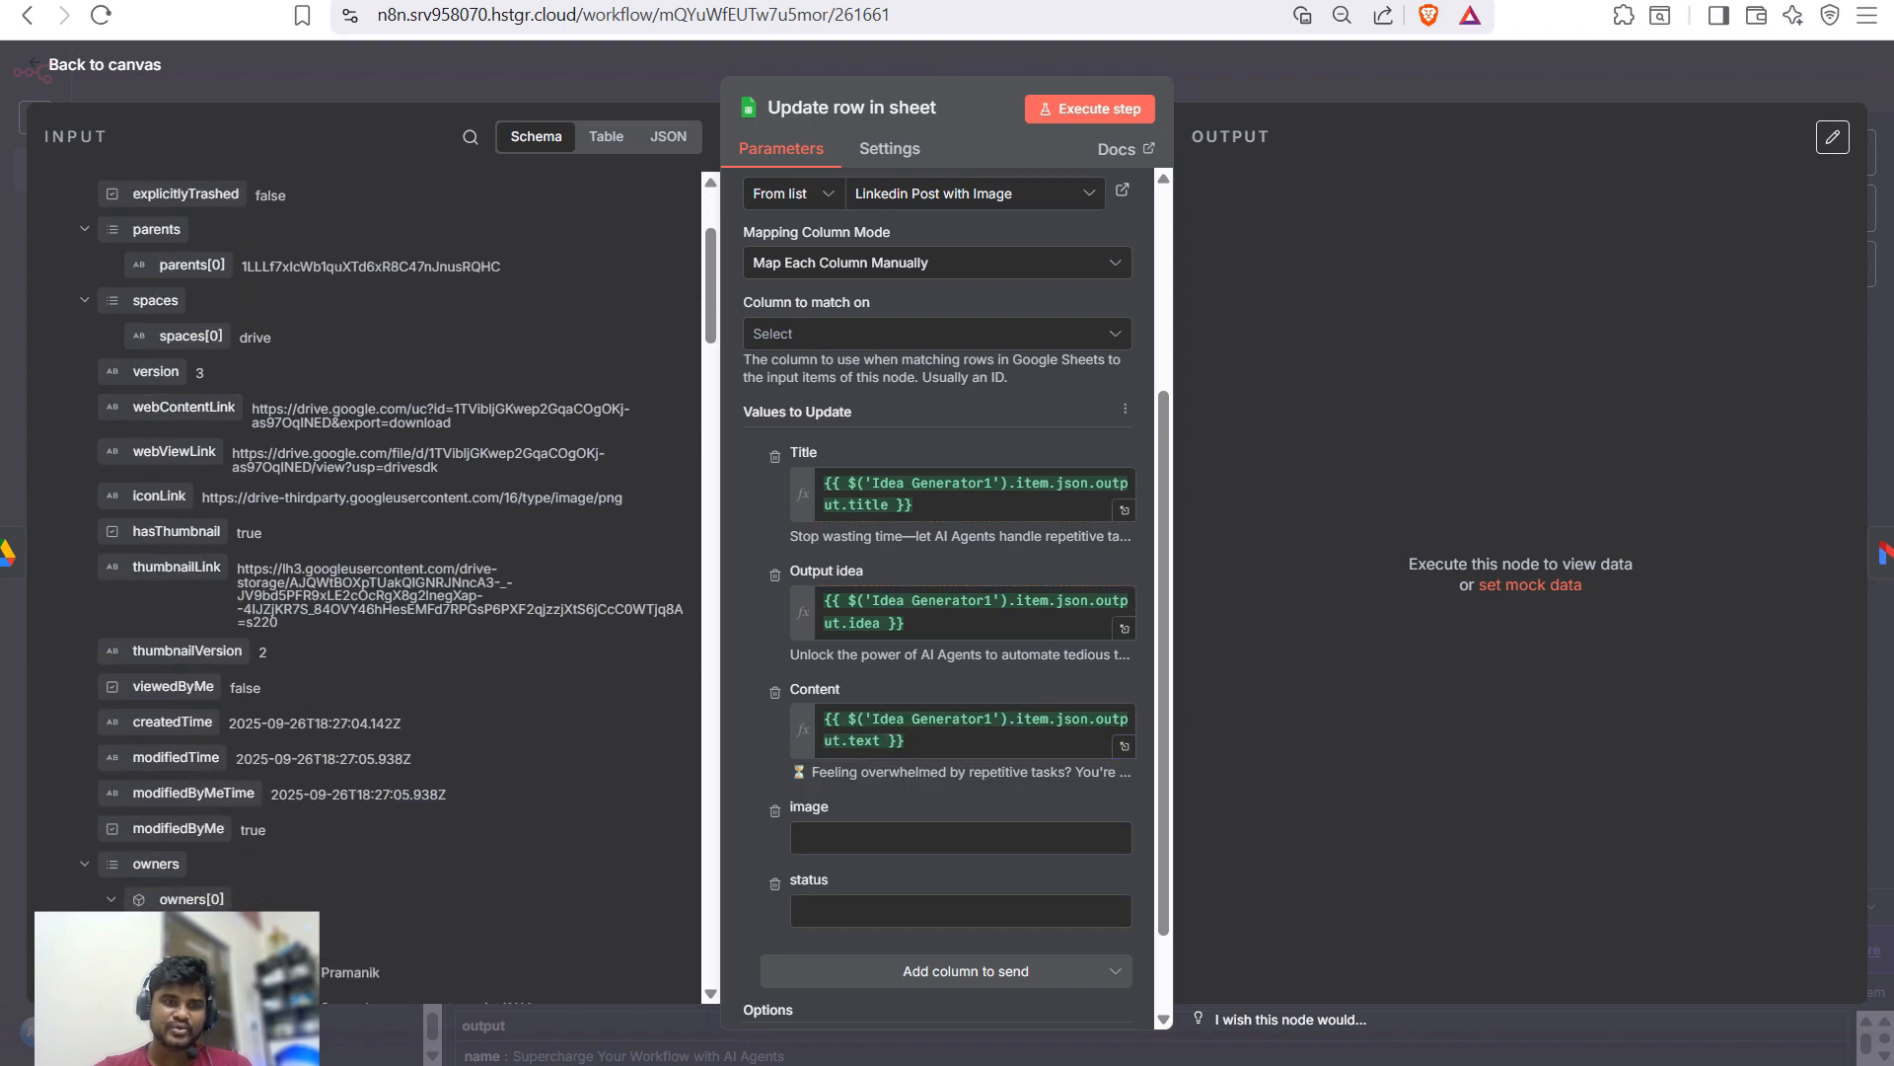
pyautogui.moveTo(183, 406); pyautogui.dragTo(986, 838)
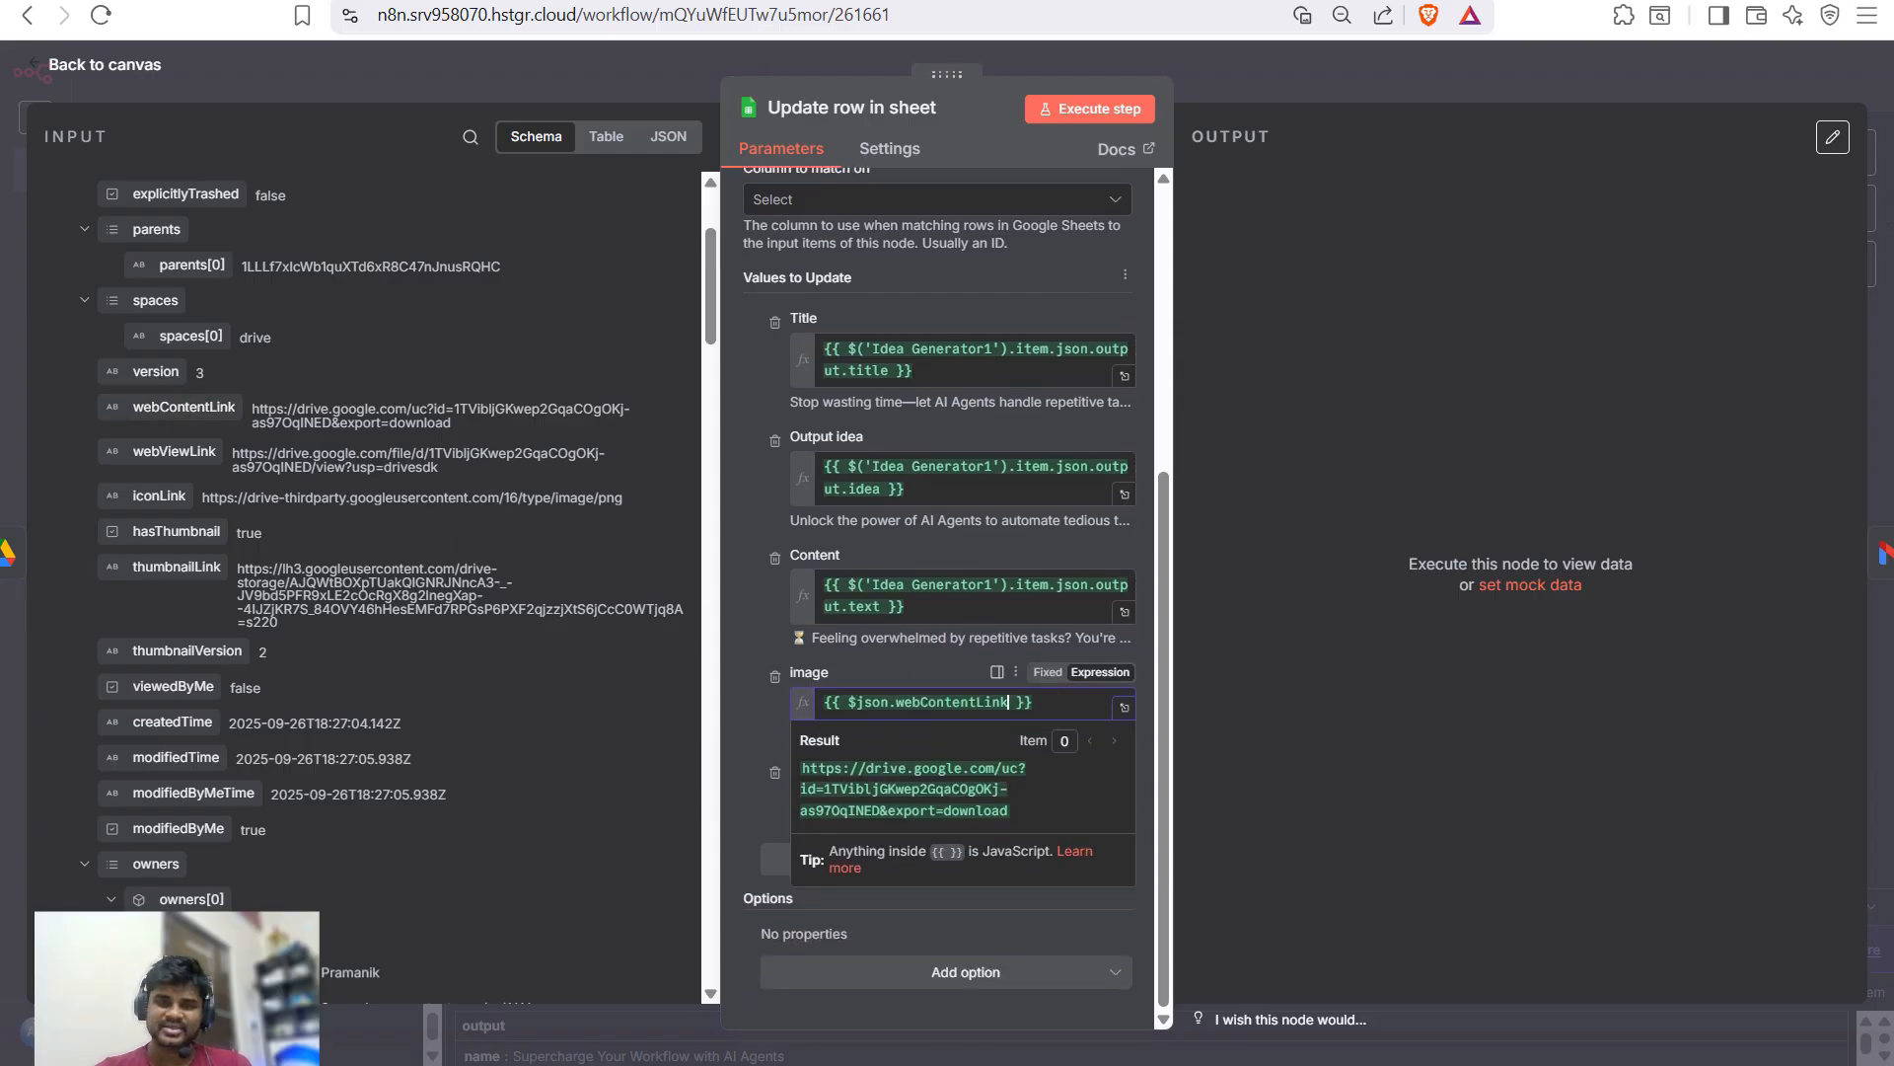
pyautogui.click(977, 760)
pyautogui.click(953, 799)
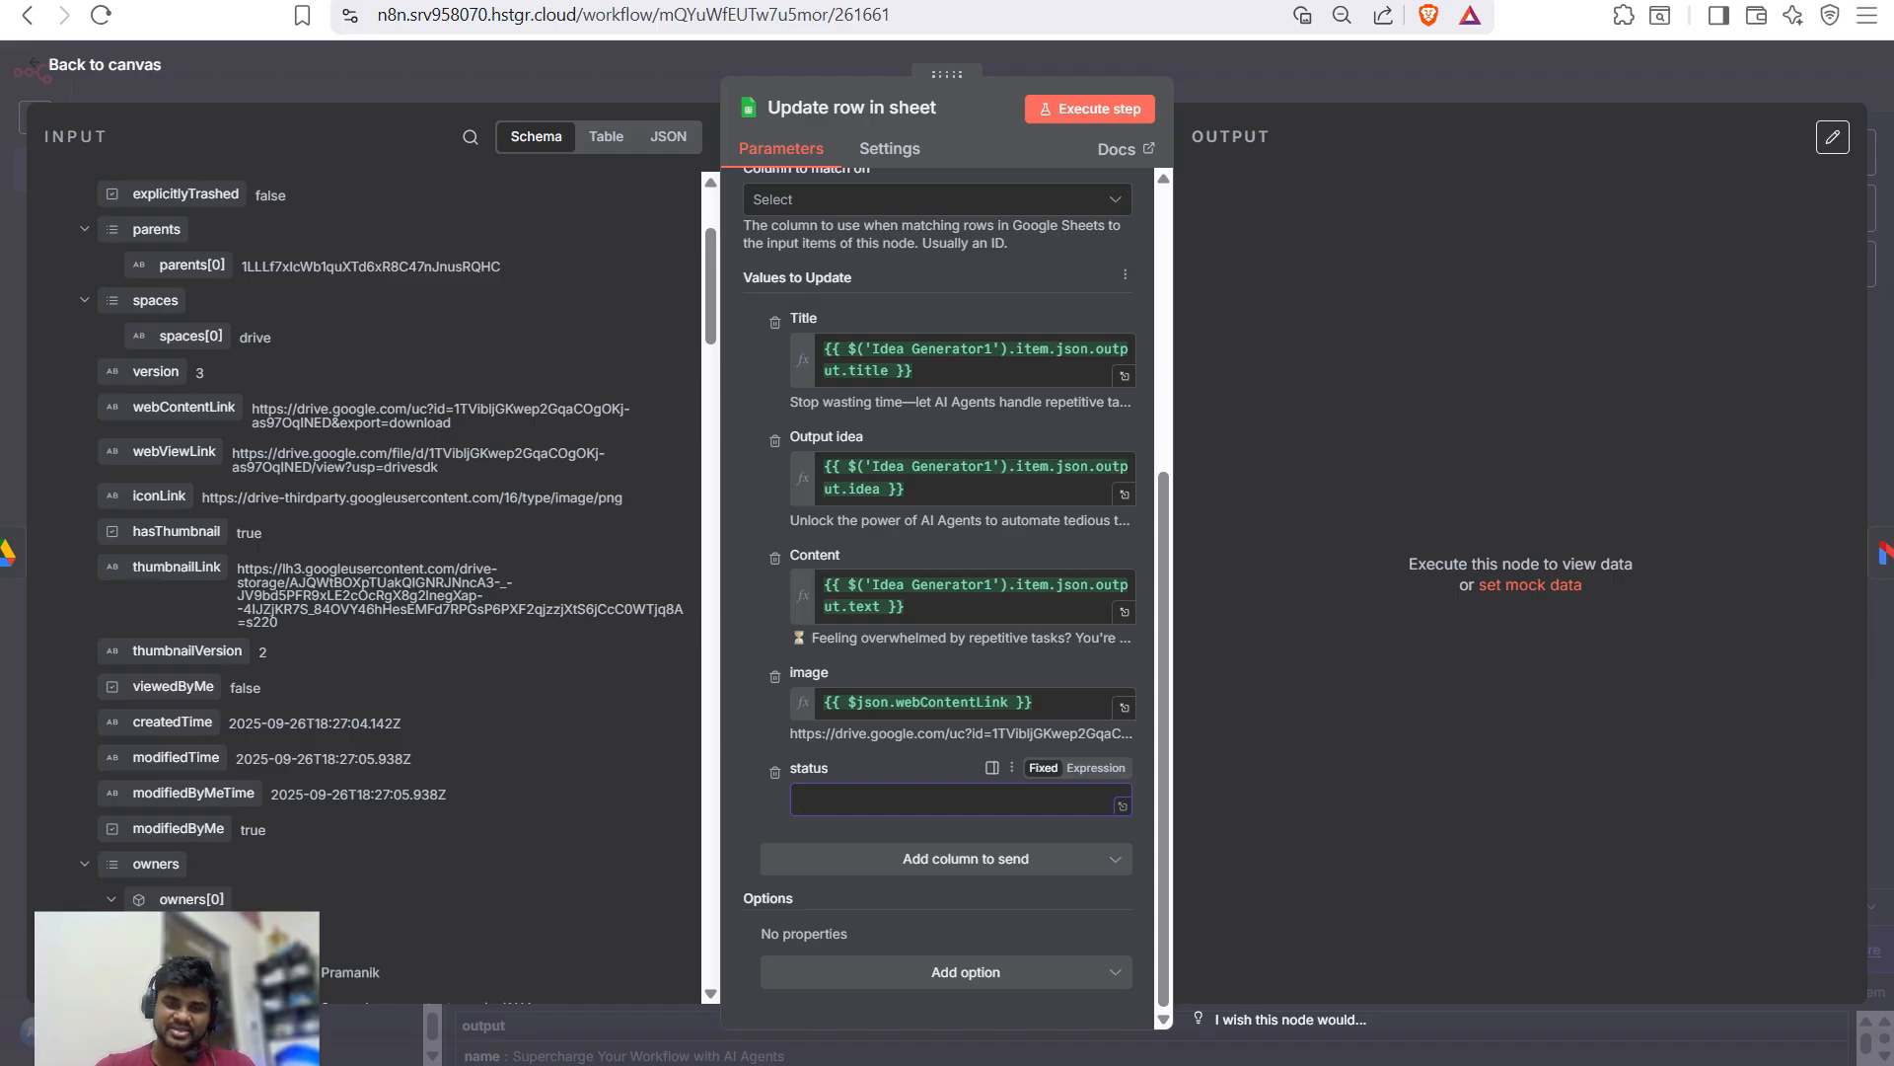
pyautogui.write('Ready to post')
pyautogui.hotkey('ctrl', 'Return')
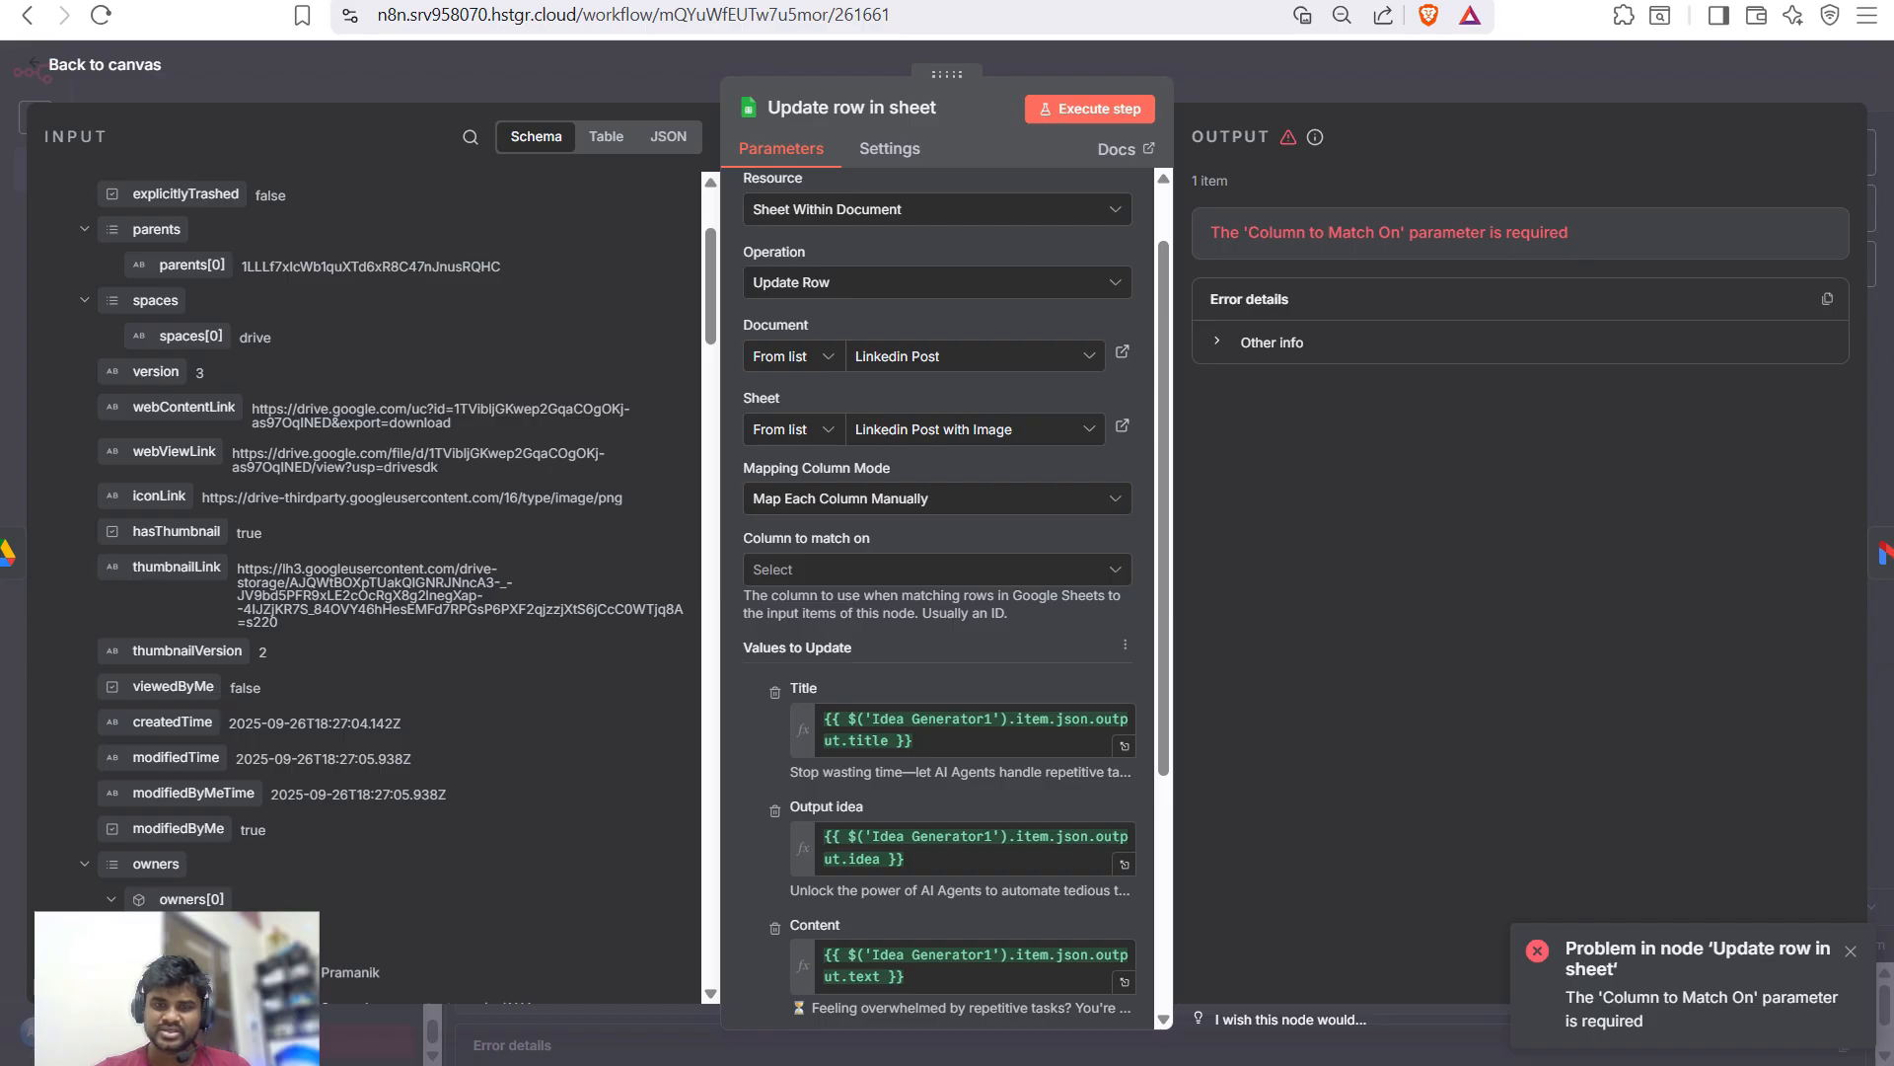
# - Choose row_number as the match column and map it from Get row(s) in sheet, resolving to 5
pyautogui.moveTo(756, 613); pyautogui.dragTo(852, 647)
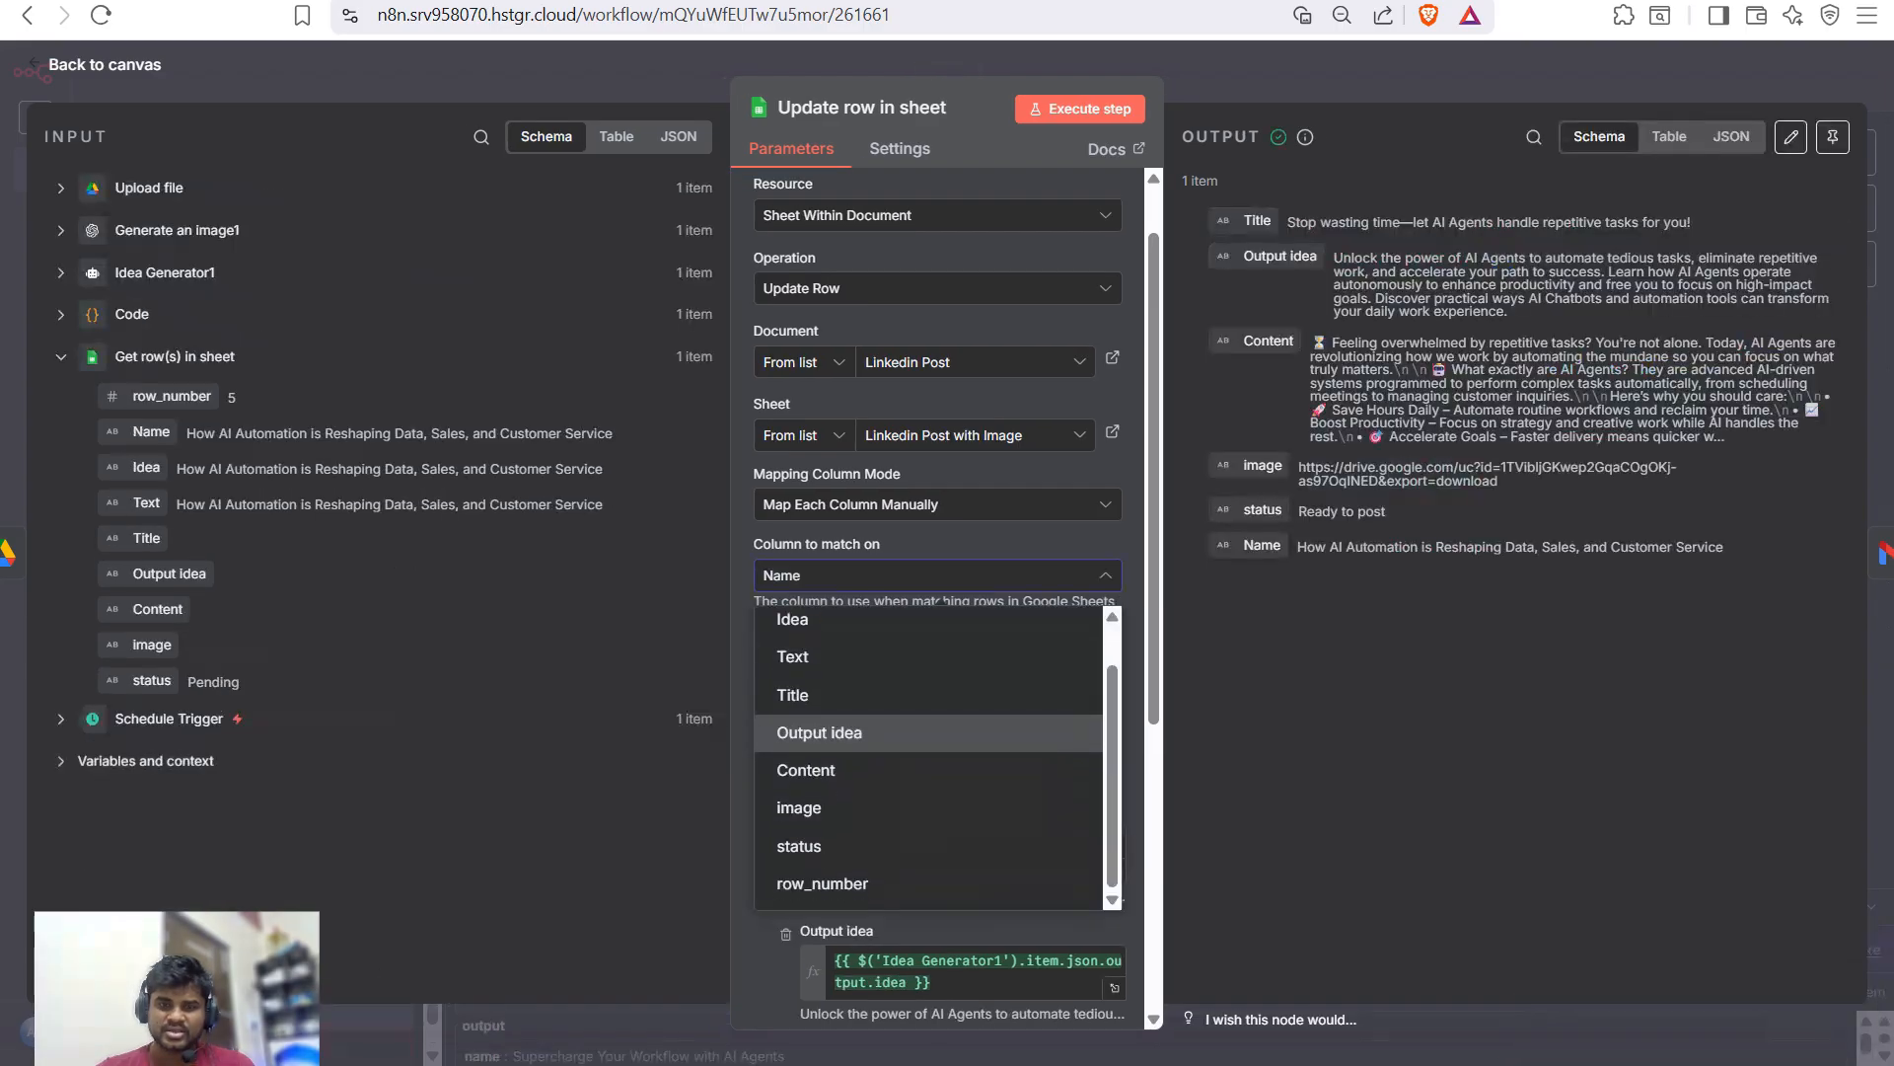
pyautogui.press('Down')
pyautogui.press('Down')
pyautogui.press('Down')
pyautogui.press('Down')
pyautogui.press('Return')
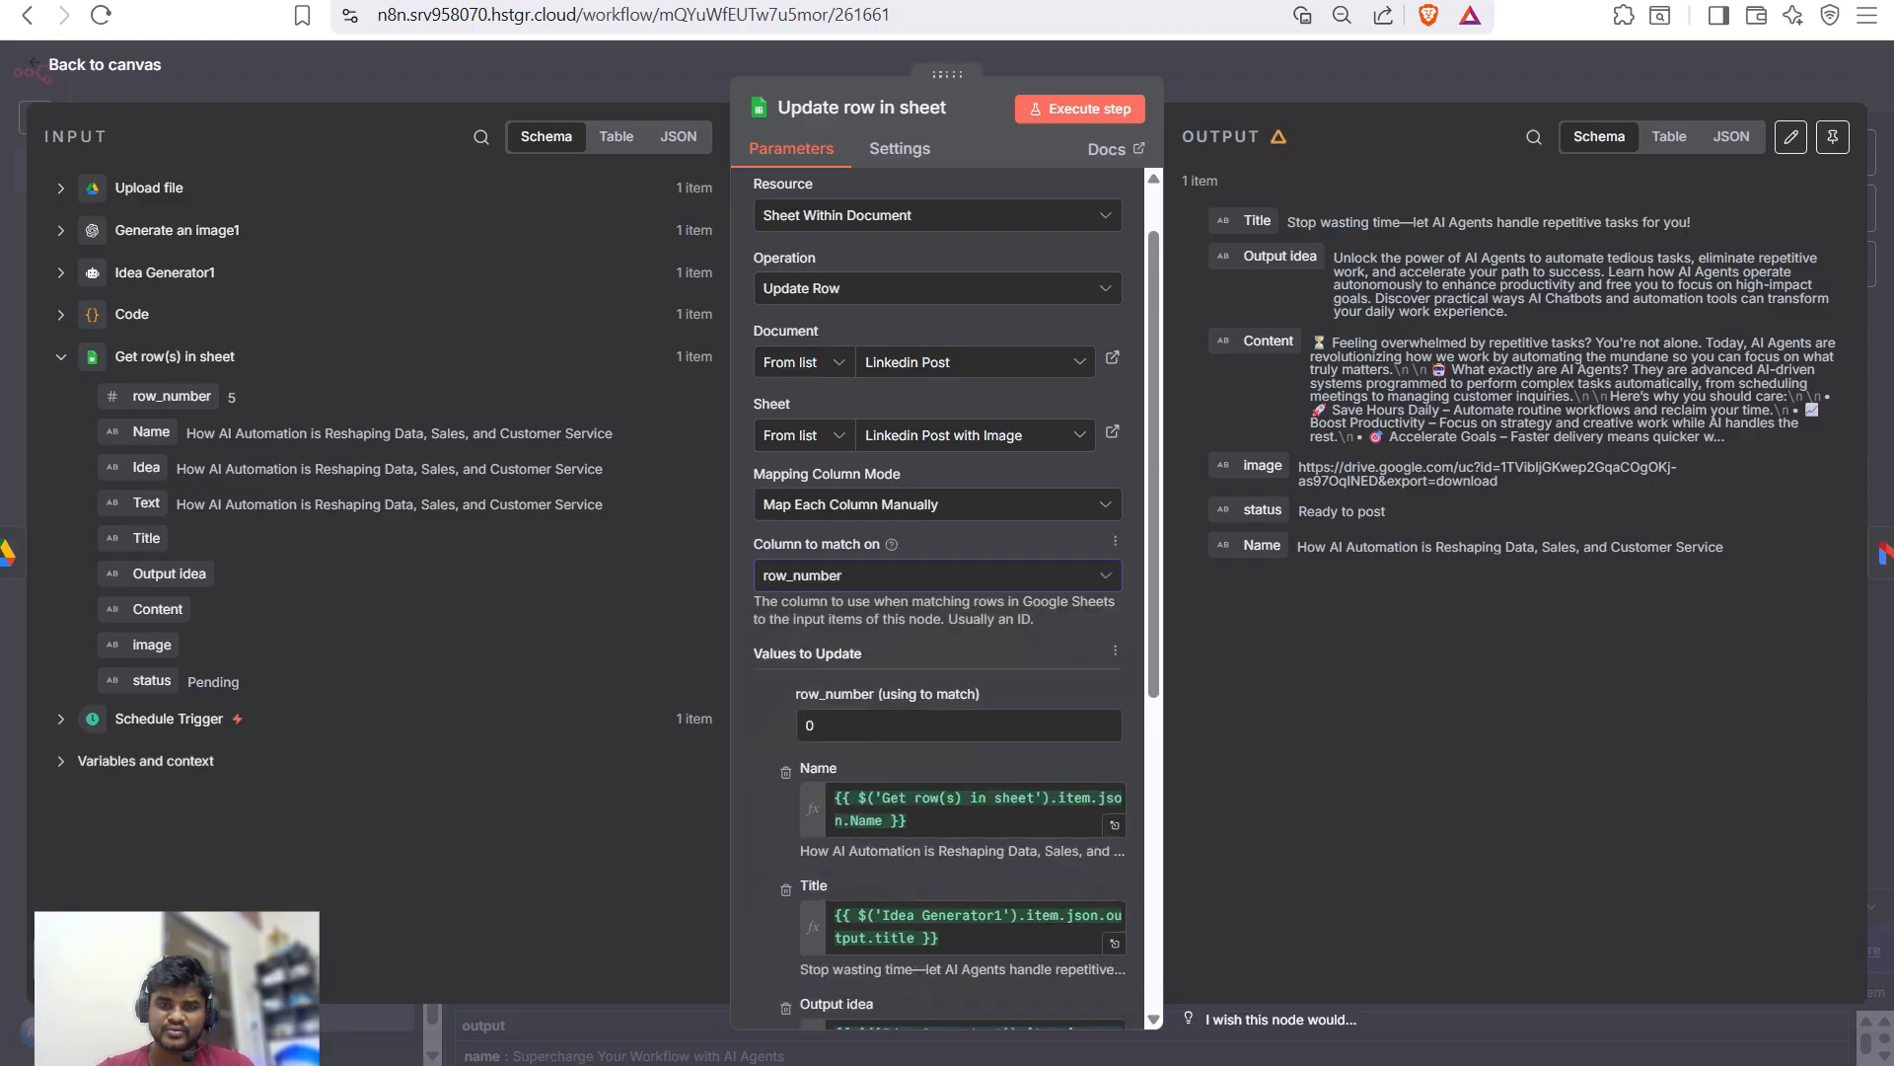
pyautogui.moveTo(158, 395); pyautogui.dragTo(849, 725)
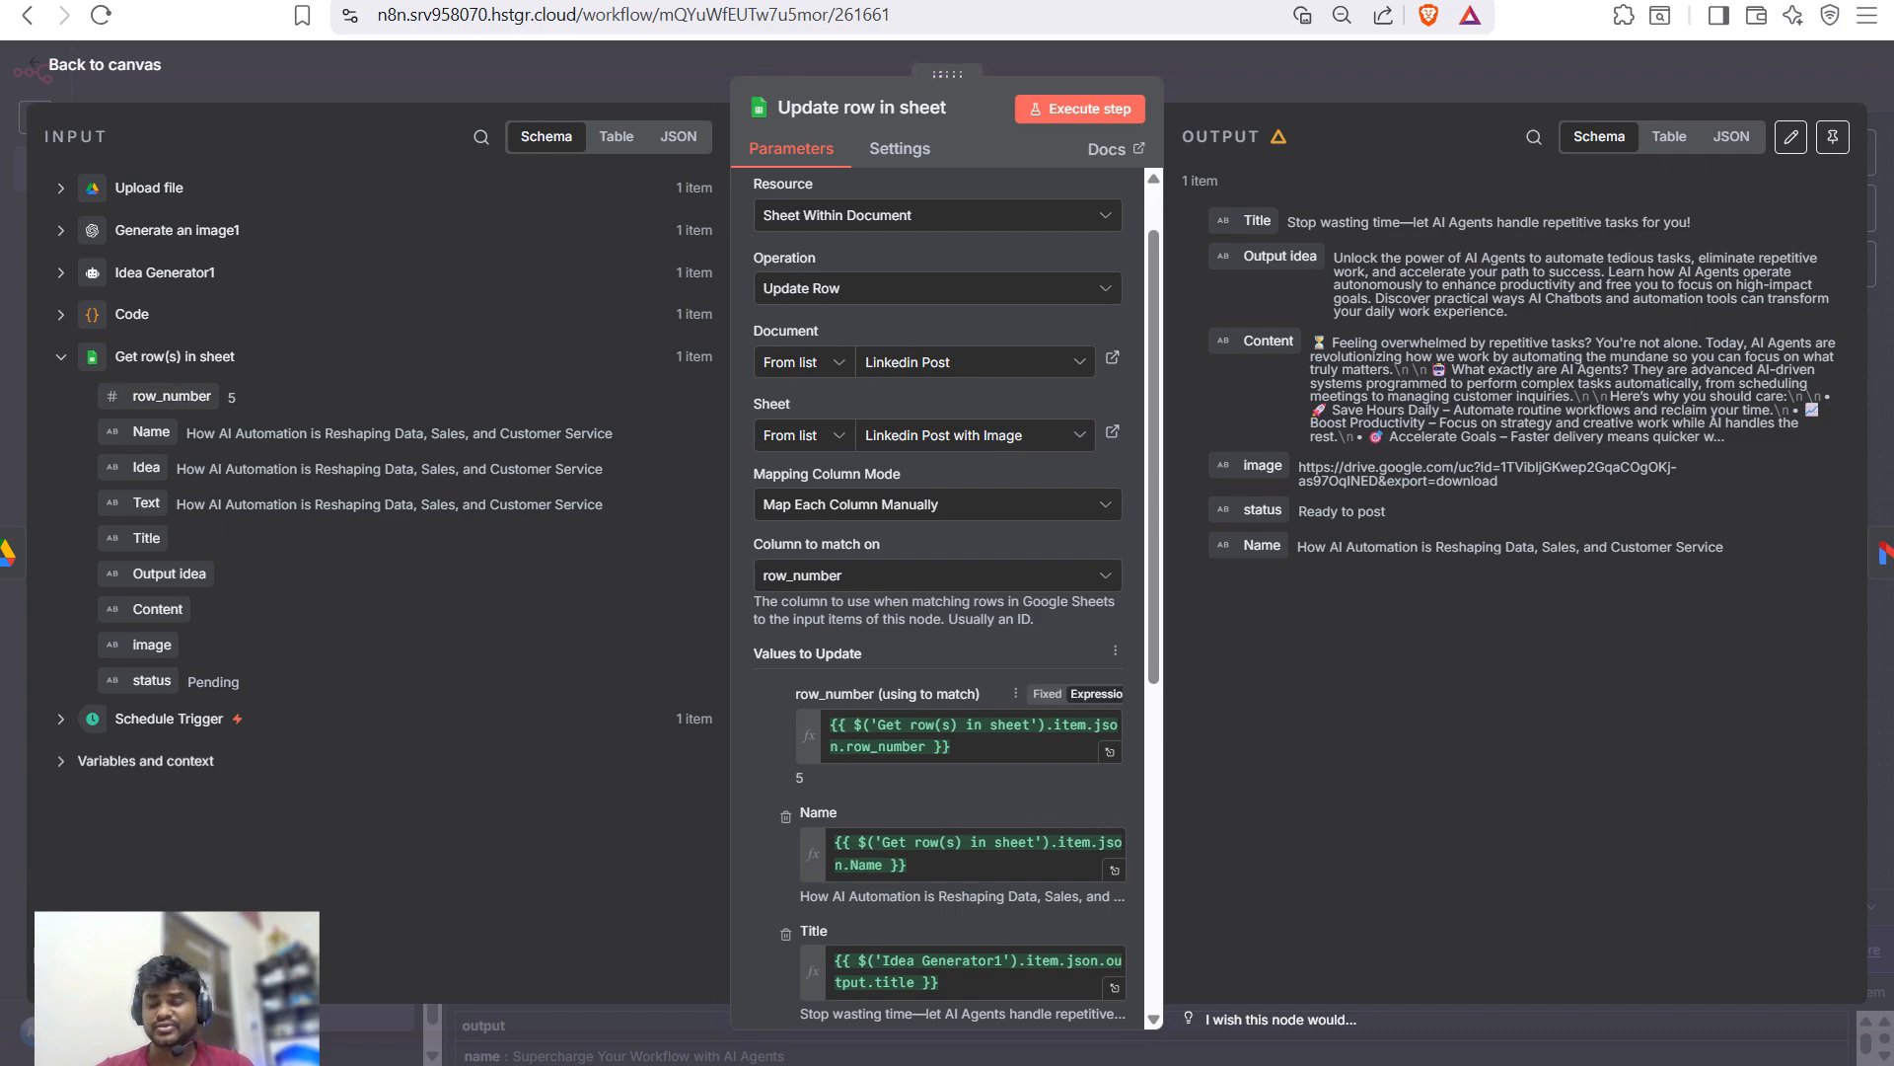
pyautogui.scroll(-3, 938, 592)
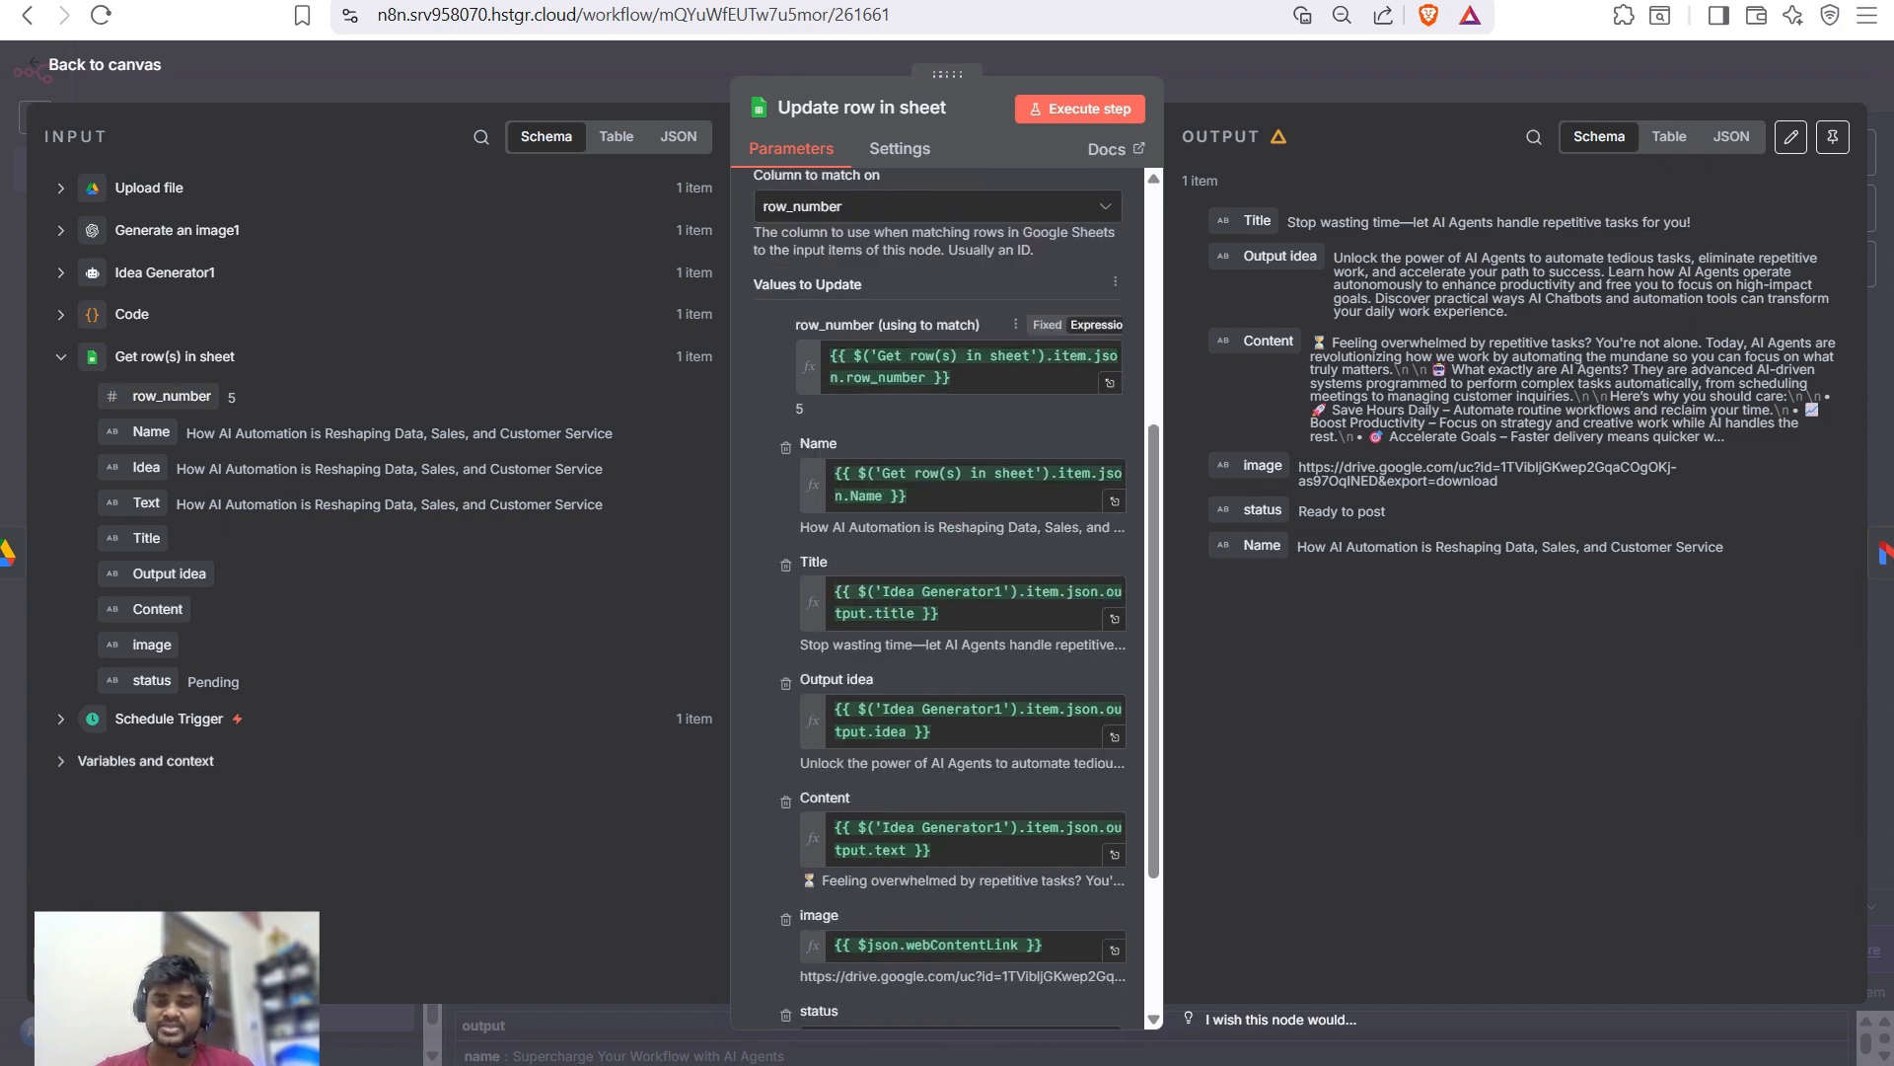
pyautogui.scroll(-1, 938, 592)
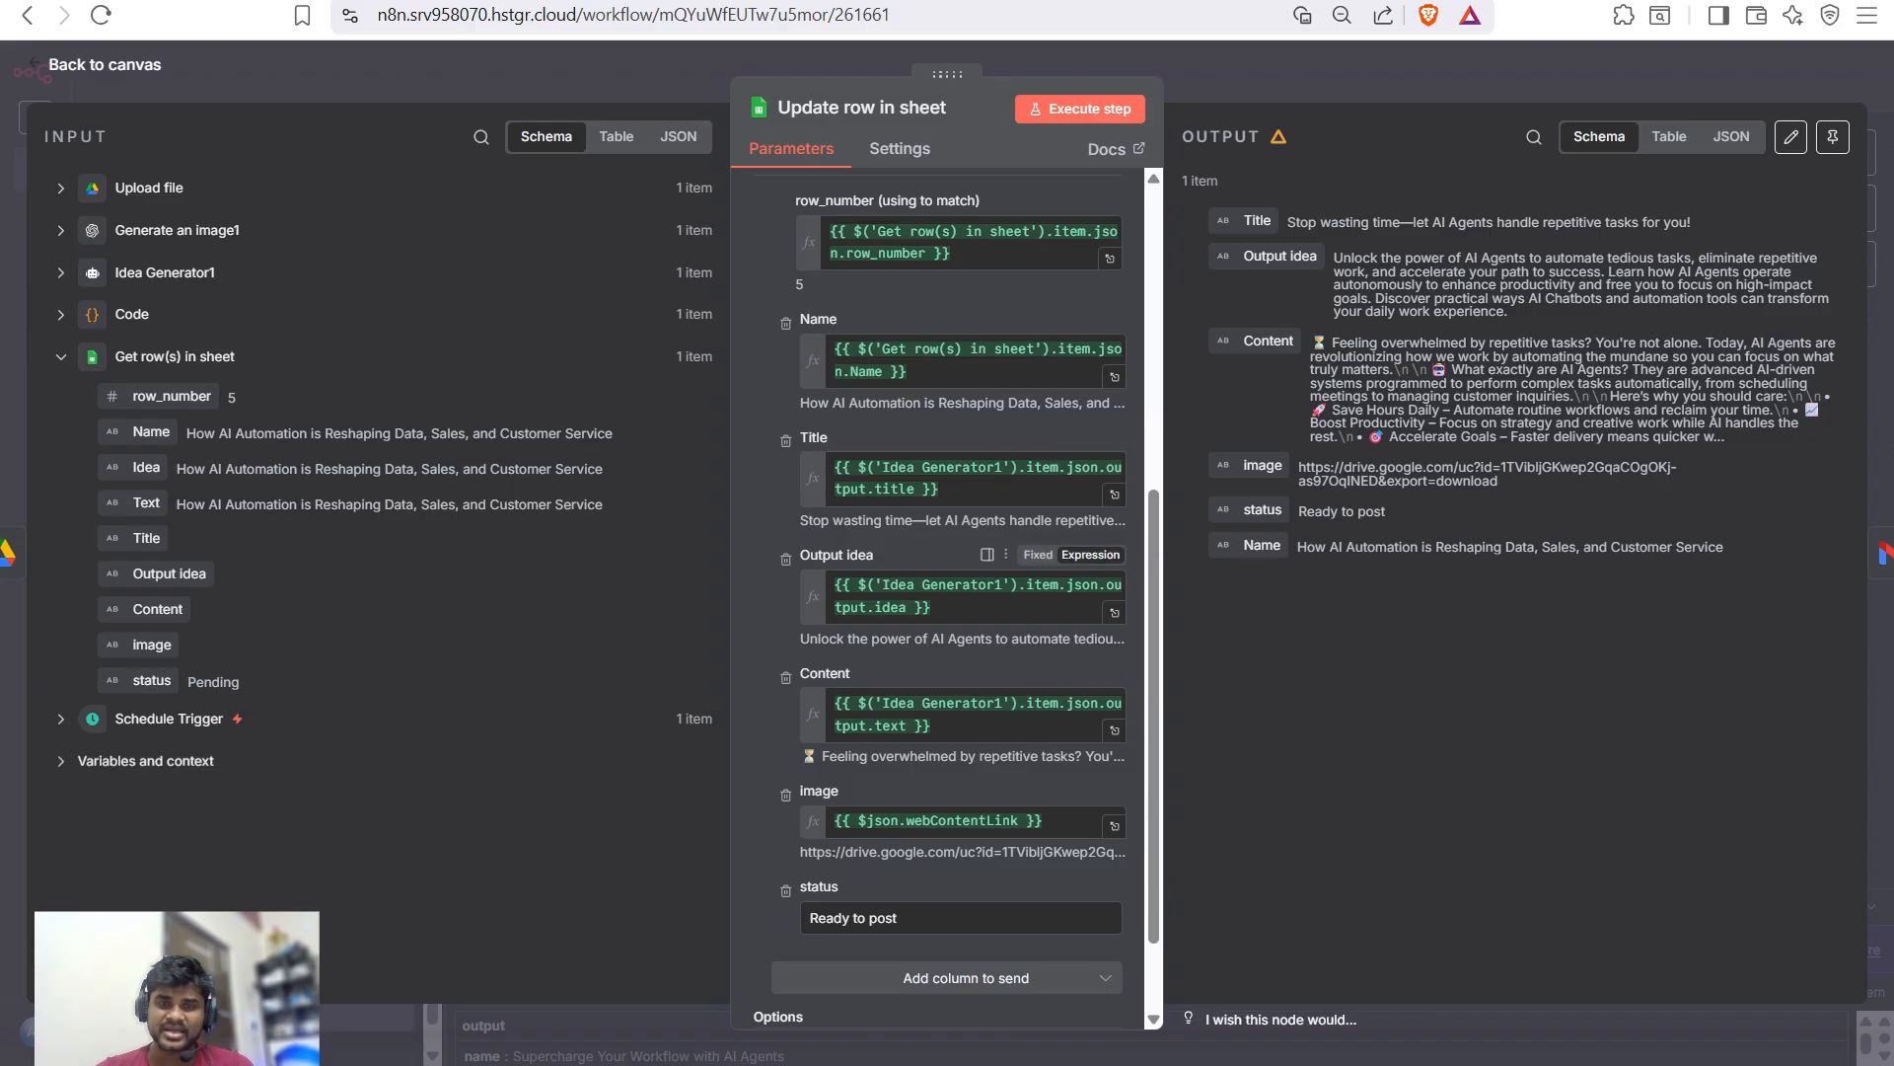
# - Glance at the Linkedin Post sheet, then rerun the Update row in sheet step
pyautogui.hotkey('ctrl', 'Tab')
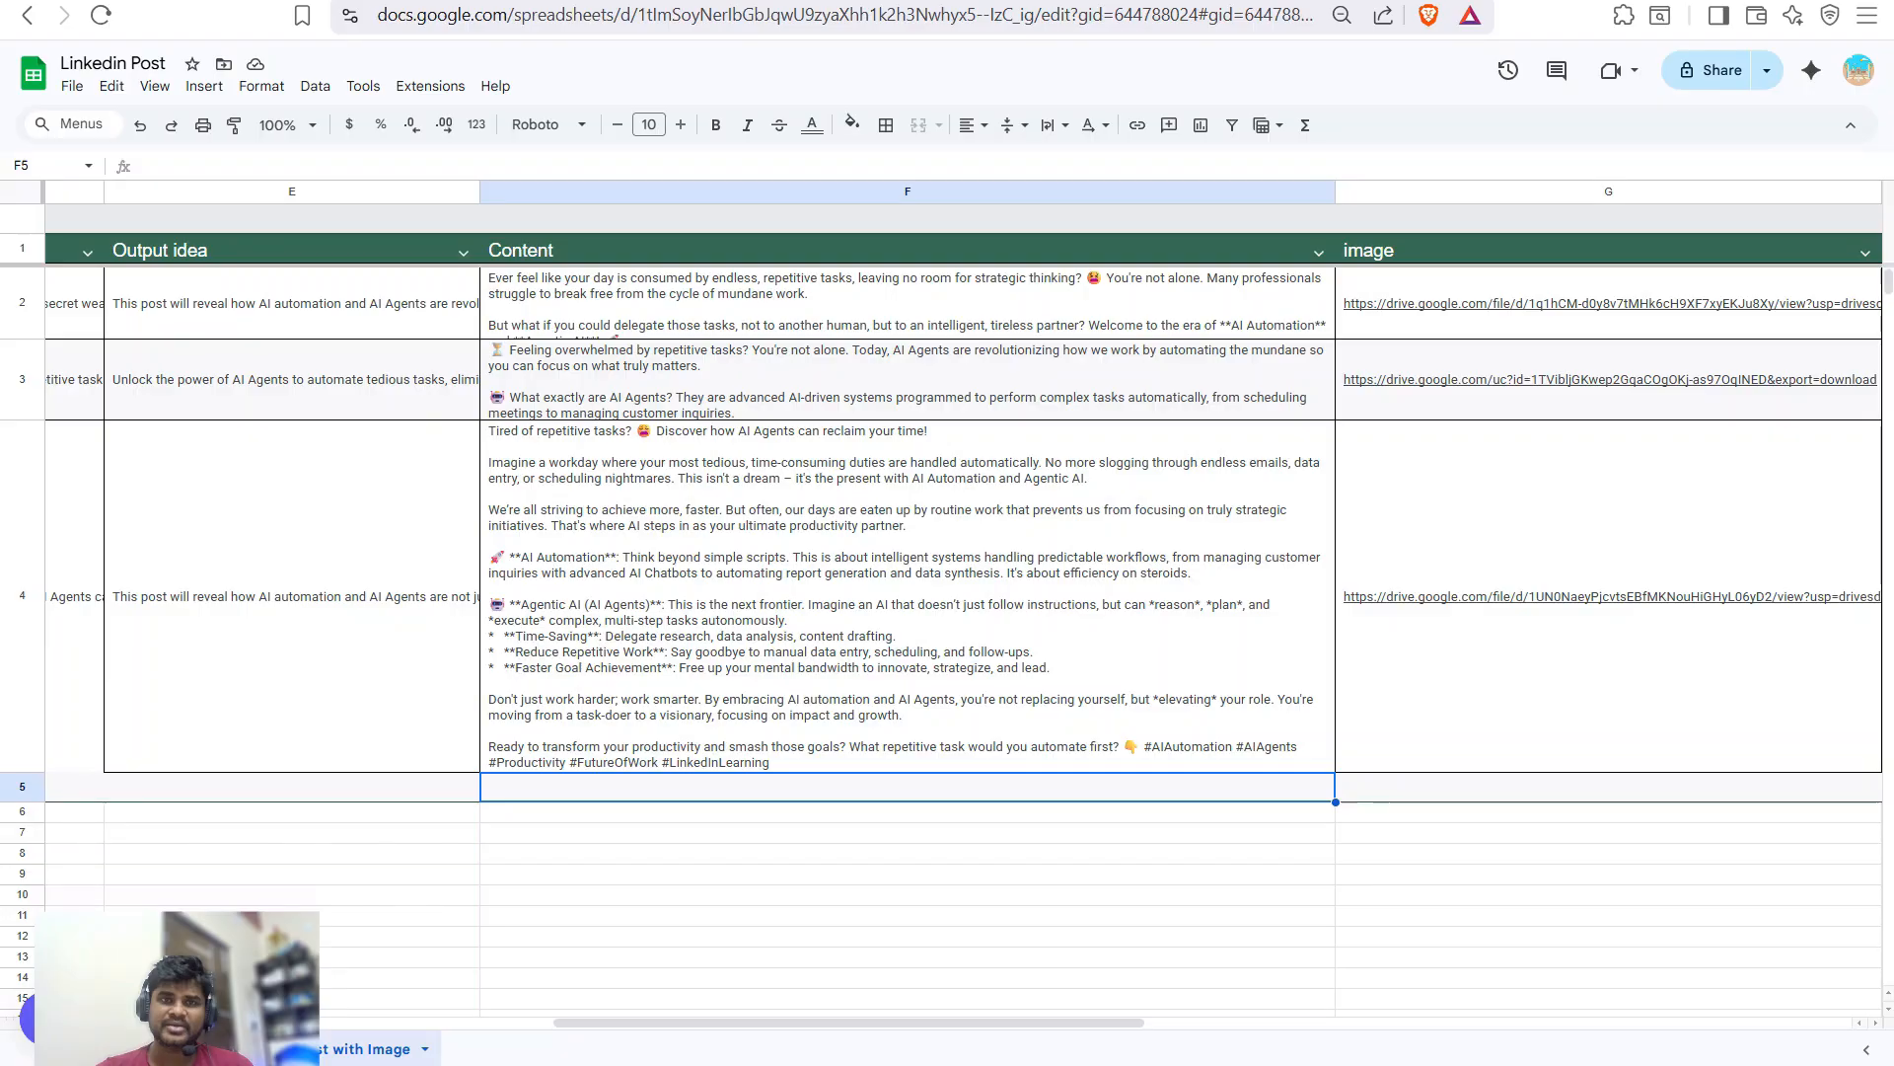
pyautogui.hscroll(-10, 947, 592)
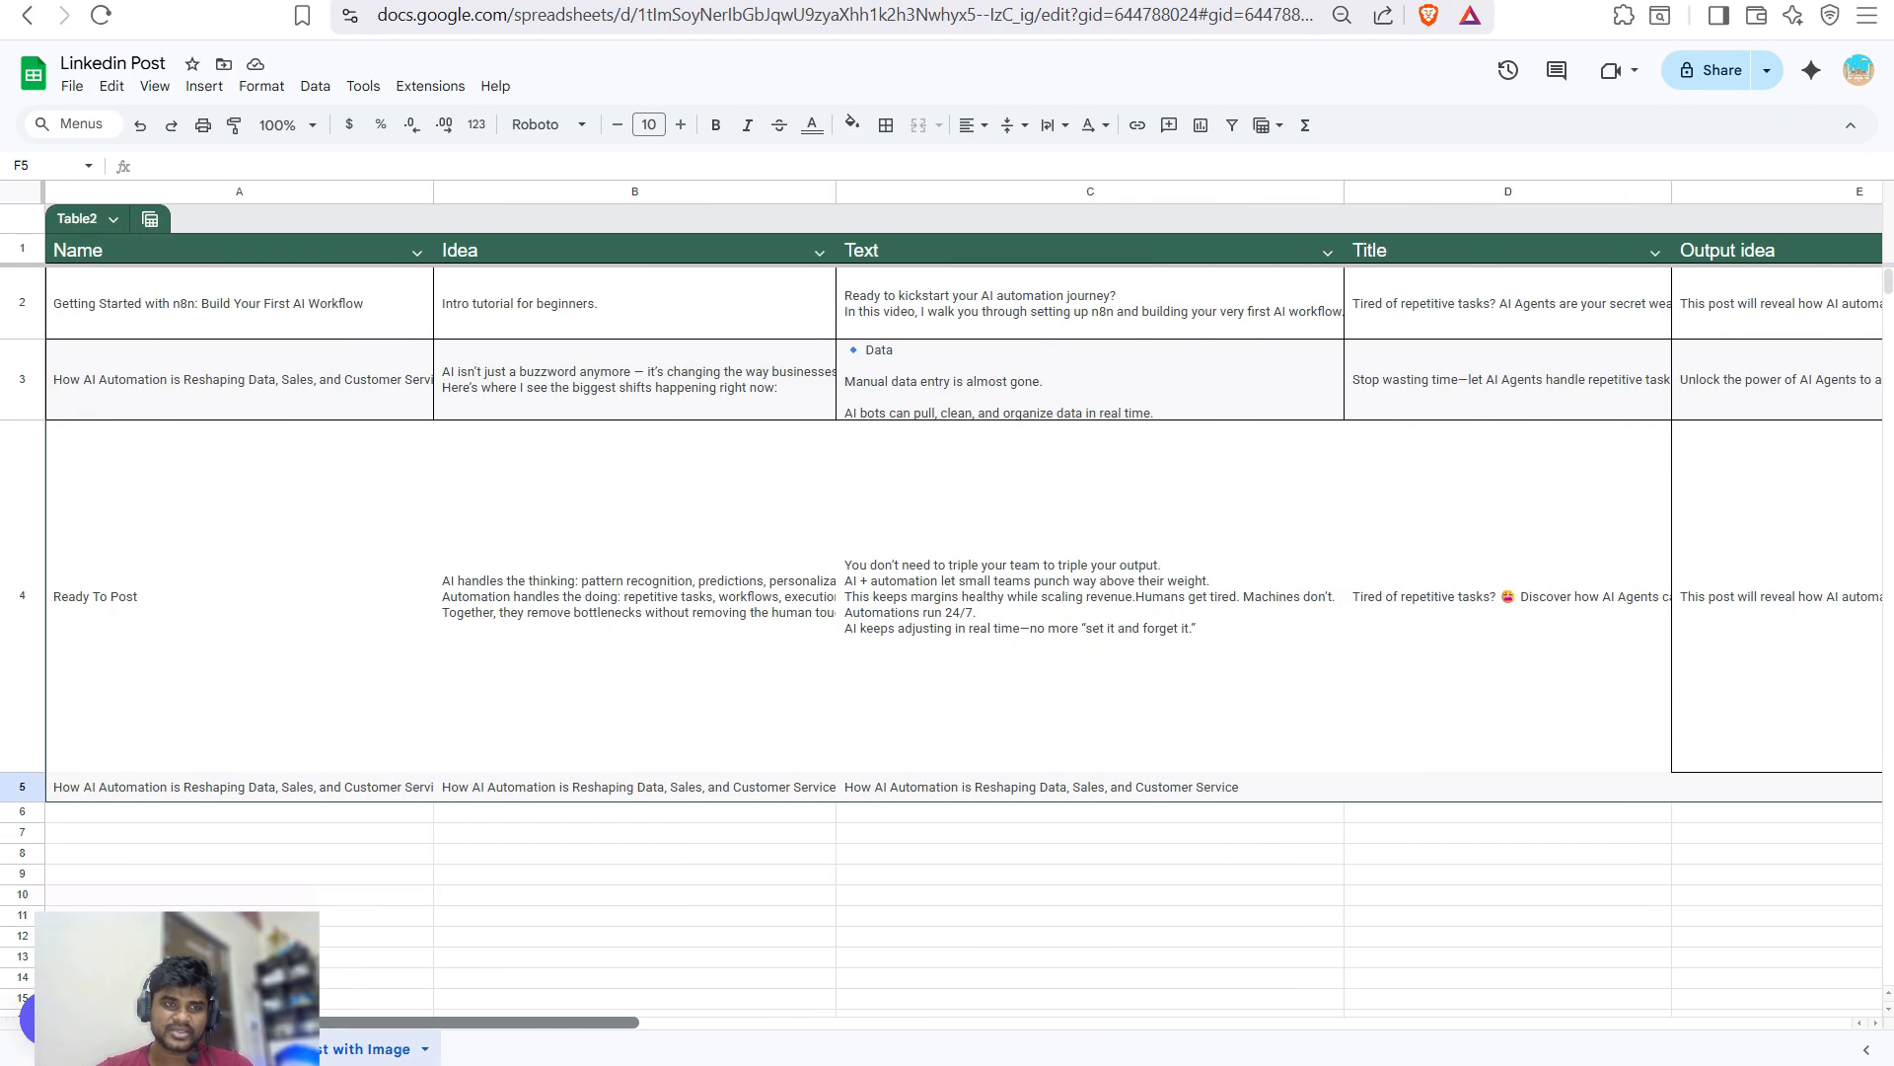
pyautogui.hscroll(10, 947, 592)
pyautogui.hotkey('ctrl', 'Tab')
pyautogui.hotkey('ctrl', 'Tab')
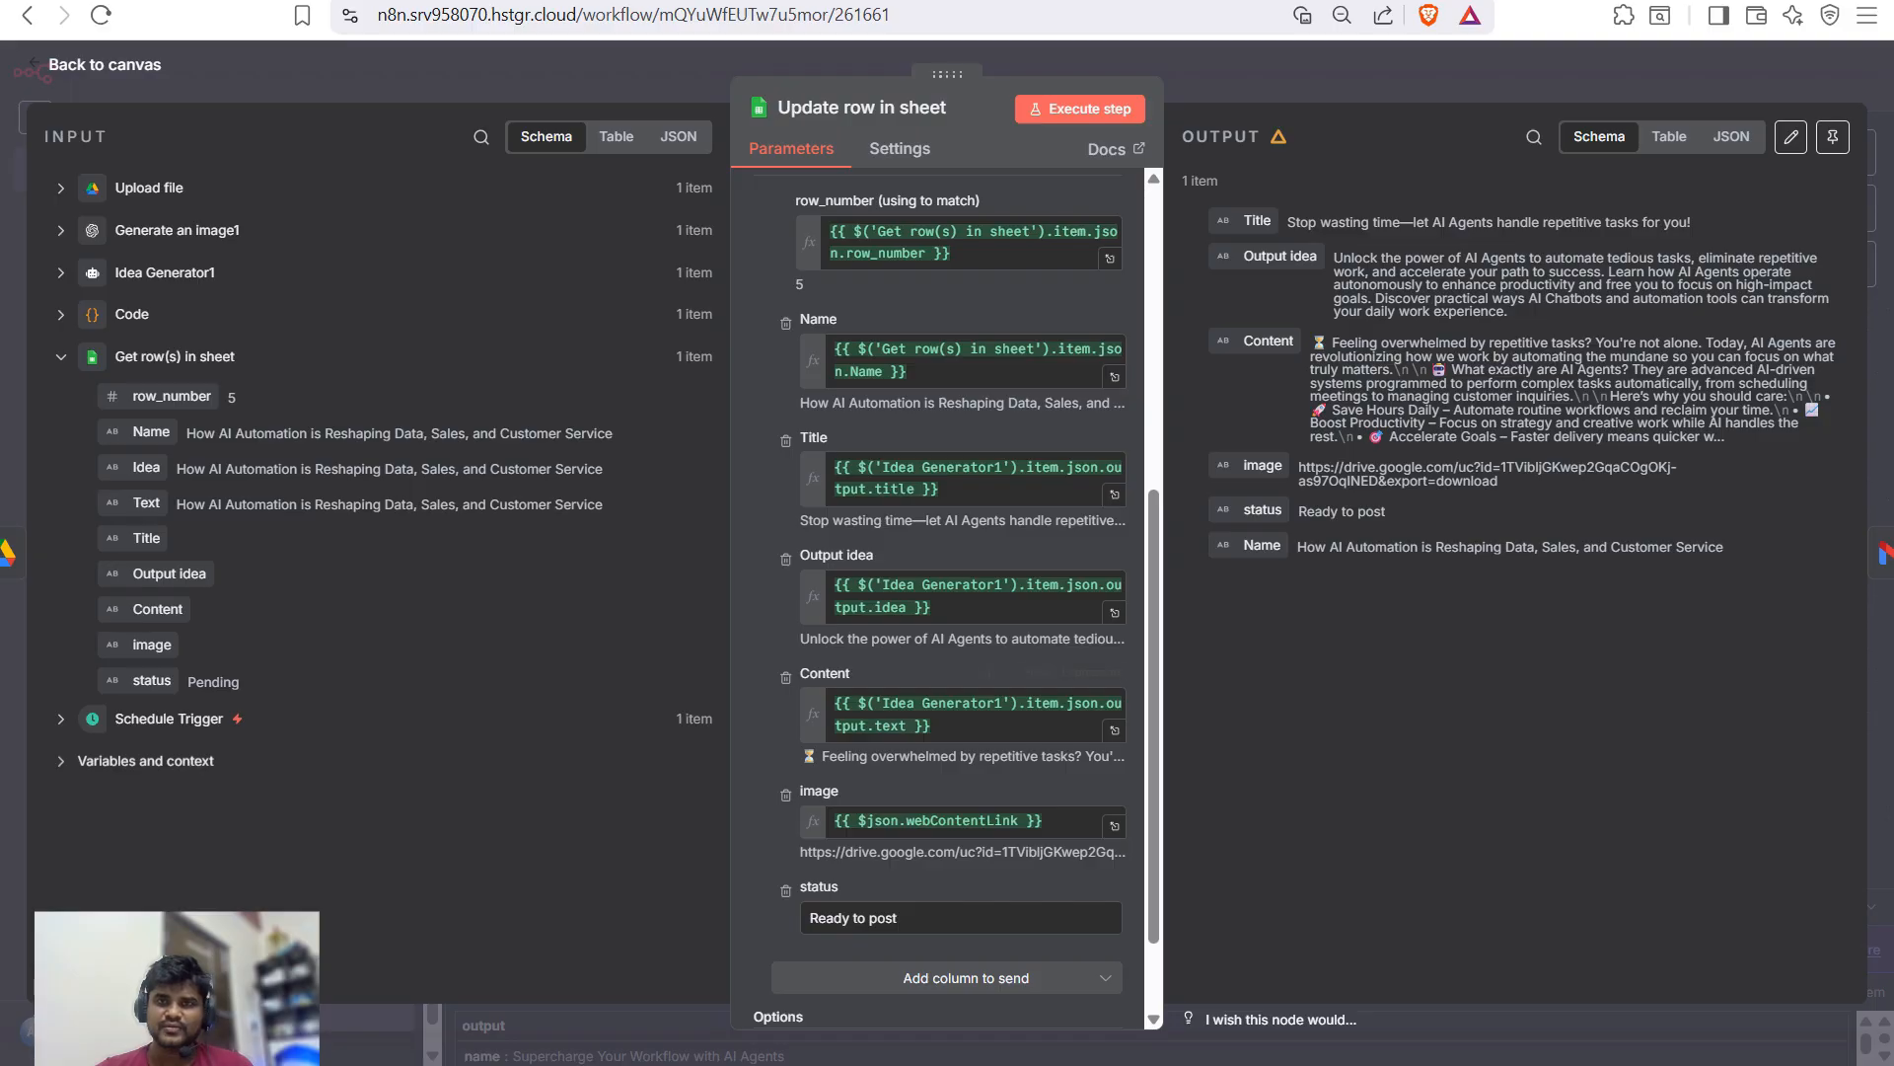
pyautogui.scroll(2, 947, 680)
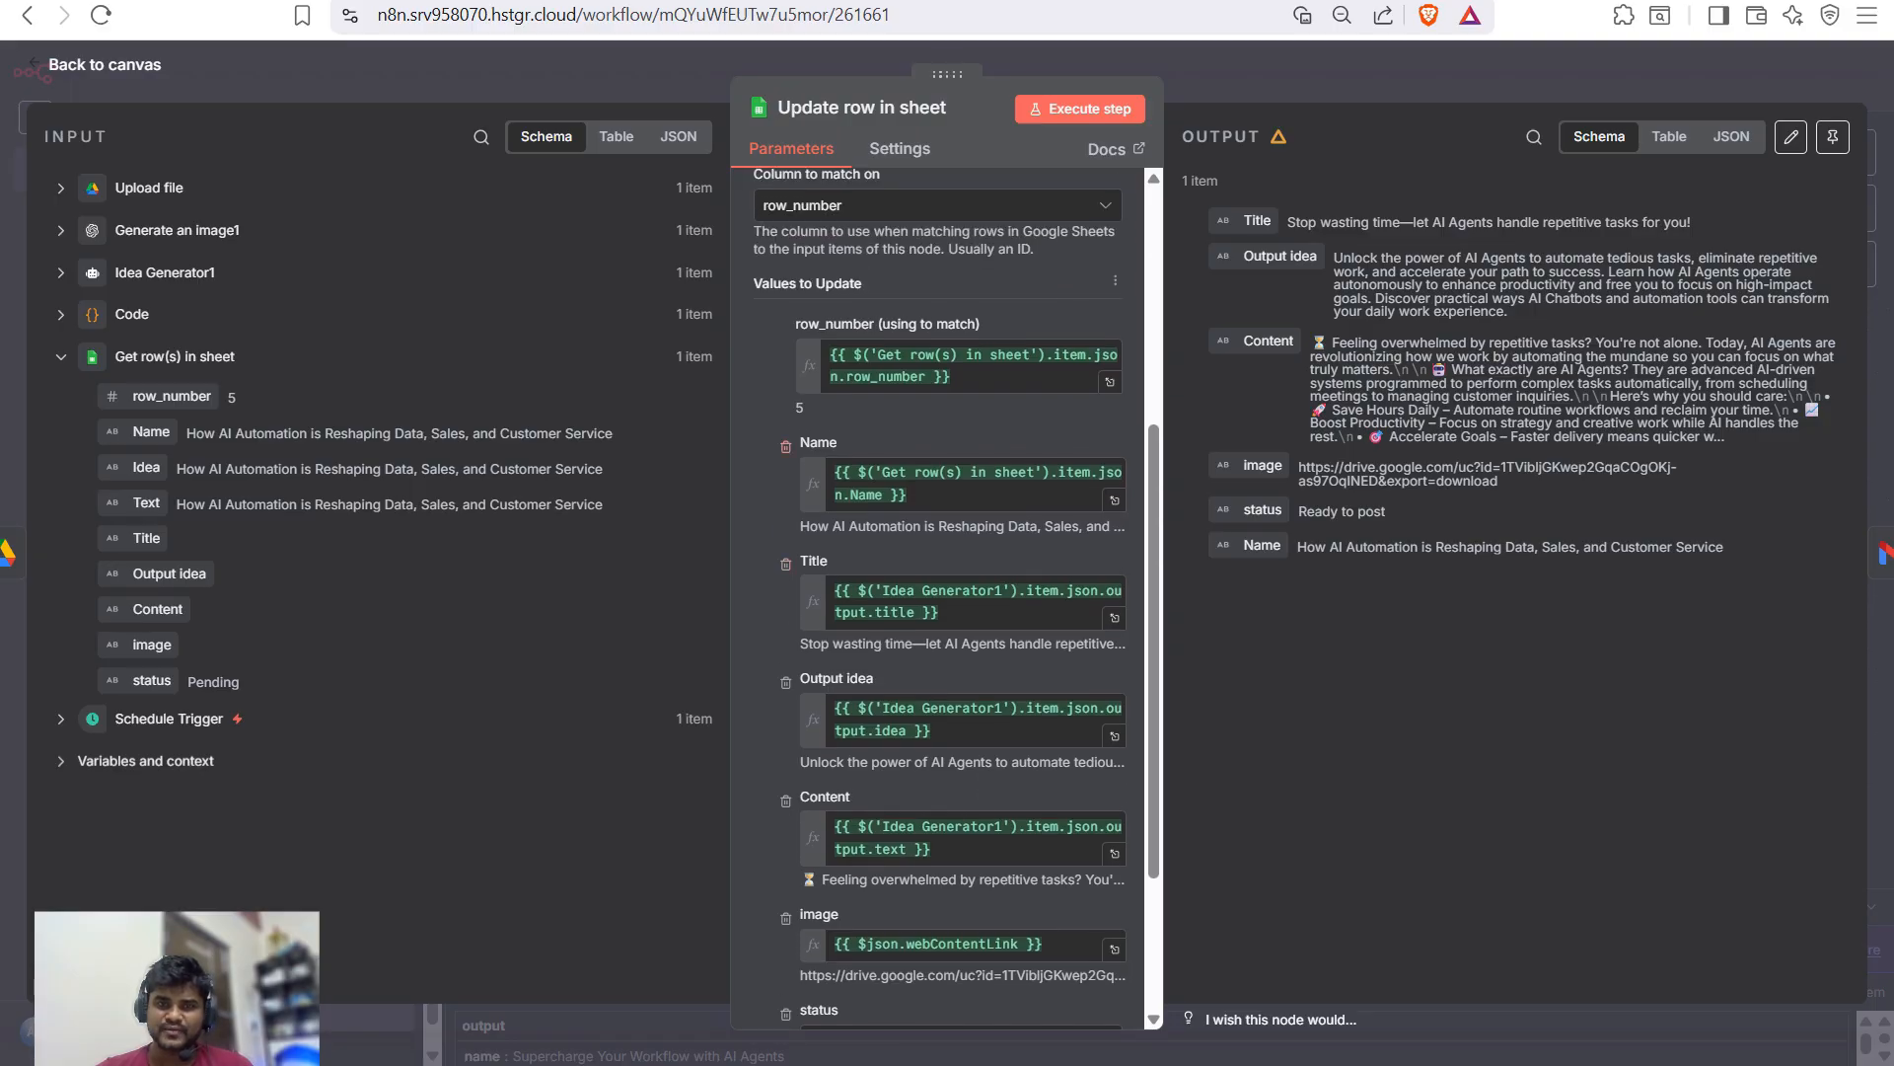
pyautogui.scroll(-2, 948, 494)
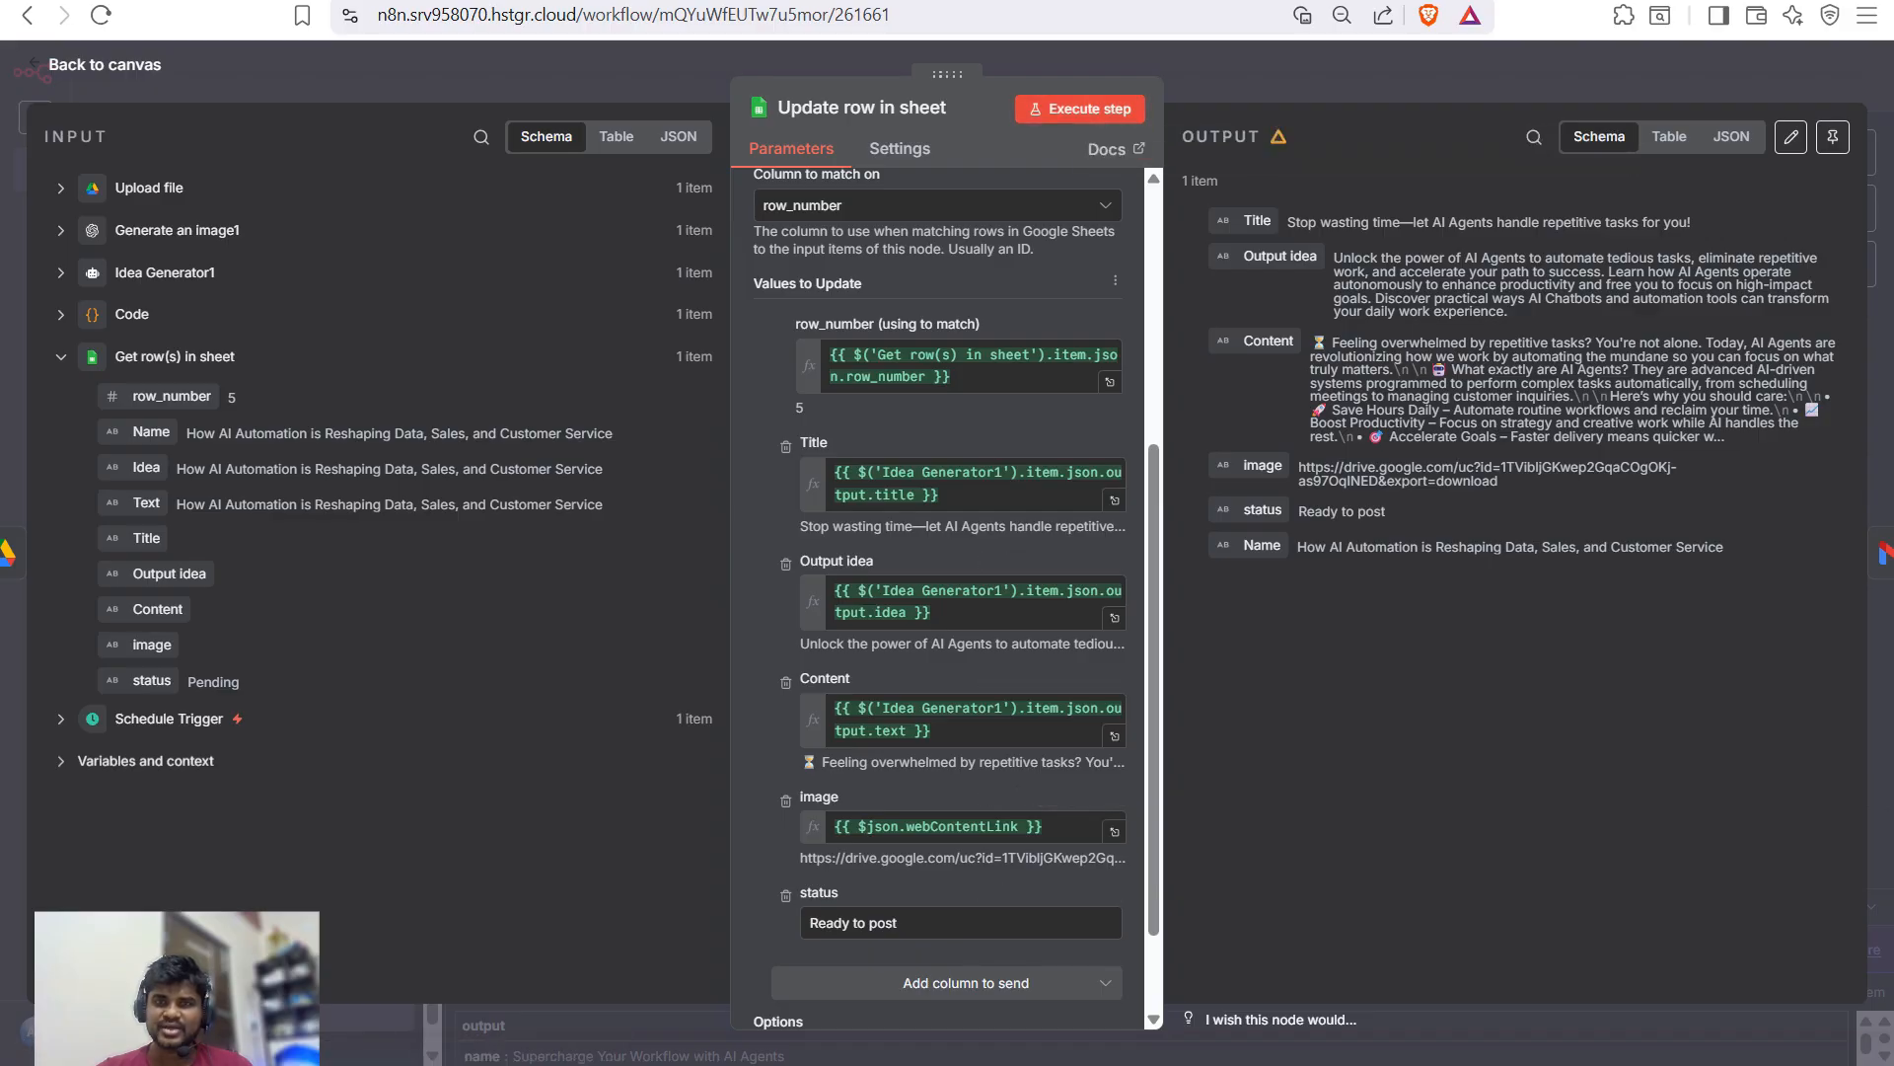
pyautogui.click(1081, 108)
# - Inspect row 5 cells B5 through H5, previewing the G5 image link and the 'Ready to post' status
pyautogui.hotkey('ctrl', 'Tab')
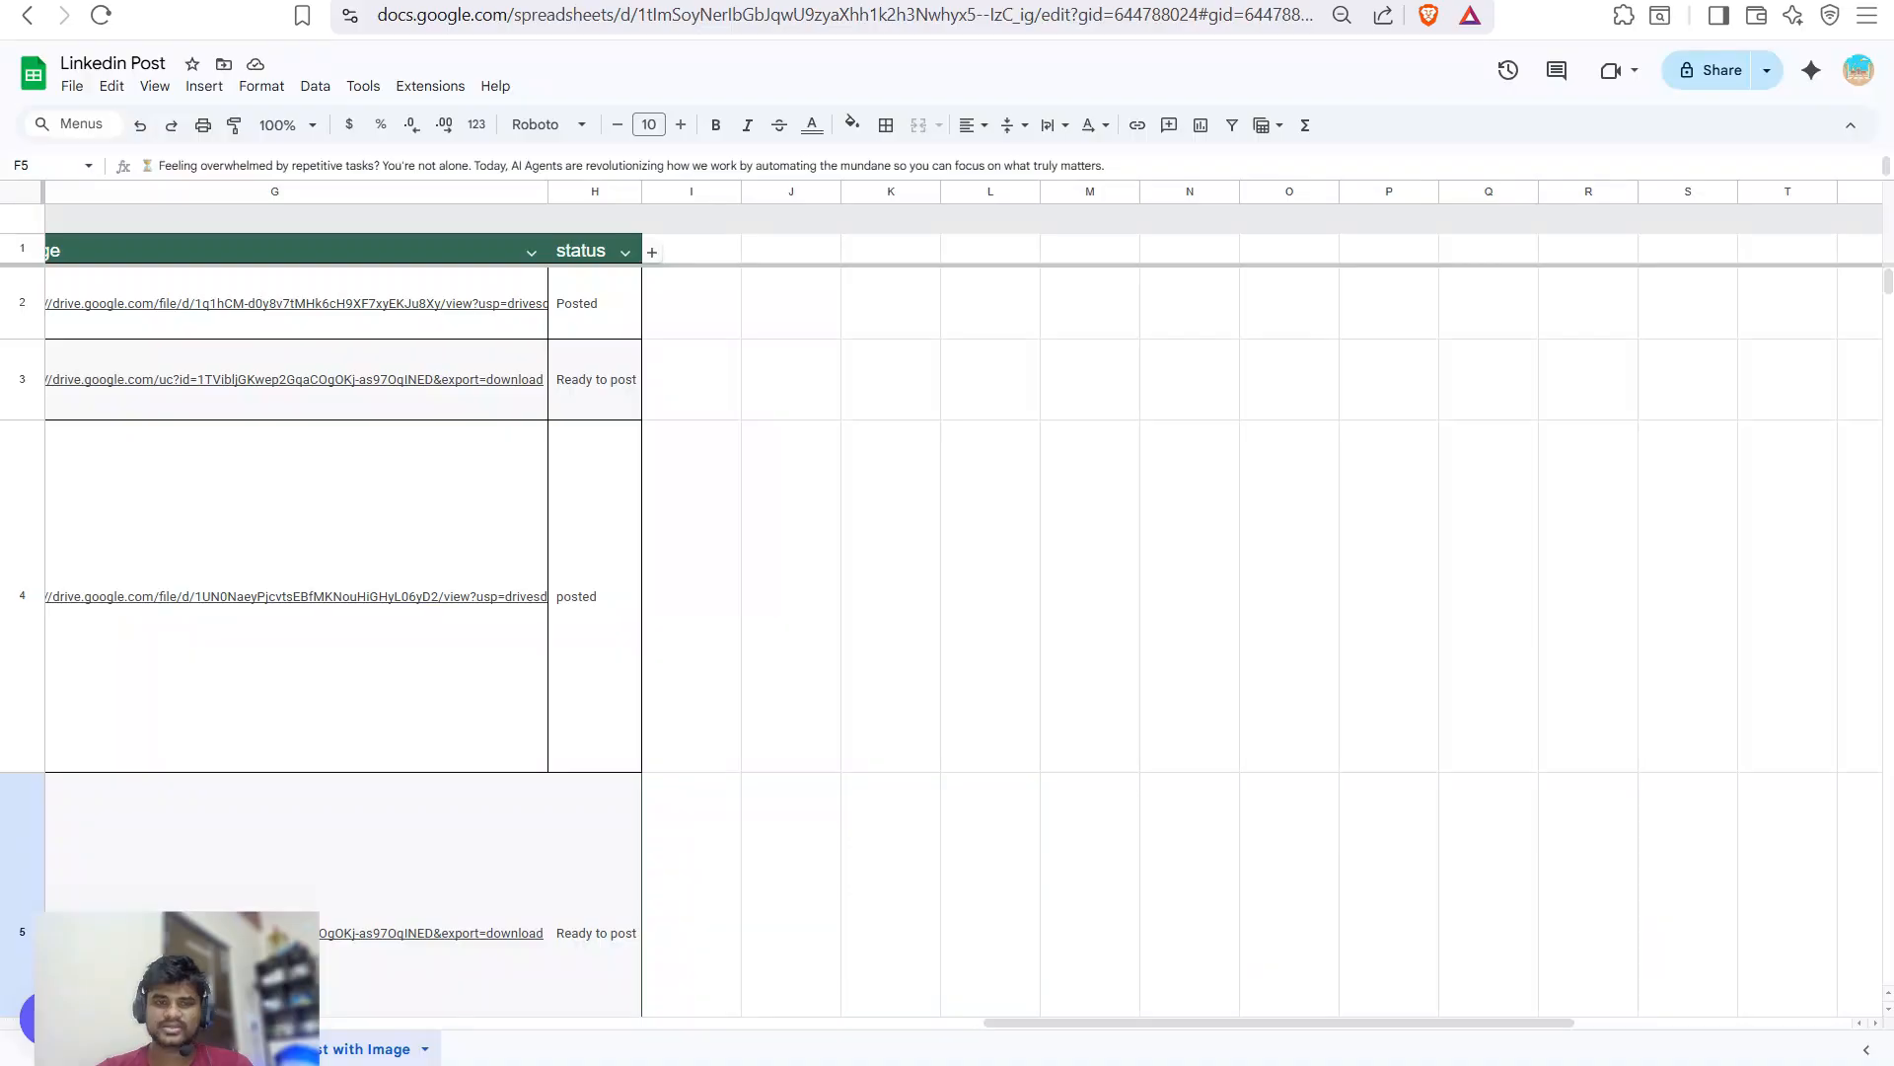
pyautogui.press('Home')
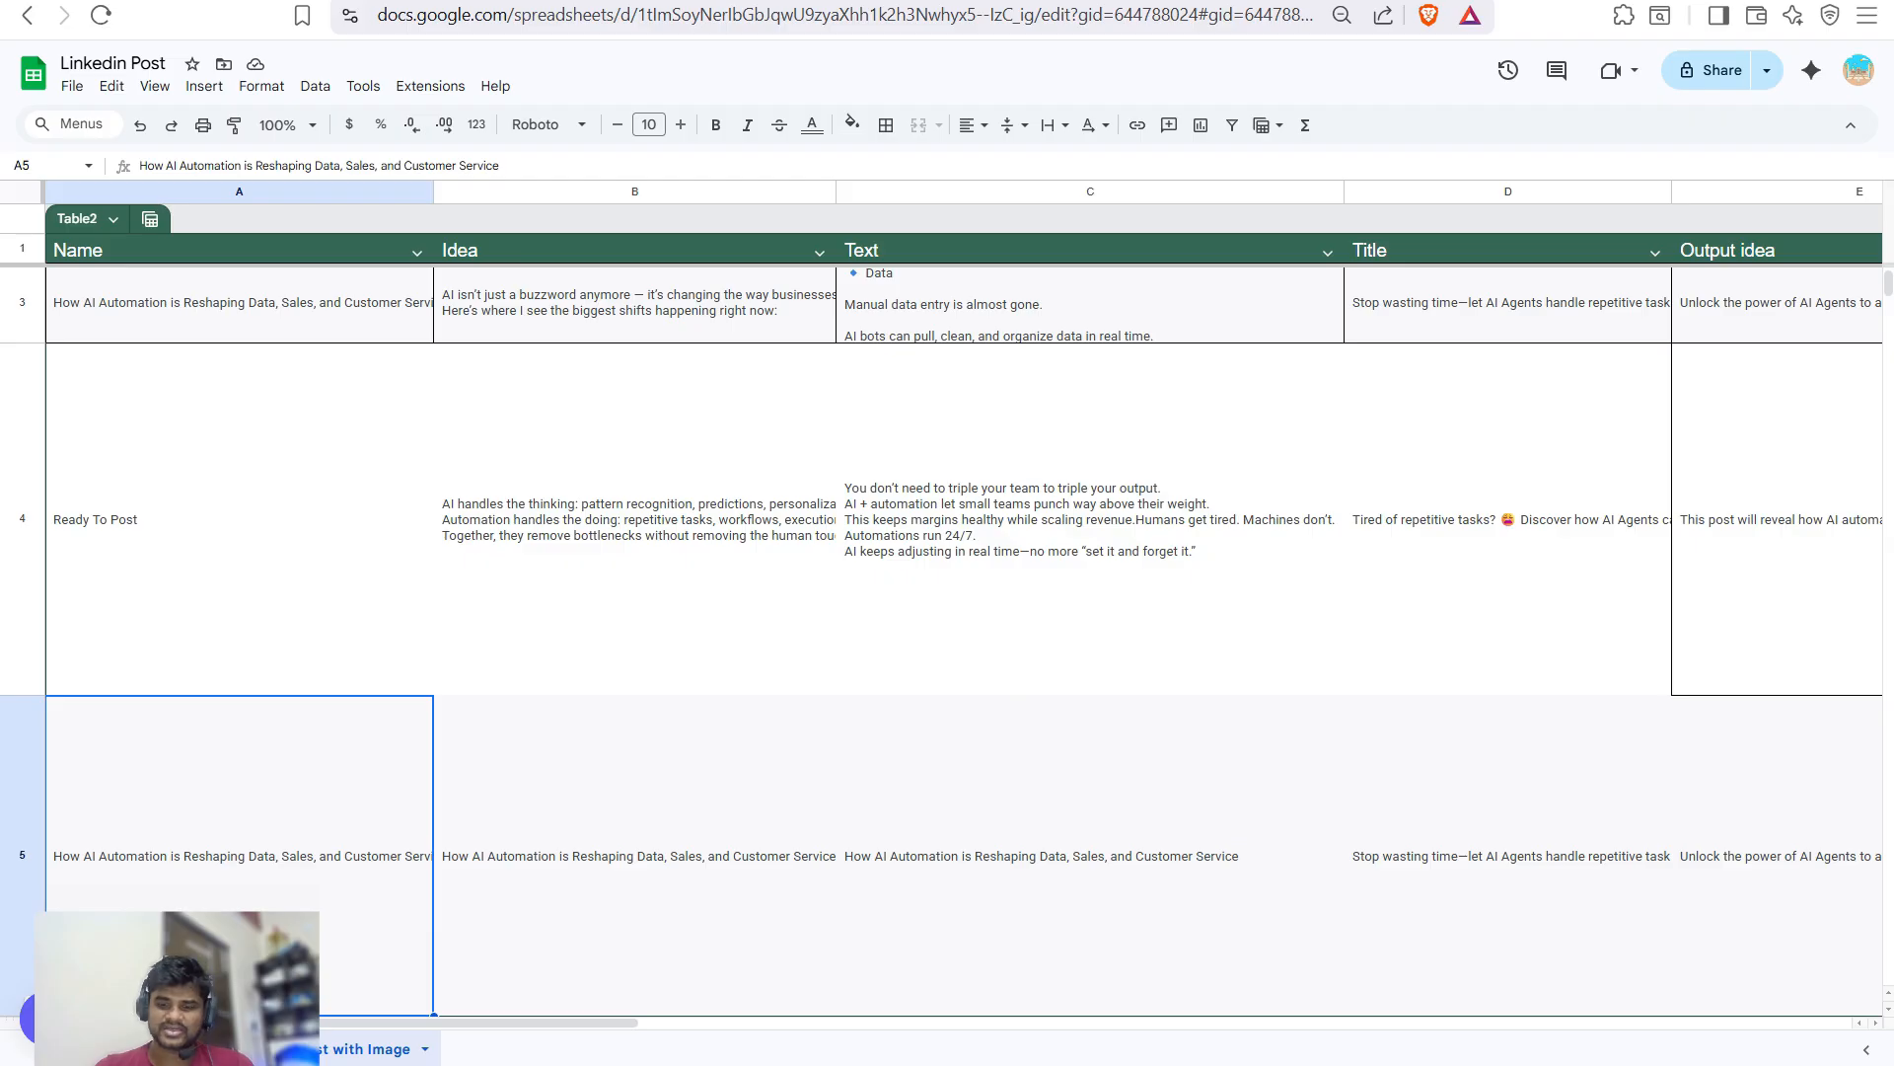
pyautogui.press('Down')
pyautogui.click(634, 835)
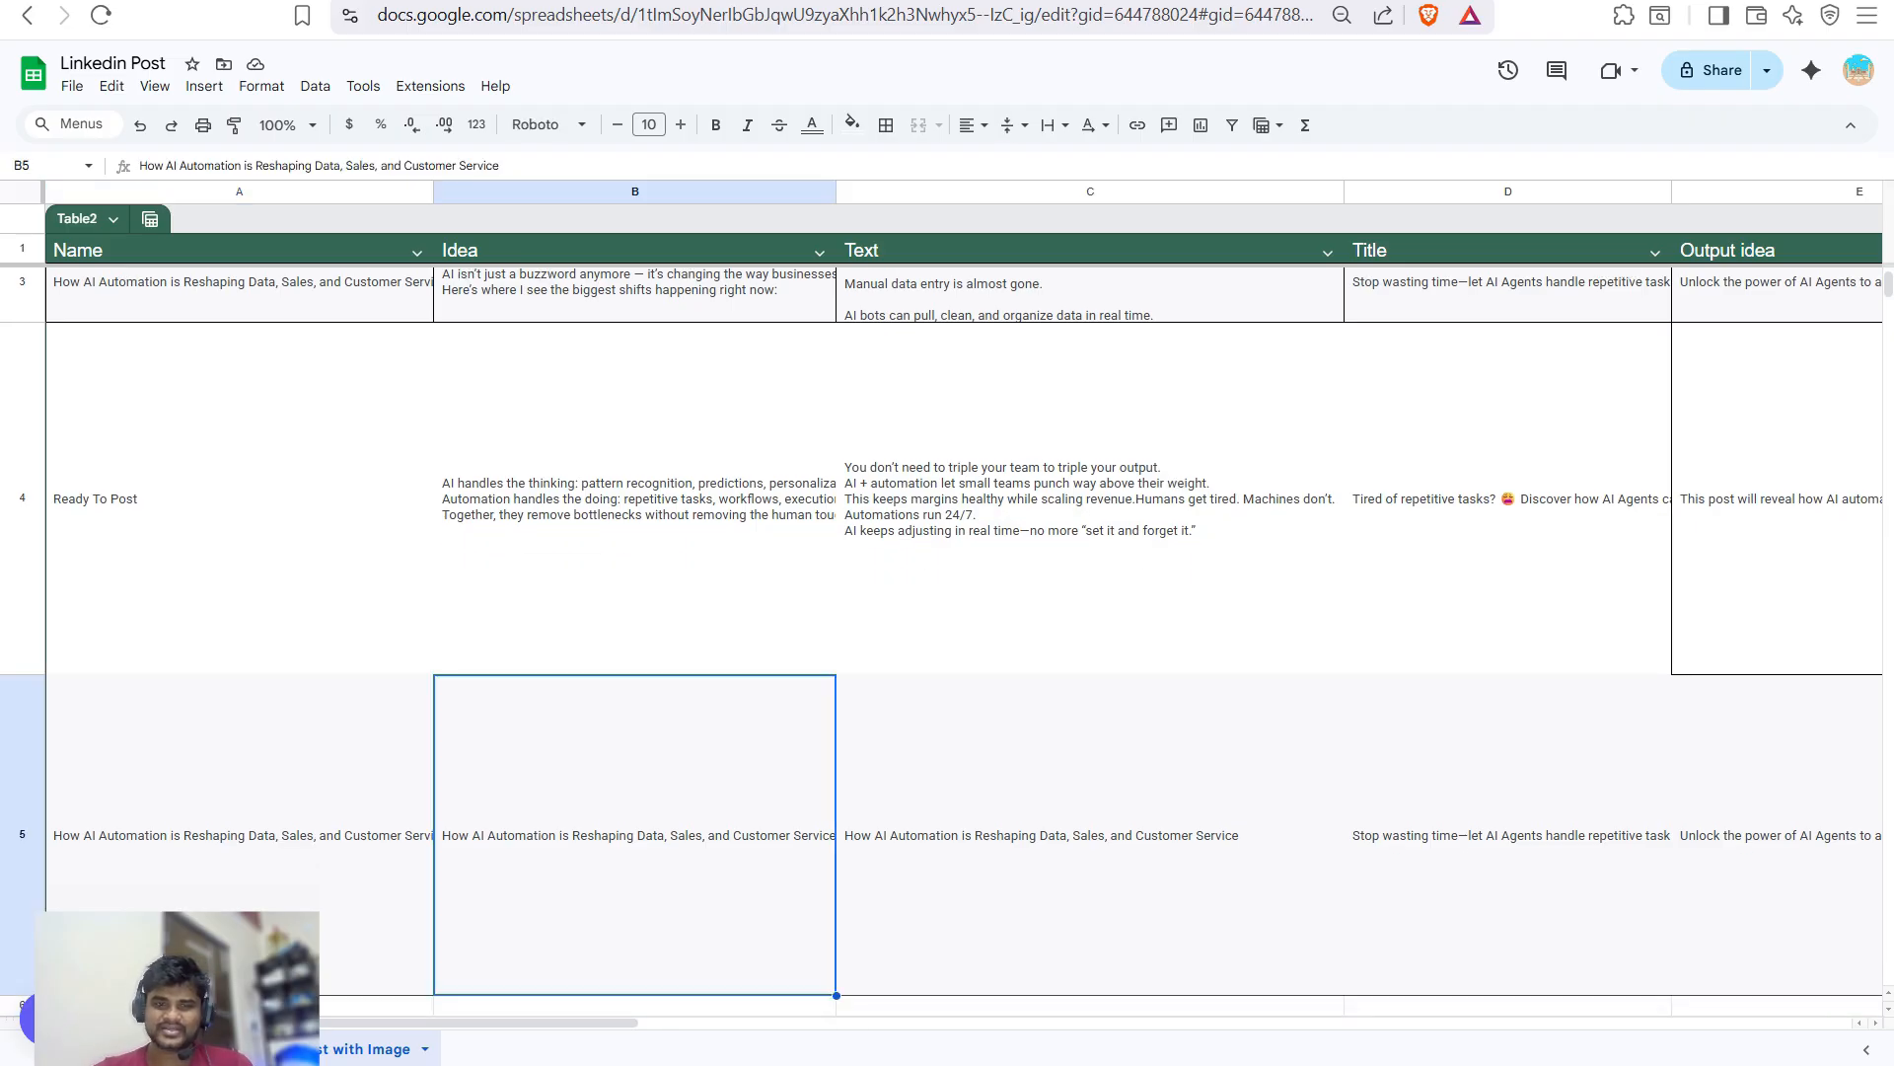
pyautogui.press('Right')
pyautogui.press('Right')
pyautogui.press('Right')
pyautogui.press('Right')
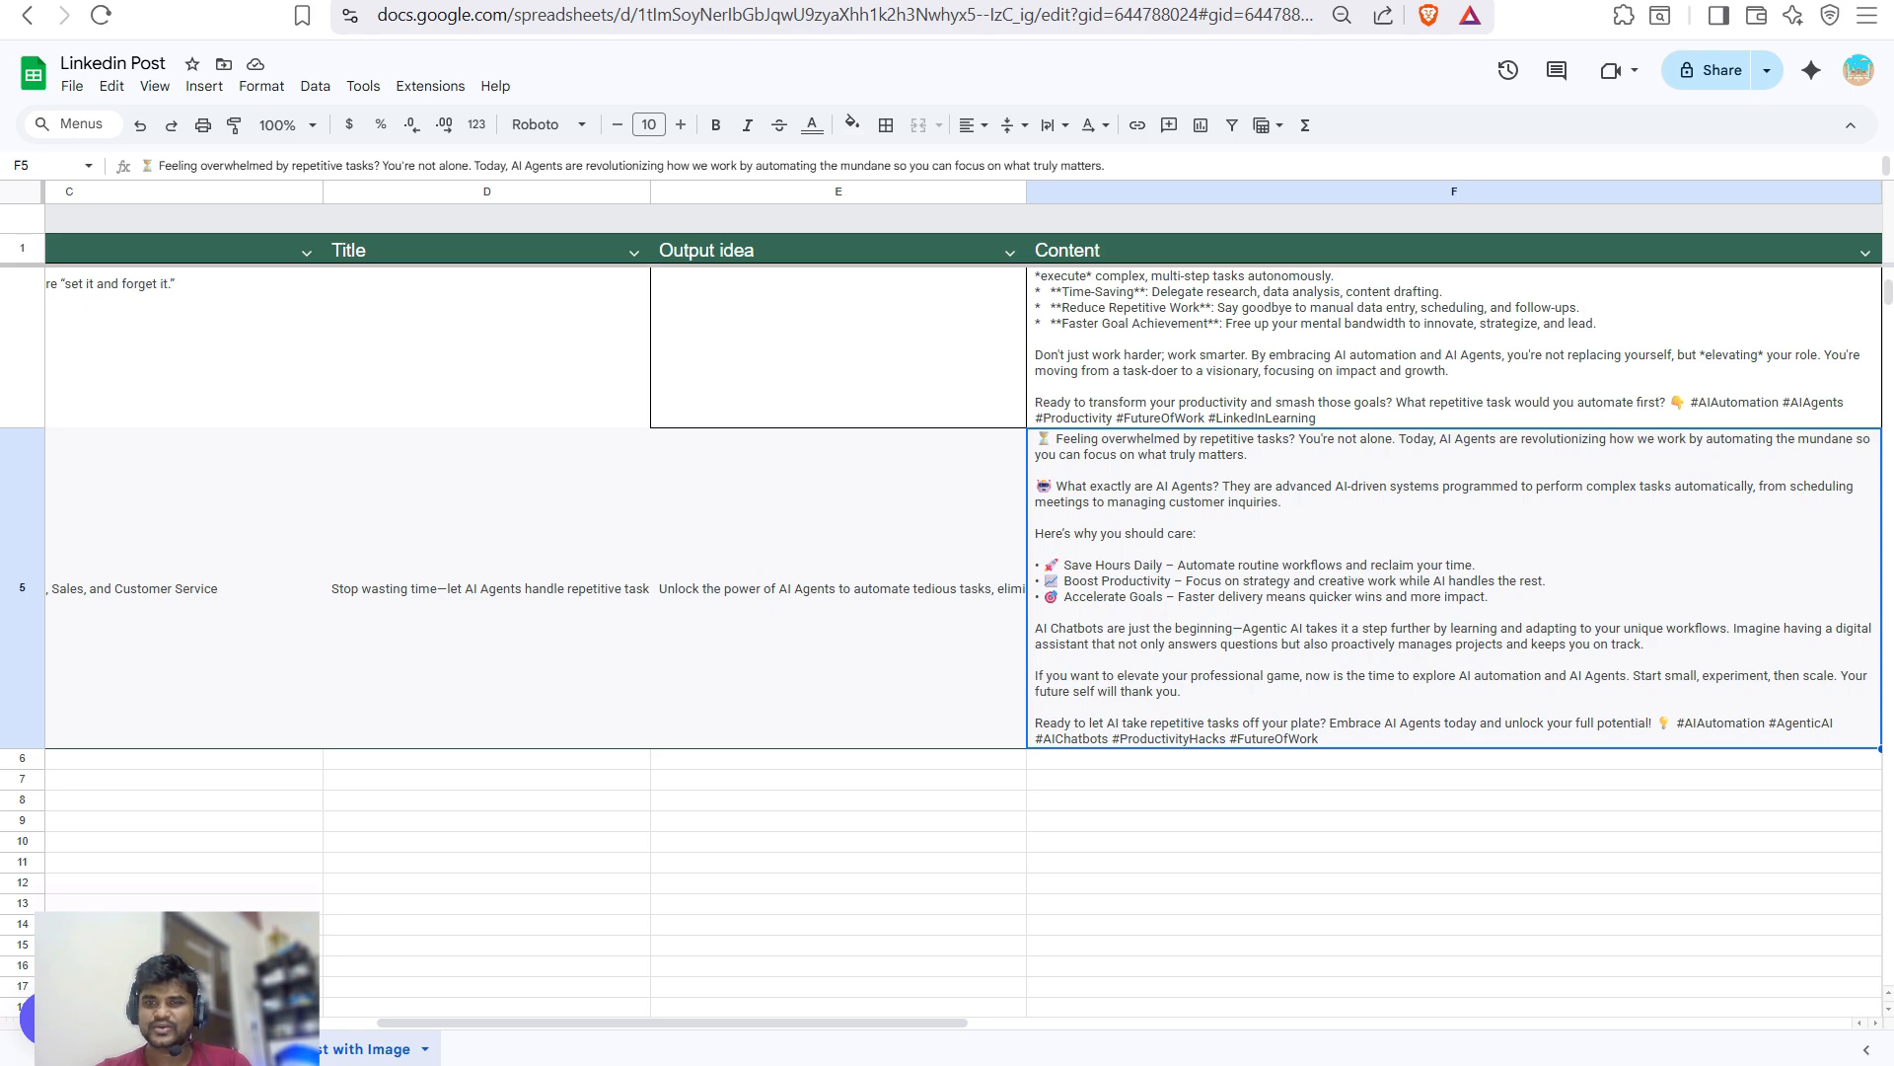
pyautogui.hscroll(2, 963, 604)
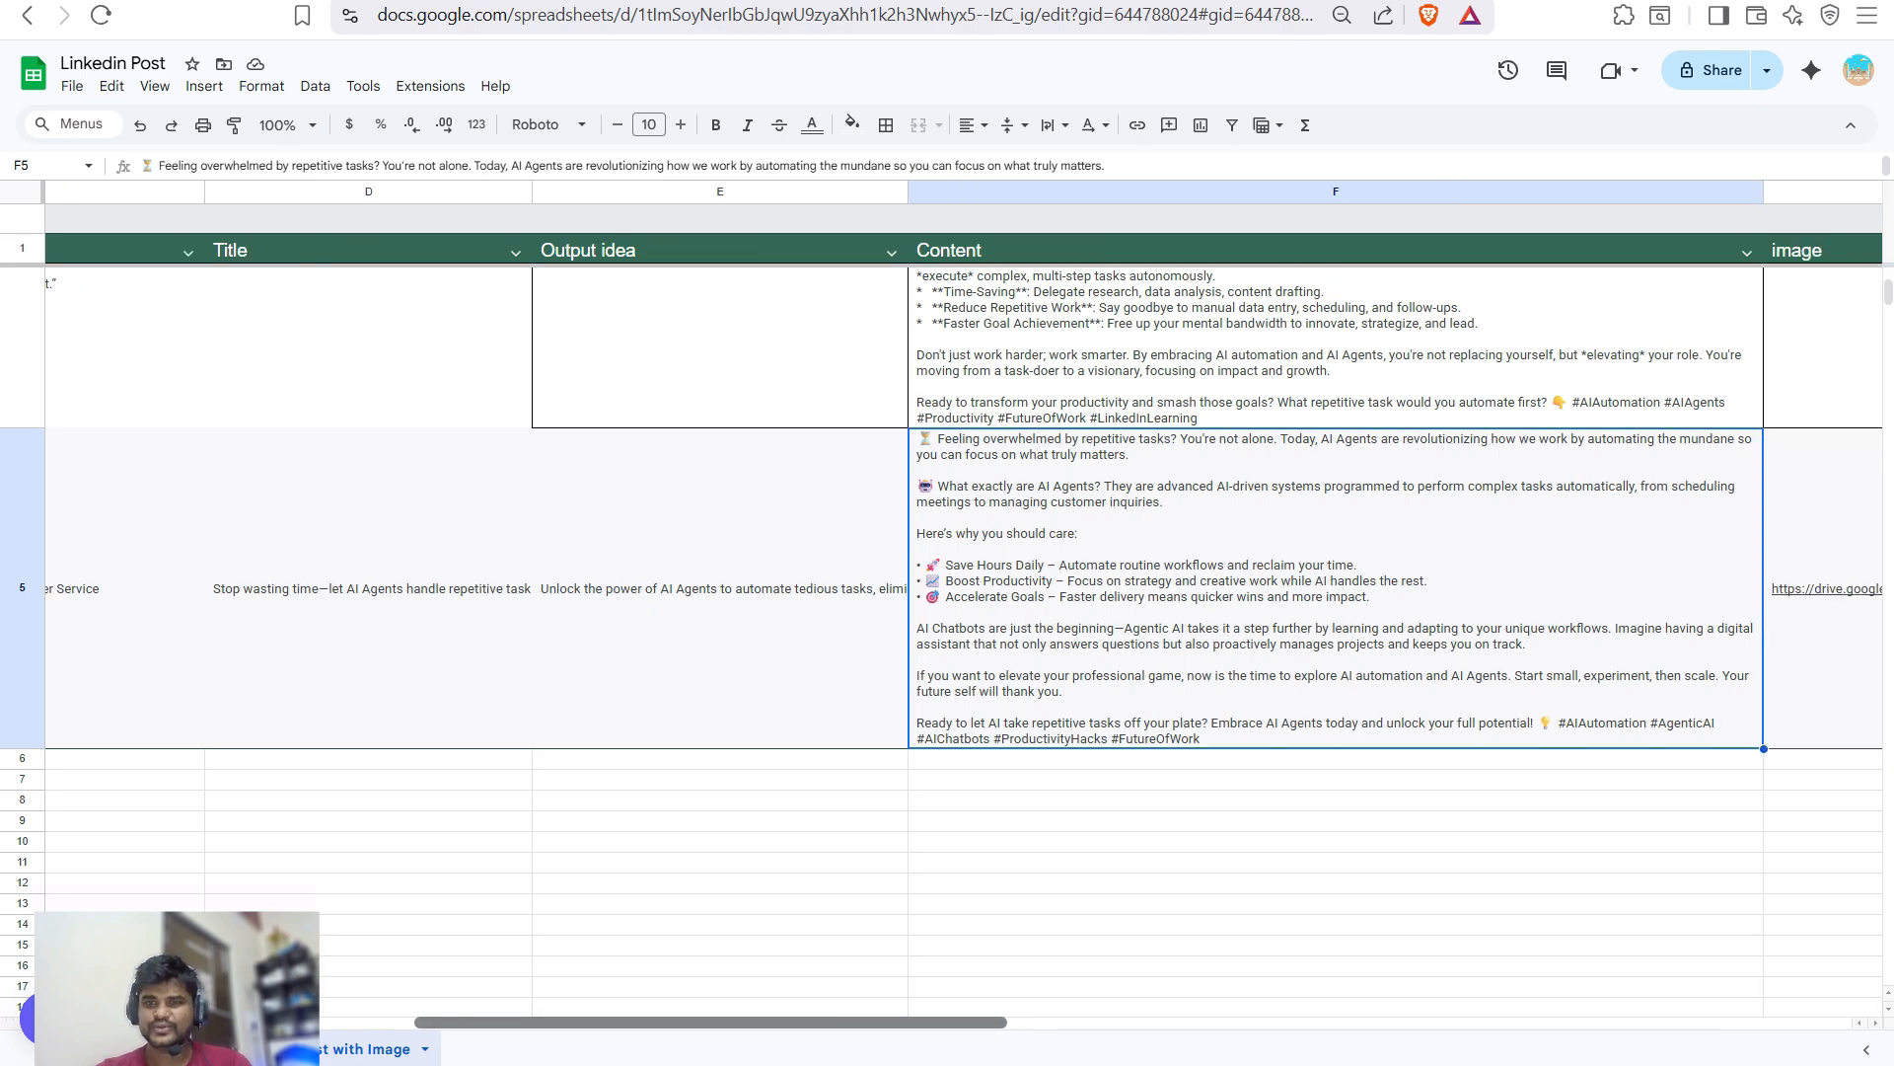
pyautogui.hscroll(3, 963, 604)
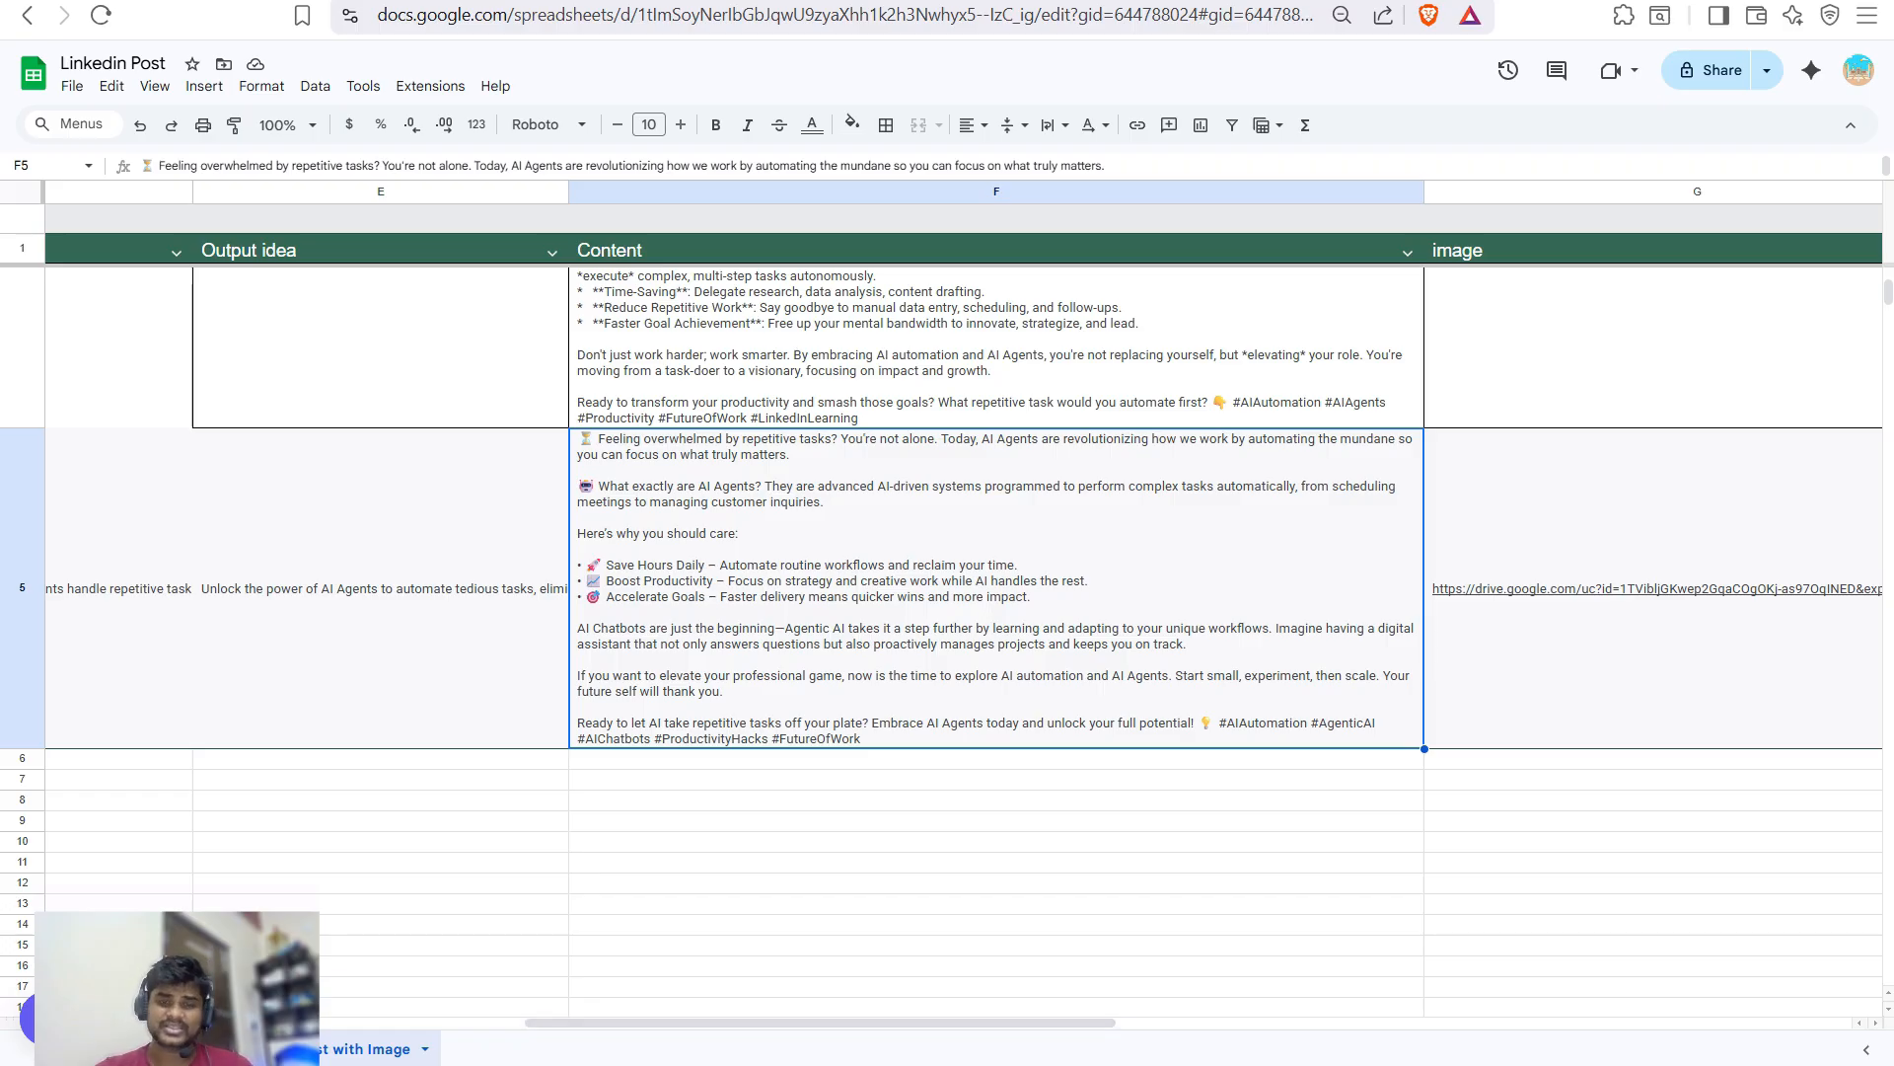
pyautogui.hscroll(8, 962, 604)
pyautogui.click(738, 588)
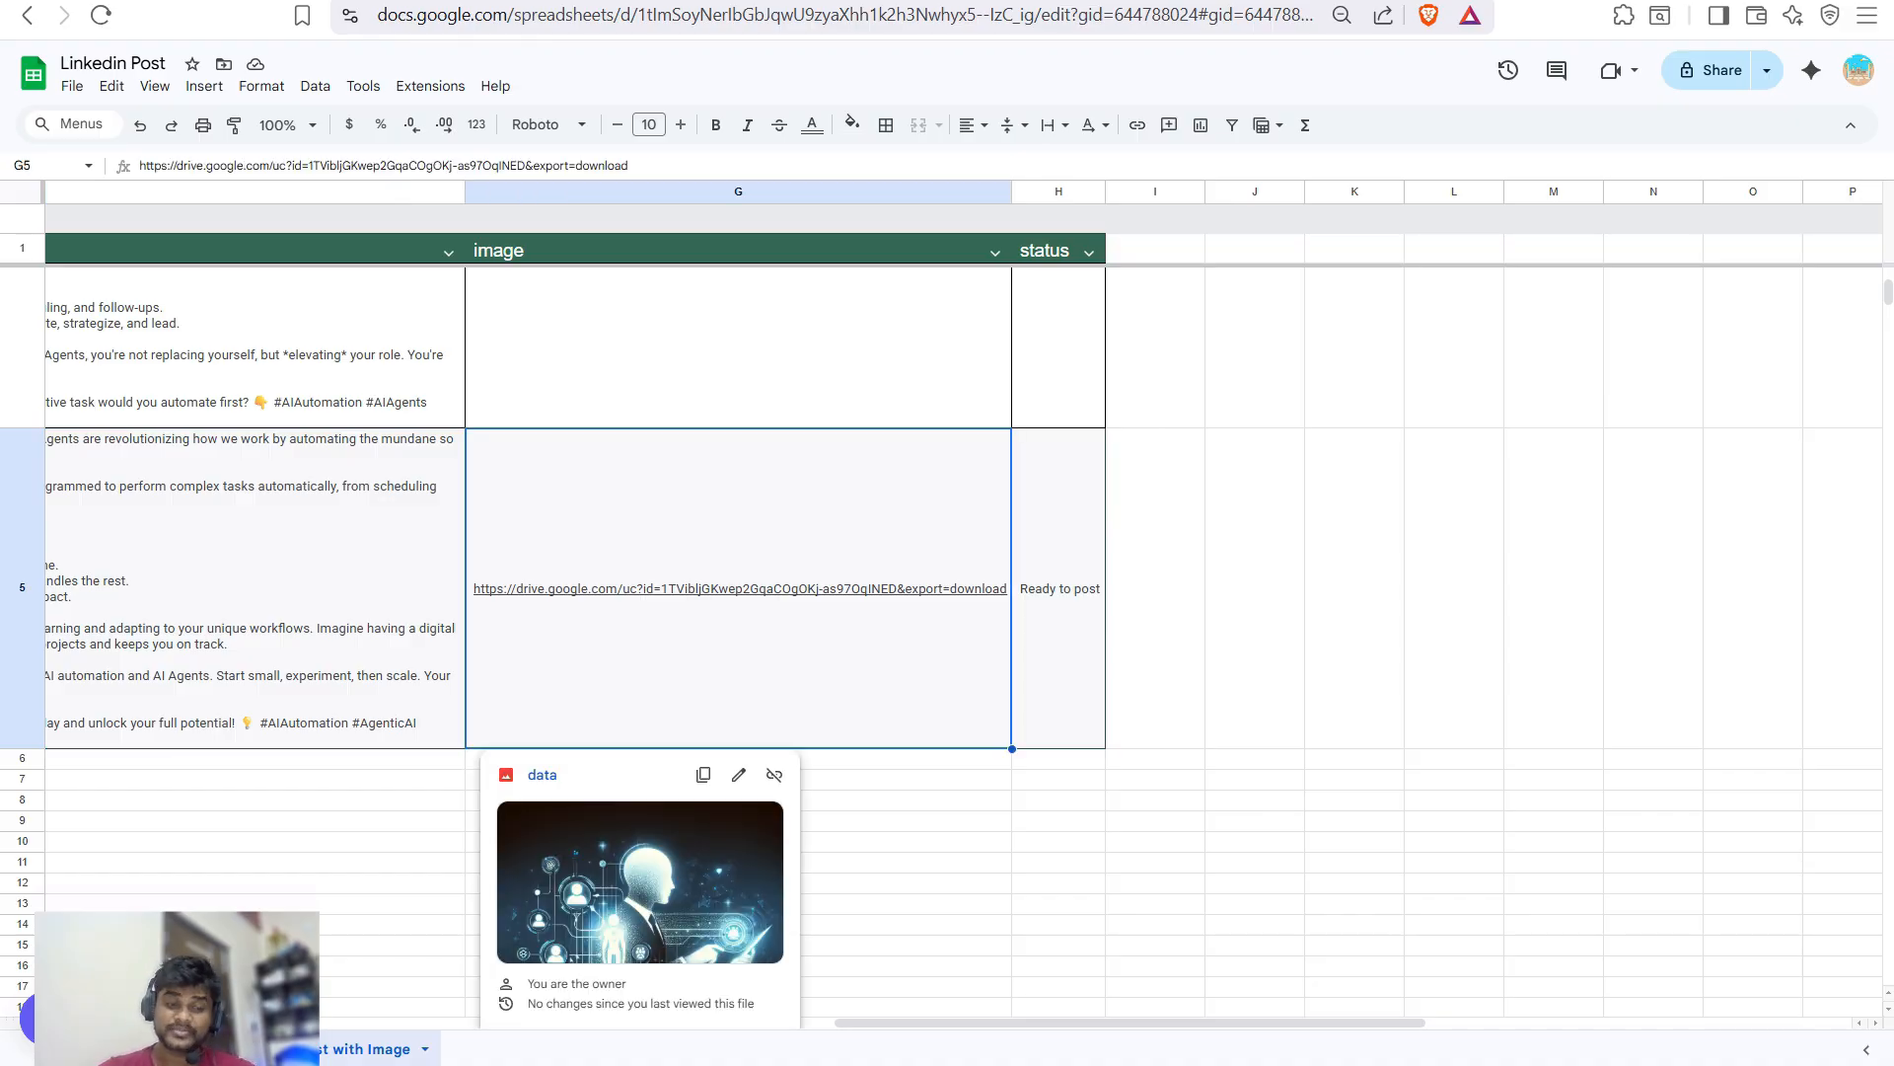
pyautogui.click(1059, 588)
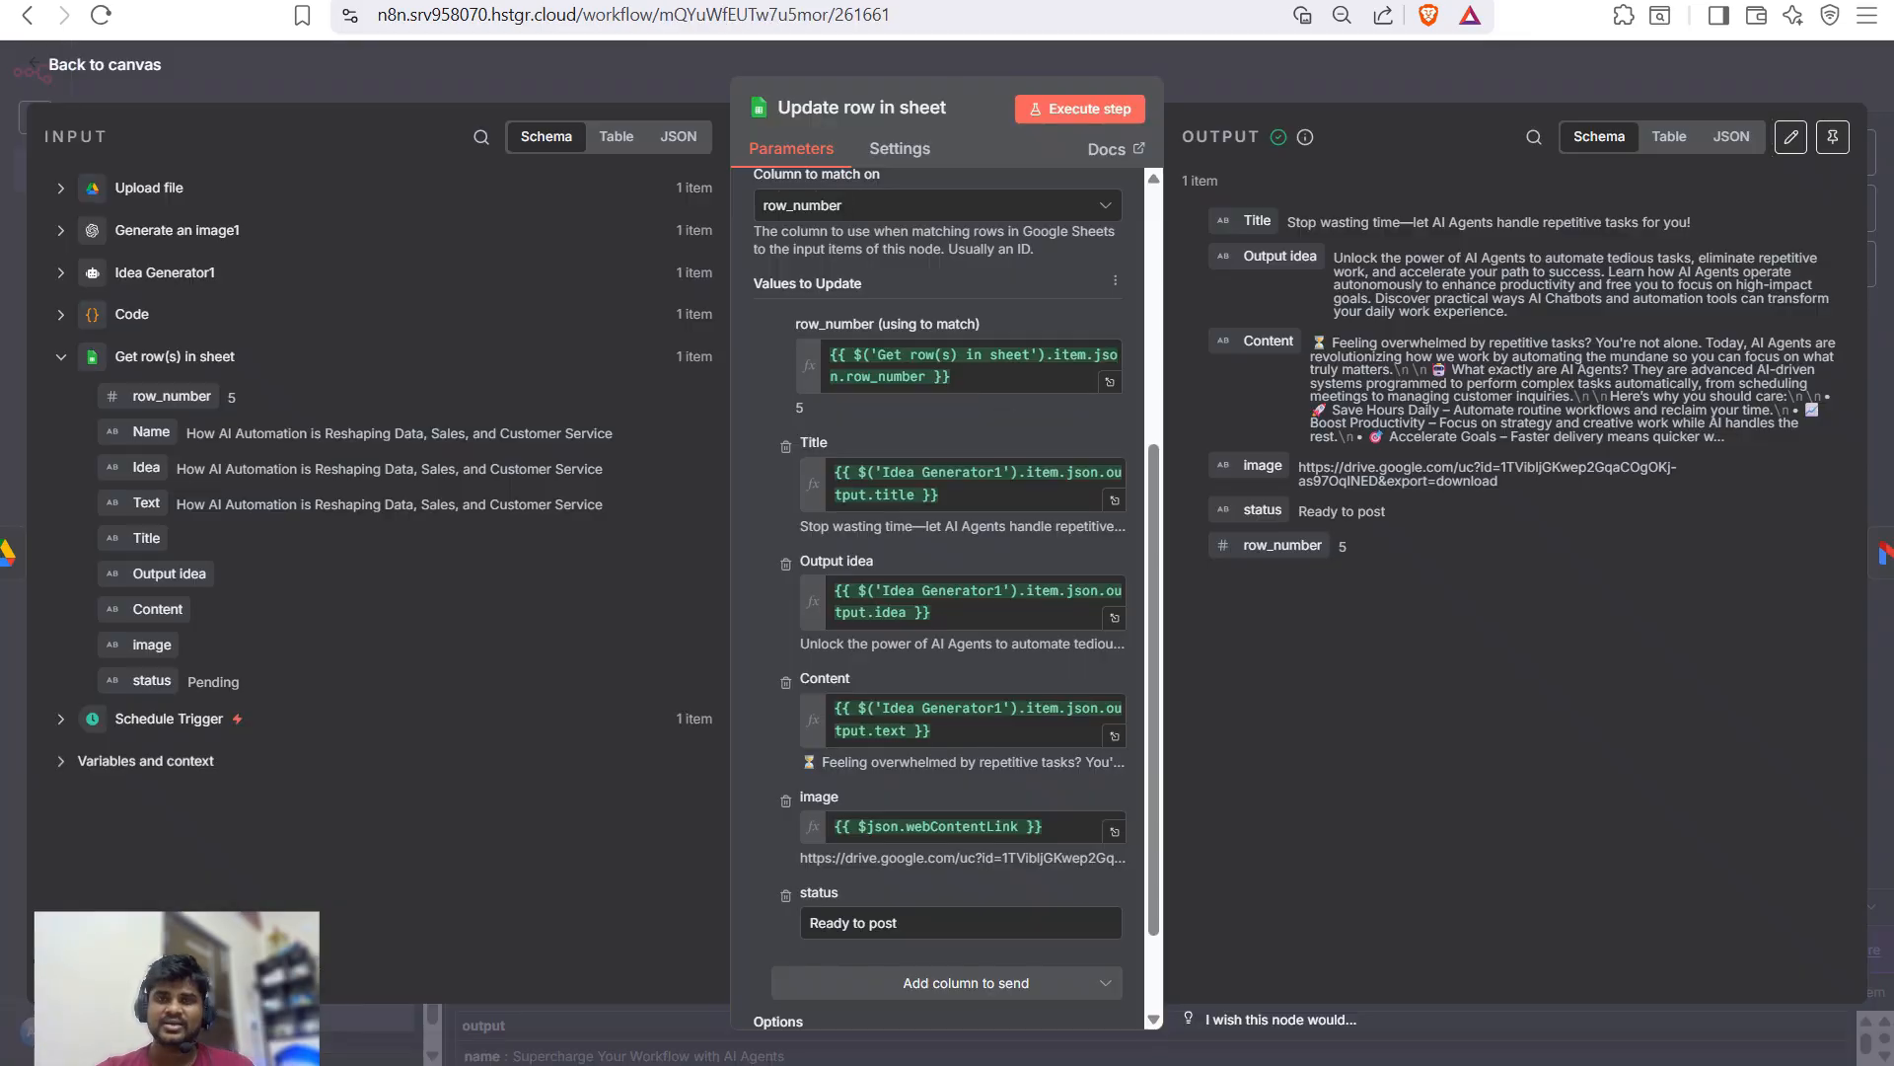
# - Set Send a message1's subject to the Title and body to 'Your post is ready', then send a test
pyautogui.press('Escape')
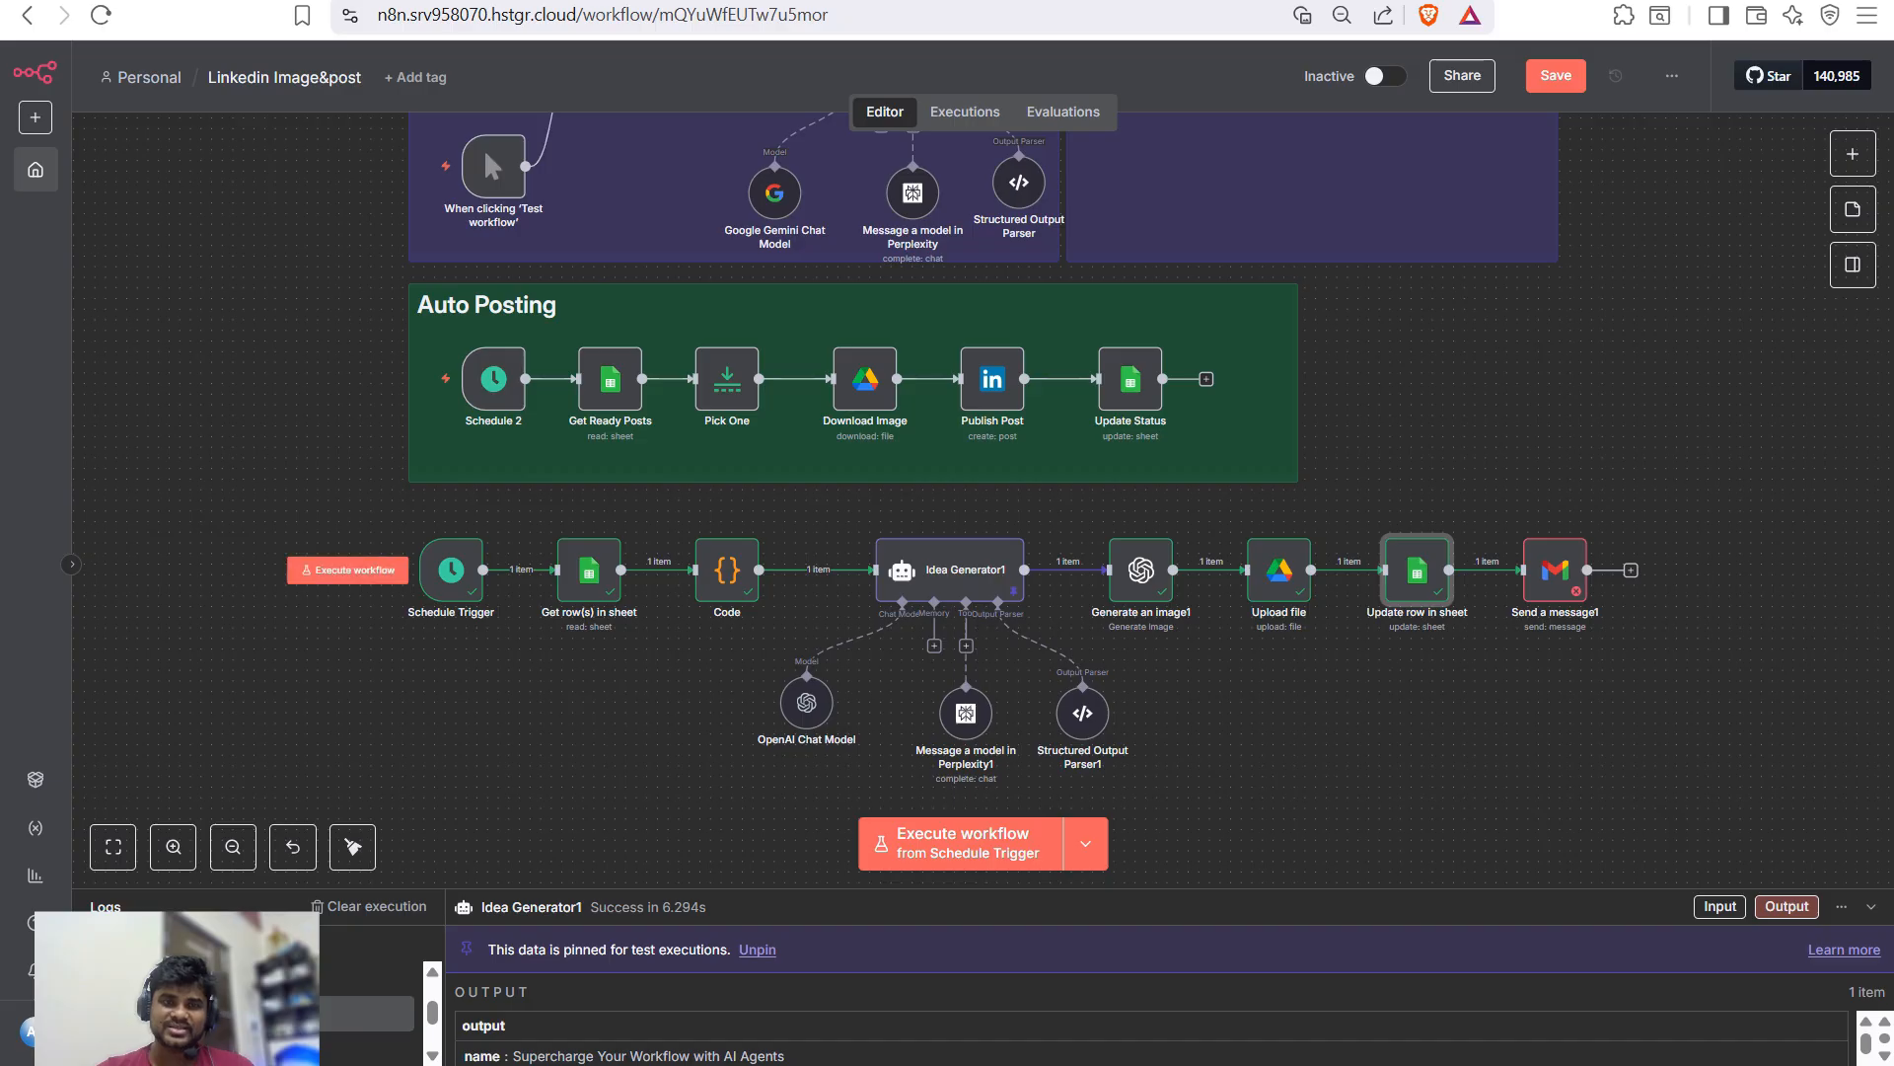
pyautogui.scroll(-1, 454, 513)
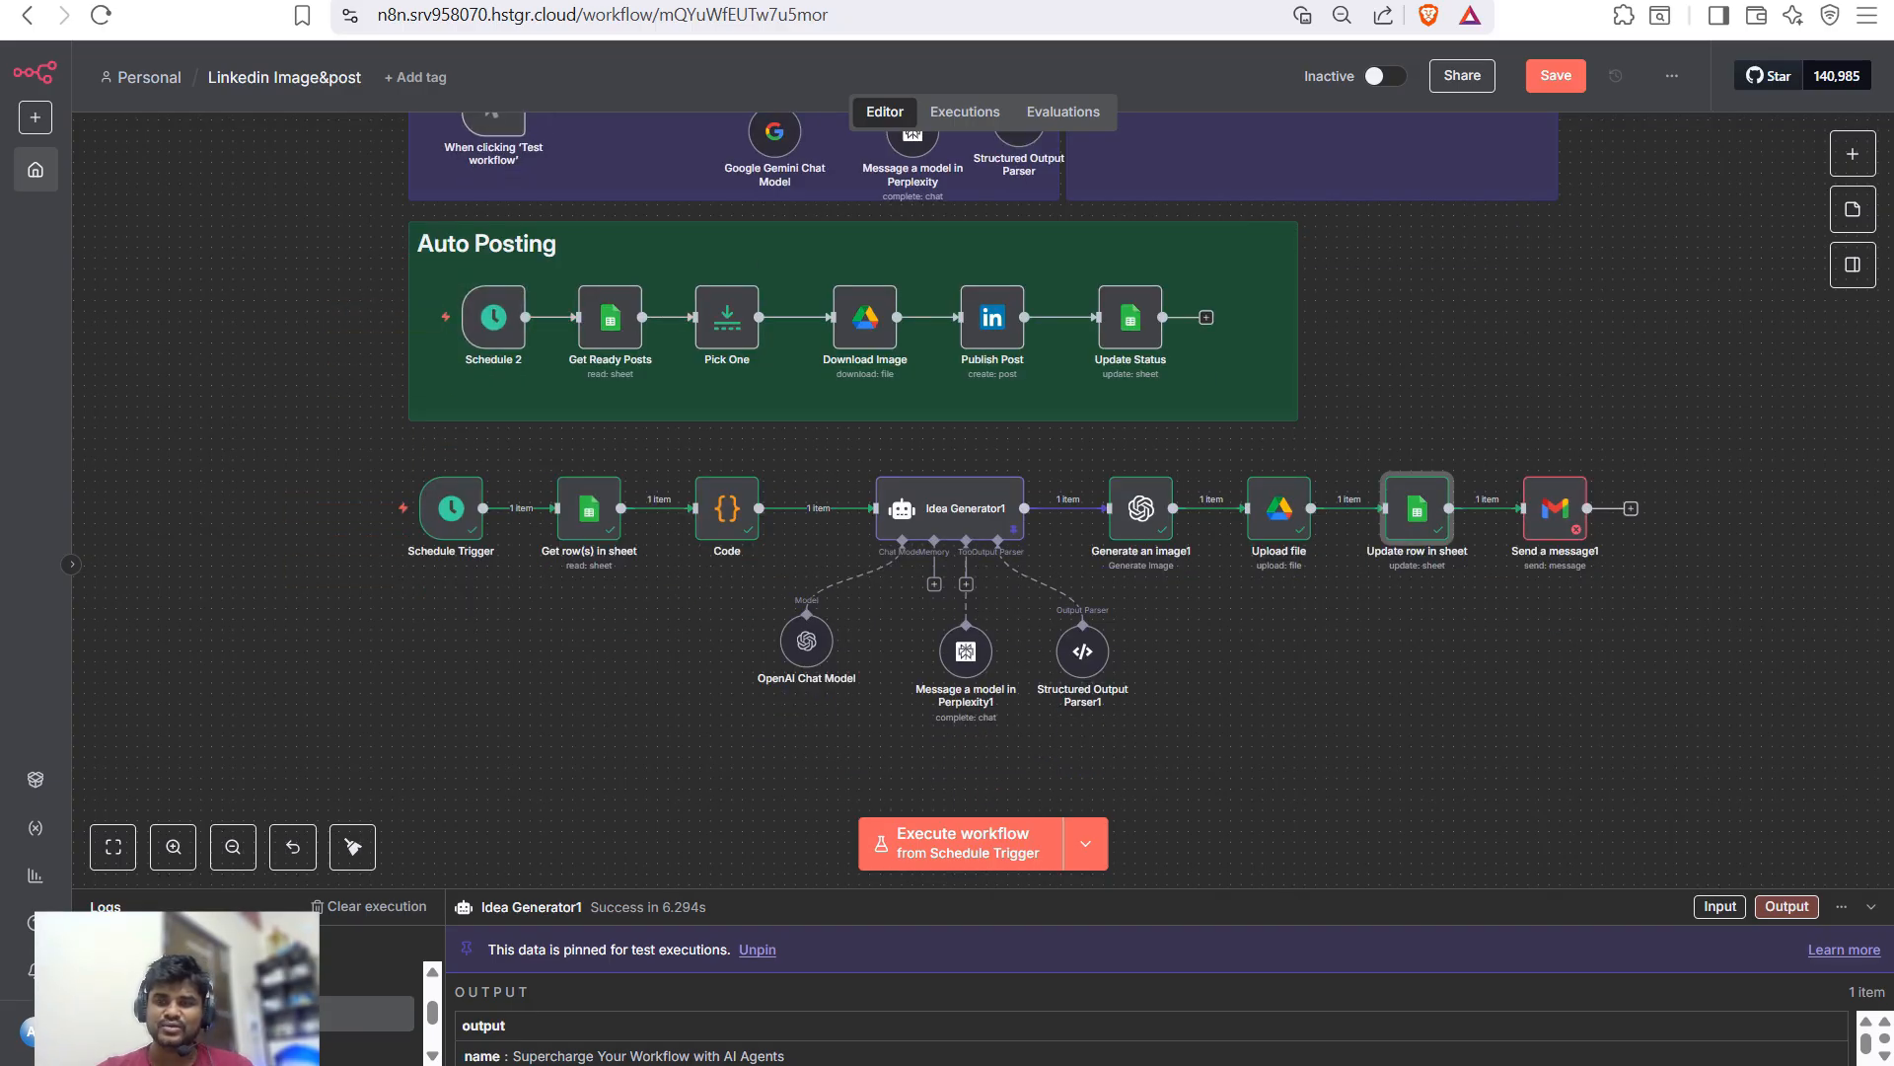
pyautogui.doubleClick(1554, 508)
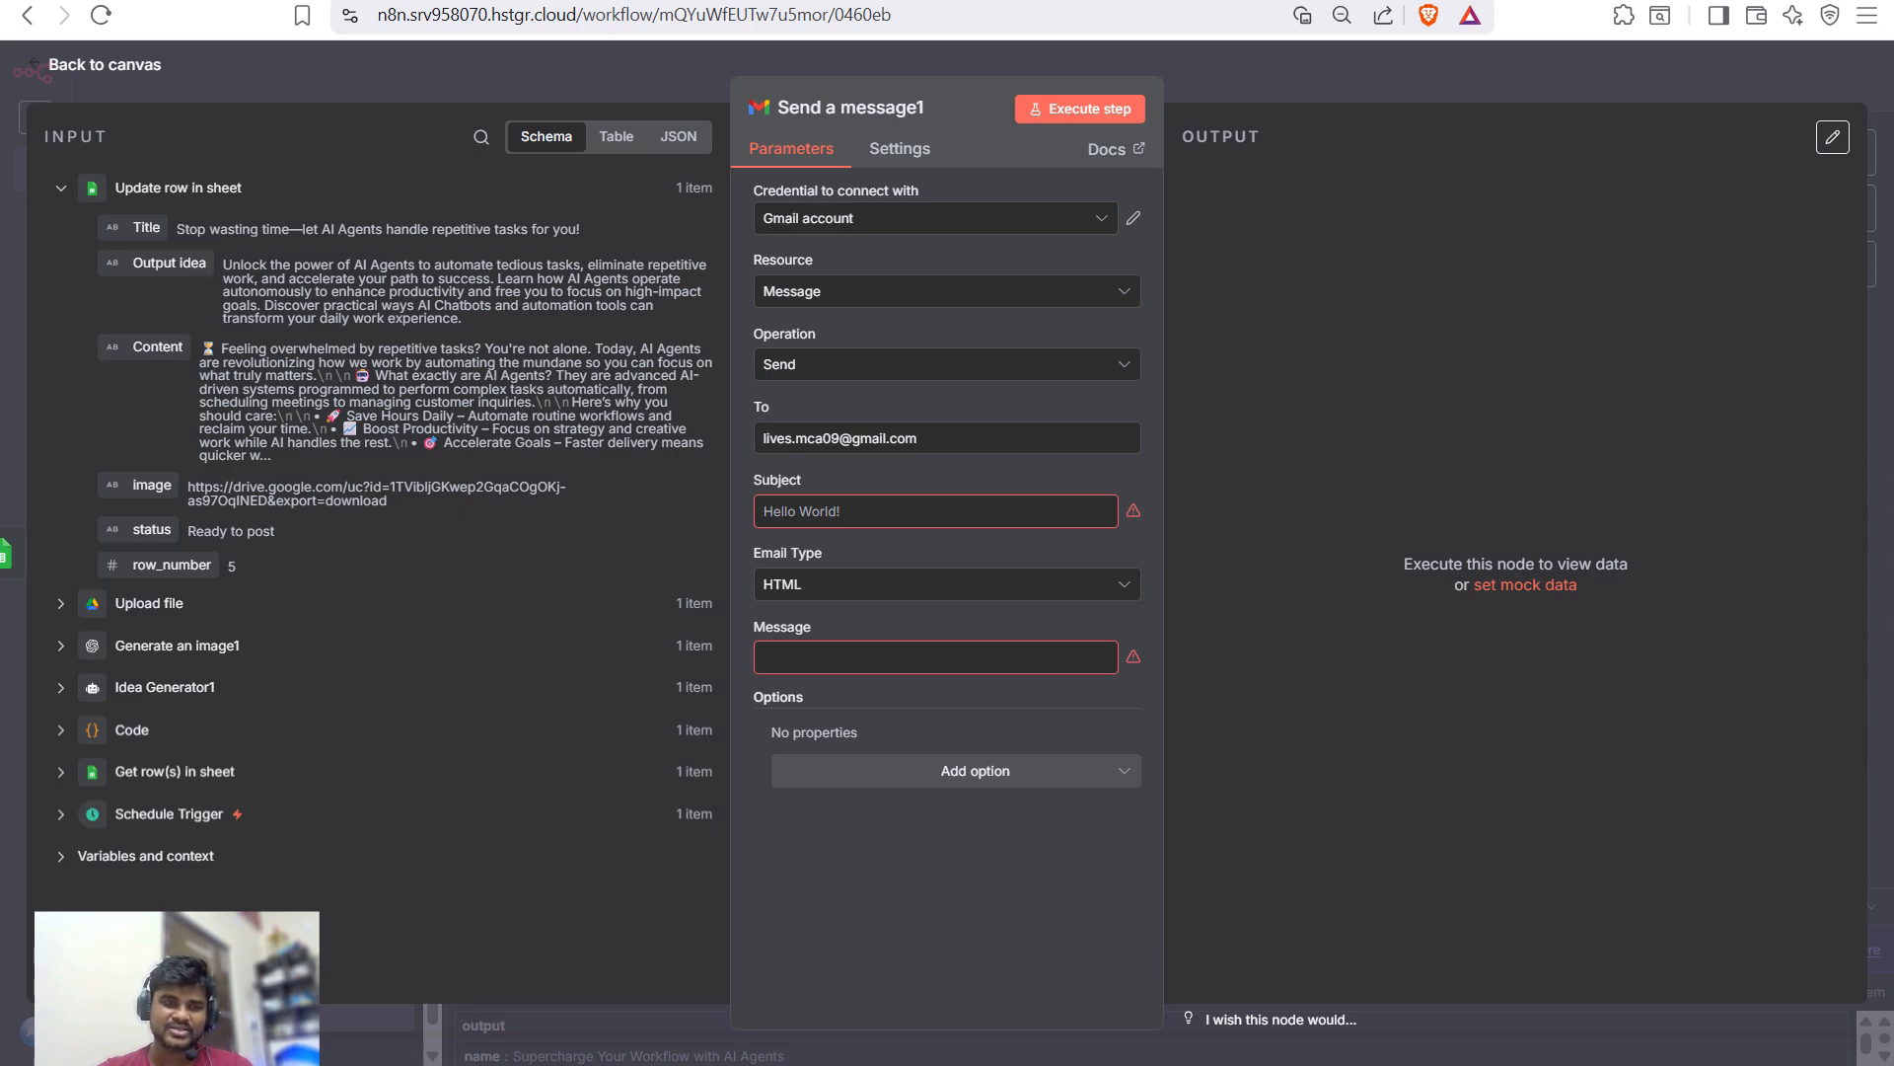
pyautogui.moveTo(146, 226); pyautogui.dragTo(789, 511)
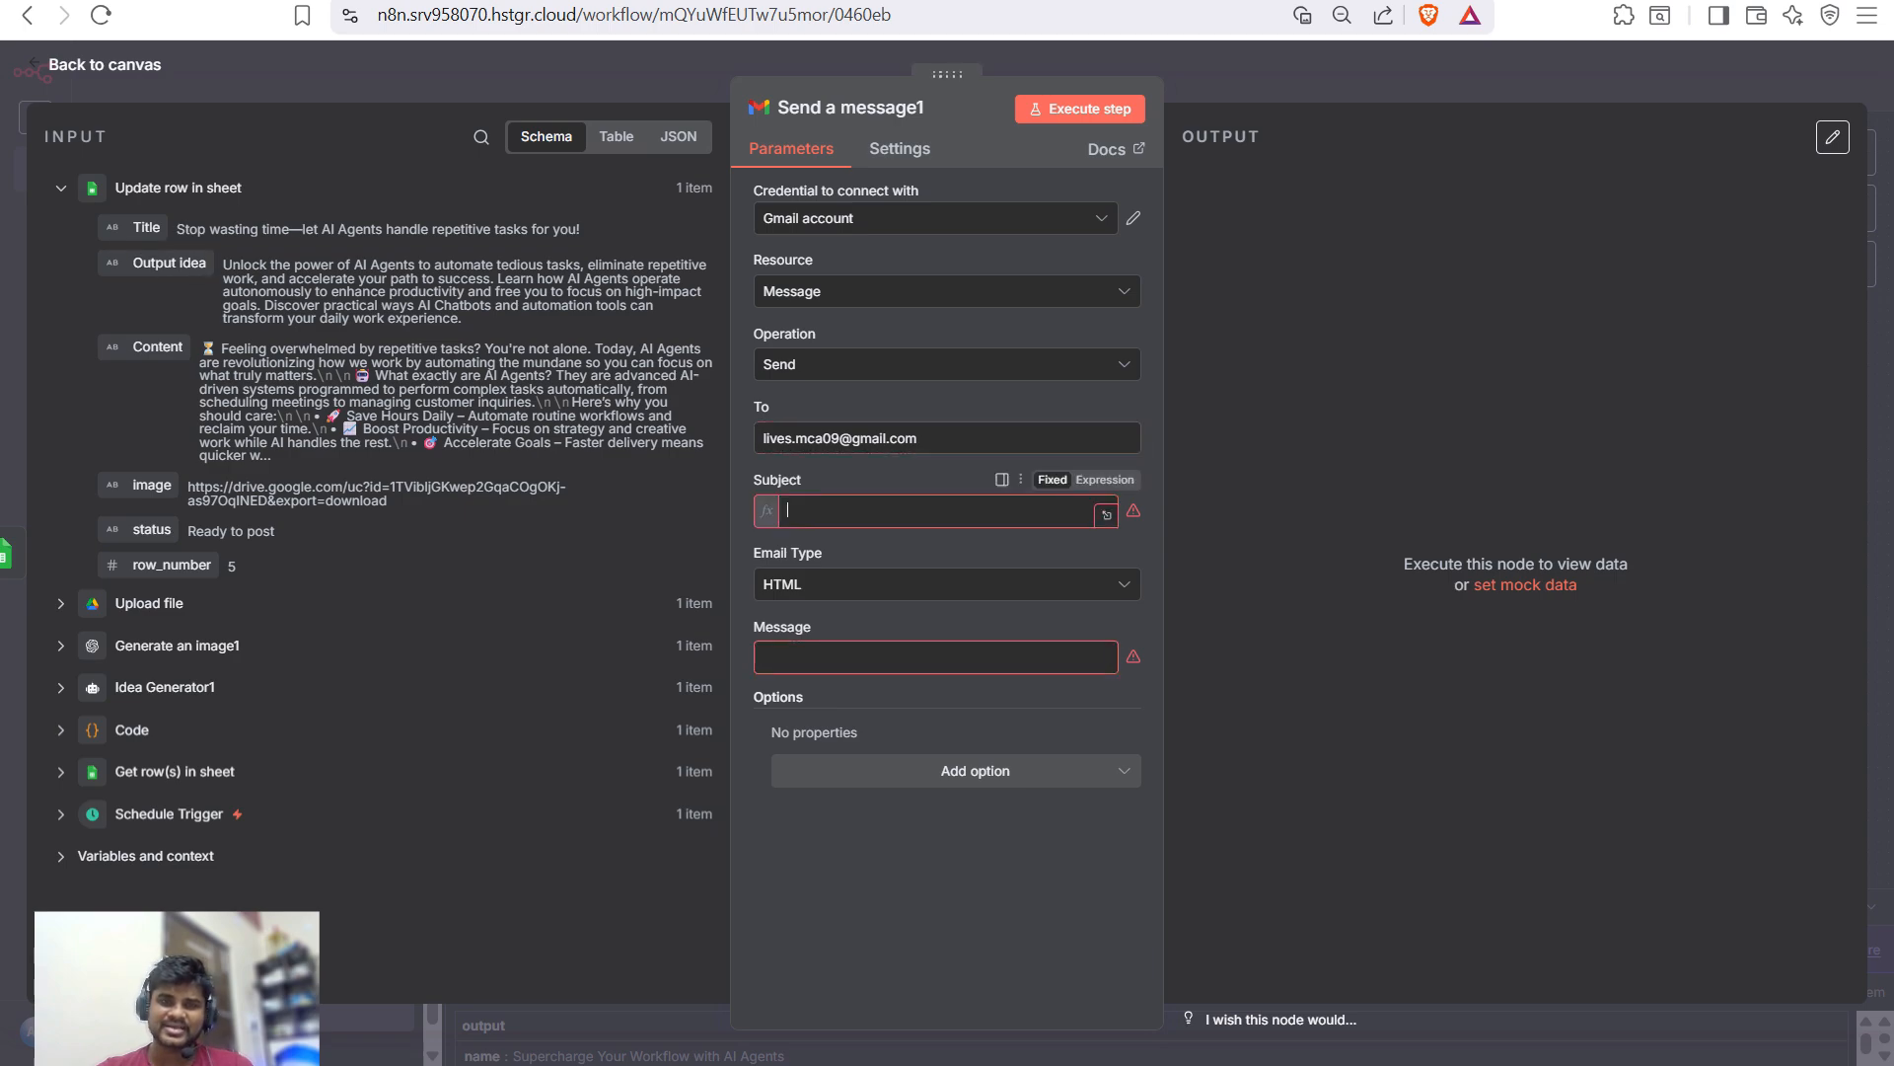
pyautogui.click(936, 680)
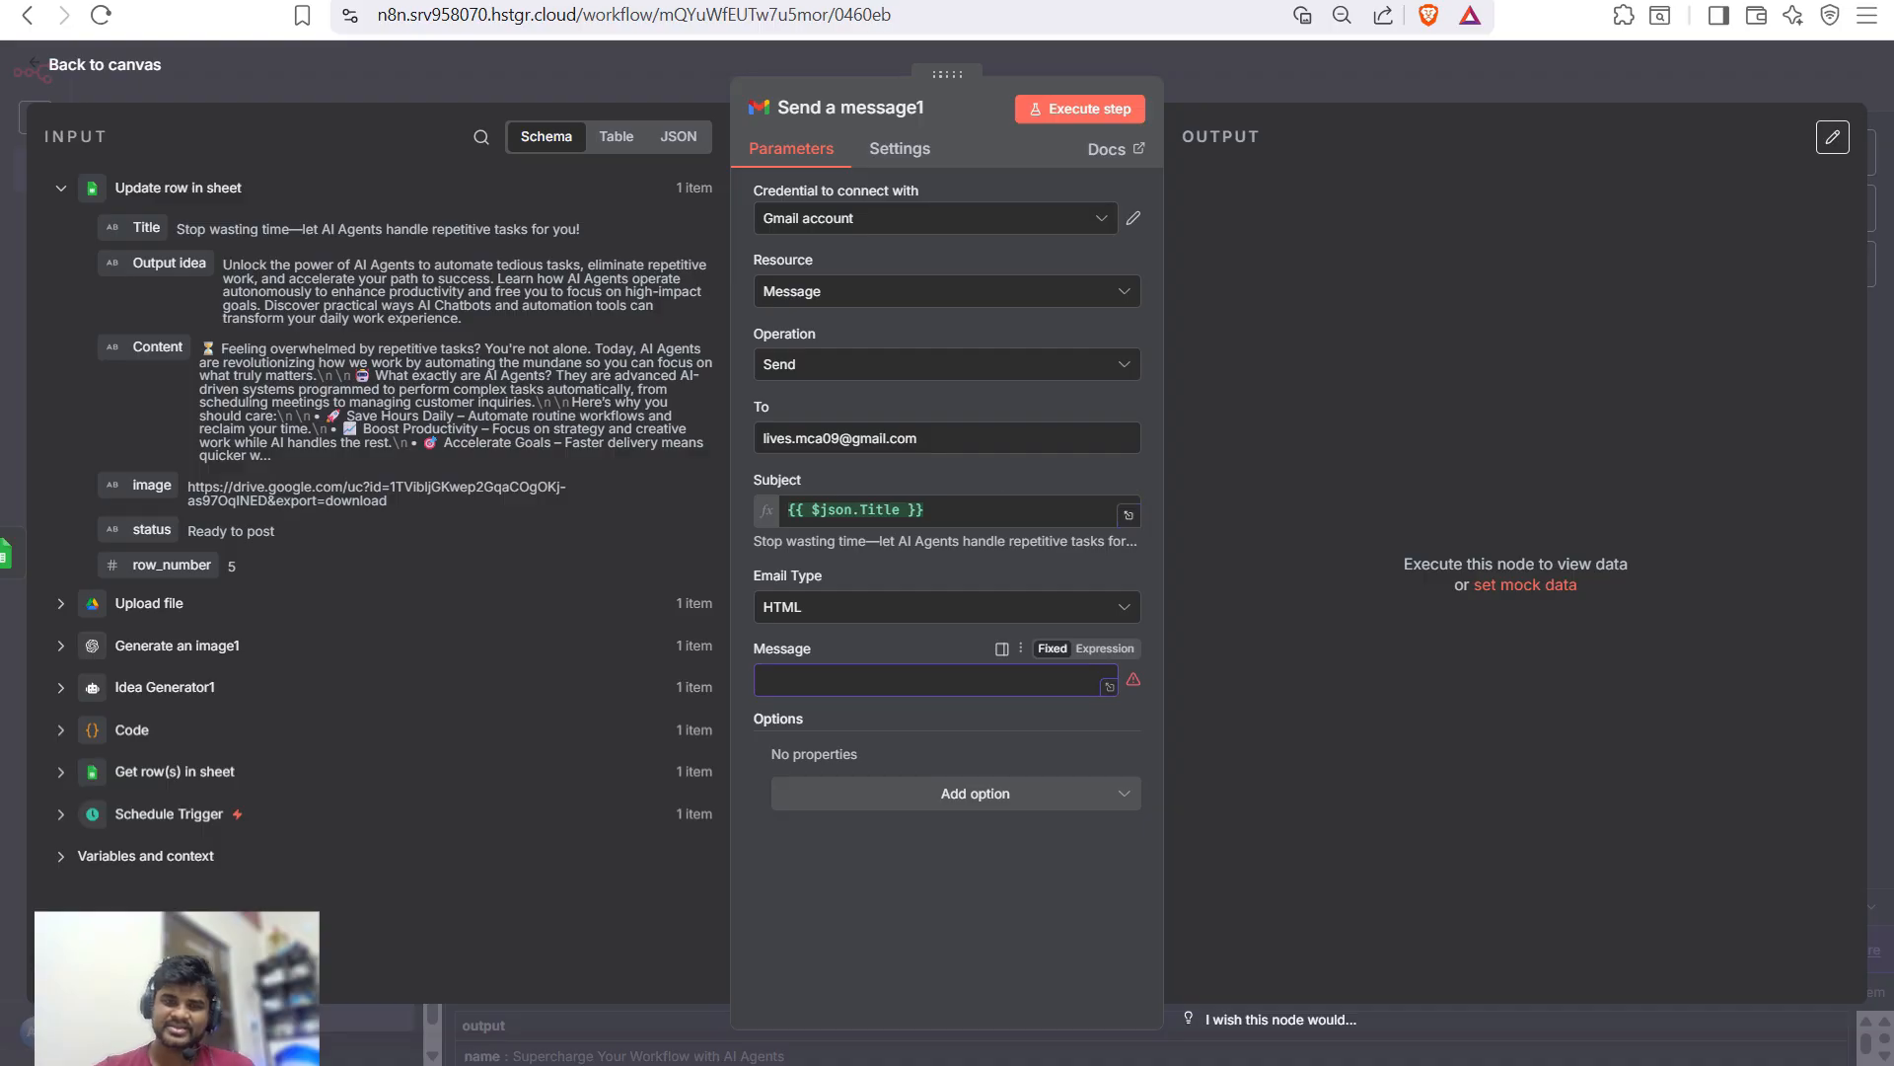
pyautogui.write('You')
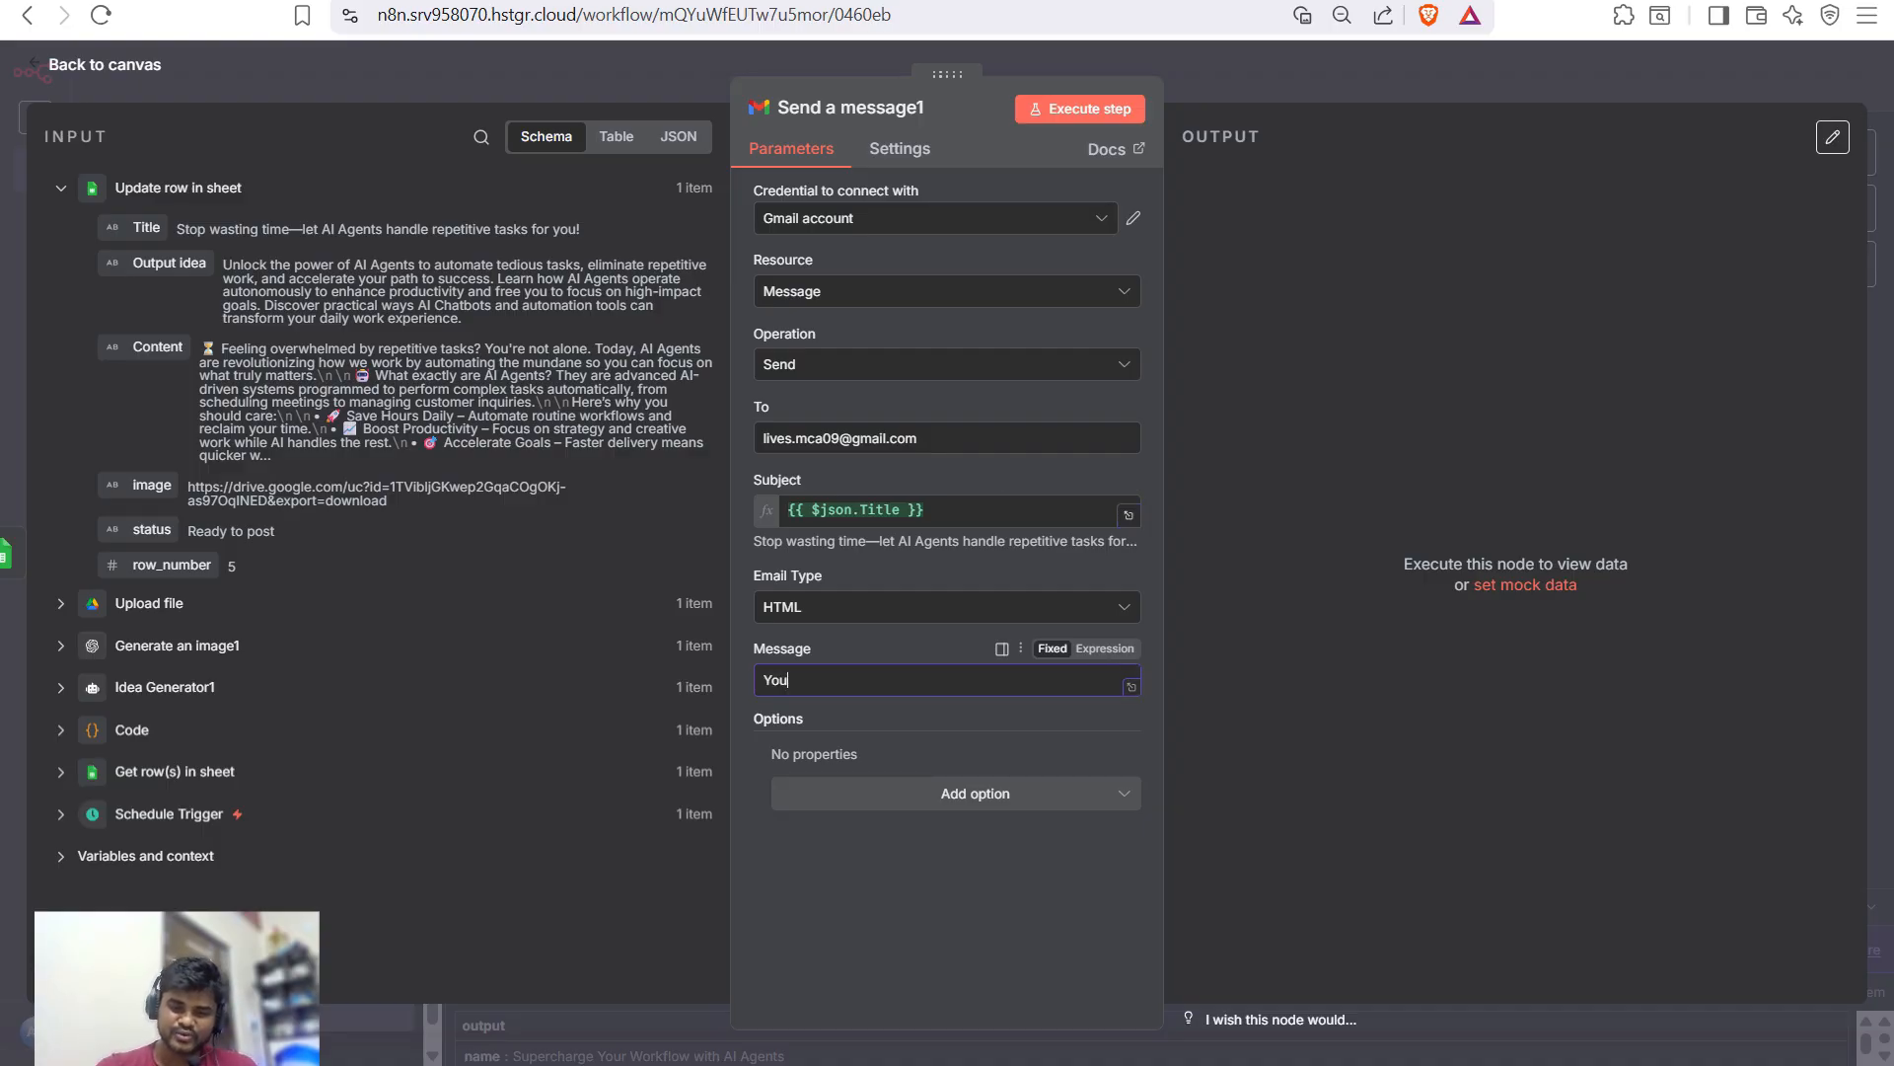
pyautogui.write('r post is ready')
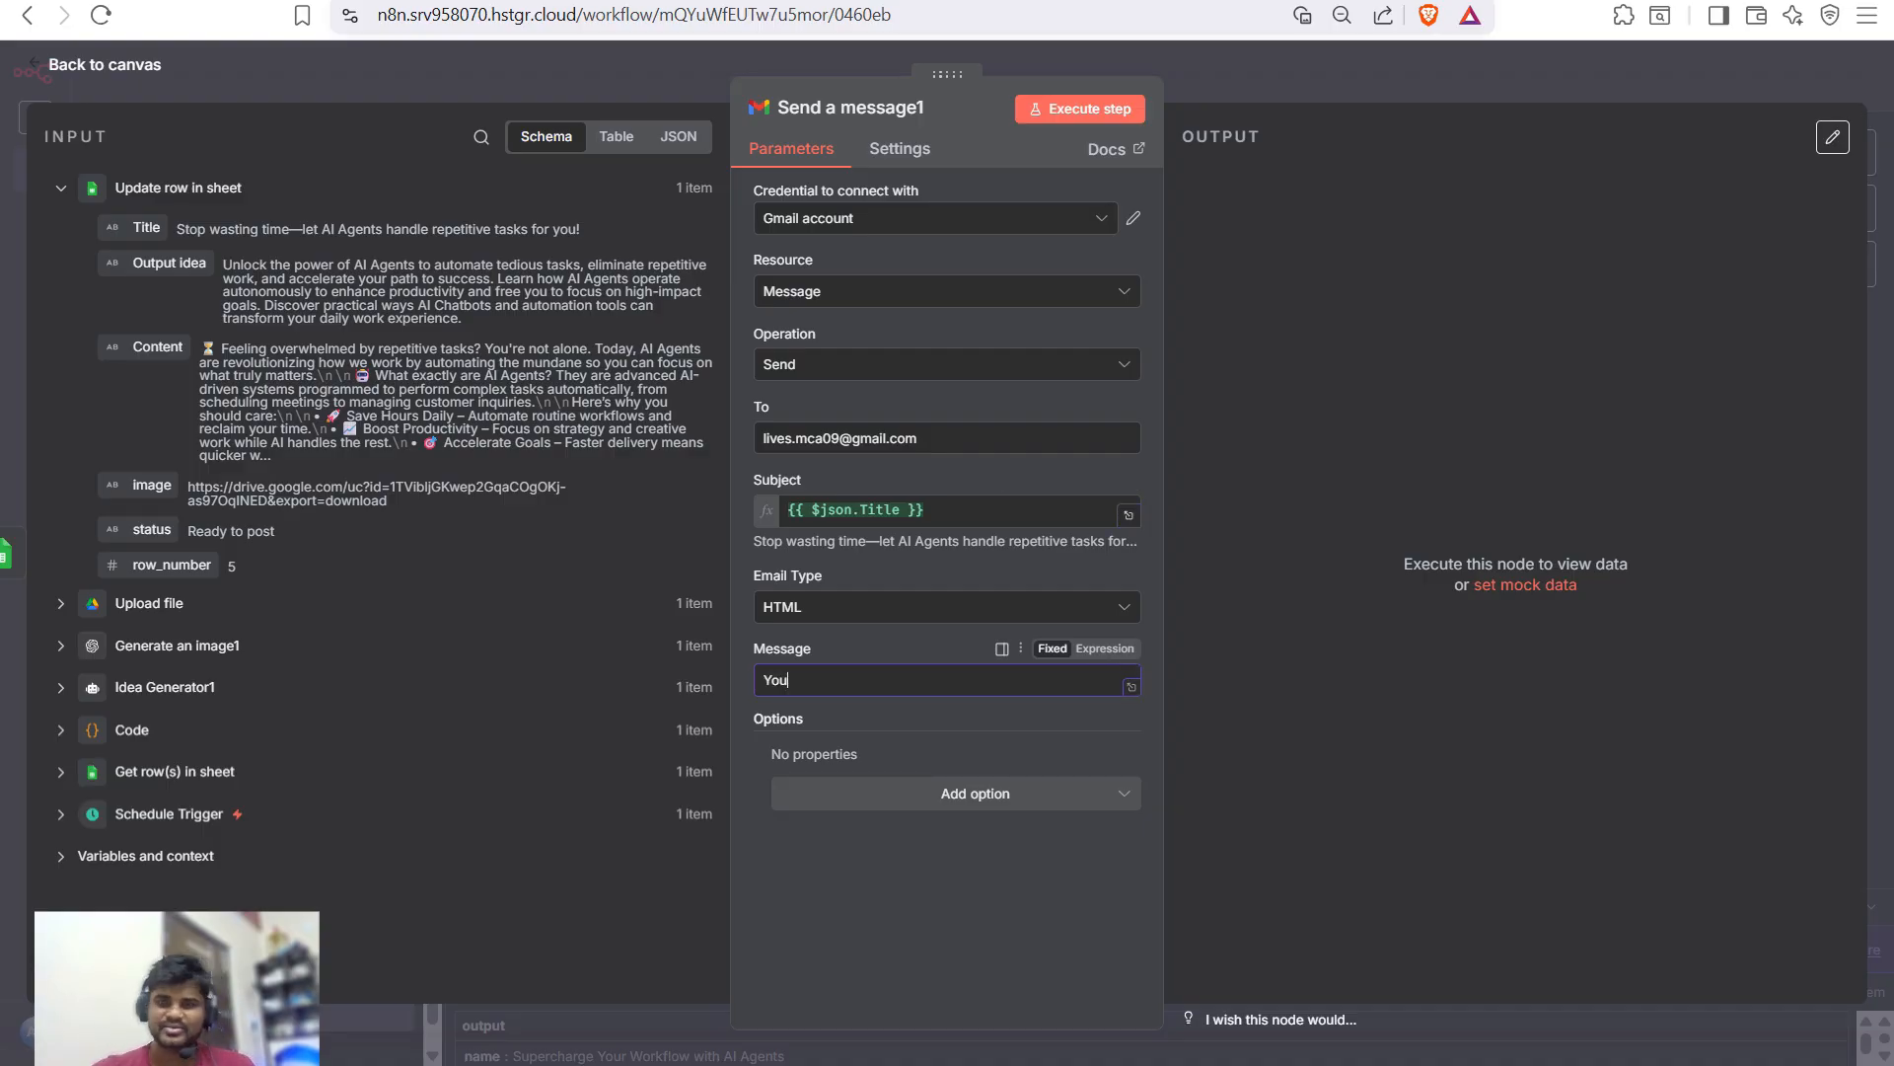
pyautogui.click(1080, 108)
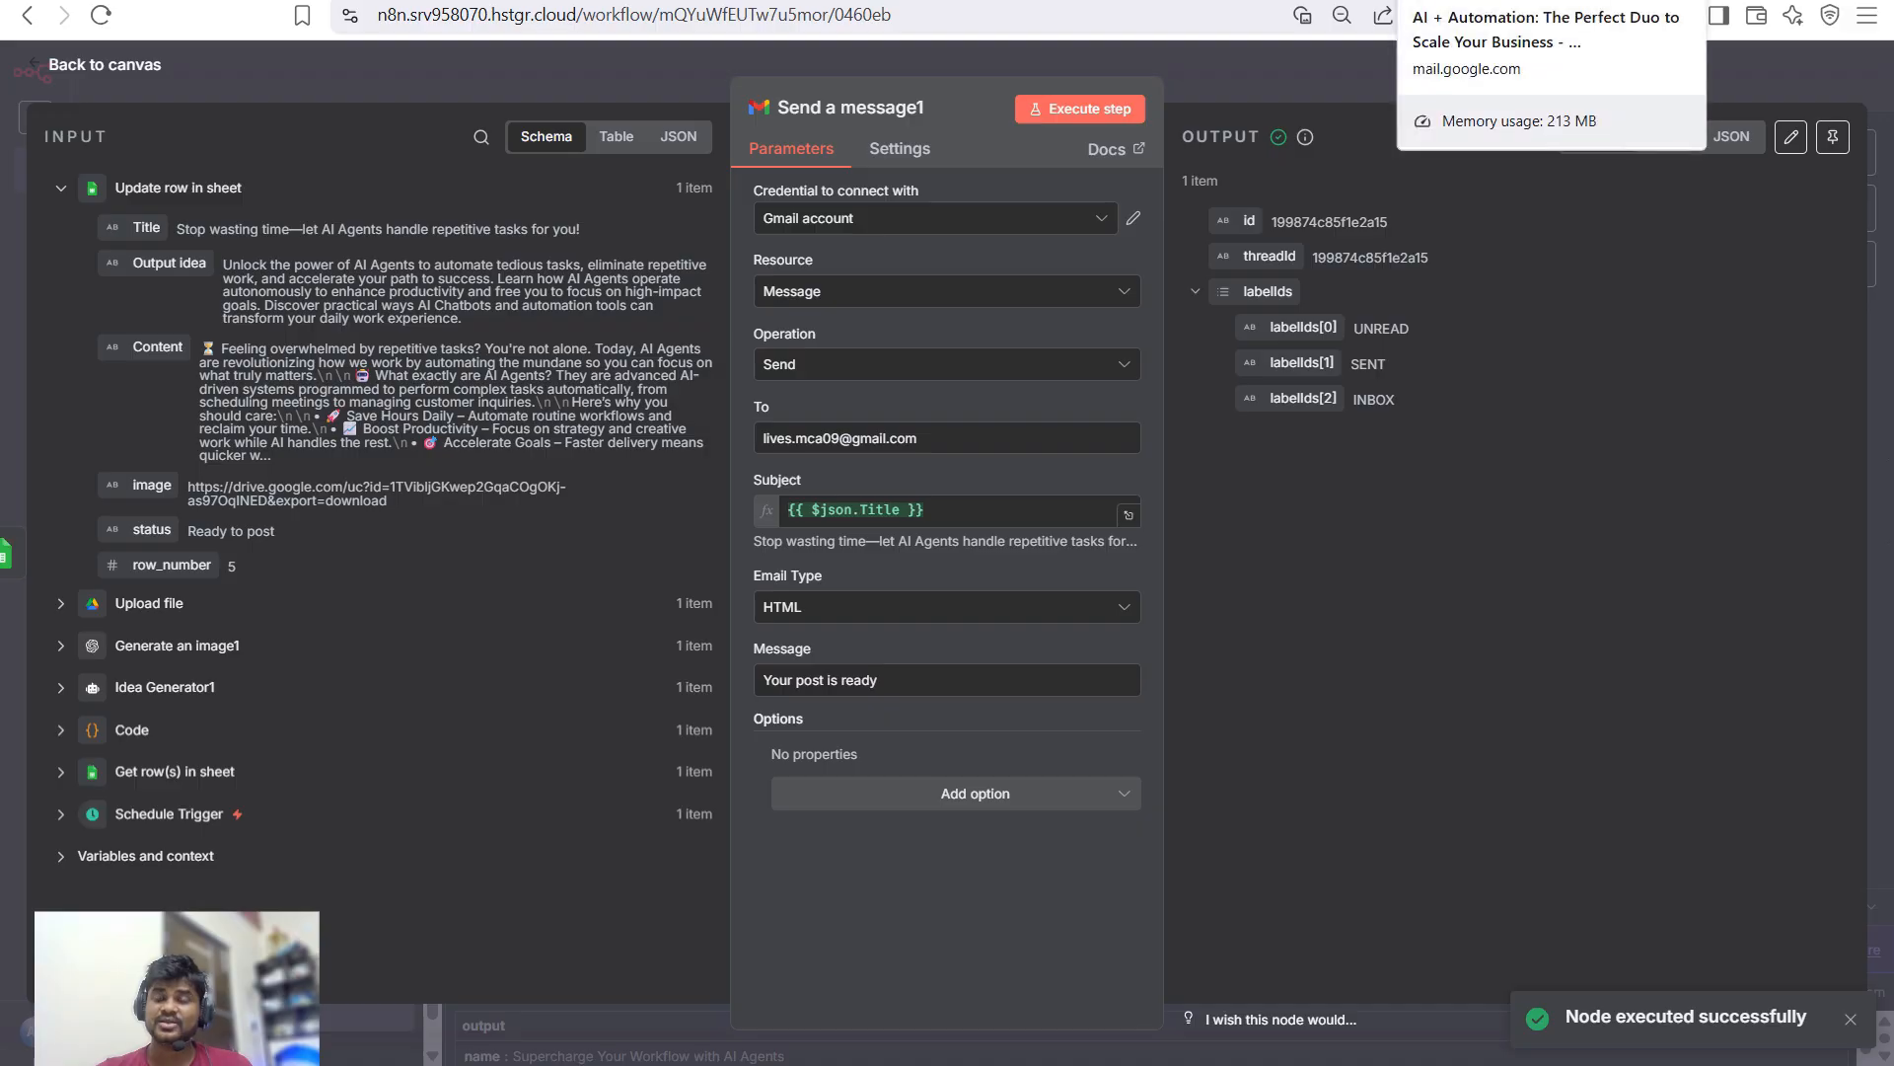
pyautogui.click(1549, 3)
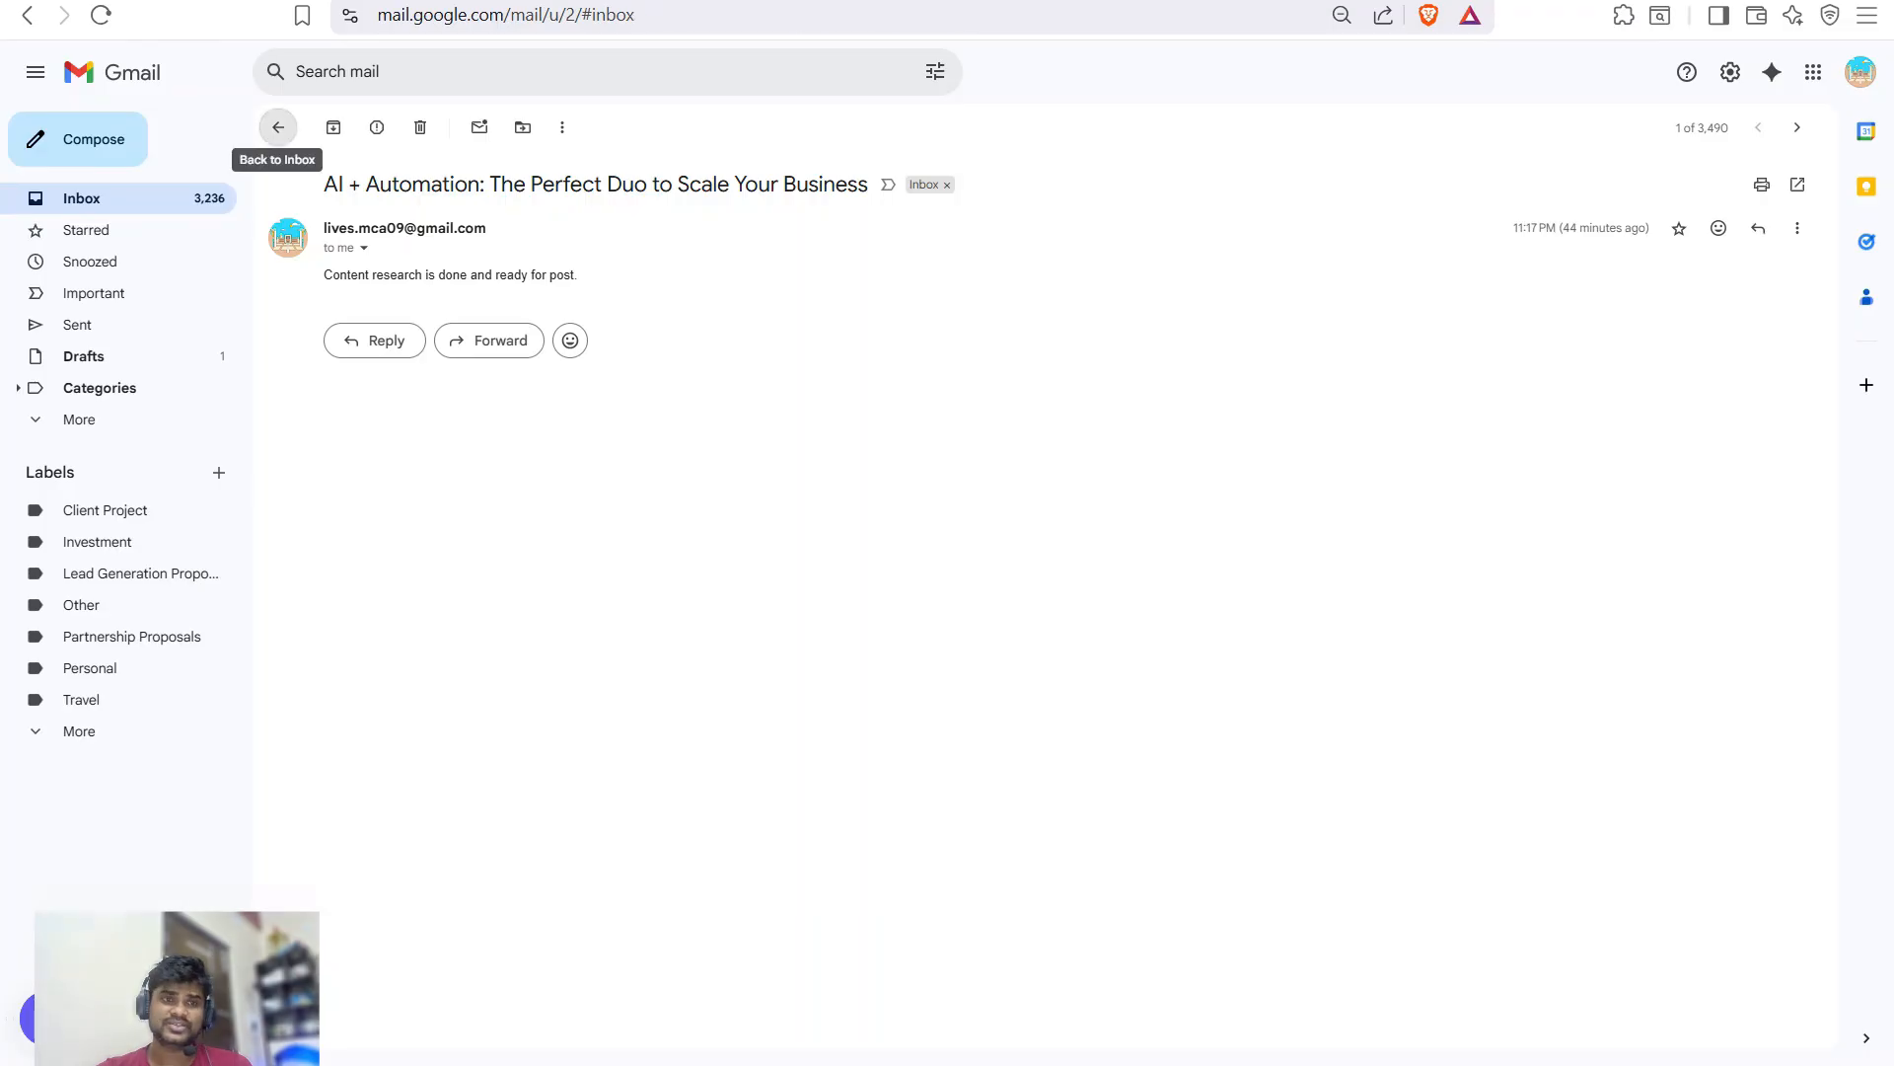
# - Open the 'Stop wasting time' test email in the inbox, then switch back to n8n
pyautogui.click(279, 125)
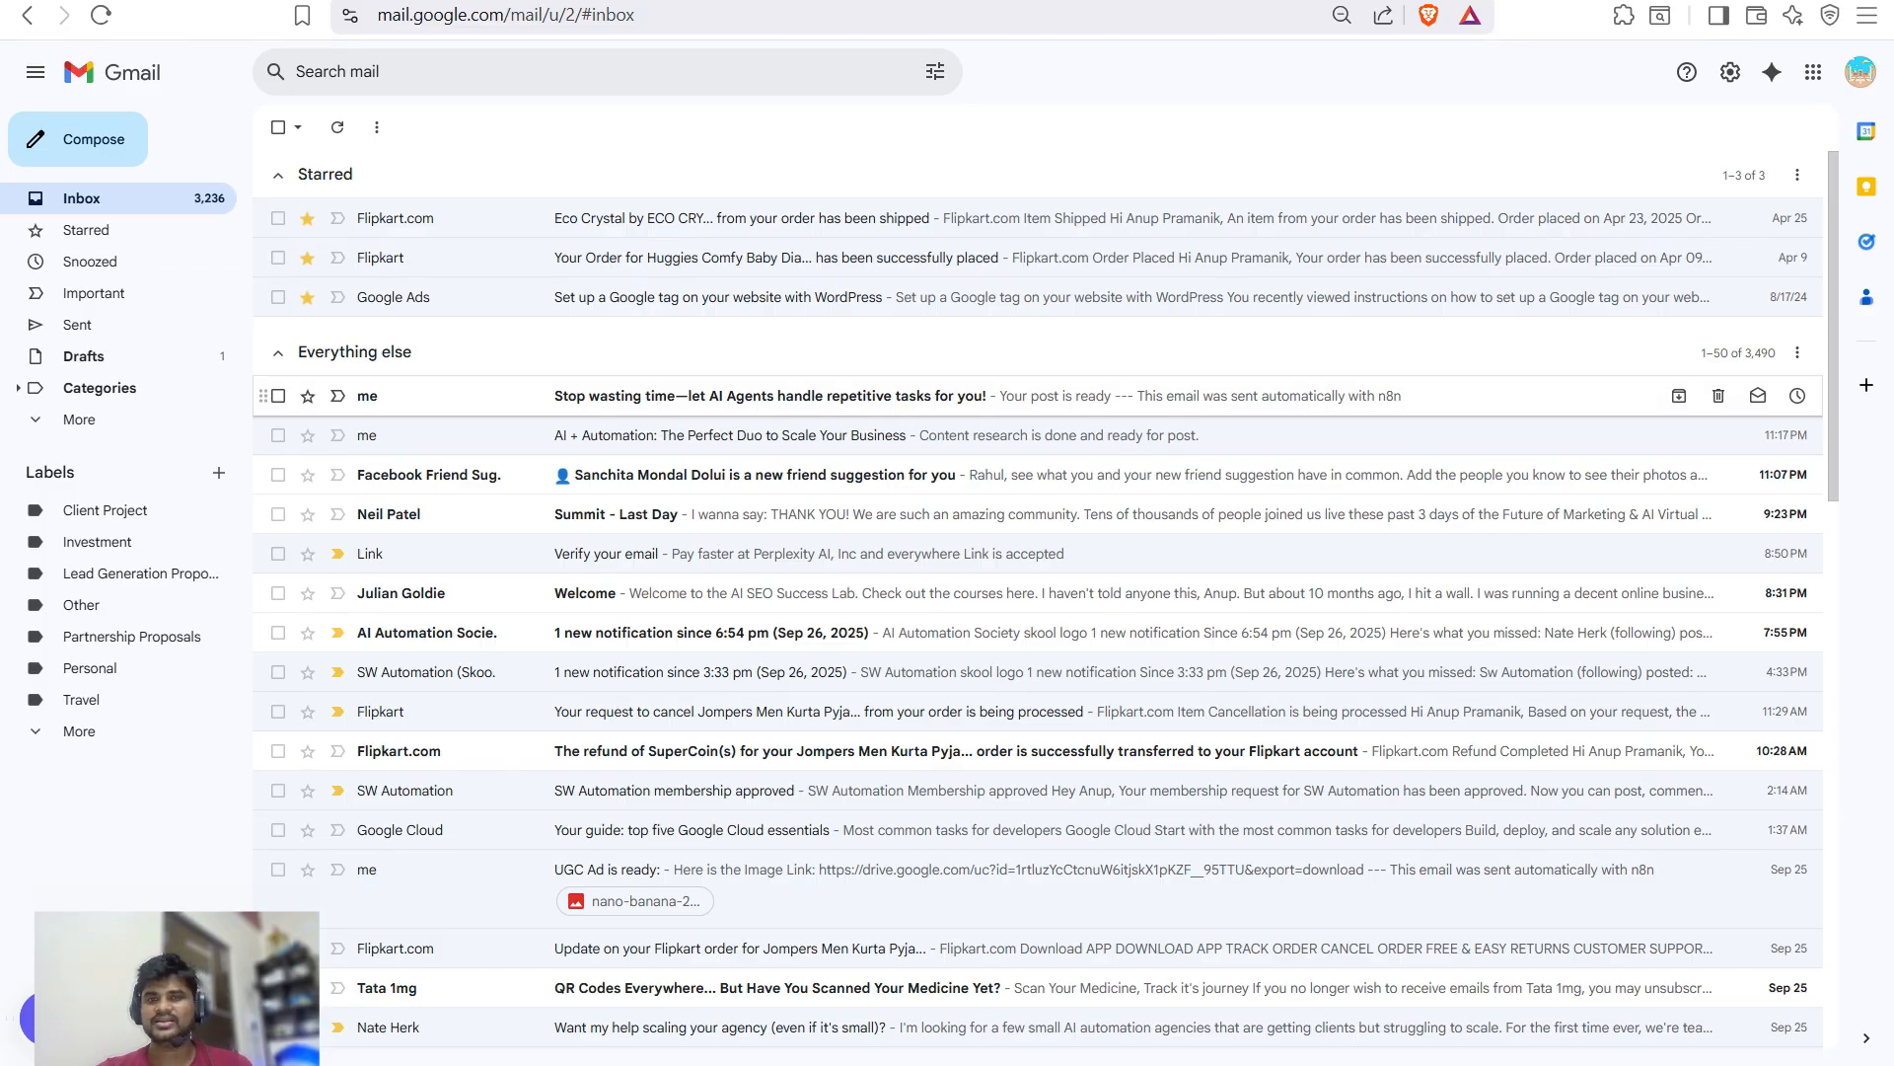
pyautogui.click(769, 396)
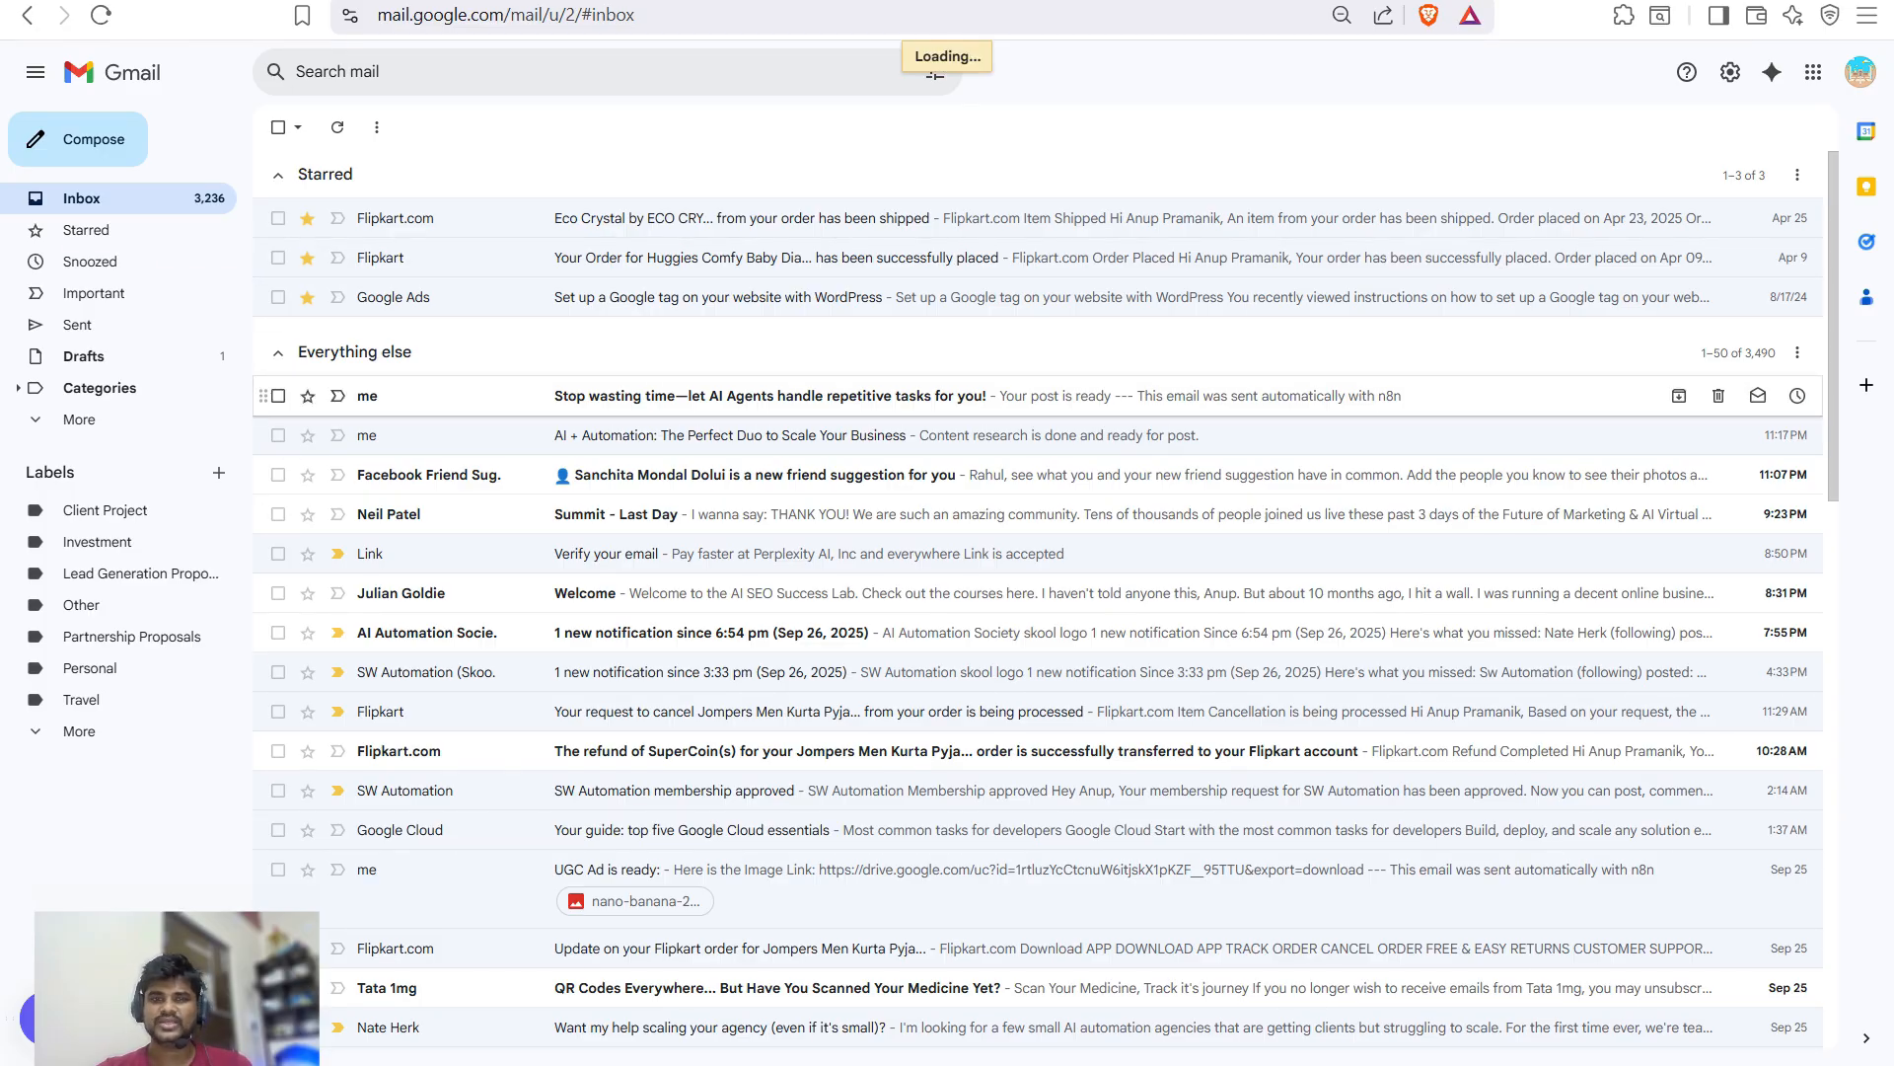
pyautogui.click(278, 128)
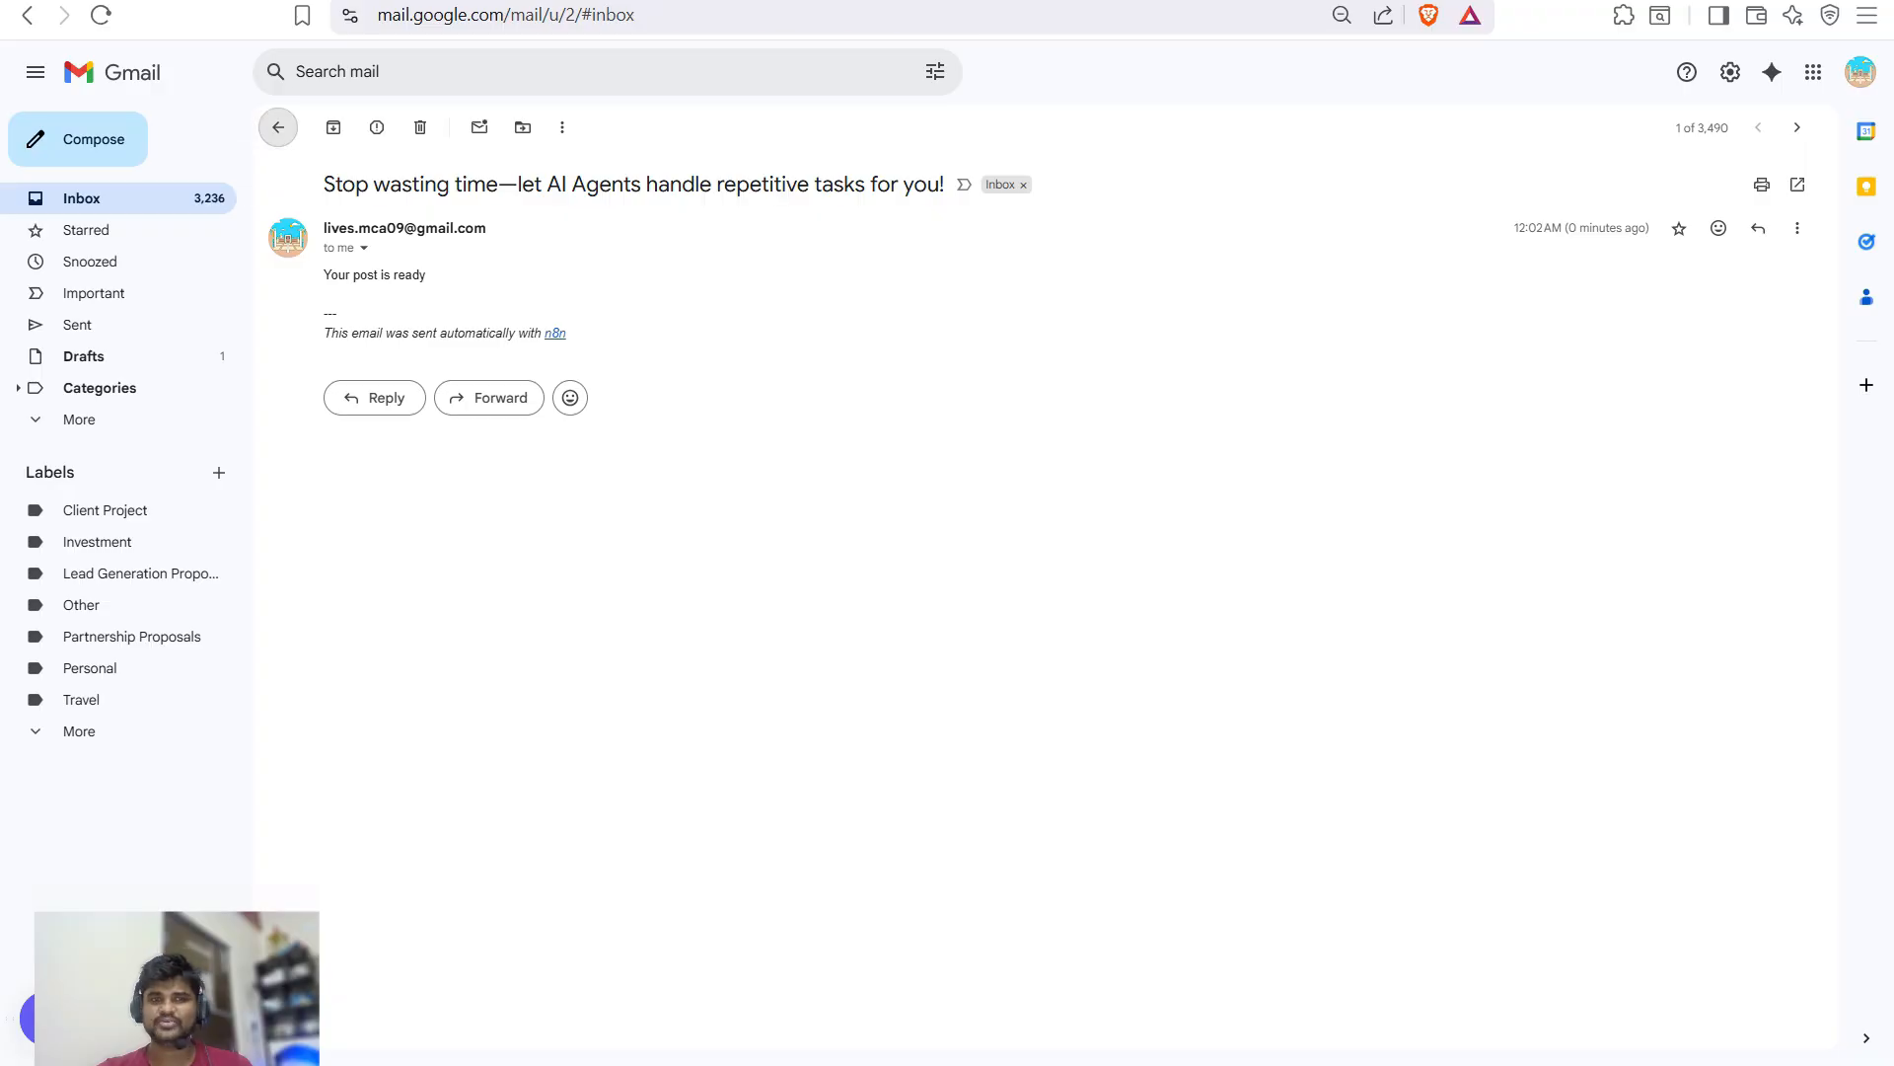
pyautogui.hotkey('ctrl', 'Tab')
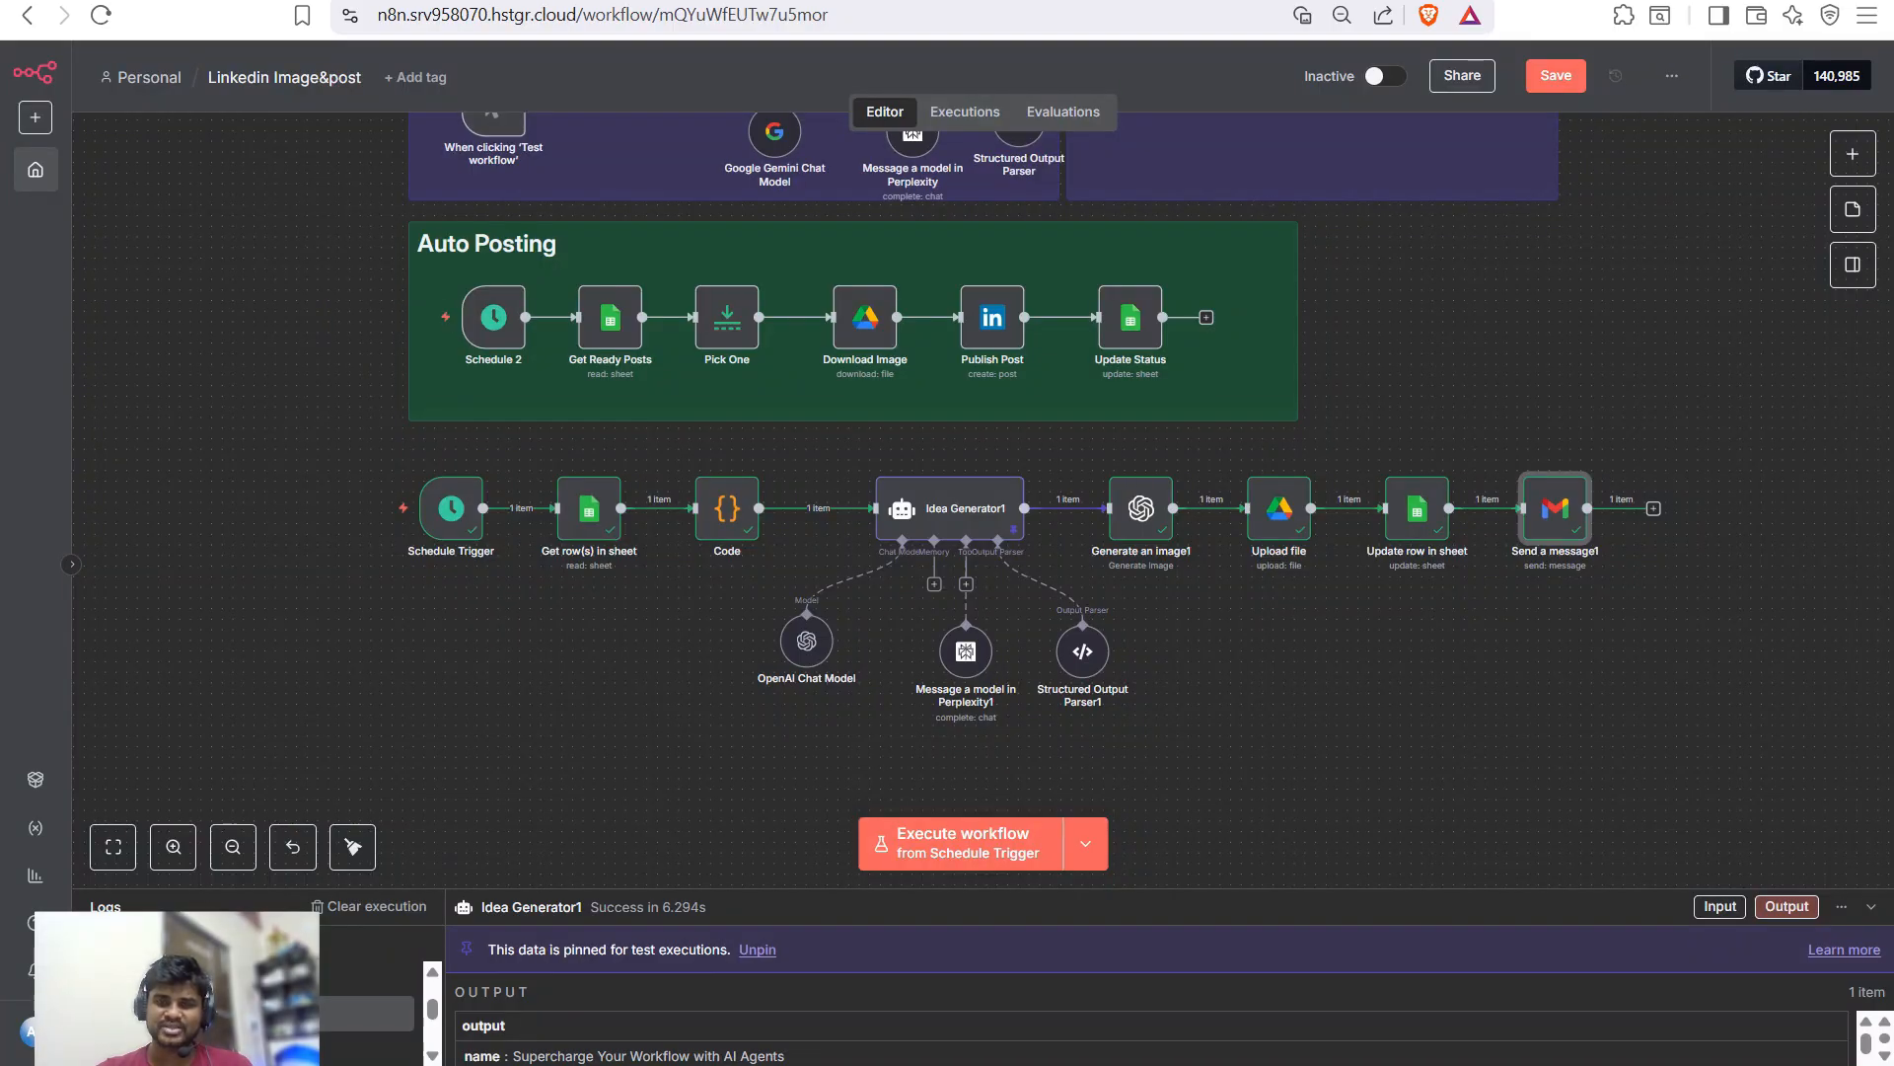
# - Add a Google Sheets 'Get row(s) in sheet' step reading the Linkedin Post with Image sheet
pyautogui.scroll(-1, 876, 460)
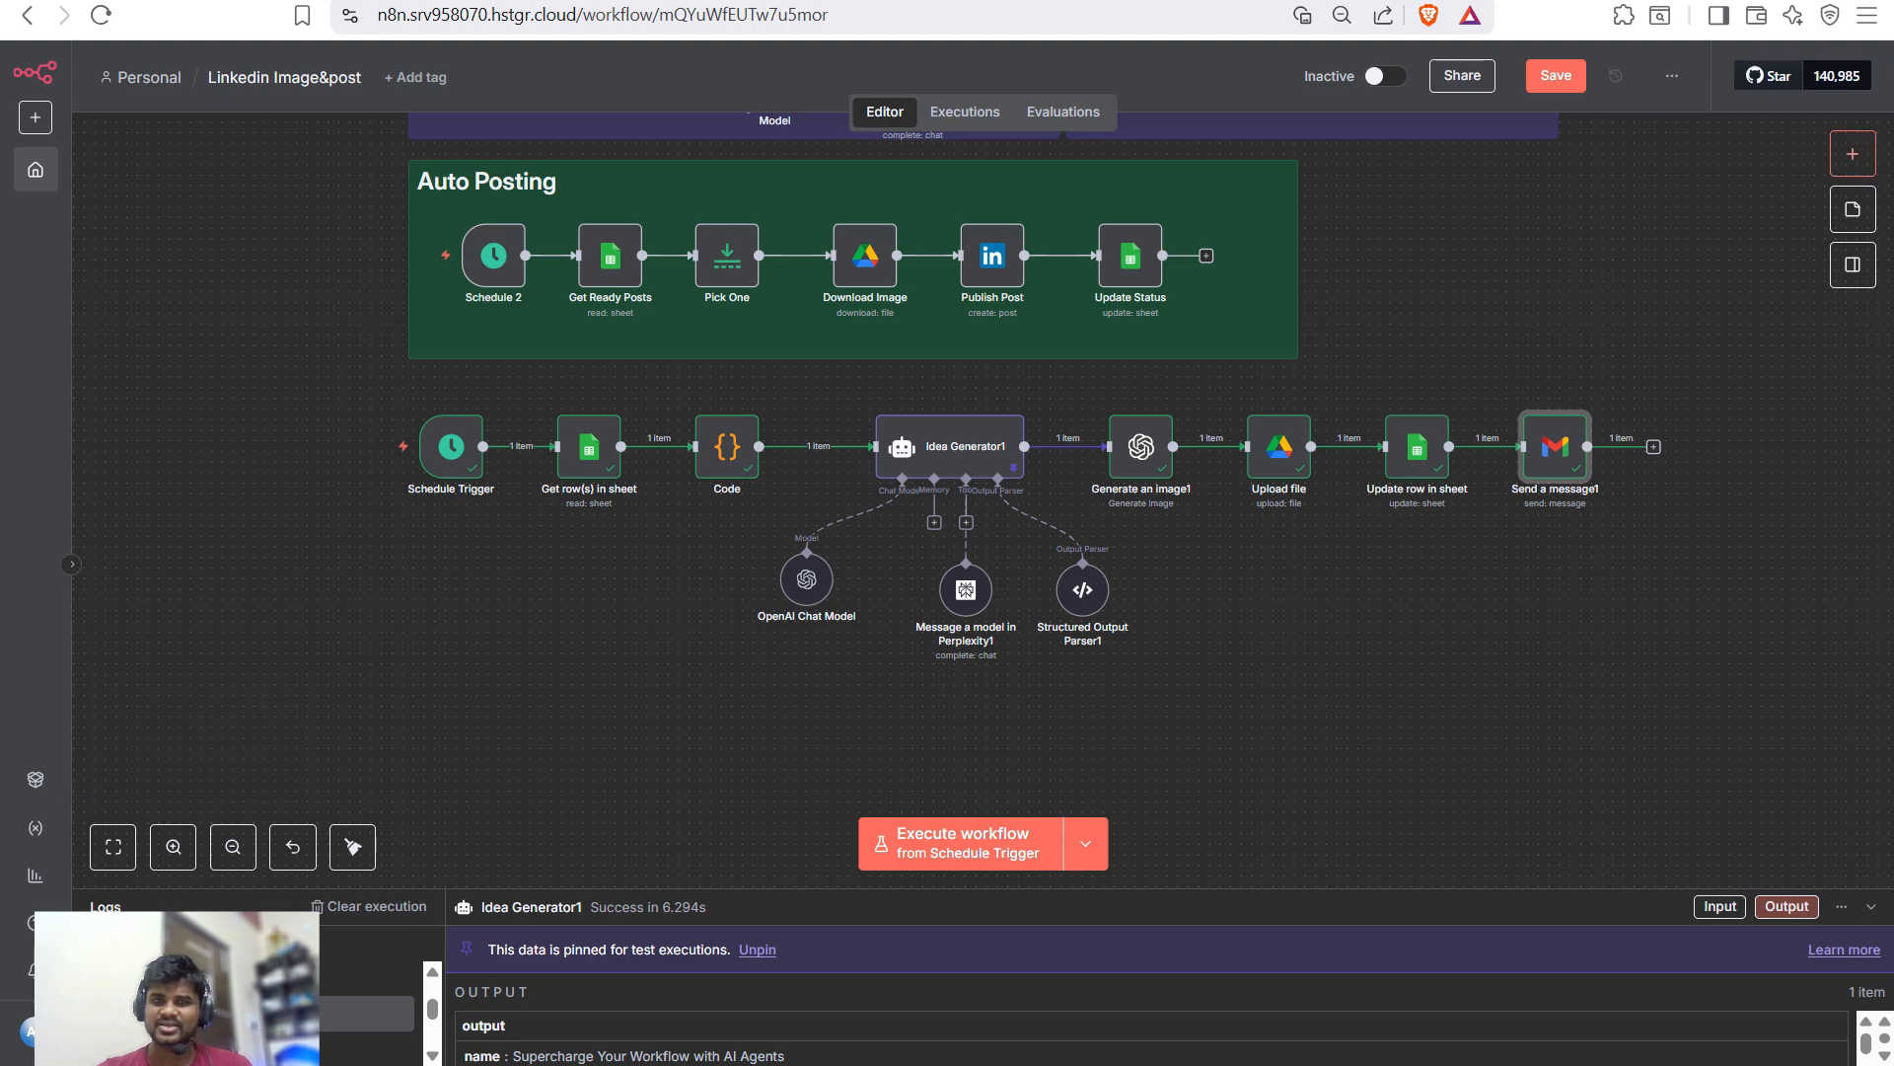
pyautogui.click(1852, 154)
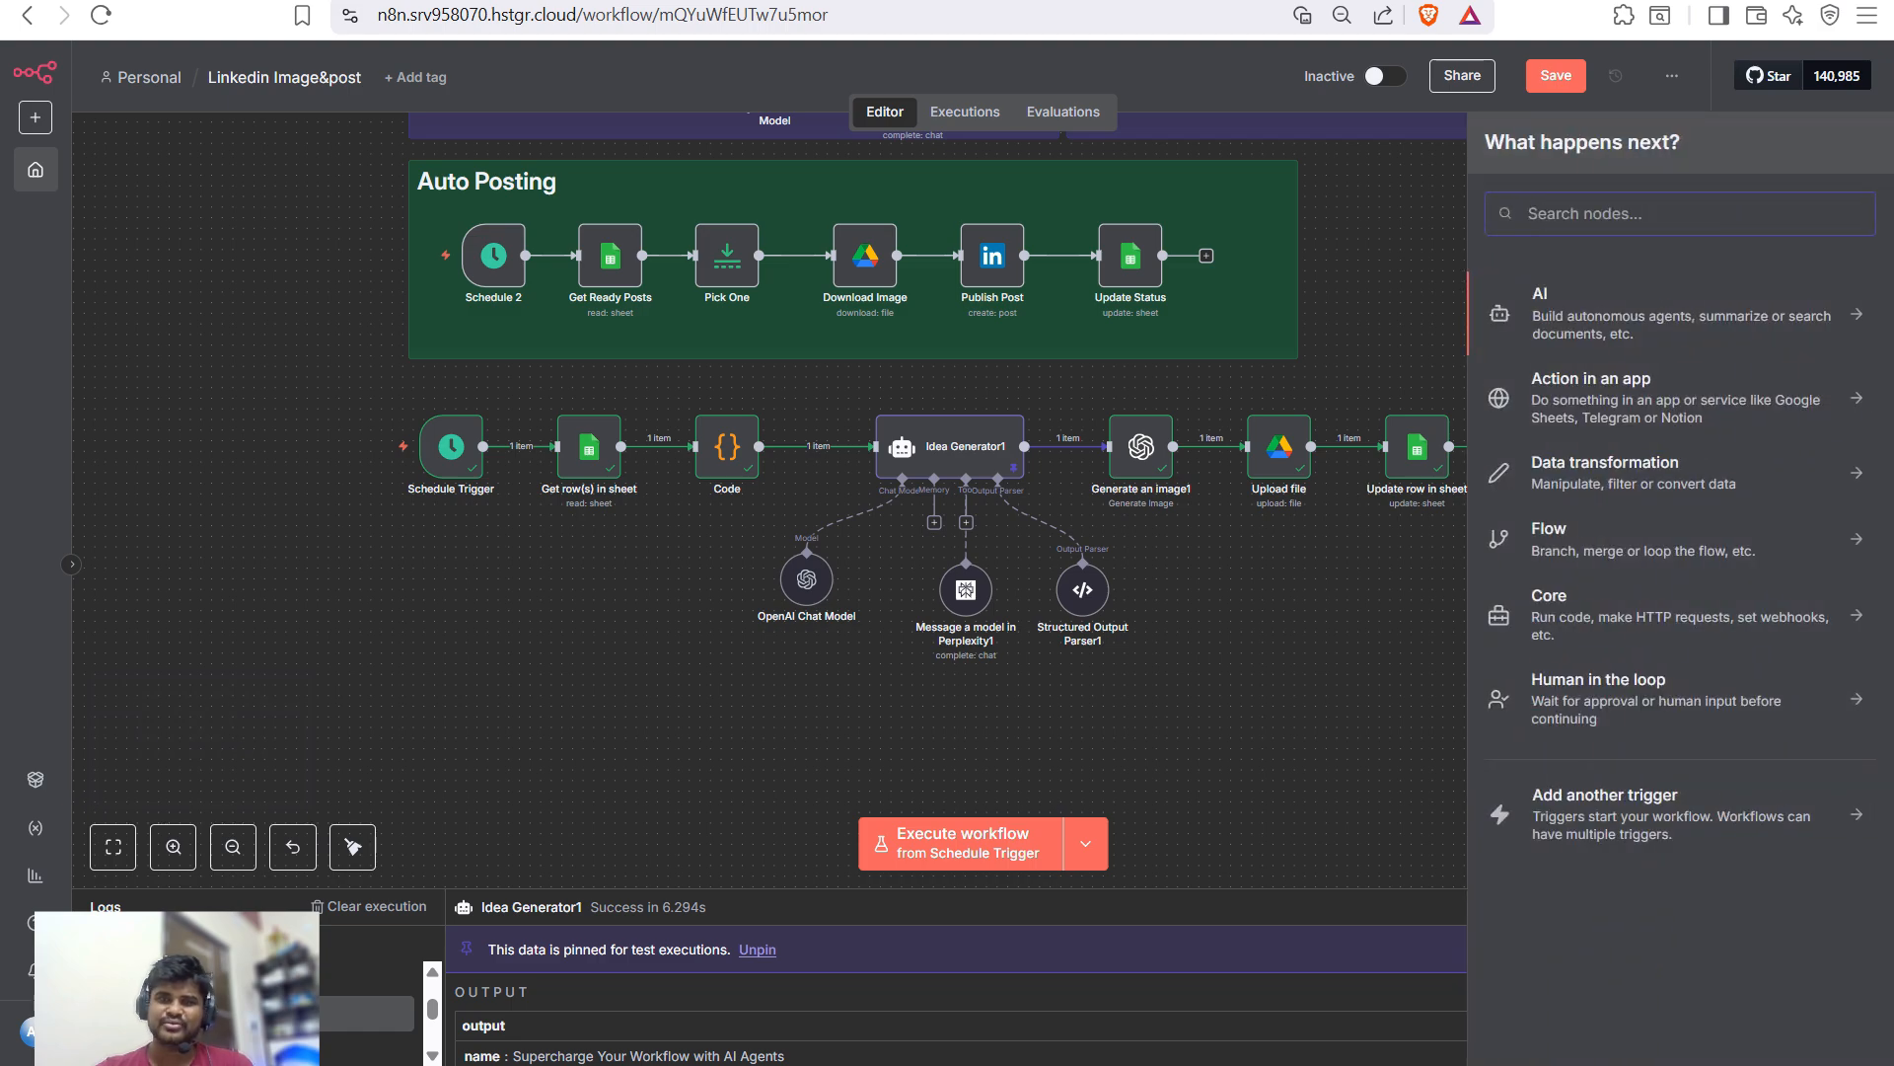
pyautogui.write('goo')
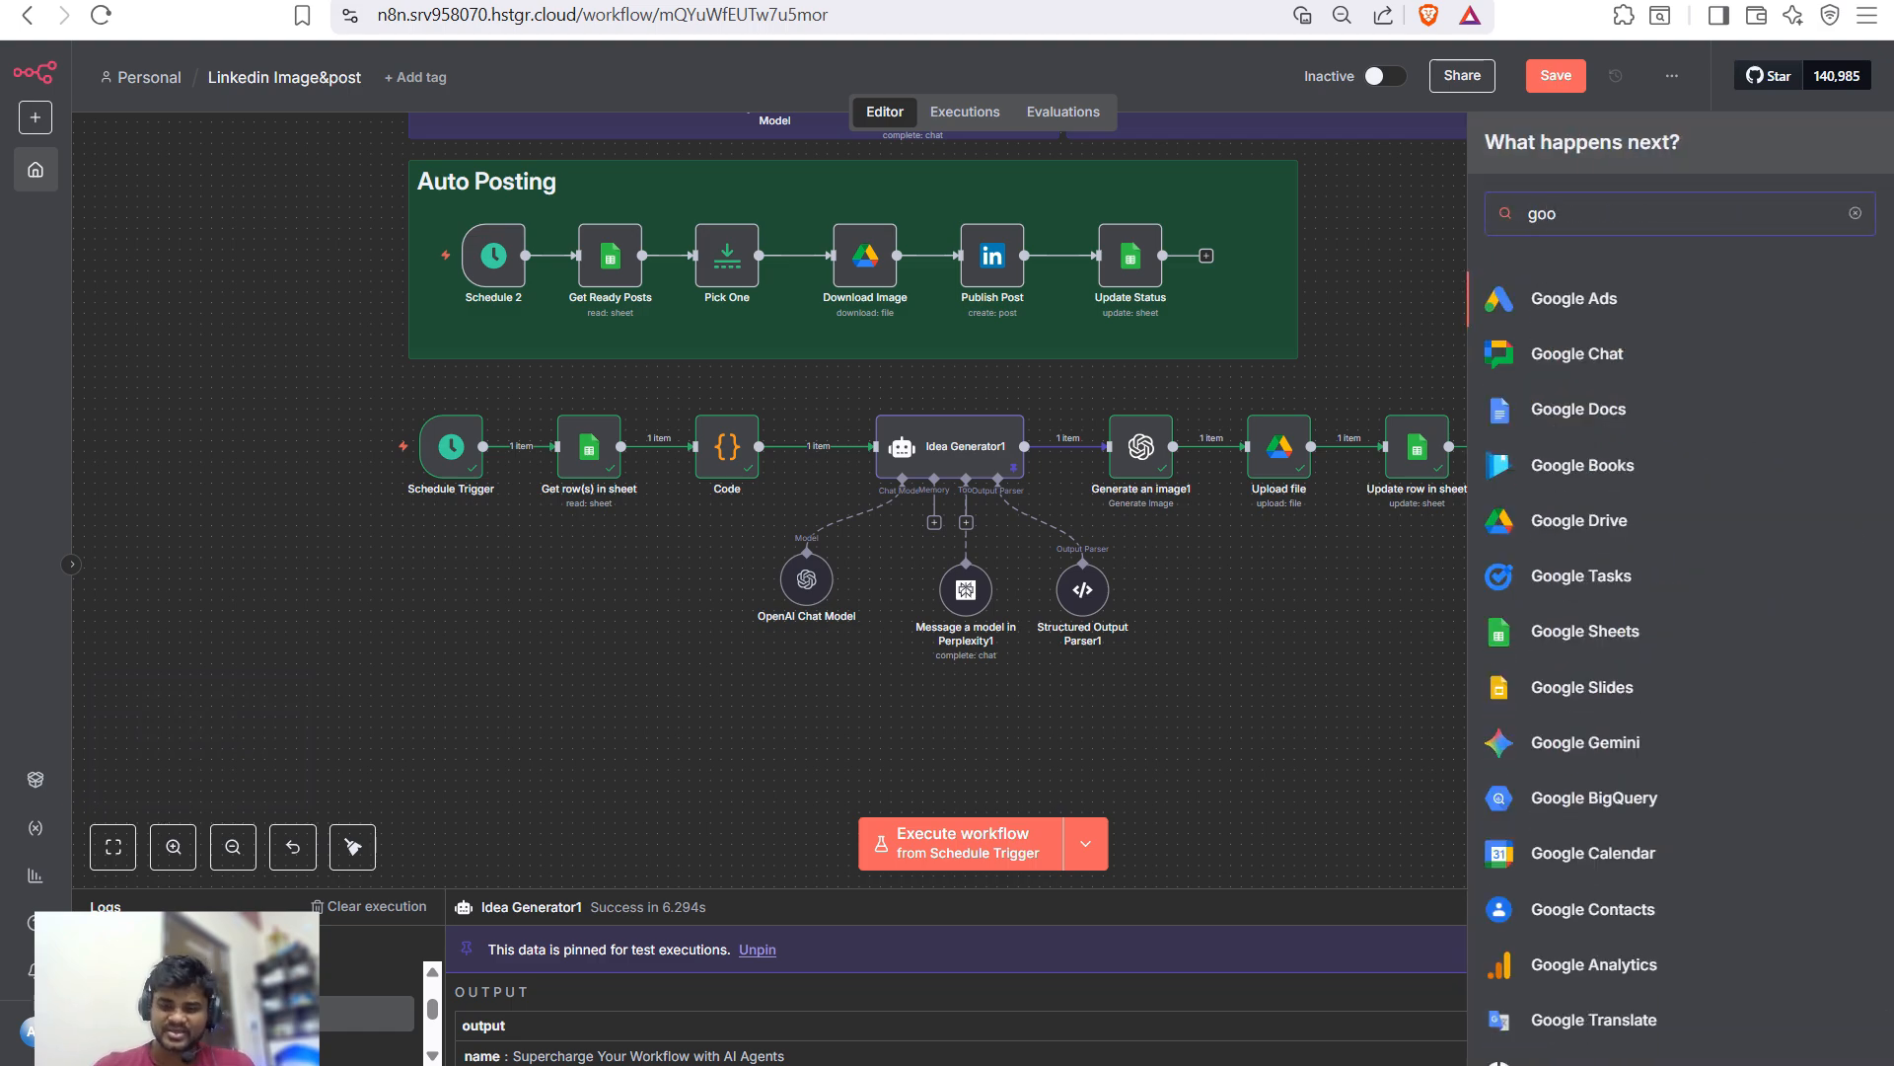
pyautogui.click(1585, 630)
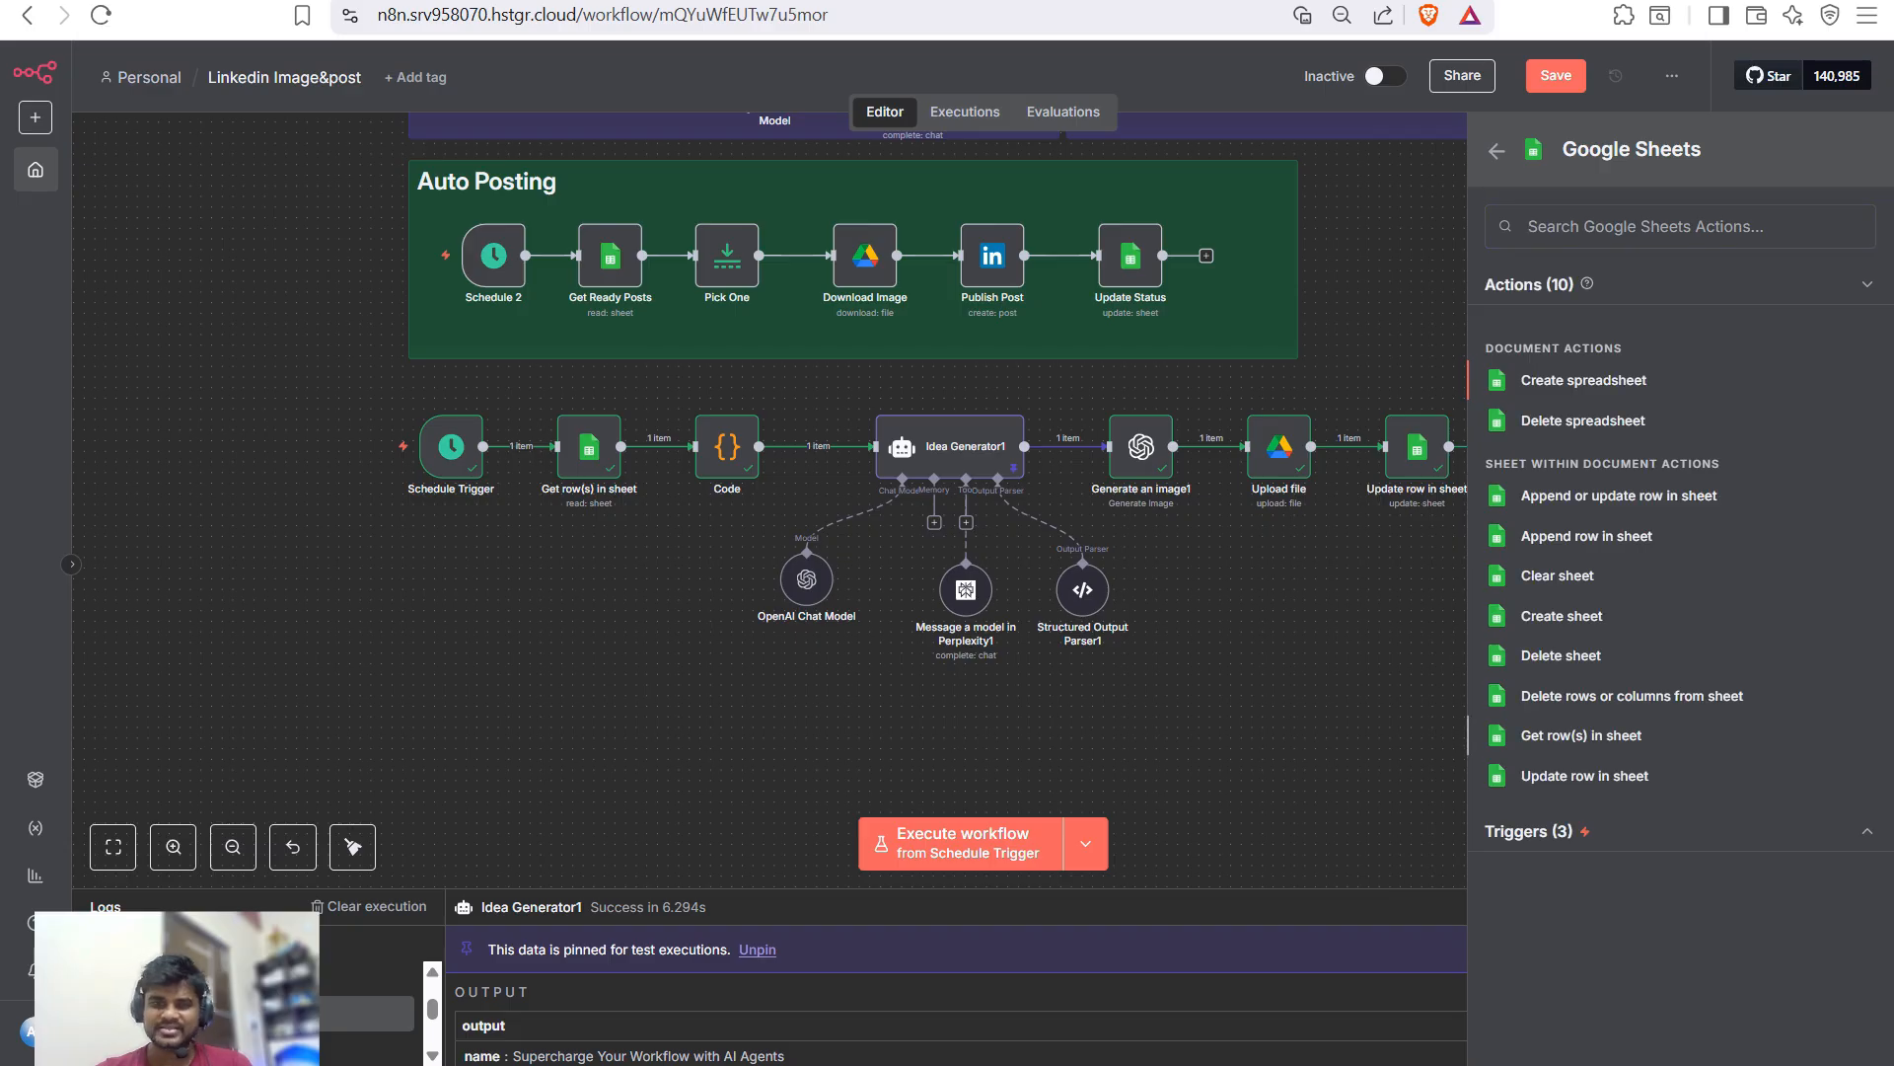
pyautogui.click(1581, 735)
pyautogui.click(987, 438)
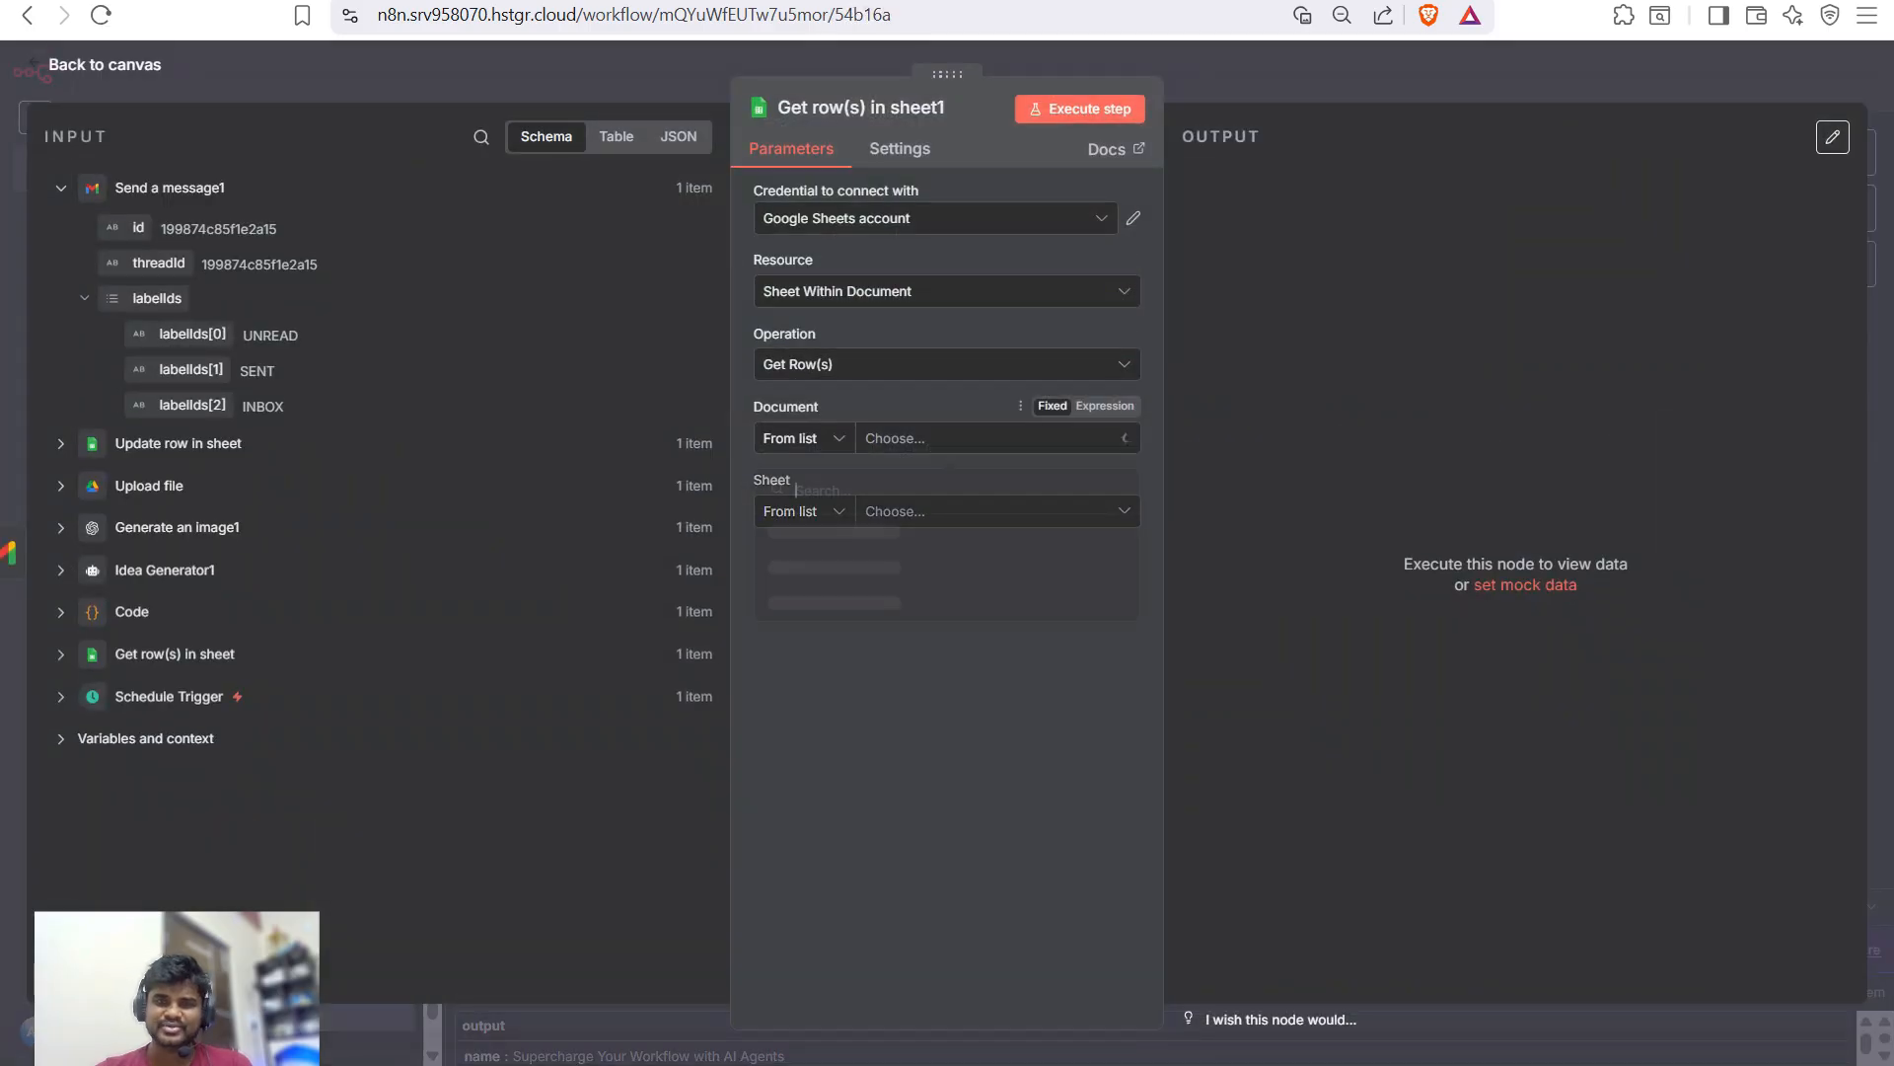
pyautogui.click(810, 531)
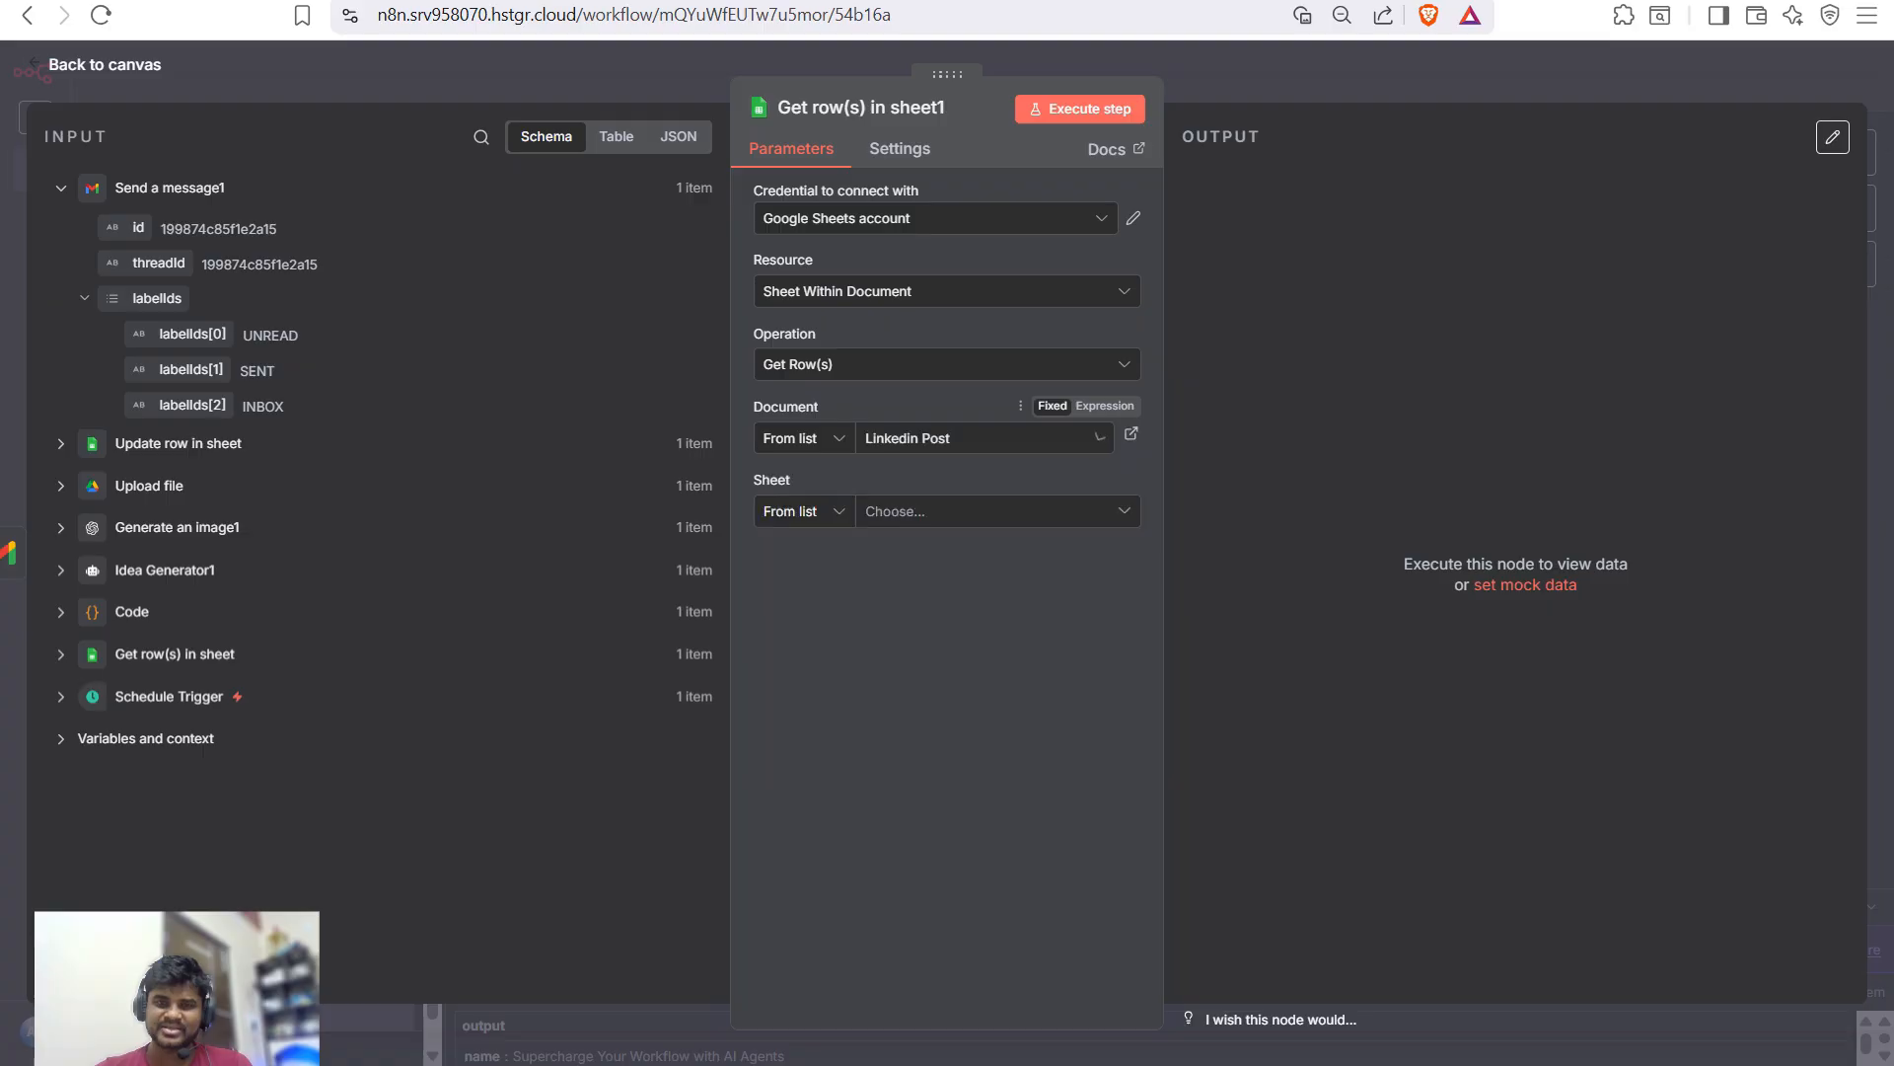
pyautogui.click(986, 511)
pyautogui.click(927, 595)
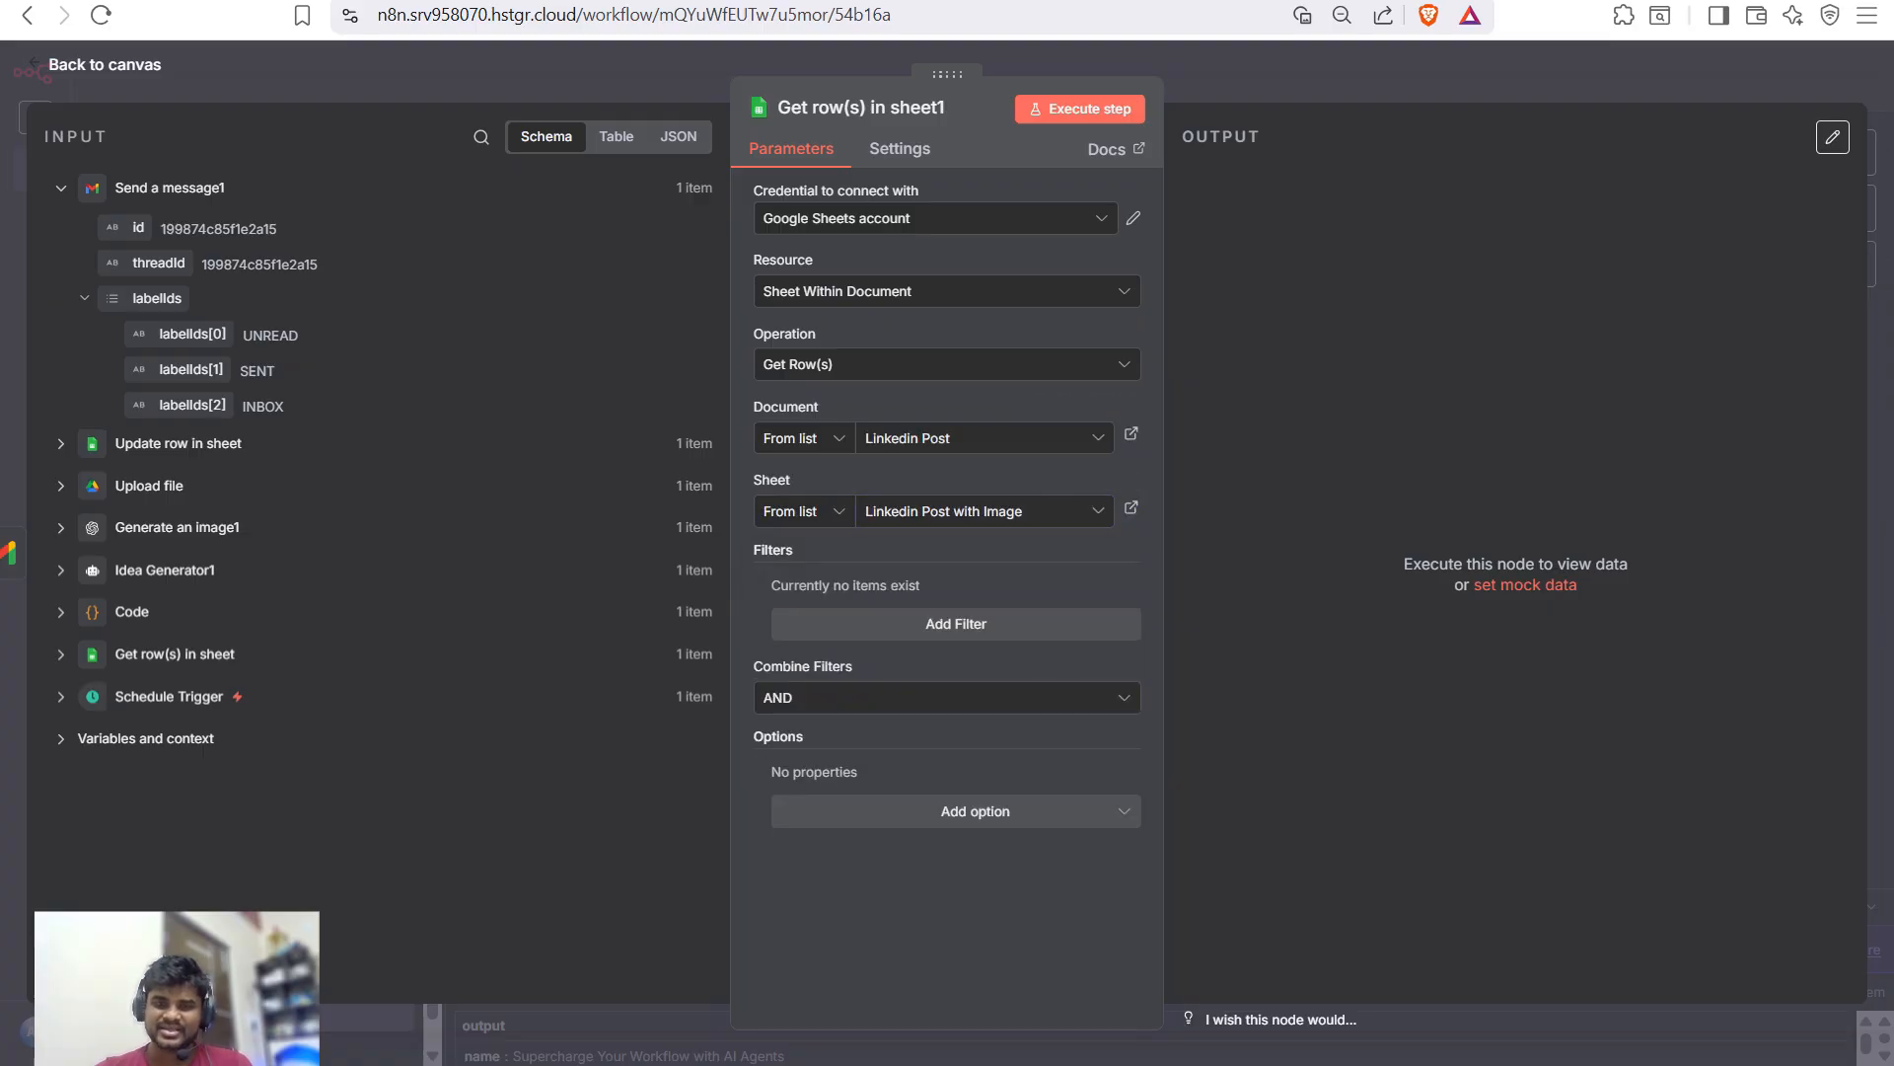
# - Filter rows where status equals 'Ready to post' and run the step
pyautogui.click(974, 811)
pyautogui.click(975, 811)
pyautogui.click(956, 624)
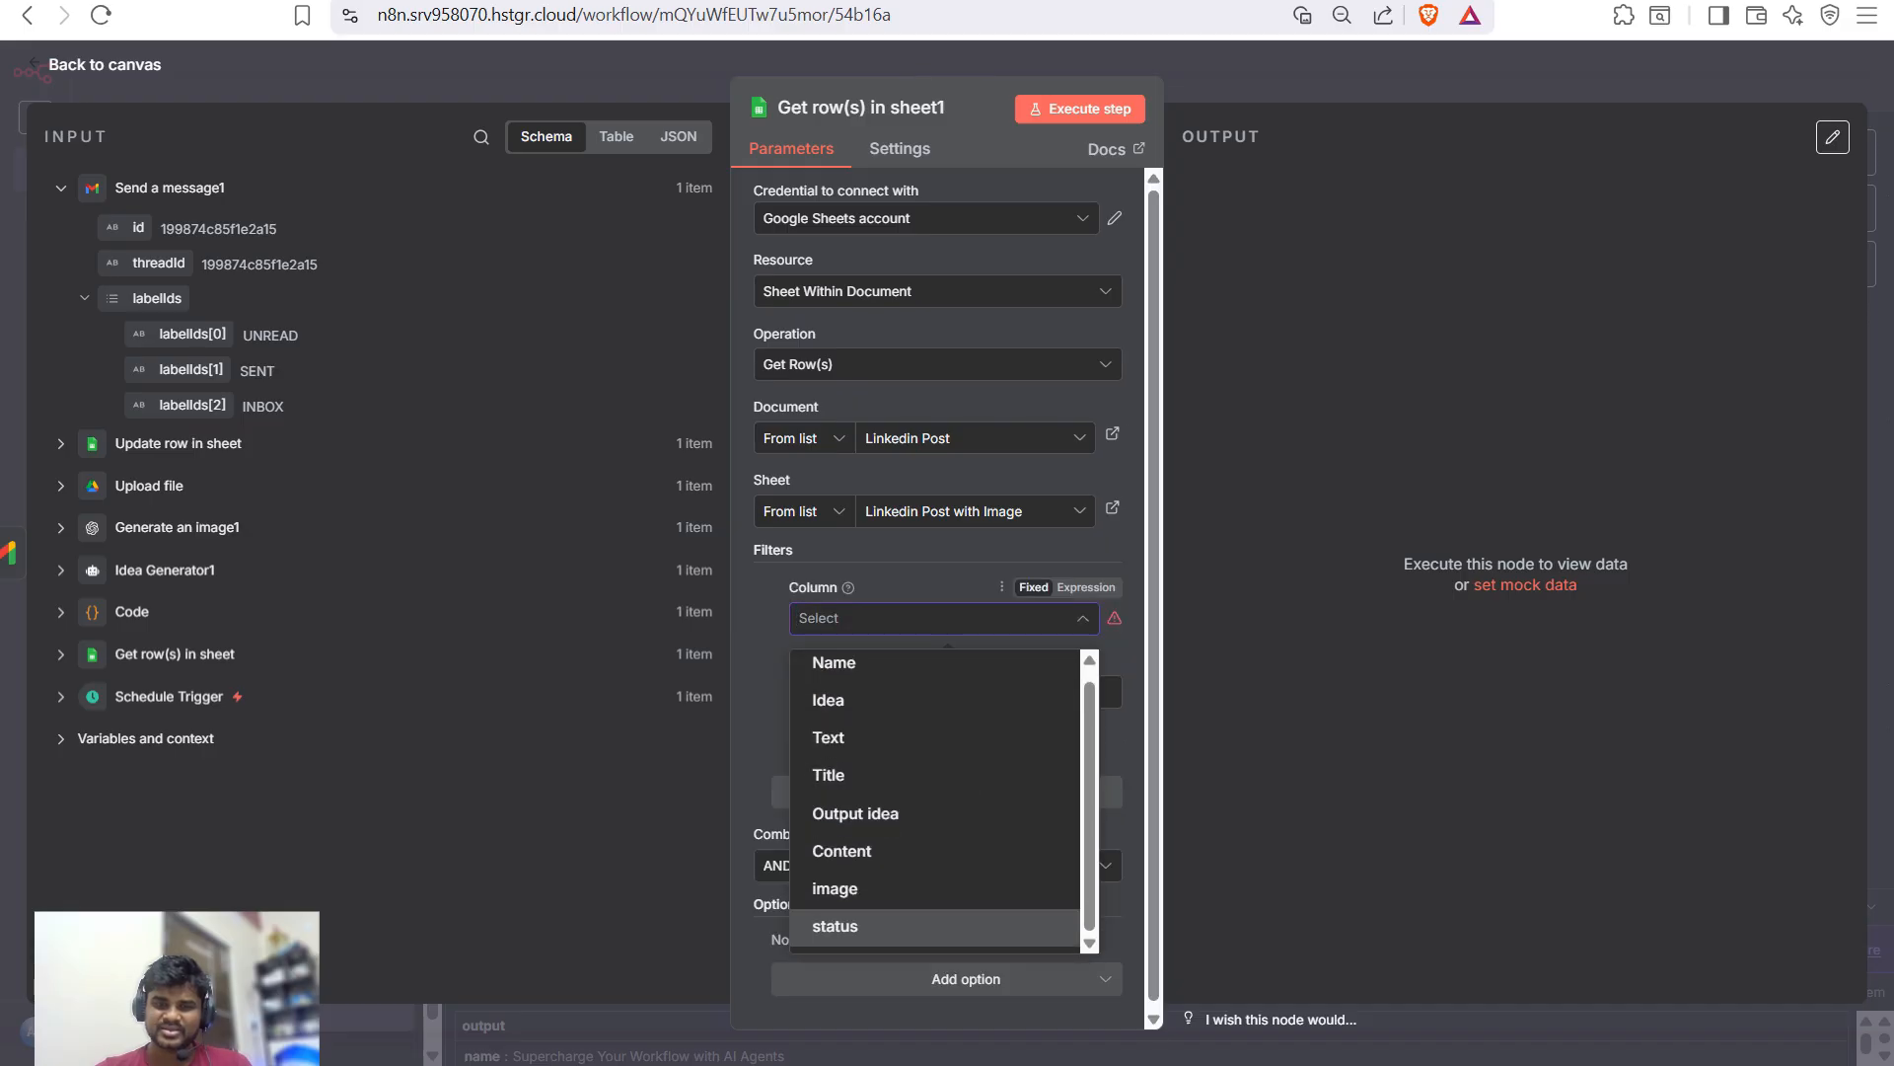
pyautogui.click(834, 931)
pyautogui.hotkey('ctrl', 'Tab')
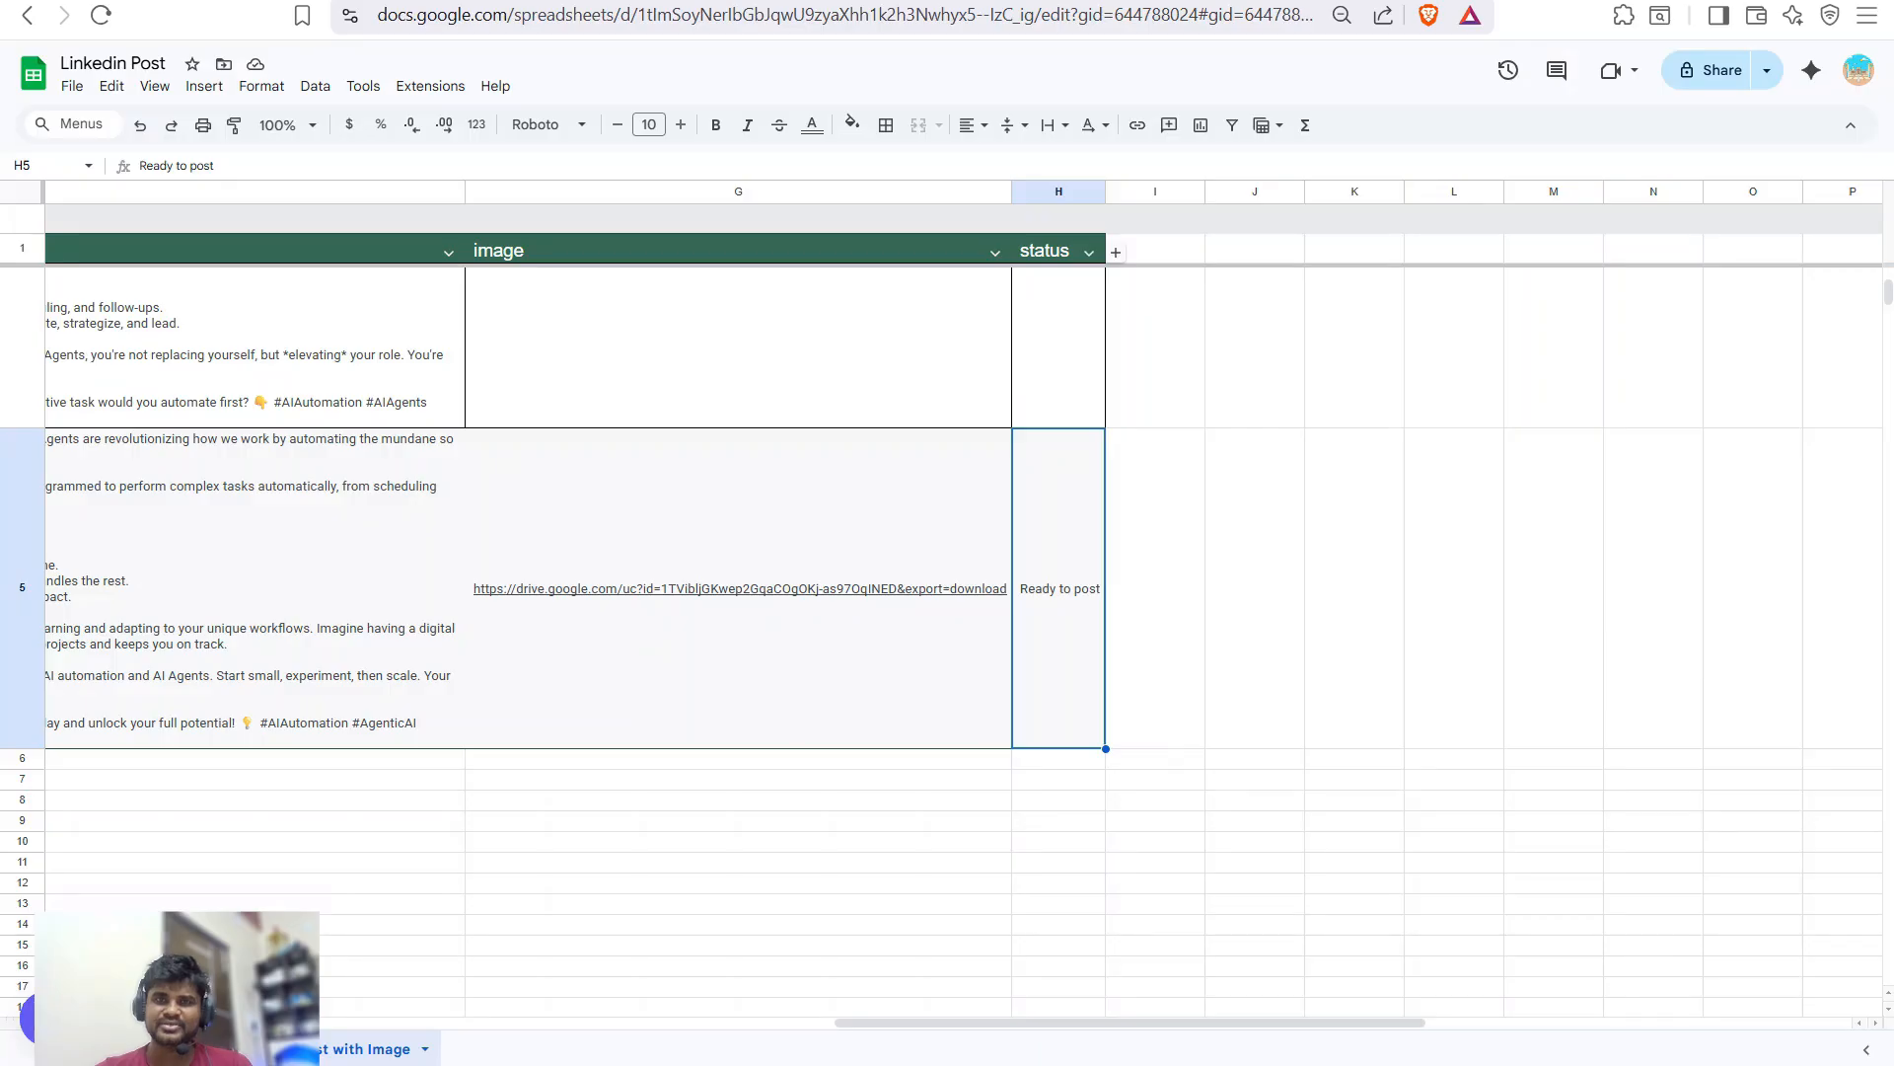
pyautogui.press('Return')
pyautogui.hotkey('ctrl', 'a')
pyautogui.hotkey('ctrl', 'c')
pyautogui.hotkey('ctrl', 'Tab')
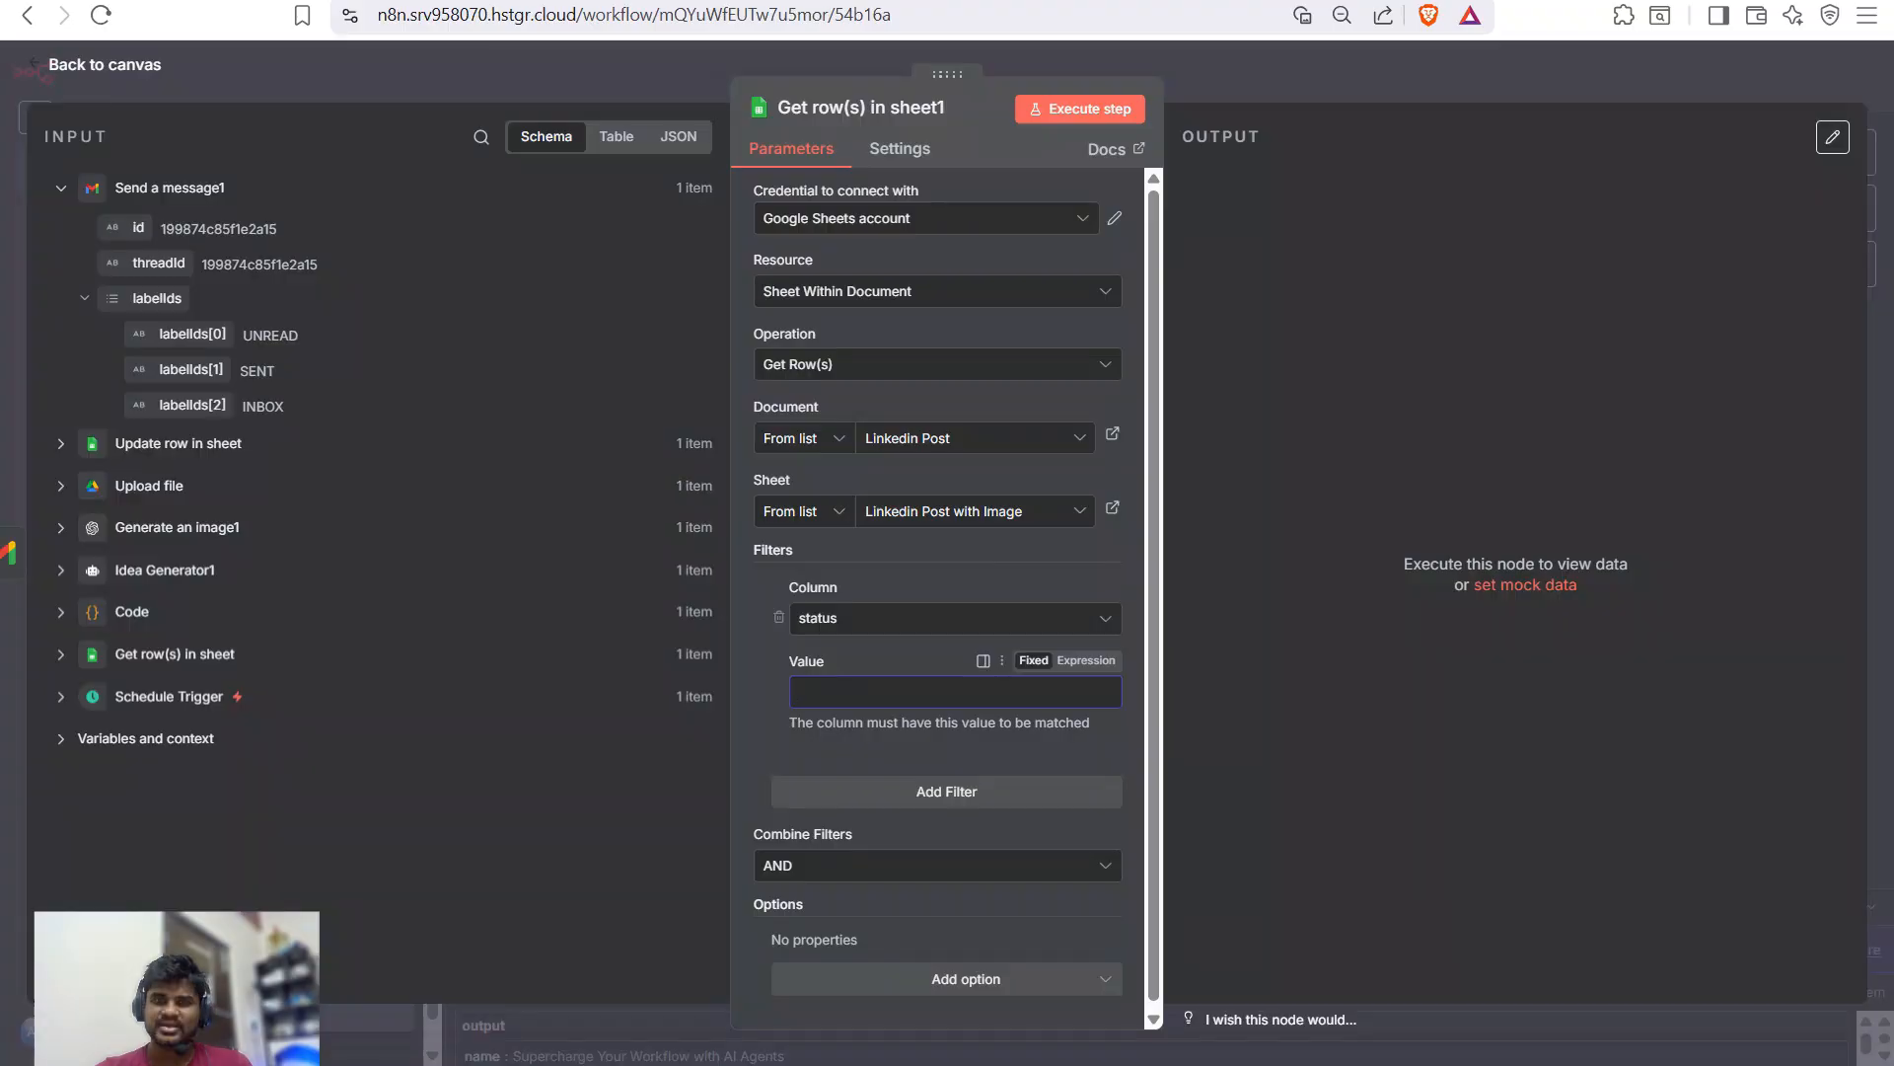
pyautogui.hotkey('ctrl', 'v')
pyautogui.hotkey('ctrl', 'Return')
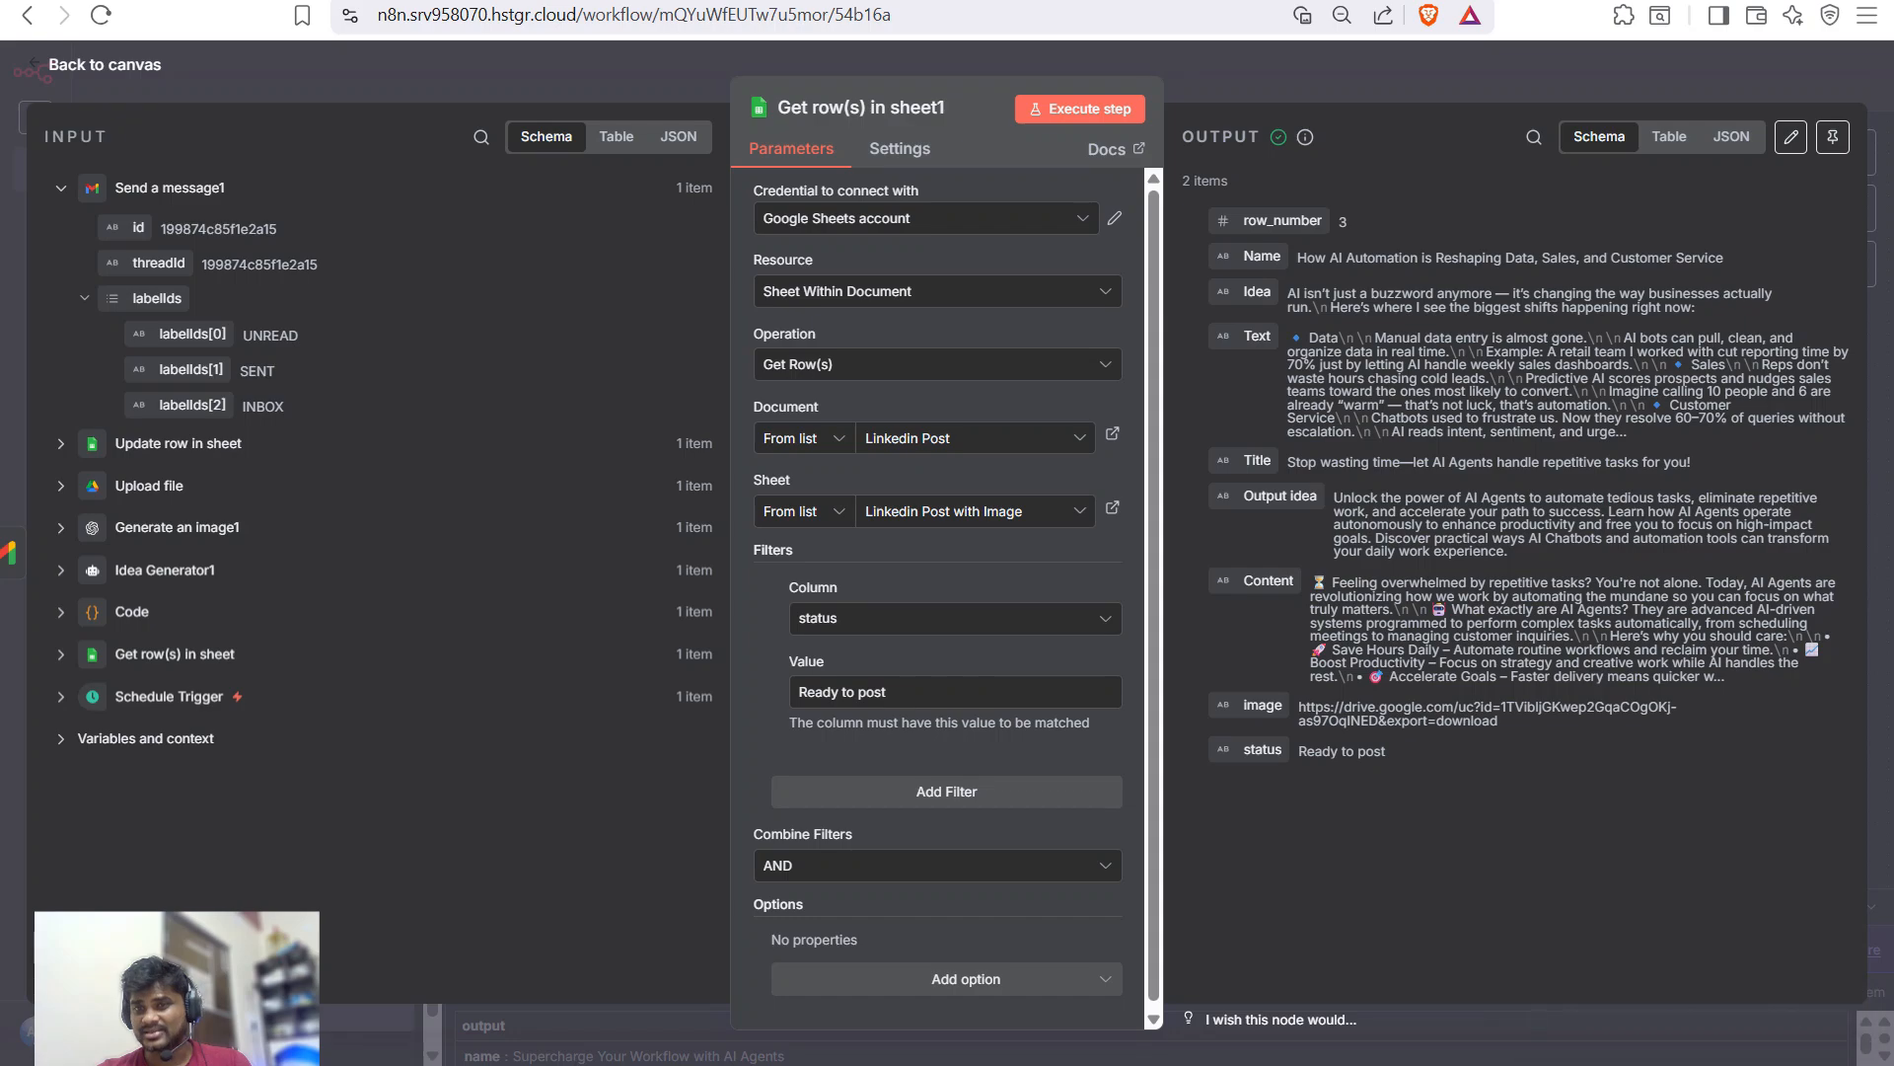
# - Review the returned rows' title, Output idea, Content and image link
pyautogui.moveTo(1288, 462); pyautogui.dragTo(1681, 462)
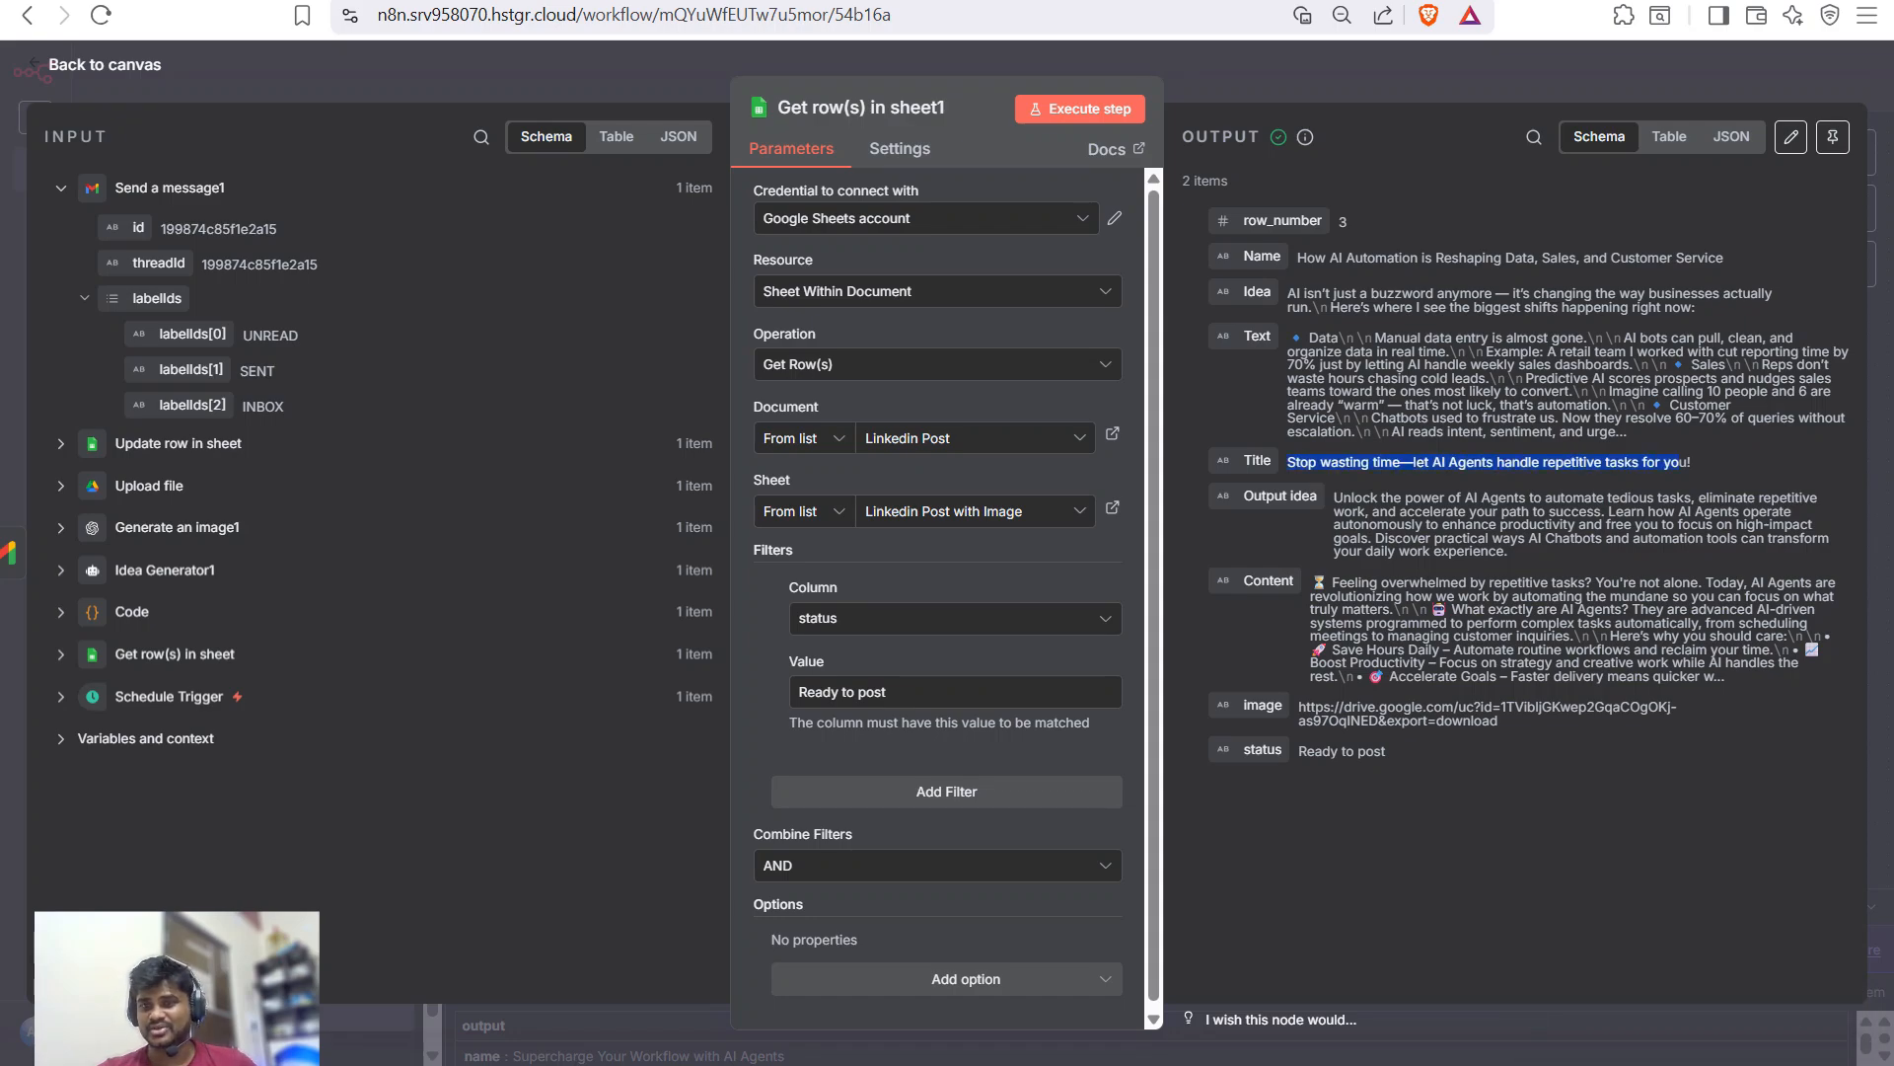
pyautogui.moveTo(1334, 497); pyautogui.dragTo(1507, 550)
pyautogui.moveTo(1312, 582); pyautogui.dragTo(1643, 623)
pyautogui.moveTo(1298, 706); pyautogui.dragTo(1498, 720)
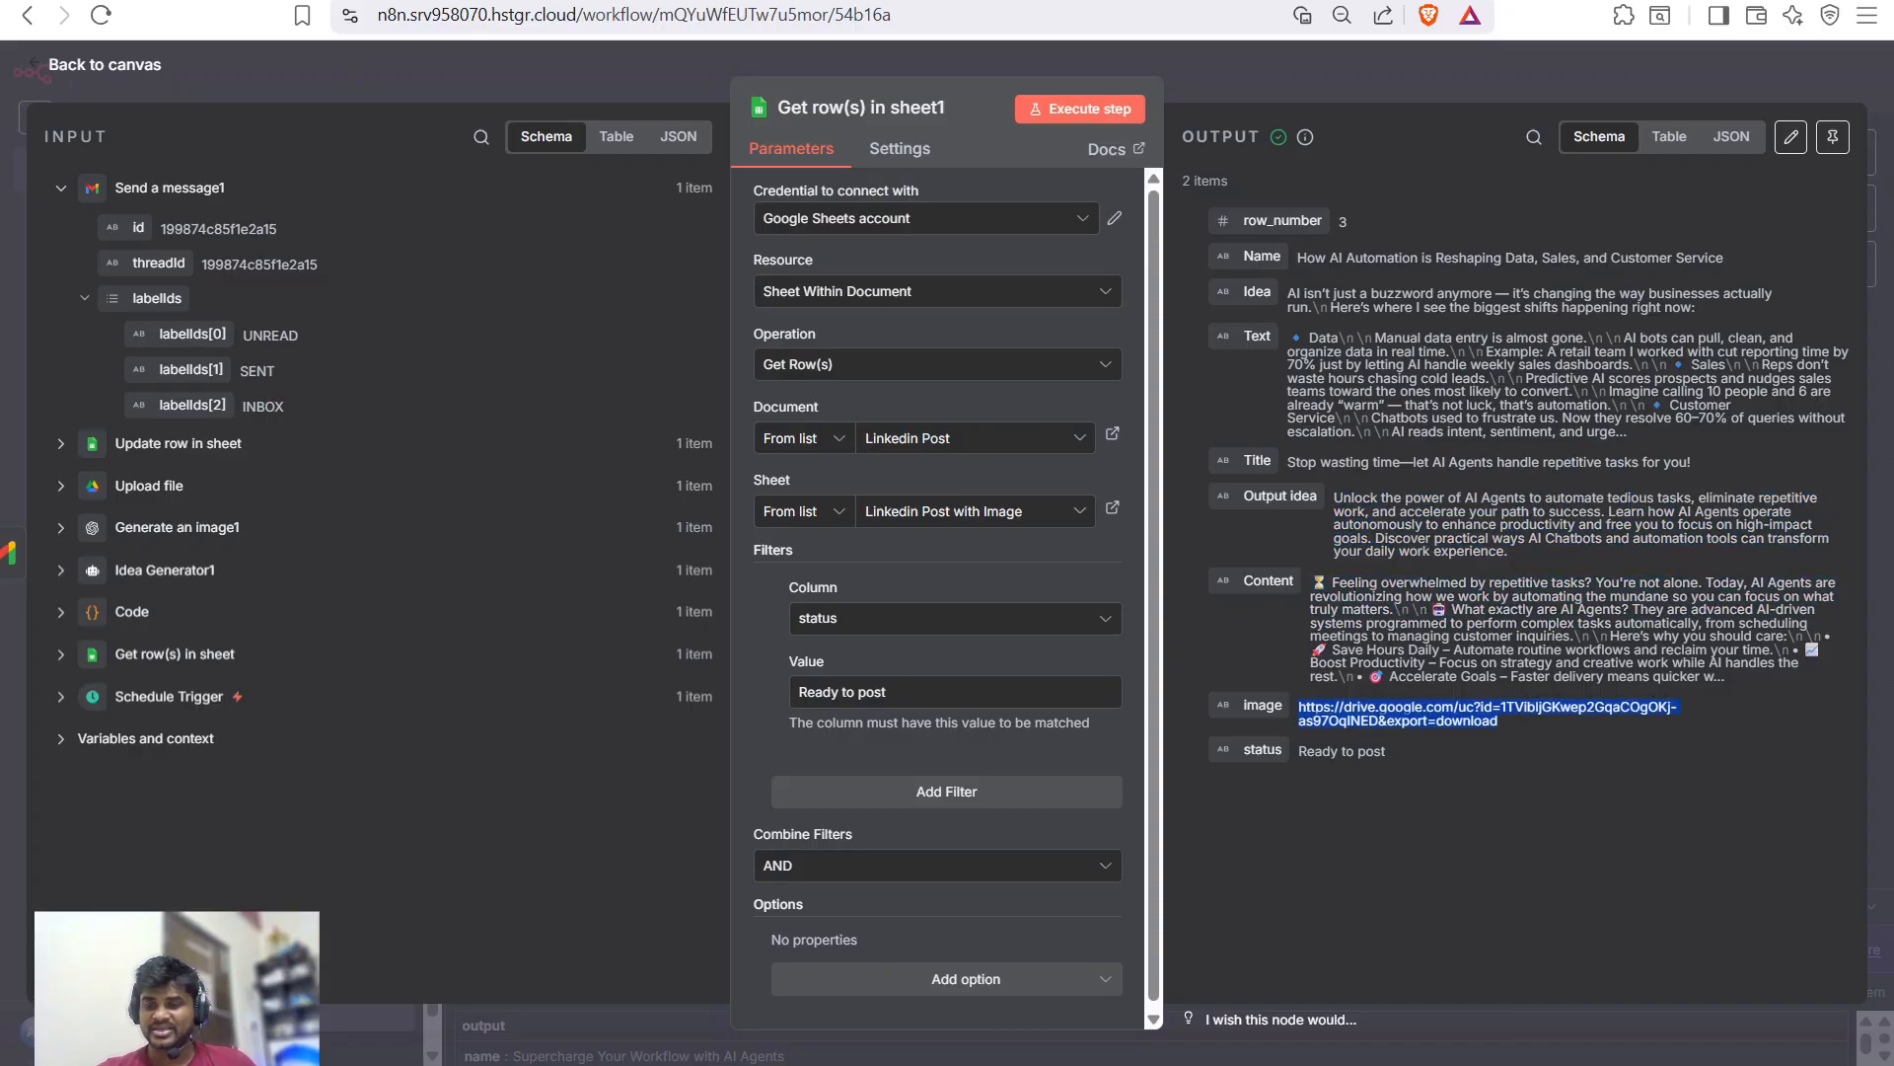
pyautogui.press('Escape')
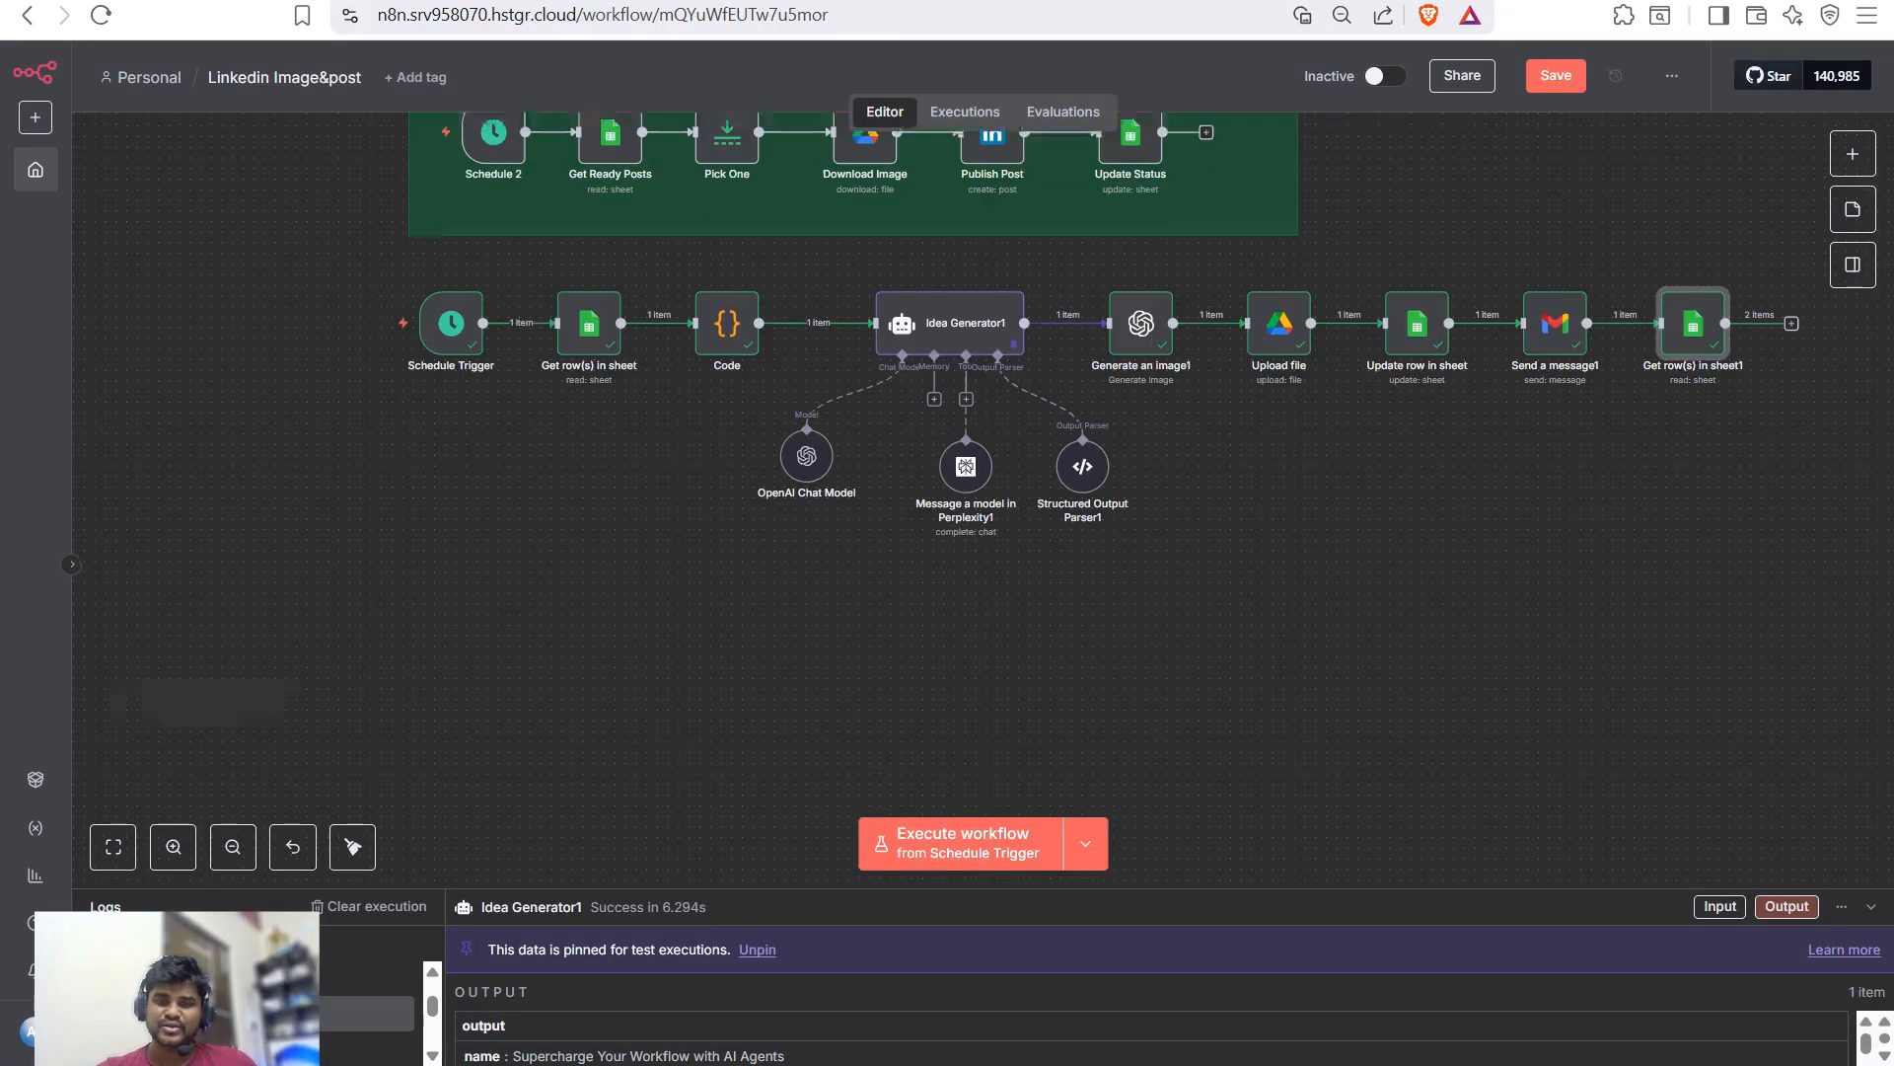
# - Move the Get row(s) in sheet1 step to the lower left as its own branch
pyautogui.scroll(1, 987, 493)
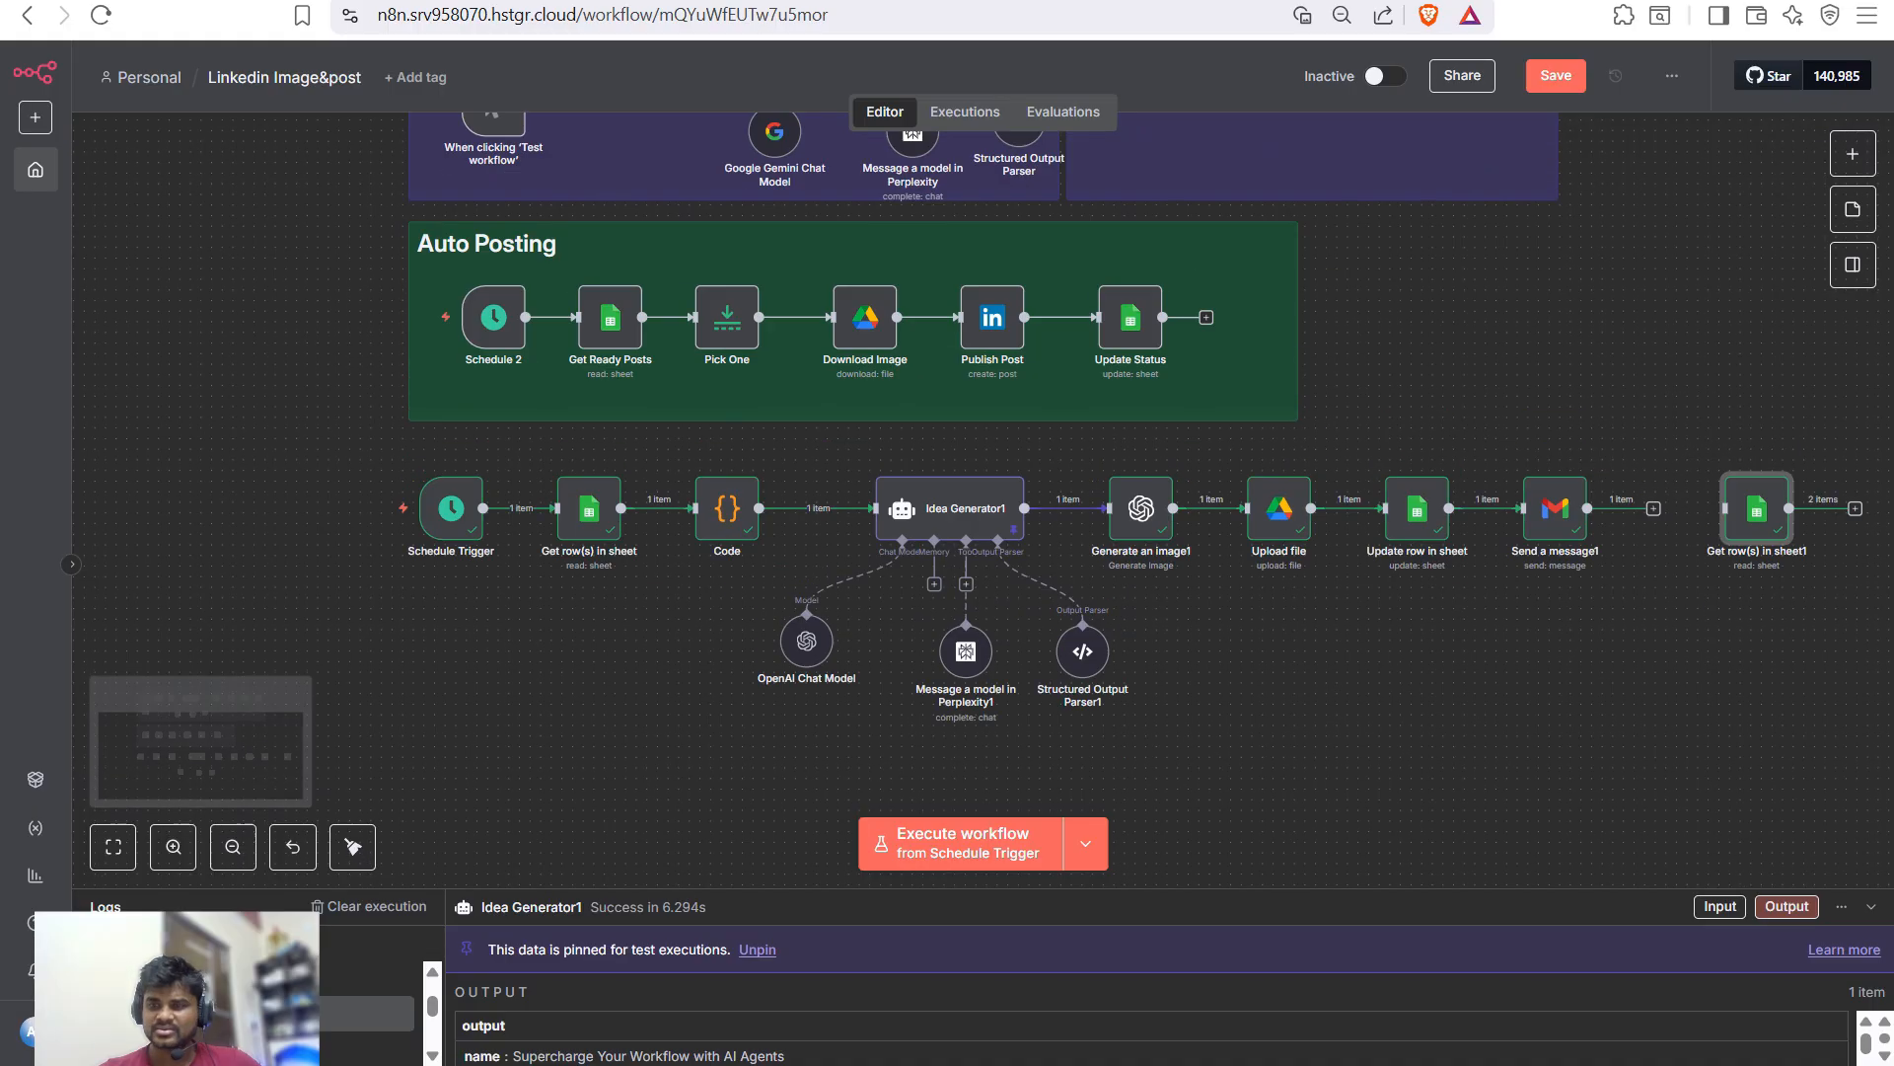
pyautogui.moveTo(1693, 508); pyautogui.dragTo(440, 775)
pyautogui.scroll(-2, 440, 774)
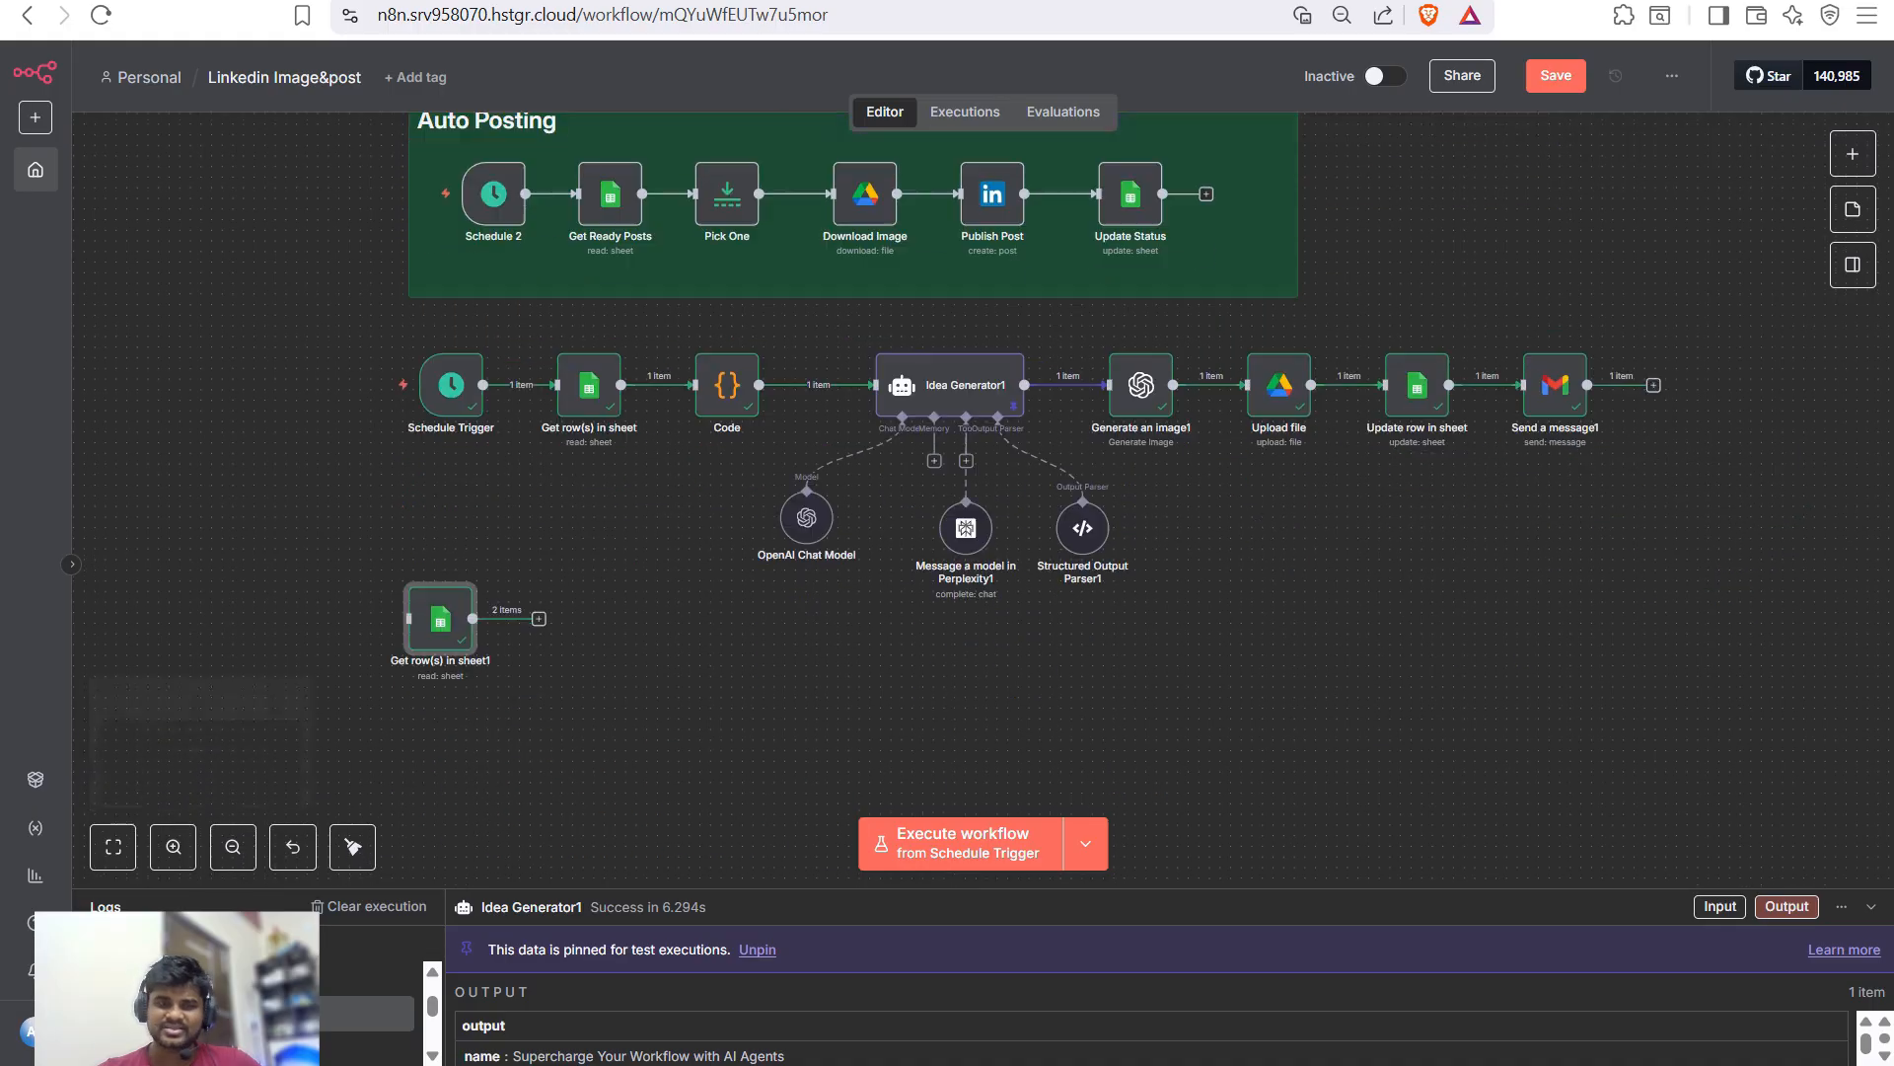
pyautogui.moveTo(440, 650); pyautogui.dragTo(460, 650)
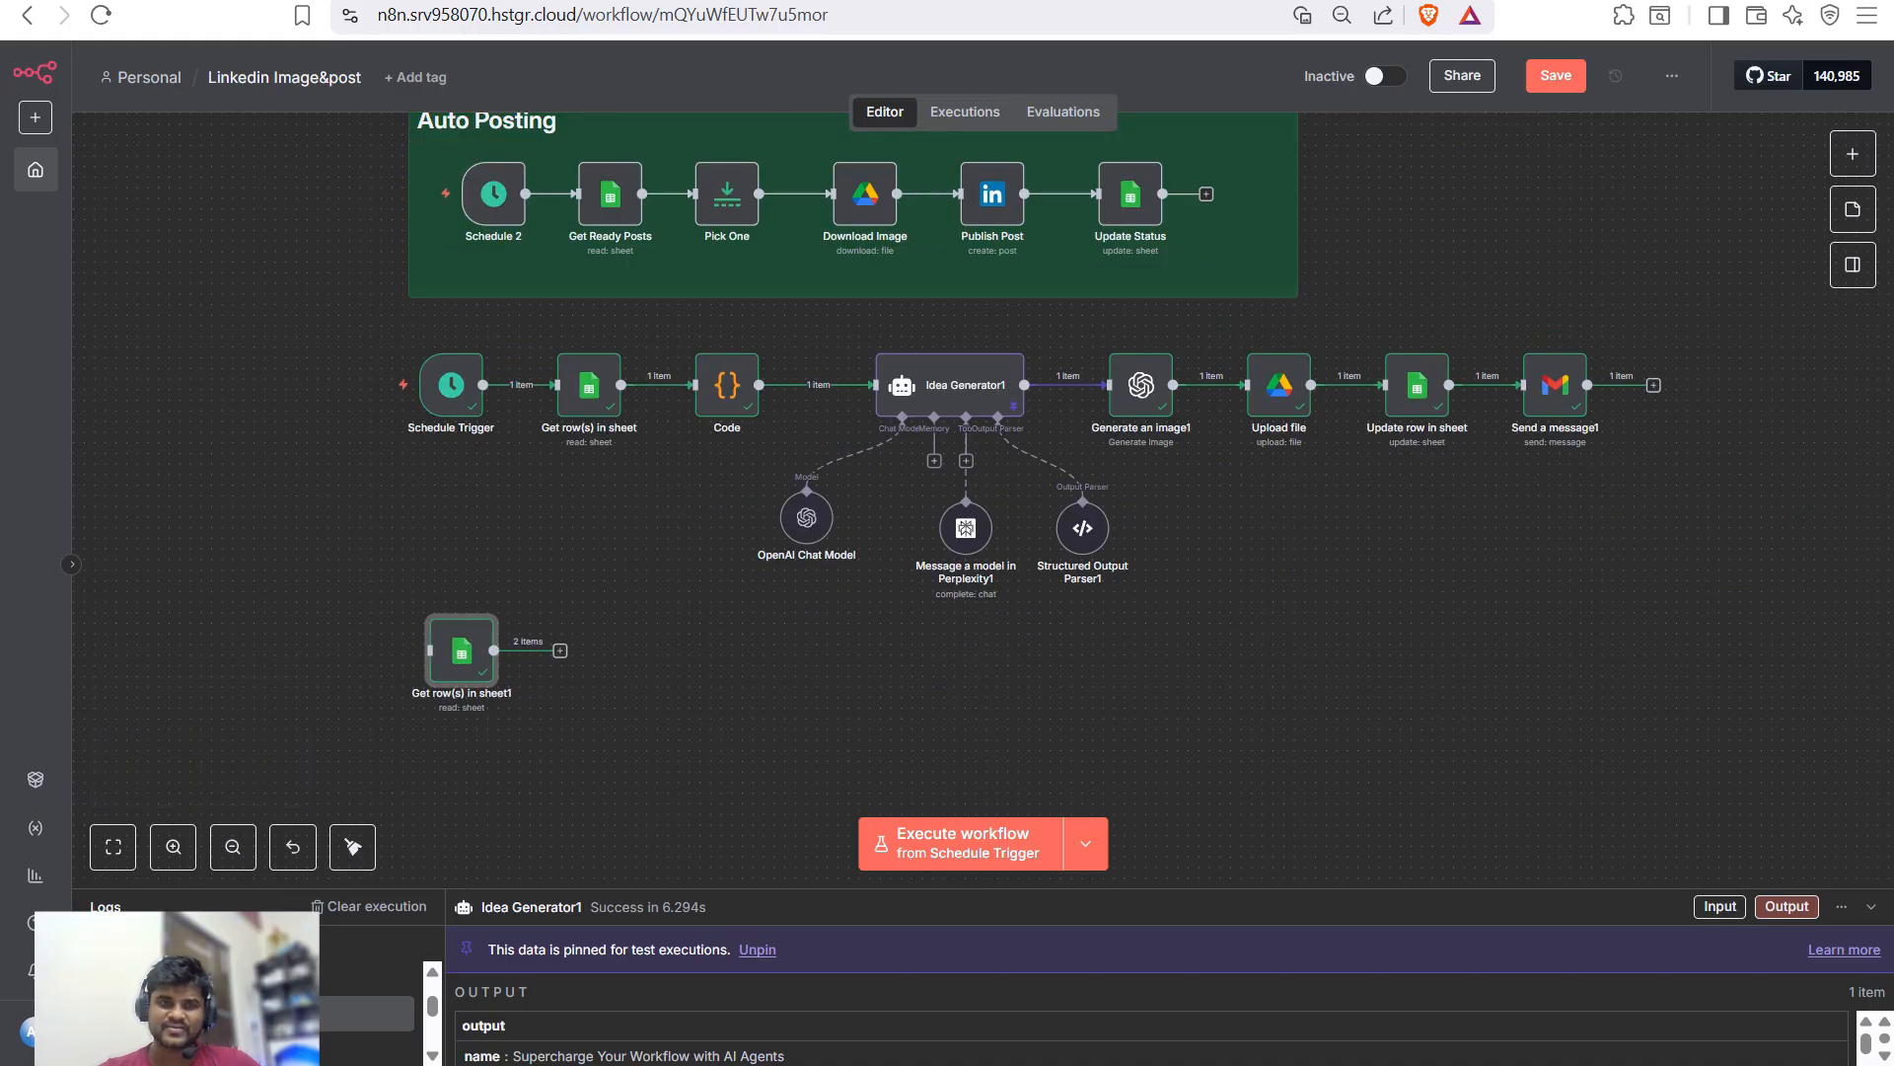
# - Add a Limit step after it, keeping Max Items at 1
pyautogui.click(559, 651)
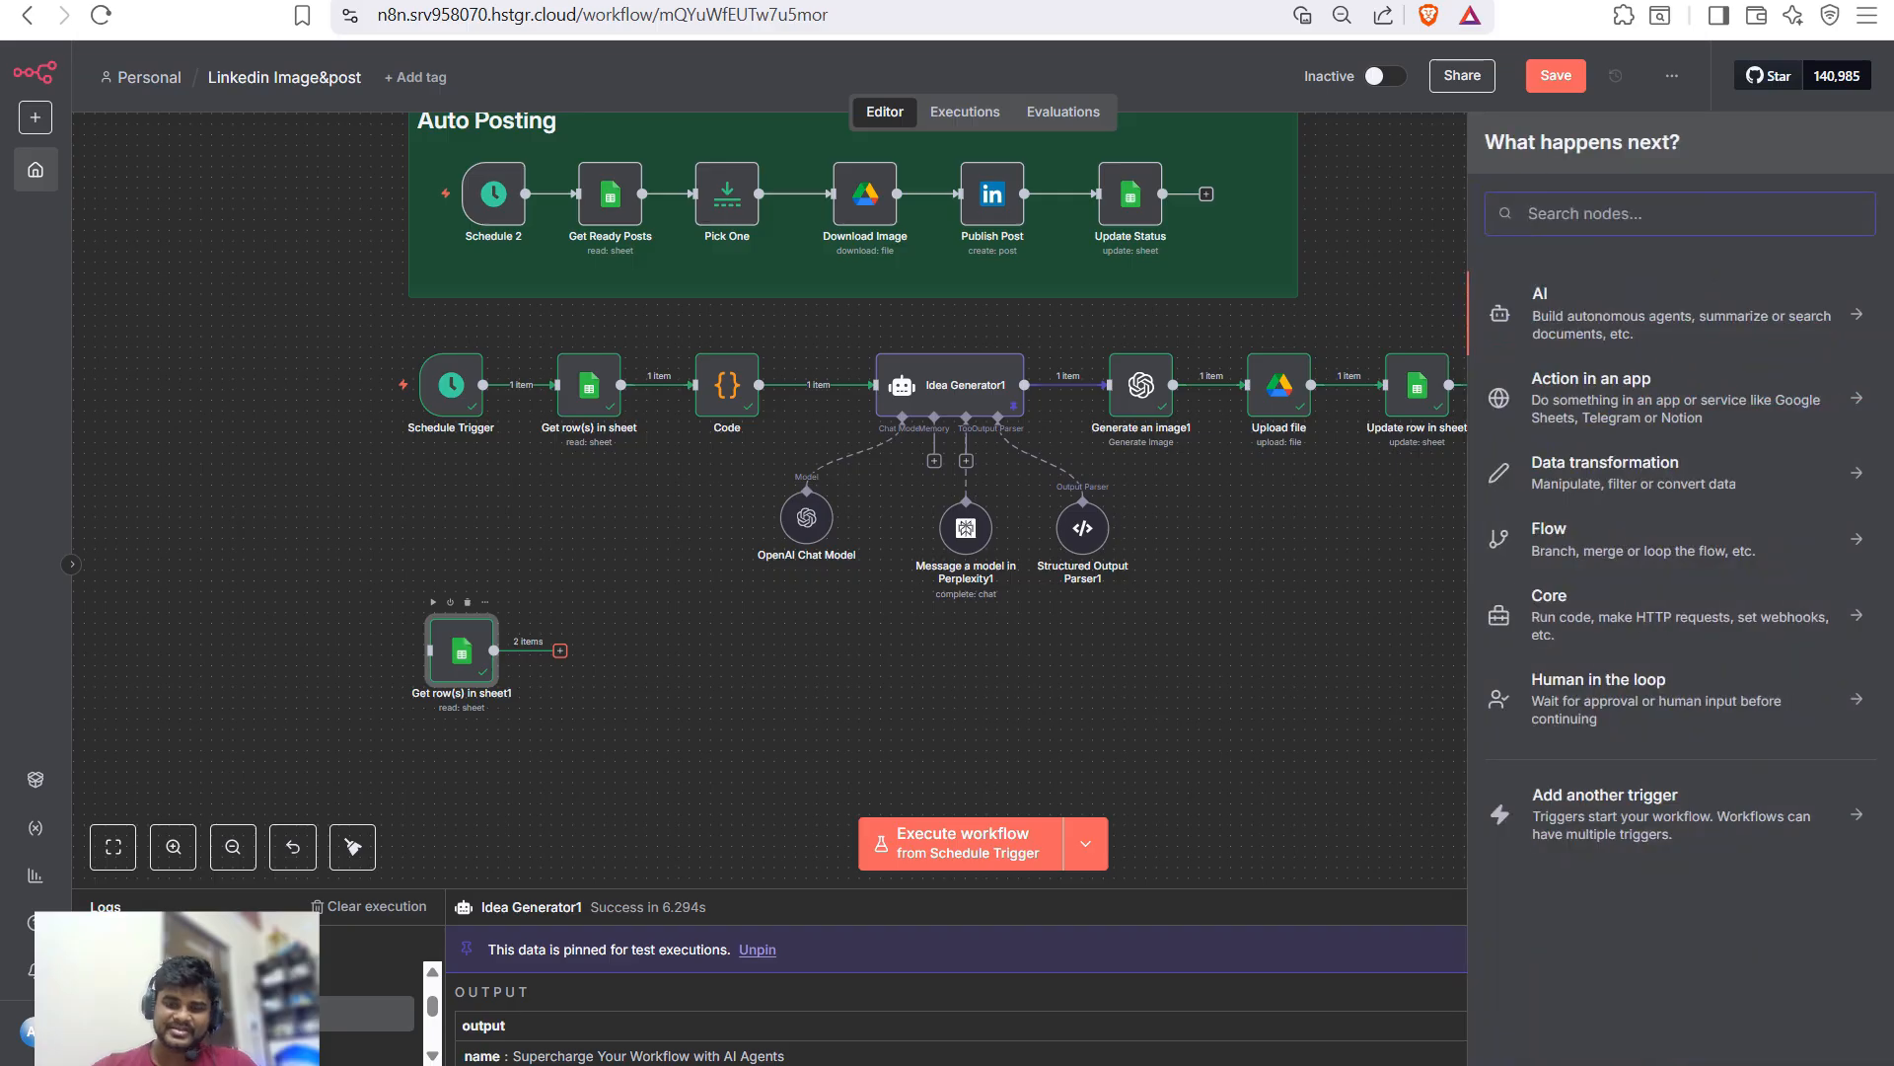
pyautogui.write('limi')
pyautogui.press('Return')
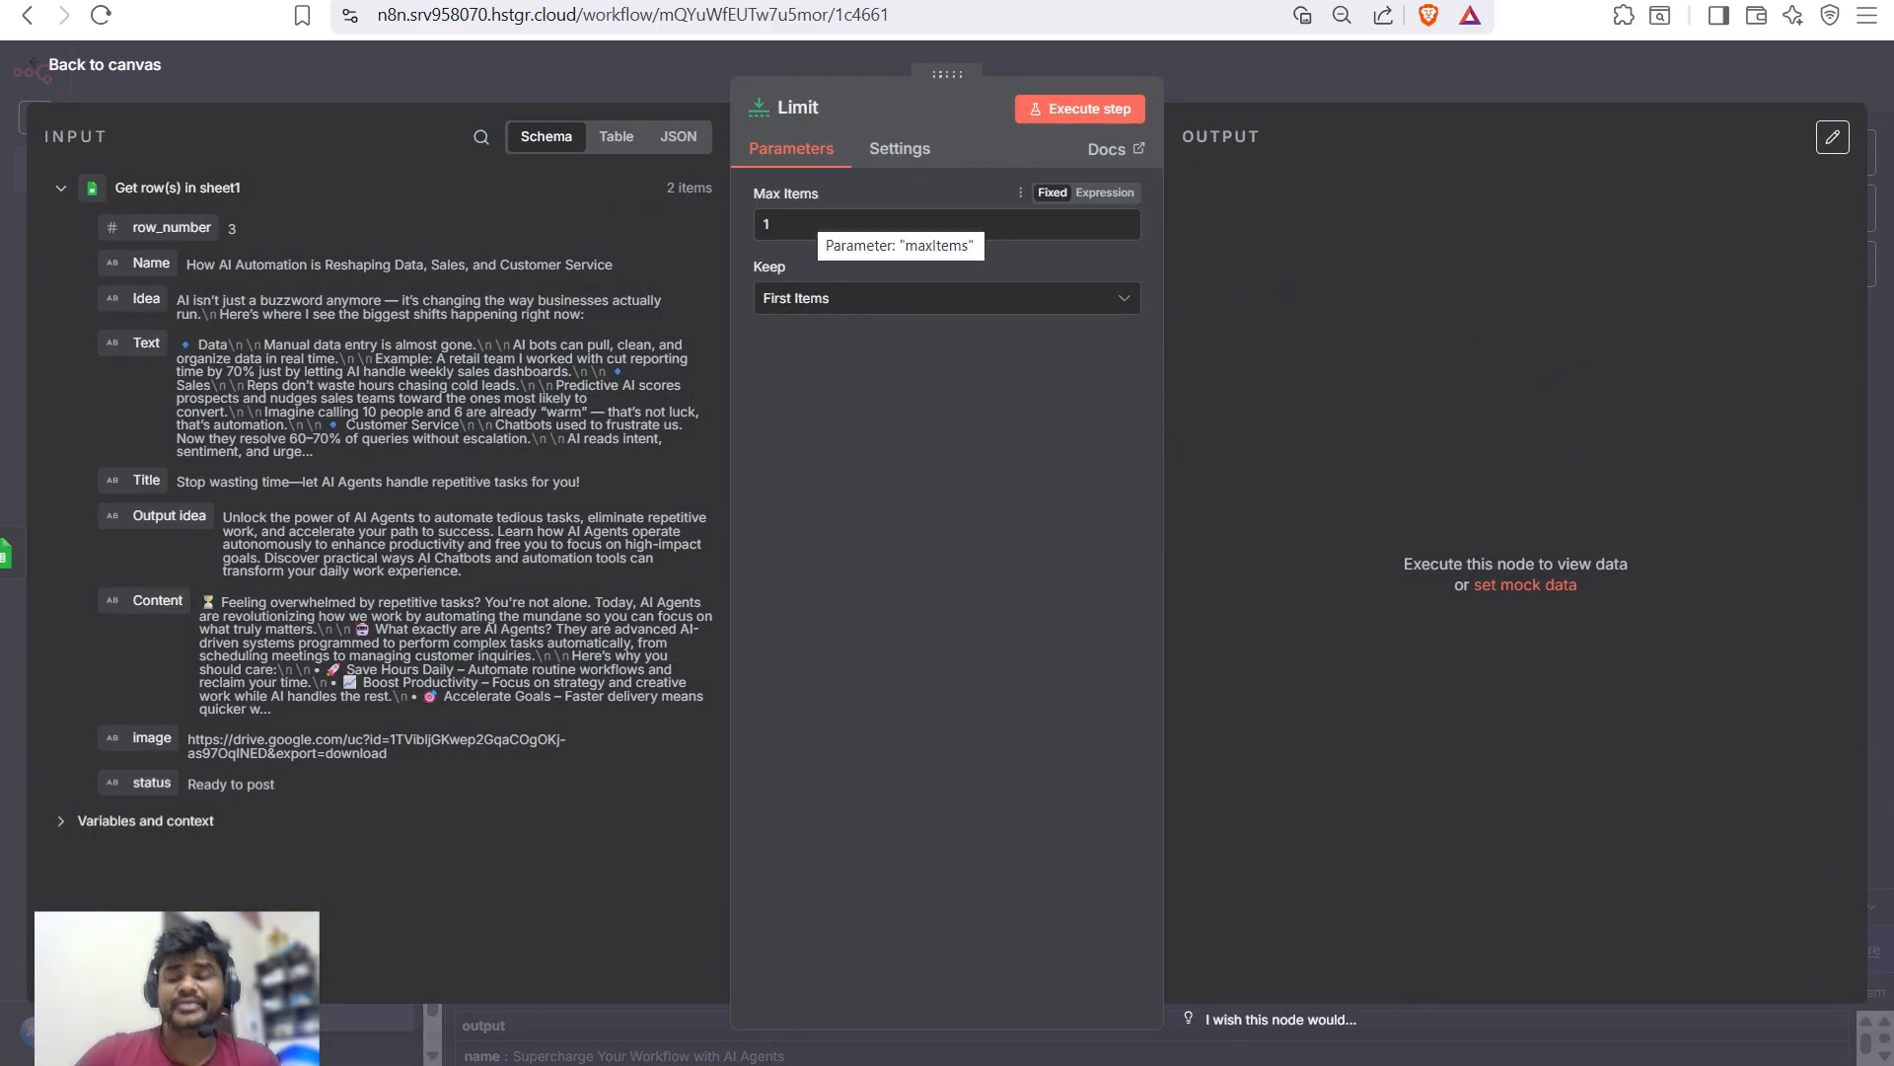
pyautogui.press('Escape')
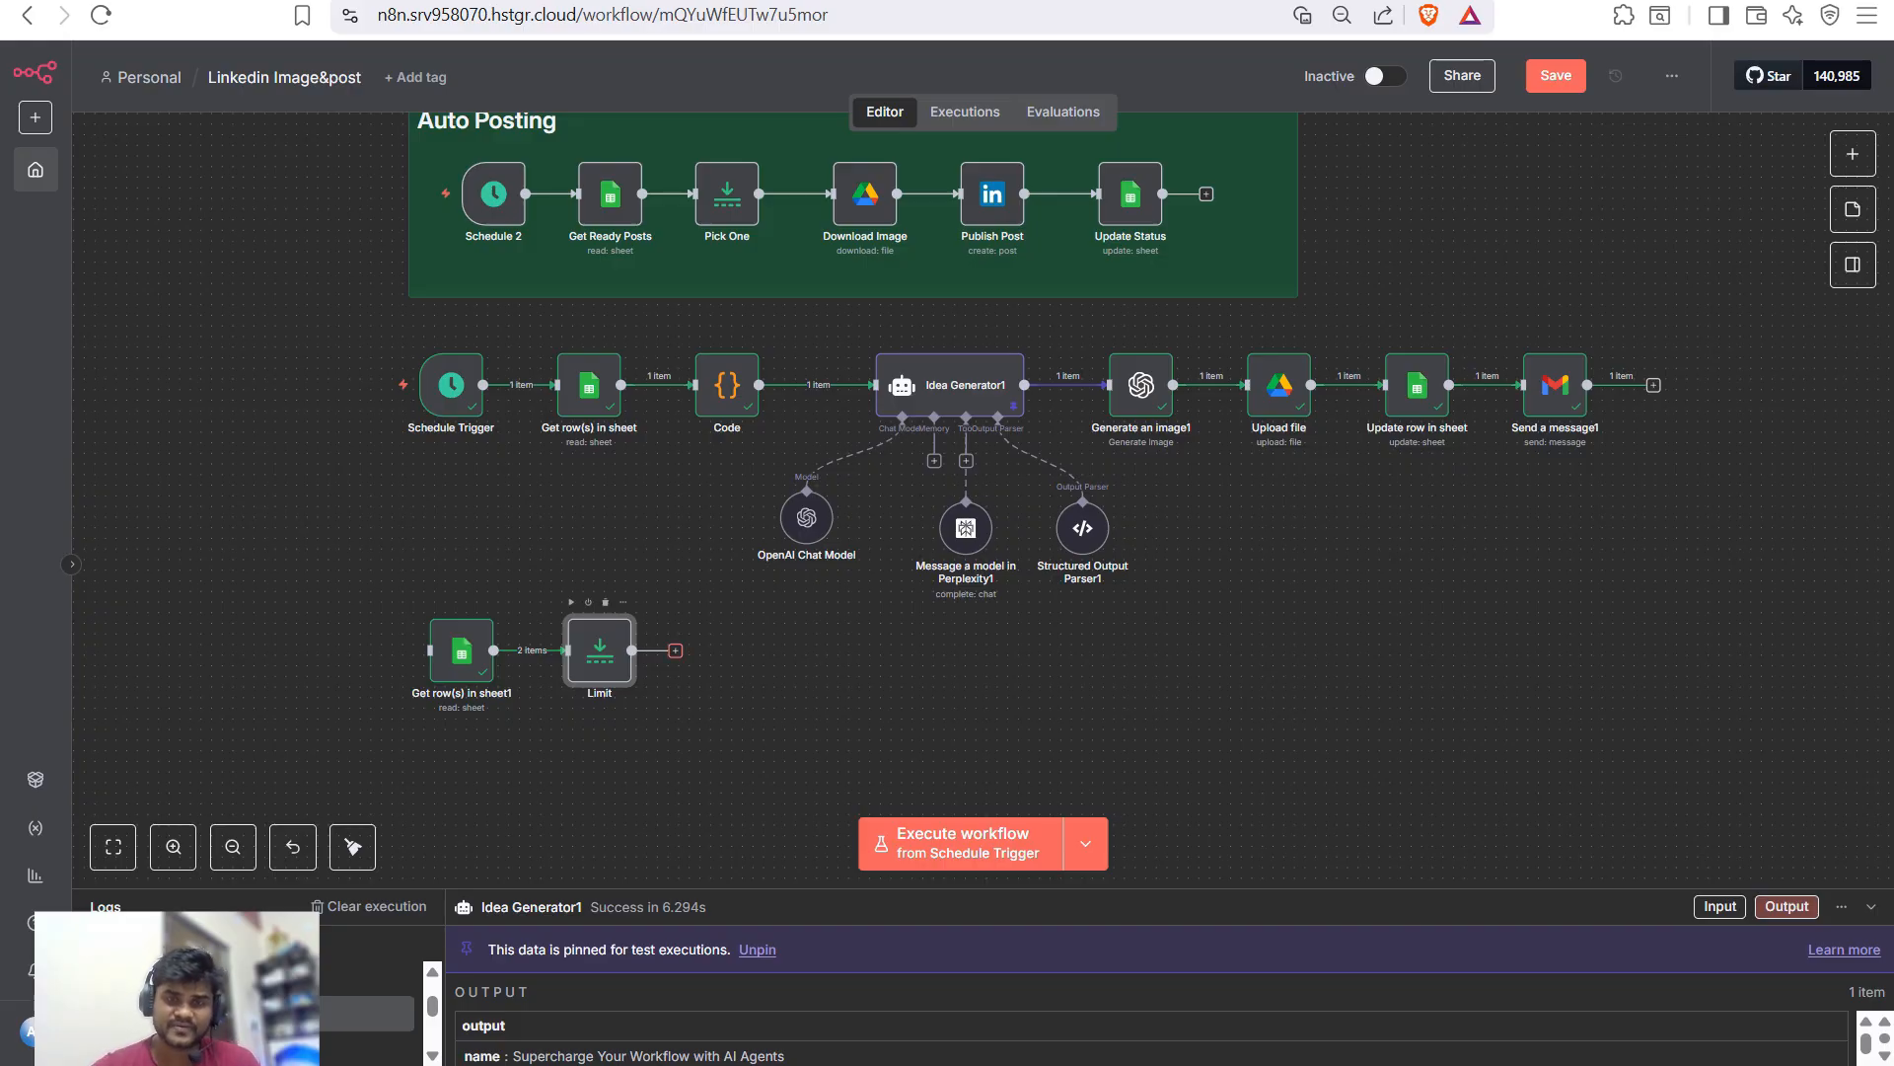
# - Add a Google Drive 'Download file' step identifying the file By ID
pyautogui.click(675, 650)
pyautogui.write('ai')
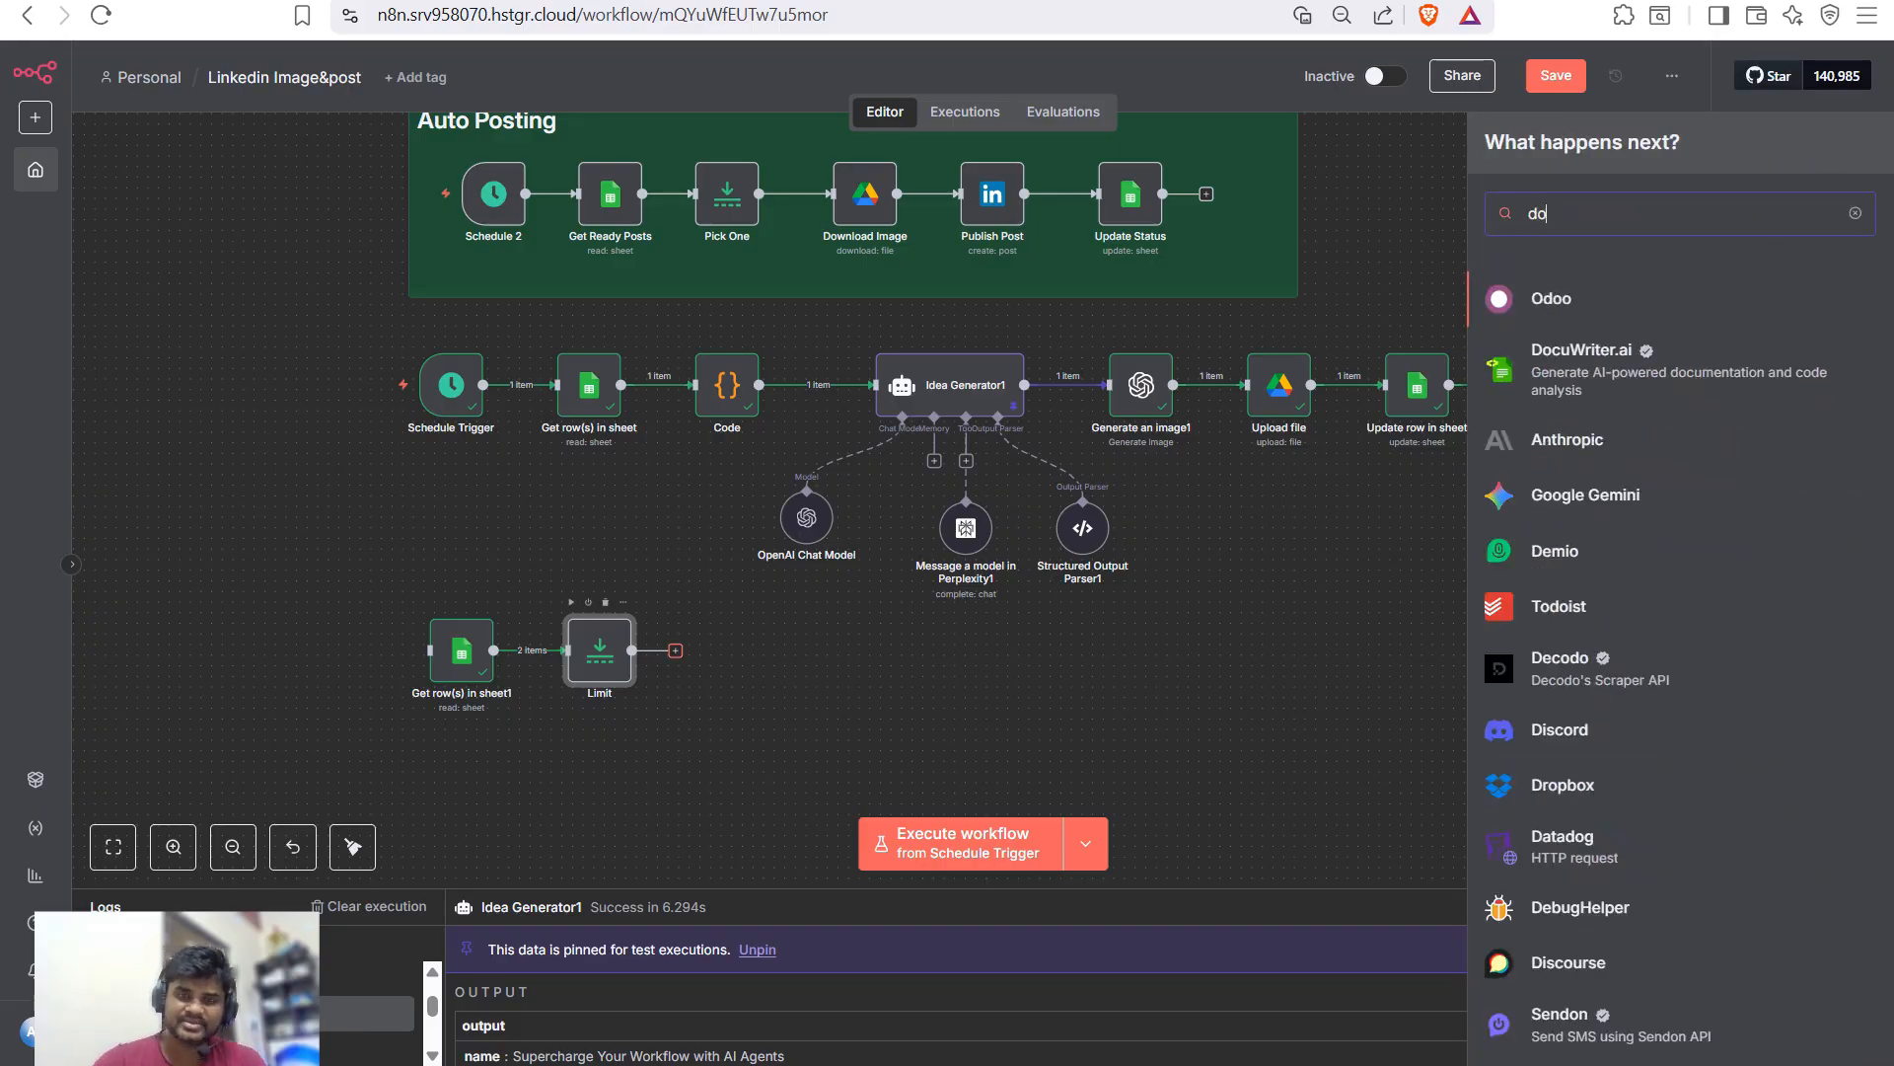
pyautogui.press('BackSpace')
pyautogui.press('BackSpace')
pyautogui.write('go')
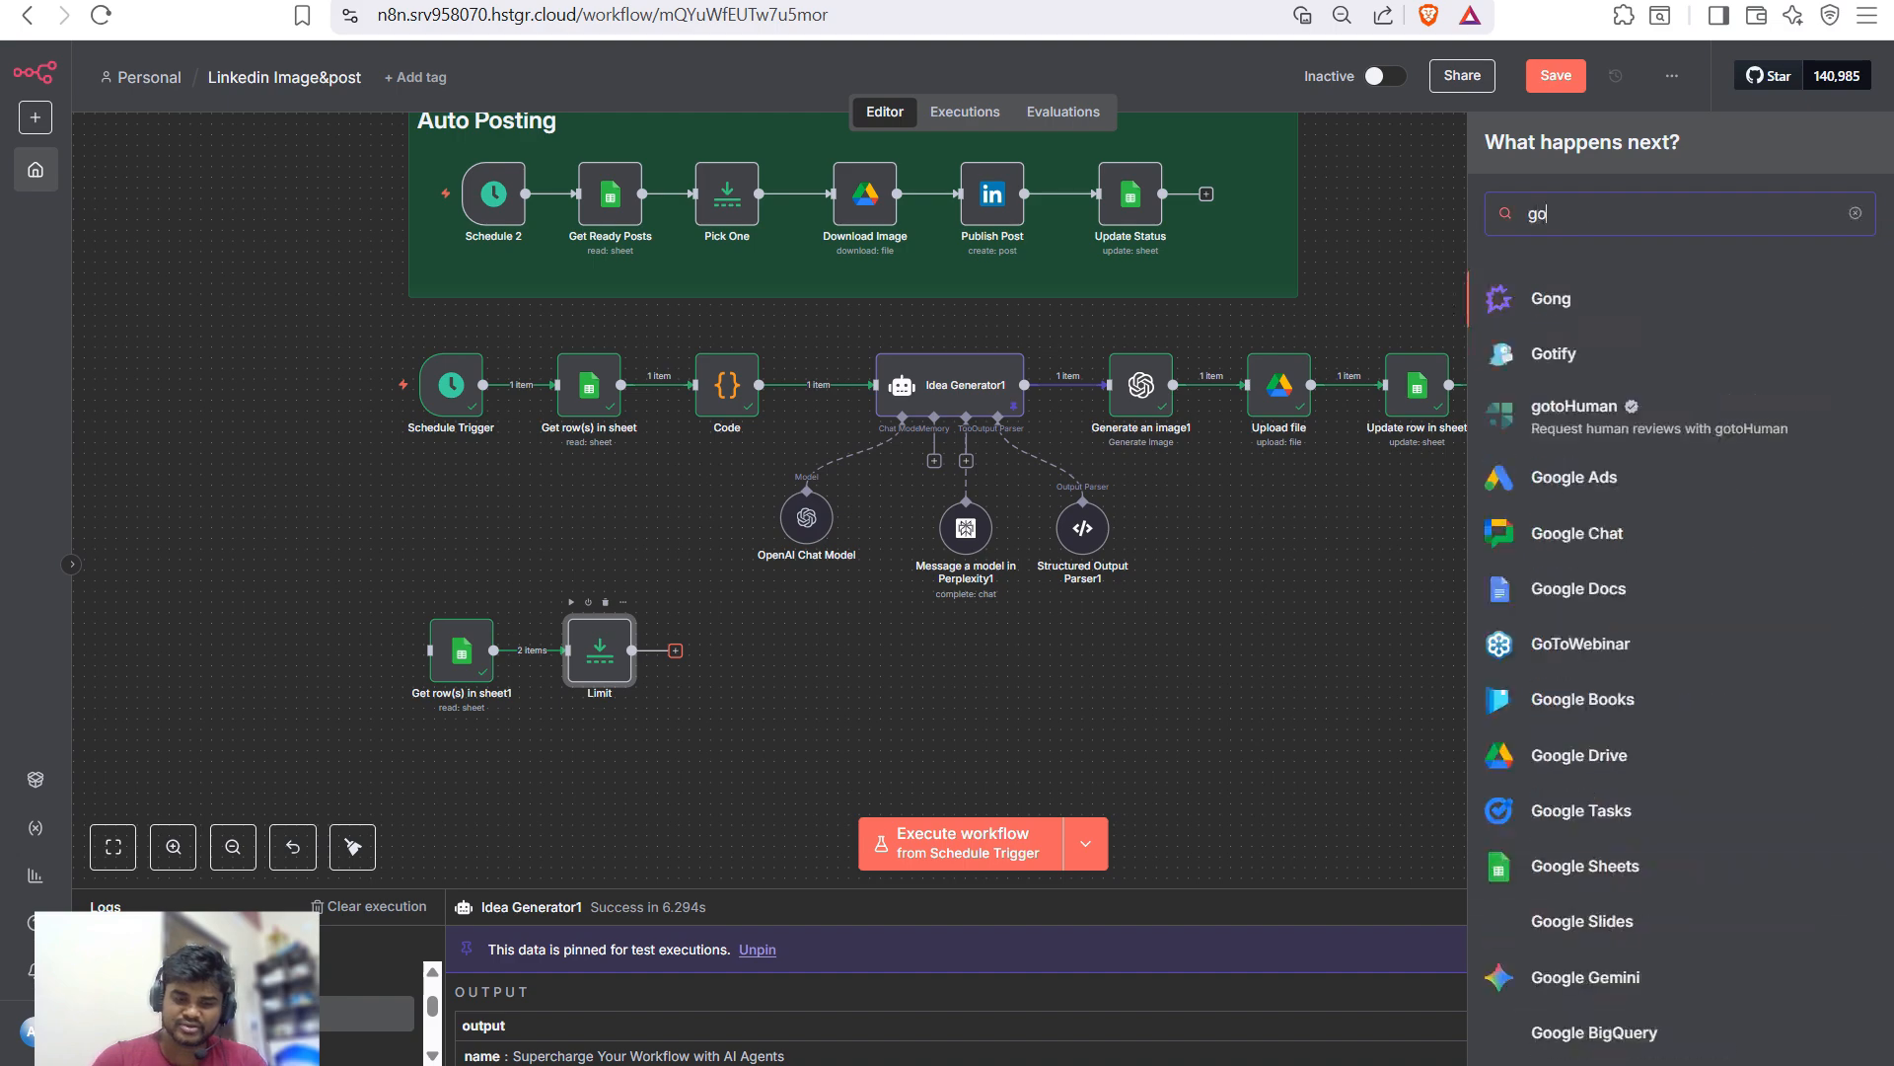
pyautogui.write('ogl')
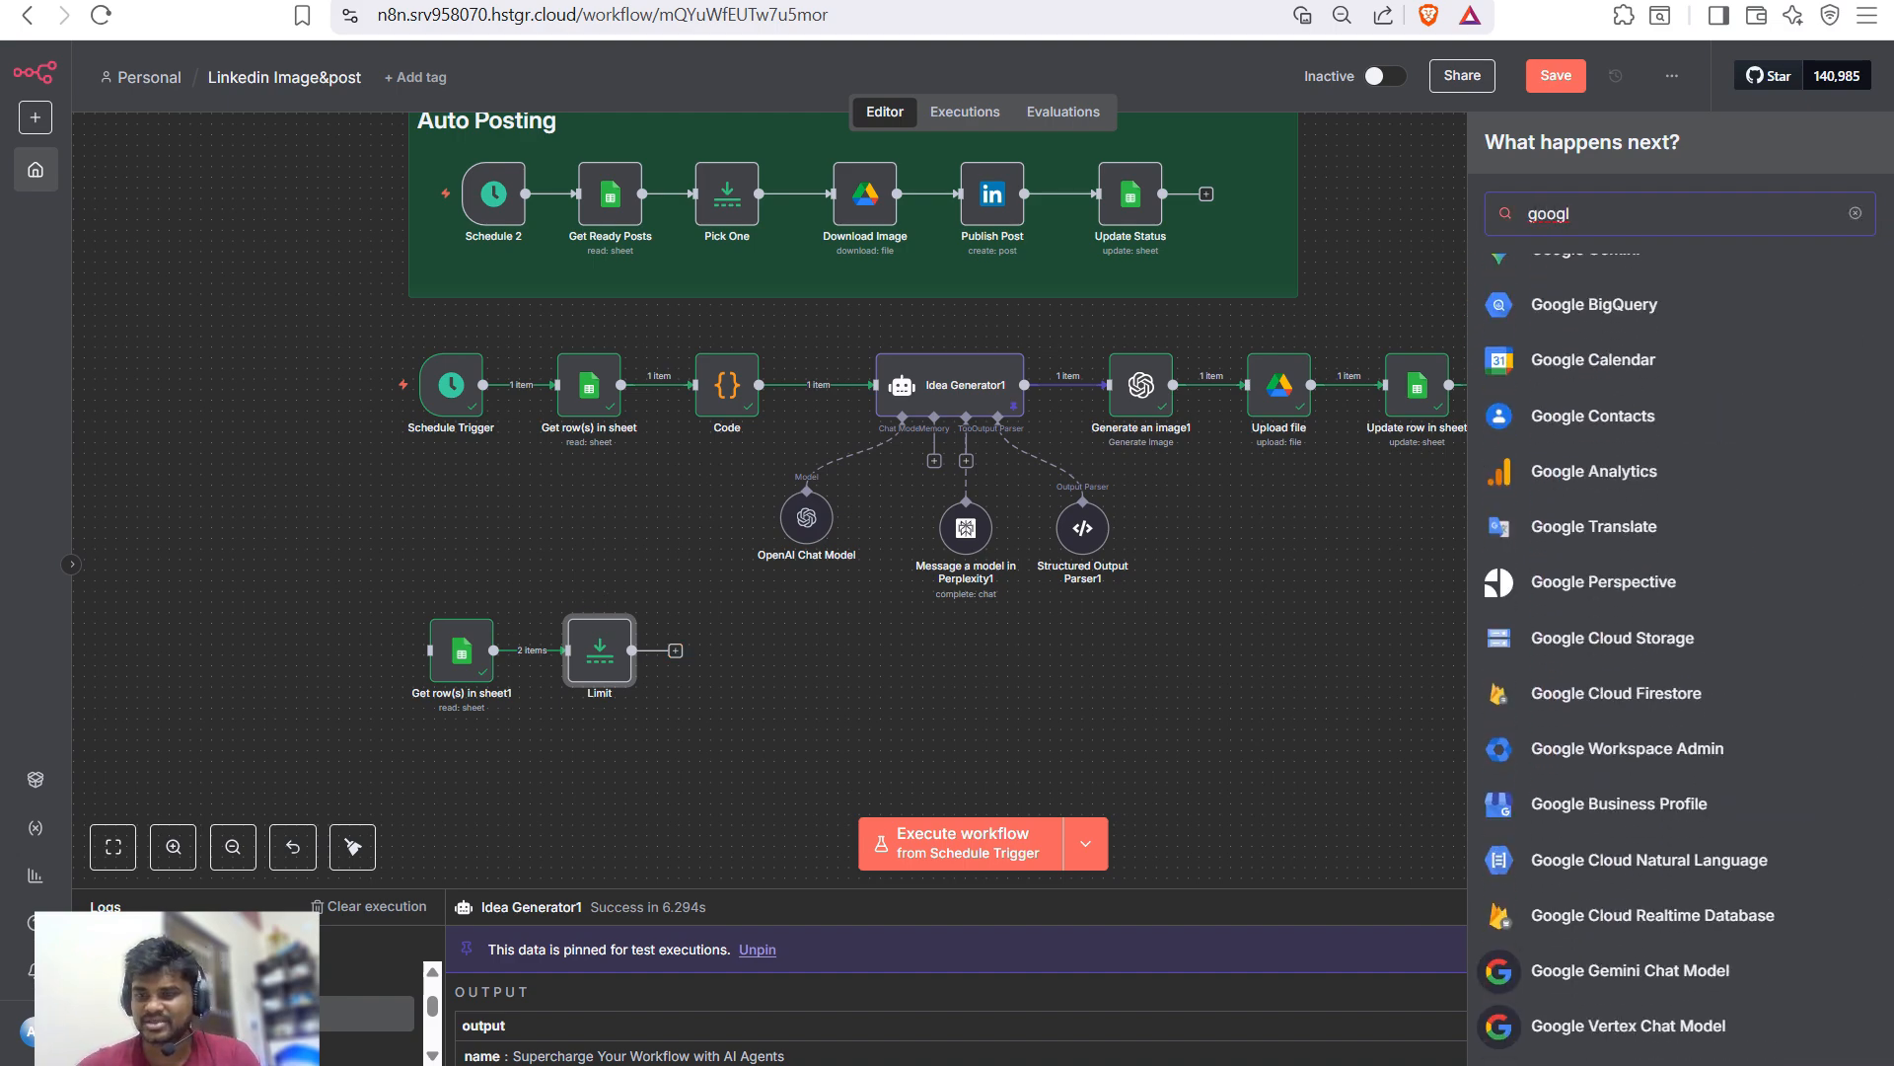
pyautogui.write(' dri')
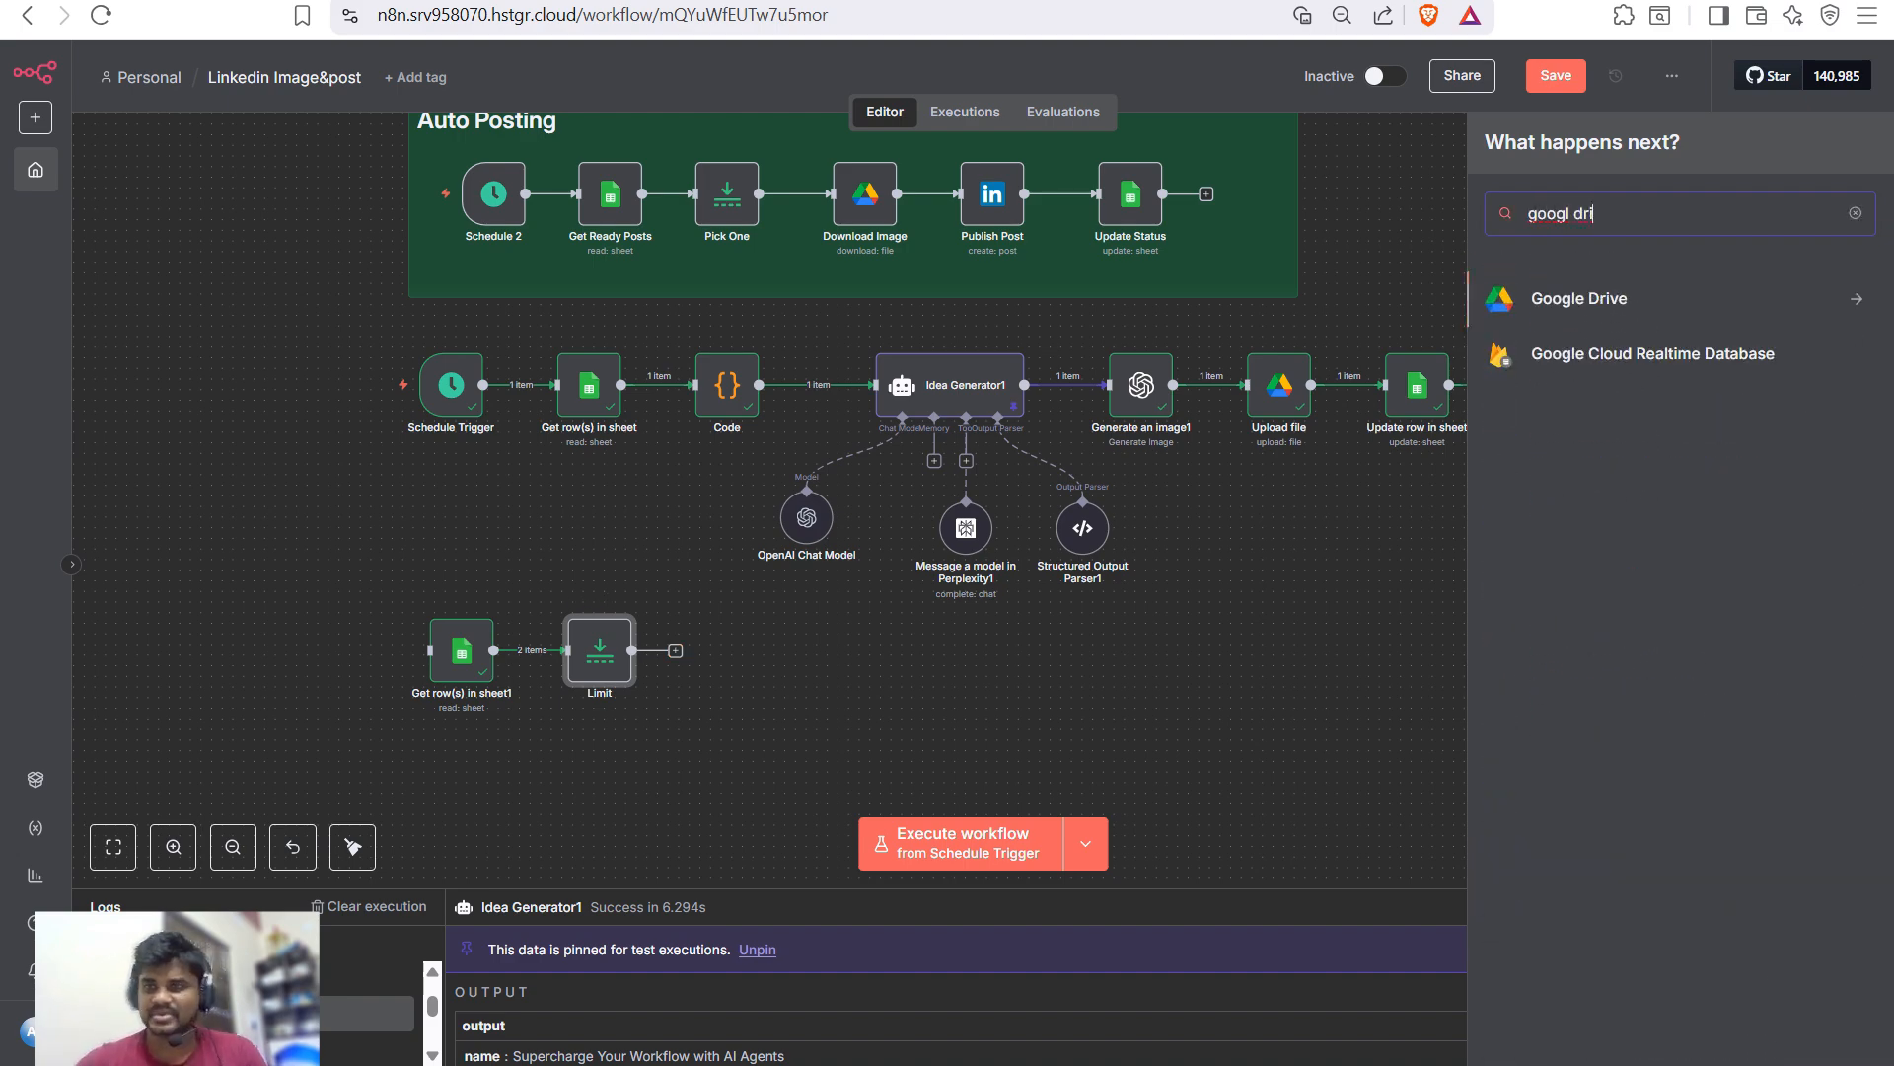
pyautogui.press('Return')
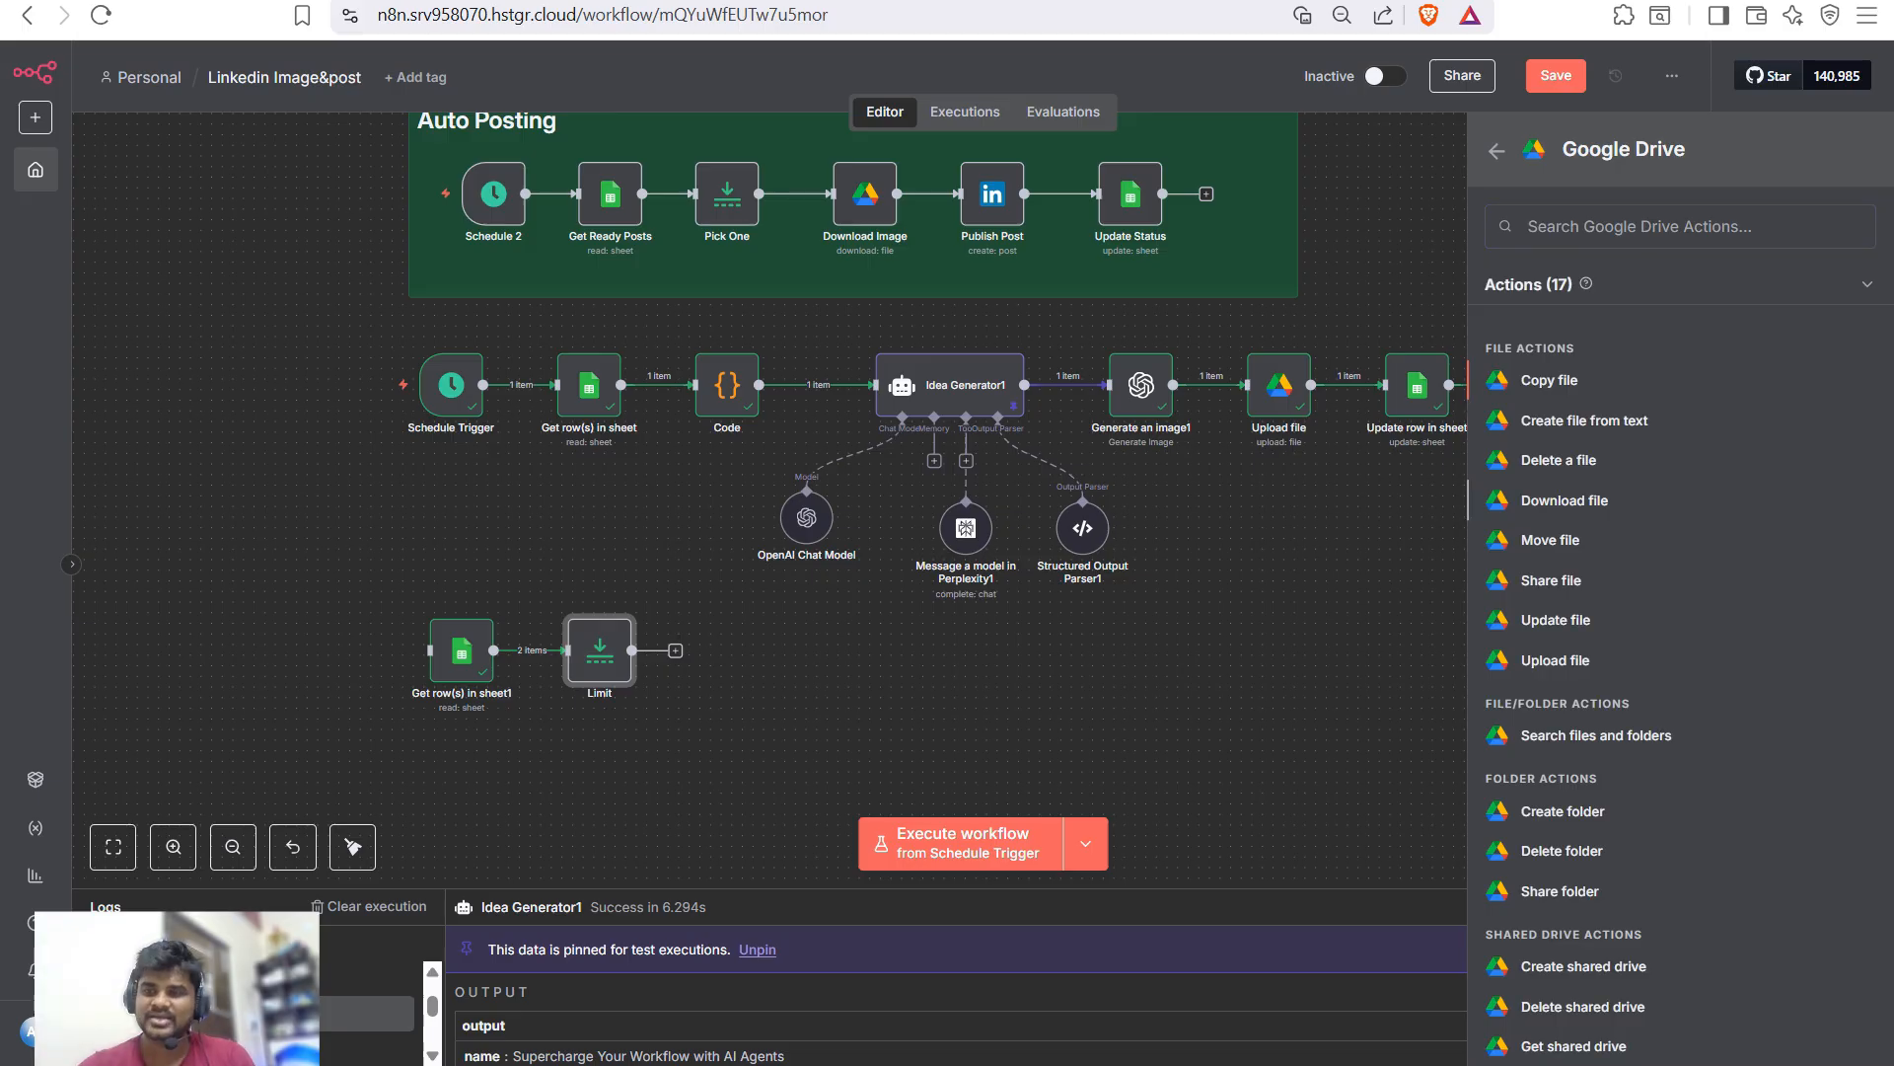
pyautogui.press('Return')
pyautogui.click(804, 438)
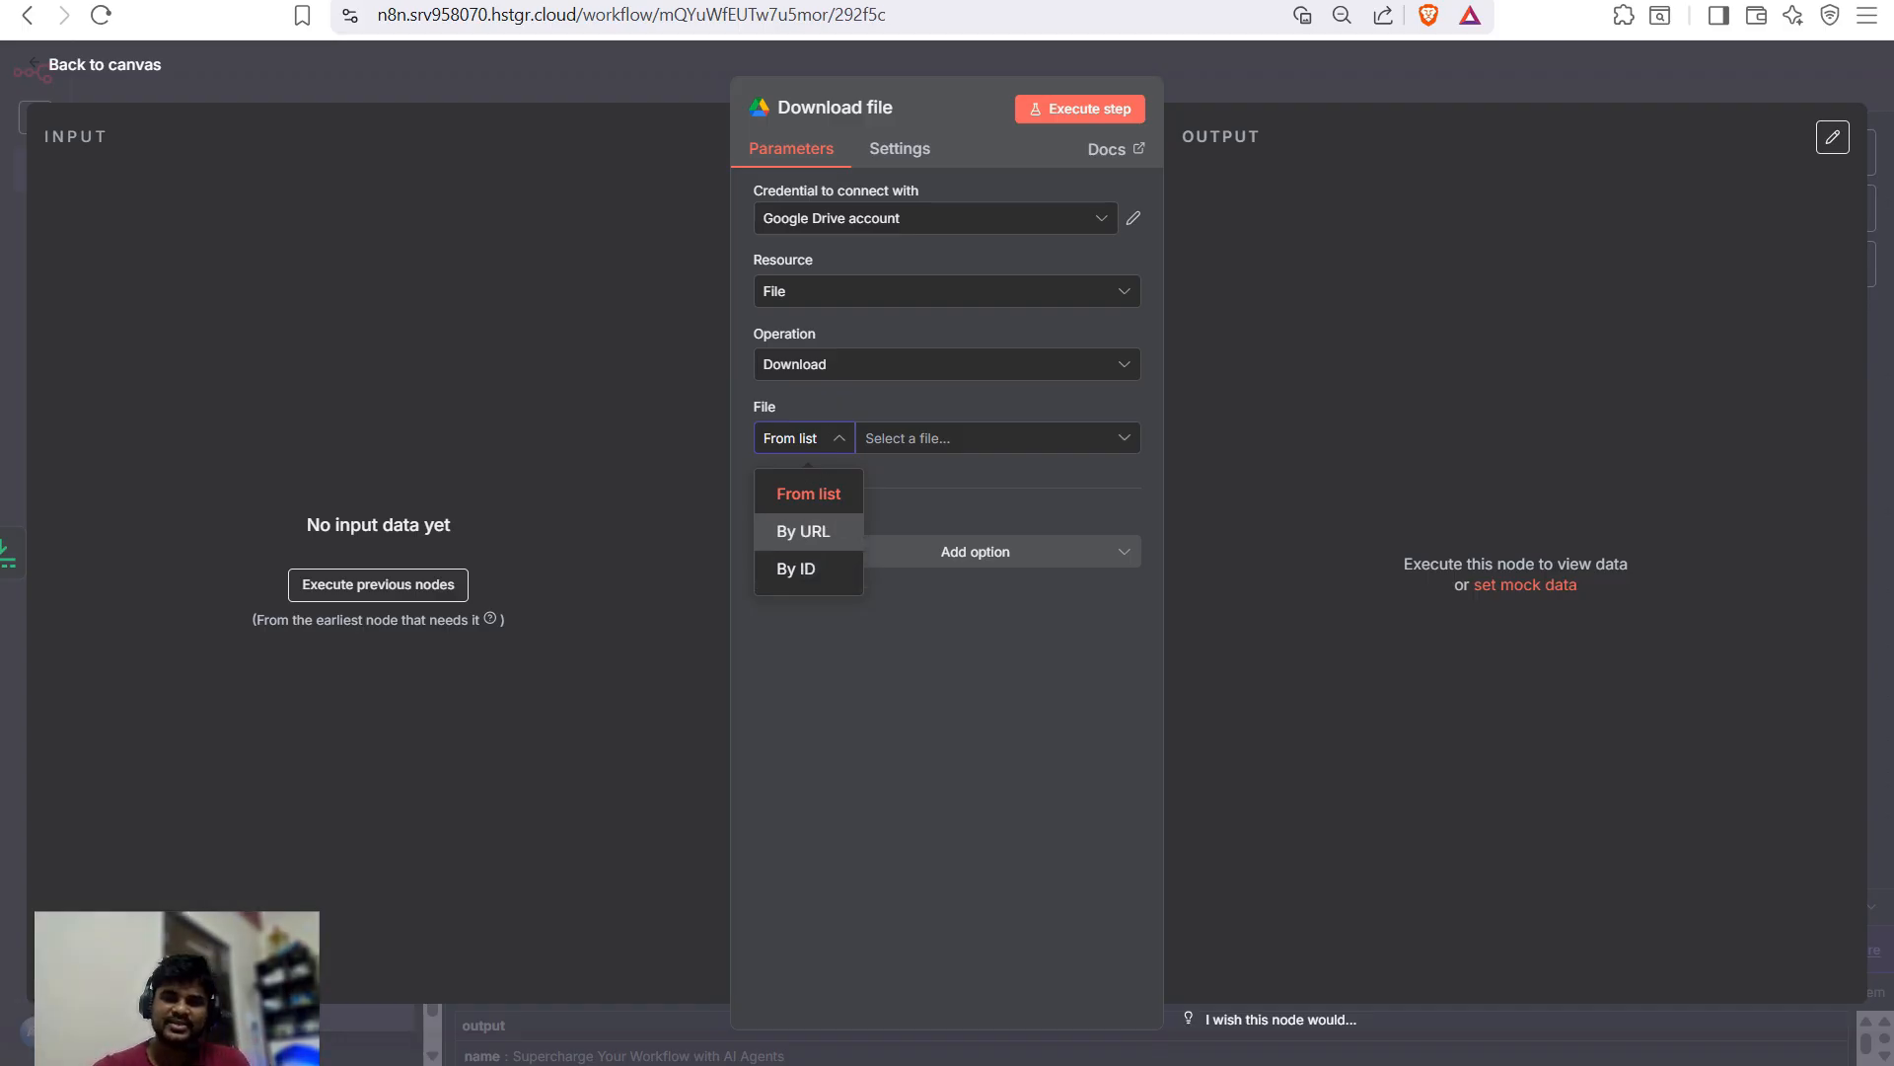
pyautogui.press('Return')
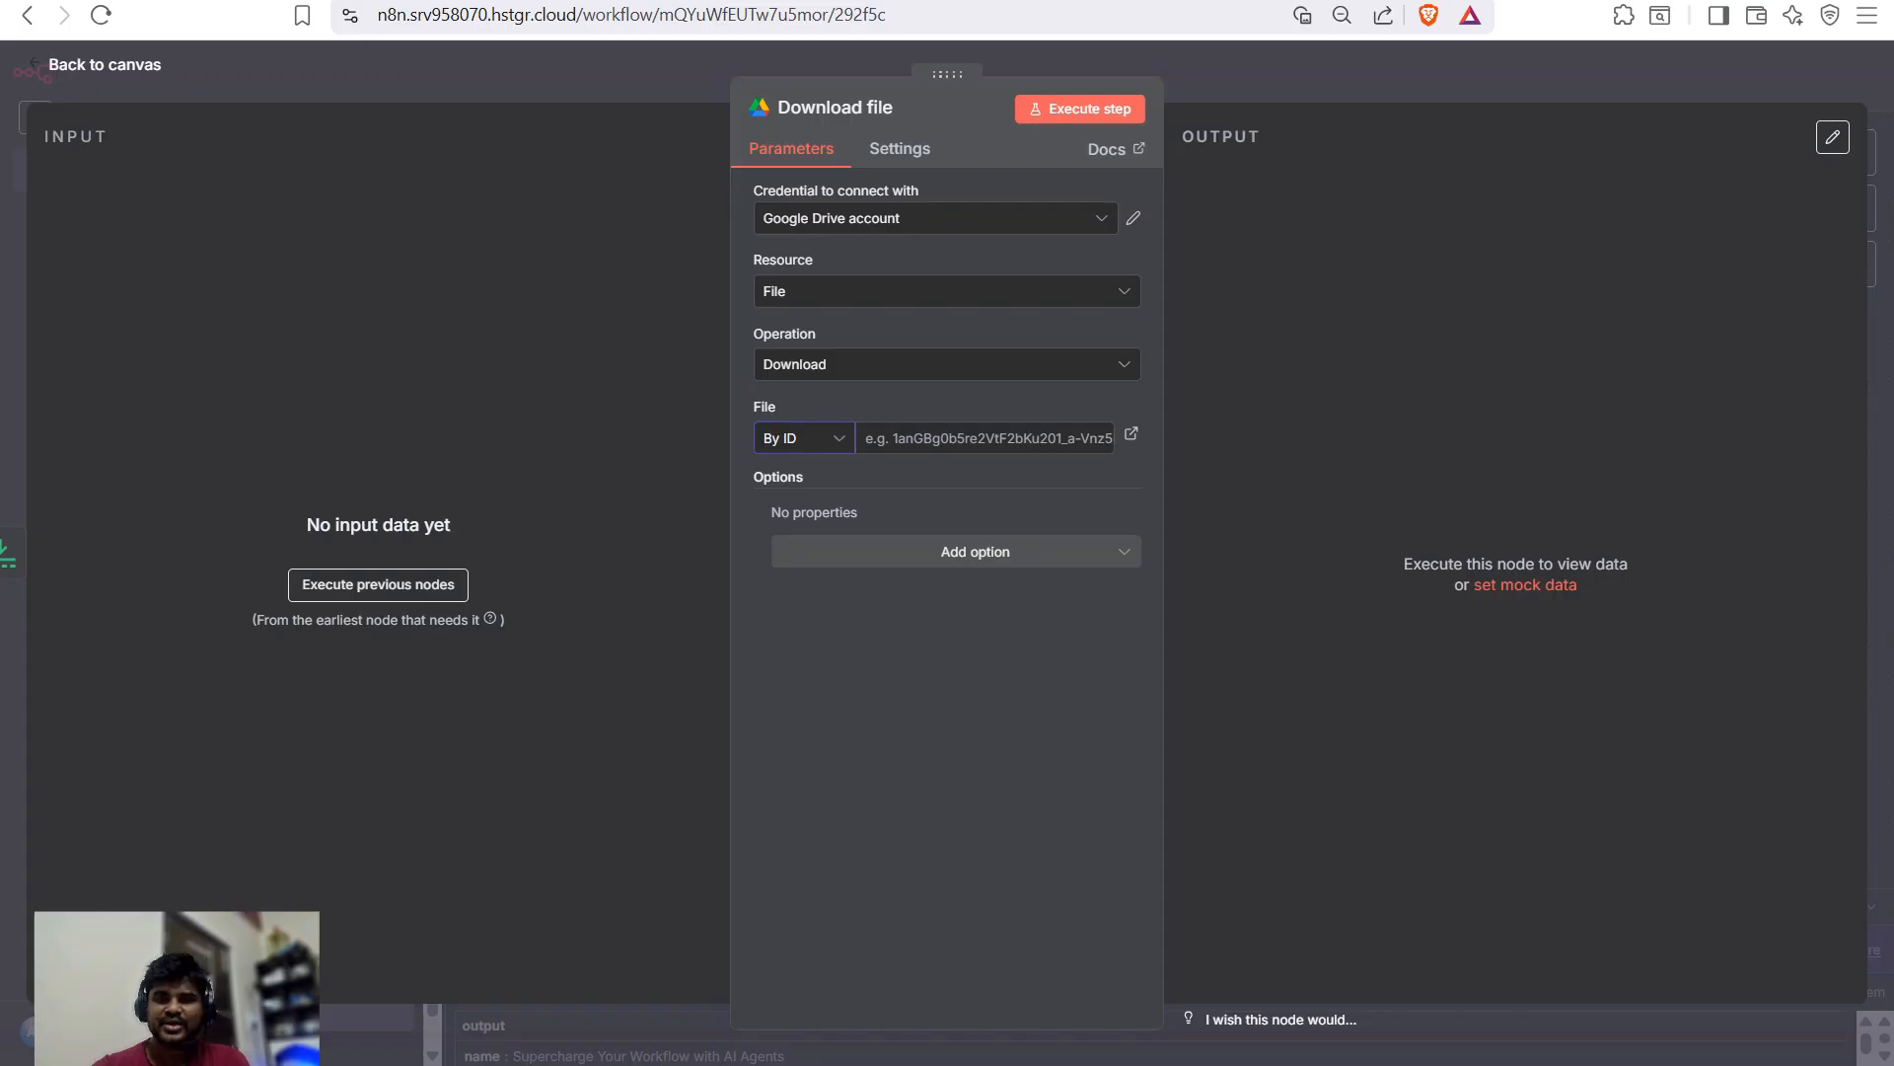
pyautogui.press('Escape')
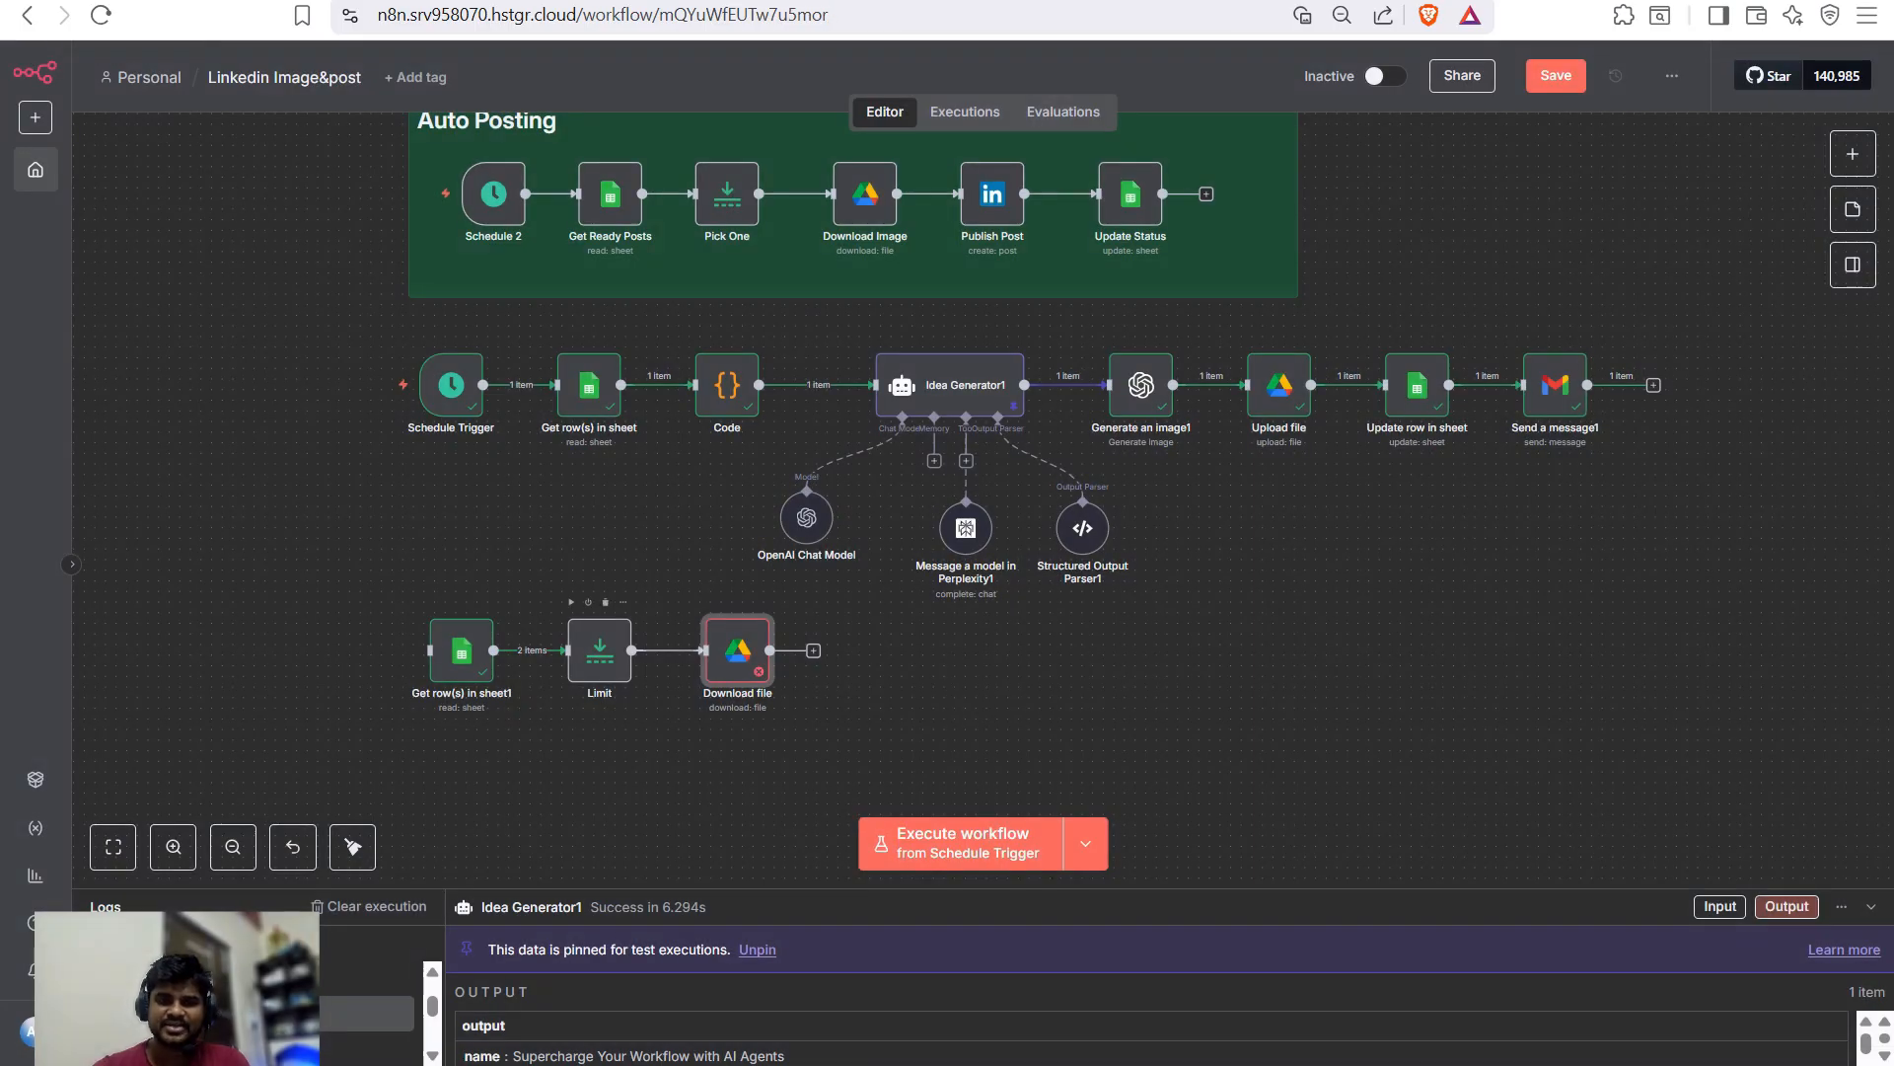
# - Run the Limit step so it outputs a single item
pyautogui.press('Left')
pyautogui.press('Return')
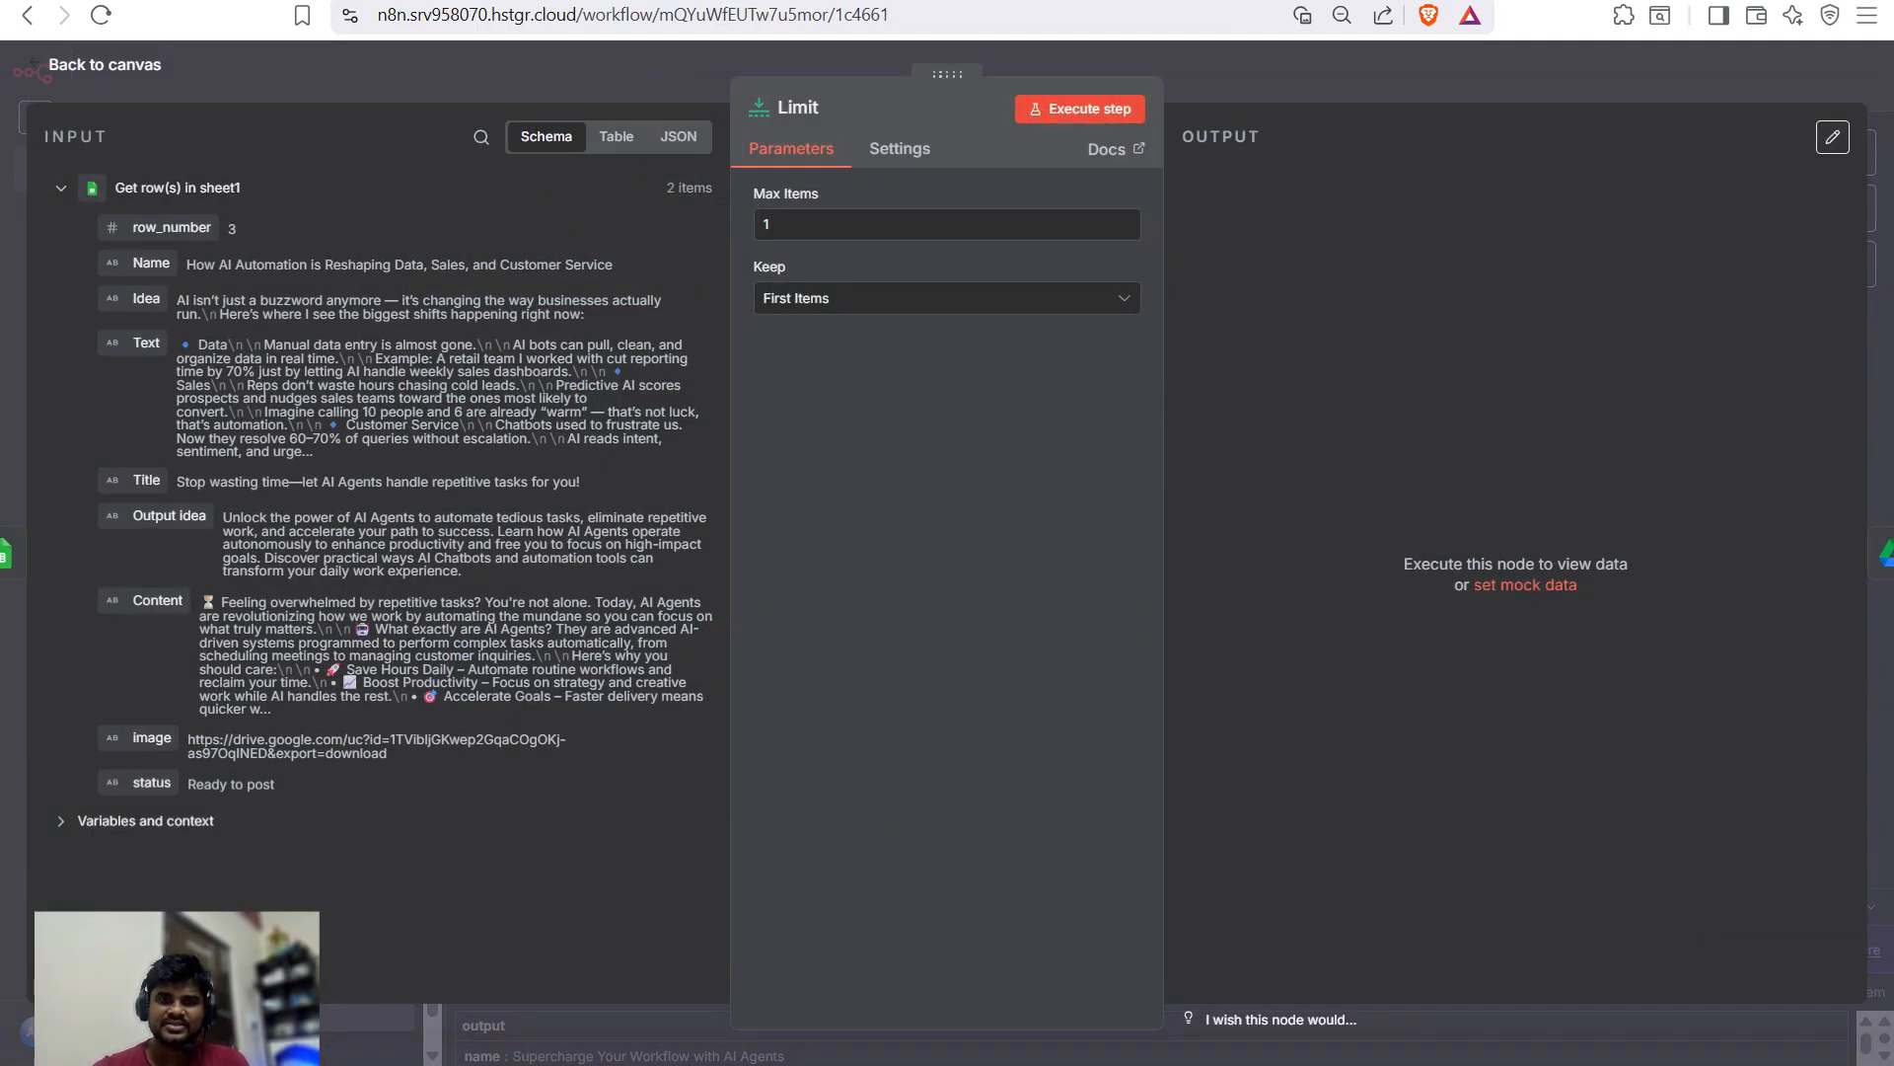
pyautogui.click(1079, 109)
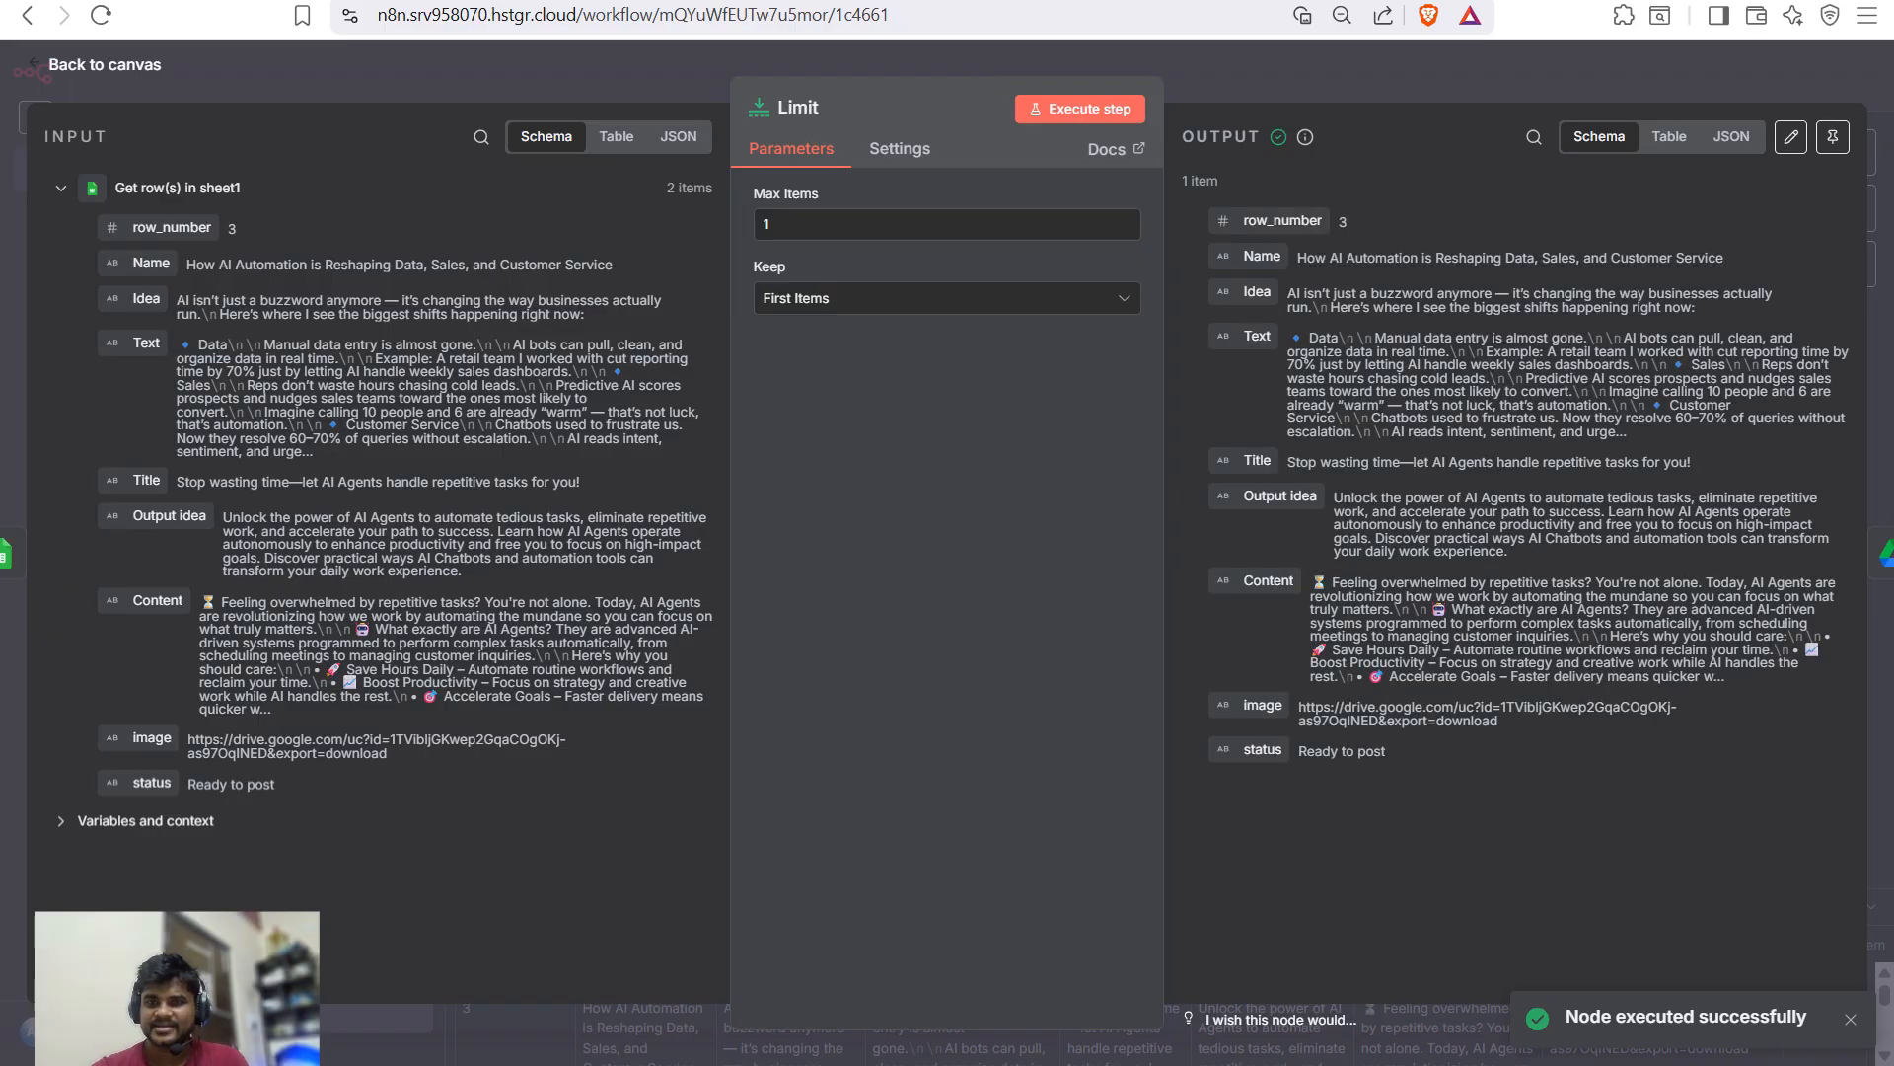
pyautogui.press('Escape')
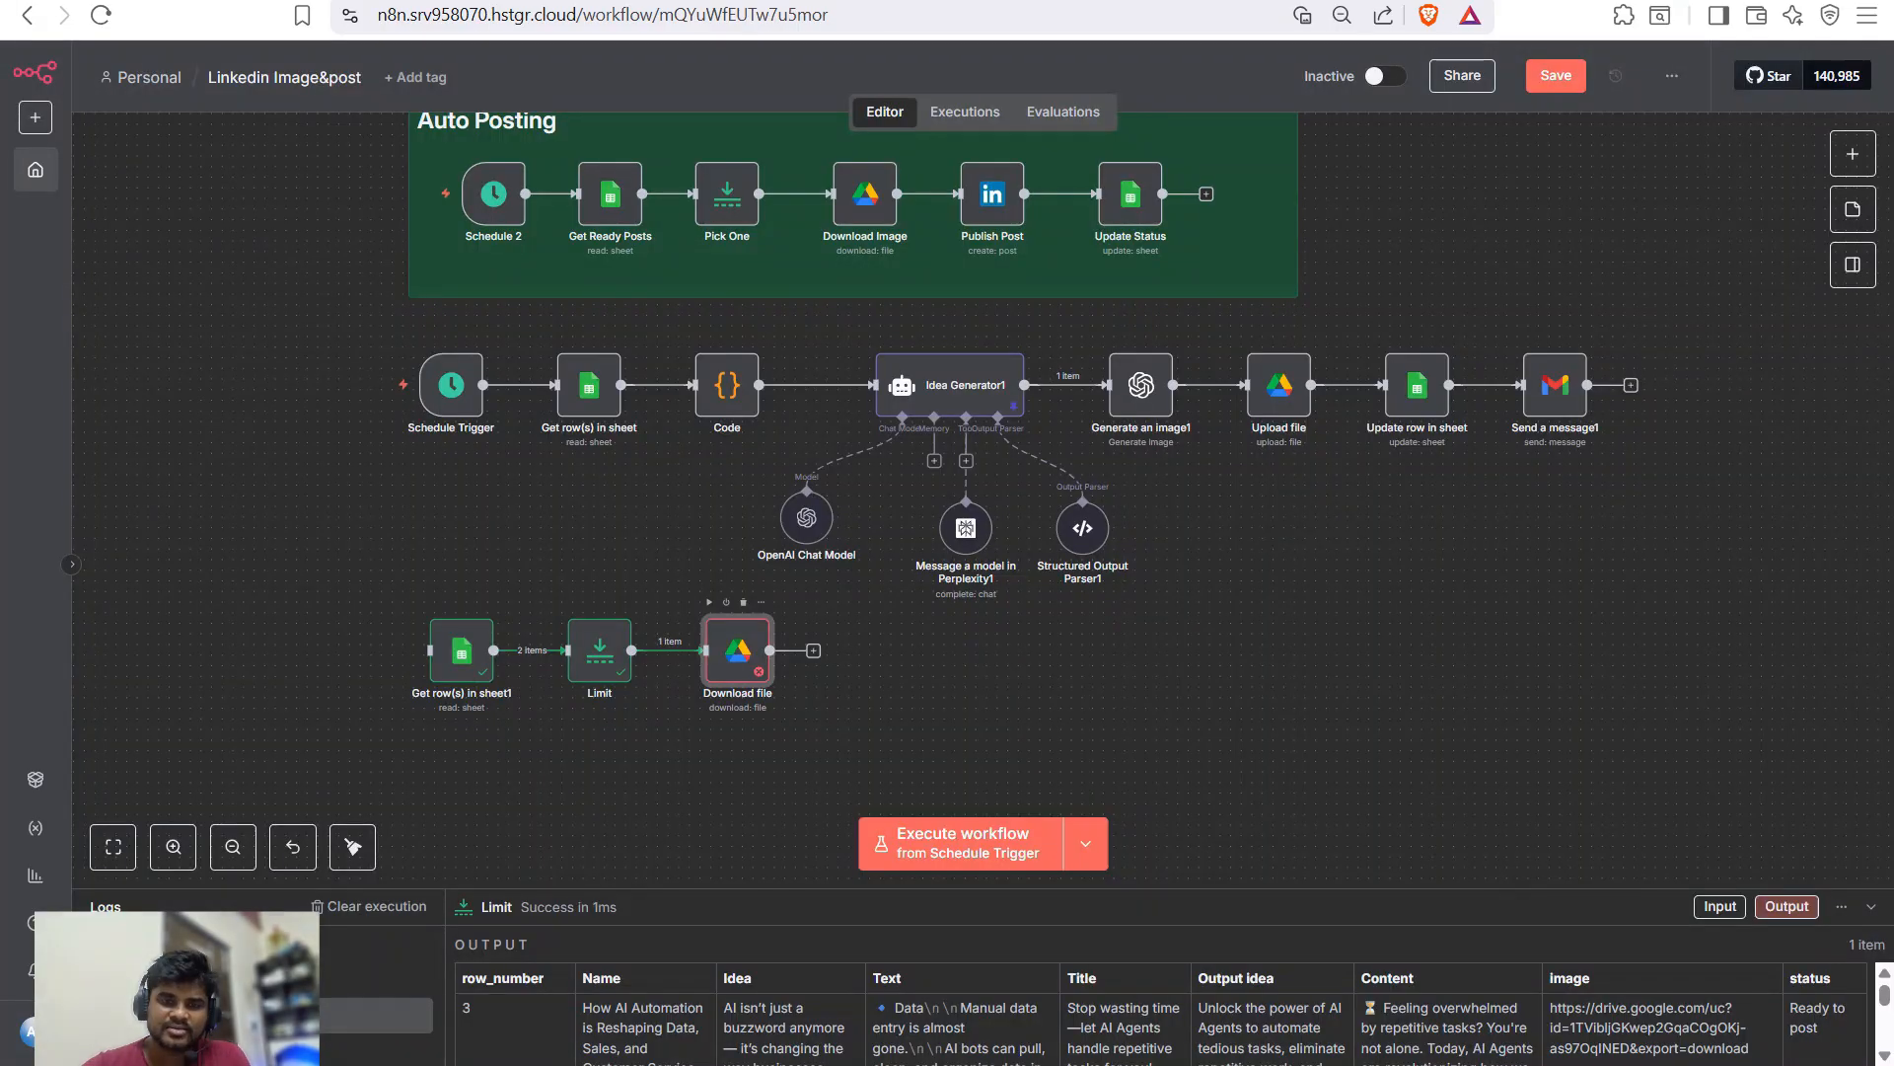
# - Set the Download file's File field to {{ $json.image }} and check its preview
pyautogui.press('Right')
pyautogui.press('Return')
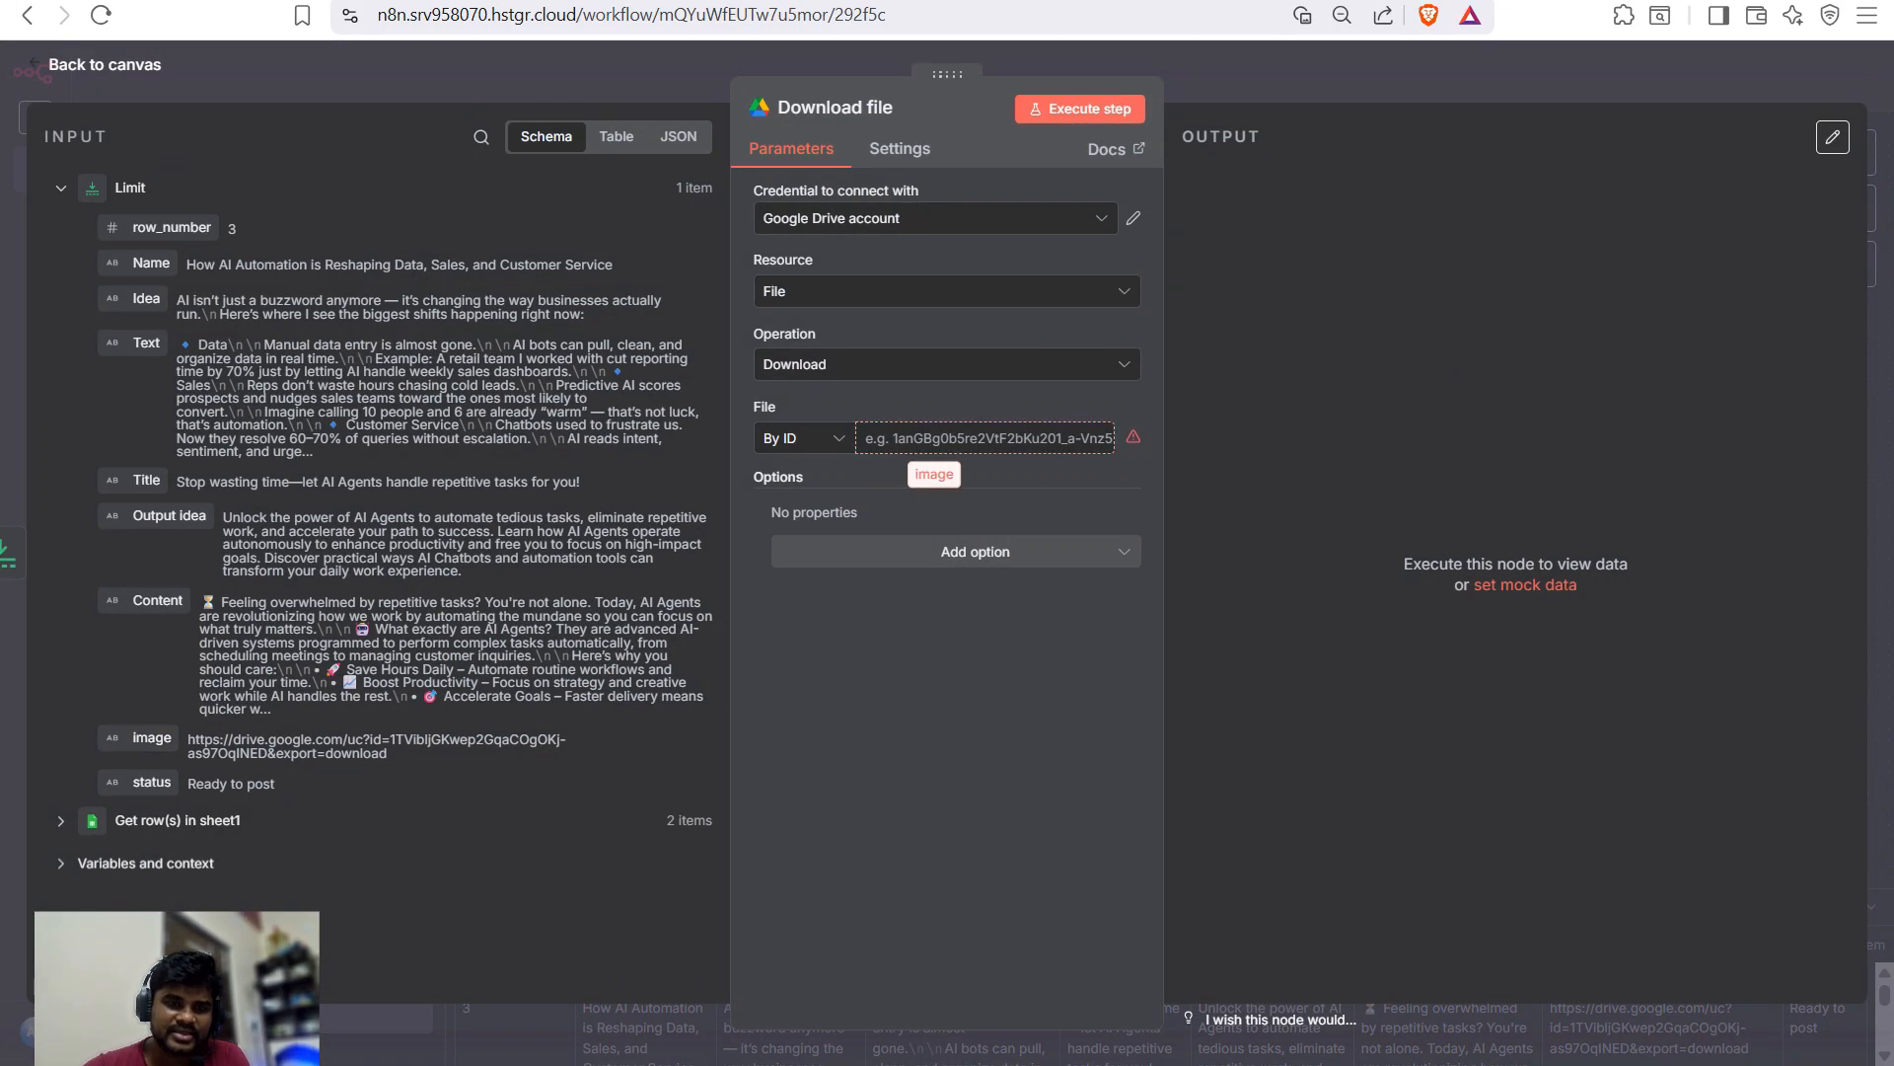
pyautogui.write('{{ $json.image }}')
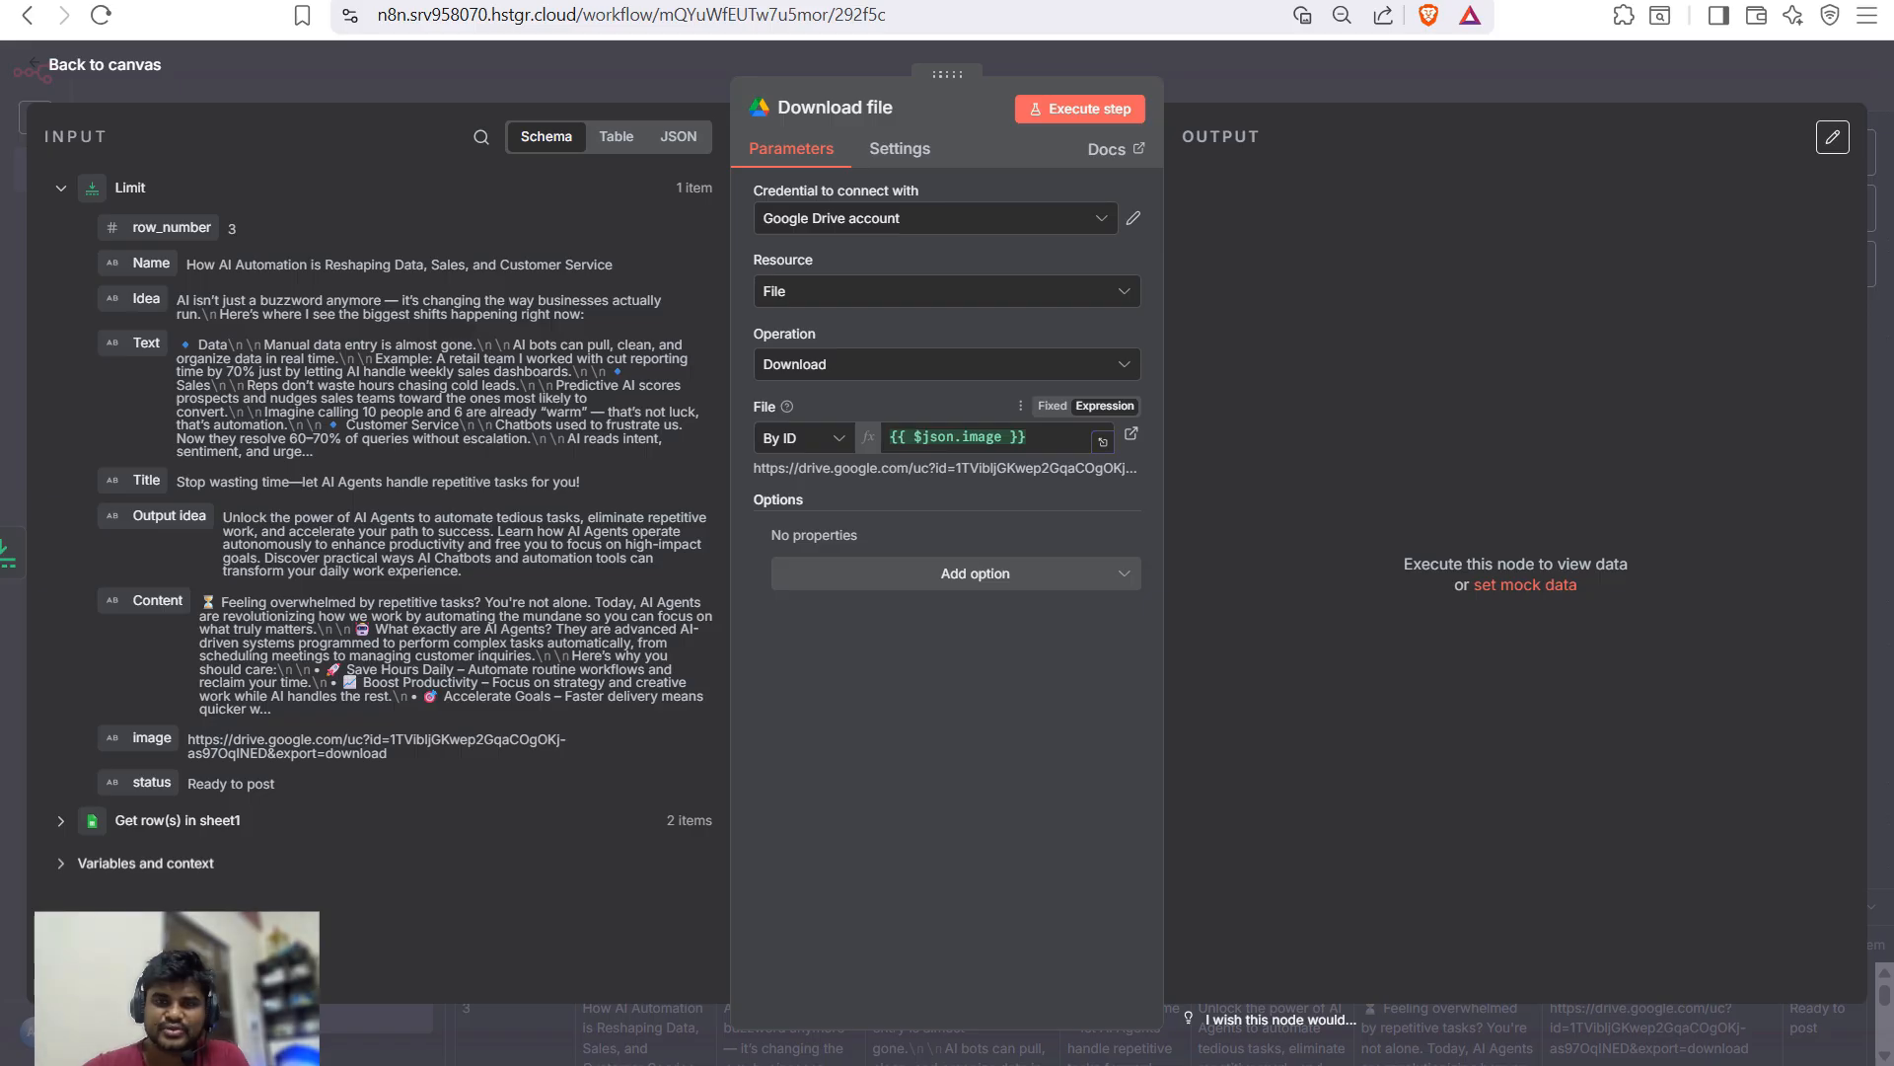
pyautogui.click(1026, 436)
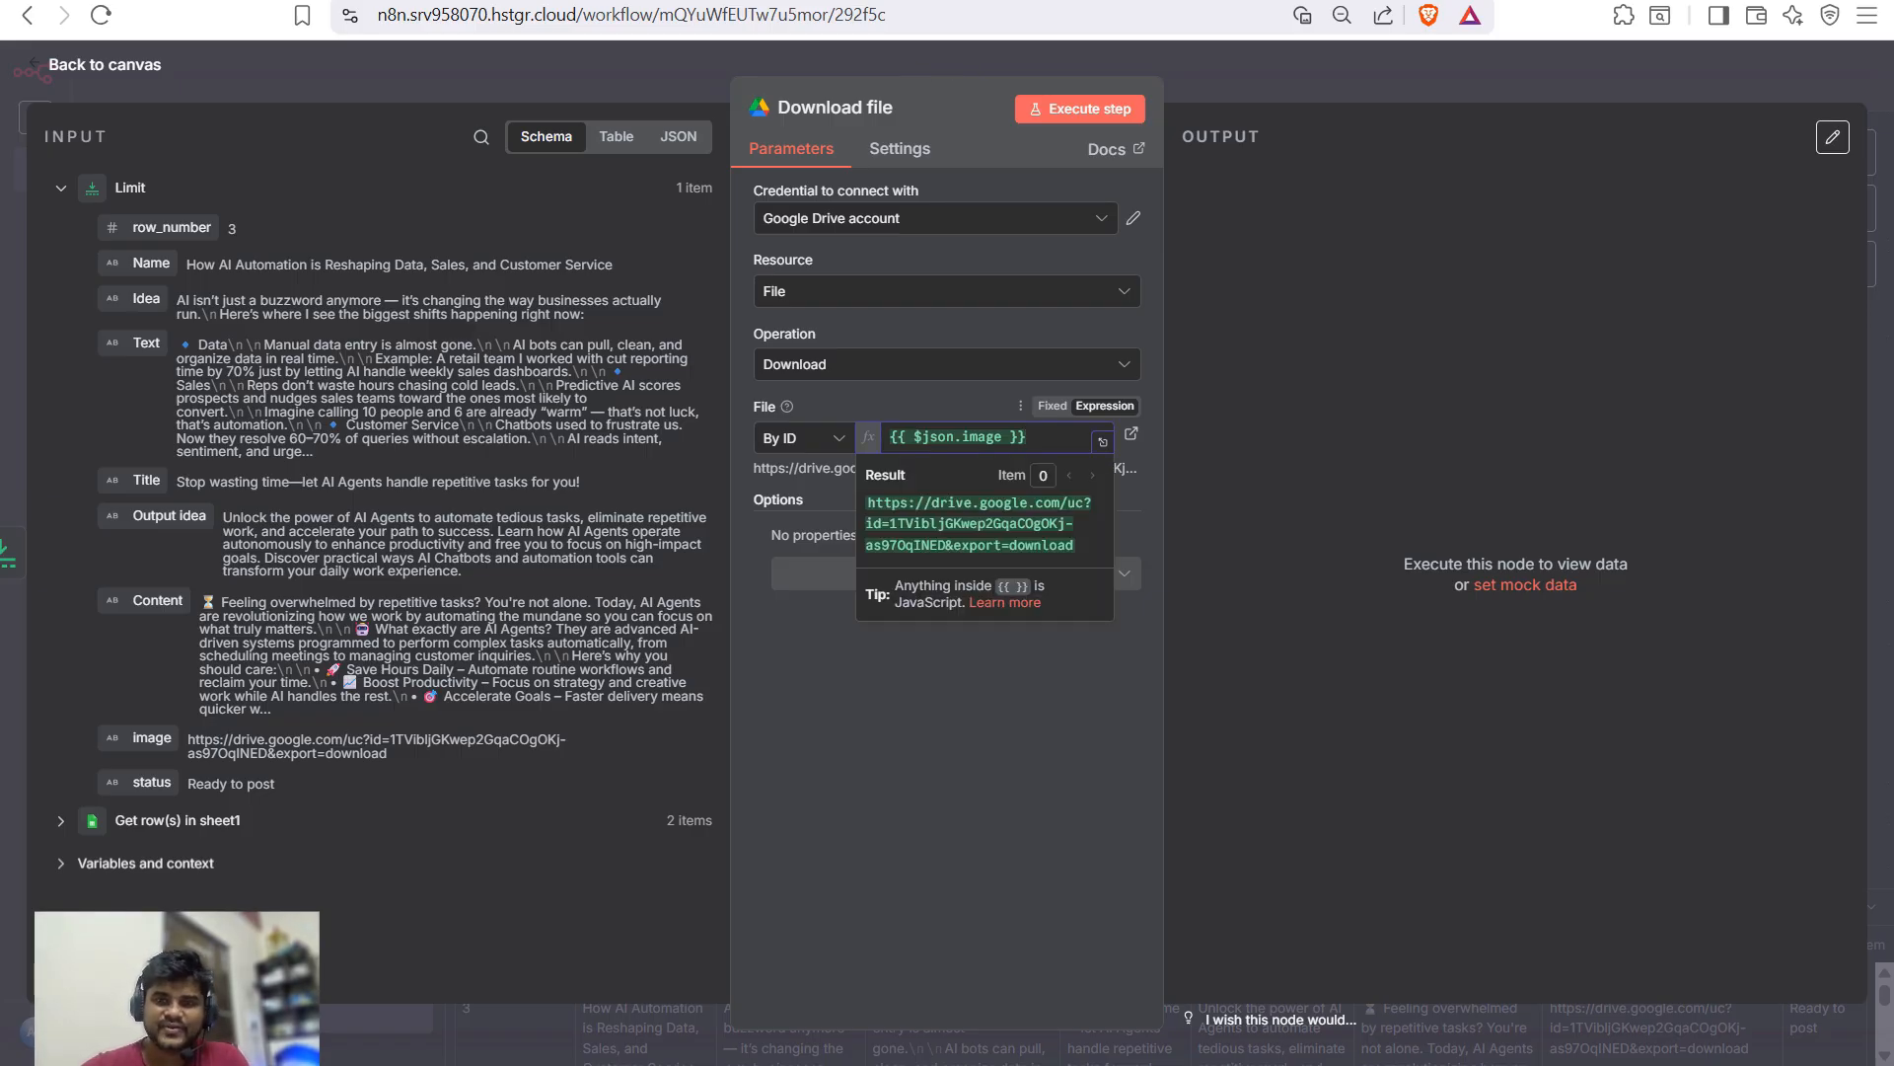
pyautogui.press('Escape')
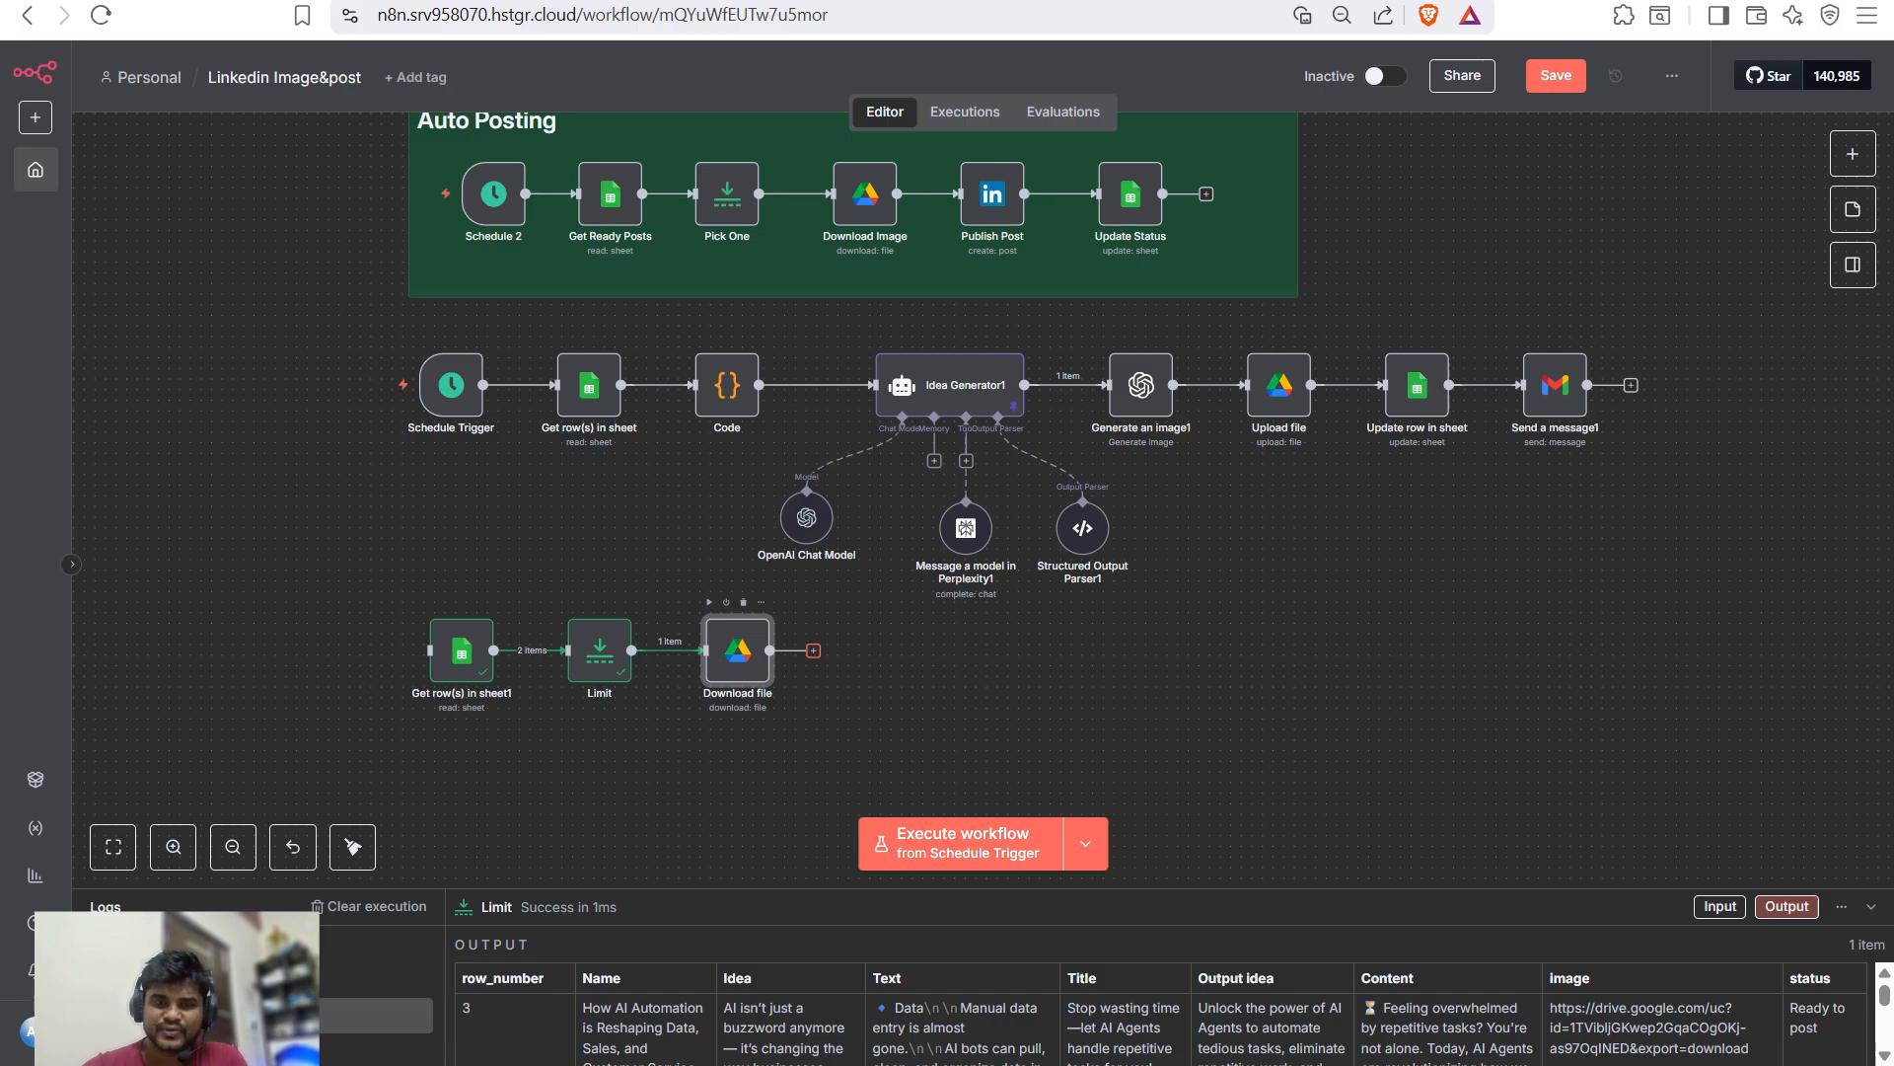
pyautogui.press('Tab')
# - Add a LinkedIn 'Create a post' step after Download file using the 'LinkedIn account' credential
pyautogui.write('push')
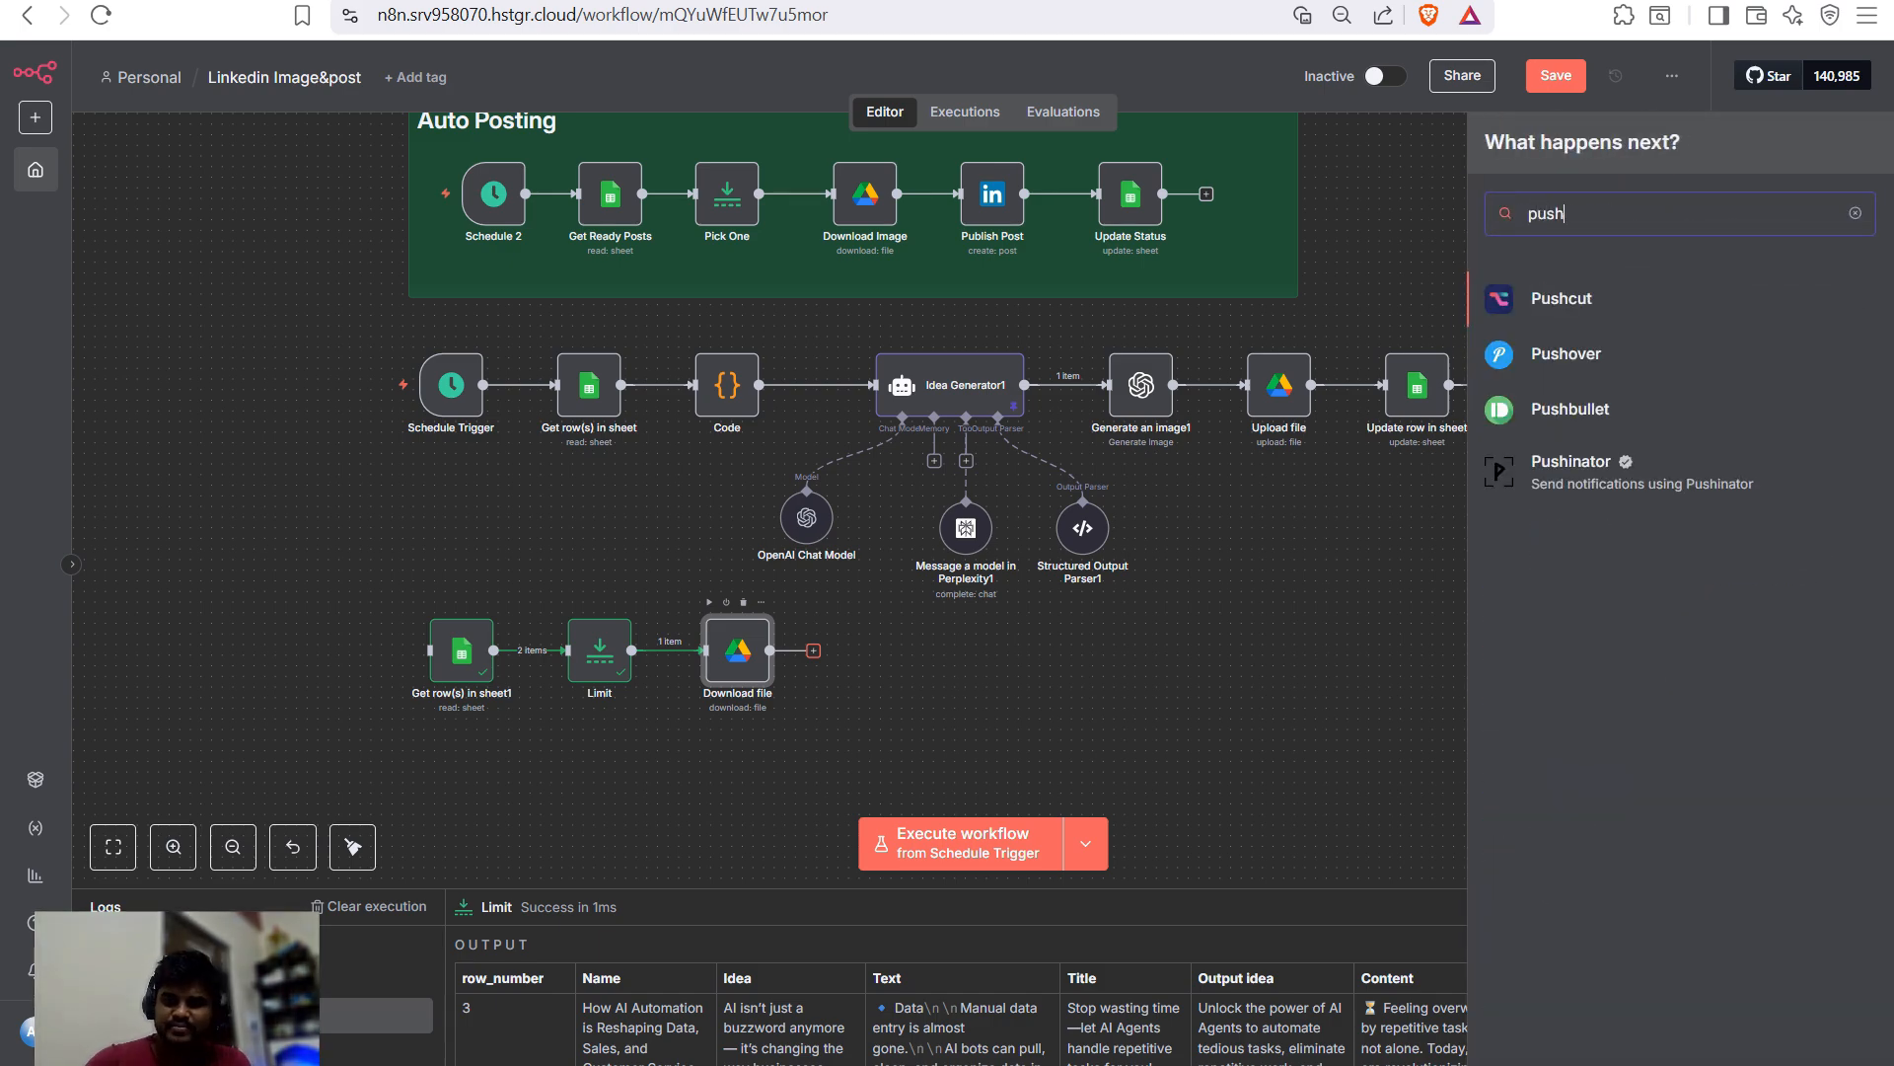
pyautogui.press('BackSpace')
pyautogui.press('BackSpace')
pyautogui.press('BackSpace')
pyautogui.press('BackSpace')
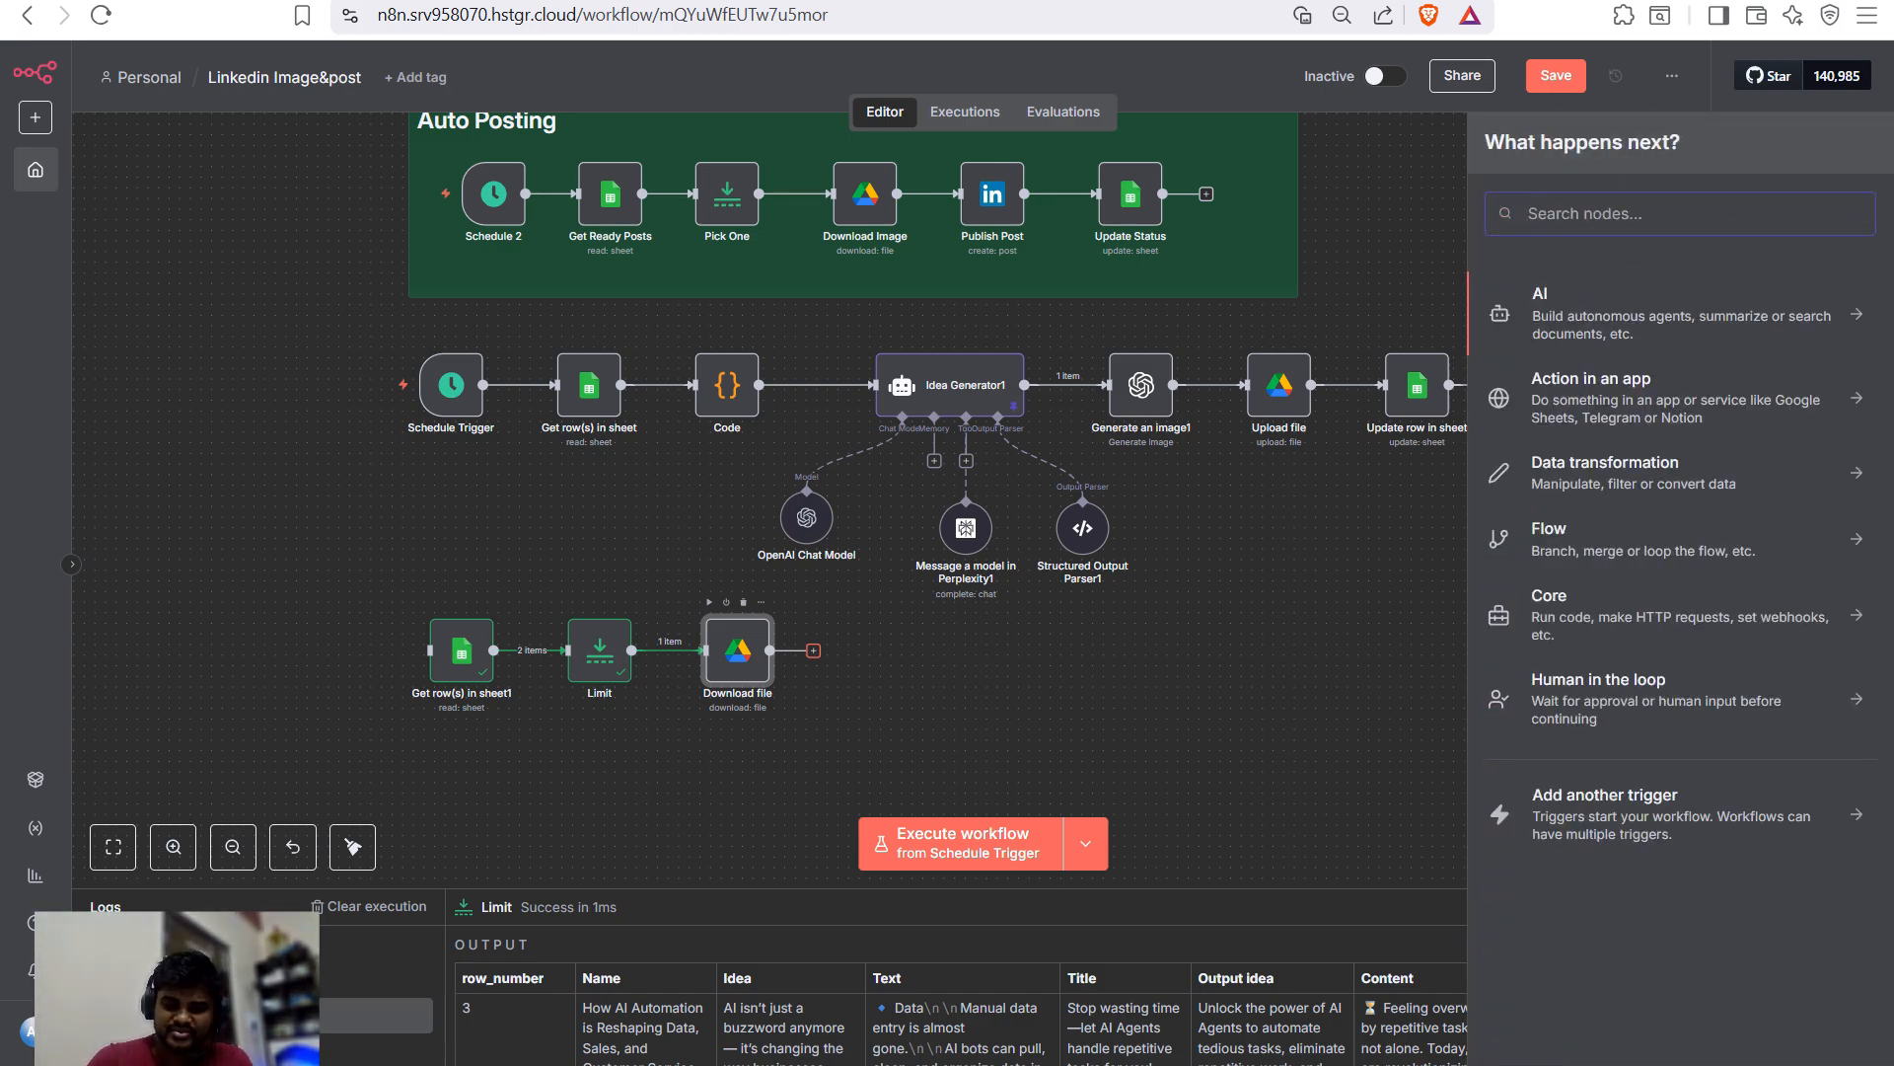
pyautogui.write('i')
pyautogui.press('BackSpace')
pyautogui.write('li')
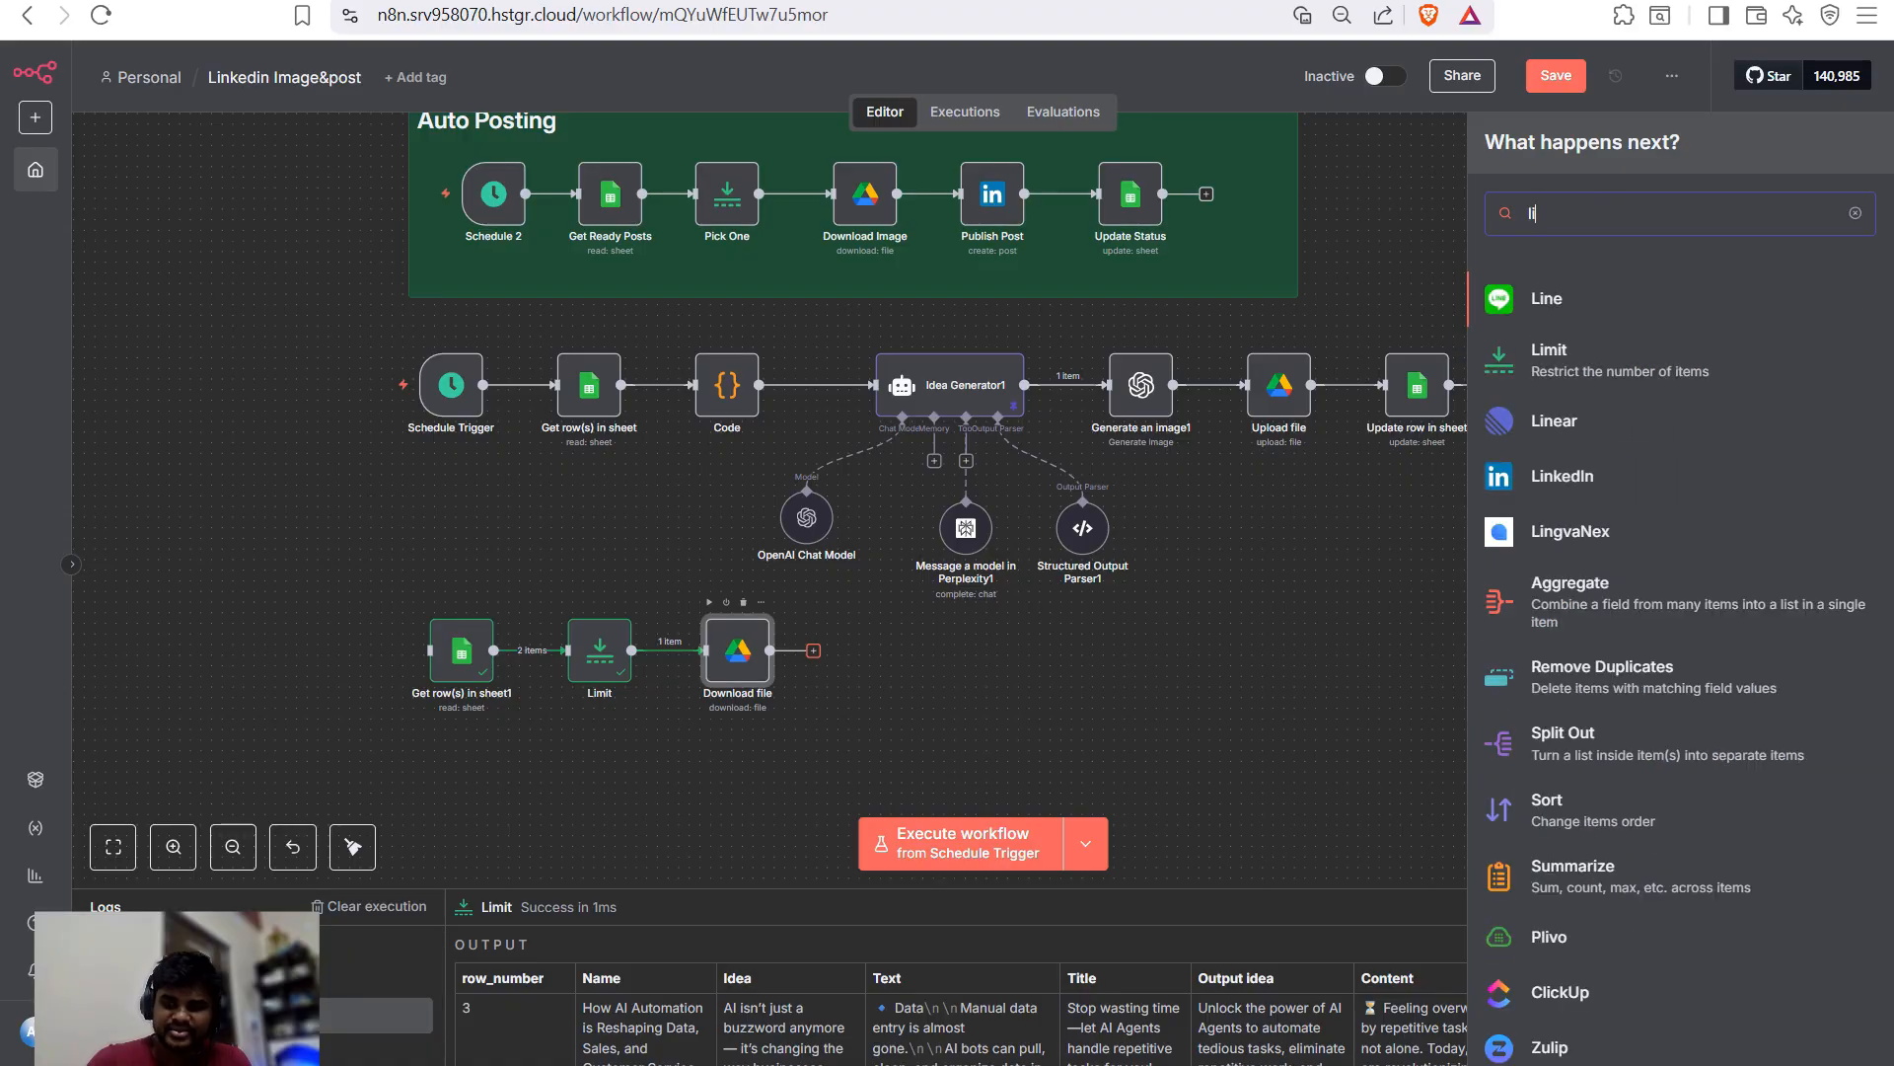
pyautogui.press('Down')
pyautogui.press('Down')
pyautogui.press('Down')
pyautogui.press('Return')
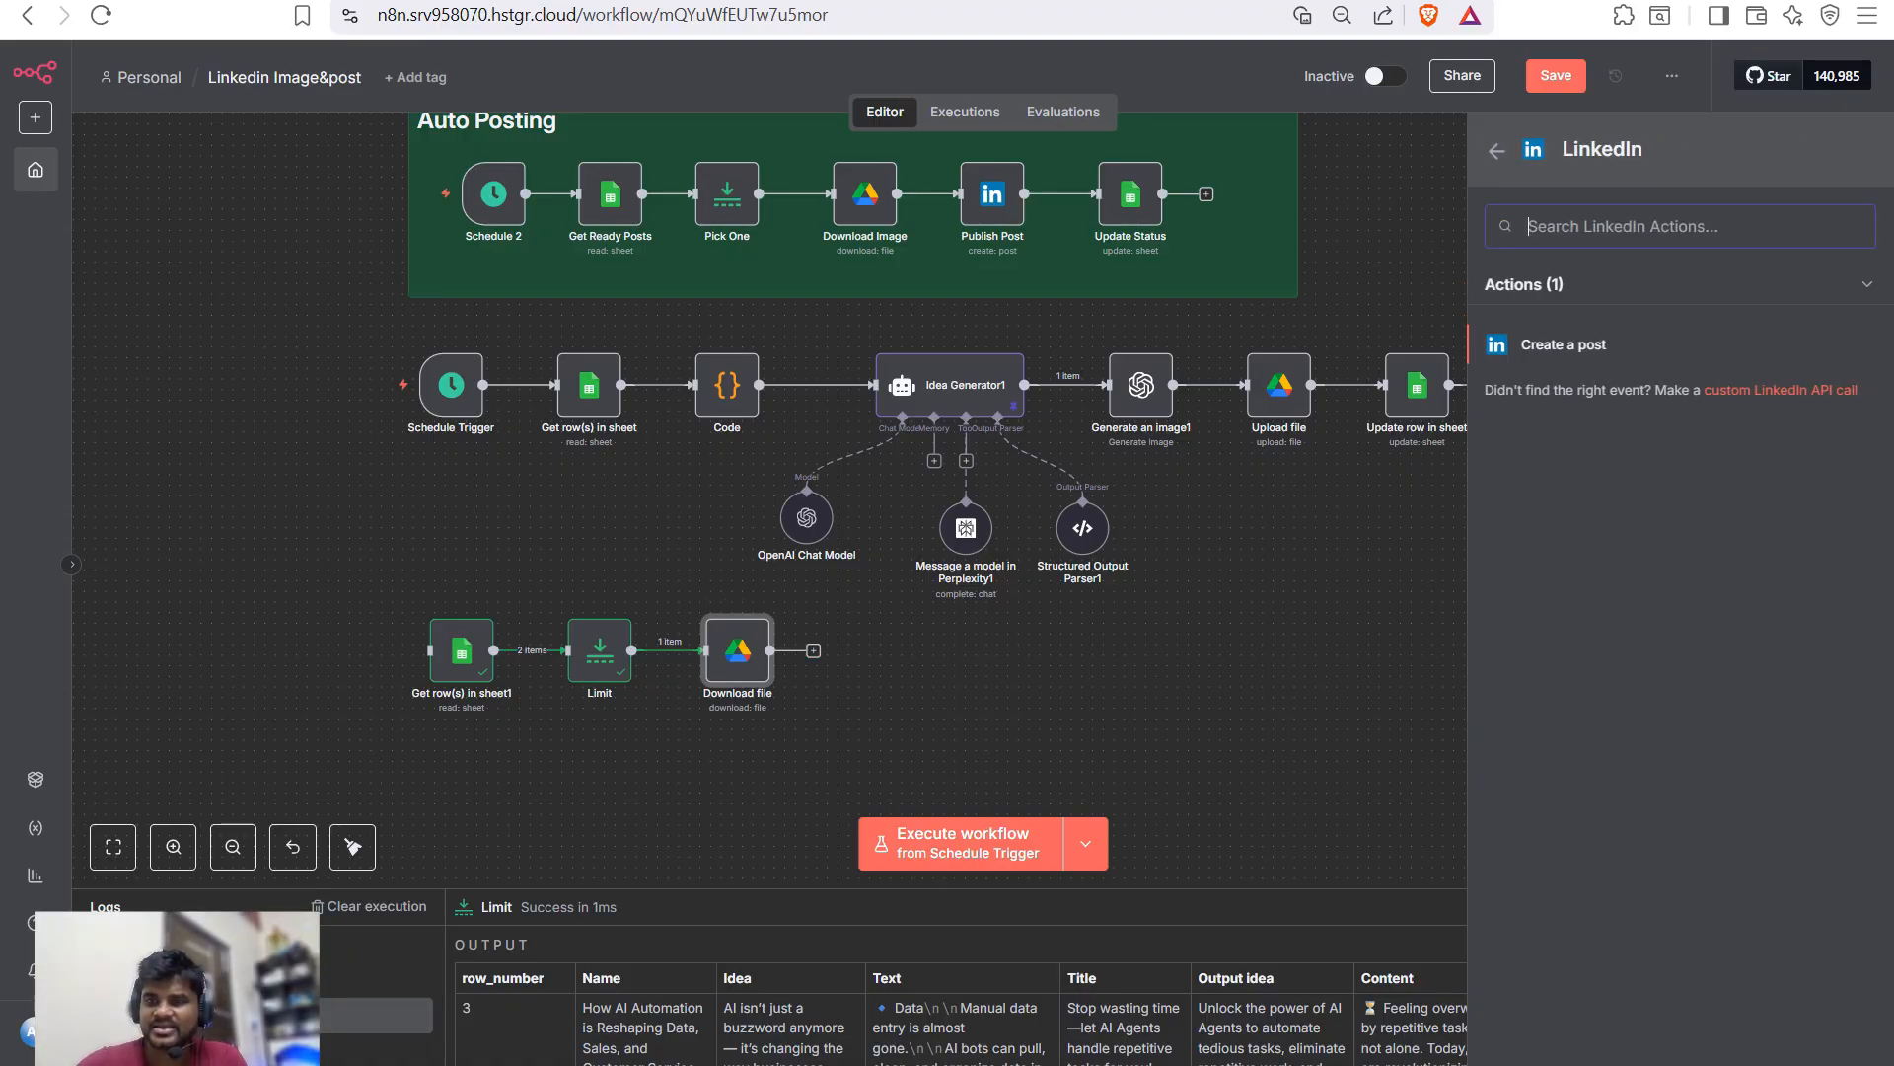
pyautogui.press('Return')
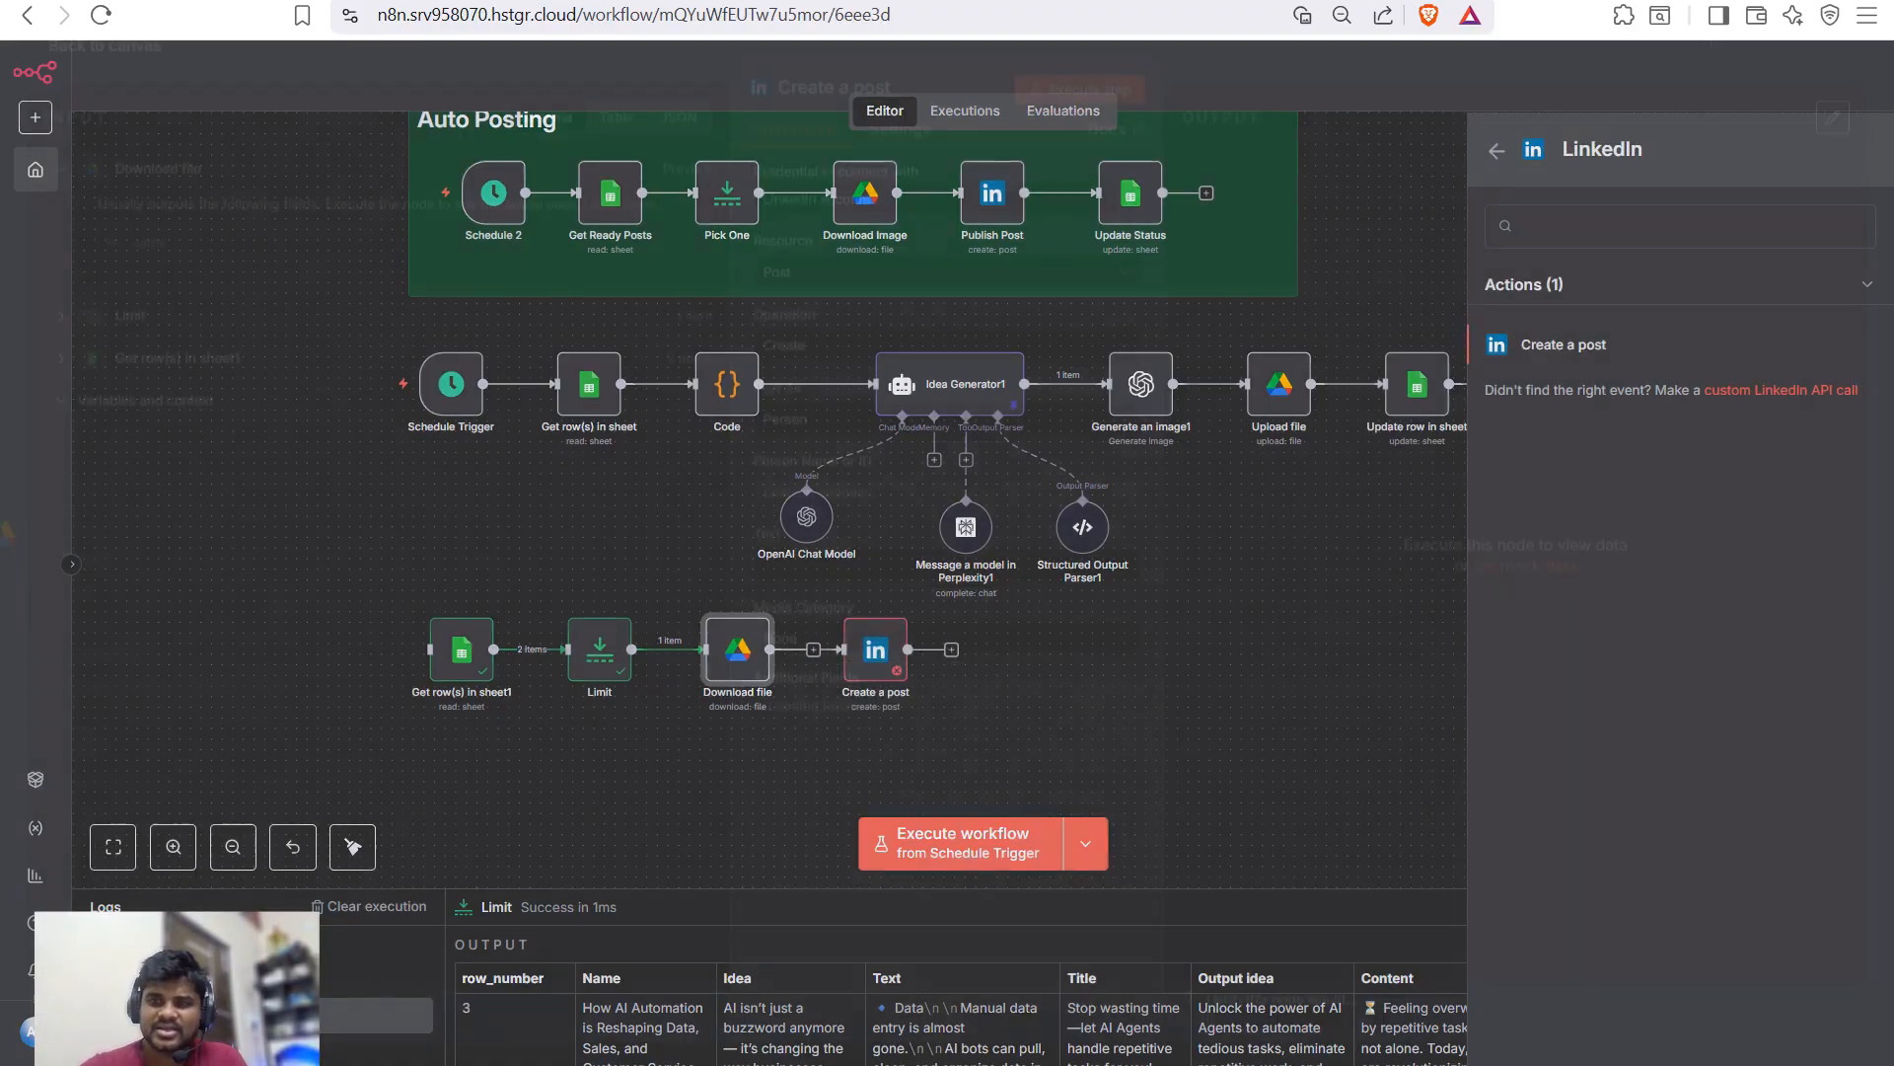
pyautogui.click(935, 218)
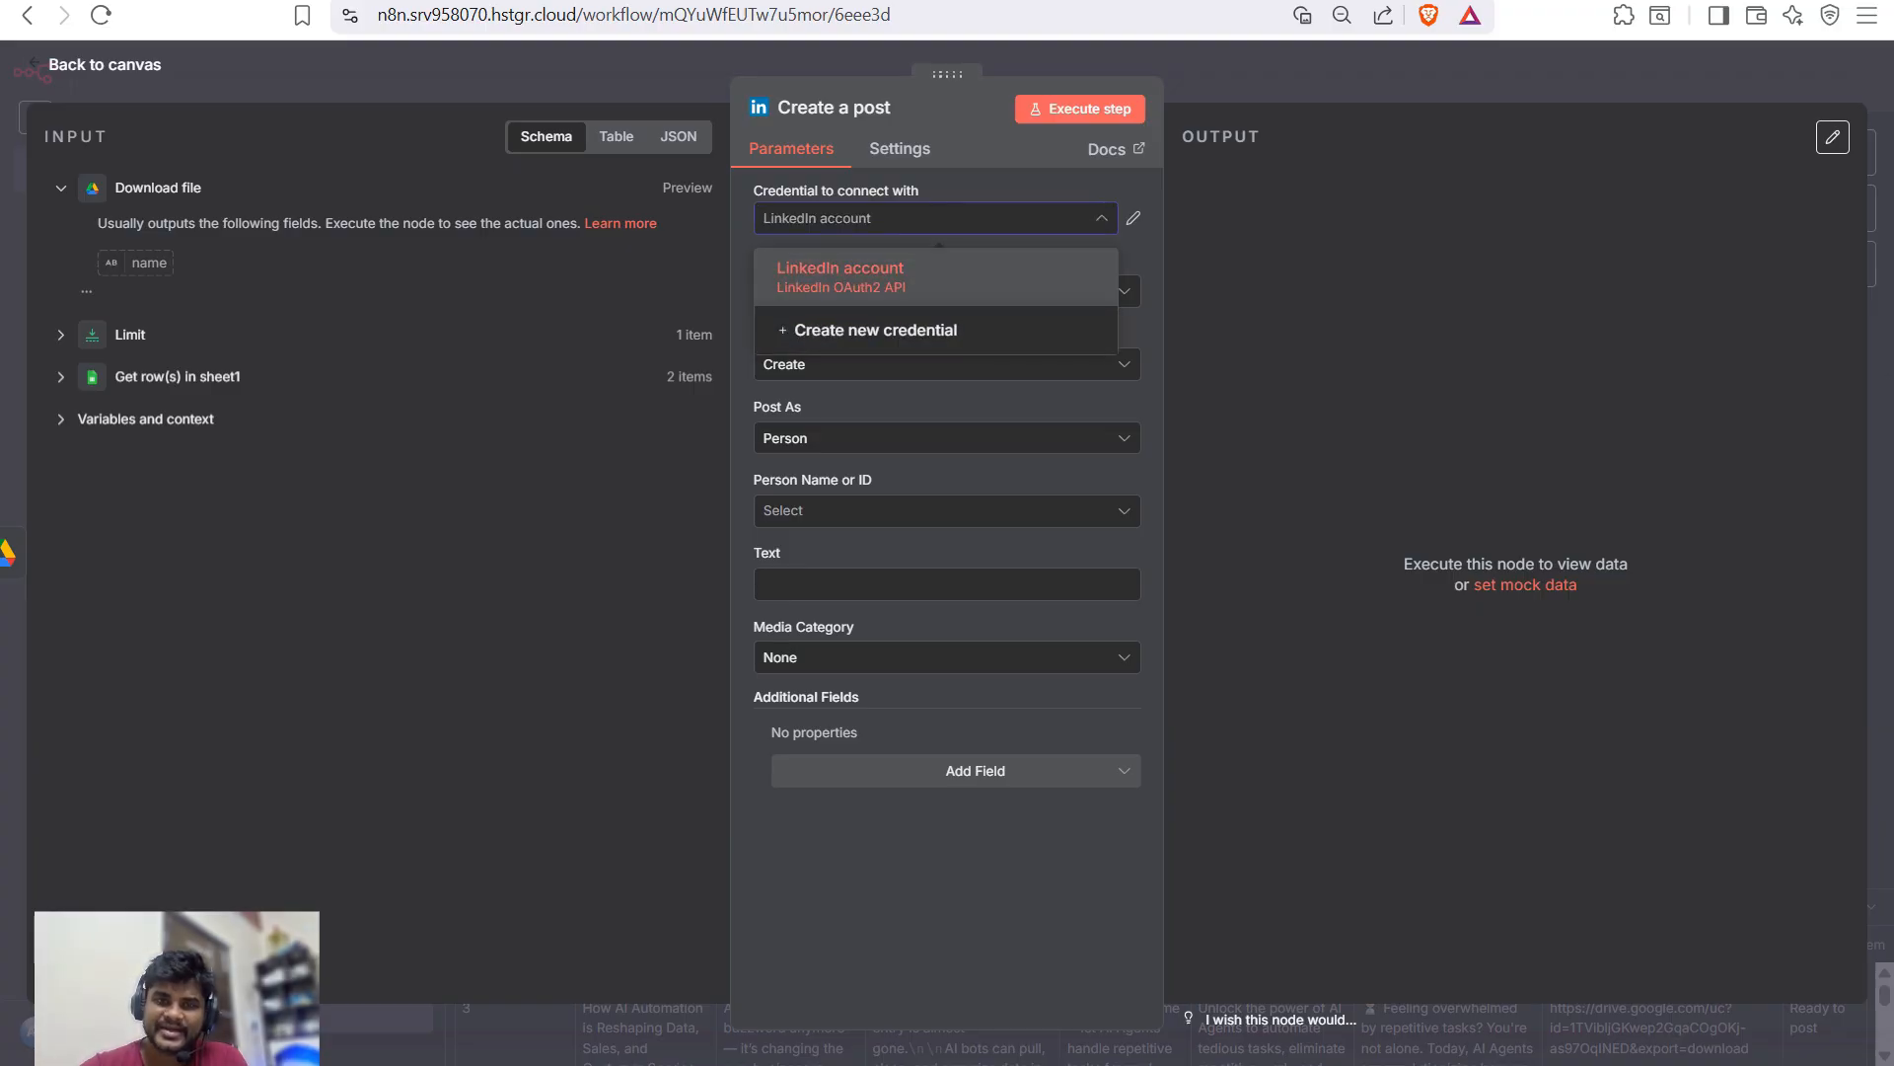
pyautogui.press('Return')
pyautogui.press('Escape')
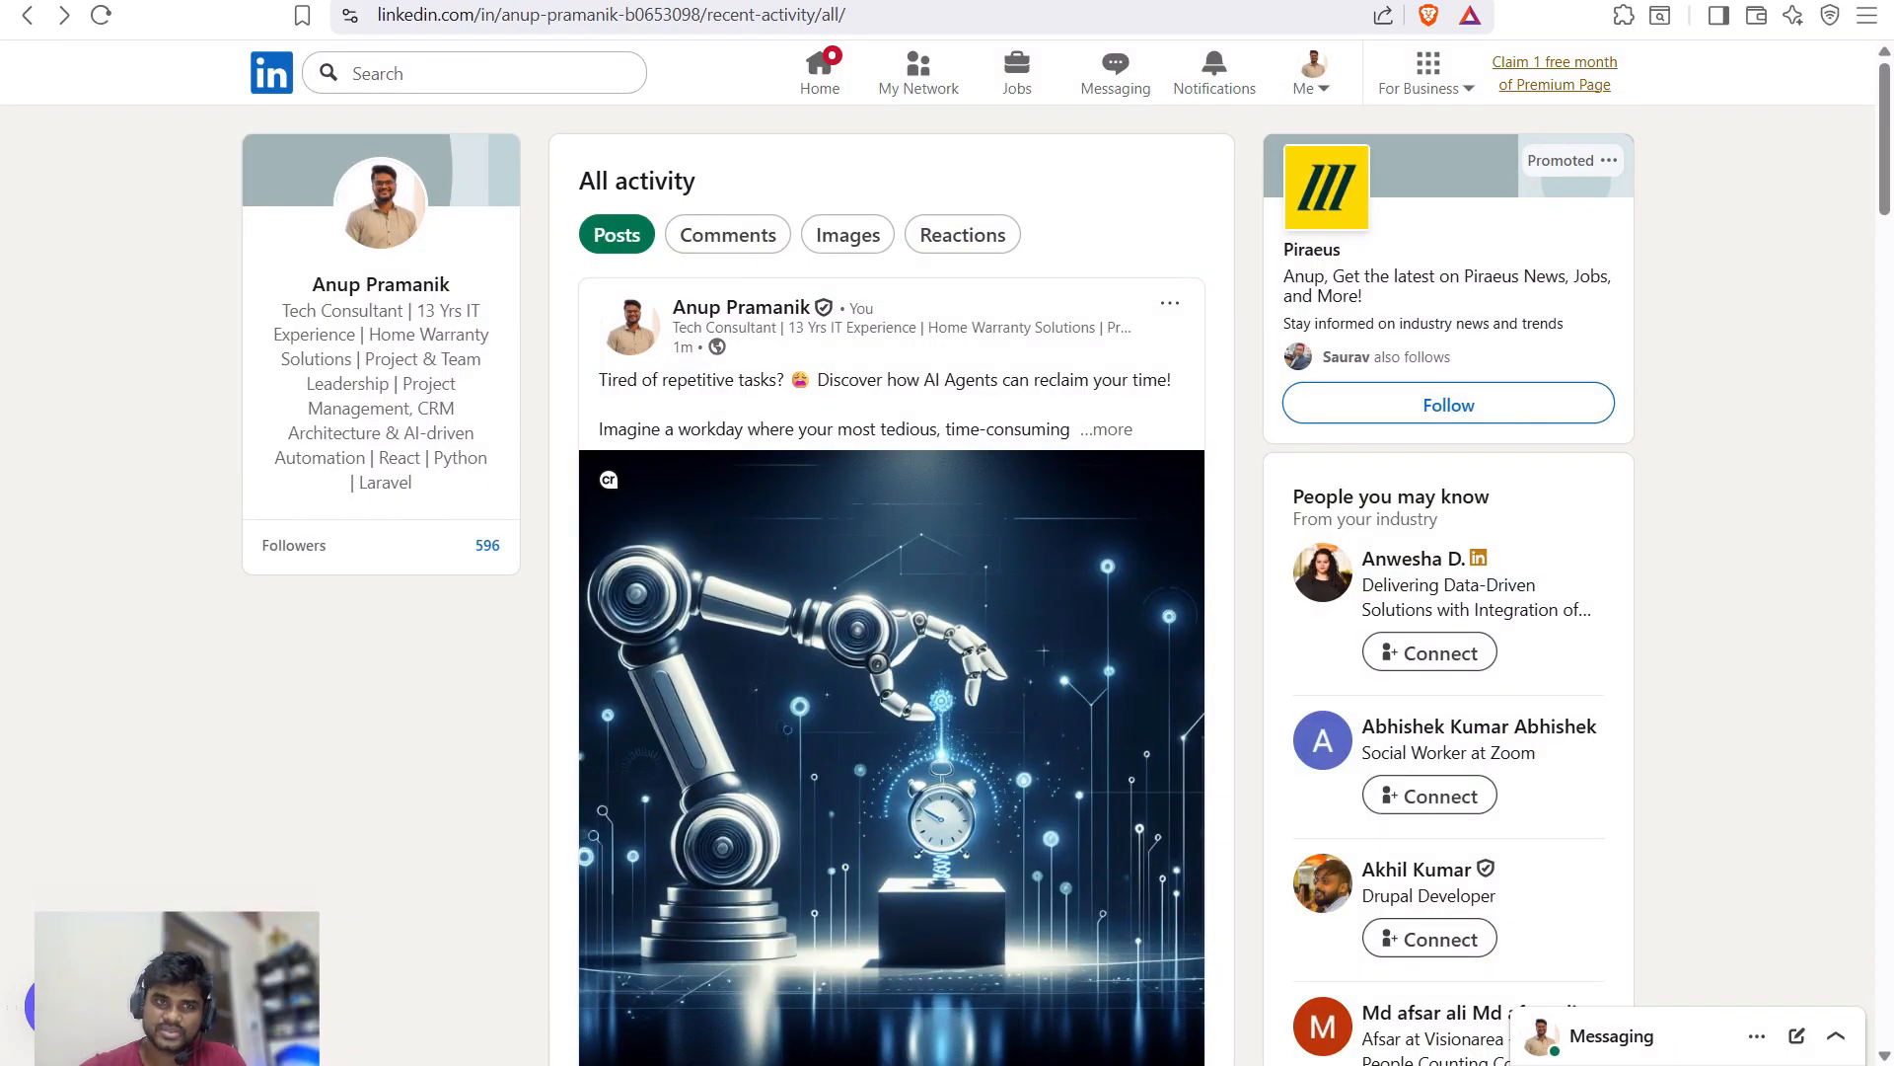
# - Open developer.linkedin.com in a new tab and start the Create app page
pyautogui.hotkey('ctrl', 't')
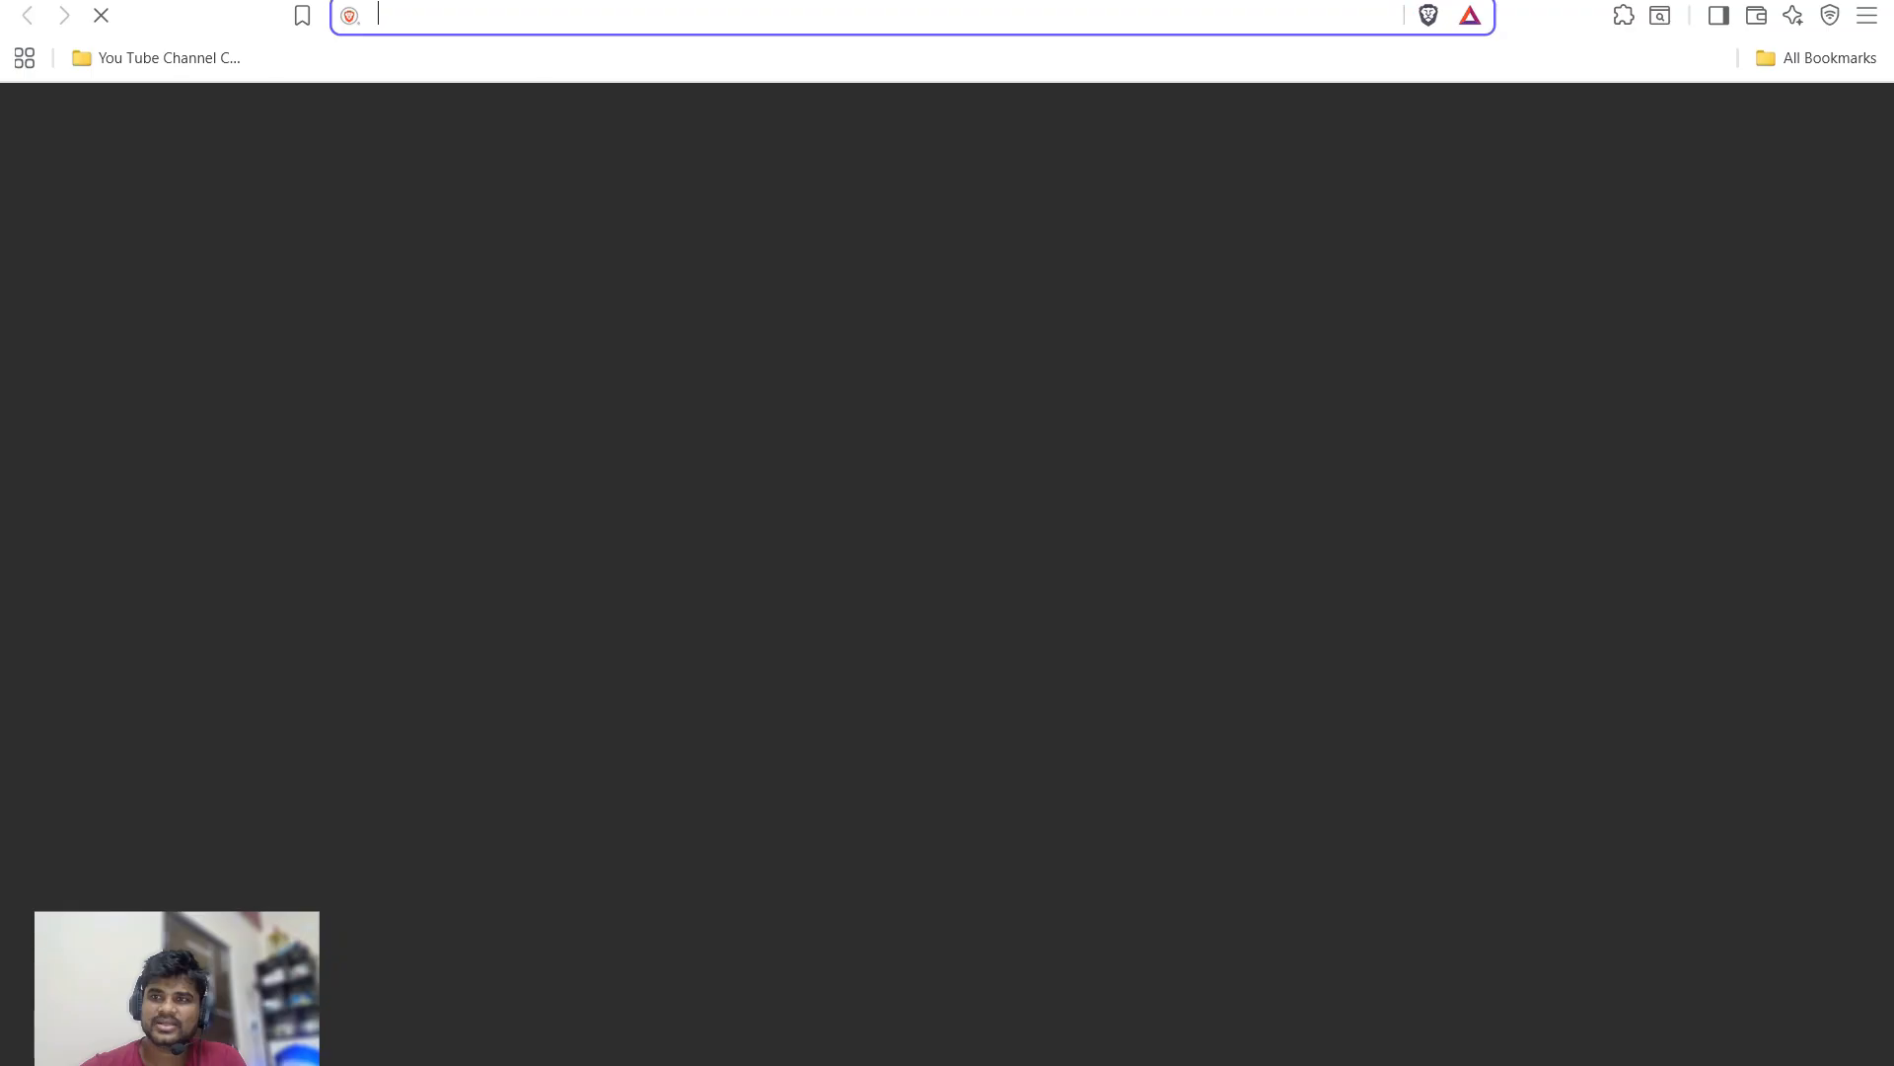
pyautogui.write('developer.linkedin.com')
pyautogui.press('Return')
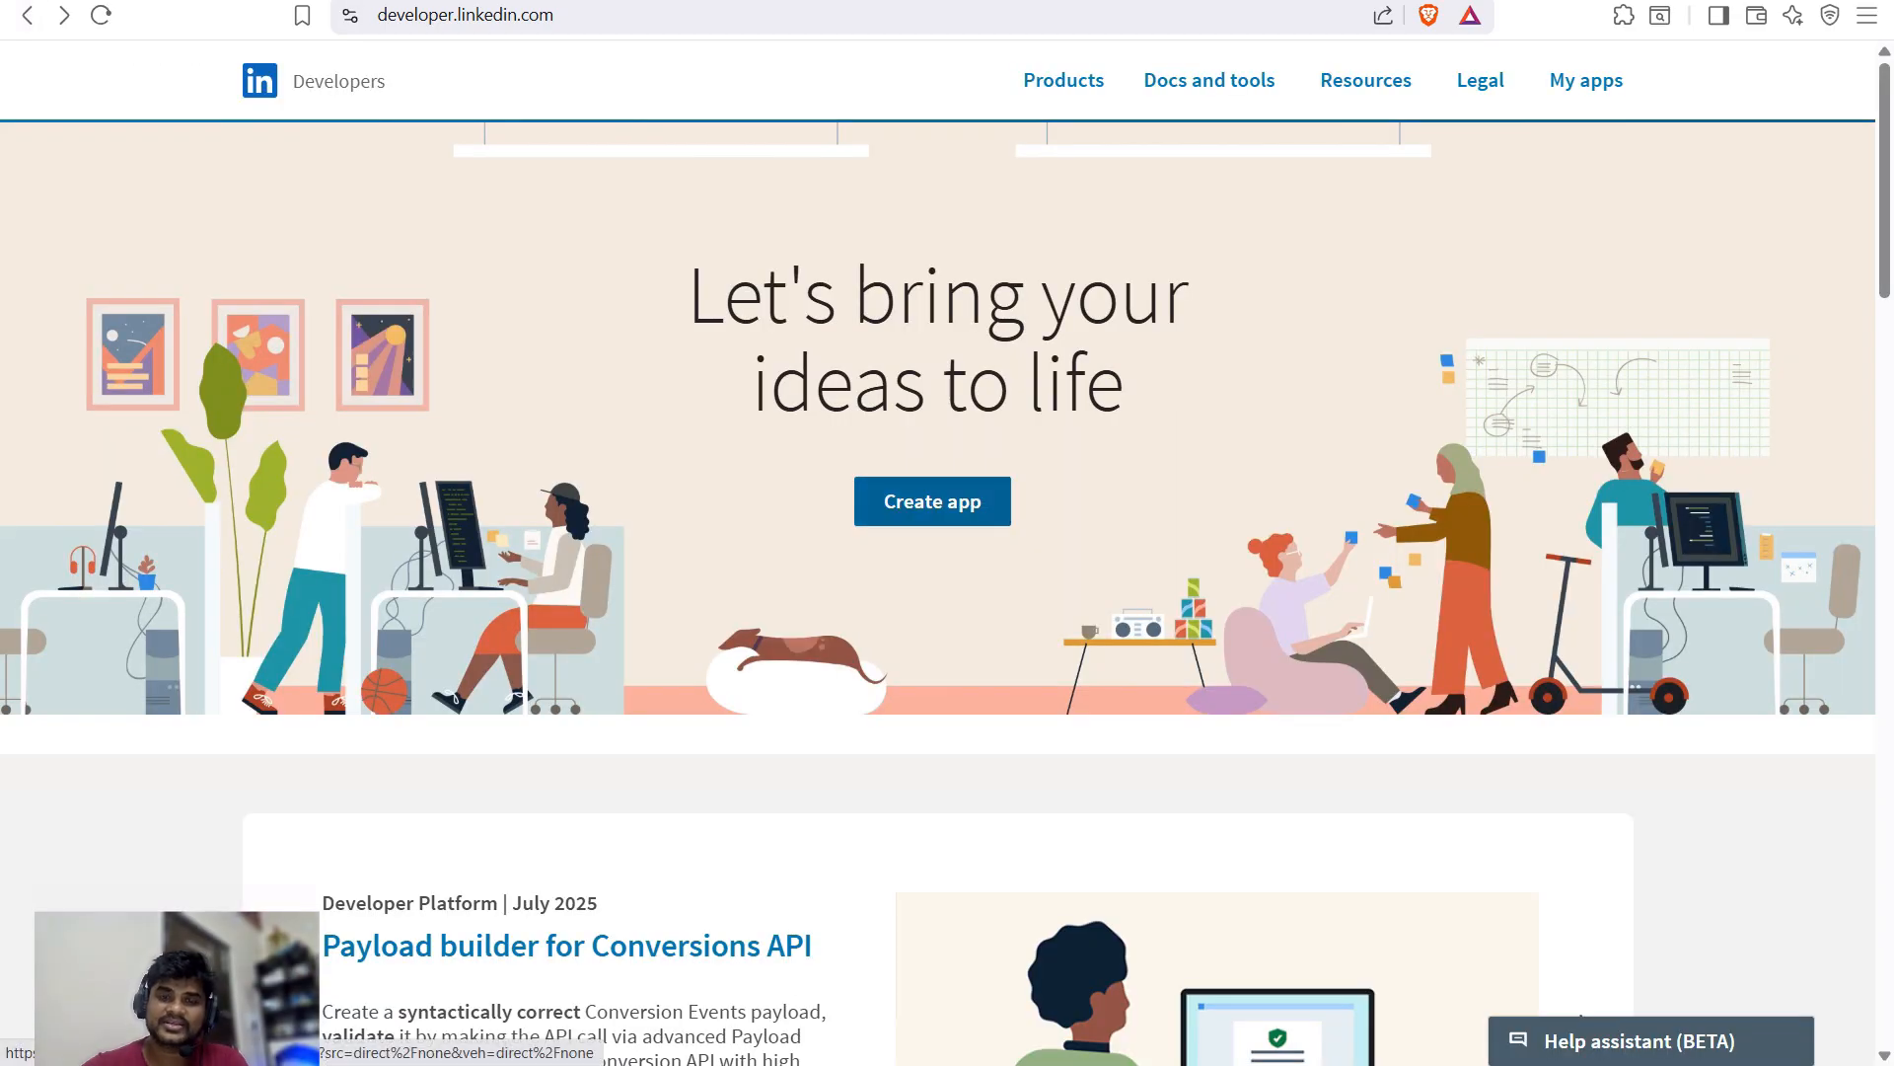
pyautogui.click(923, 505)
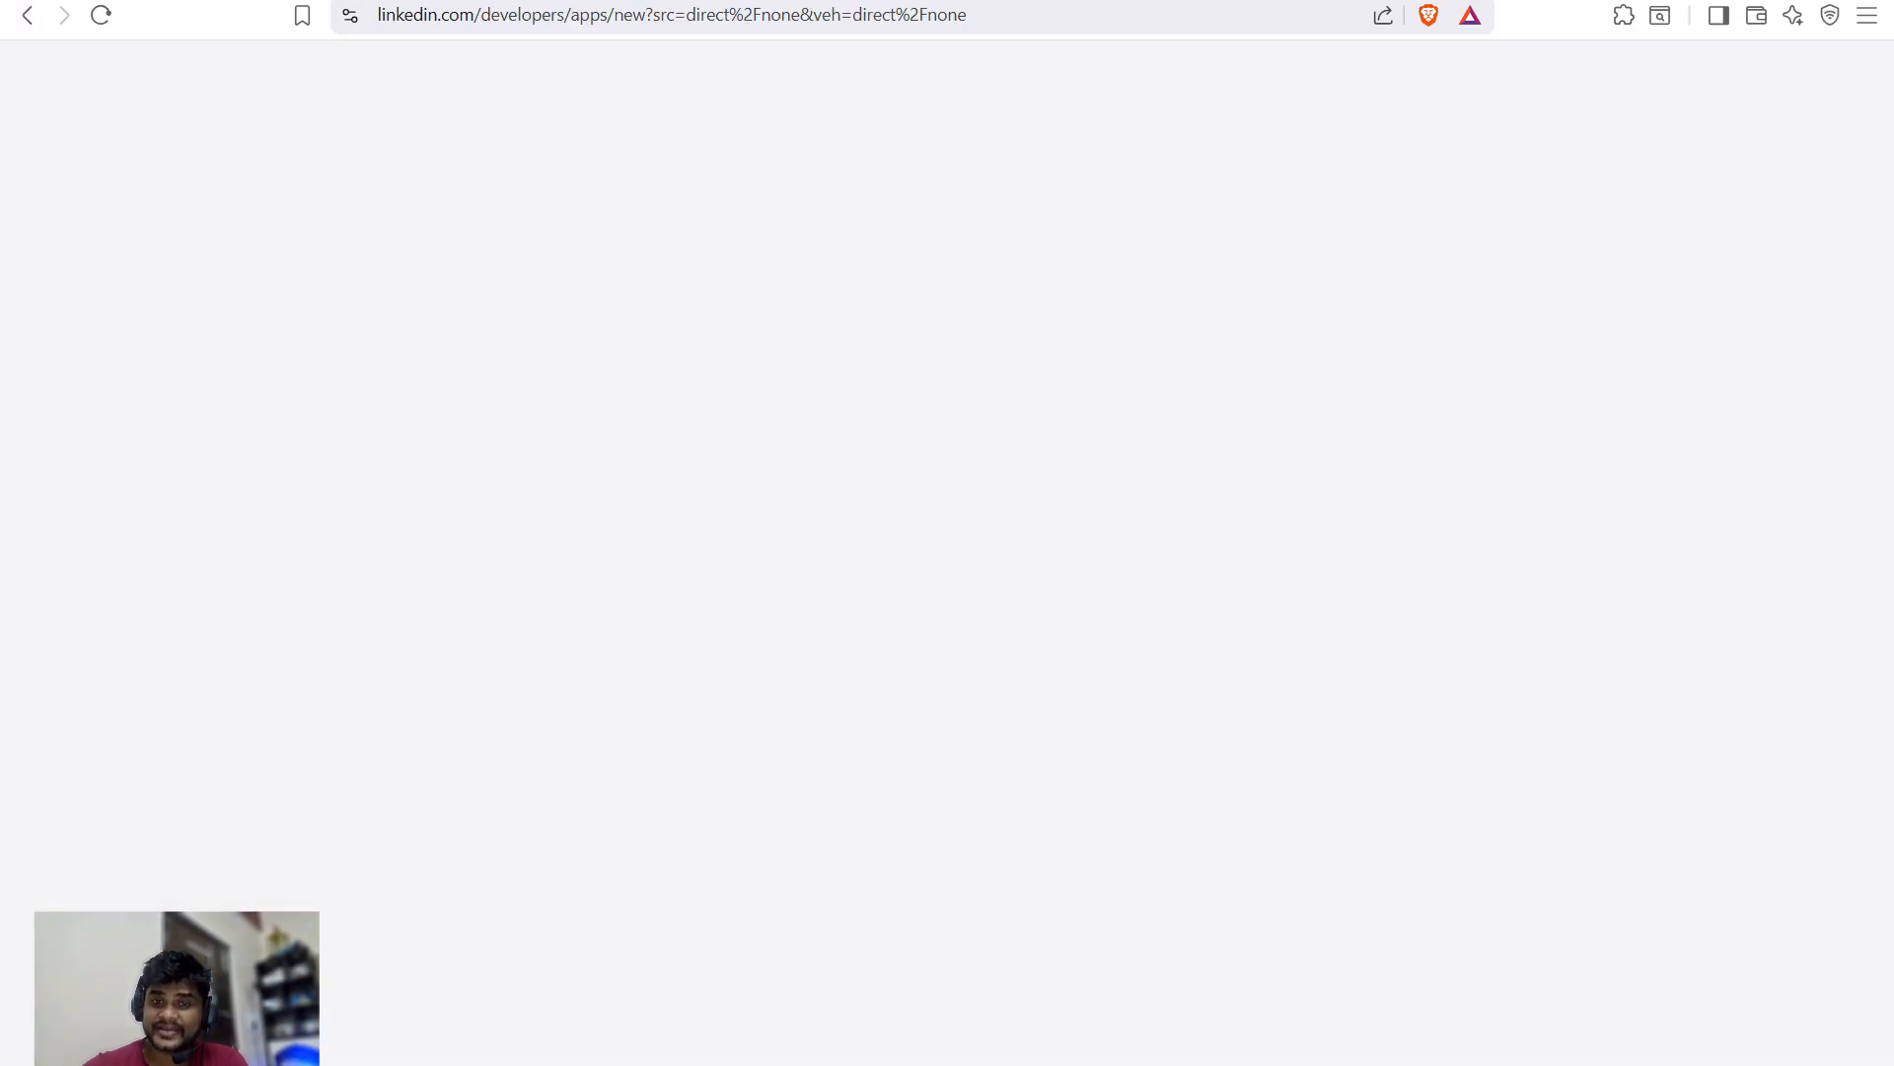
pyautogui.scroll(-5, 765, 592)
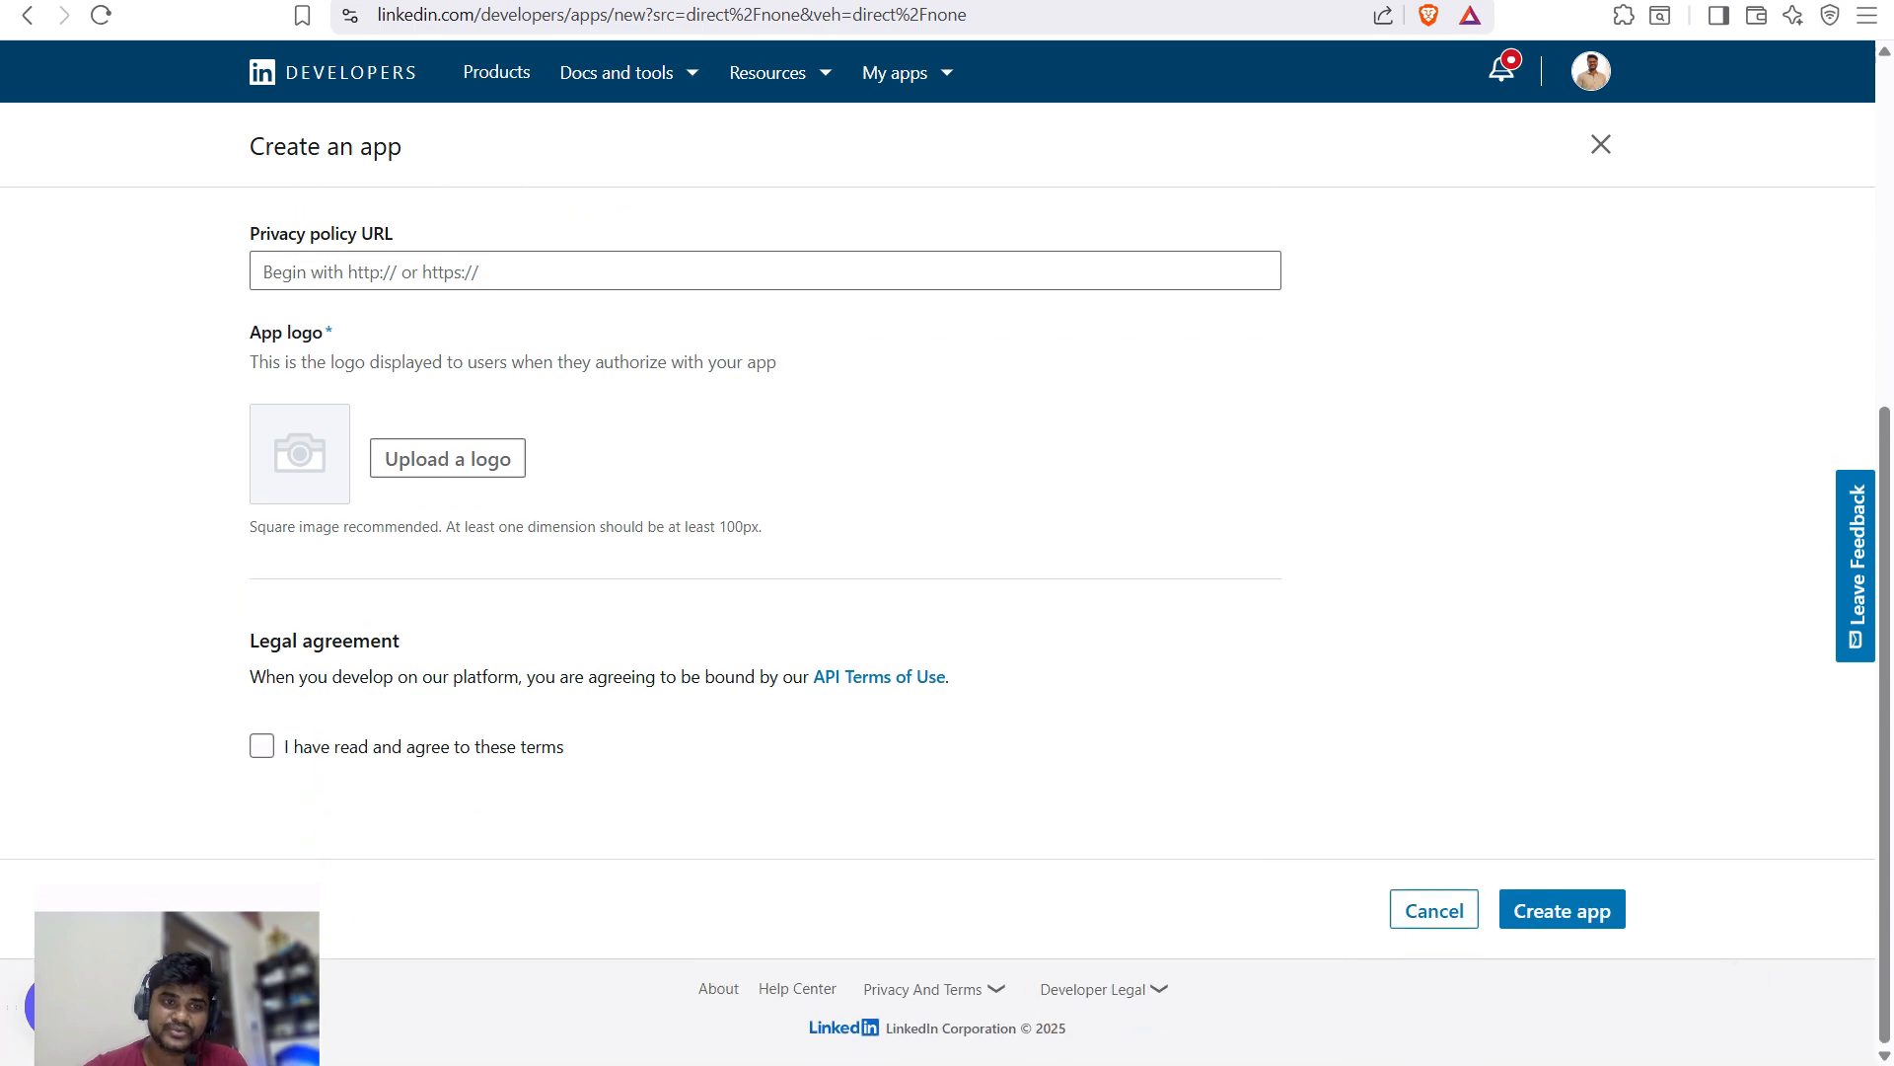
pyautogui.scroll(3, 765, 592)
pyautogui.scroll(2, 764, 592)
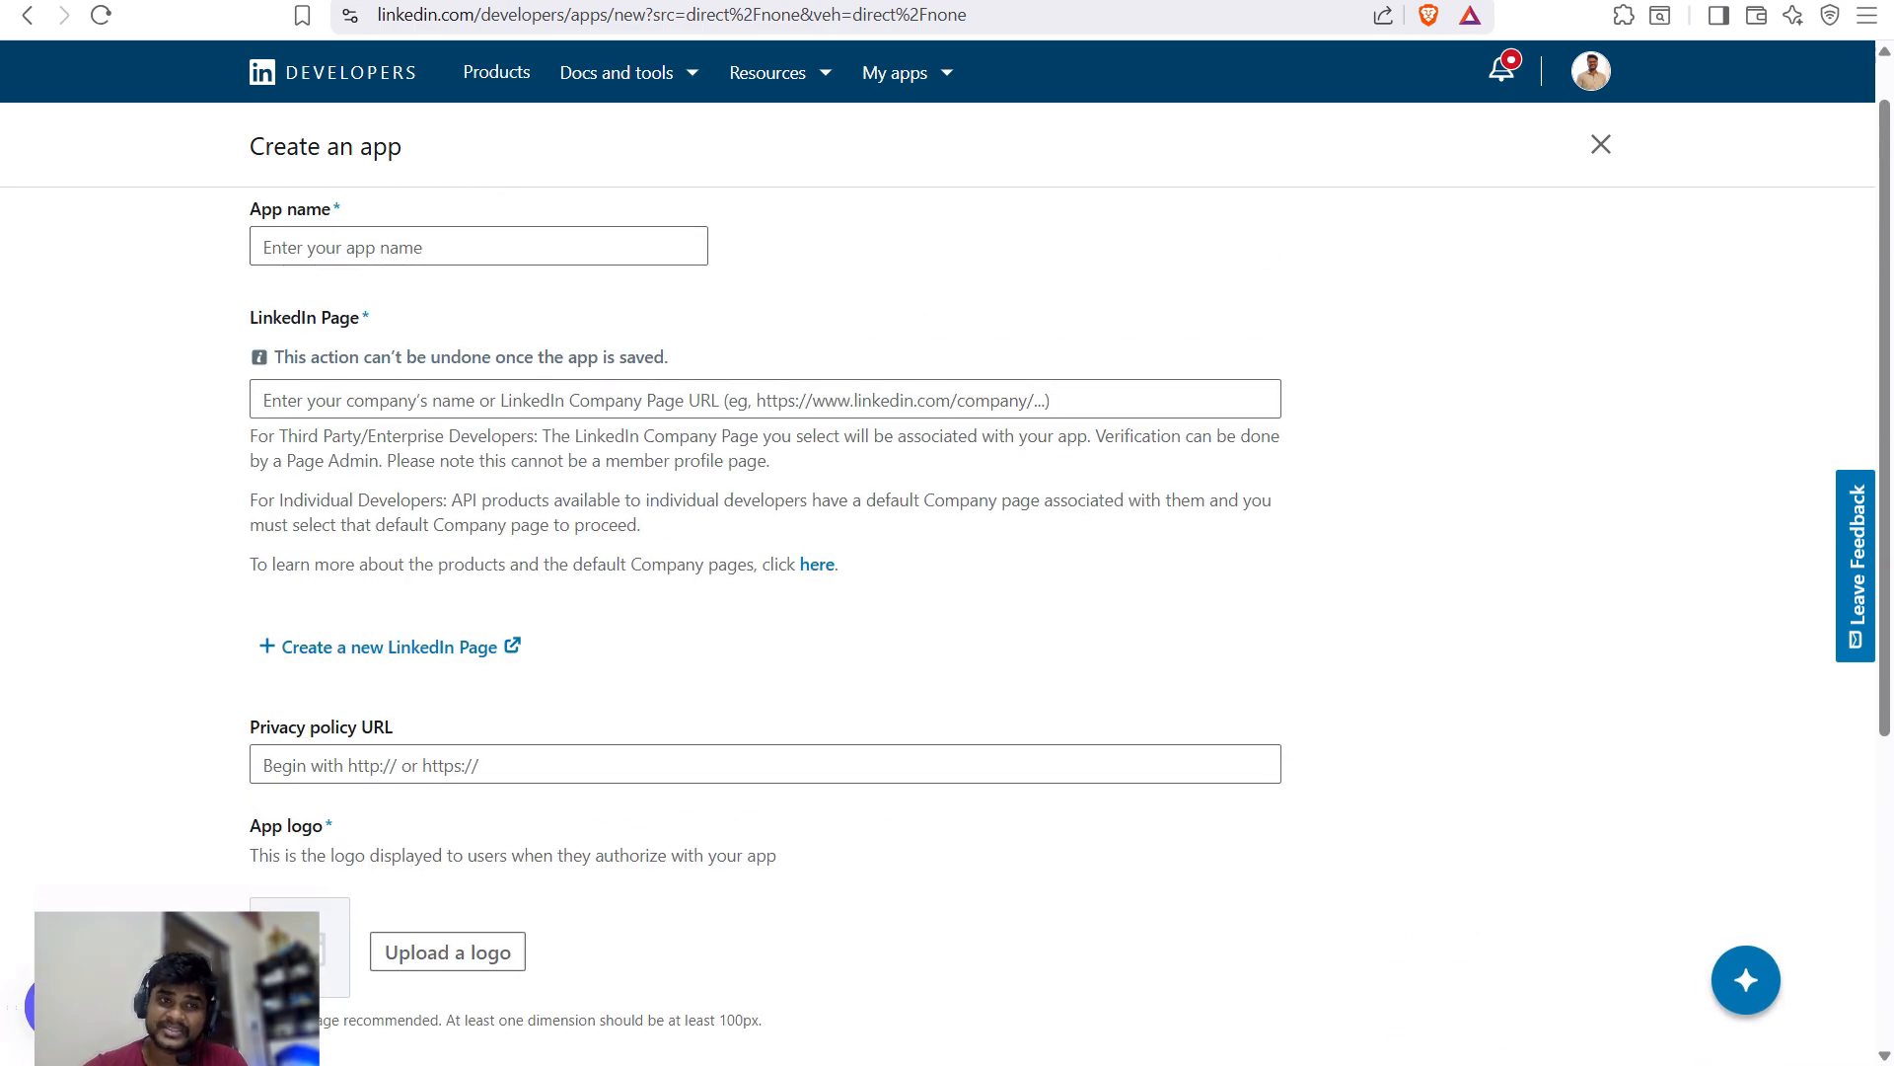
pyautogui.tripleClick(326, 146)
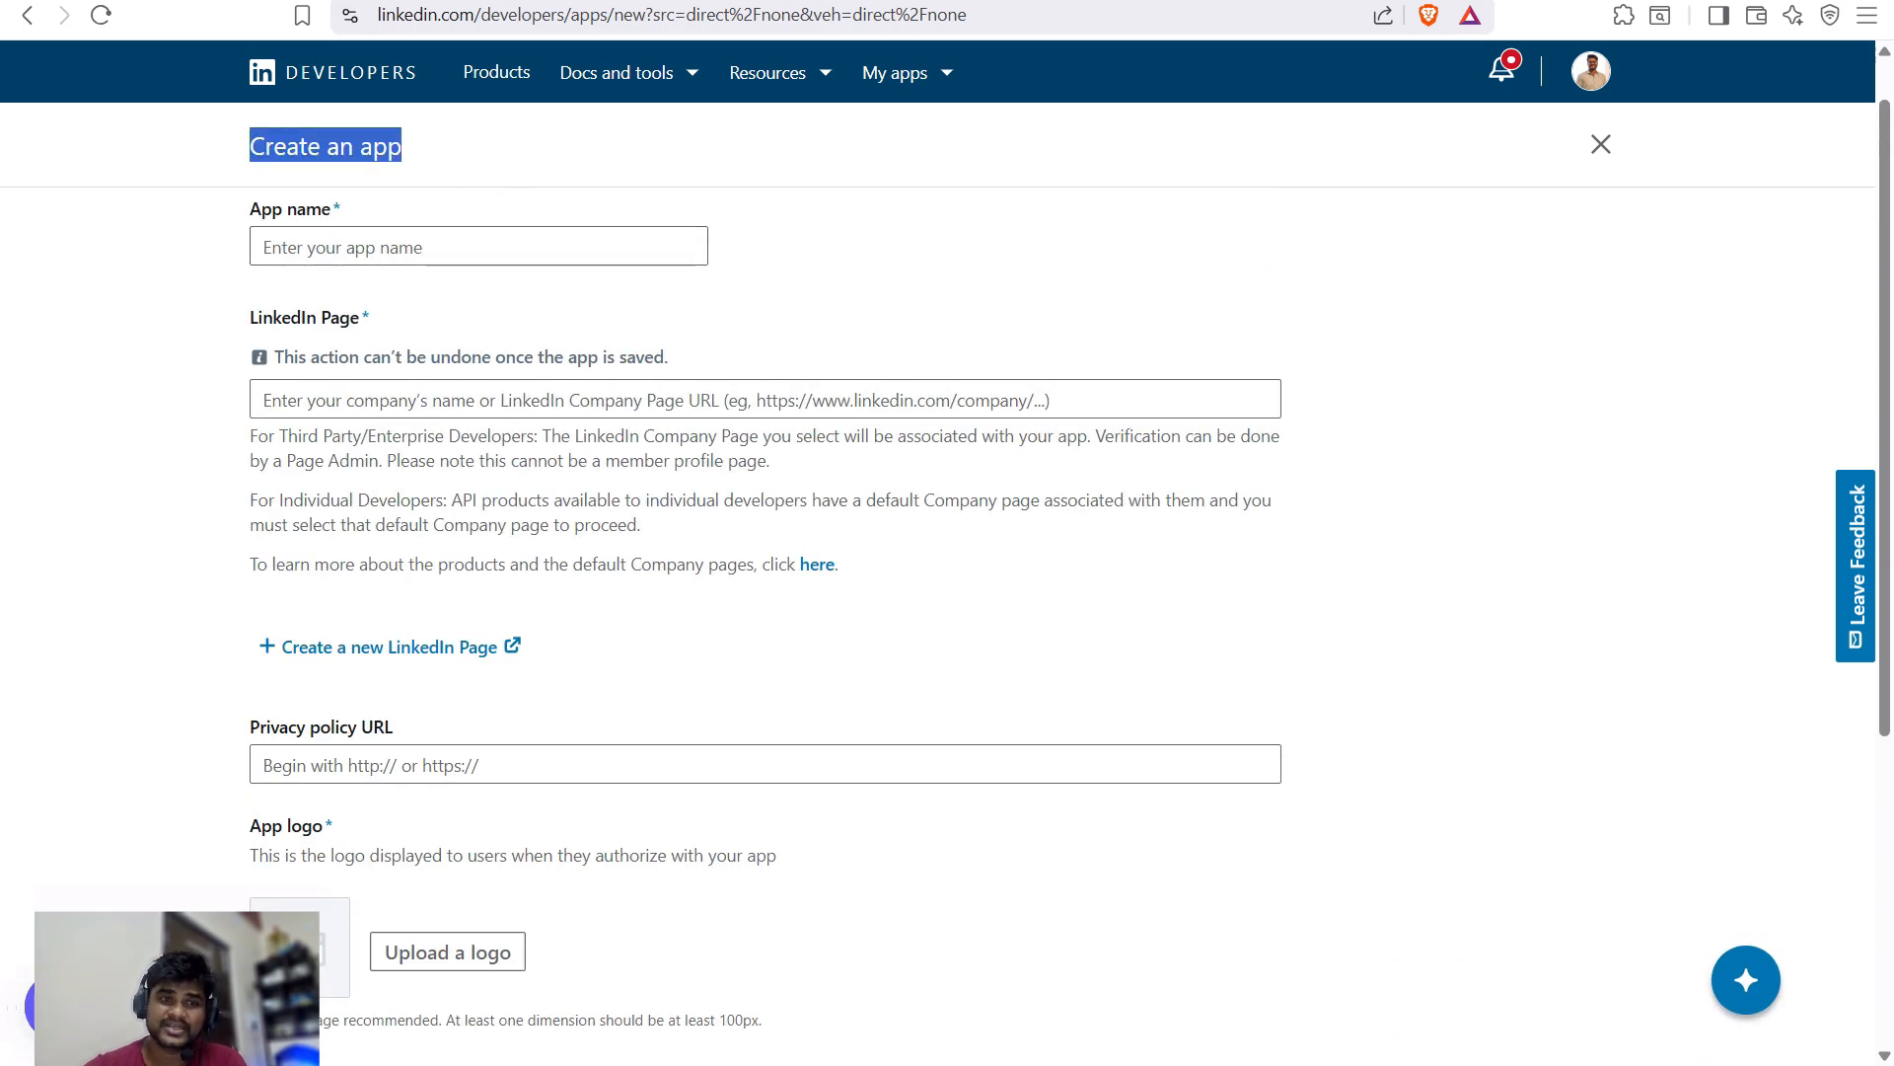
pyautogui.scroll(-5, 765, 592)
pyautogui.scroll(4, 765, 592)
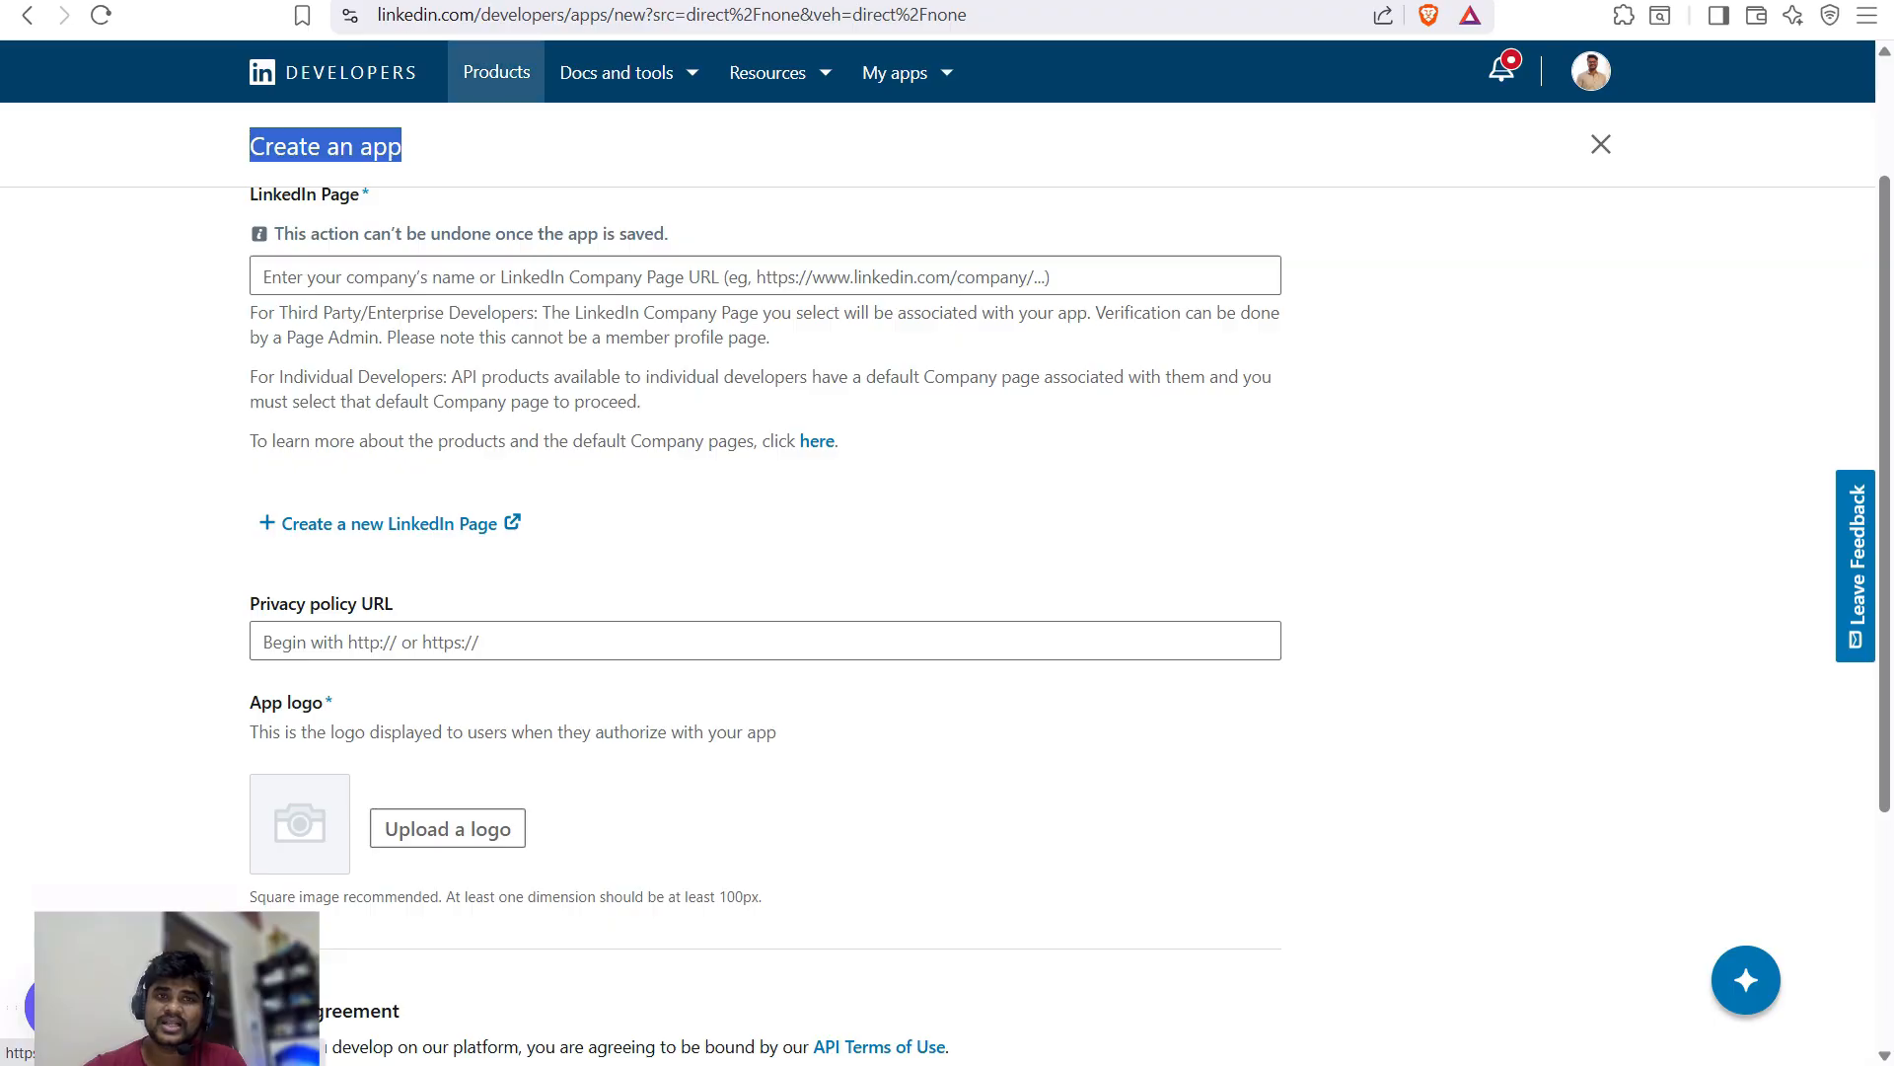
# - Go to My apps, open the n8n testing app and view its Auth settings
pyautogui.click(496, 72)
pyautogui.click(1579, 76)
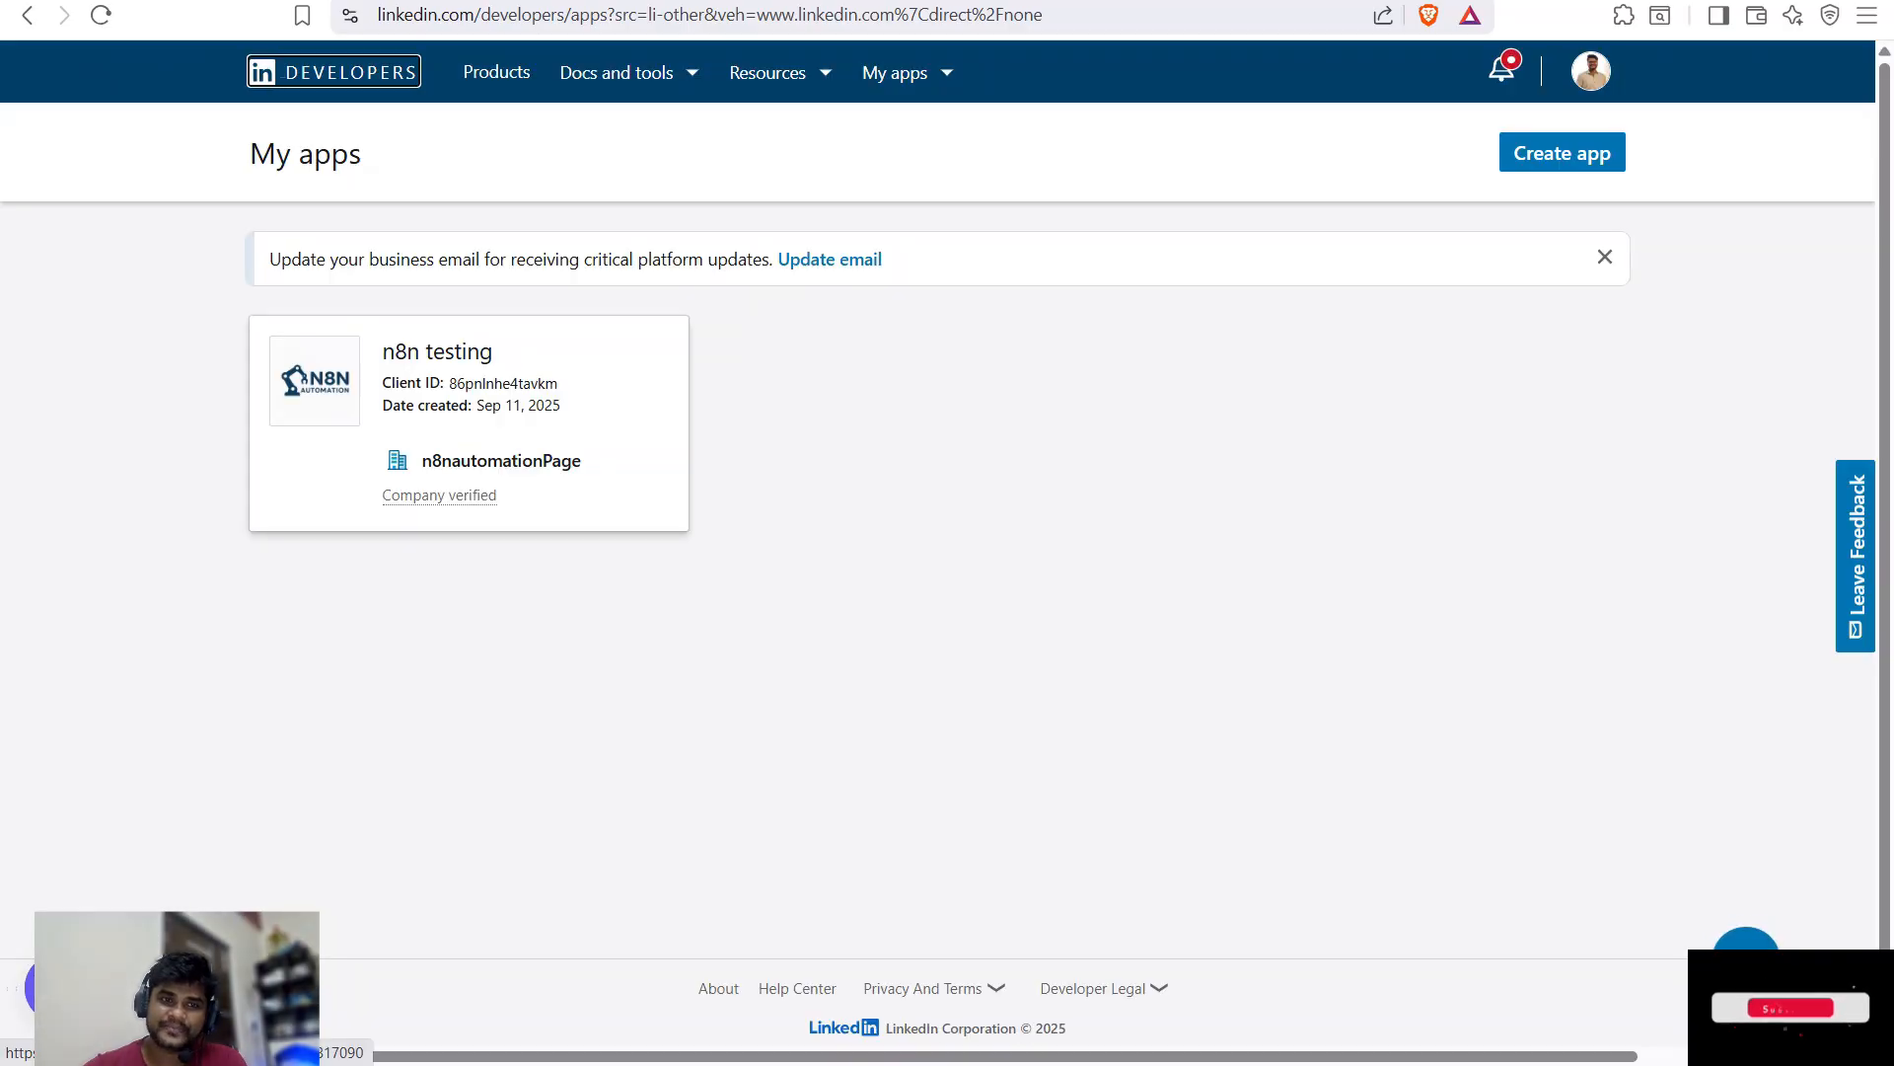
pyautogui.click(437, 352)
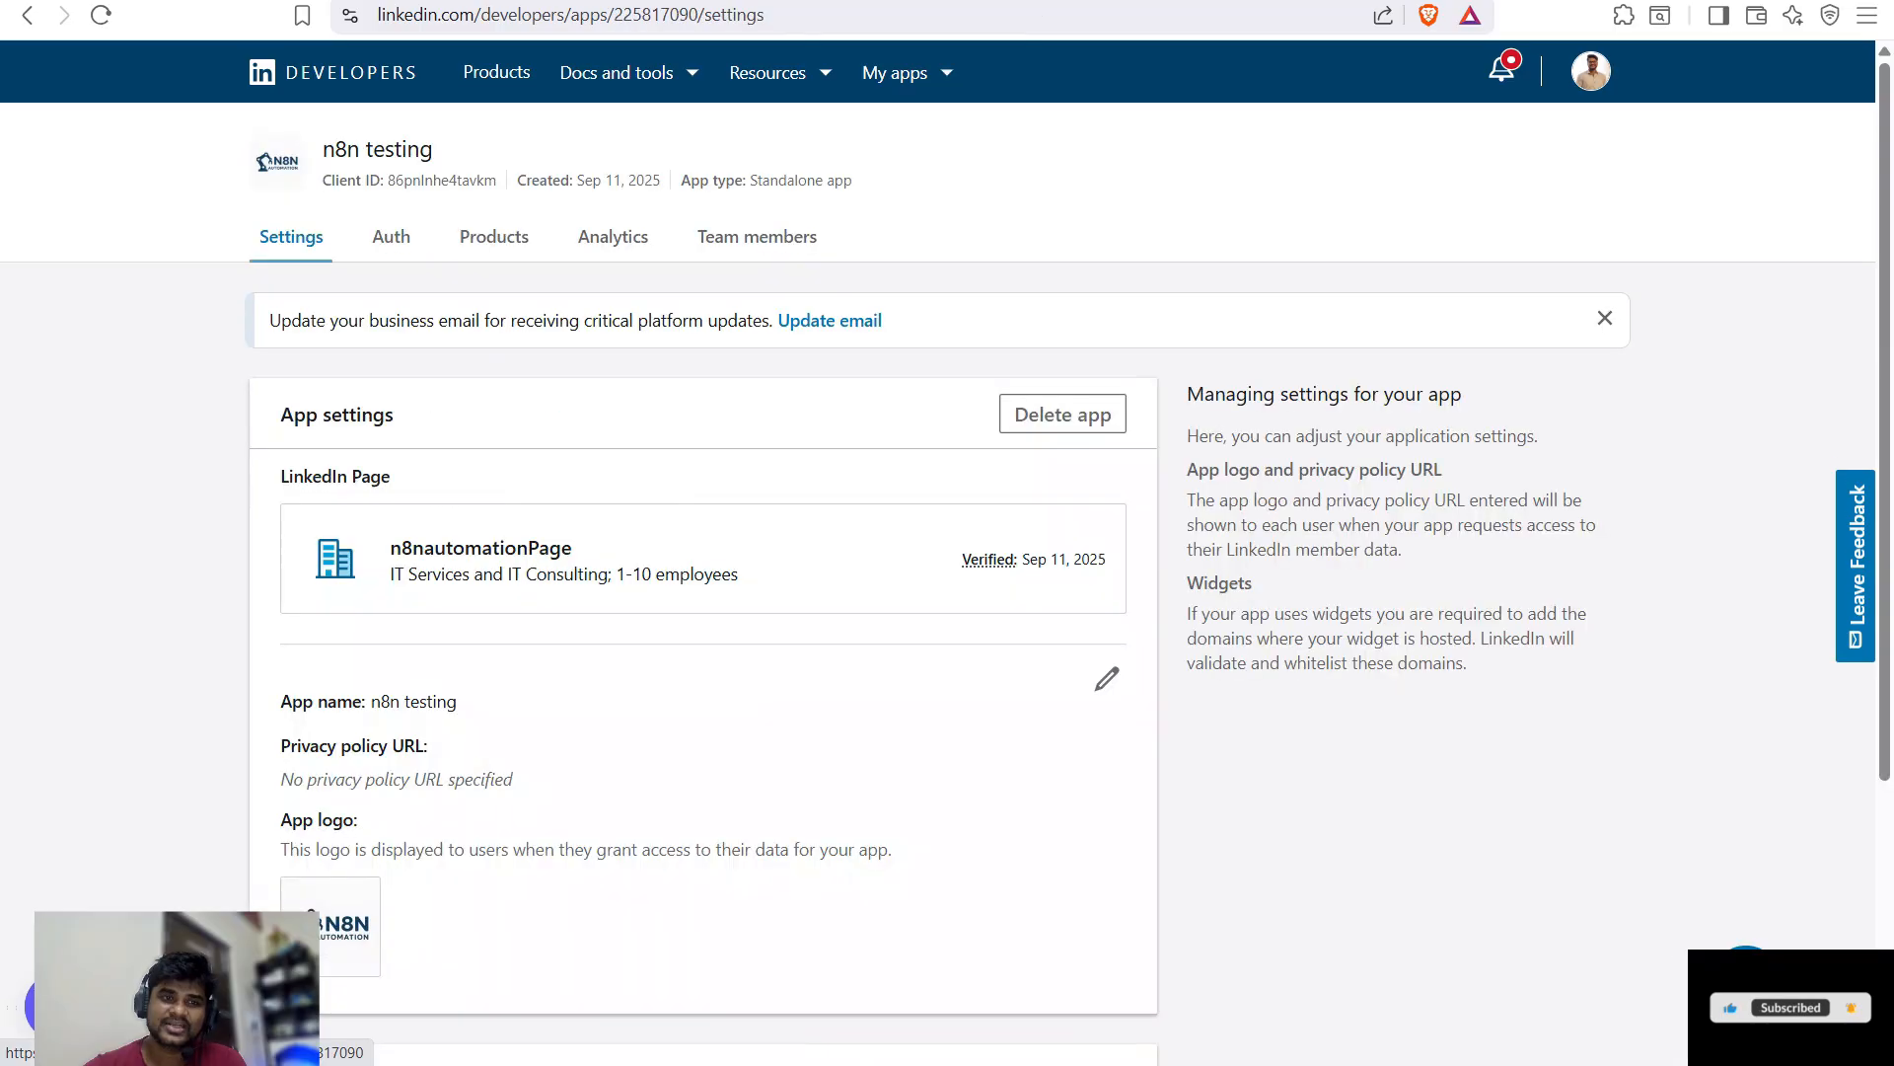
pyautogui.click(390, 236)
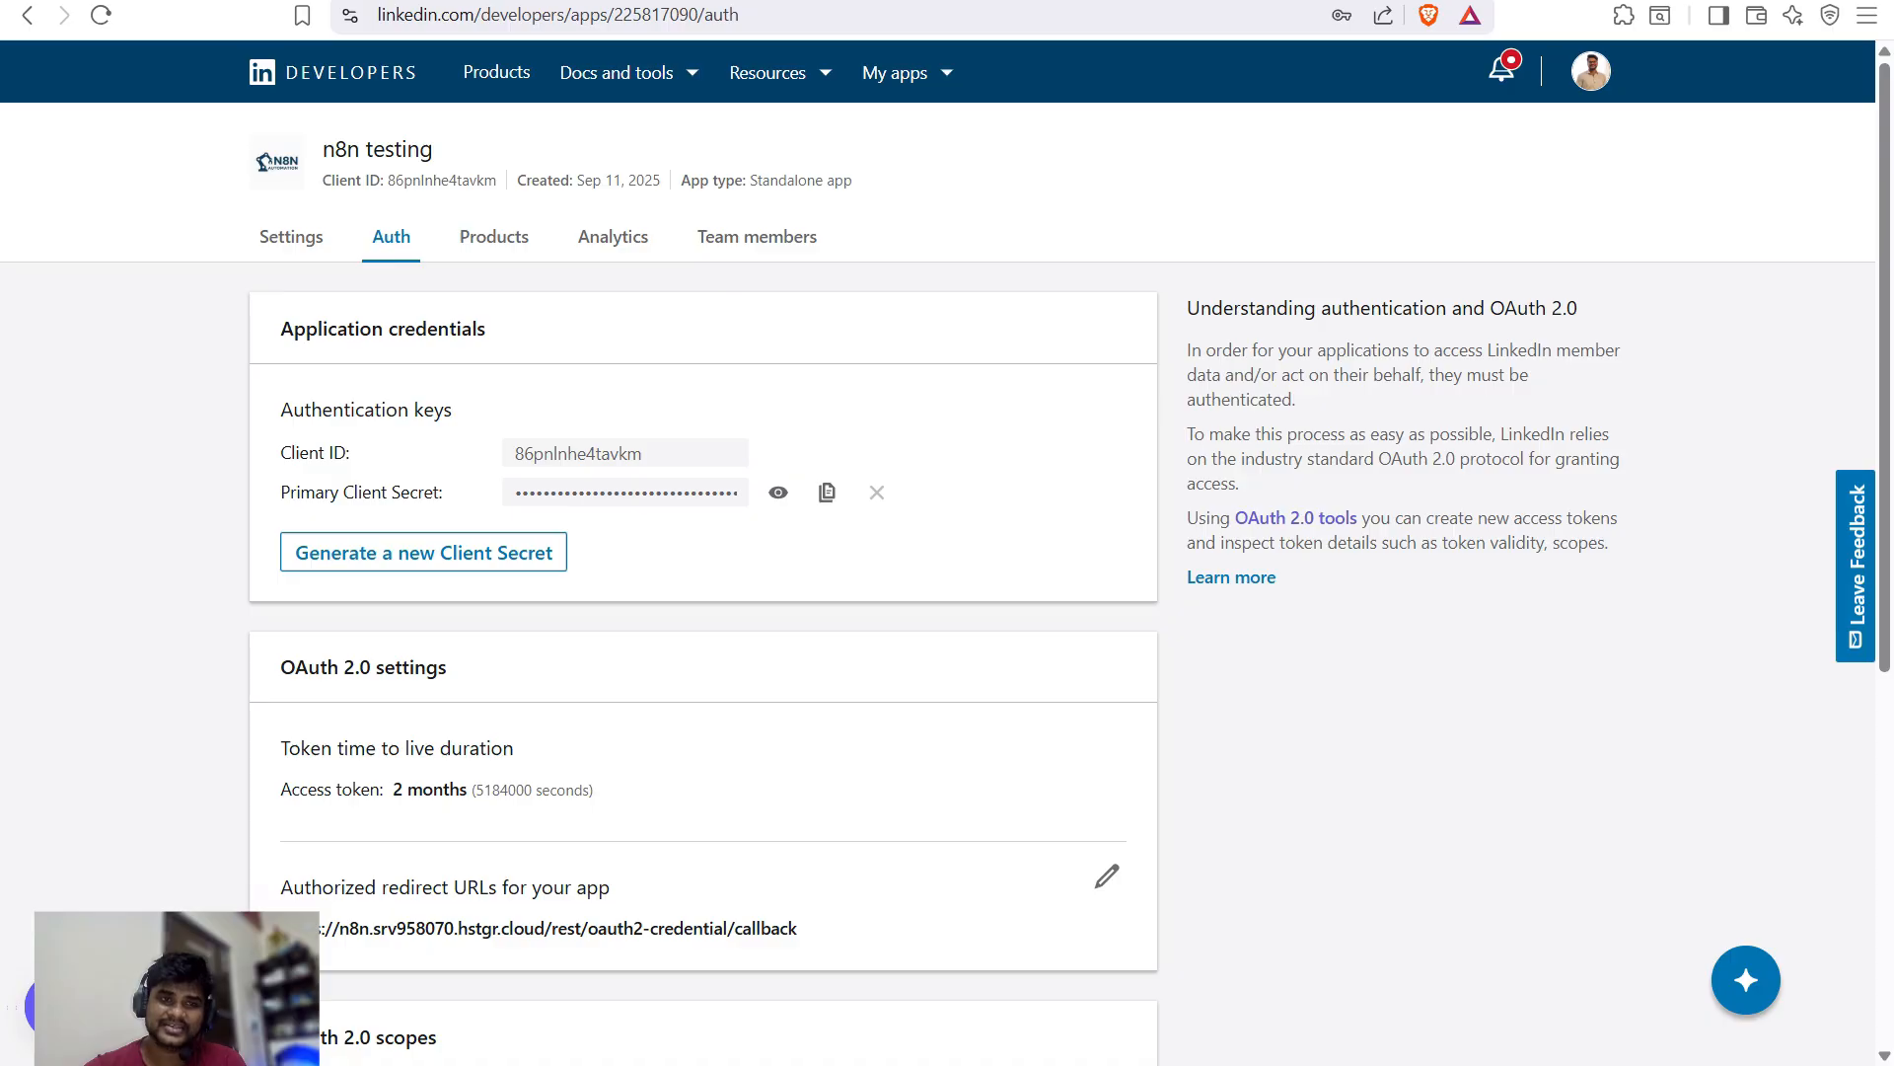
pyautogui.scroll(-5, 826, 498)
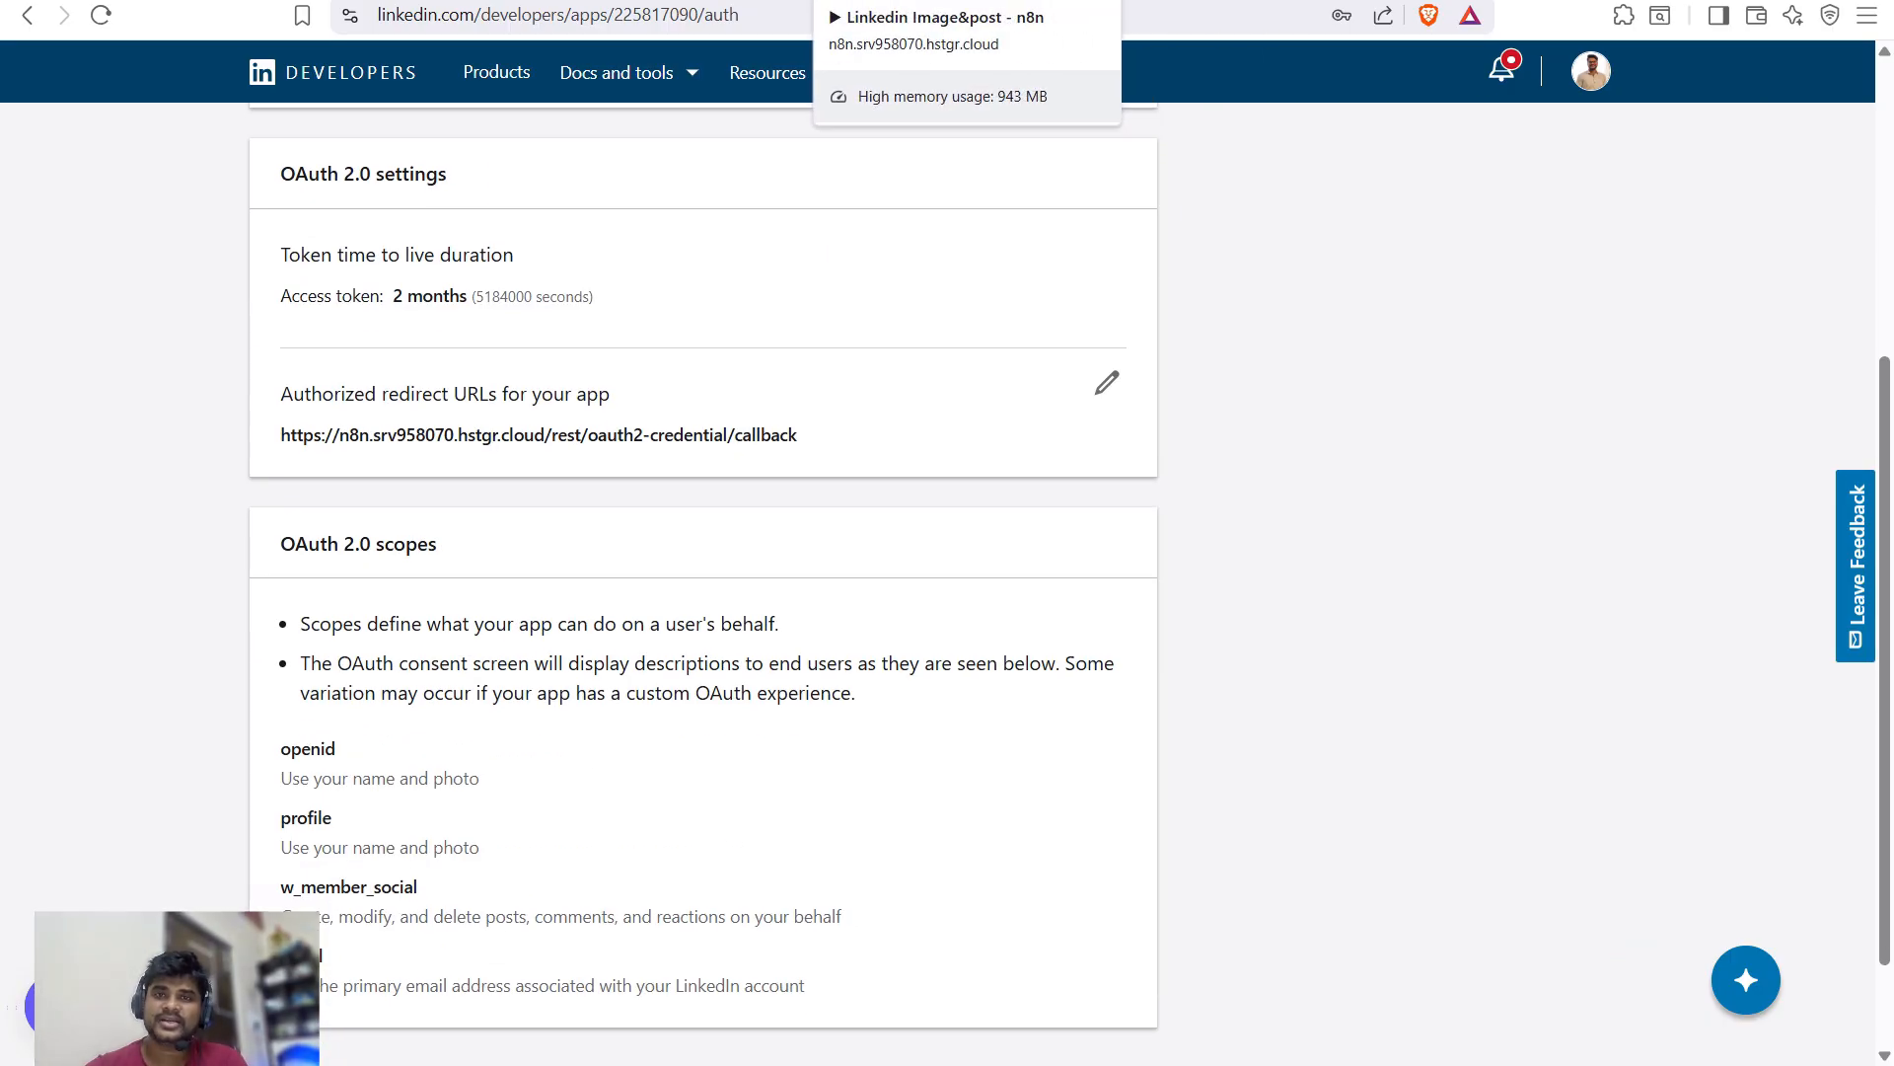
# - In the Create a post step, choose the profile and set Post As to Person
pyautogui.click(918, 2)
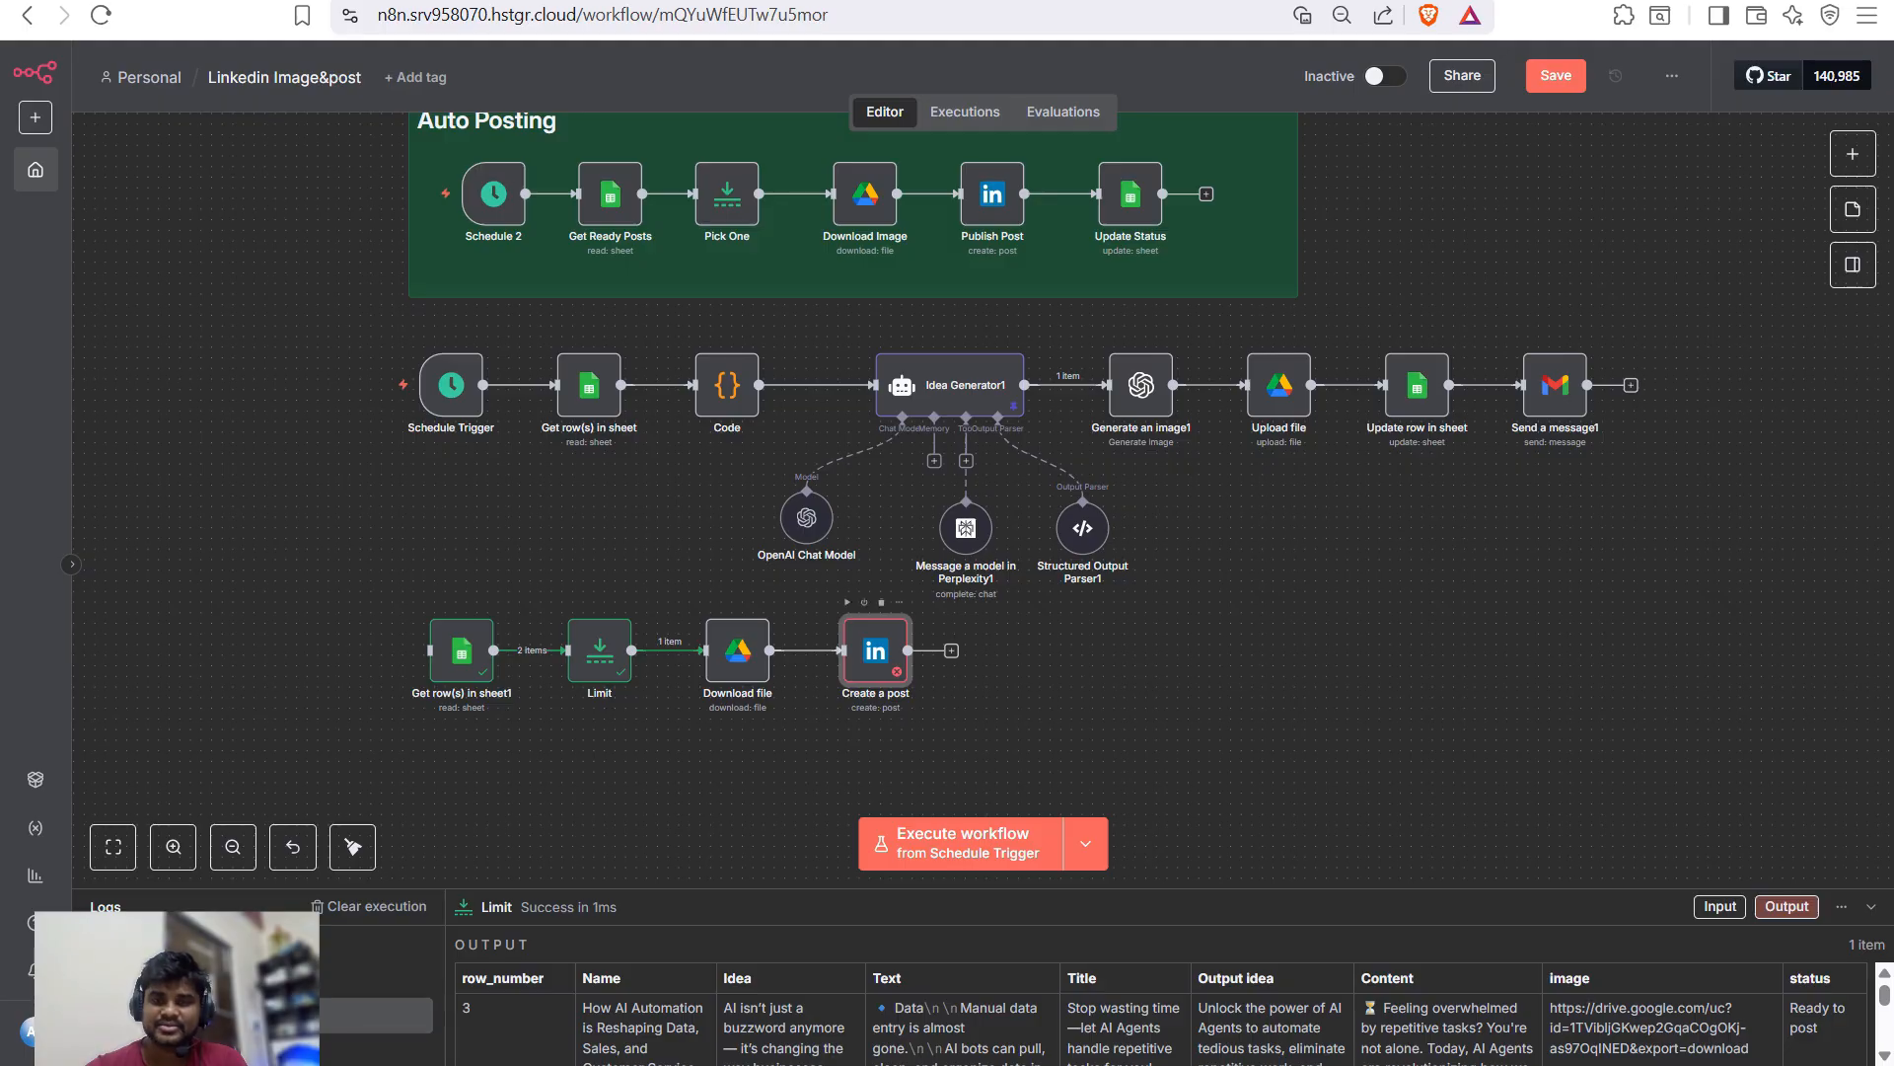
pyautogui.doubleClick(875, 650)
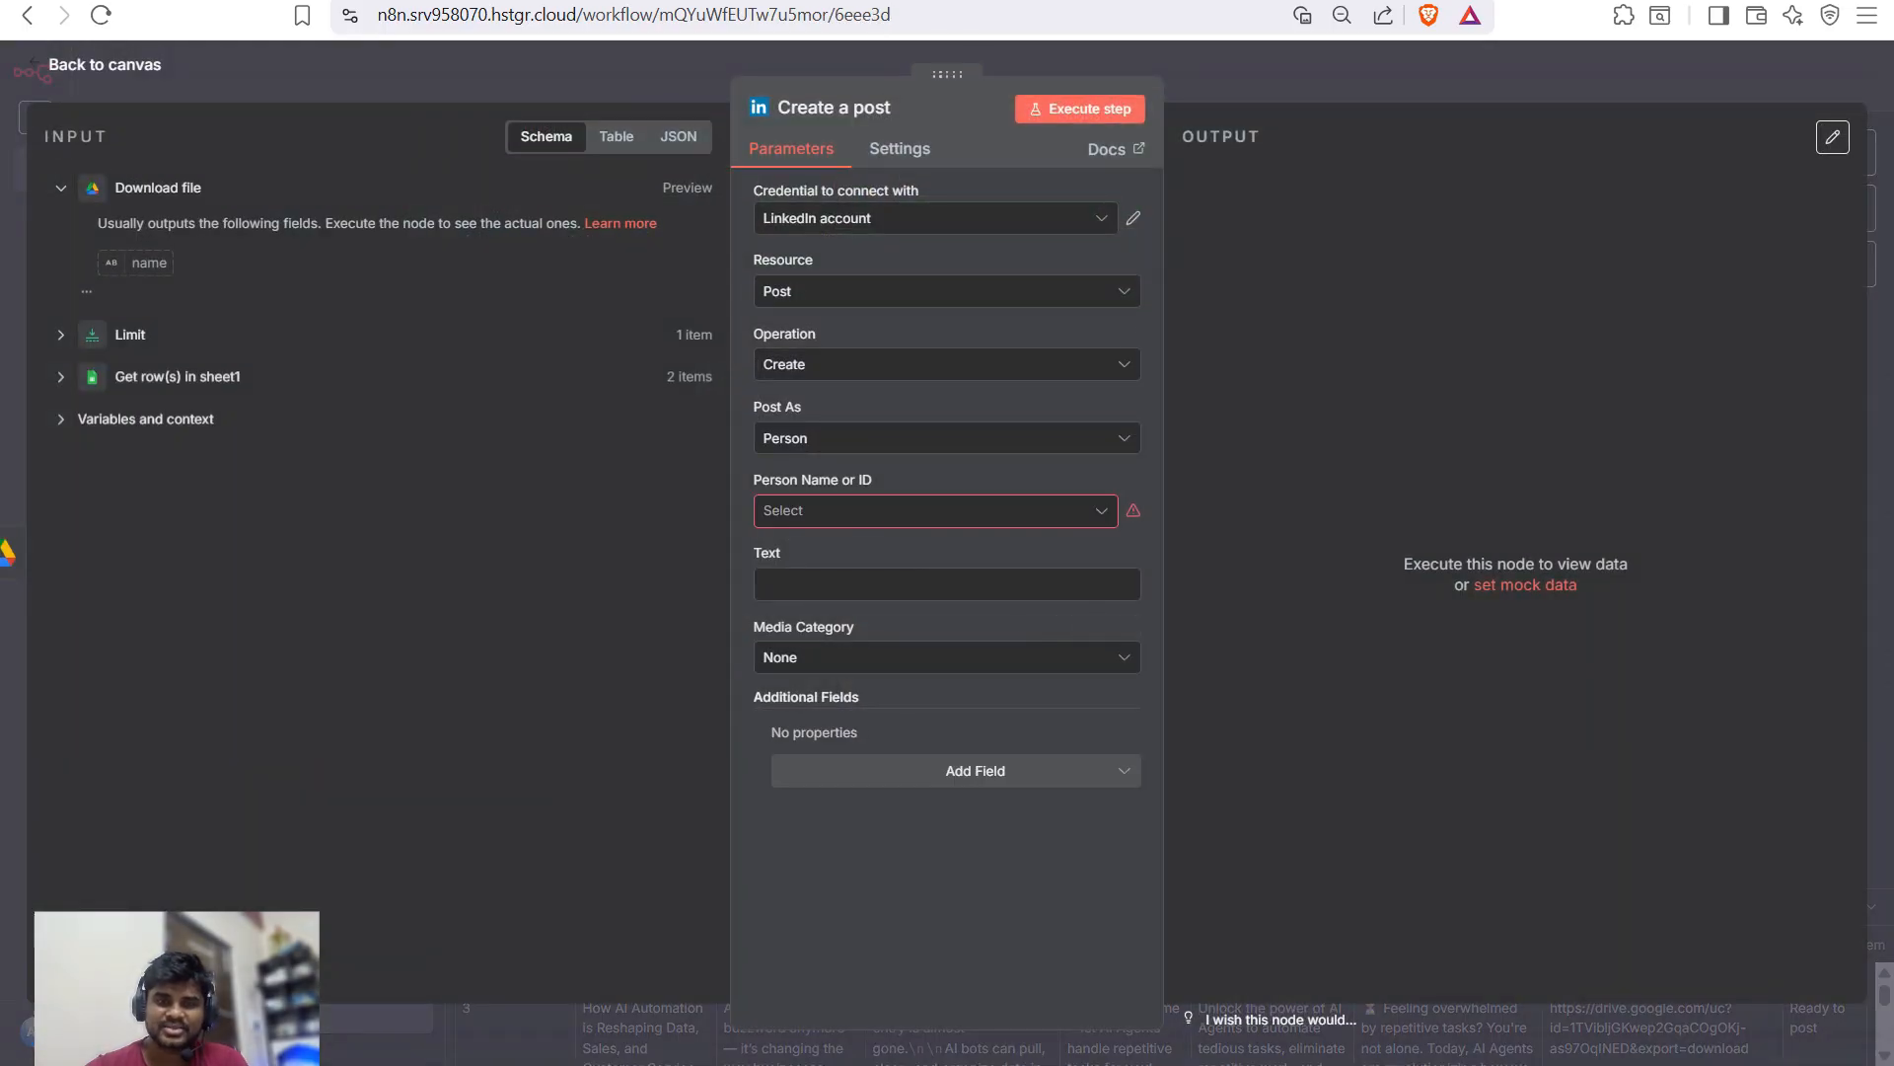
pyautogui.click(935, 510)
pyautogui.click(819, 554)
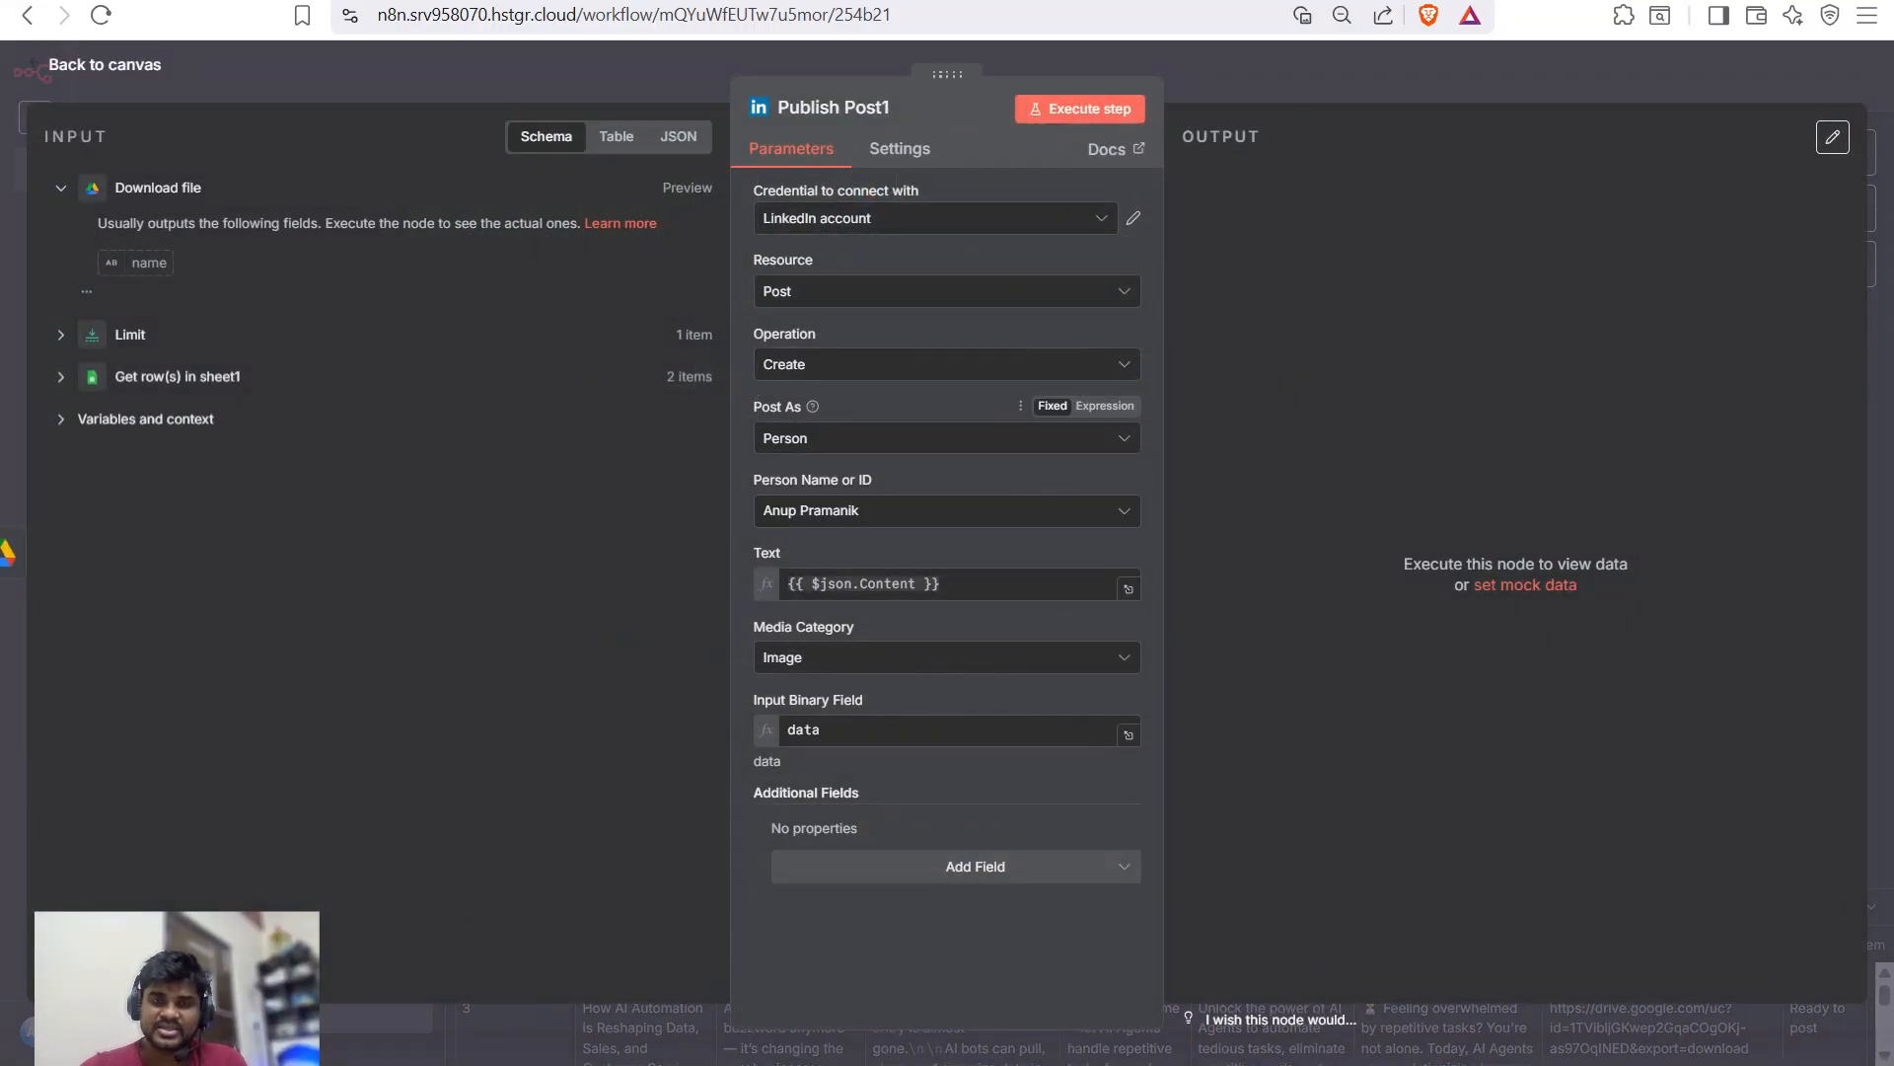
pyautogui.click(935, 438)
pyautogui.click(803, 490)
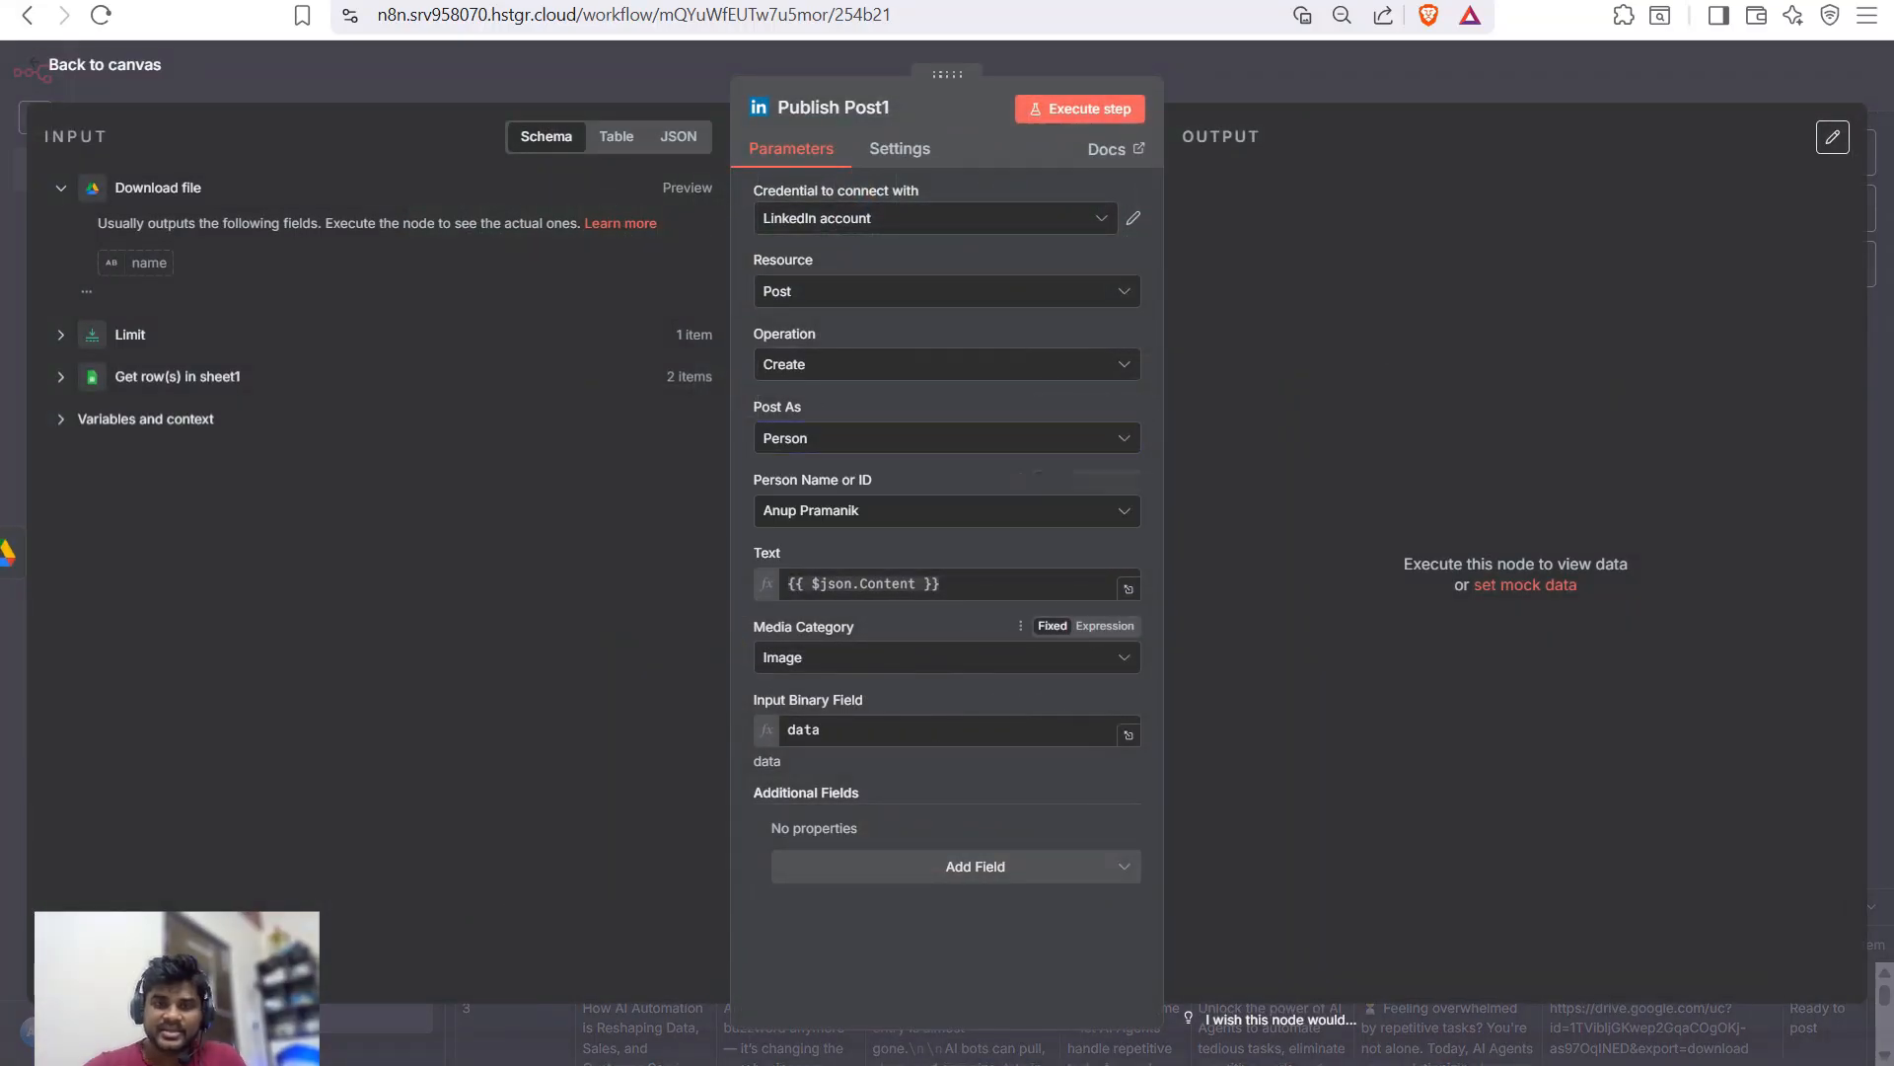
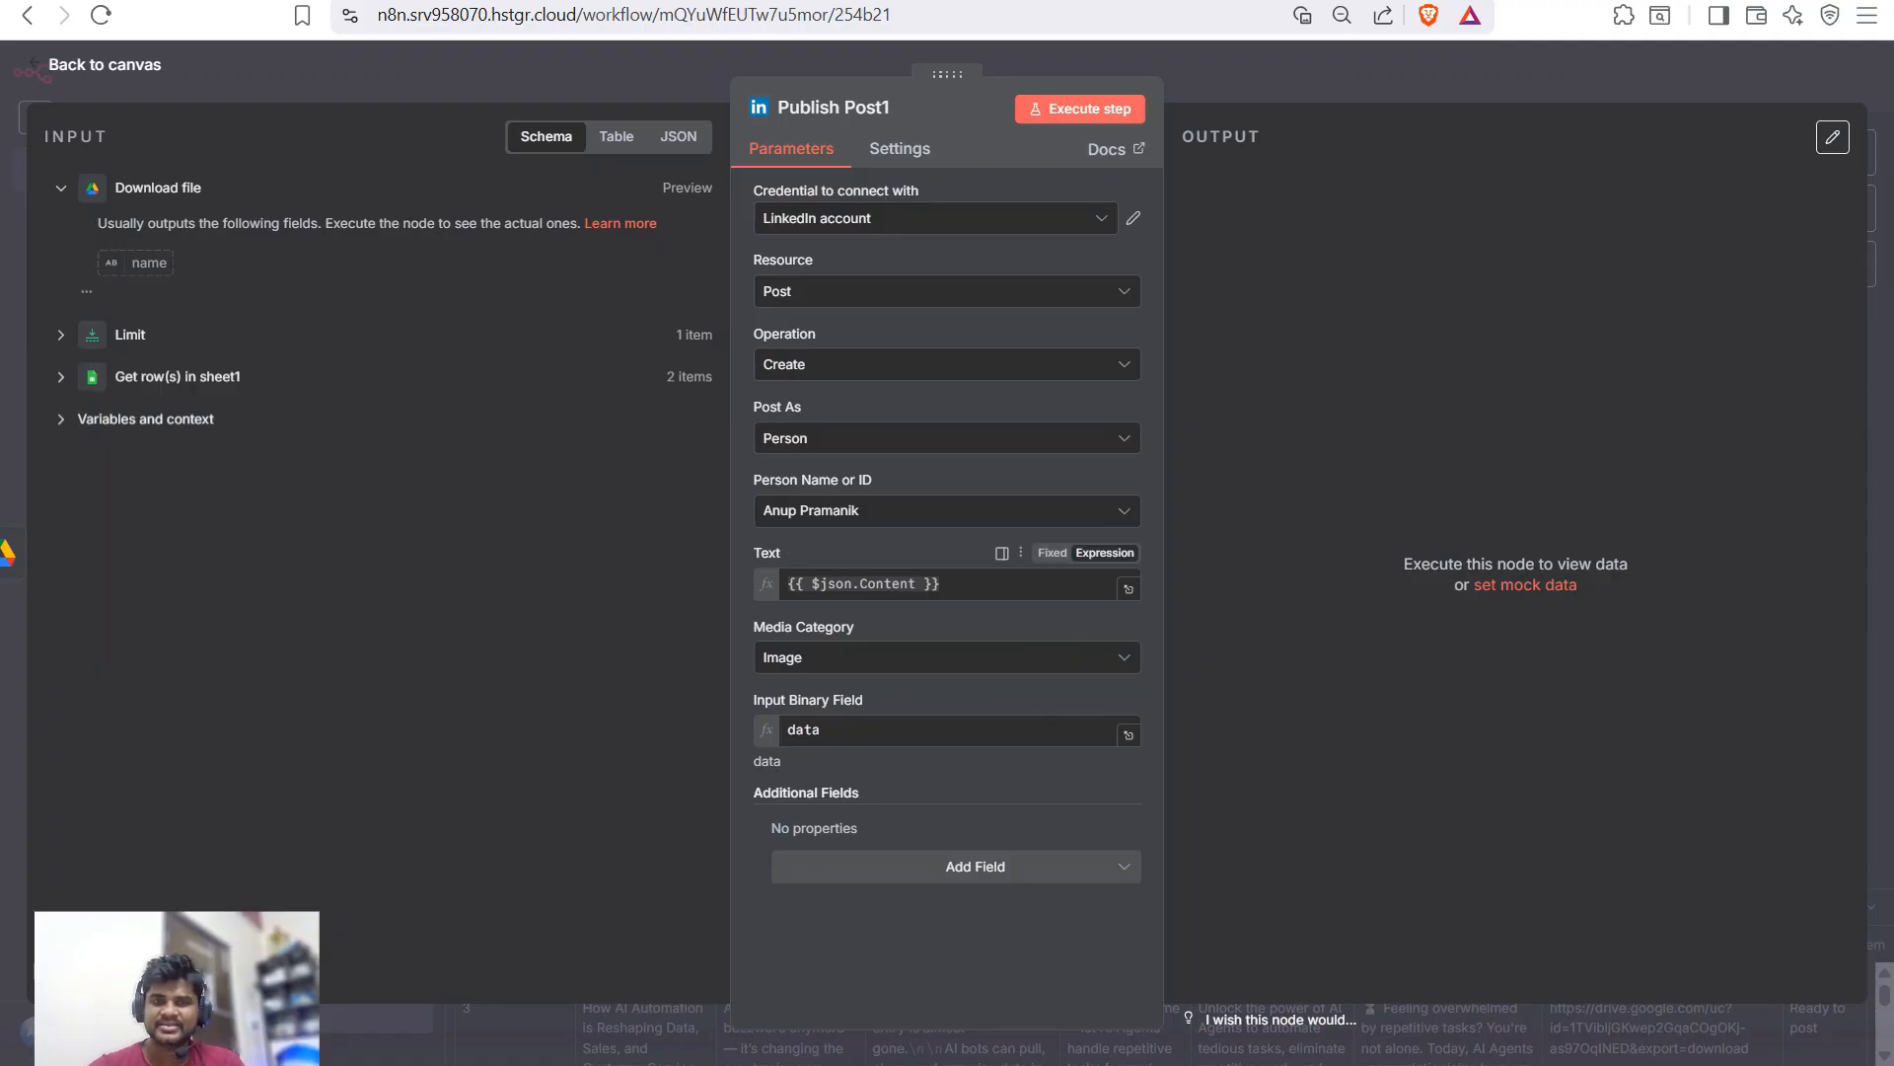
# - Preview the Publish Post1 Text expression {{ $json.Content }} before leaving the node
pyautogui.click(947, 583)
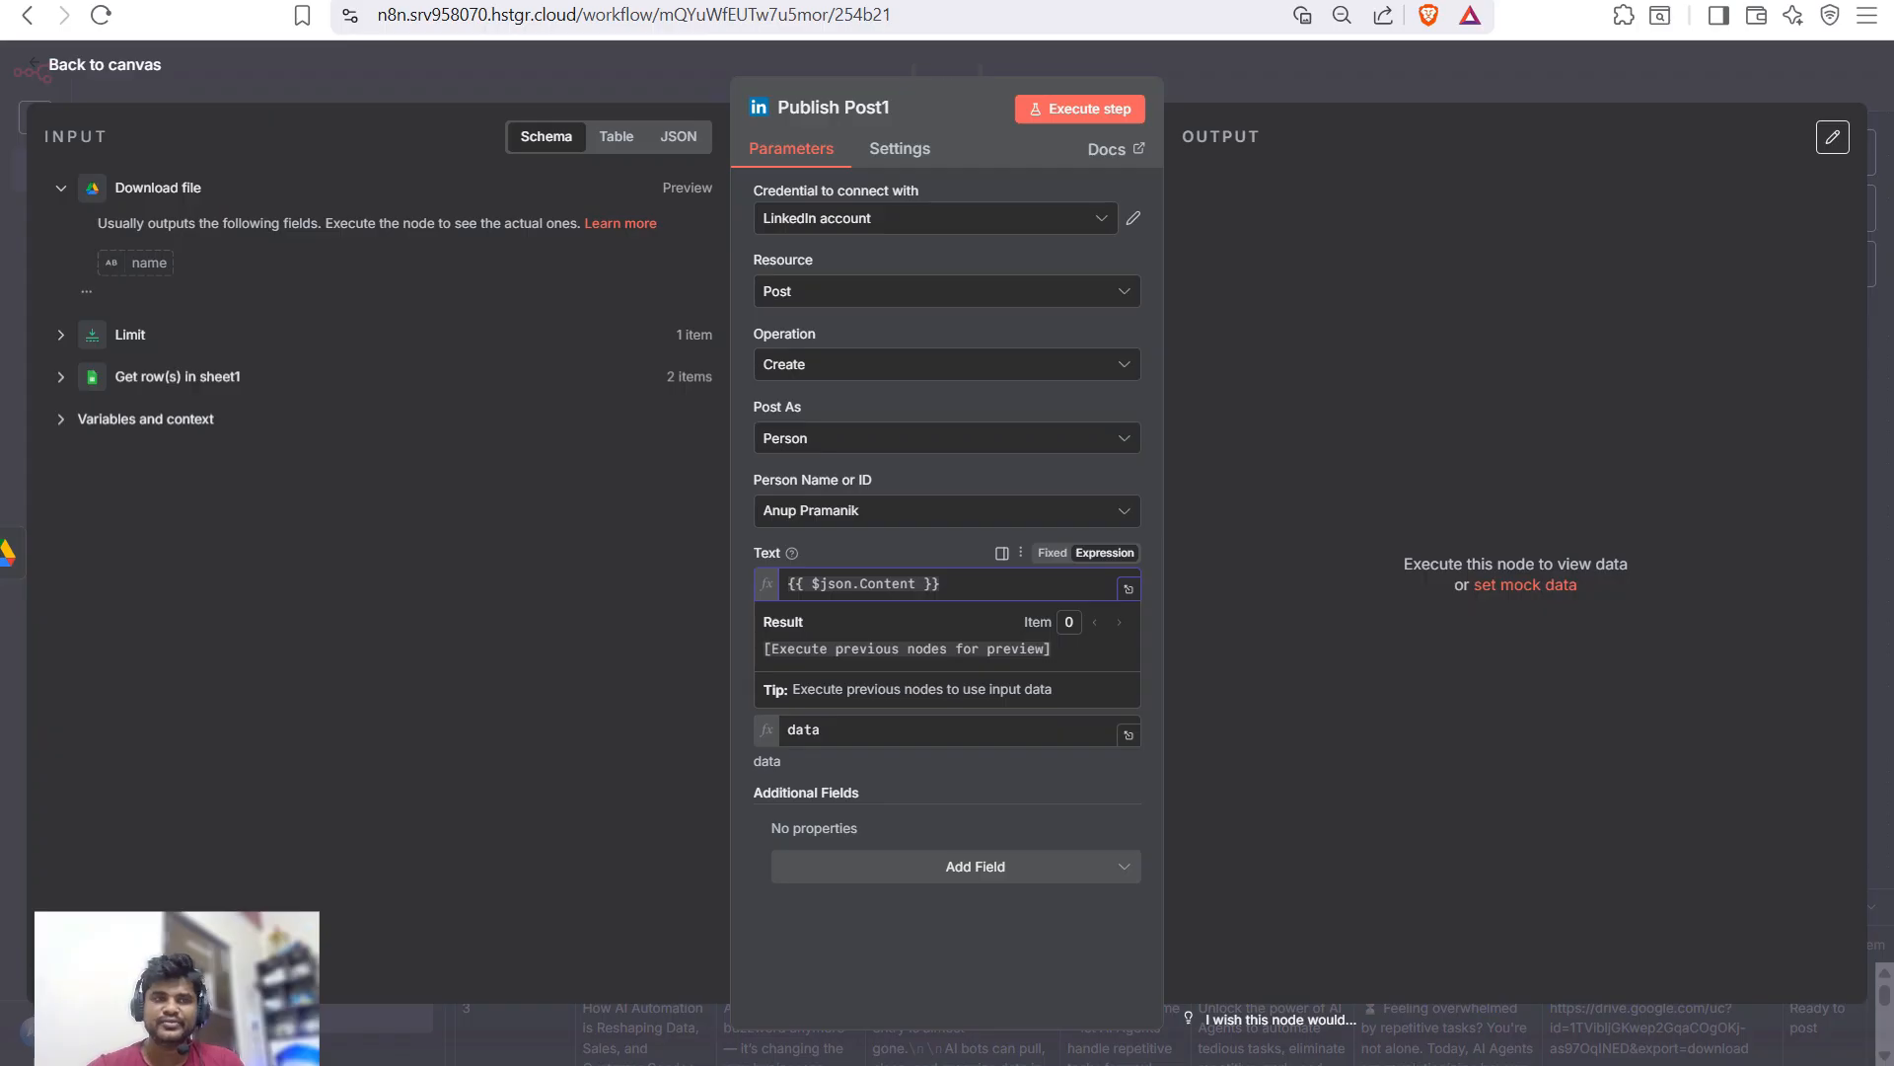
# - Add a Google Sheets Update row in sheet node on document Linkedin Post, sheet Linkedin Post with Image
pyautogui.press('Escape')
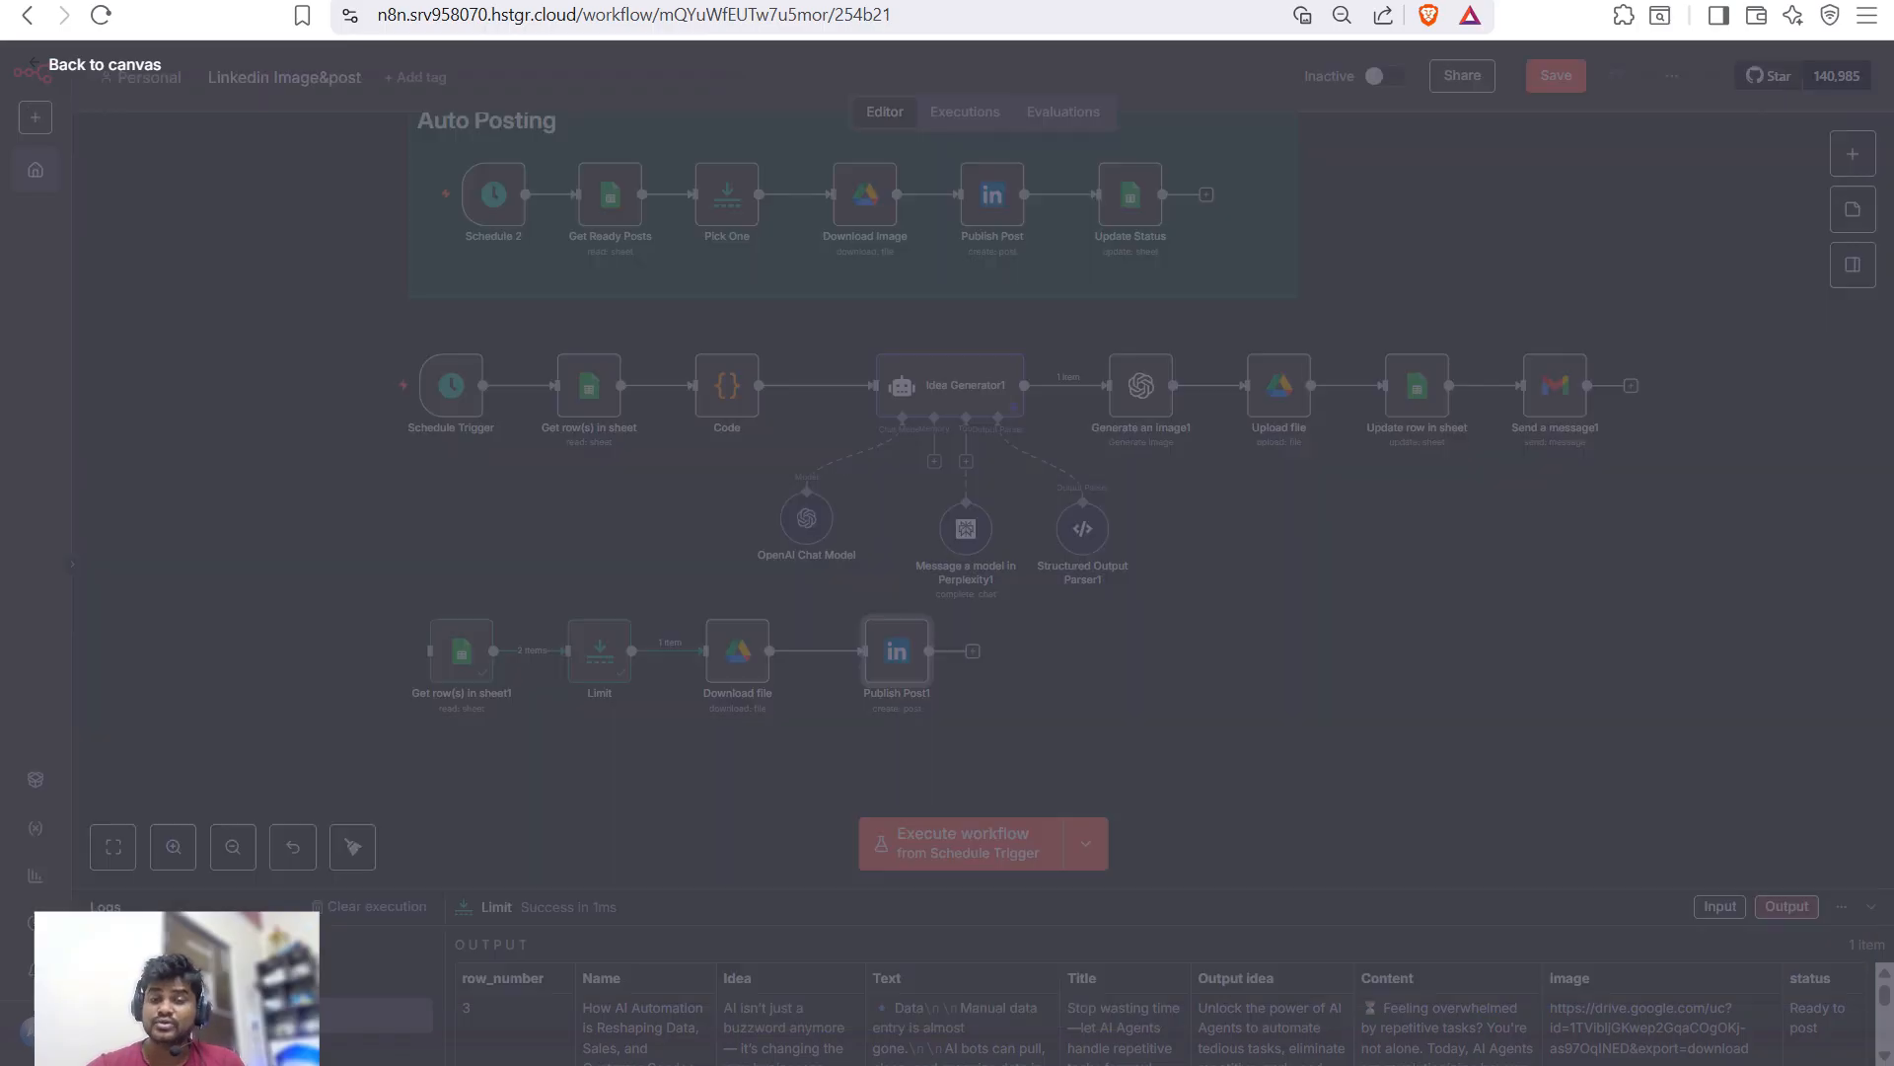
pyautogui.press('Tab')
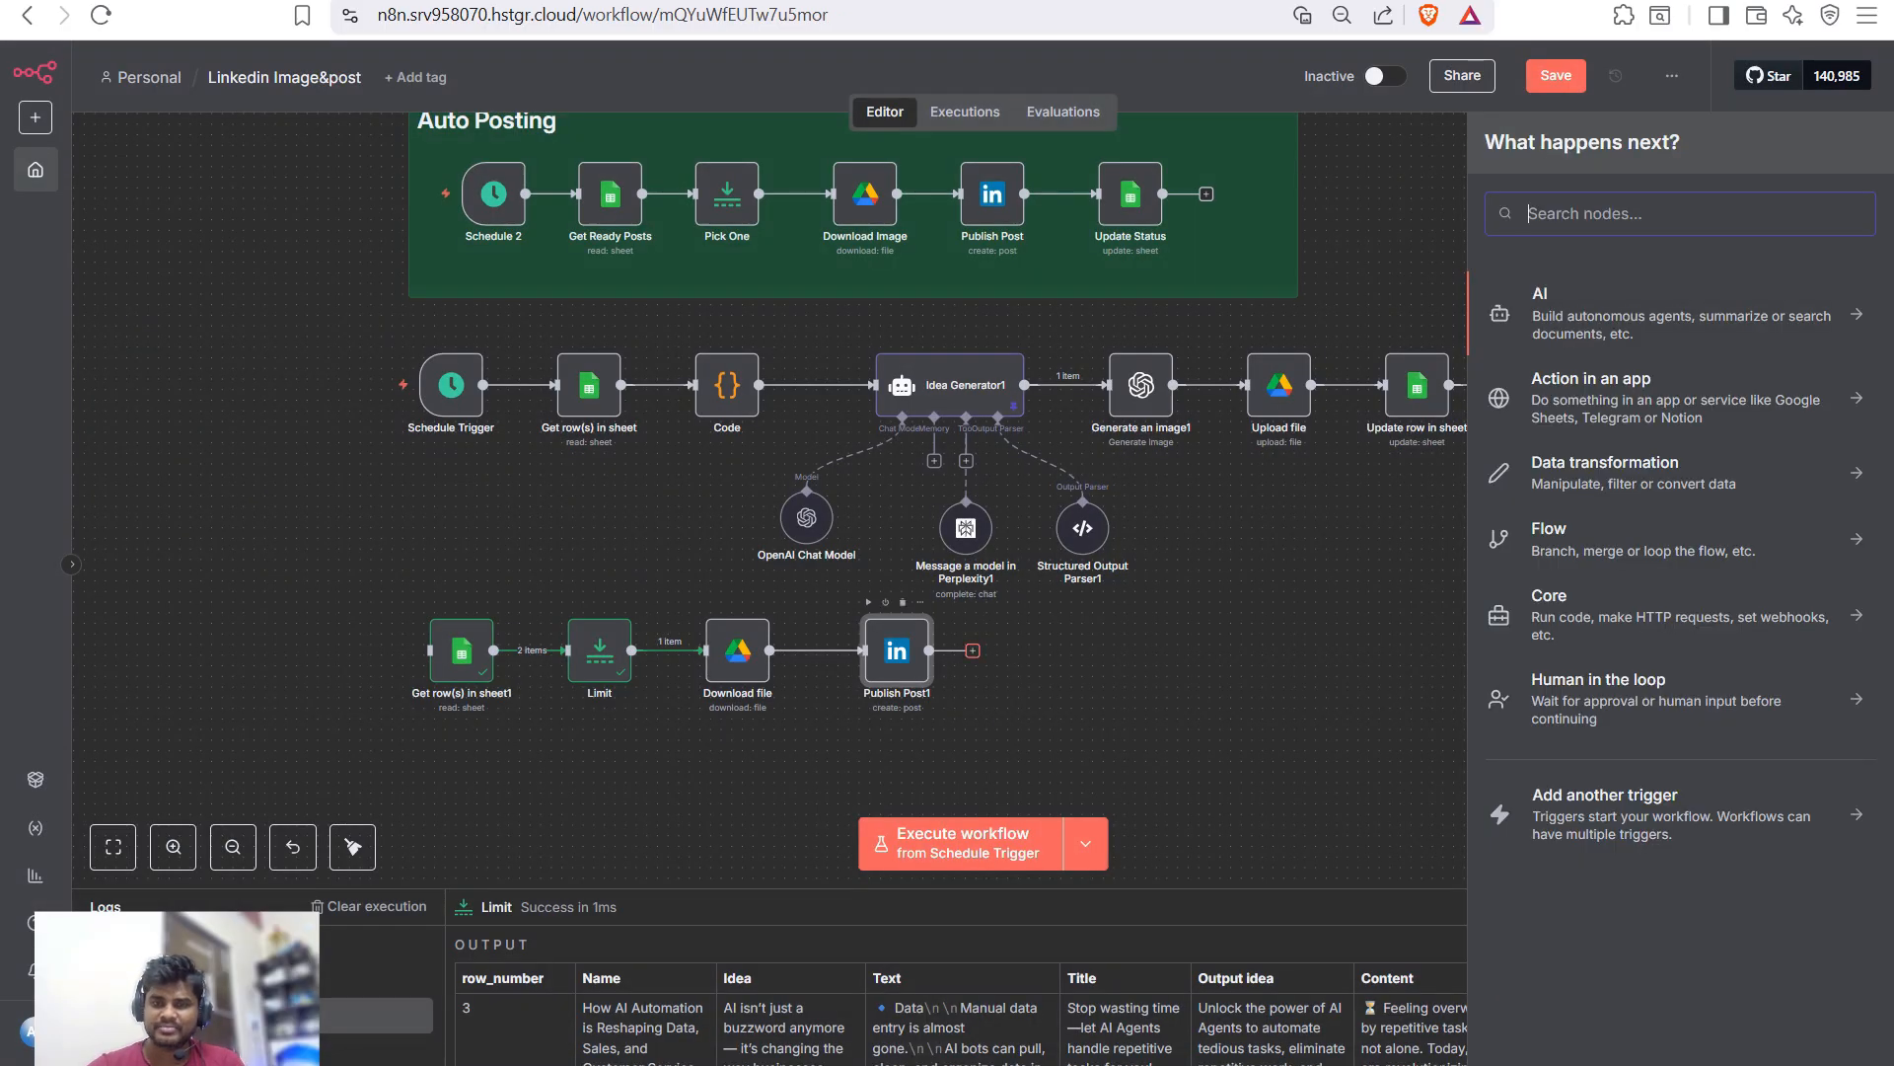
pyautogui.write('google sh')
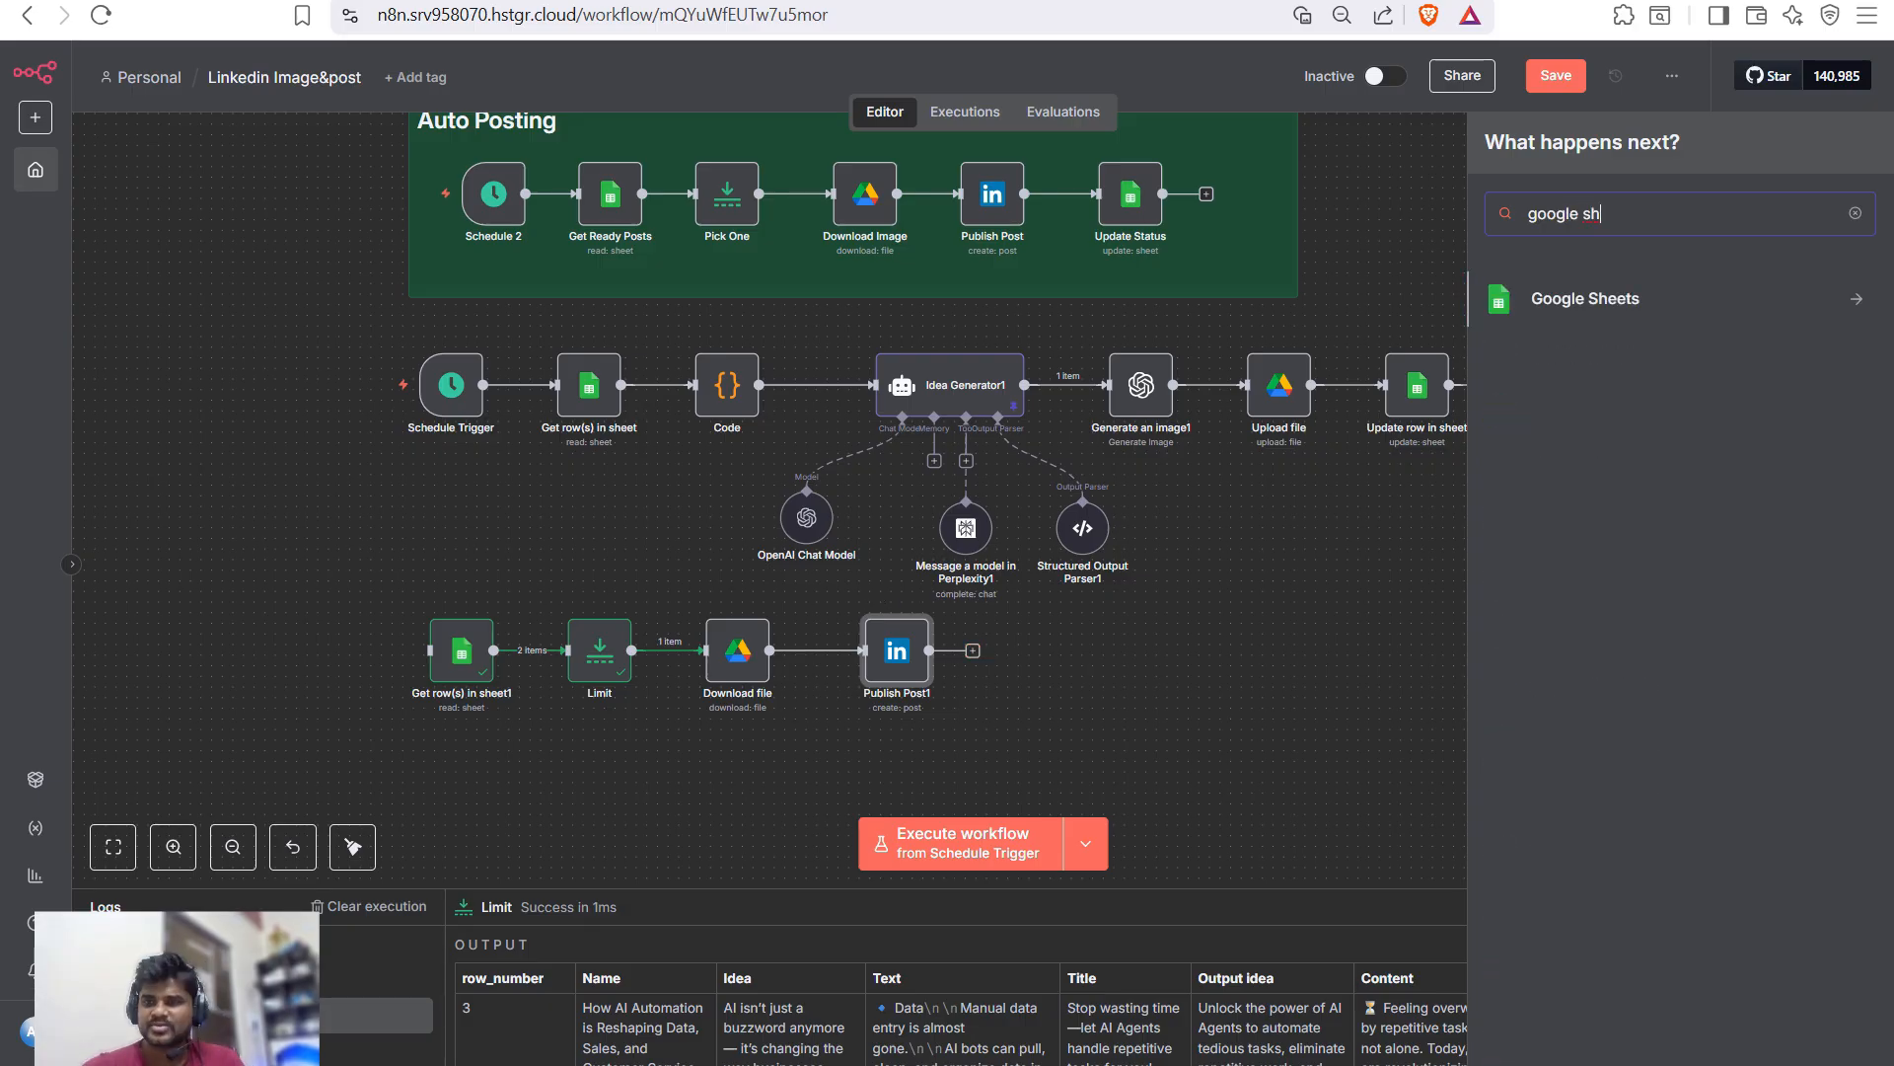
pyautogui.press('Return')
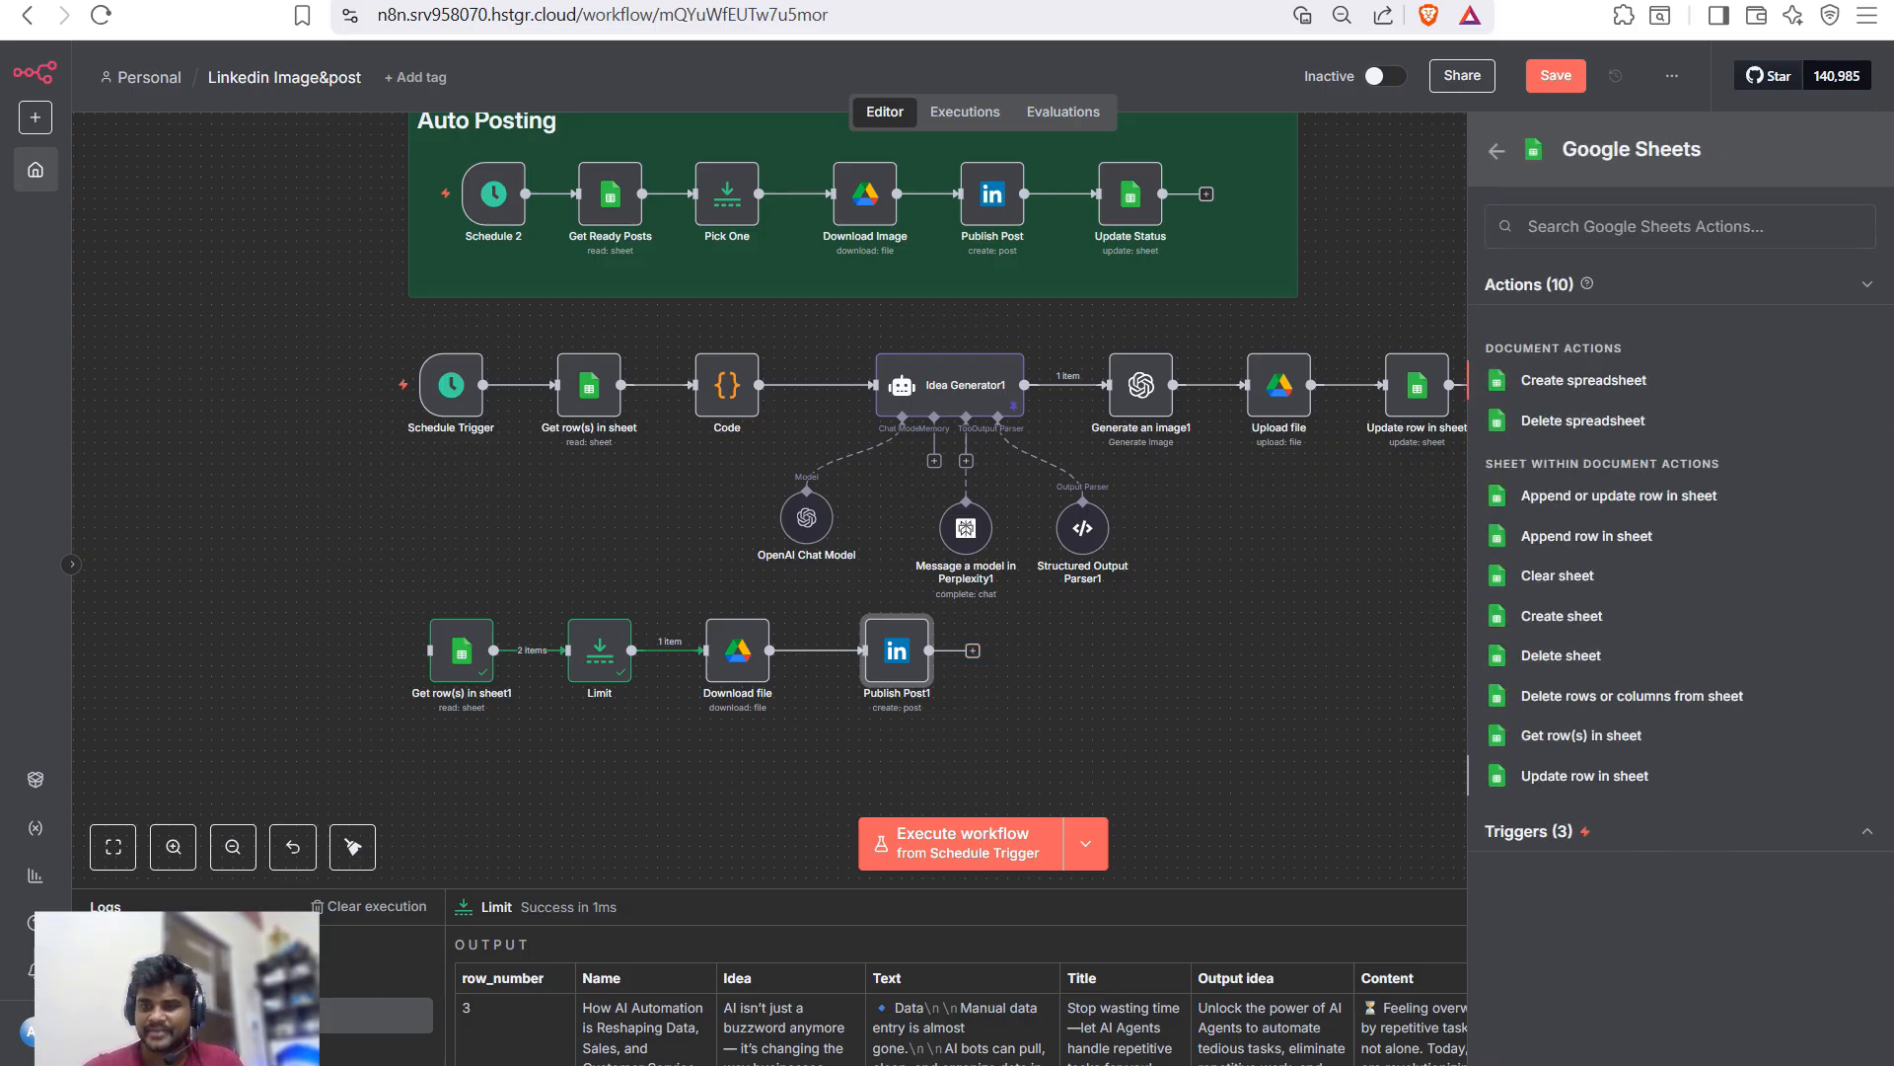
pyautogui.press('Return')
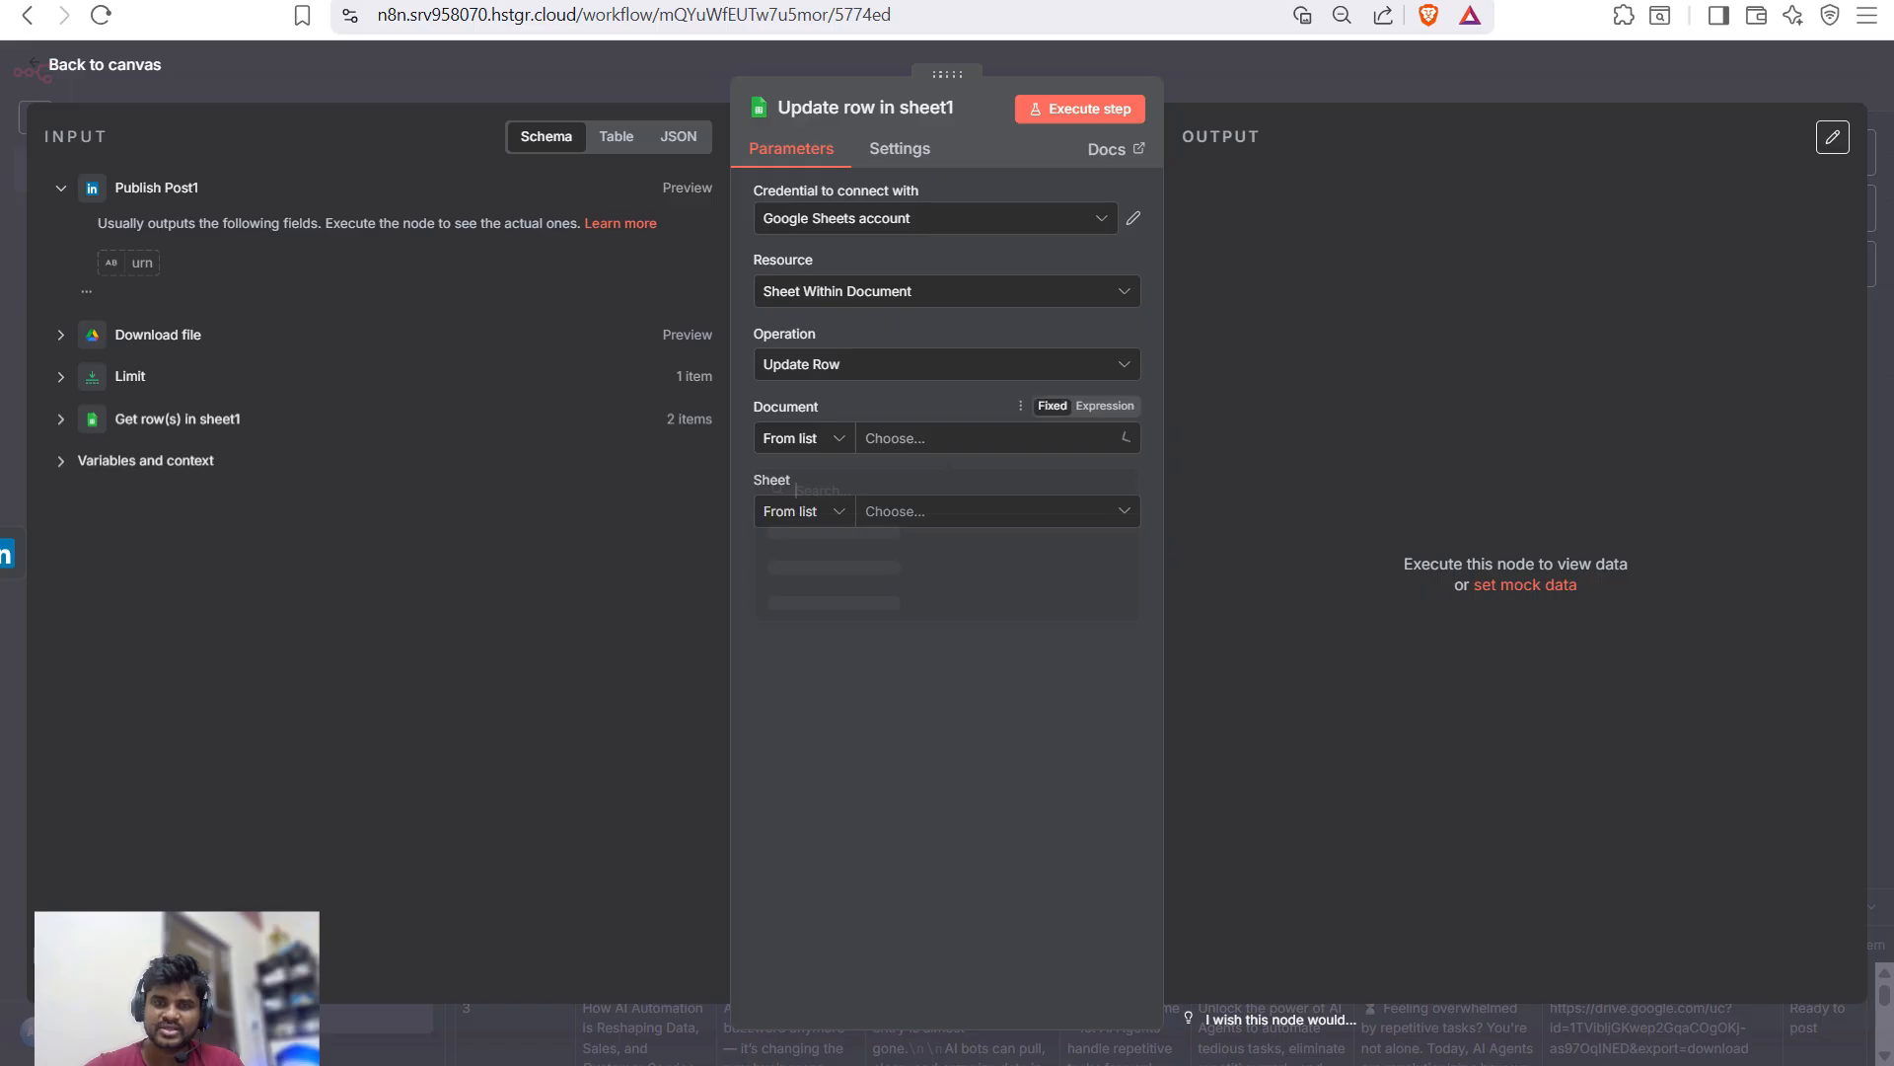
pyautogui.press('Return')
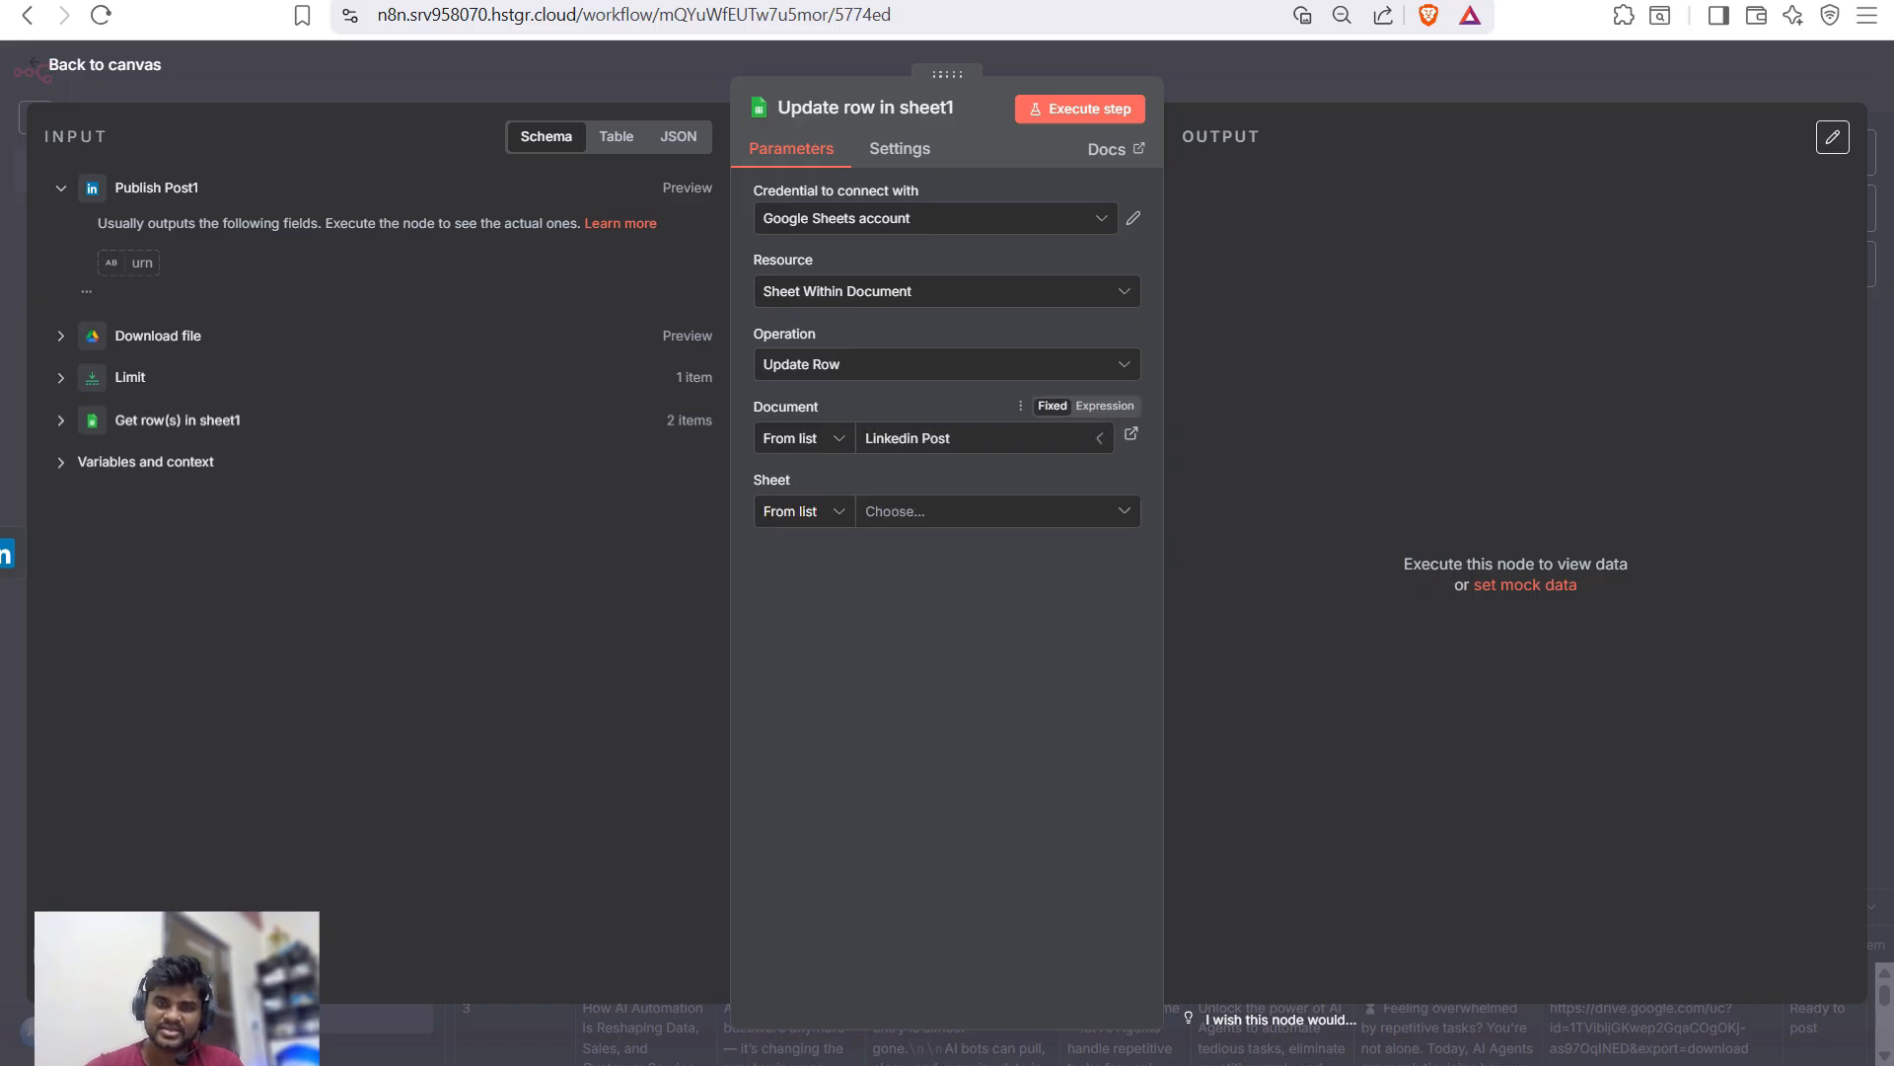
pyautogui.press('Return')
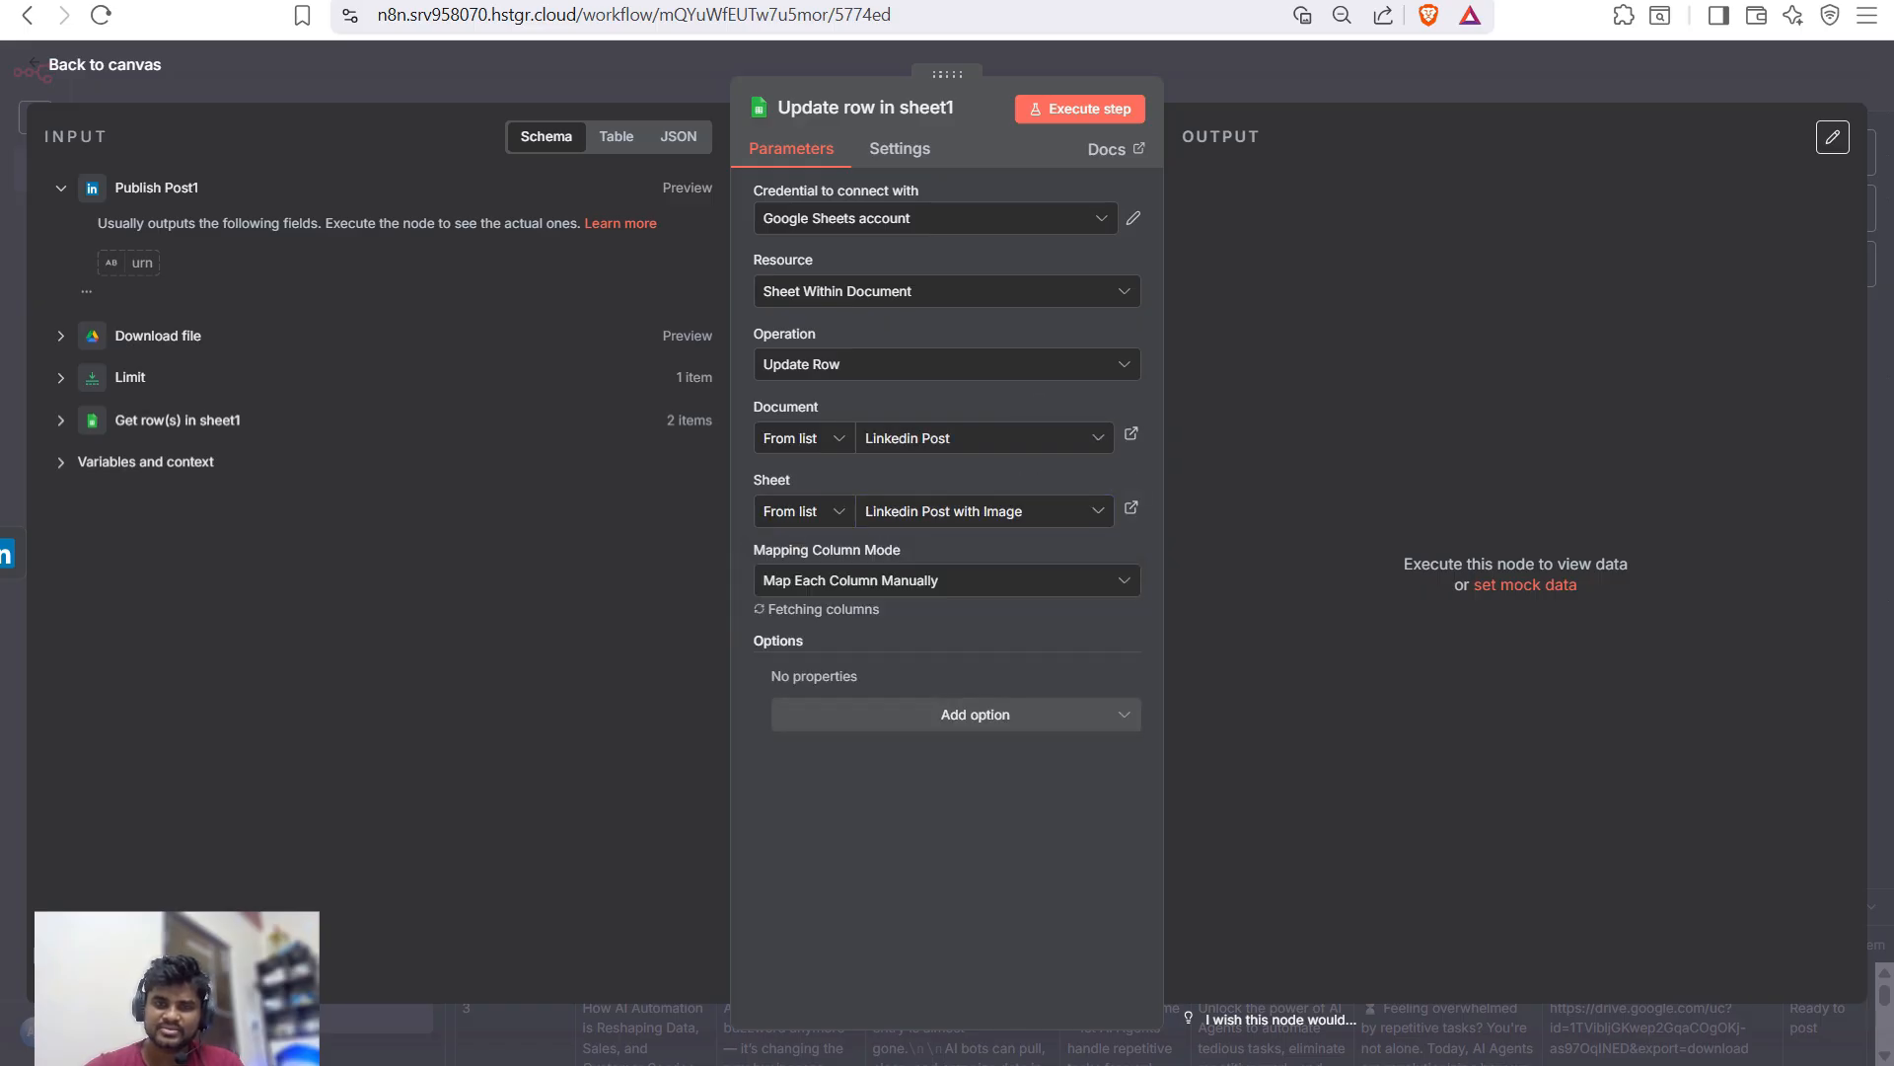
# - Remove the Output idea, Title, Content and image fields, set status to Publish, and match on row_number
pyautogui.scroll(-3, 938, 592)
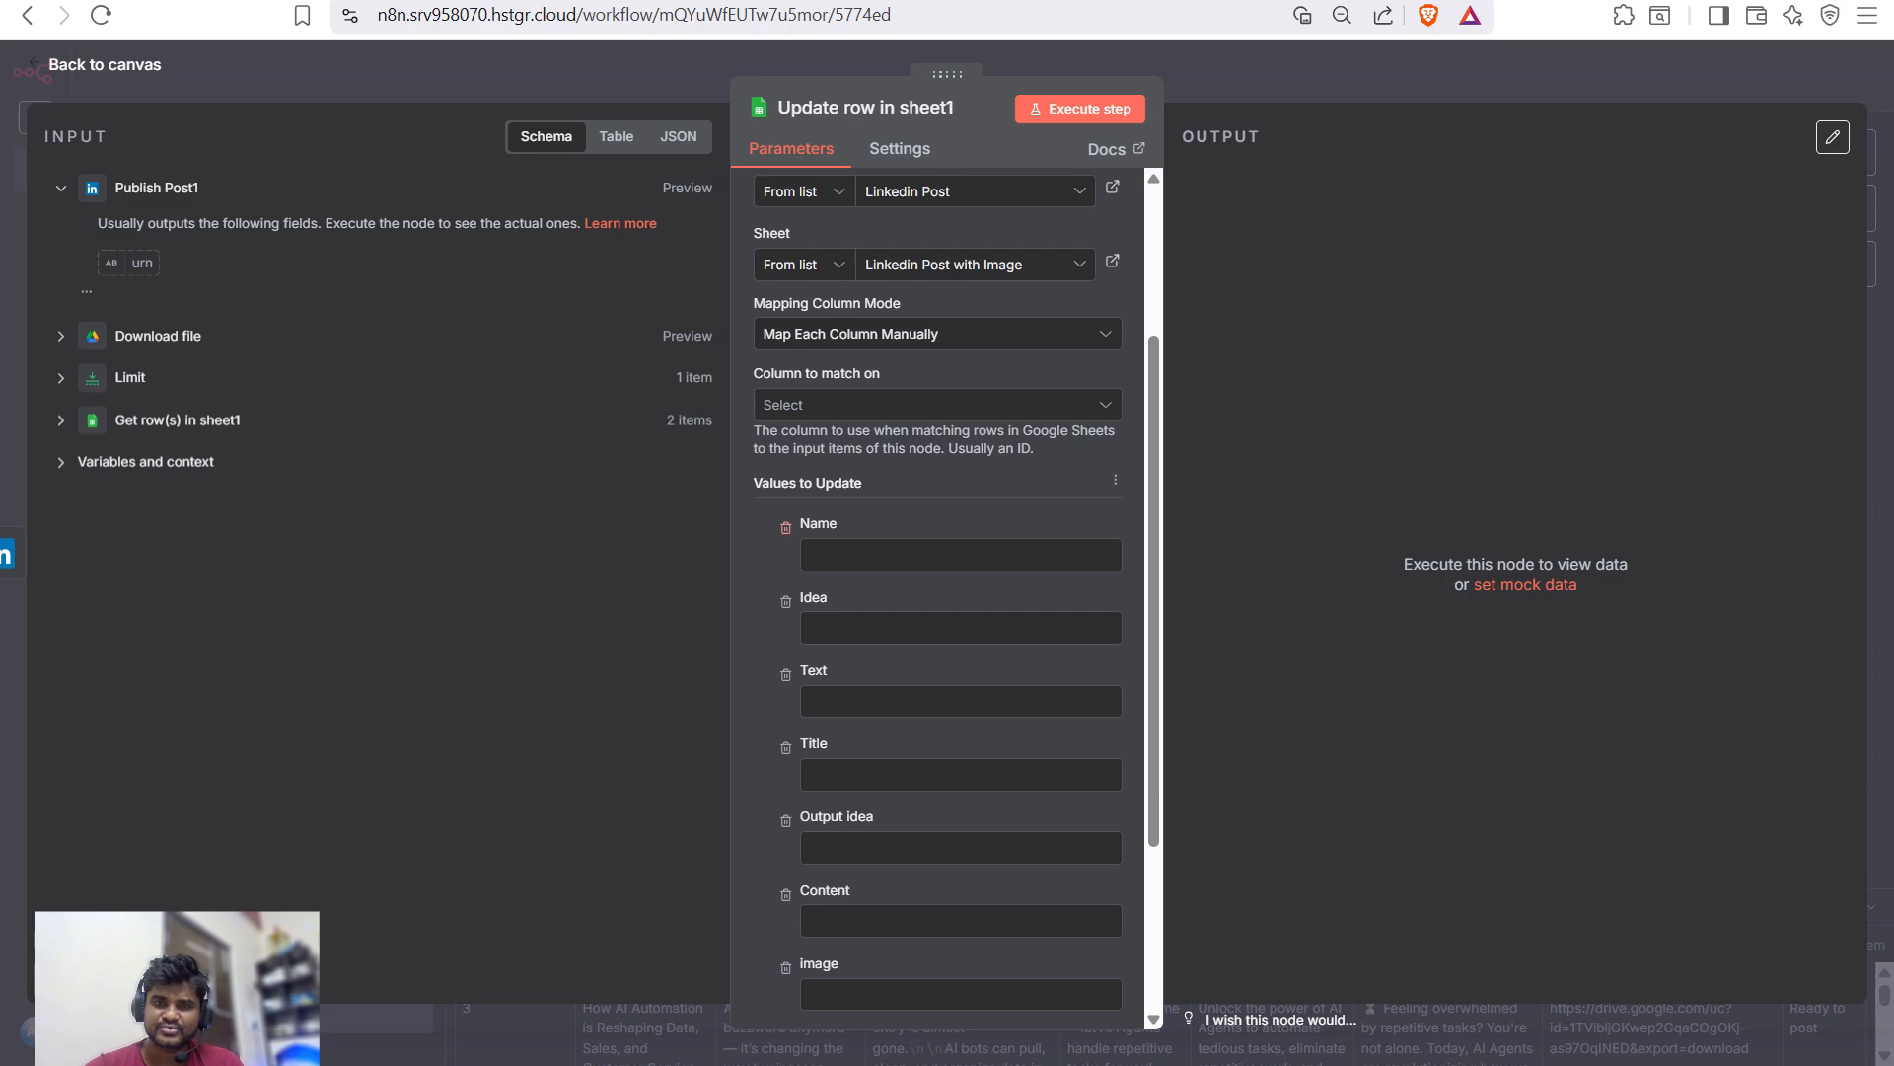
pyautogui.scroll(-2, 937, 690)
pyautogui.scroll(-1, 947, 690)
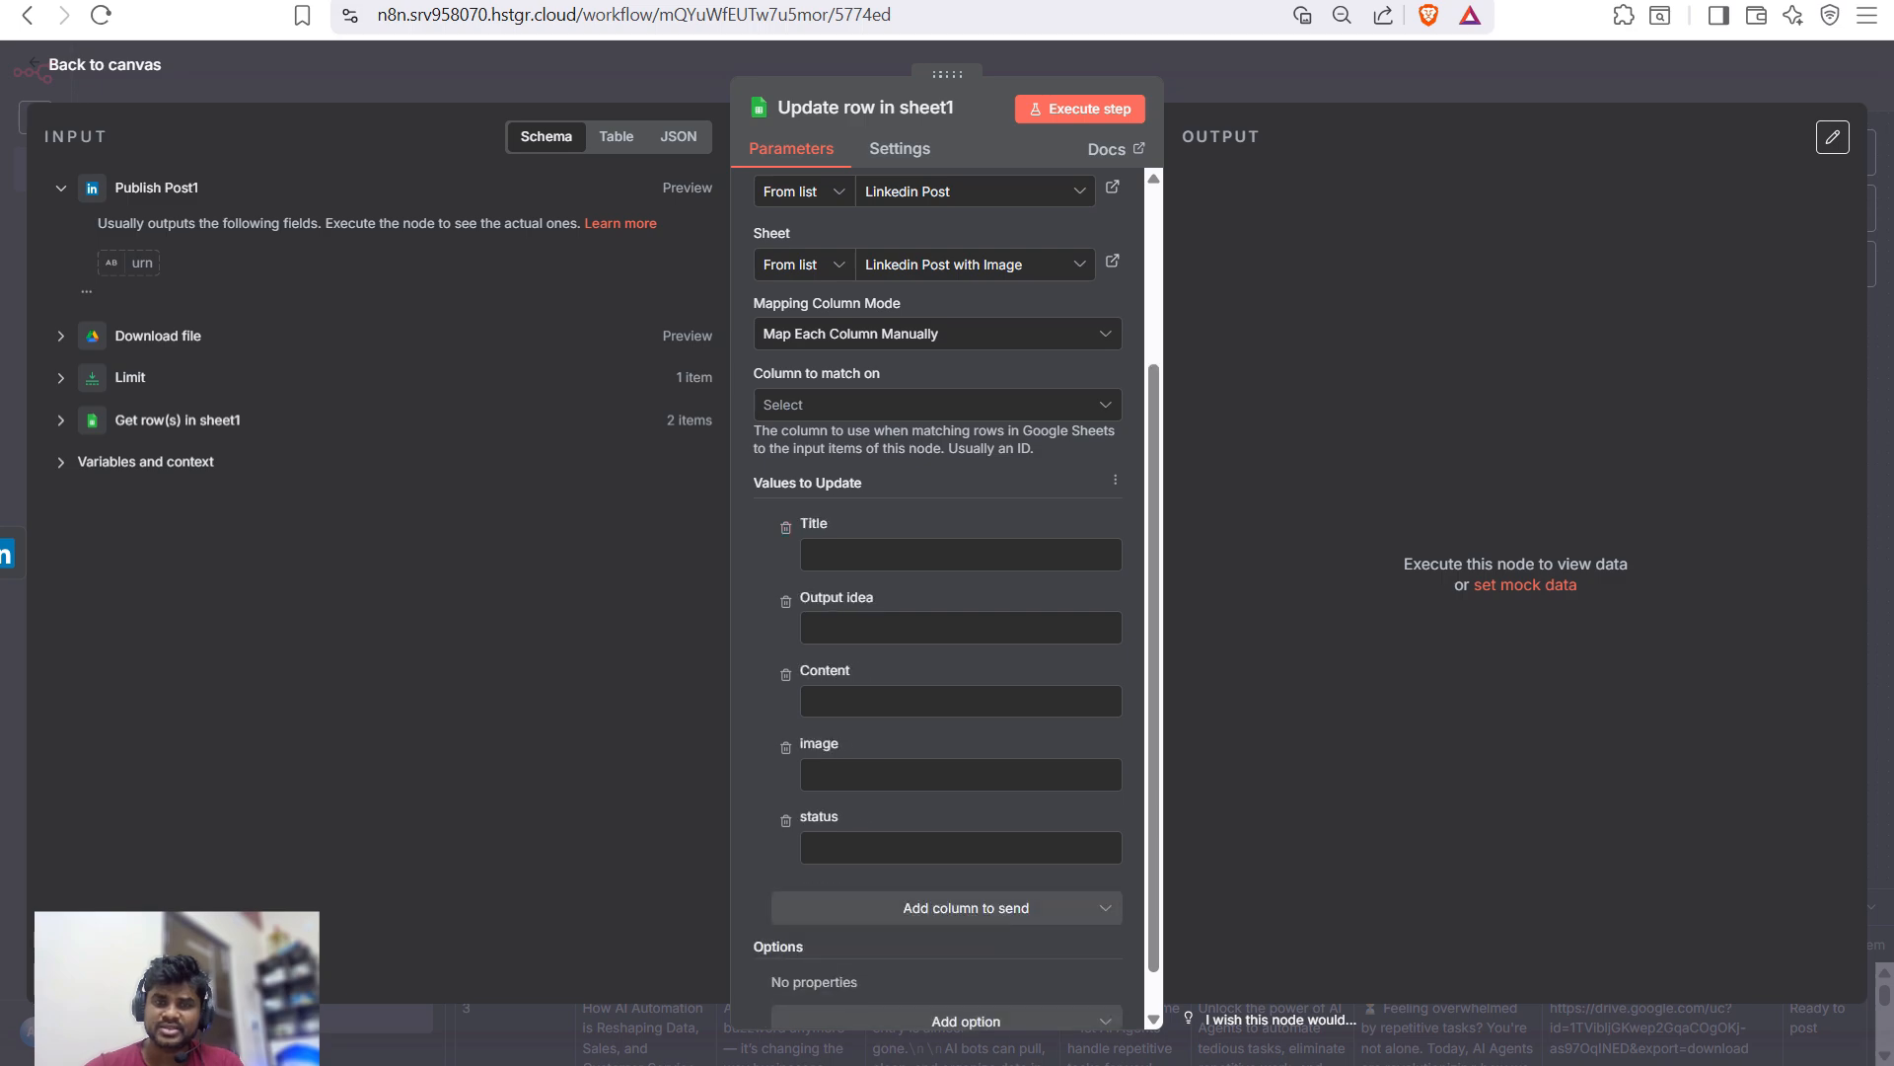
pyautogui.click(785, 601)
pyautogui.click(786, 552)
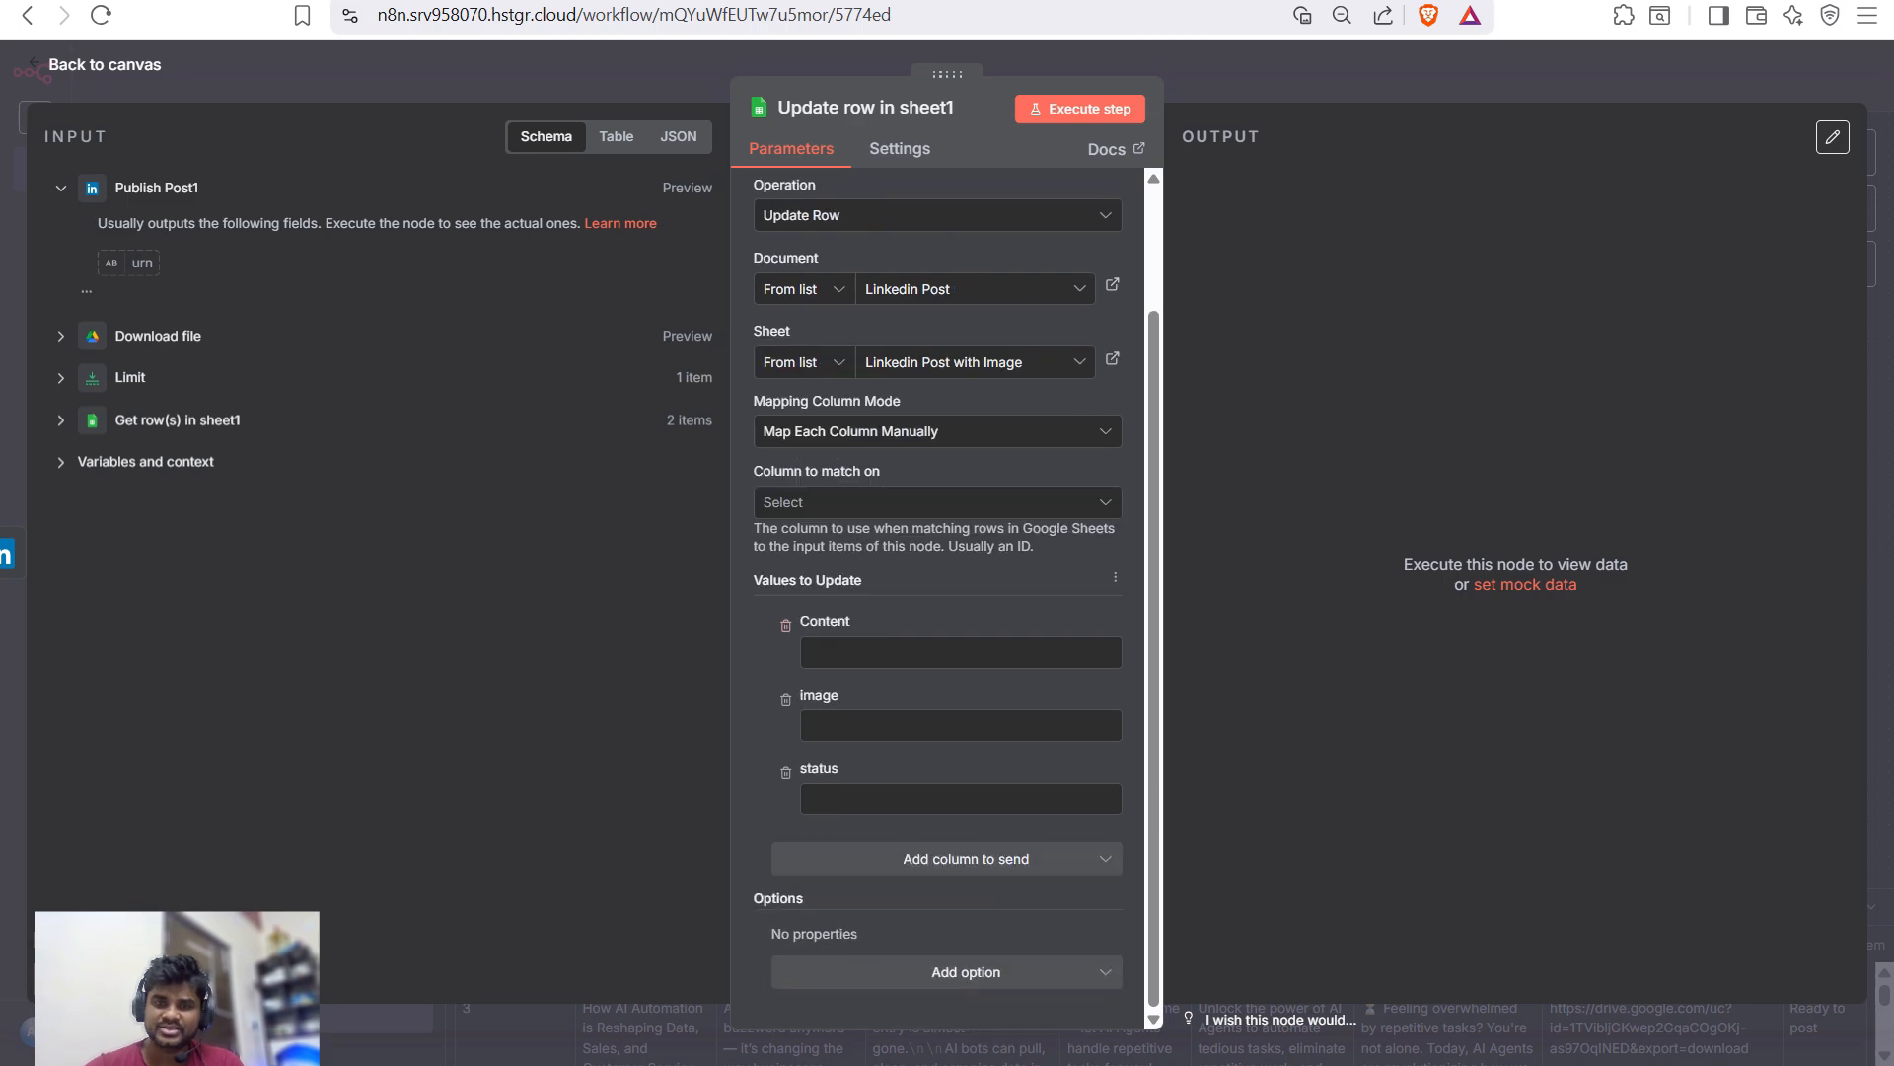
pyautogui.click(785, 626)
pyautogui.click(786, 698)
pyautogui.click(959, 799)
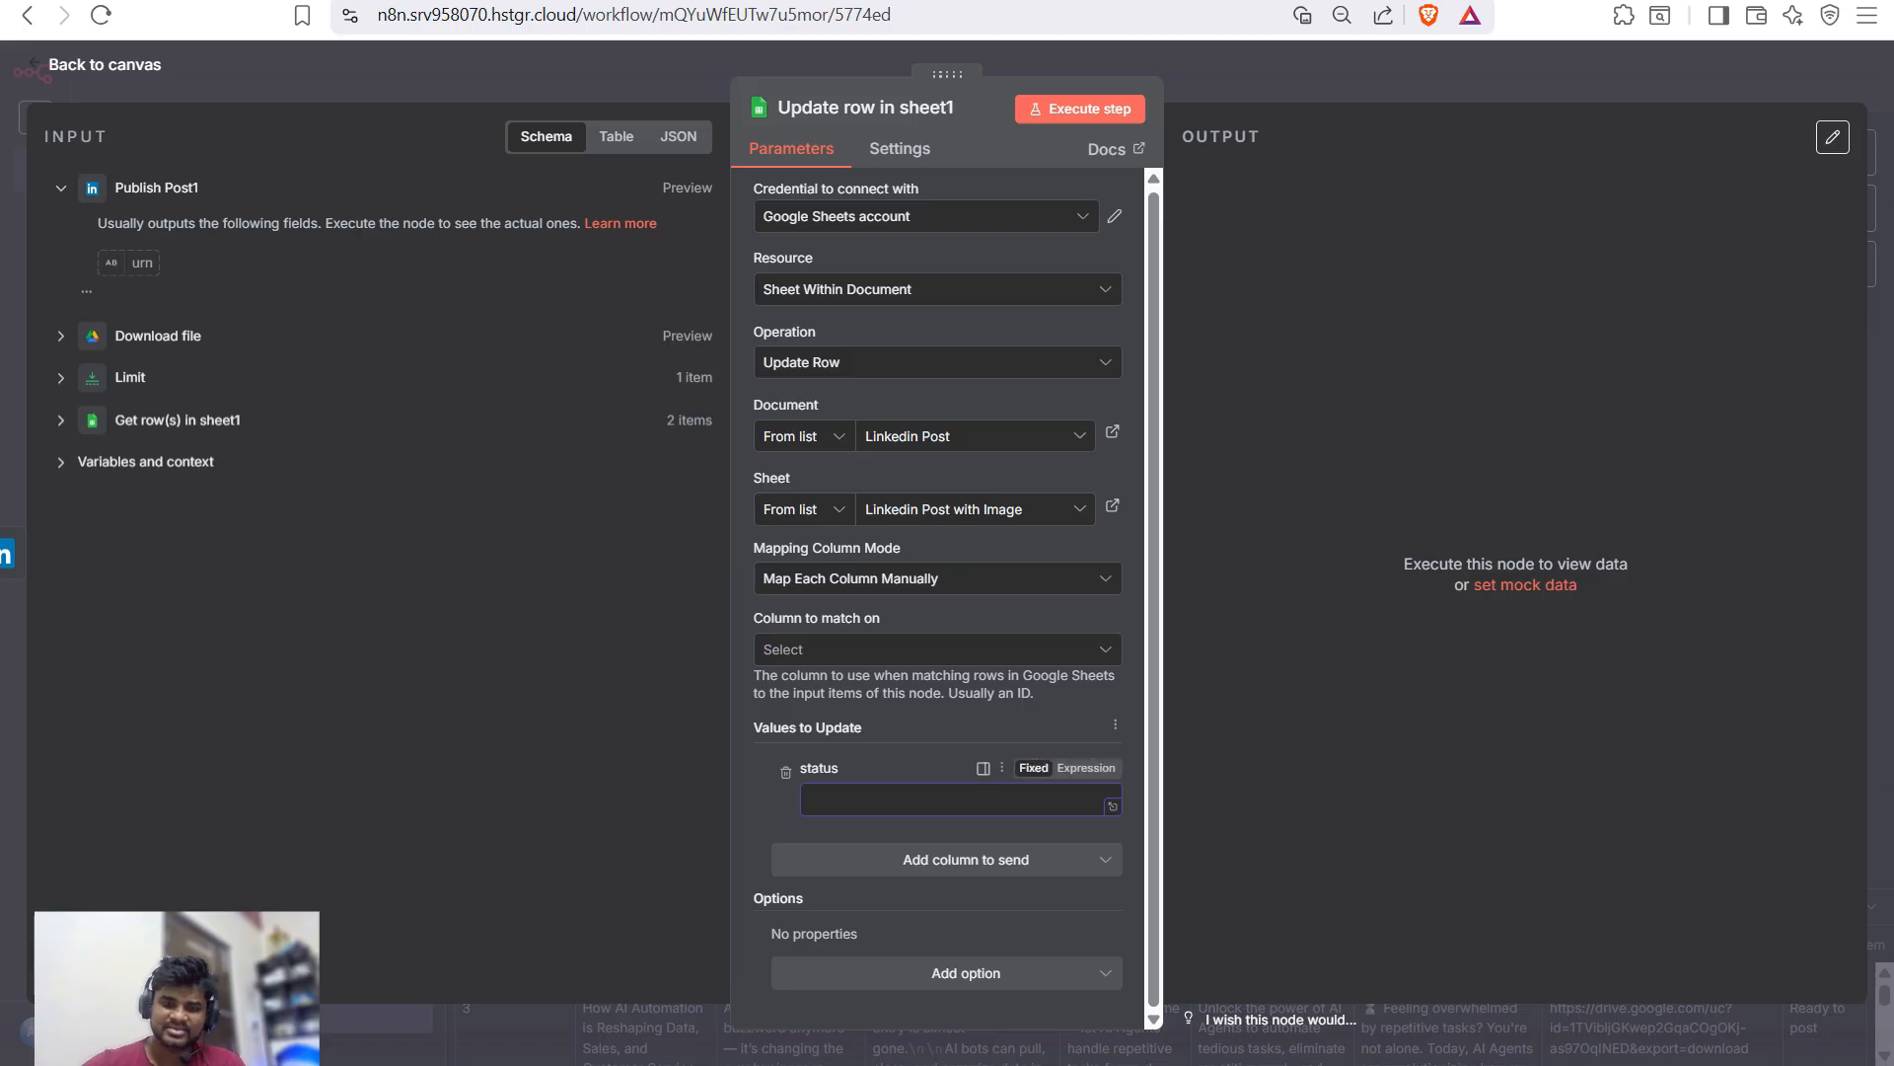
pyautogui.write('Publish')
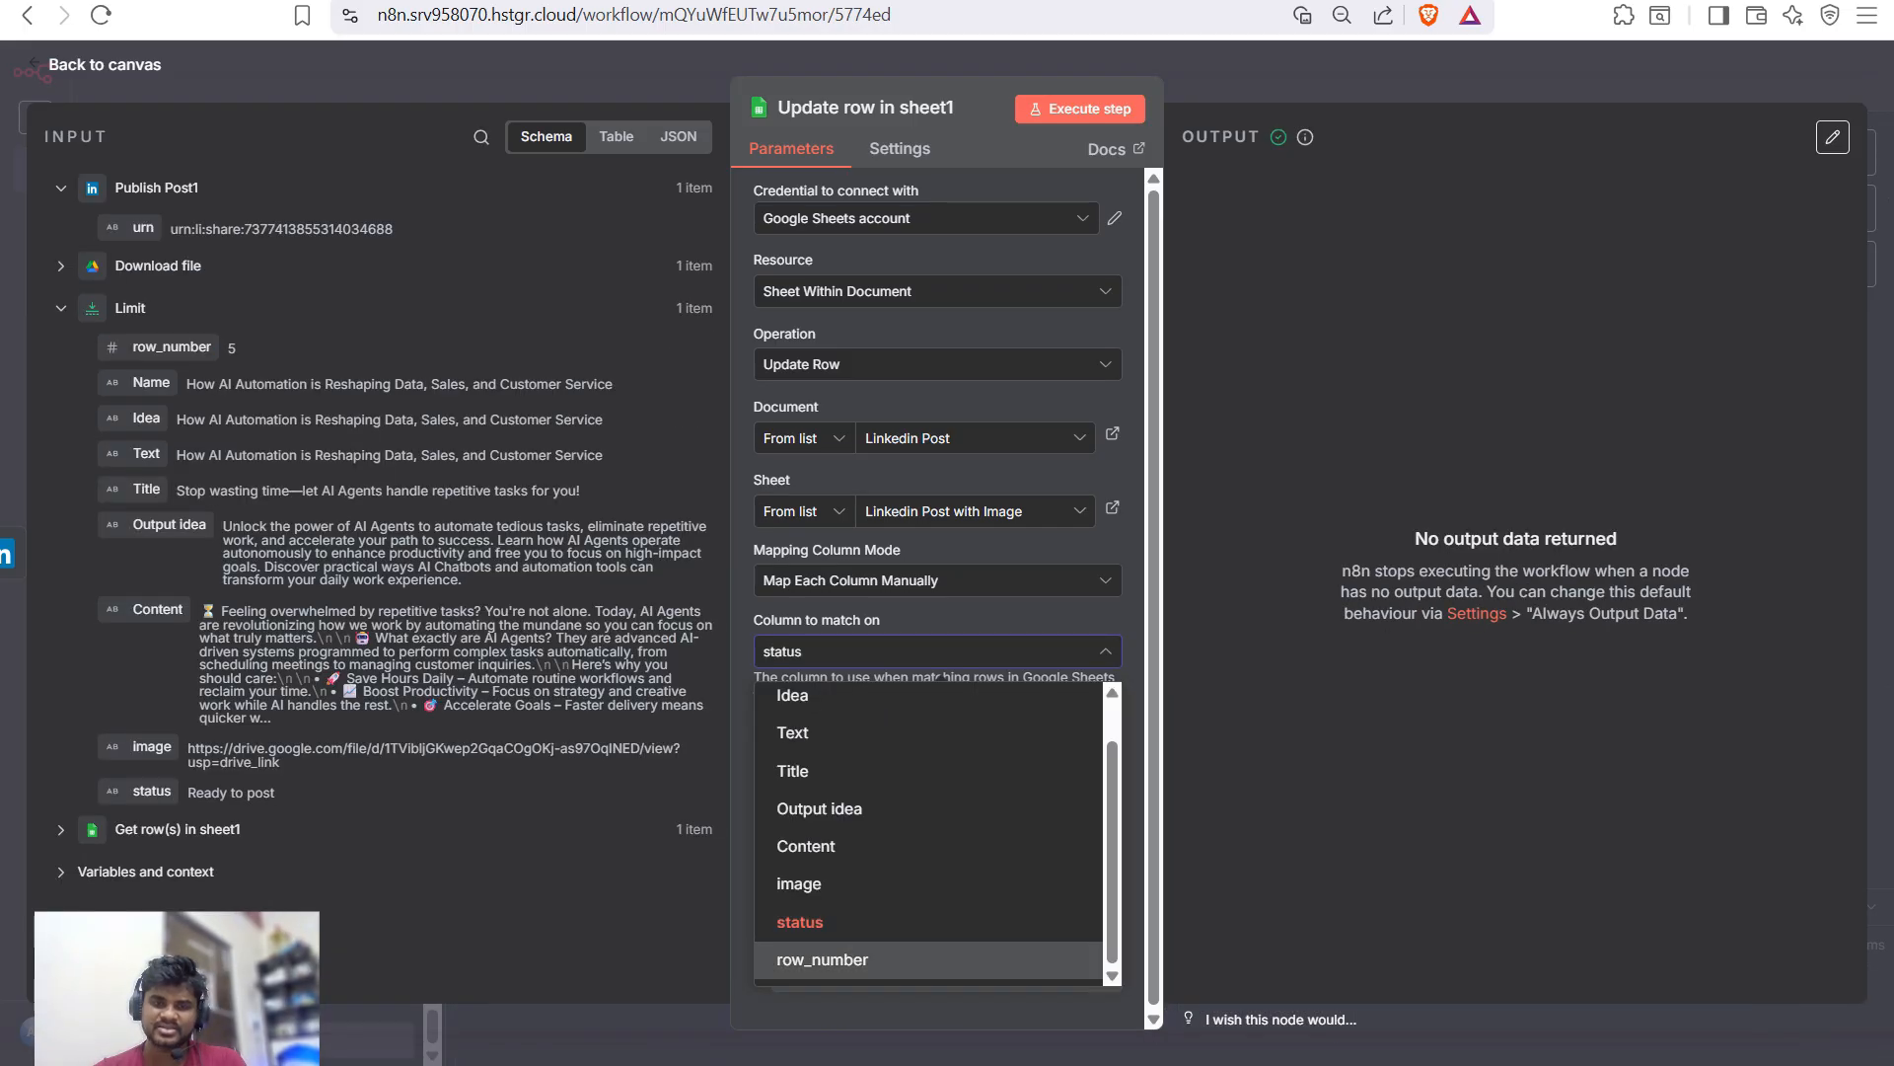
pyautogui.click(822, 959)
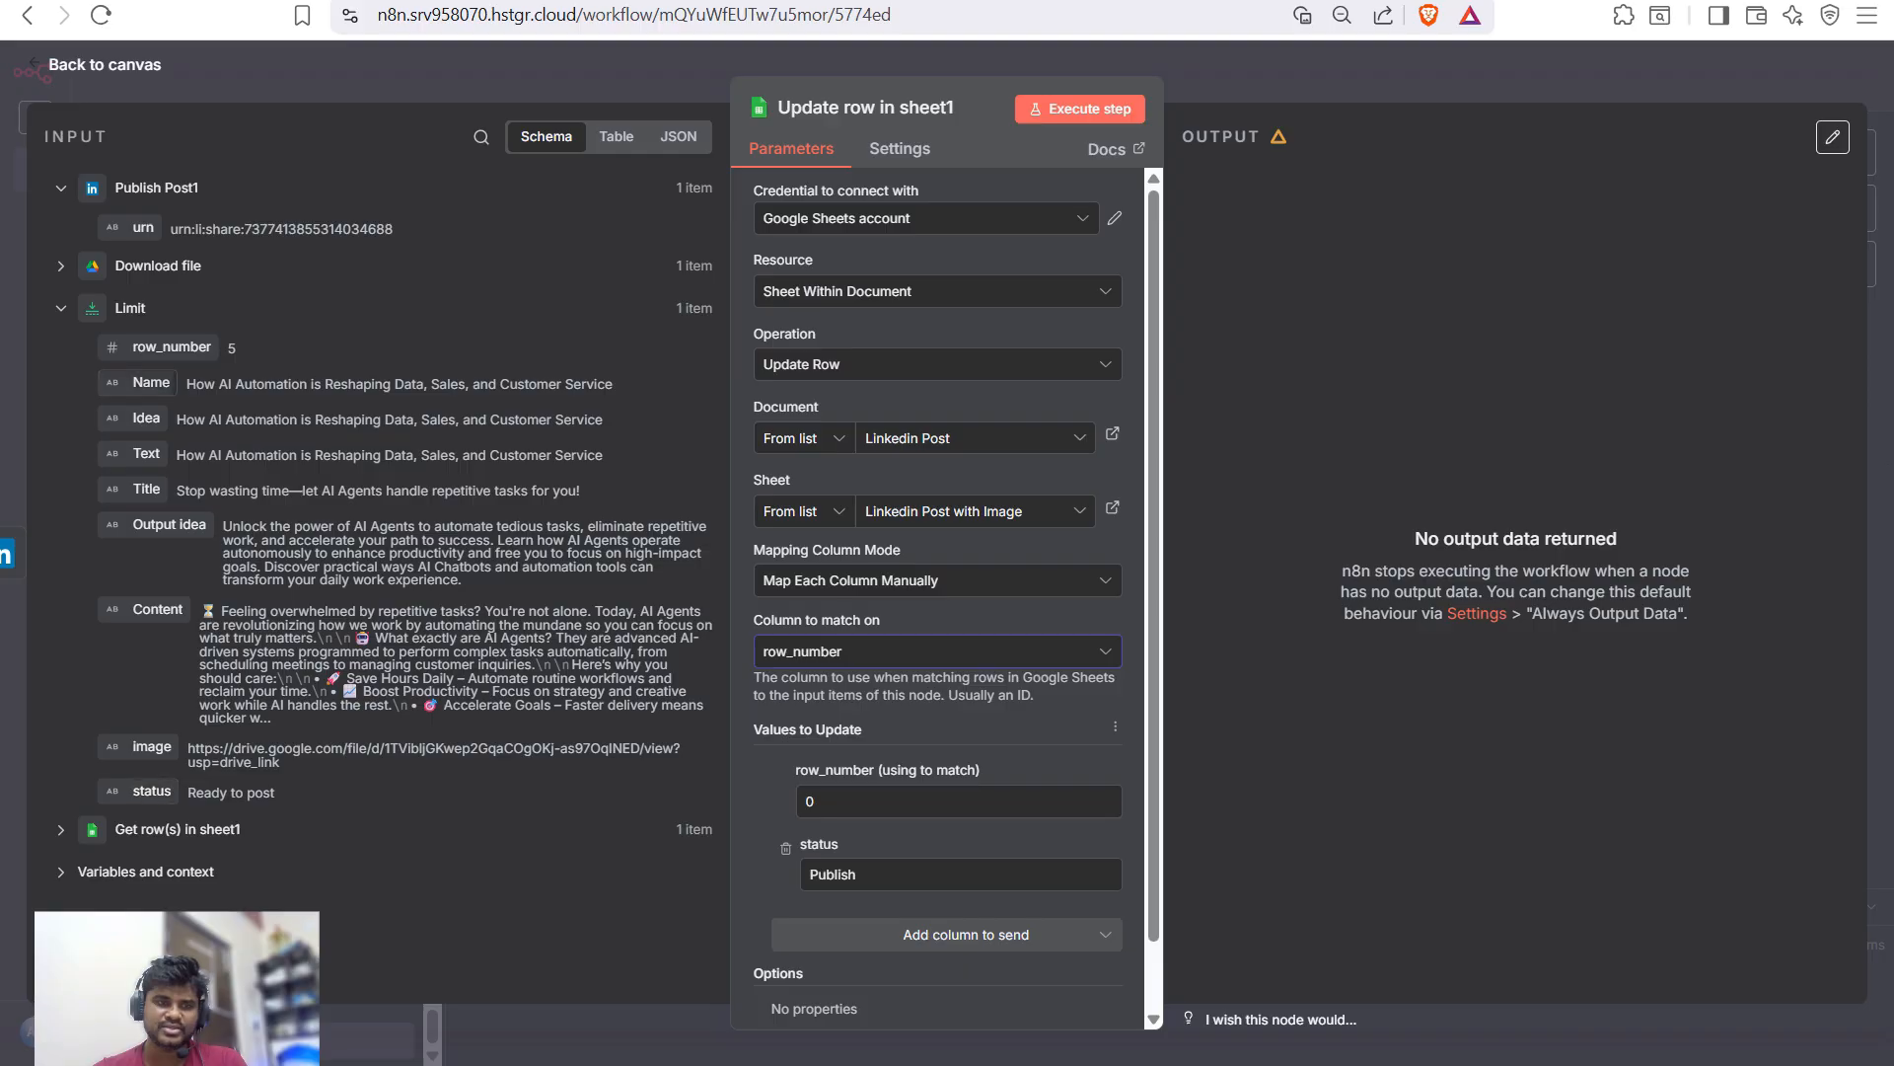
# - Map Limit's row_number into the match field and run the step, confirming the output status Publish
pyautogui.moveTo(158, 346); pyautogui.dragTo(923, 809)
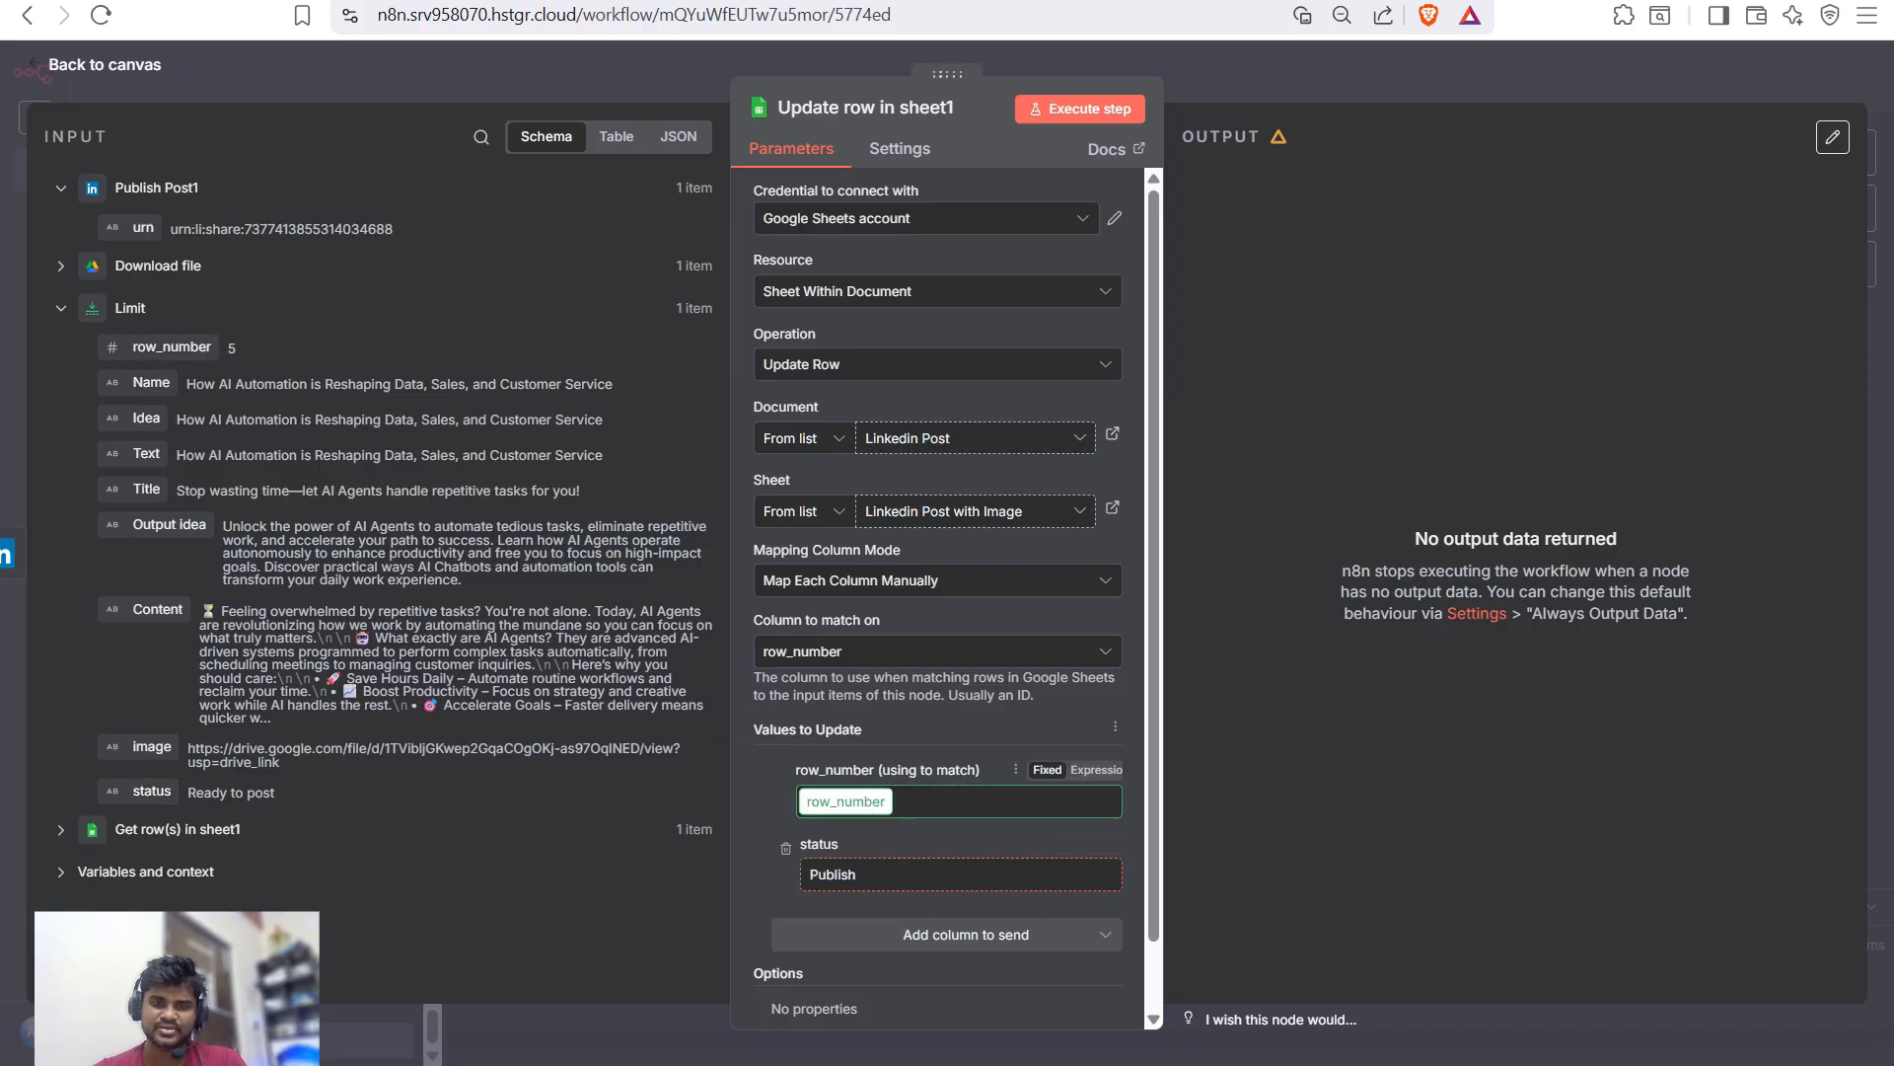
pyautogui.scroll(-2, 937, 592)
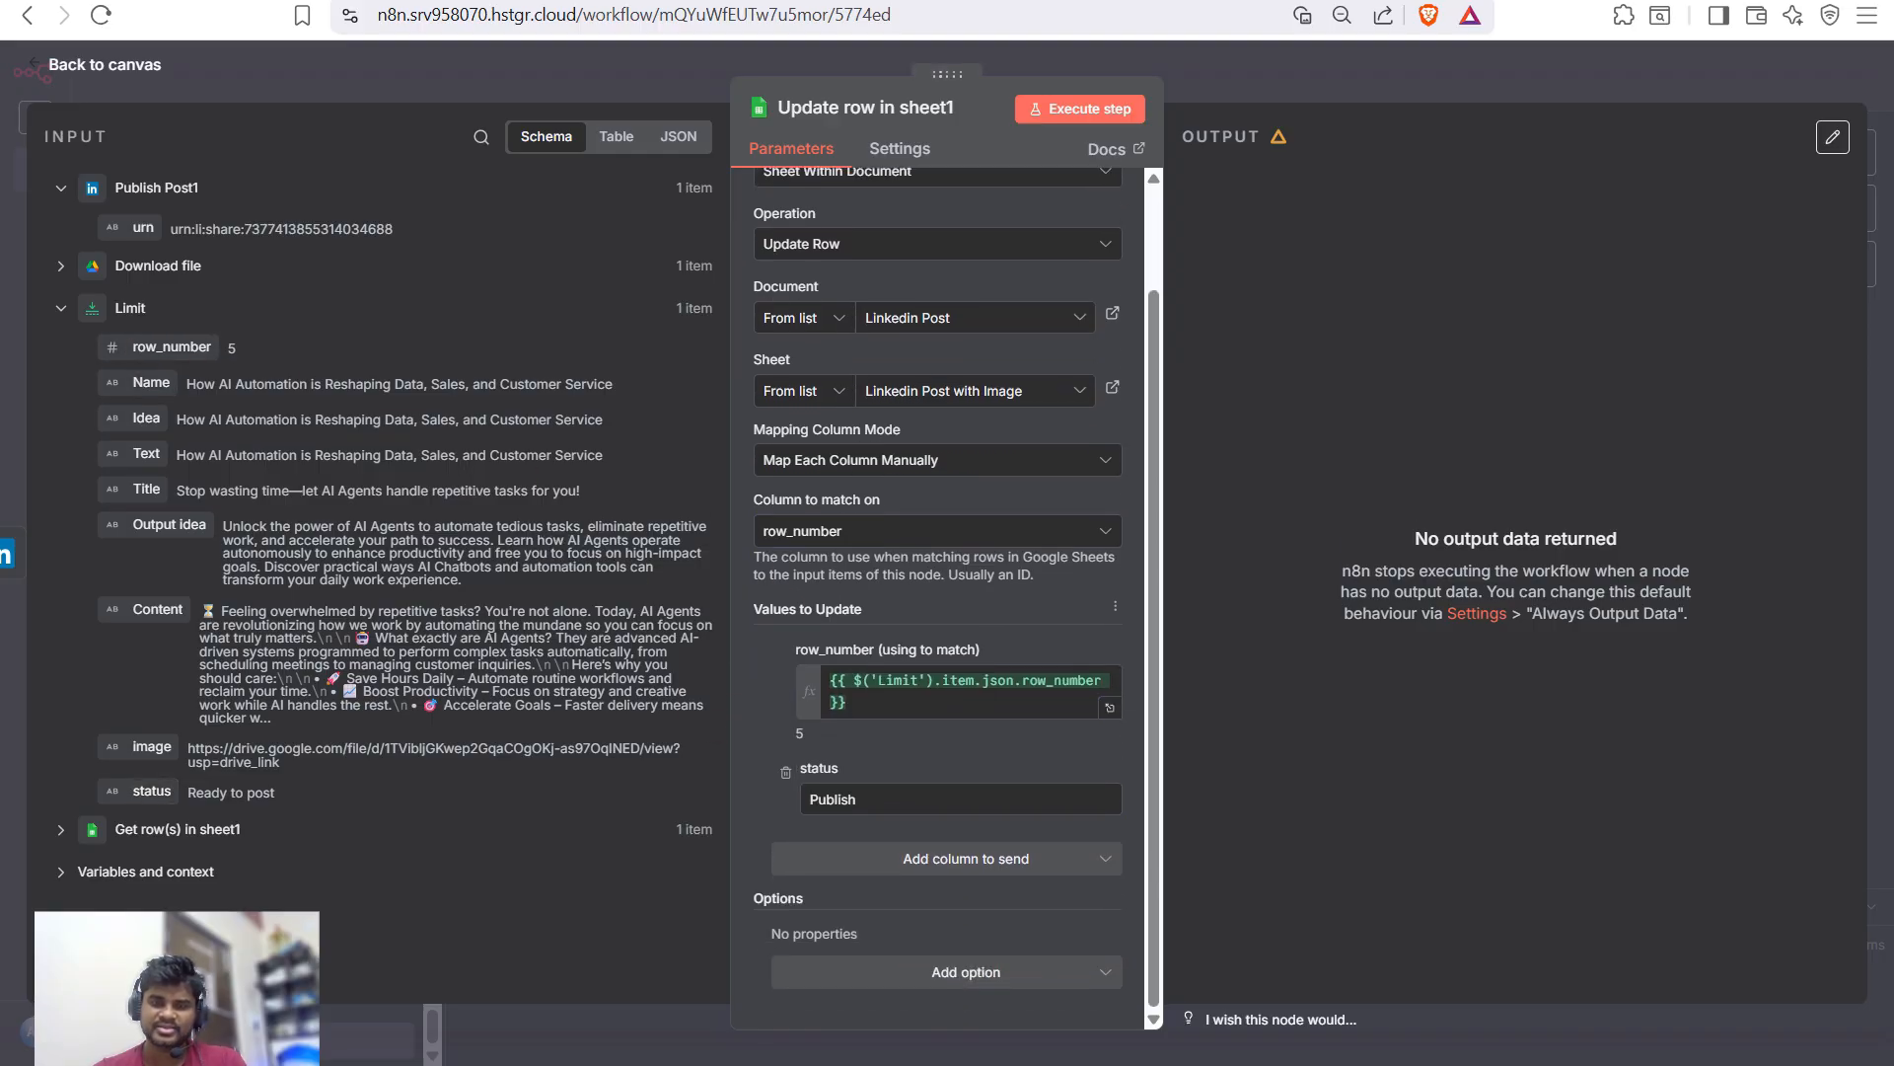
pyautogui.click(1081, 108)
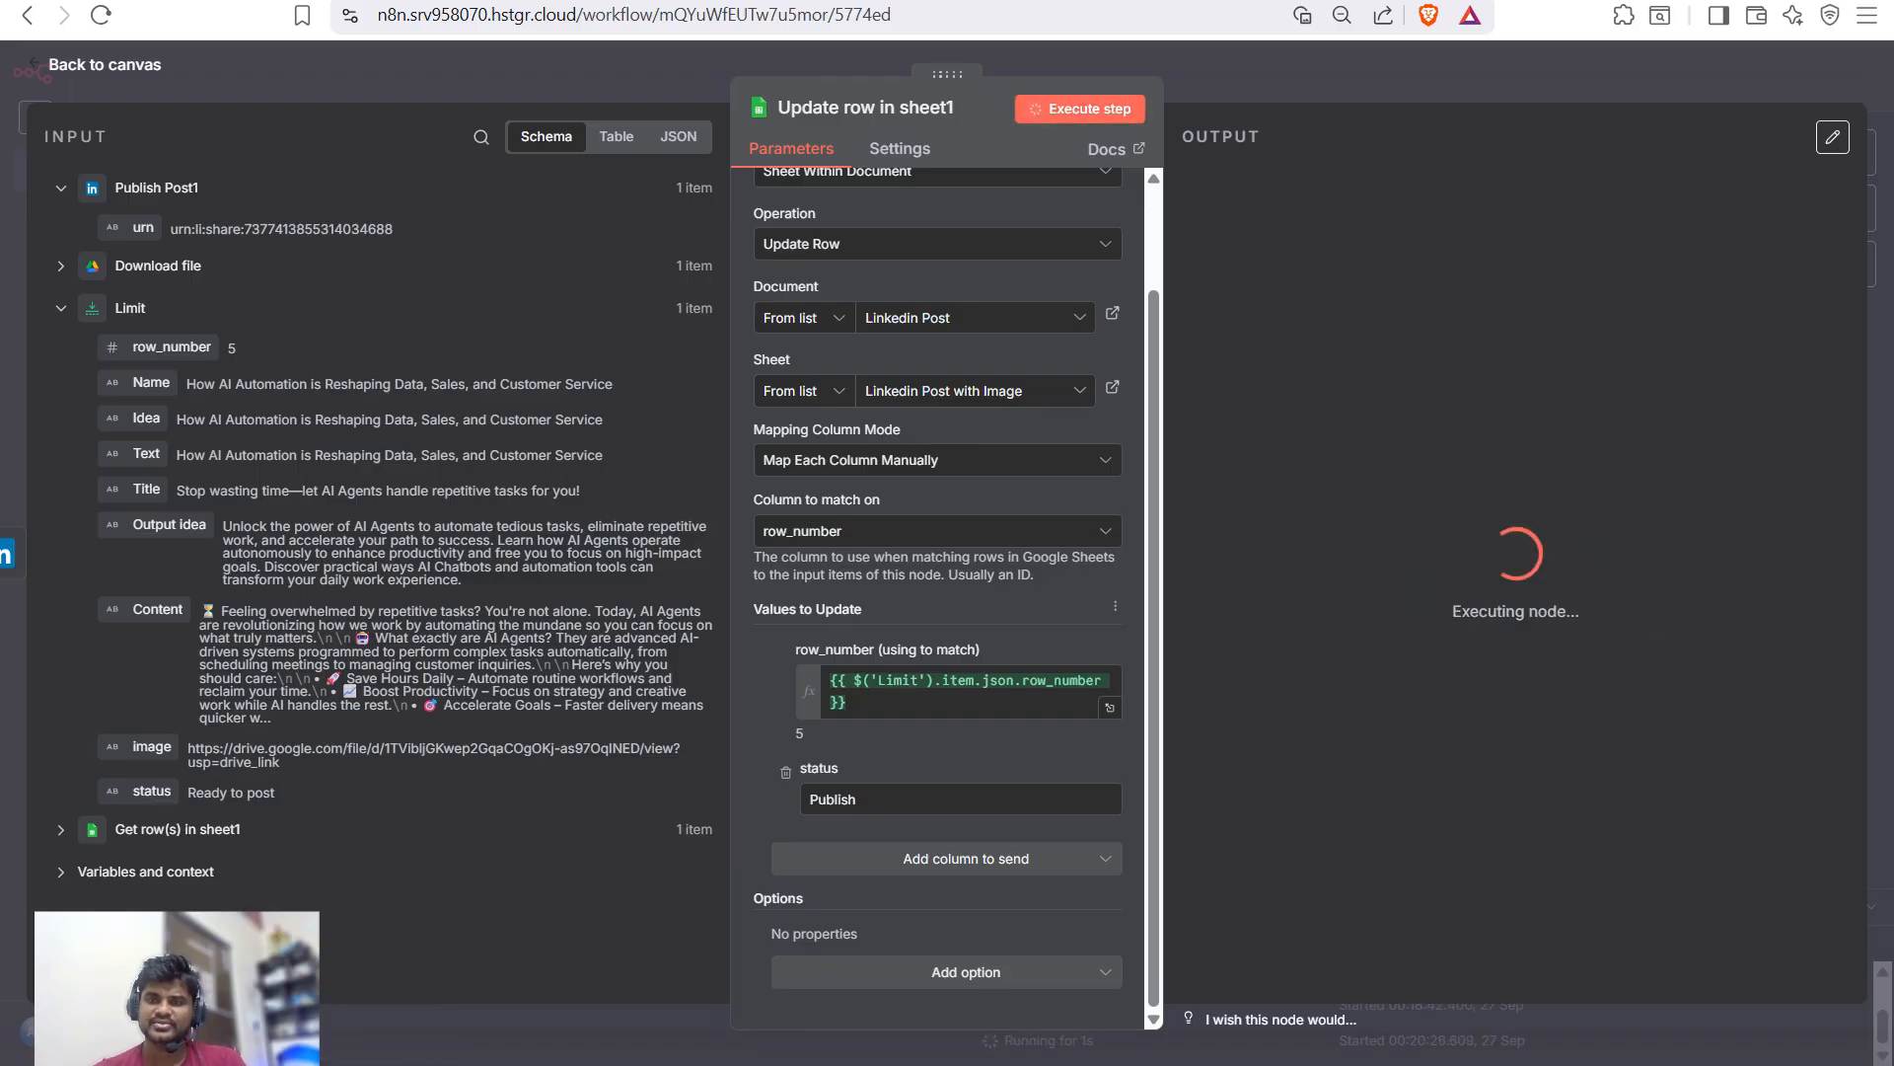
pyautogui.moveTo(1241, 221); pyautogui.dragTo(1346, 222)
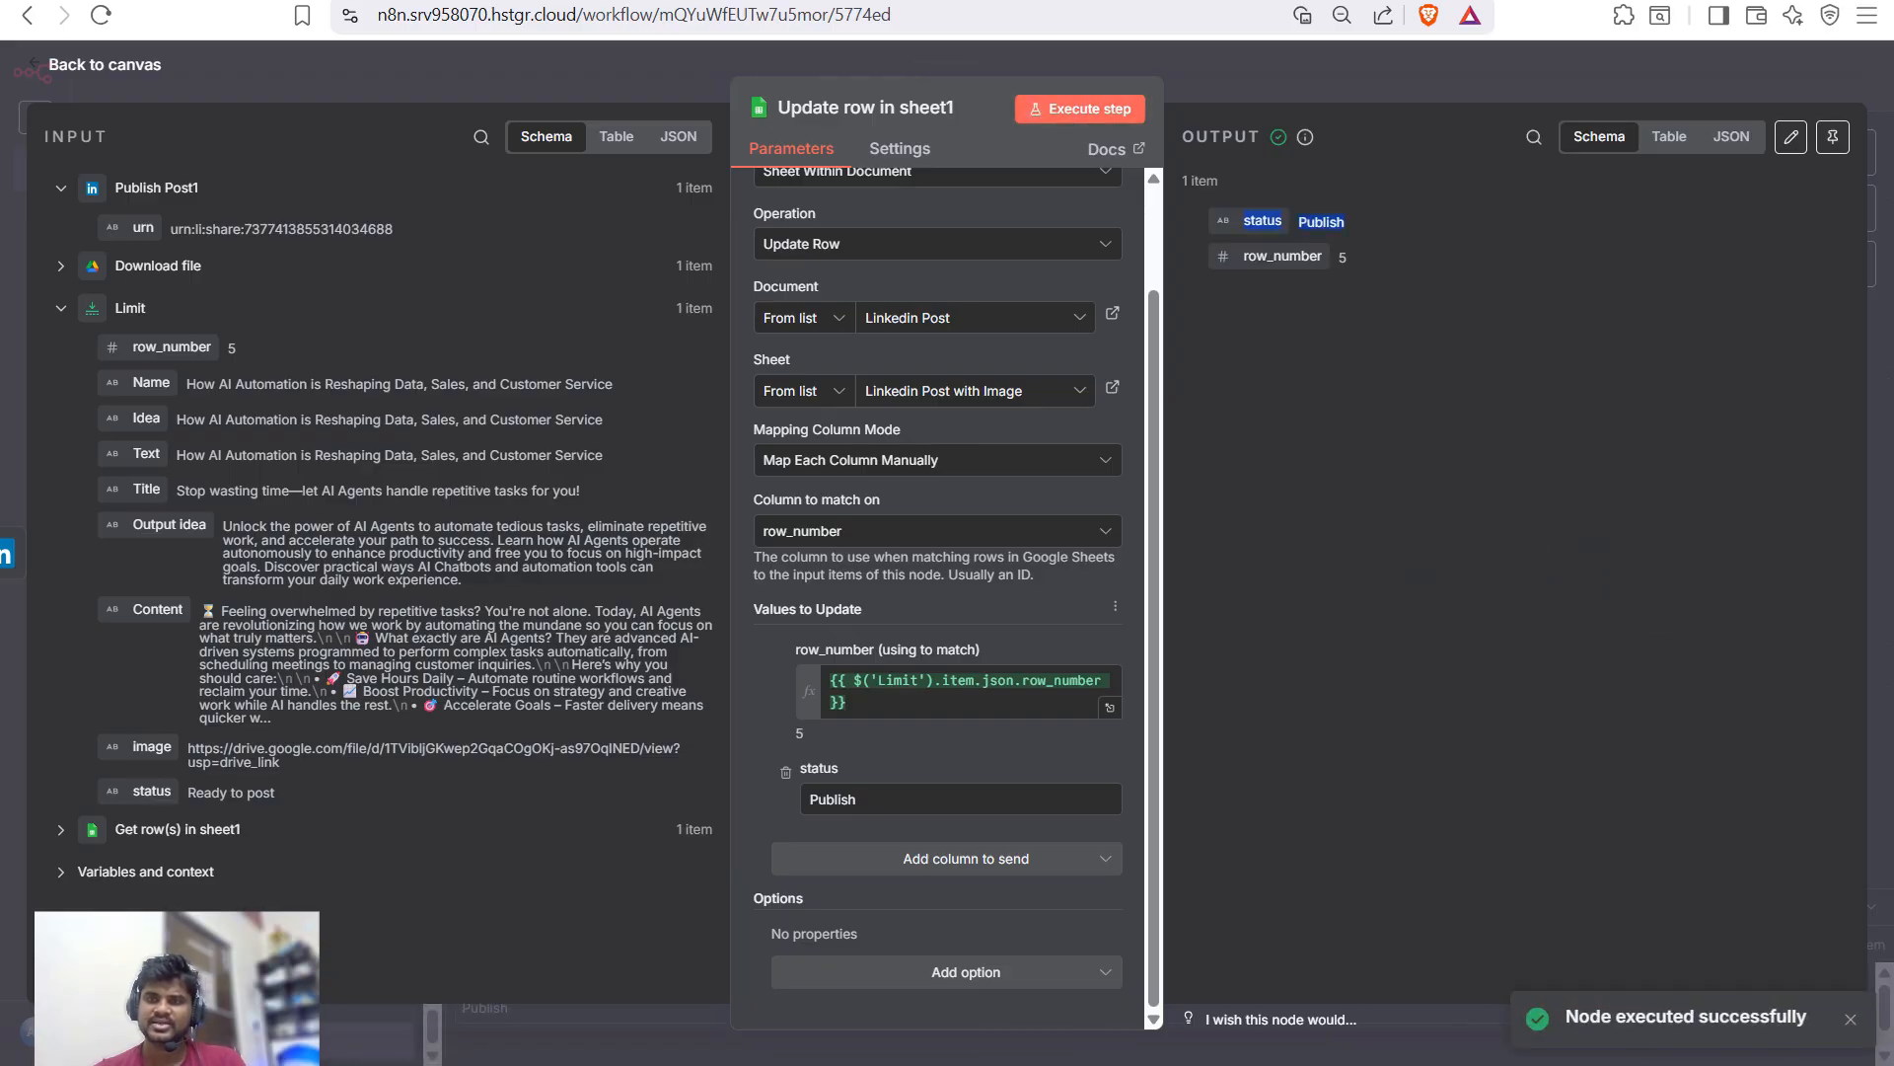
pyautogui.click(1346, 222)
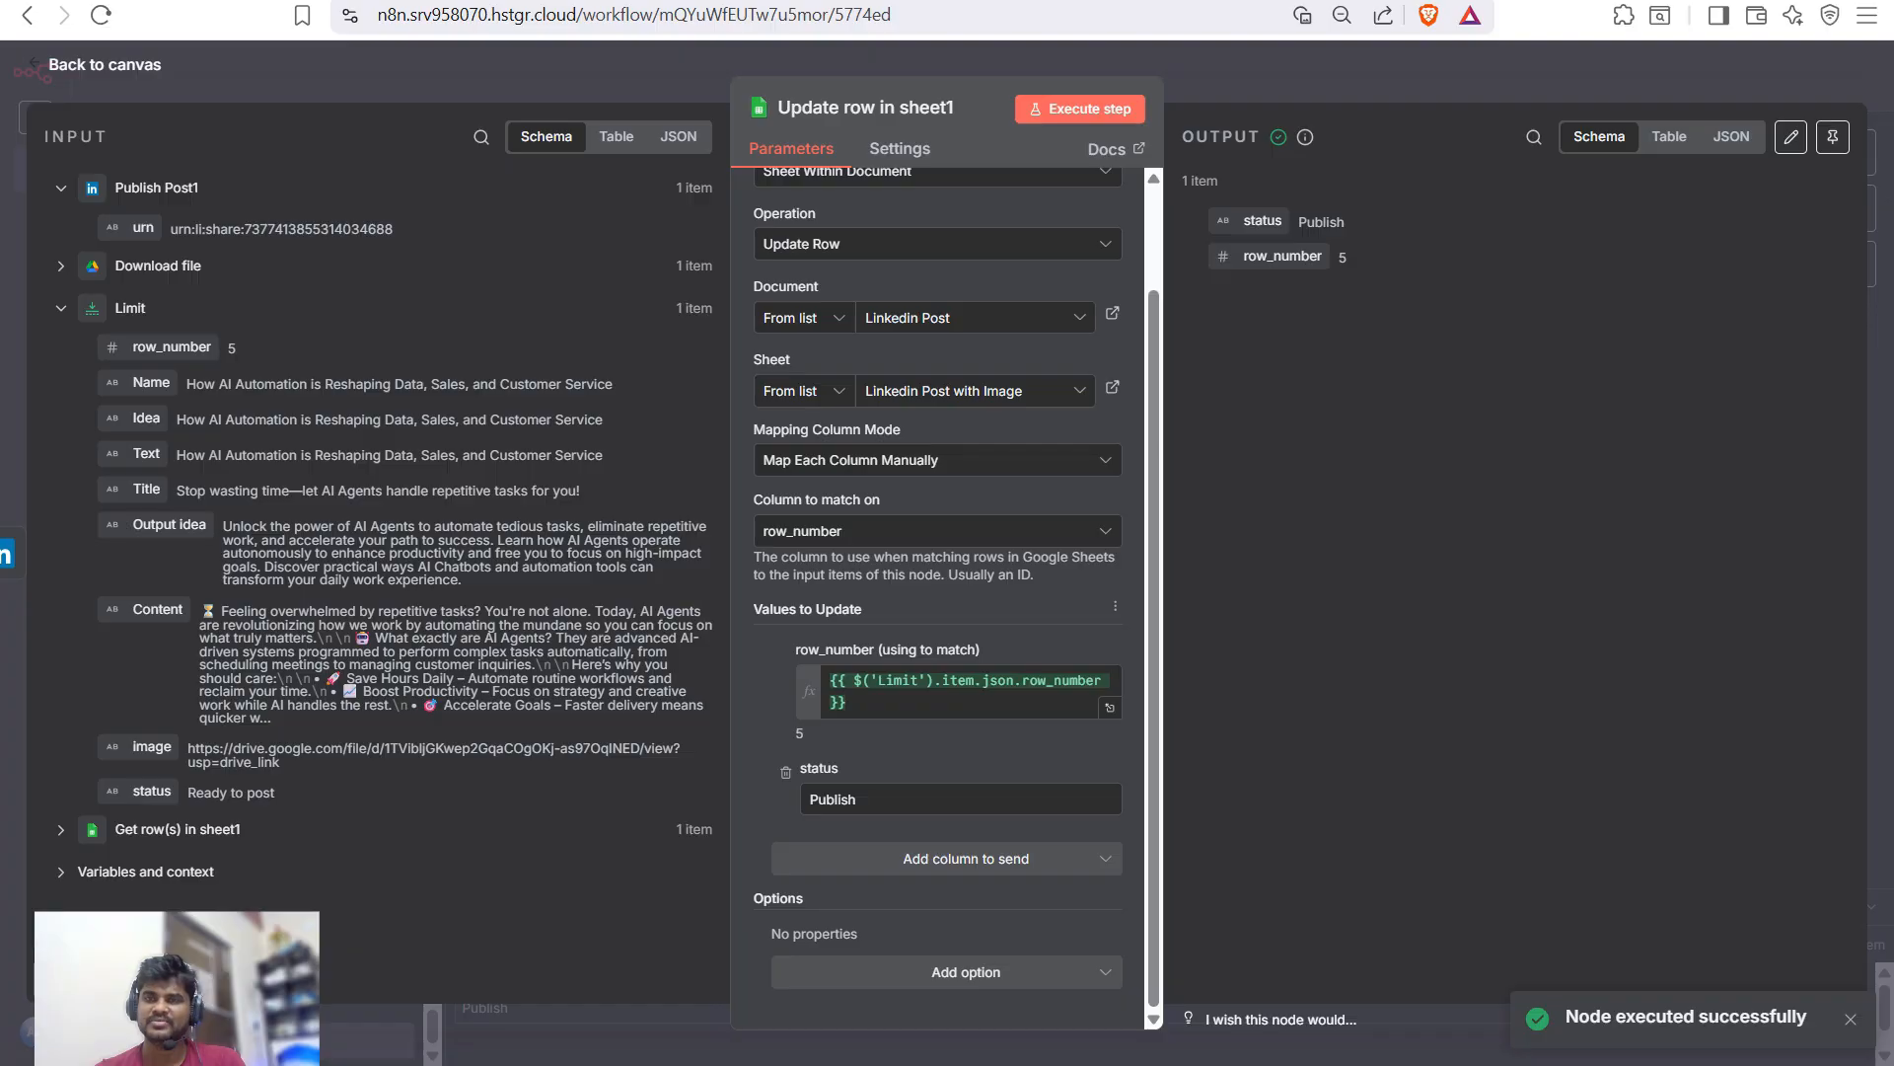
pyautogui.hotkey('ctrl', 'Tab')
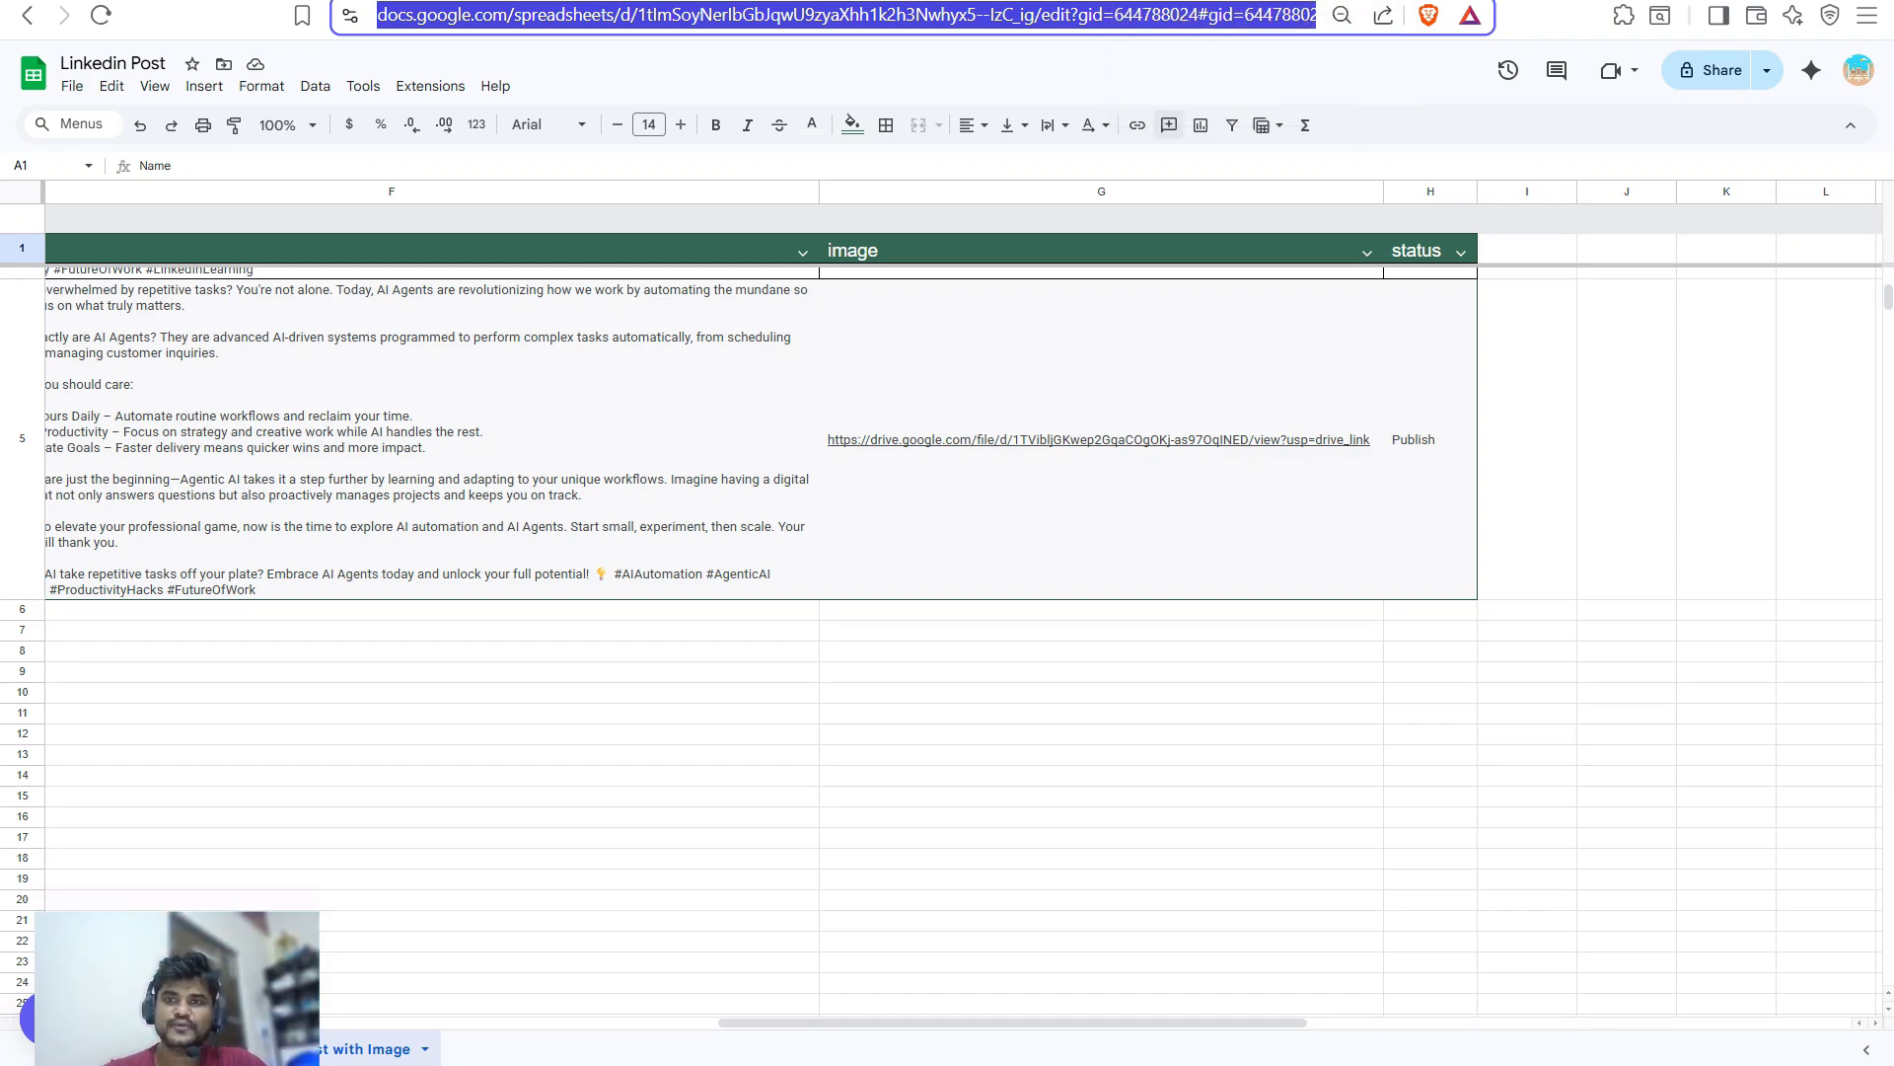
# - Confirm row 5 reads Publish in the sheet, then move on to the LinkedIn activity page
pyautogui.hotkey('ctrl', 'Tab')
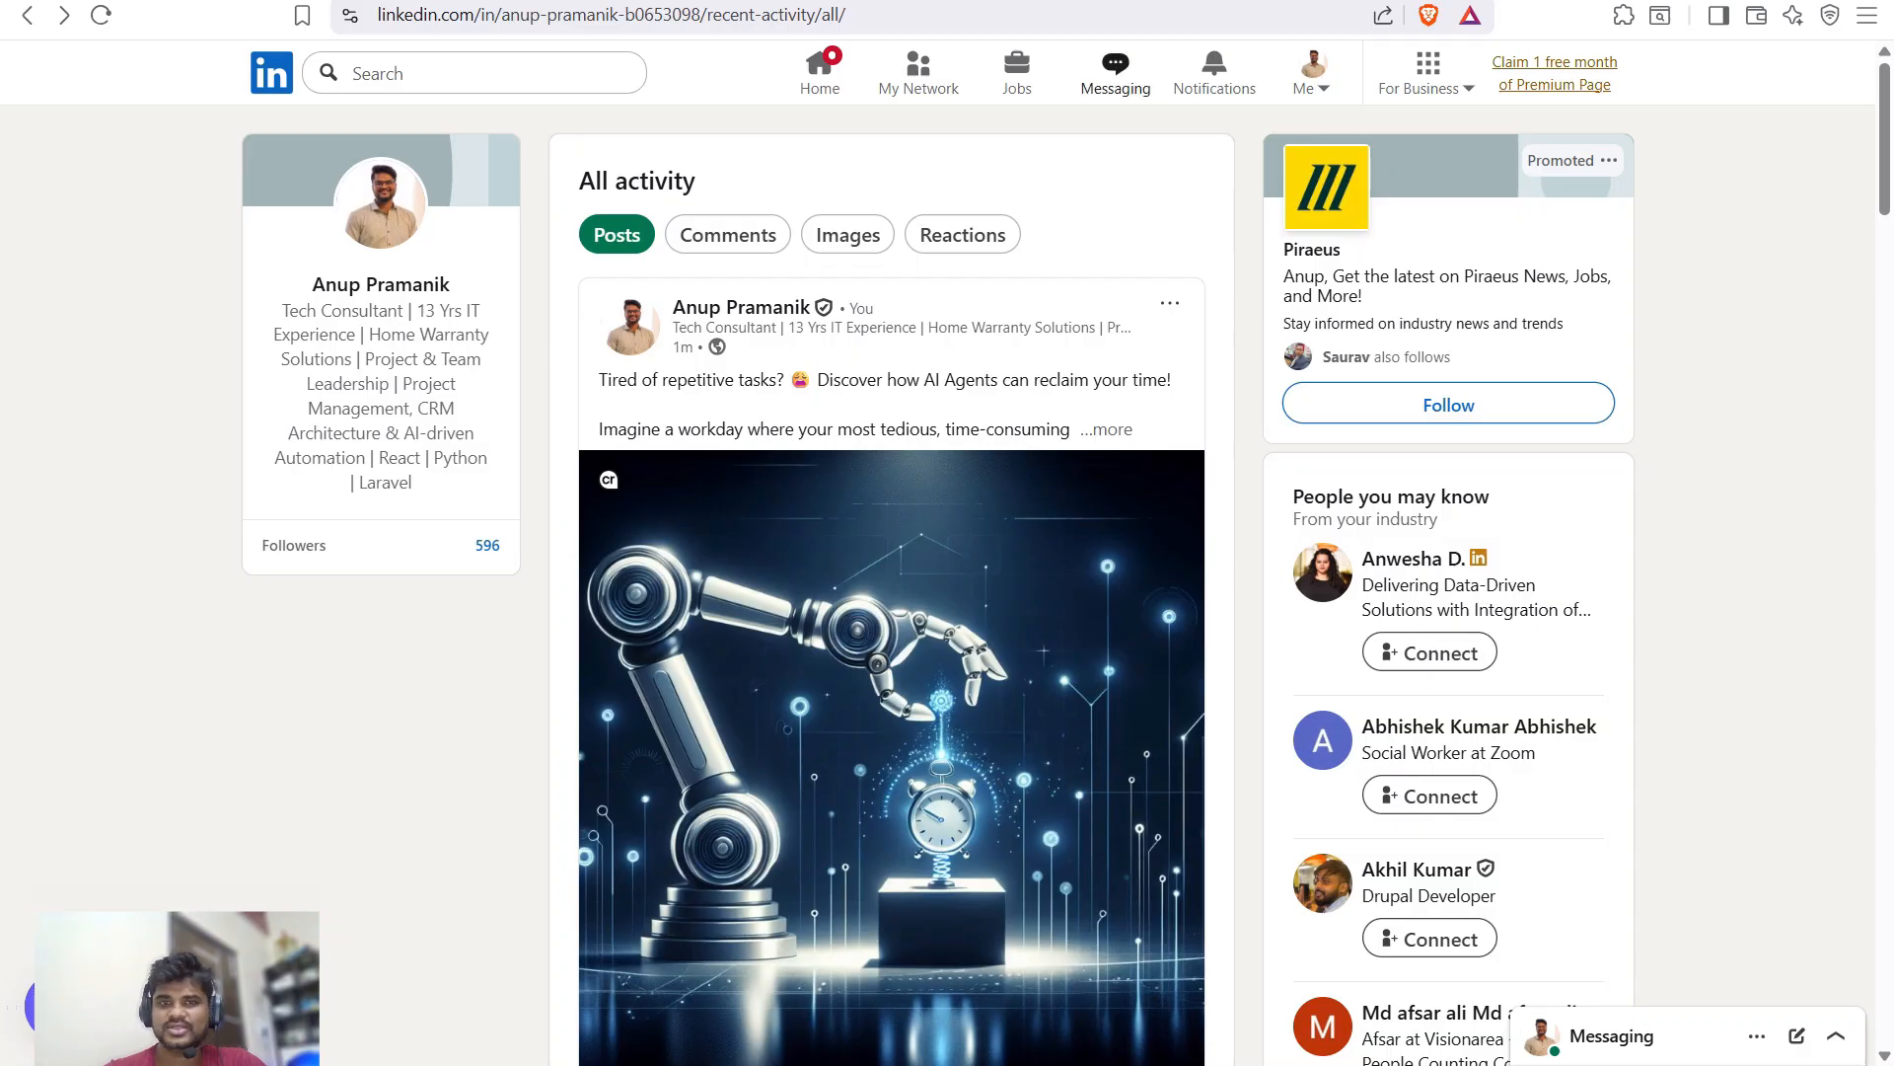
# - Reload LinkedIn activity, expand the new AI Agents post with image, then return to the n8n canvas
pyautogui.hotkey('ctrl', 'l')
pyautogui.press('Return')
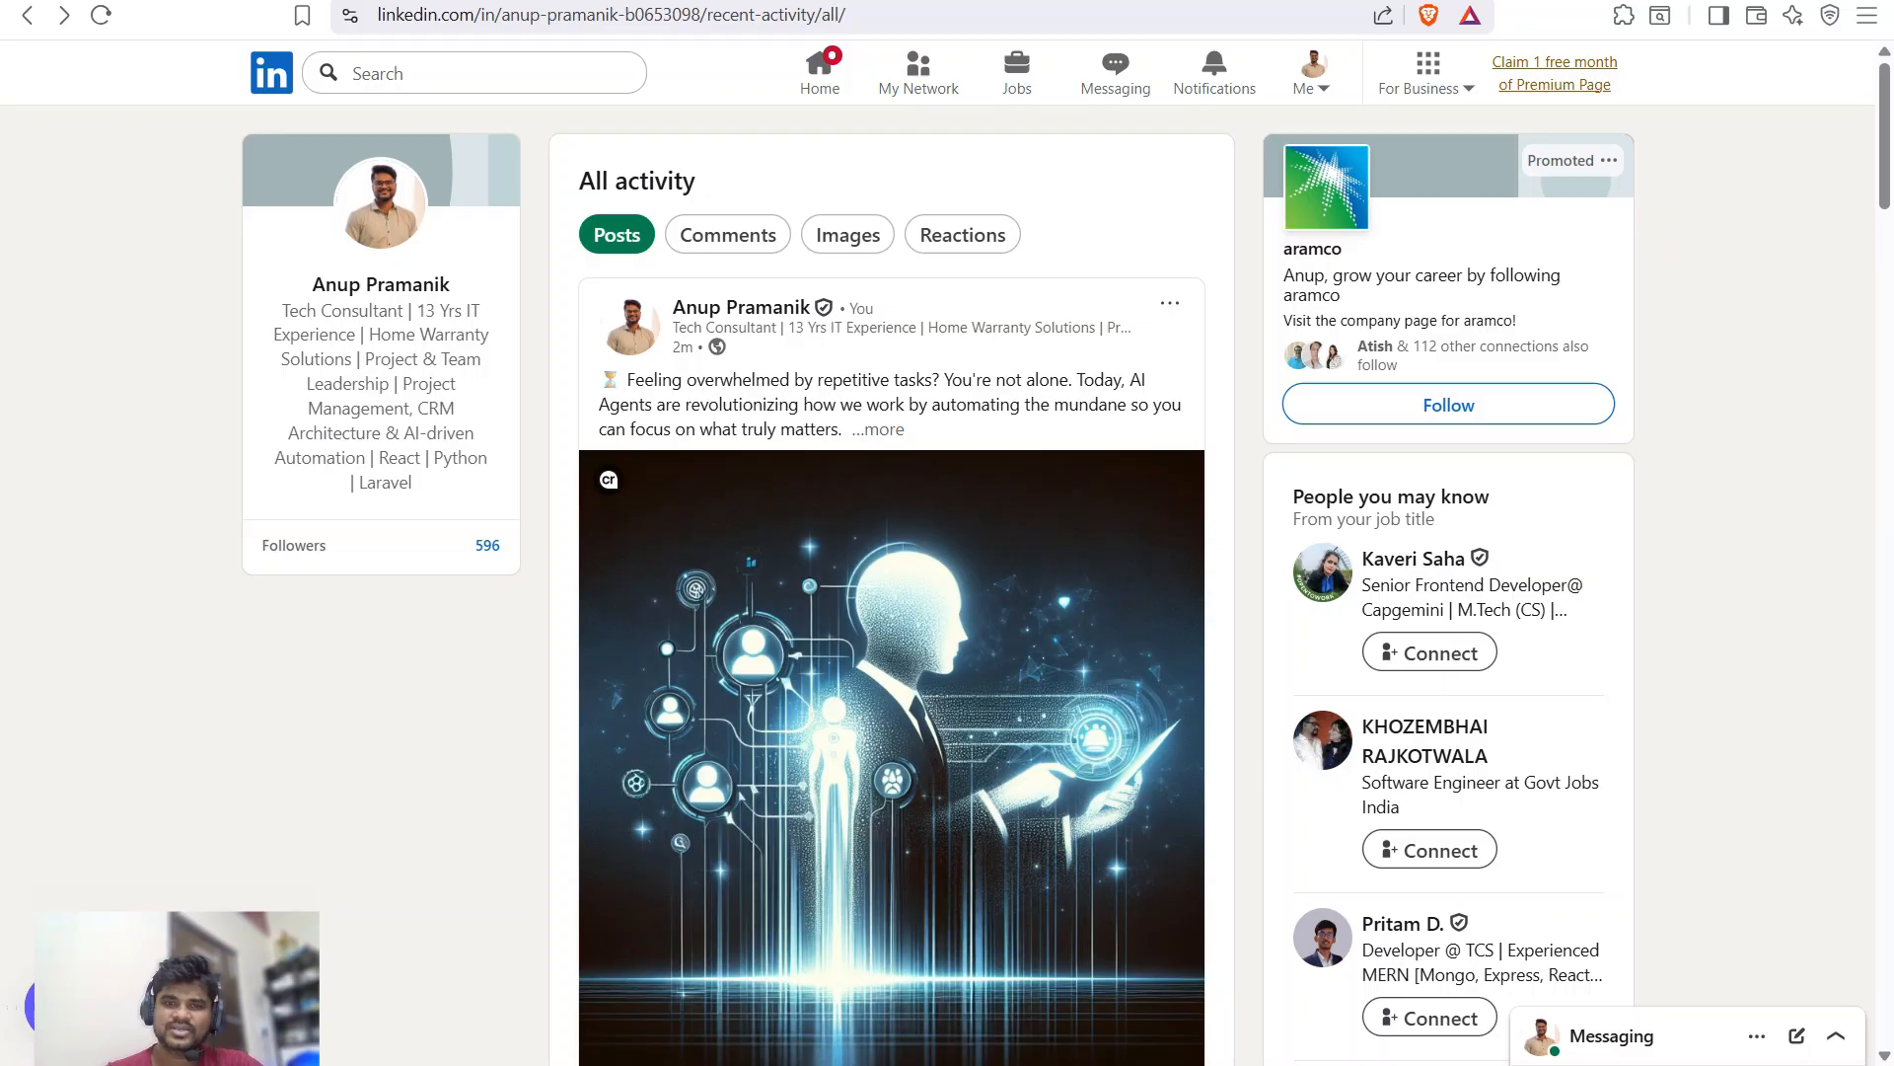
pyautogui.scroll(-5, 891, 582)
pyautogui.scroll(-7, 891, 582)
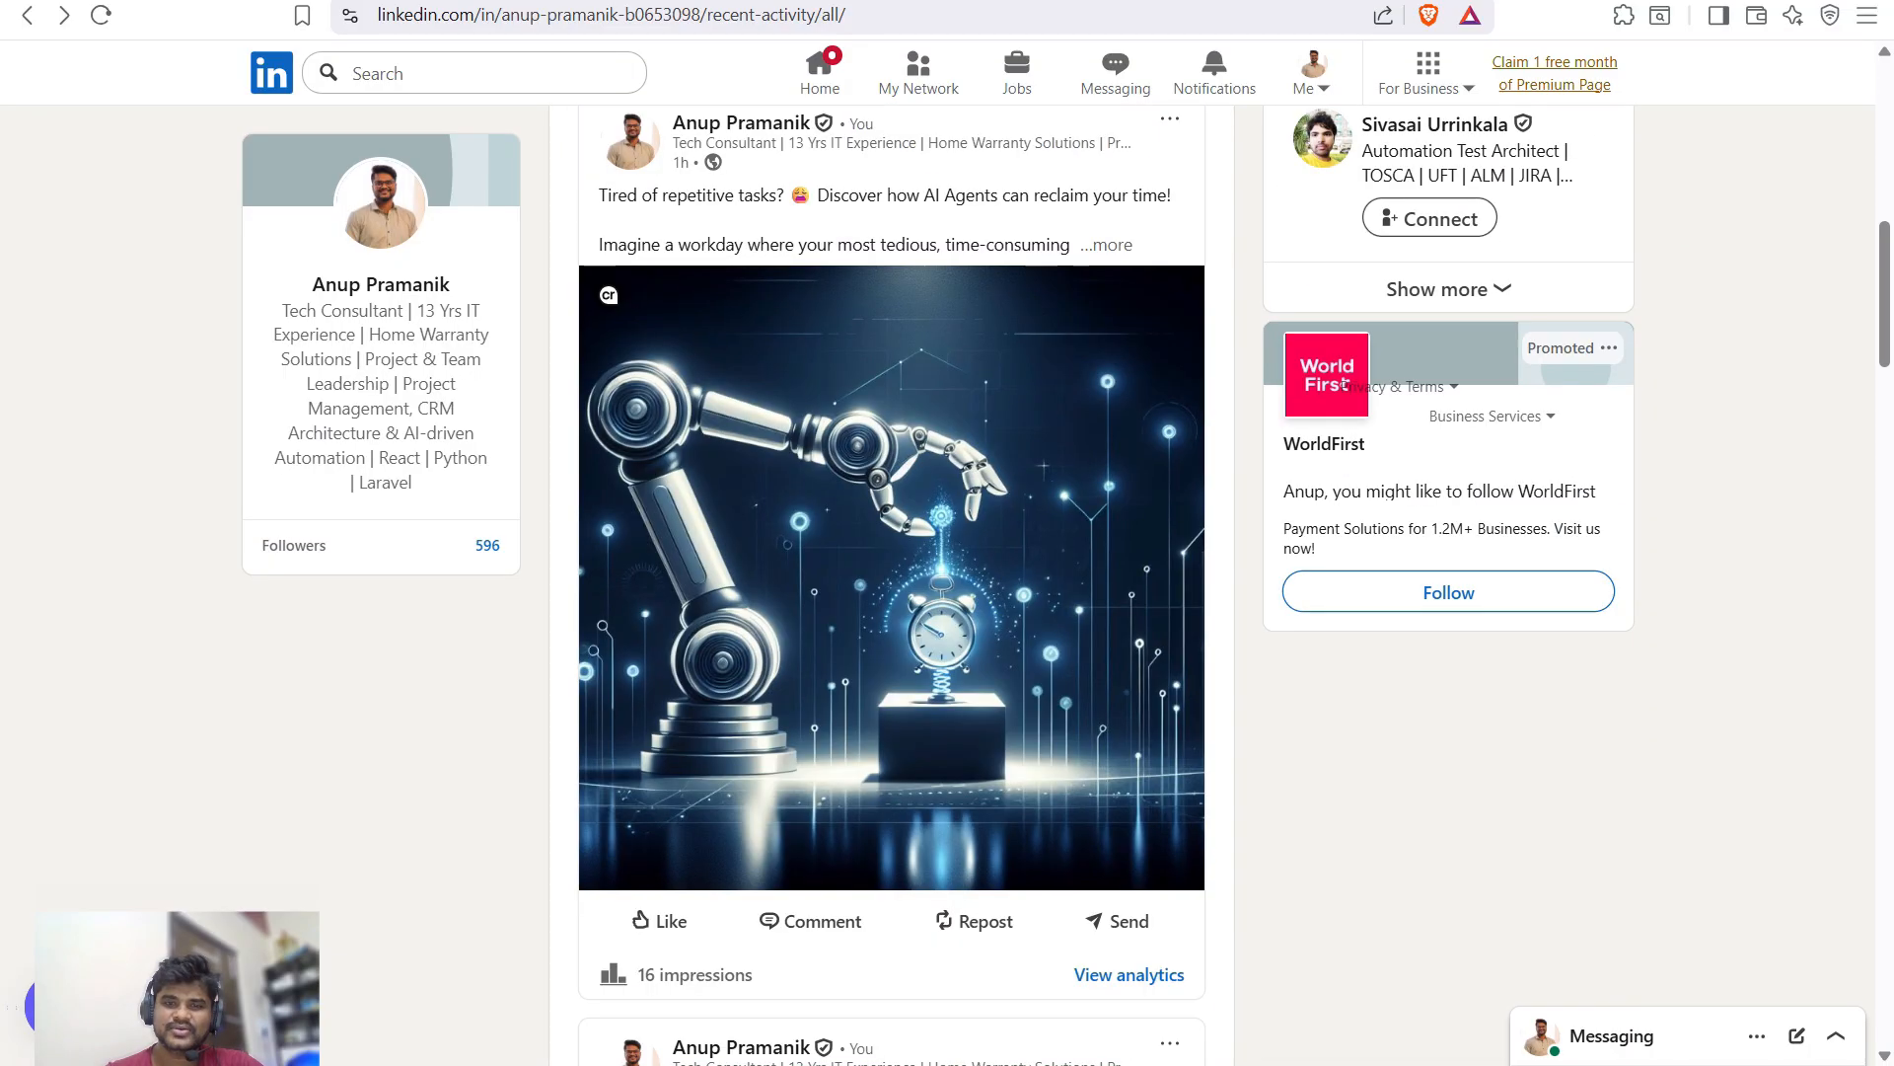
pyautogui.scroll(11, 891, 582)
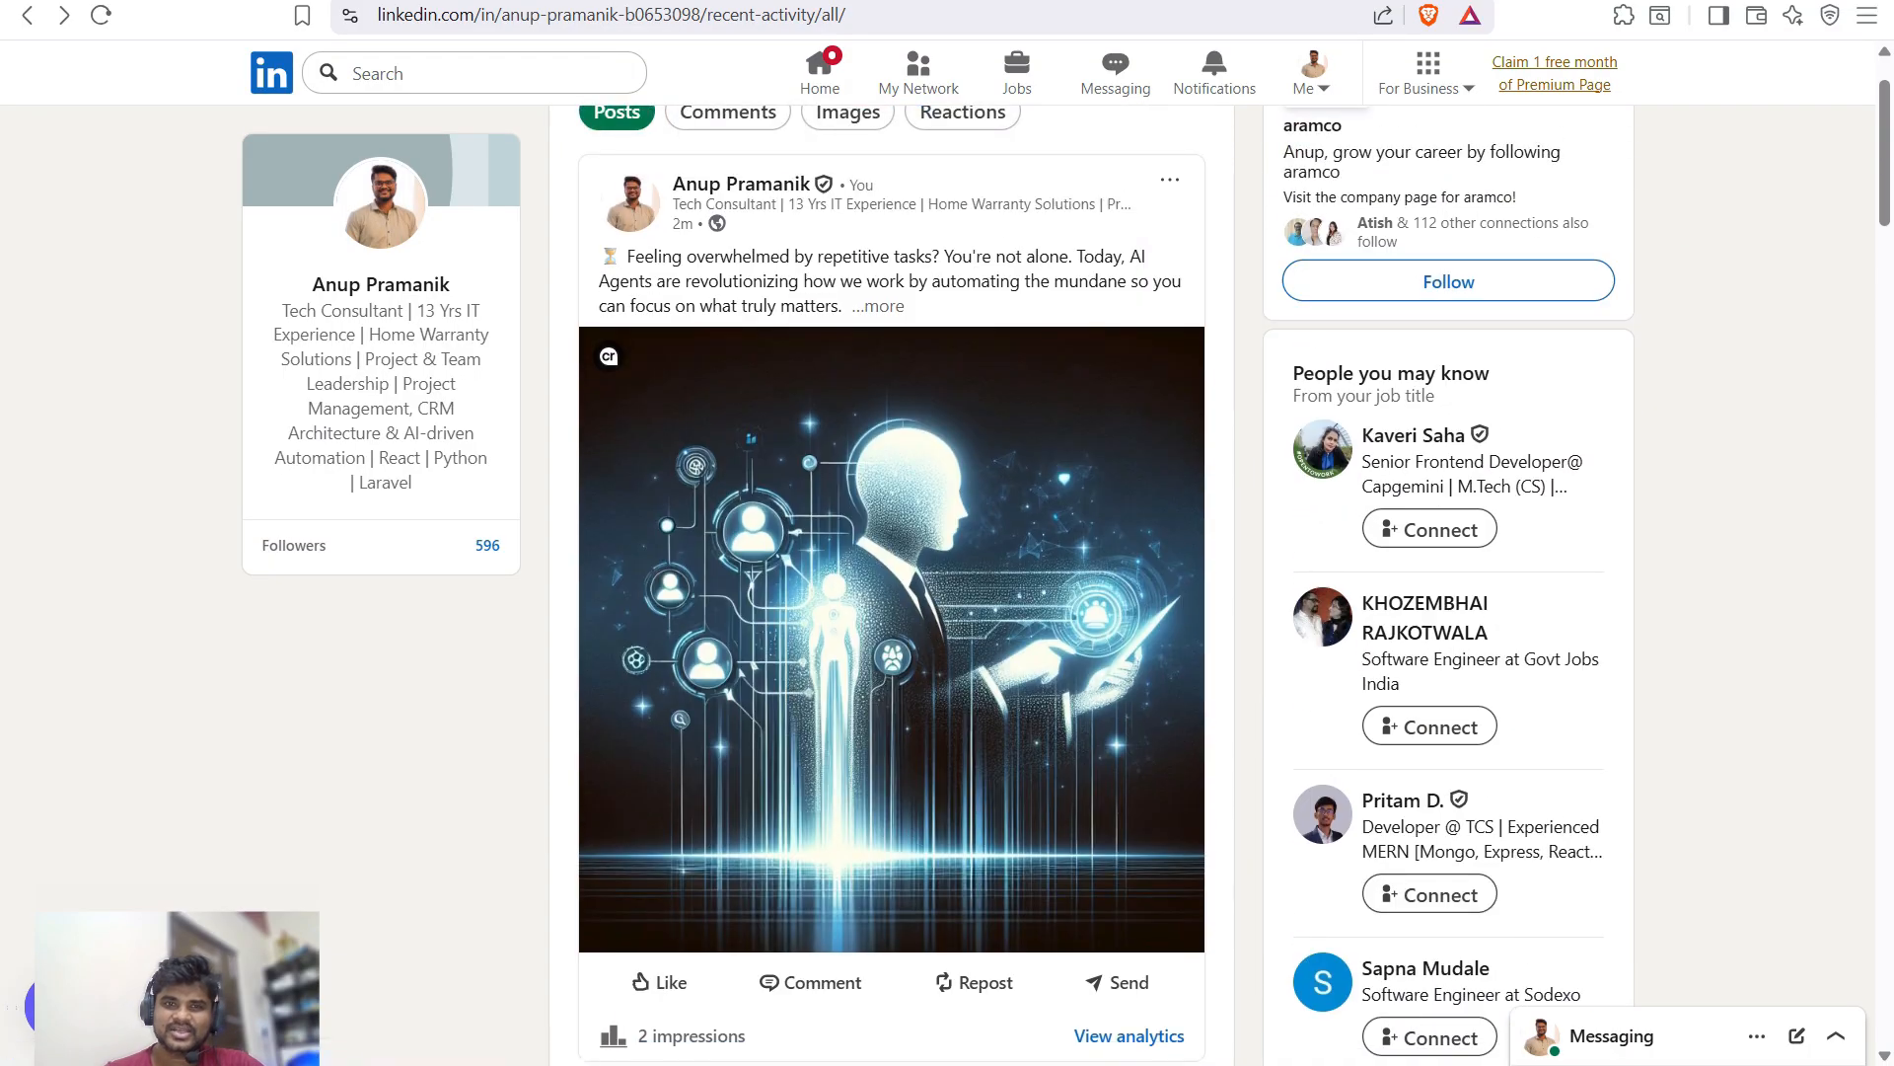
pyautogui.scroll(-3, 891, 582)
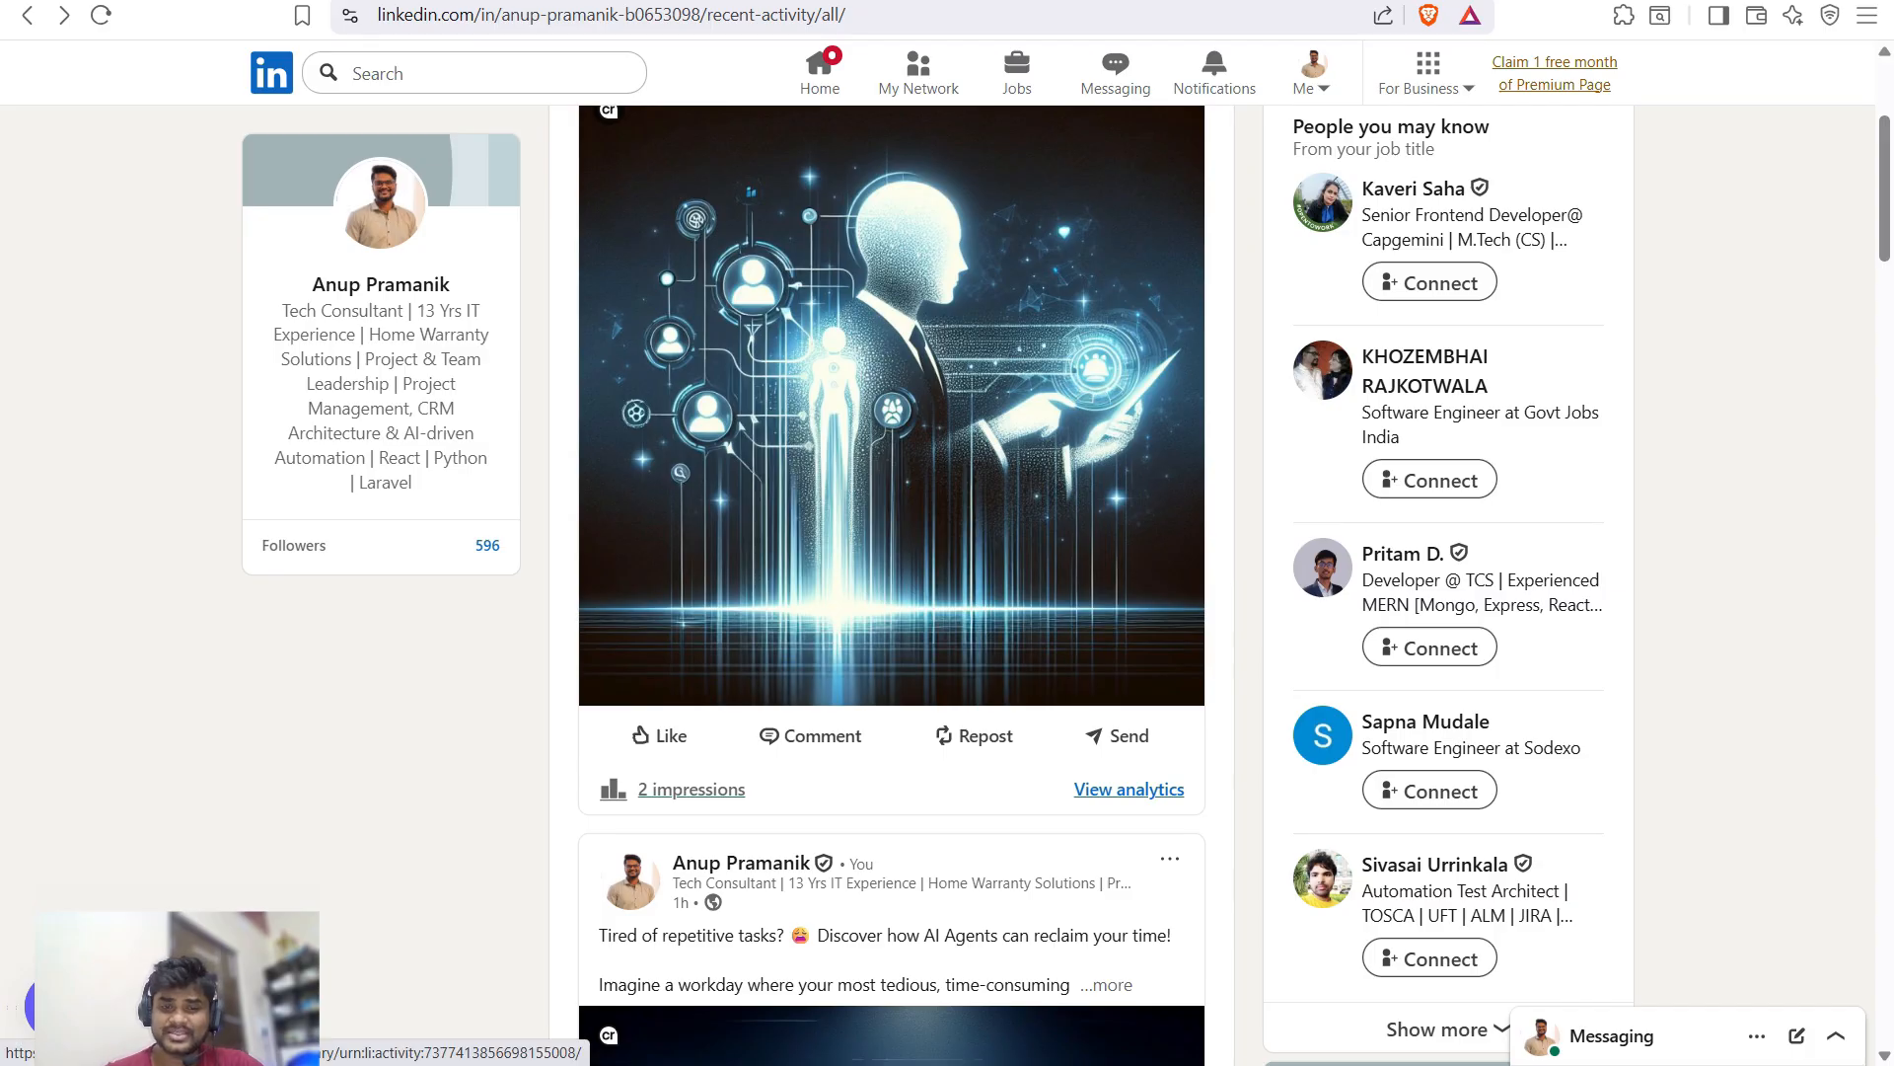
pyautogui.scroll(4, 891, 582)
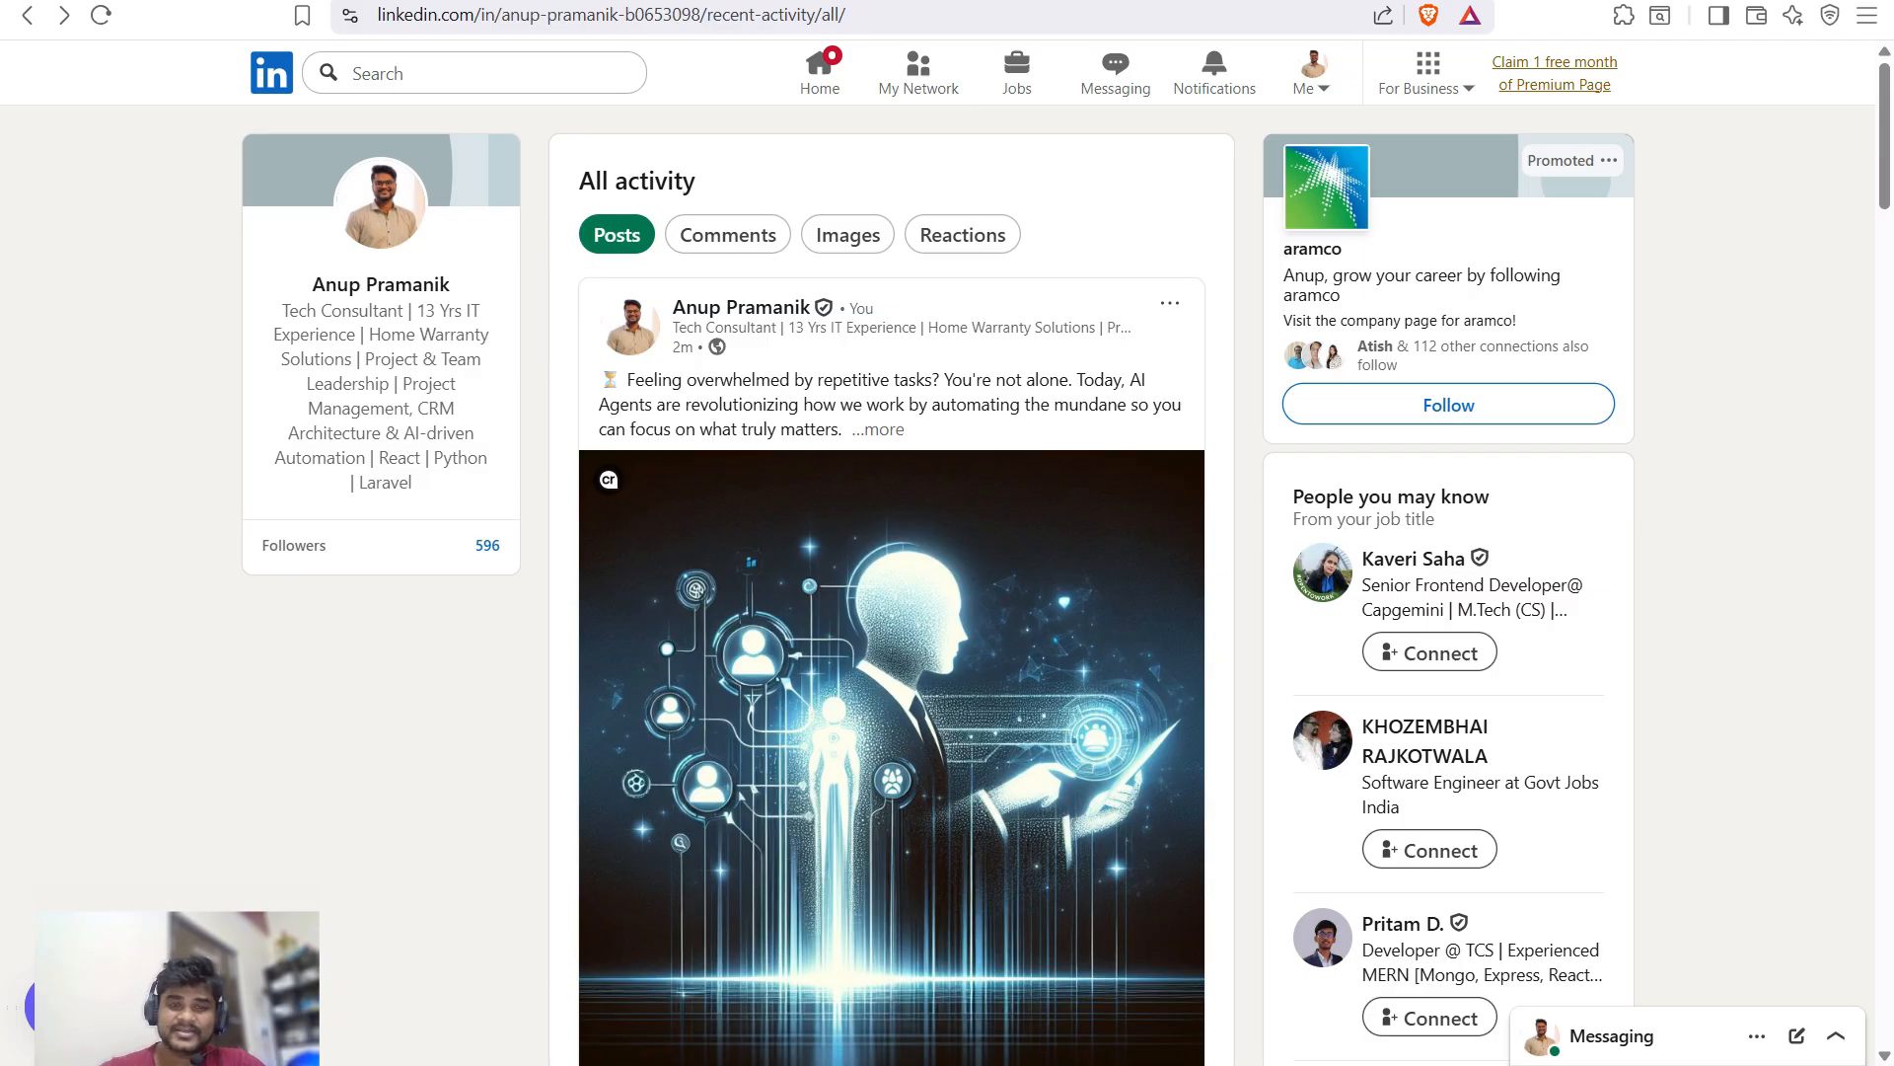
pyautogui.click(877, 430)
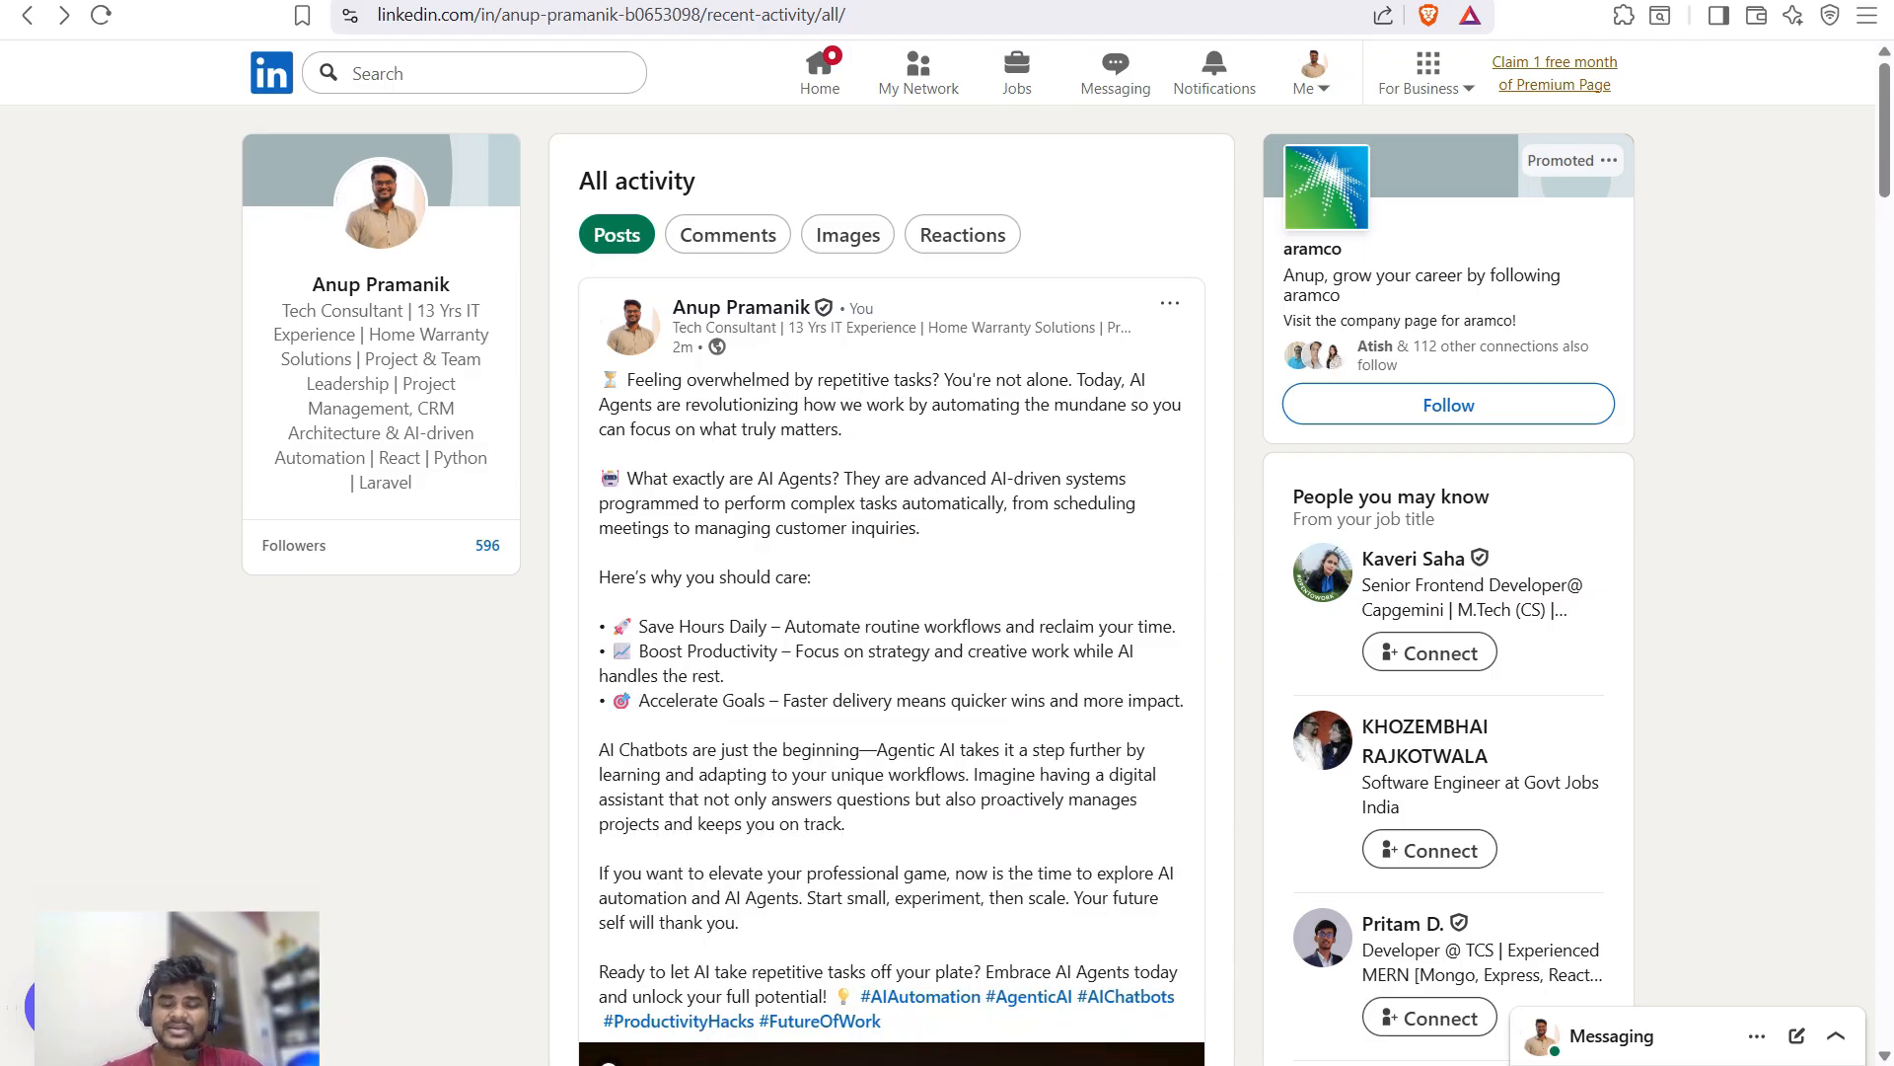
pyautogui.hotkey('ctrl', 'Tab')
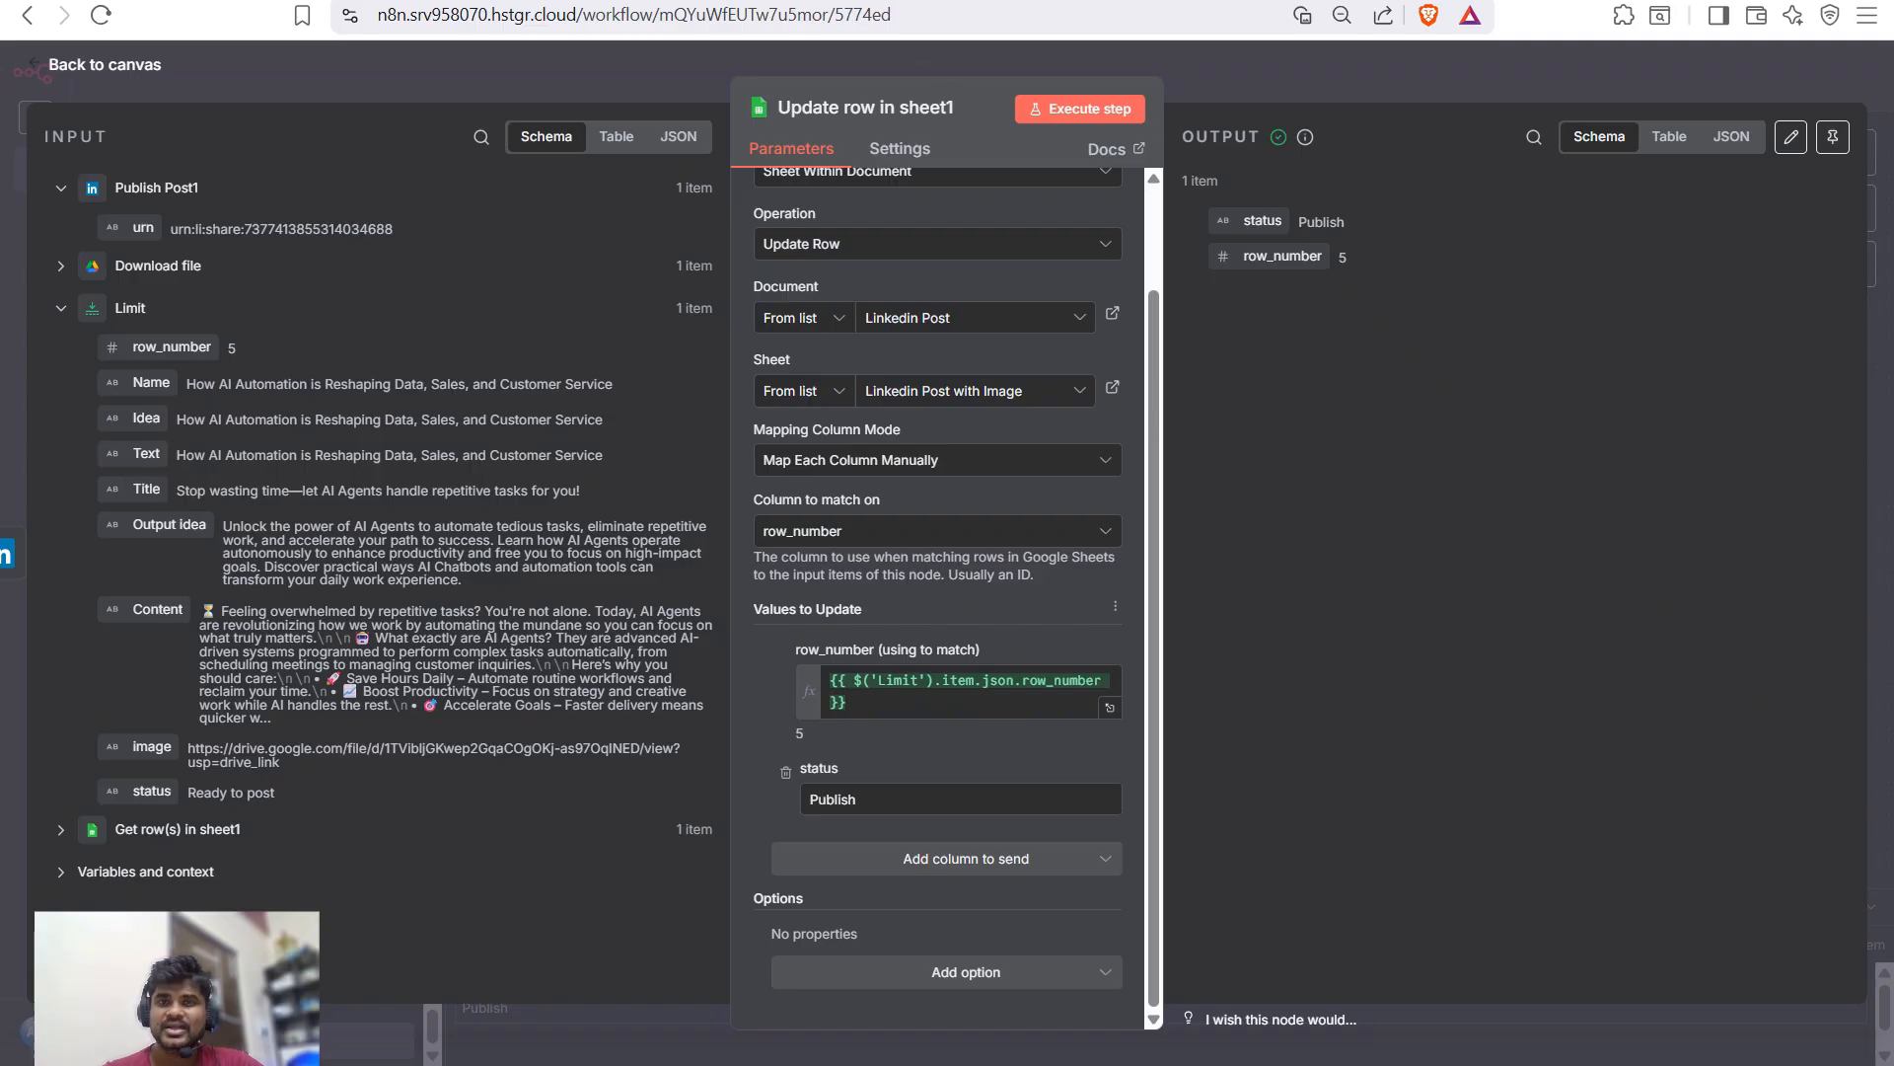
pyautogui.press('Escape')
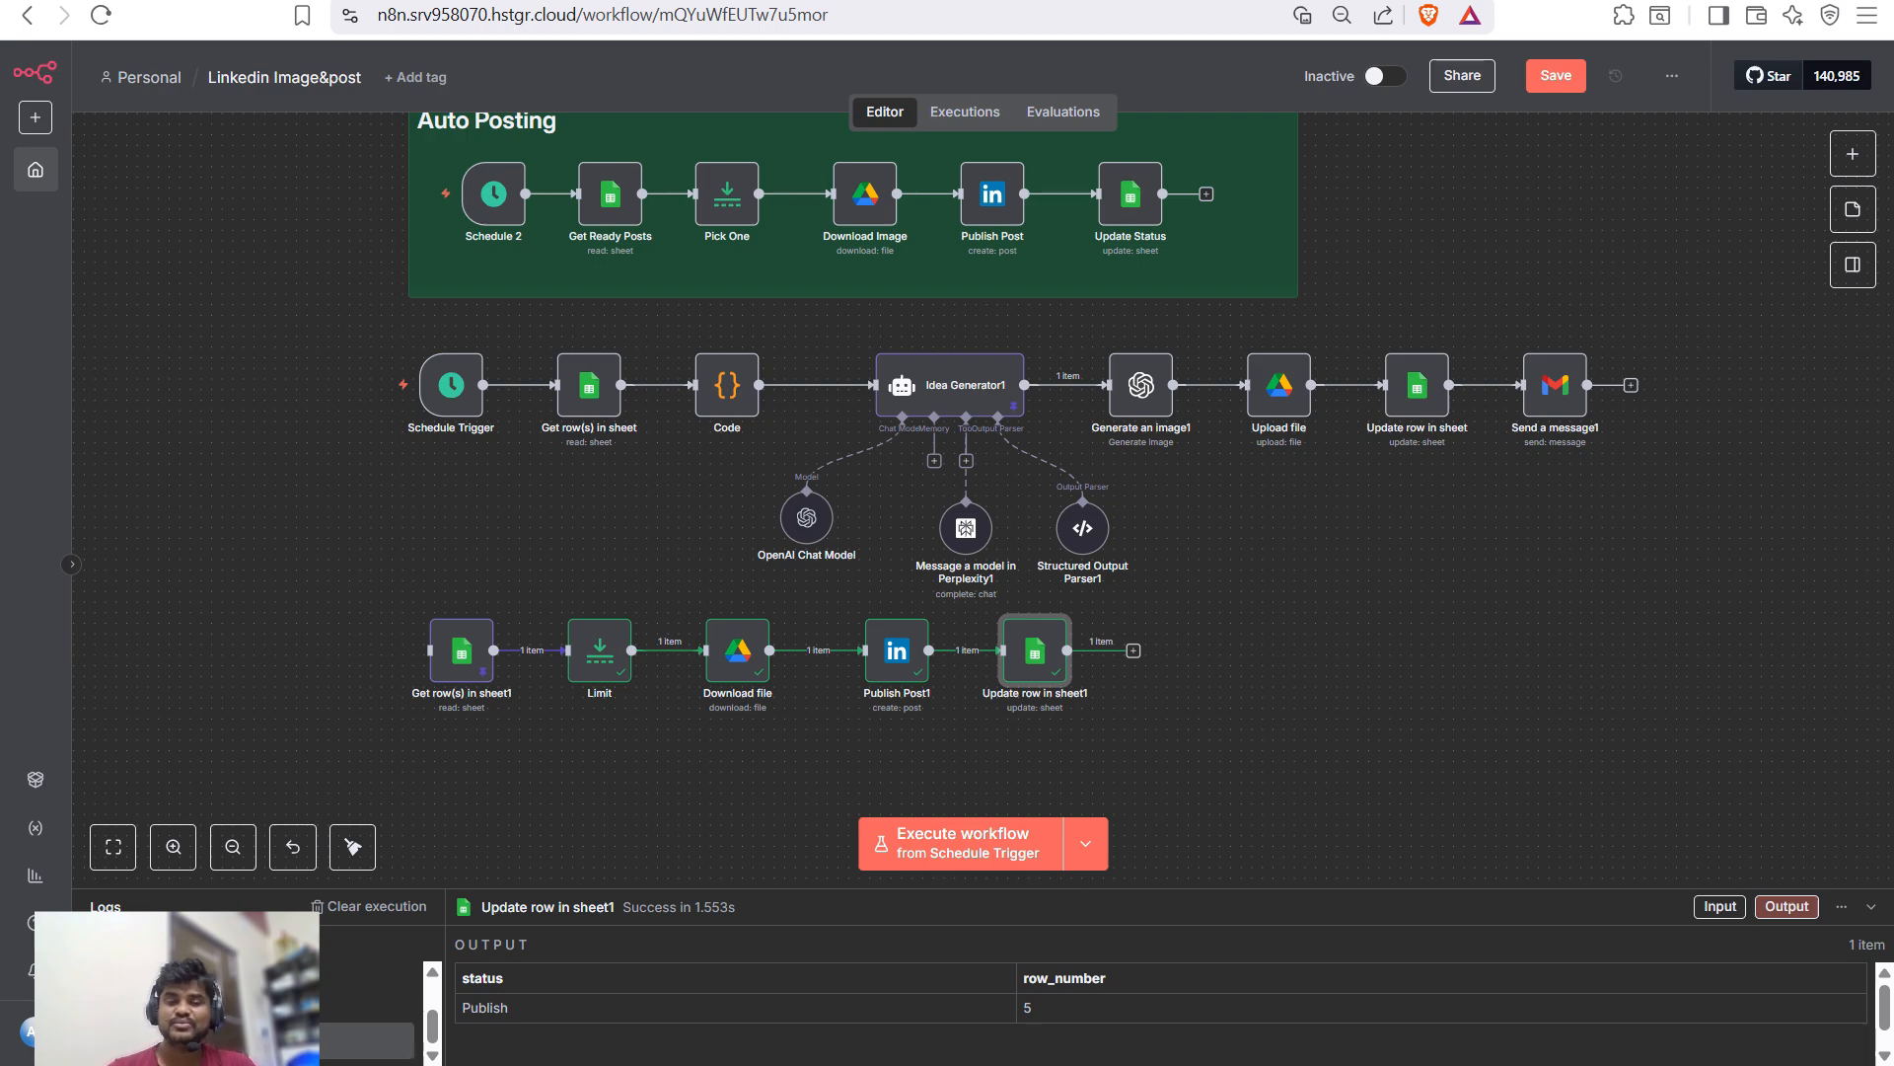